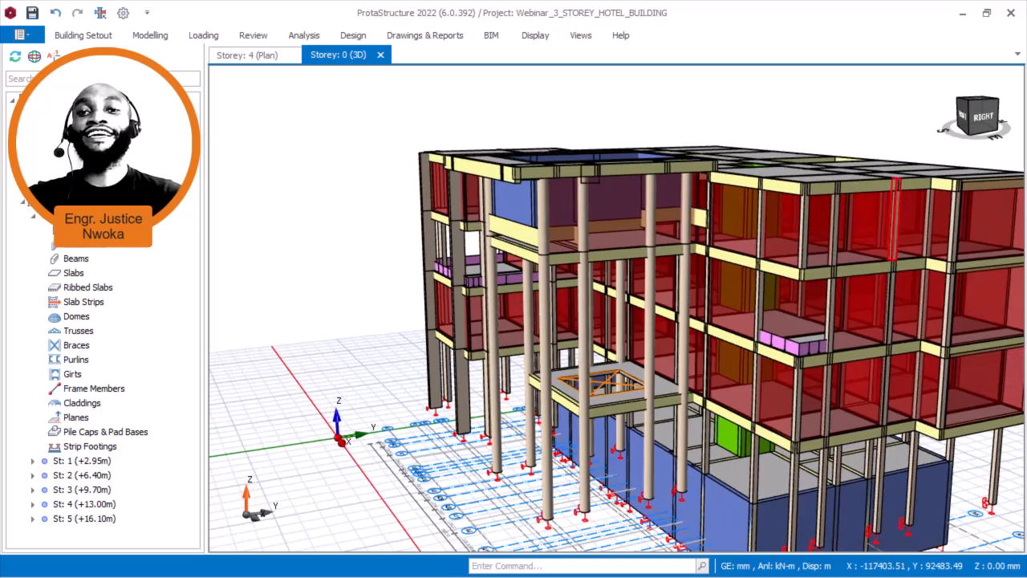
- Examine the hotel building's 3D structural model from the front and right side, from roof level down to the basement
{"action": "middle_click_drag", "start_coordinate": [594, 168], "coordinate": [667, 245], "text": "shift"}
{"action": "scroll", "coordinate": [732, 192], "scroll_direction": "down", "scroll_amount": 2}
{"action": "mouse_move", "coordinate": [742, 217]}
{"action": "middle_mouse_down", "text": "shift"}
{"action": "mouse_move", "coordinate": [718, 227]}
{"action": "mouse_move", "coordinate": [706, 173]}
{"action": "middle_mouse_up", "text": "shift"}
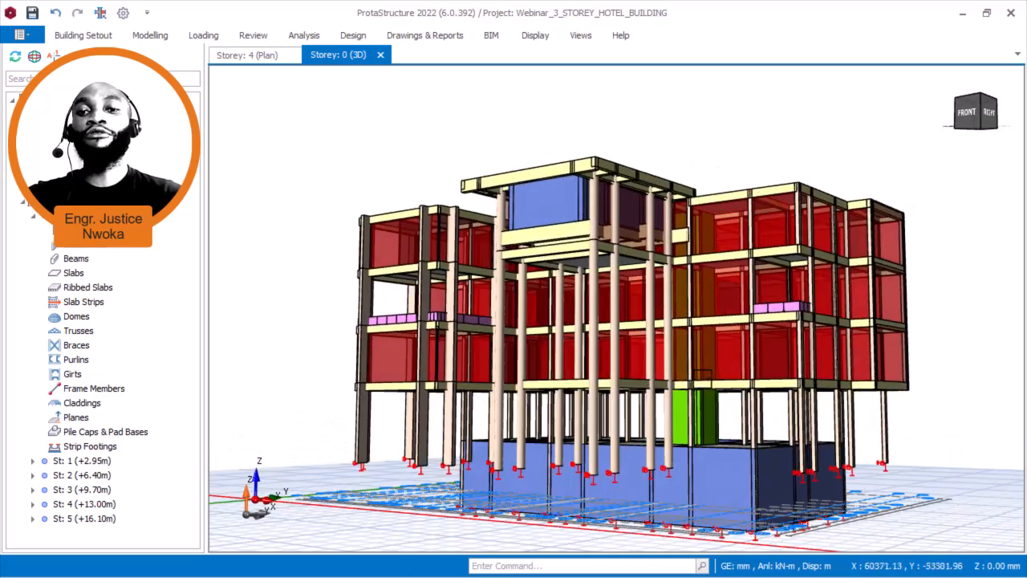
{"action": "scroll", "coordinate": [705, 383], "scroll_direction": "up", "scroll_amount": 2}
{"action": "scroll", "coordinate": [692, 346], "scroll_direction": "down", "scroll_amount": 3}
{"action": "middle_click_drag", "start_coordinate": [692, 345], "coordinate": [689, 305], "text": "shift"}
{"action": "scroll", "coordinate": [689, 305], "scroll_direction": "up", "scroll_amount": 2}
{"action": "scroll", "coordinate": [697, 353], "scroll_direction": "down", "scroll_amount": 2}
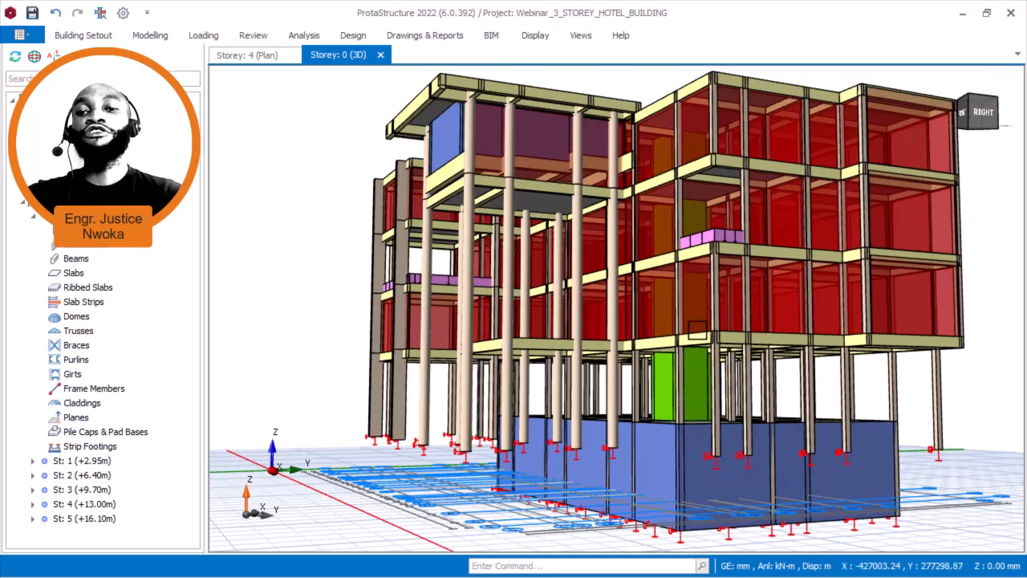
{"action": "scroll", "coordinate": [695, 353], "scroll_direction": "up", "scroll_amount": 2}
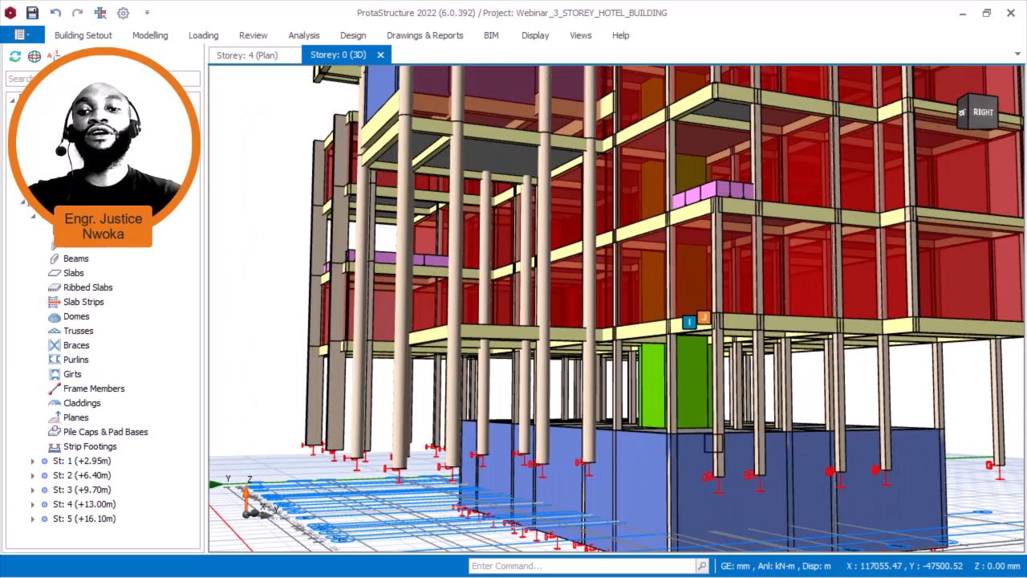
- Examine the roof level around the sunken swimming pool, the green shaft opening and the neighbouring slabs
{"action": "middle_click_drag", "start_coordinate": [685, 147], "coordinate": [685, 310]}
{"action": "middle_click_drag", "start_coordinate": [477, 200], "coordinate": [500, 291], "text": "shift"}
{"action": "scroll", "coordinate": [523, 218], "scroll_direction": "up", "scroll_amount": 2}
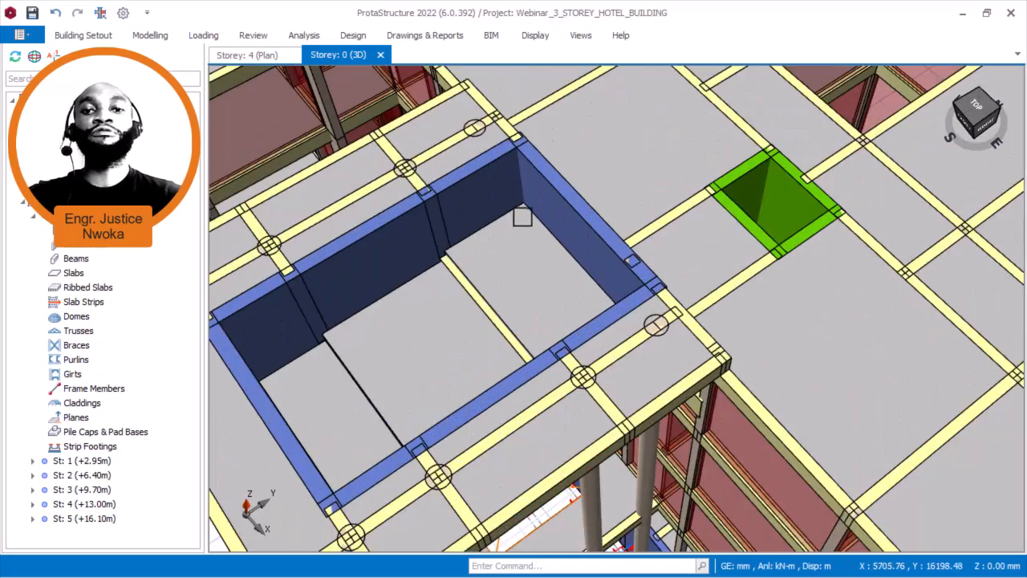
{"action": "scroll", "coordinate": [573, 209], "scroll_direction": "down", "scroll_amount": 2}
{"action": "scroll", "coordinate": [573, 209], "scroll_direction": "down", "scroll_amount": 1}
{"action": "middle_click_drag", "start_coordinate": [645, 212], "coordinate": [679, 184], "text": "shift"}
{"action": "scroll", "coordinate": [500, 229], "scroll_direction": "up", "scroll_amount": 4}
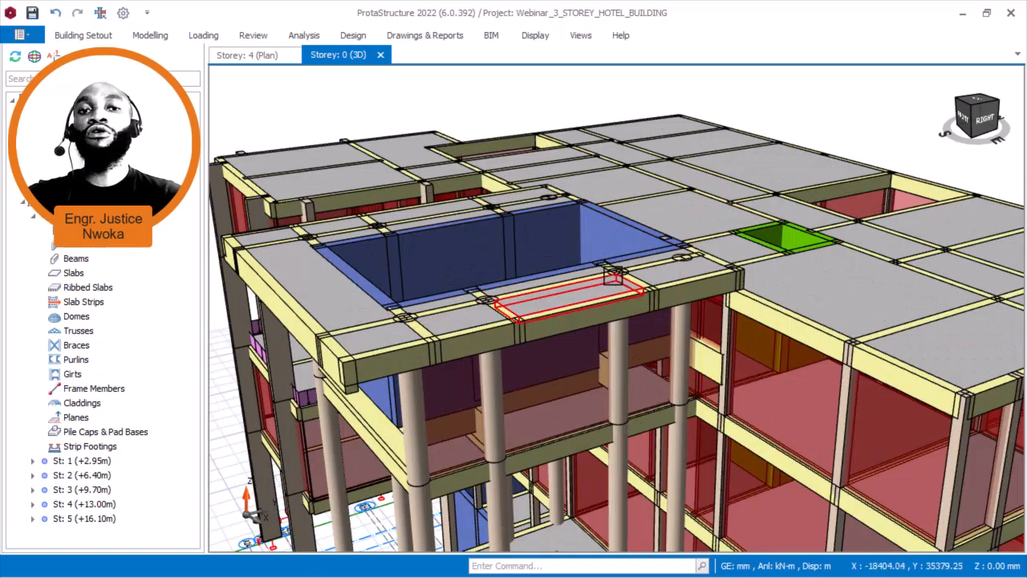
{"action": "scroll", "coordinate": [689, 255], "scroll_direction": "down", "scroll_amount": 5}
{"action": "middle_click_drag", "start_coordinate": [707, 244], "coordinate": [693, 225]}
{"action": "mouse_move", "coordinate": [693, 228]}
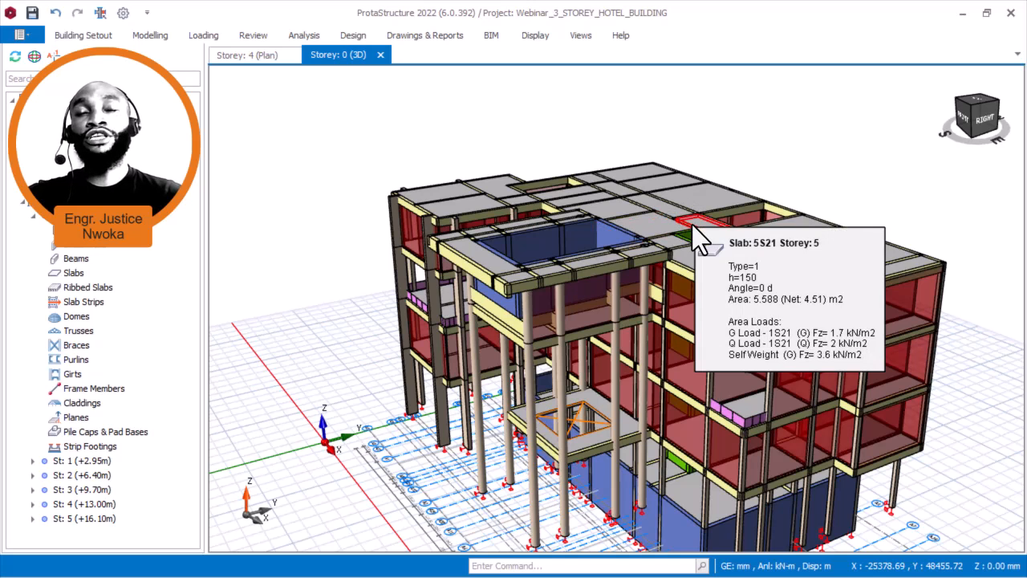
{"action": "scroll", "coordinate": [696, 231], "scroll_direction": "up", "scroll_amount": 3}
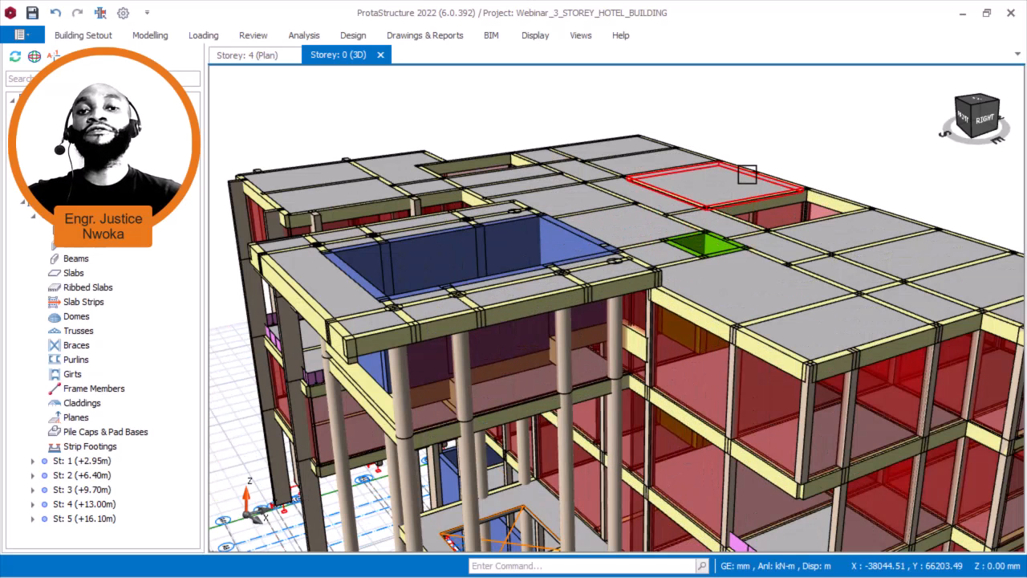
{"action": "scroll", "coordinate": [725, 162], "scroll_direction": "down", "scroll_amount": 3}
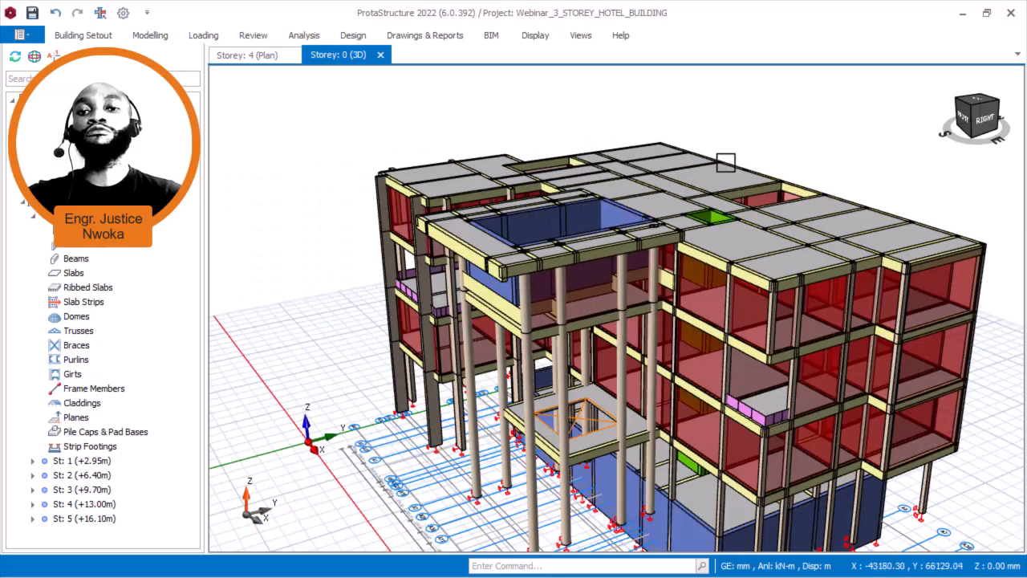
- Inspect the blue basement walls beneath the building, and compare them with the roof slabs and pool above
{"action": "middle_click_drag", "start_coordinate": [716, 366], "coordinate": [701, 248]}
{"action": "scroll", "coordinate": [700, 466], "scroll_direction": "up", "scroll_amount": 3}
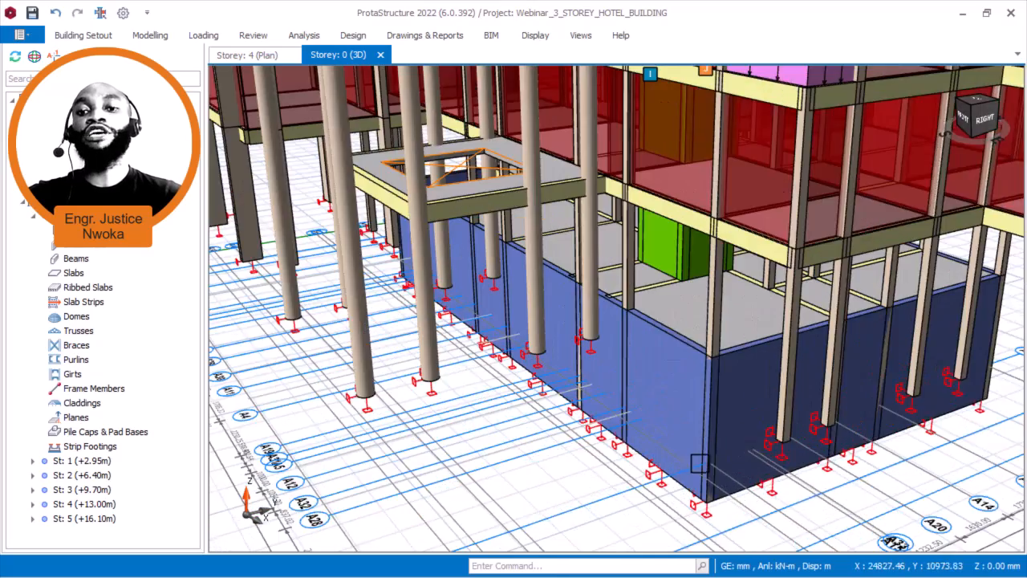
{"action": "scroll", "coordinate": [702, 458], "scroll_direction": "down", "scroll_amount": 3}
{"action": "middle_click_drag", "start_coordinate": [714, 323], "coordinate": [688, 462]}
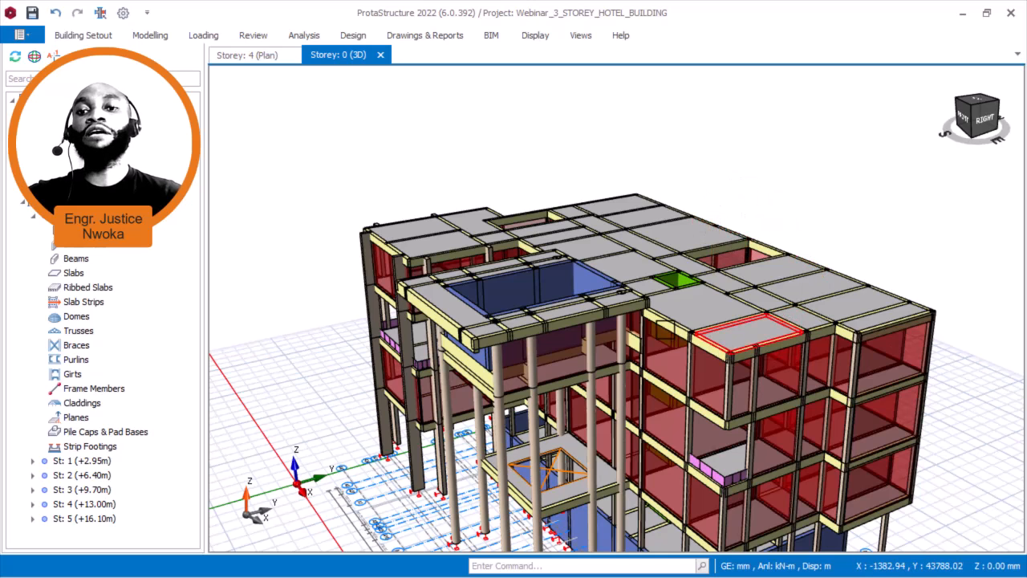
{"action": "scroll", "coordinate": [673, 330], "scroll_direction": "up", "scroll_amount": 1}
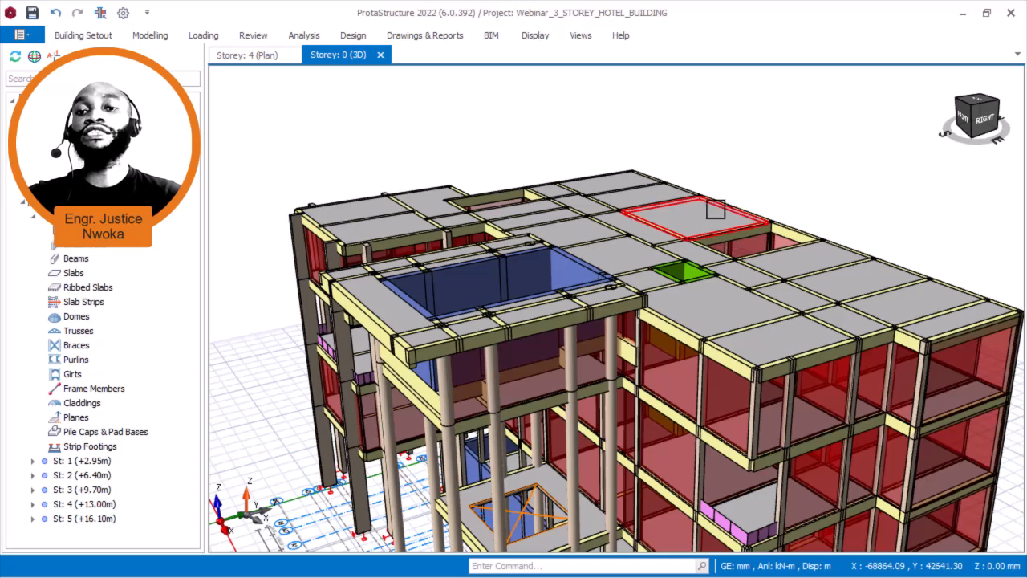
{"action": "scroll", "coordinate": [712, 210], "scroll_direction": "up", "scroll_amount": 1}
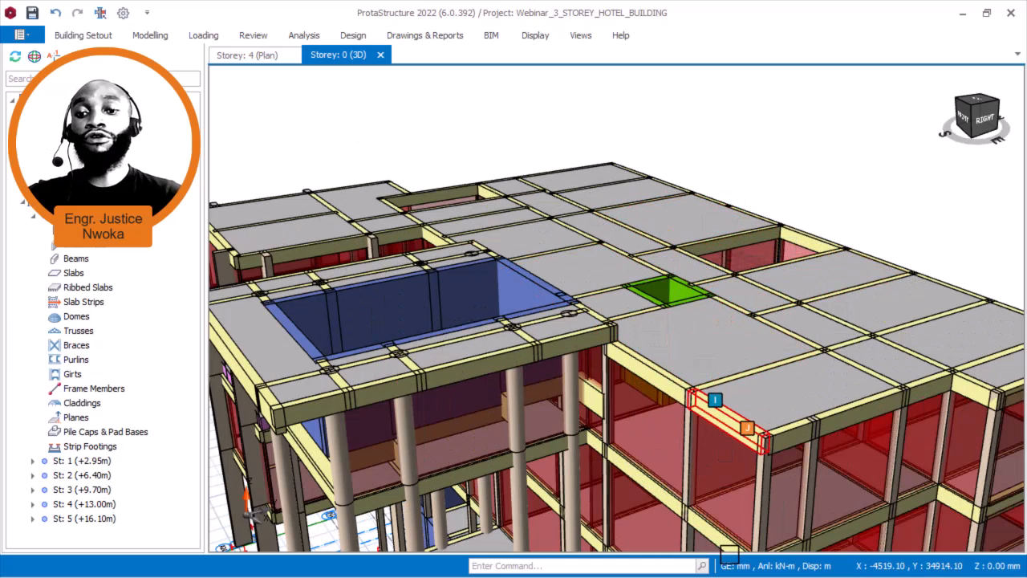
- Switch to the Photos app and examine the aerial rendering C.jpg, focusing on the rooftop pool, stair tower and surrounding roofs
{"action": "key", "text": "super"}
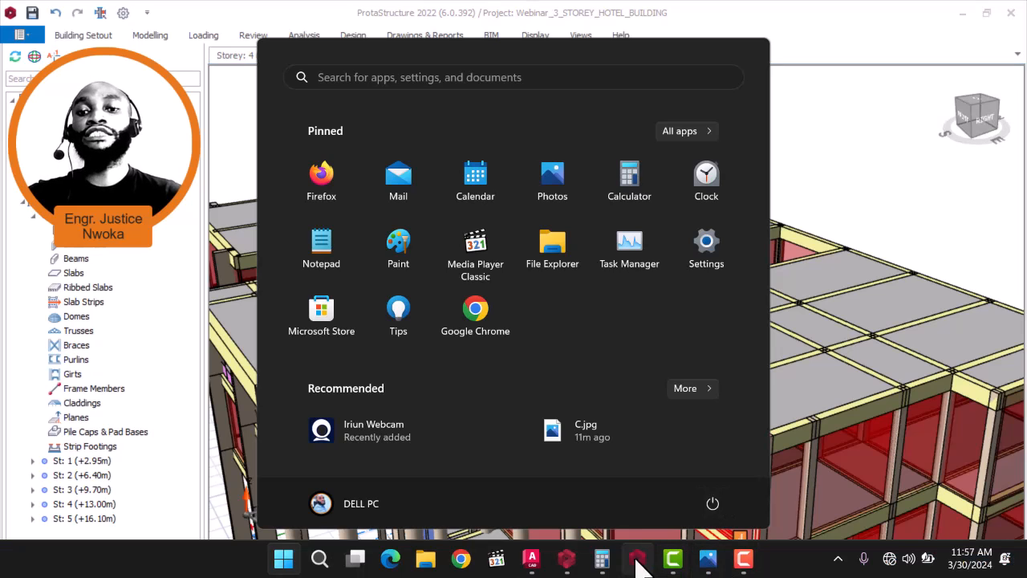
{"action": "left_click", "coordinate": [708, 558]}
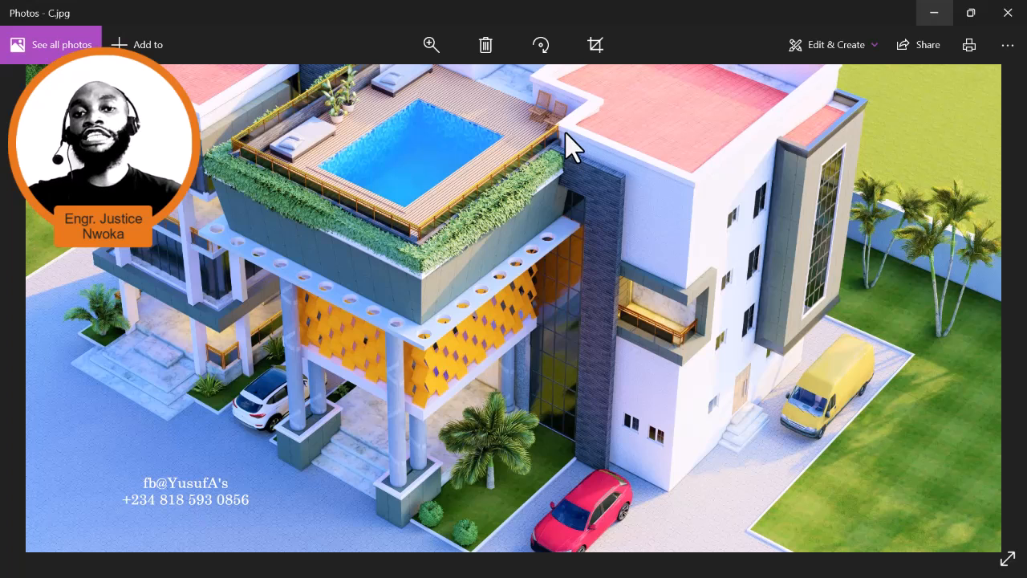
{"action": "scroll", "coordinate": [574, 241], "scroll_direction": "down", "scroll_amount": 2}
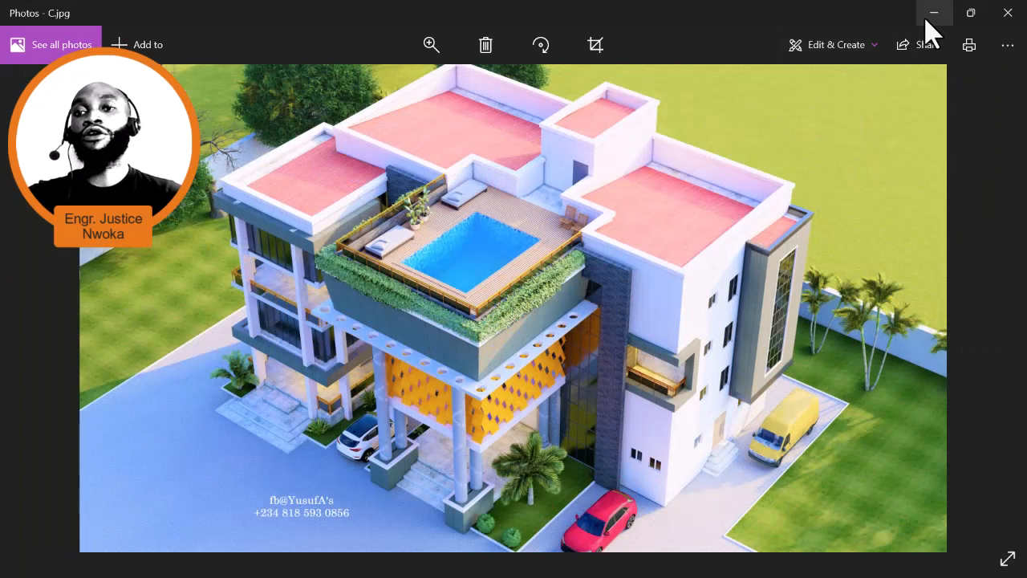
{"action": "scroll", "coordinate": [706, 140], "scroll_direction": "up", "scroll_amount": 3}
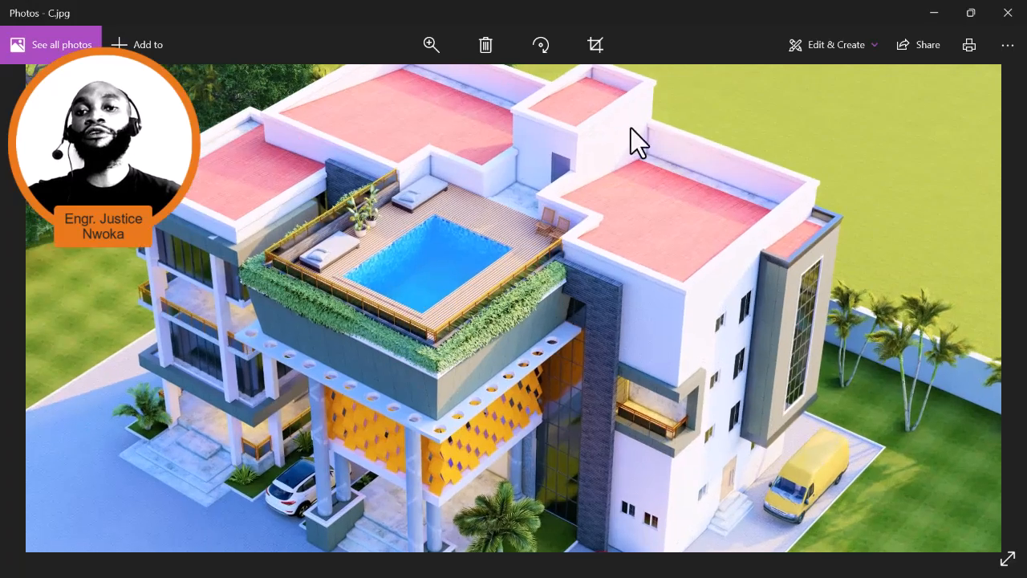
{"action": "scroll", "coordinate": [634, 286], "scroll_direction": "down", "scroll_amount": 3}
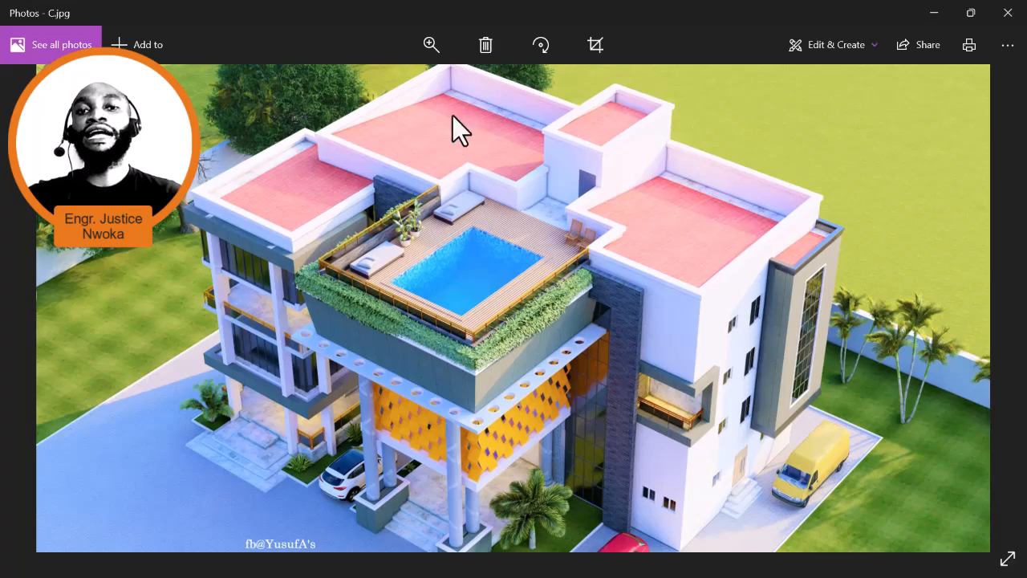
{"action": "scroll", "coordinate": [455, 72], "scroll_direction": "up", "scroll_amount": 1}
{"action": "scroll", "coordinate": [519, 129], "scroll_direction": "down", "scroll_amount": 2}
{"action": "scroll", "coordinate": [539, 192], "scroll_direction": "up", "scroll_amount": 2}
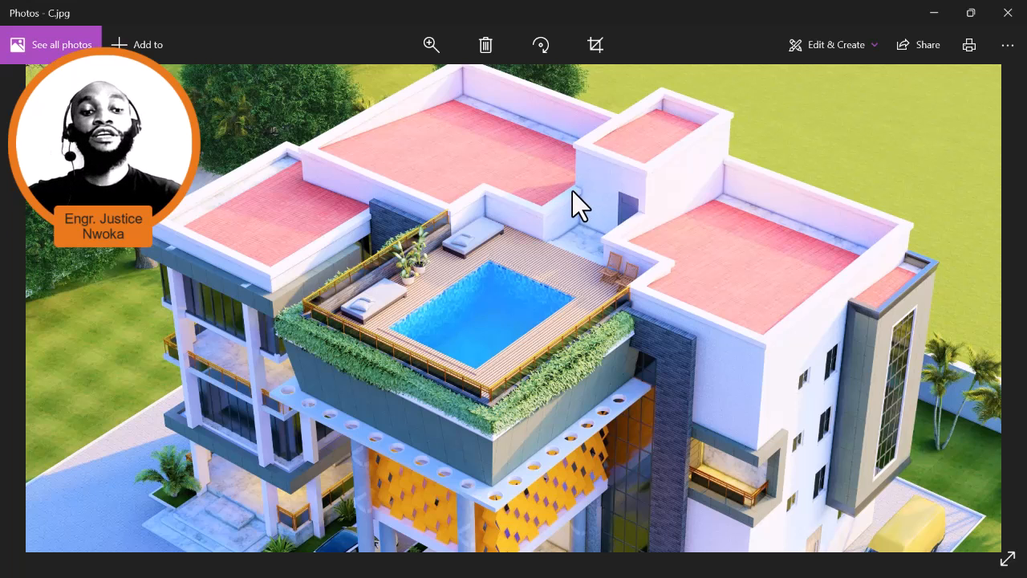
{"action": "scroll", "coordinate": [571, 191], "scroll_direction": "down", "scroll_amount": 1}
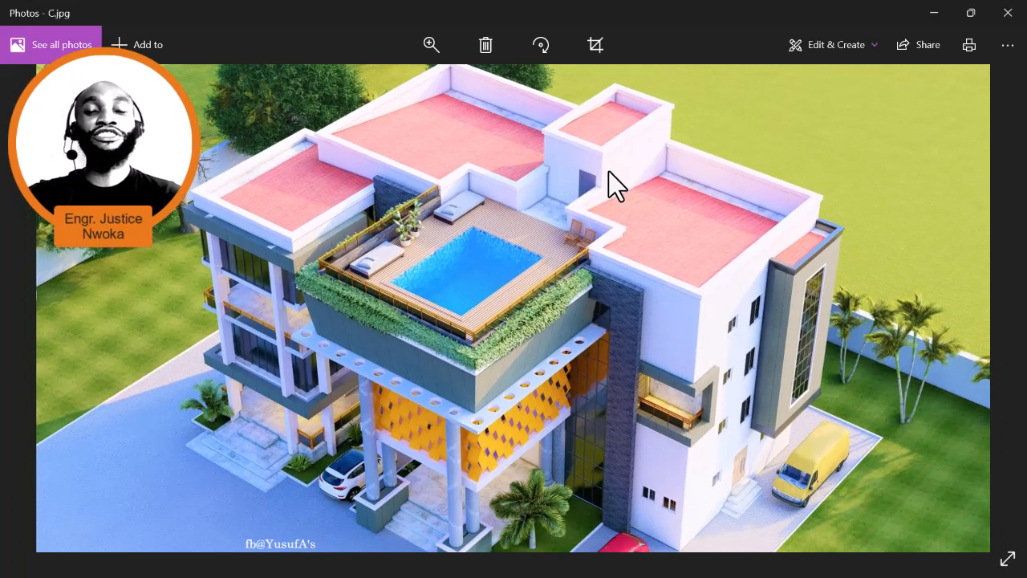
{"action": "scroll", "coordinate": [624, 94], "scroll_direction": "up", "scroll_amount": 2}
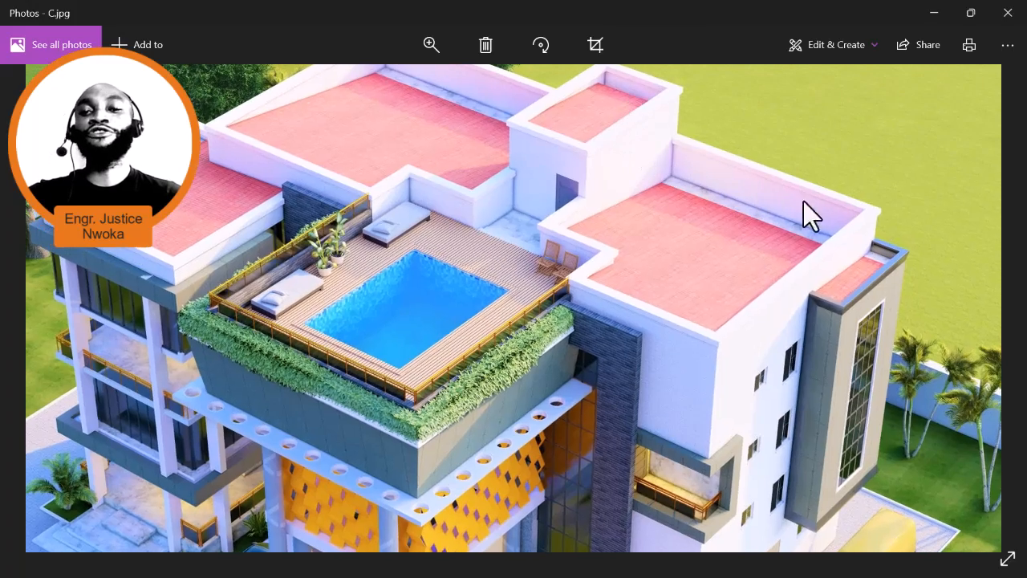
{"action": "scroll", "coordinate": [800, 265], "scroll_direction": "down", "scroll_amount": 2}
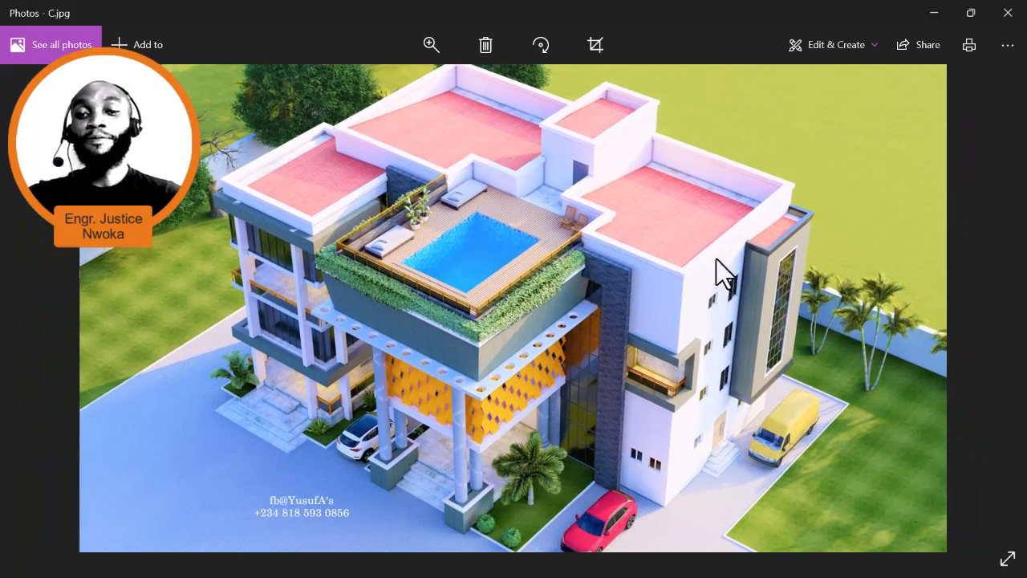
- Examine the front facade, entrance columns and balcony in the ground-level rendering A.jpg, and switch back to the ProtaStructure model
{"action": "key", "text": "Left"}
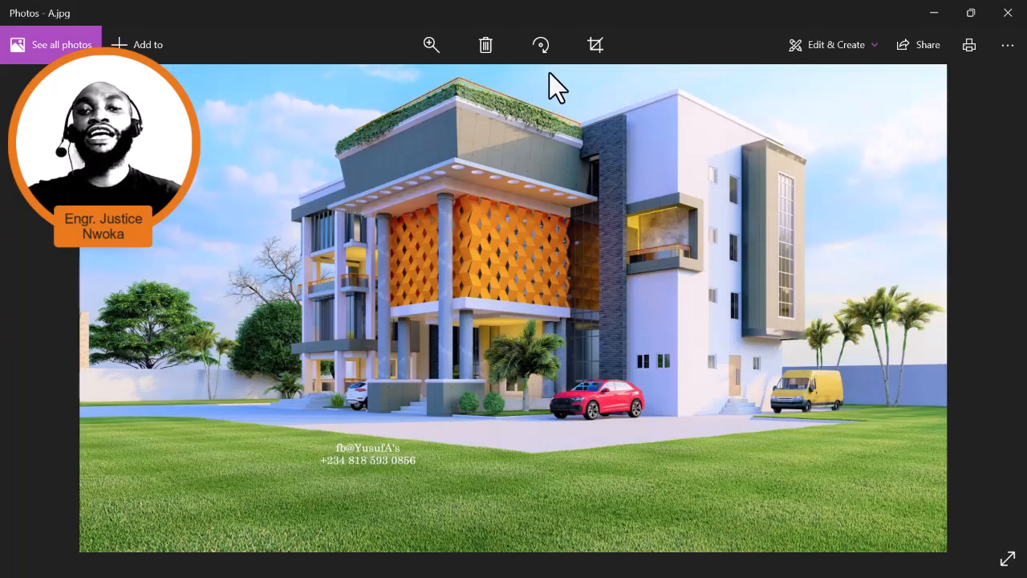
{"action": "scroll", "coordinate": [550, 72], "scroll_direction": "up", "scroll_amount": 1}
{"action": "scroll", "coordinate": [549, 79], "scroll_direction": "up", "scroll_amount": 1}
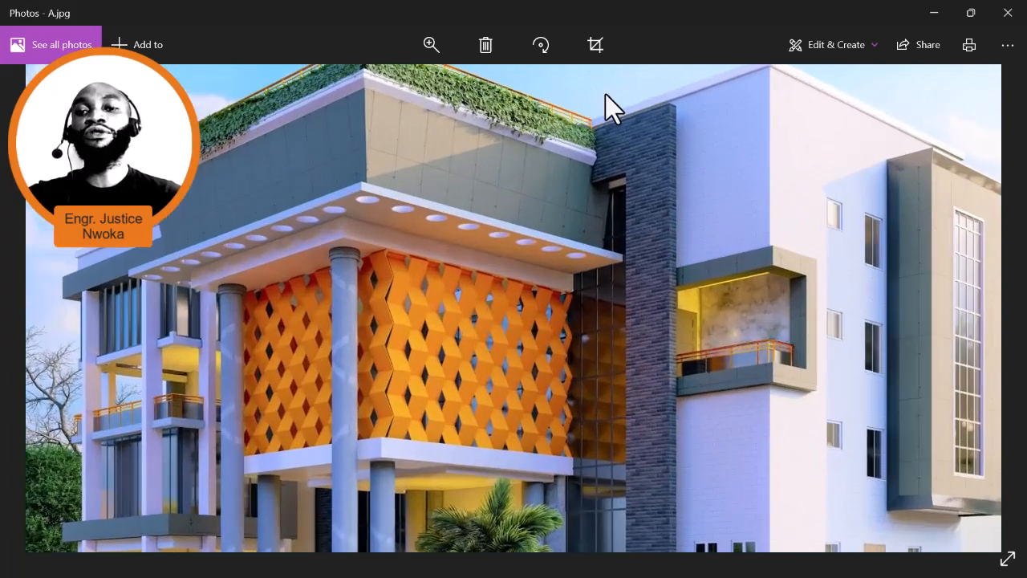
{"action": "scroll", "coordinate": [678, 289], "scroll_direction": "down", "scroll_amount": 2}
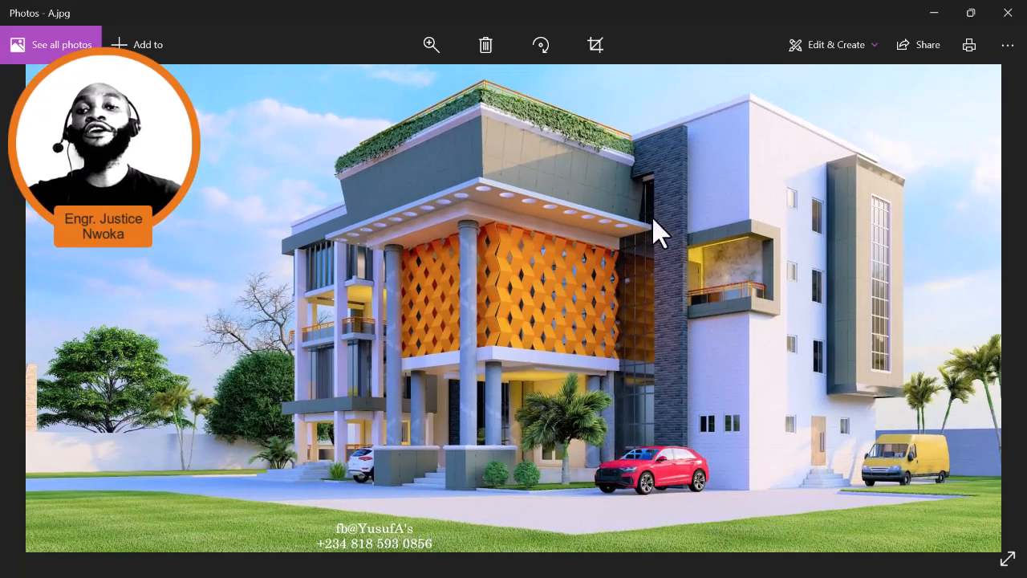
{"action": "scroll", "coordinate": [700, 95], "scroll_direction": "up", "scroll_amount": 1}
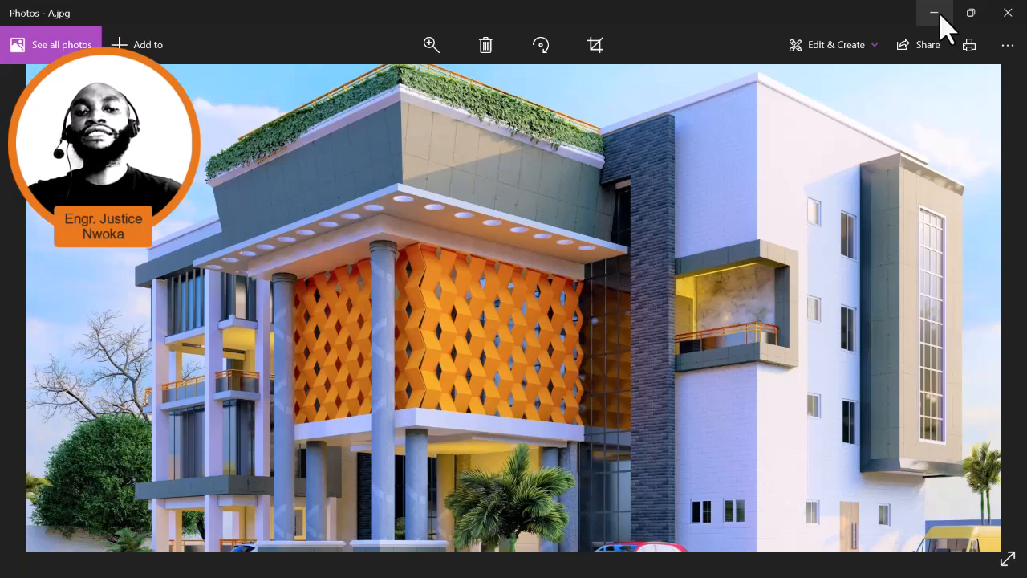
{"action": "scroll", "coordinate": [618, 278], "scroll_direction": "down", "scroll_amount": 1}
{"action": "scroll", "coordinate": [618, 276], "scroll_direction": "down", "scroll_amount": 1}
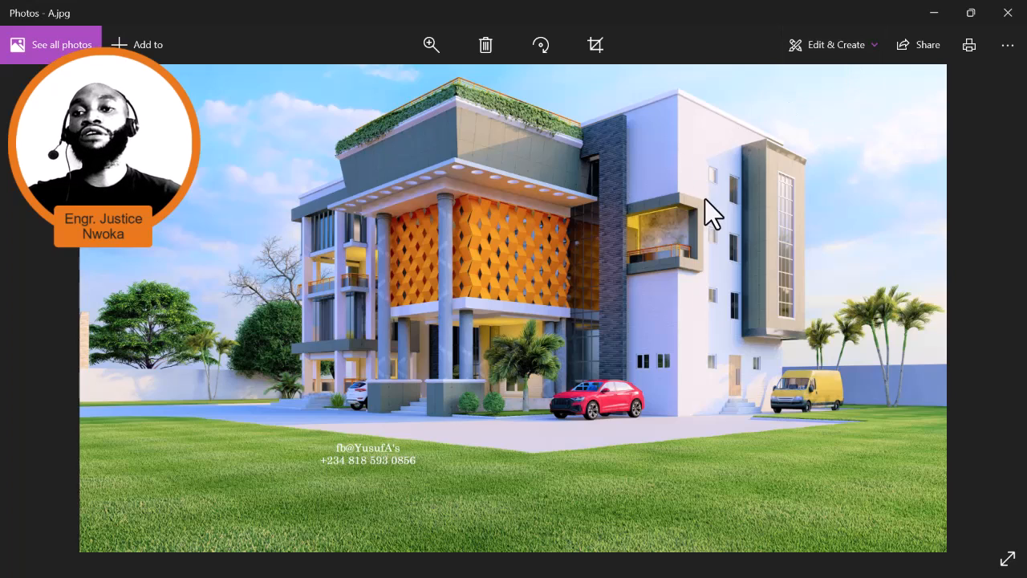
{"action": "key", "text": "Right"}
{"action": "left_click", "coordinate": [947, 13]}
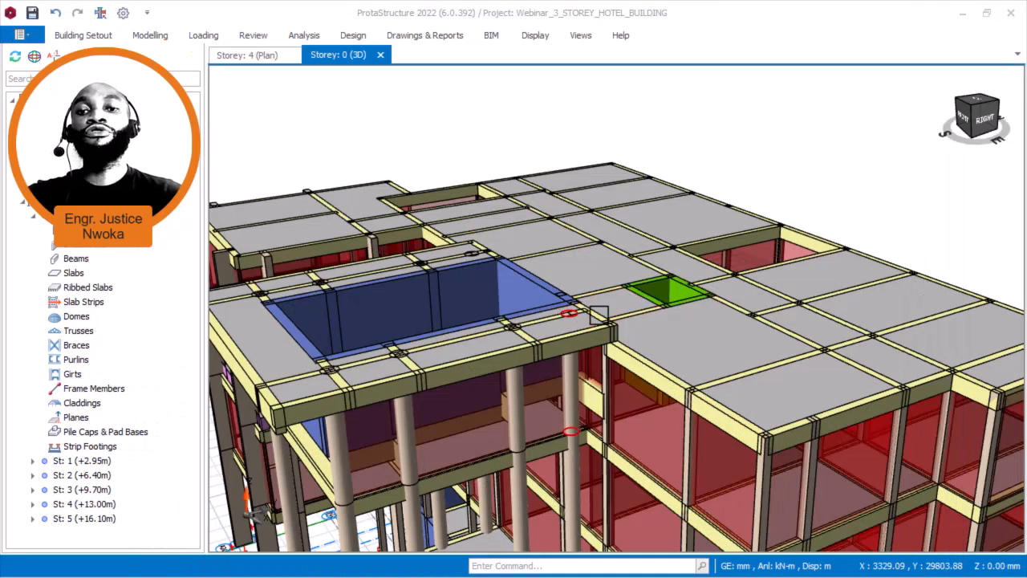
- Examine the basement retaining walls at the building's front corner and view the corner wall's properties on storey 1
{"action": "middle_click_drag", "start_coordinate": [598, 314], "coordinate": [629, 240]}
{"action": "scroll", "coordinate": [627, 245], "scroll_direction": "down", "scroll_amount": 3}
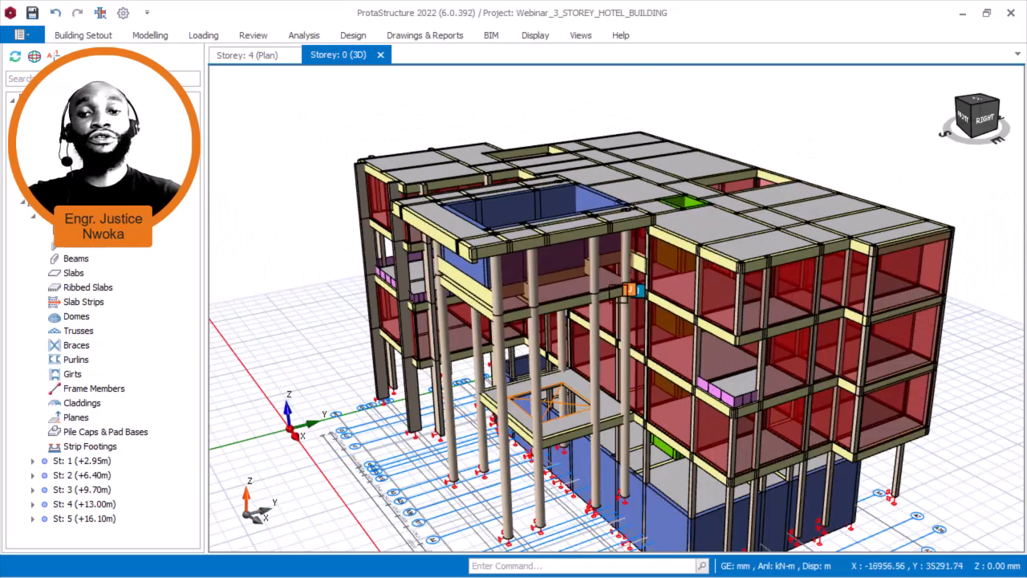
{"action": "middle_click_drag", "start_coordinate": [626, 490], "coordinate": [626, 383]}
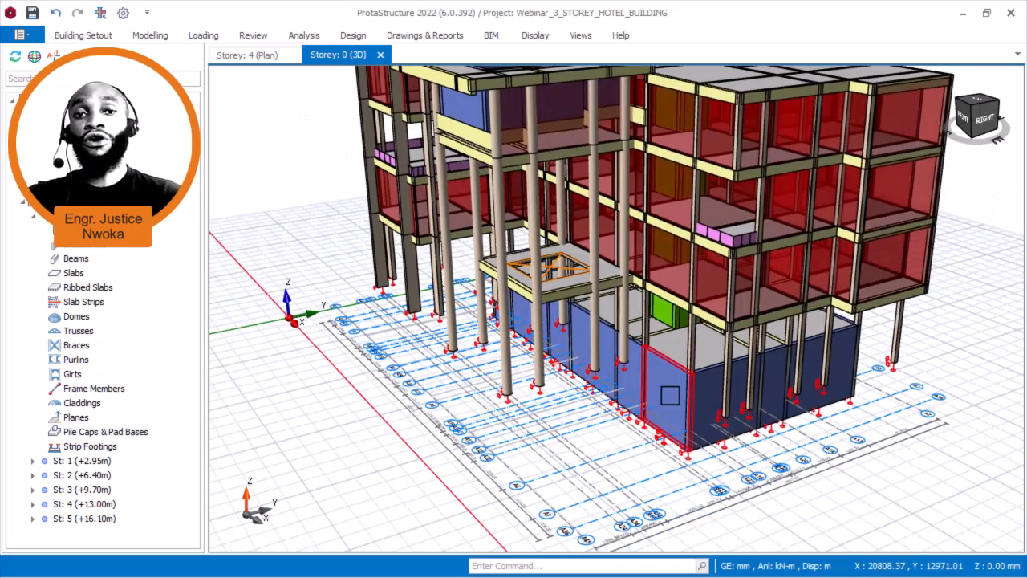
{"action": "scroll", "coordinate": [671, 394], "scroll_direction": "up", "scroll_amount": 2}
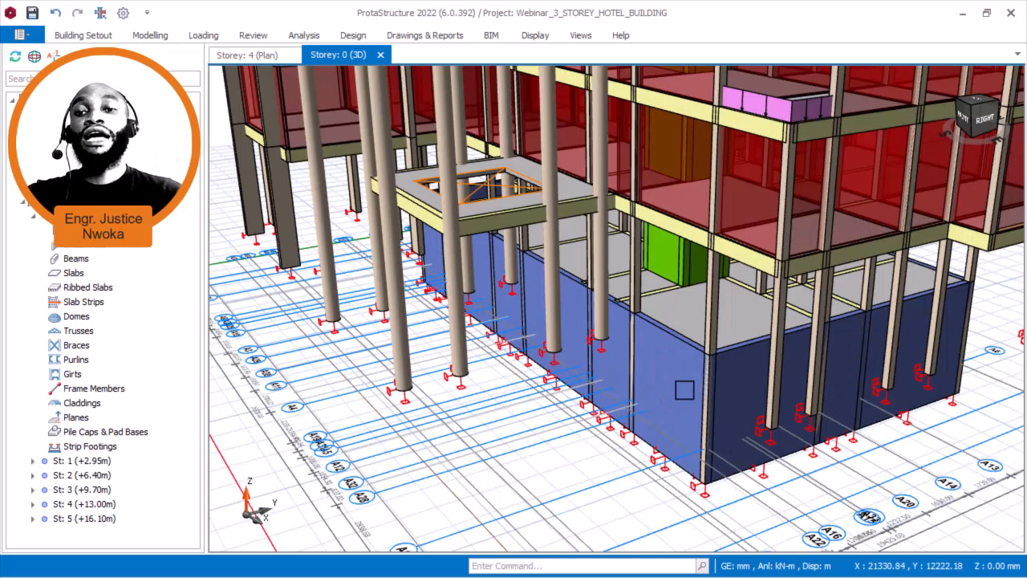
{"action": "scroll", "coordinate": [686, 402], "scroll_direction": "up", "scroll_amount": 2}
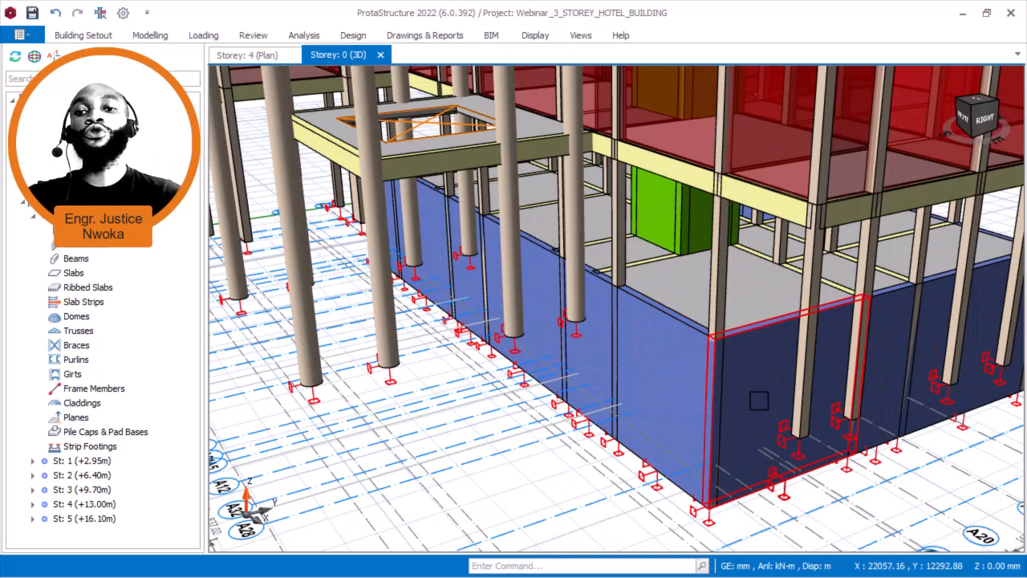
{"action": "mouse_move", "coordinate": [653, 350]}
{"action": "middle_mouse_down"}
{"action": "mouse_move", "coordinate": [679, 481]}
{"action": "mouse_move", "coordinate": [642, 447]}
{"action": "mouse_move", "coordinate": [649, 353]}
{"action": "mouse_move", "coordinate": [730, 372]}
{"action": "mouse_move", "coordinate": [723, 346]}
{"action": "mouse_move", "coordinate": [734, 335]}
{"action": "mouse_move", "coordinate": [730, 353]}
{"action": "middle_mouse_up"}
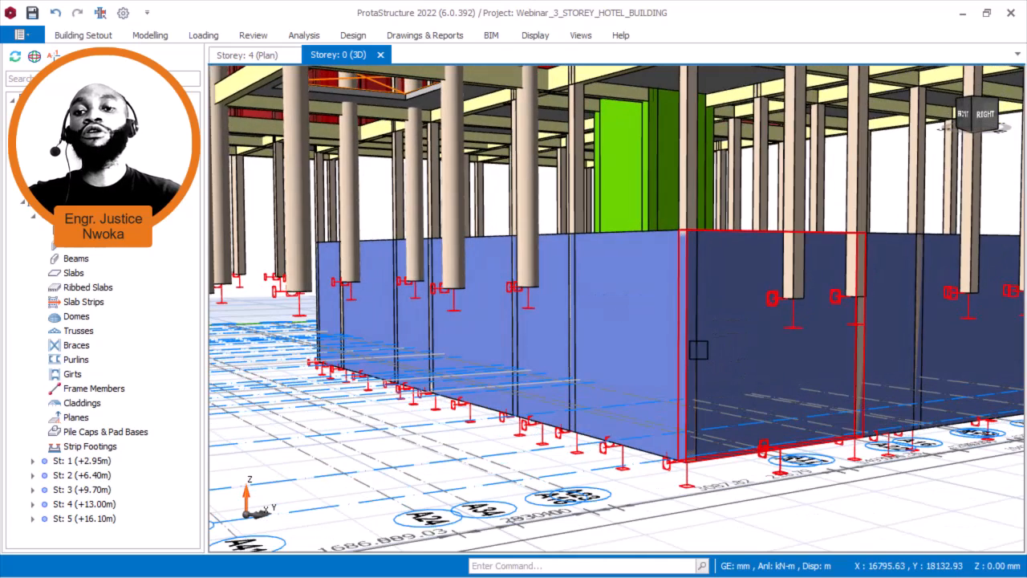
{"action": "mouse_move", "coordinate": [707, 347]}
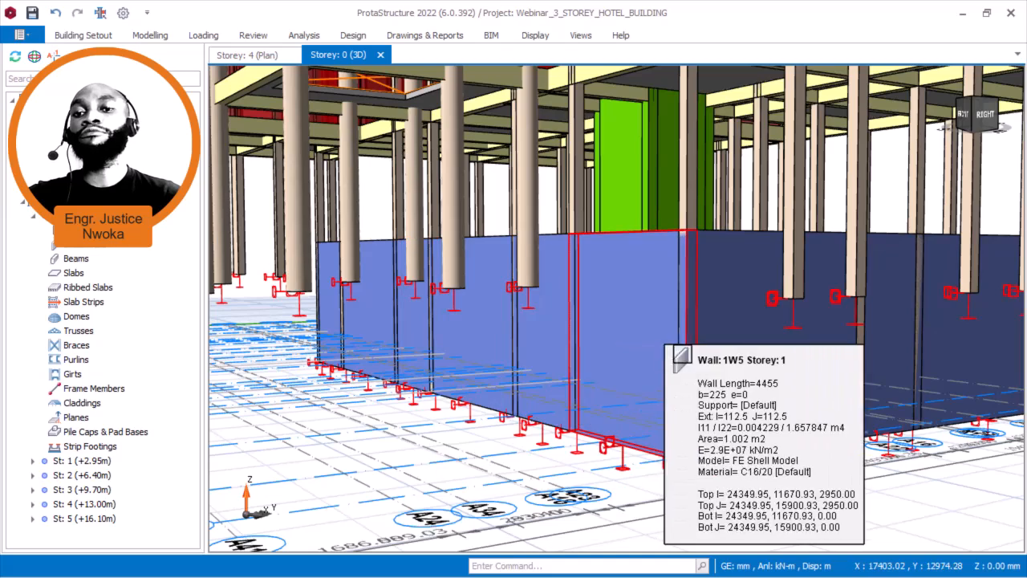
{"action": "middle_click_drag", "start_coordinate": [729, 355], "coordinate": [610, 376]}
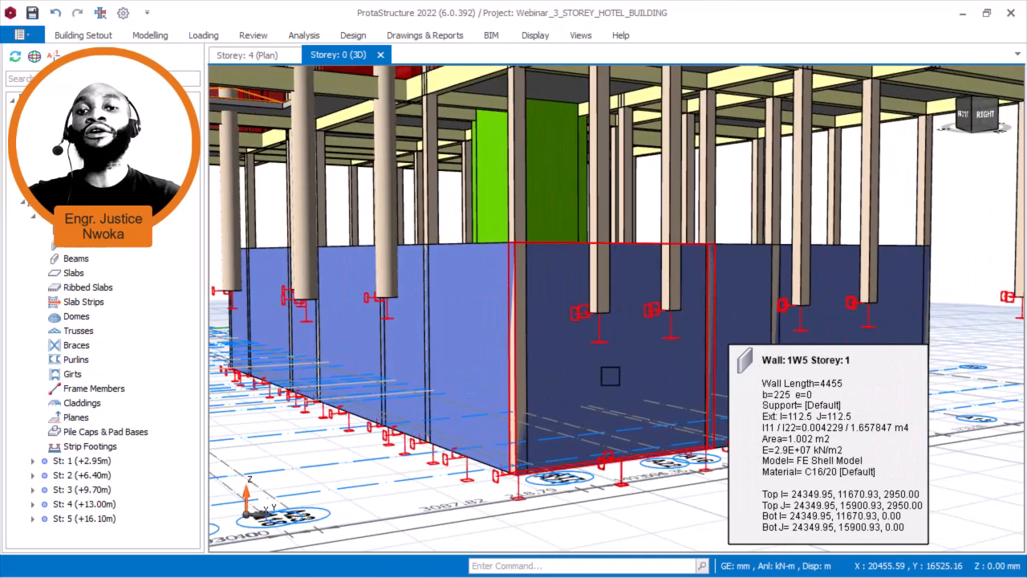
{"action": "scroll", "coordinate": [610, 376], "scroll_direction": "up", "scroll_amount": 2}
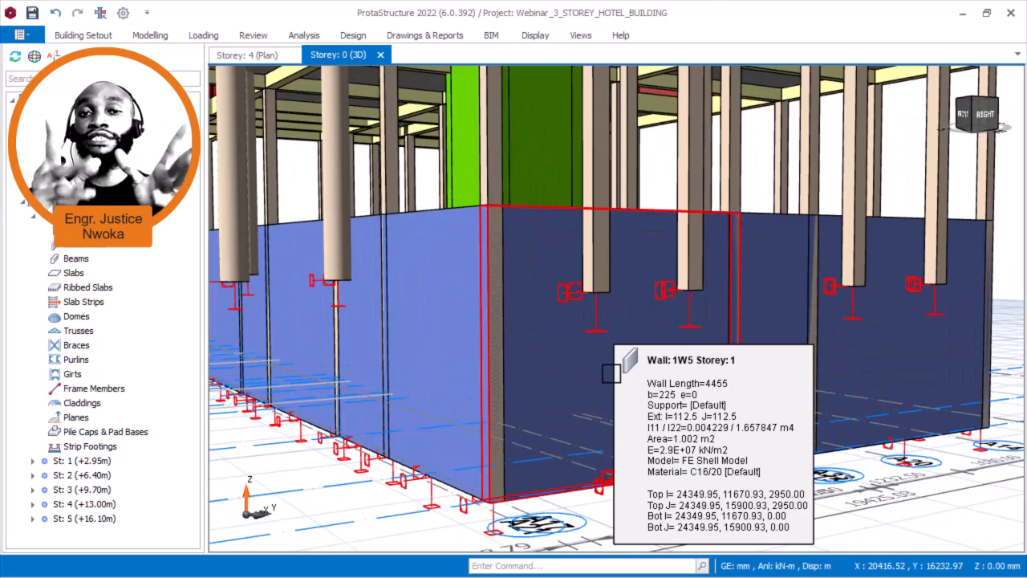
{"action": "scroll", "coordinate": [634, 353], "scroll_direction": "down", "scroll_amount": 3}
{"action": "middle_click_drag", "start_coordinate": [618, 310], "coordinate": [643, 347], "text": "shift"}
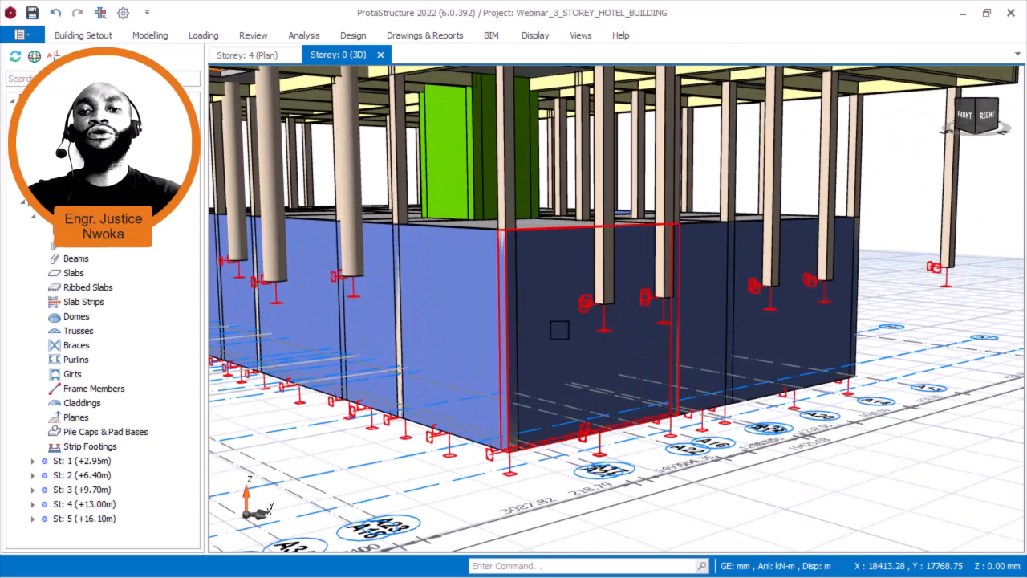
{"action": "mouse_move", "coordinate": [560, 330]}
{"action": "left_click", "coordinate": [565, 299]}
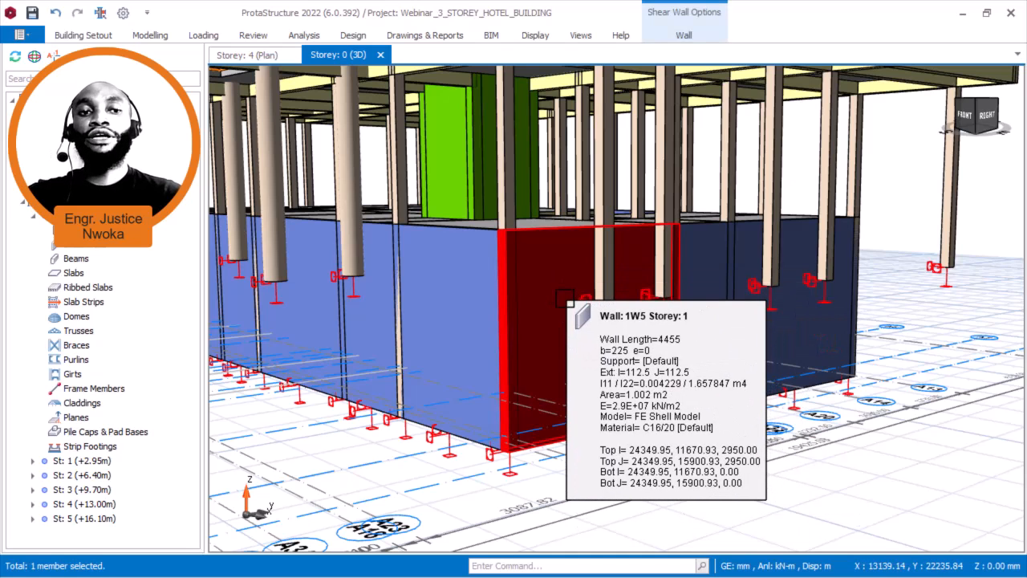
{"action": "right_click", "coordinate": [565, 299]}
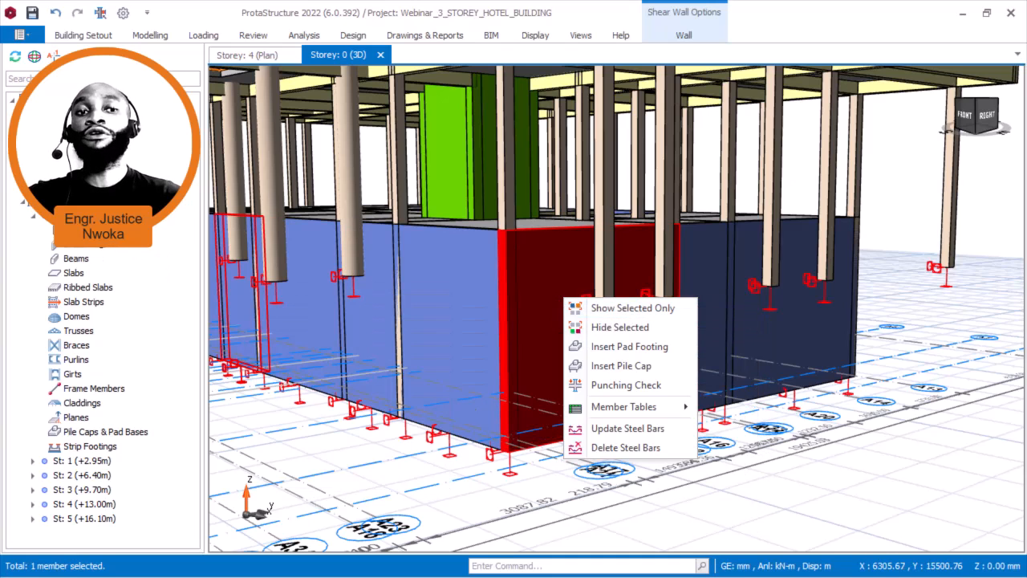
- Make storey 1 the active storey of the 3D view
{"action": "left_click", "coordinate": [92, 462]}
{"action": "left_click", "coordinate": [91, 462]}
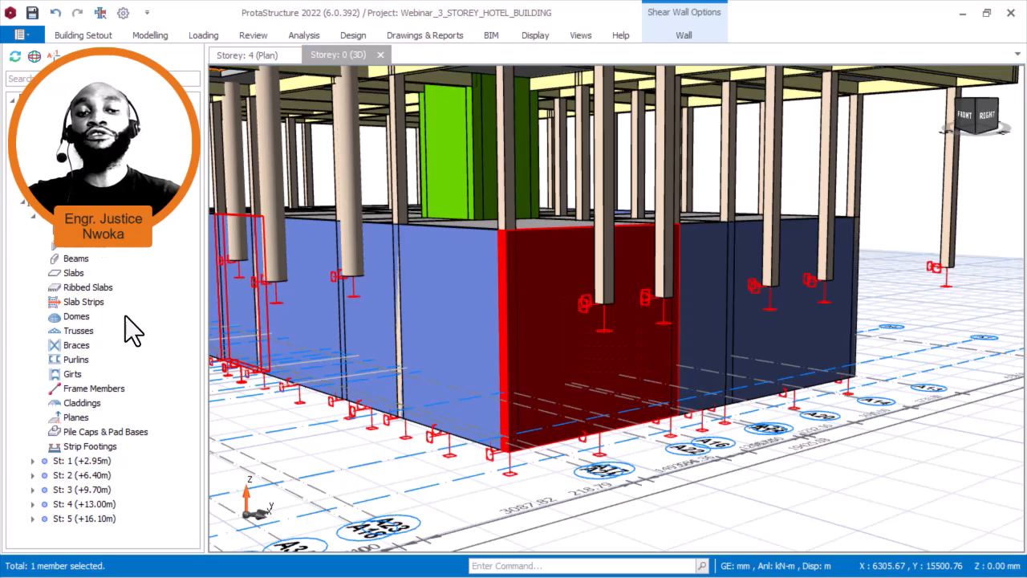
{"action": "double_click", "coordinate": [102, 462]}
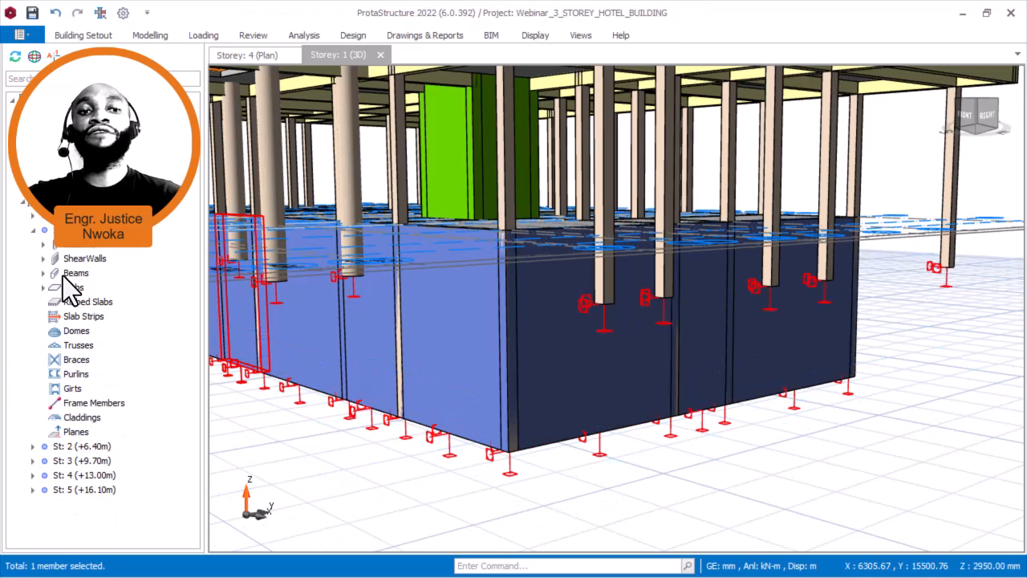
- Open the load editor for the front corner basement wall 1W5 and start adding a soil load
{"action": "left_click", "coordinate": [570, 312]}
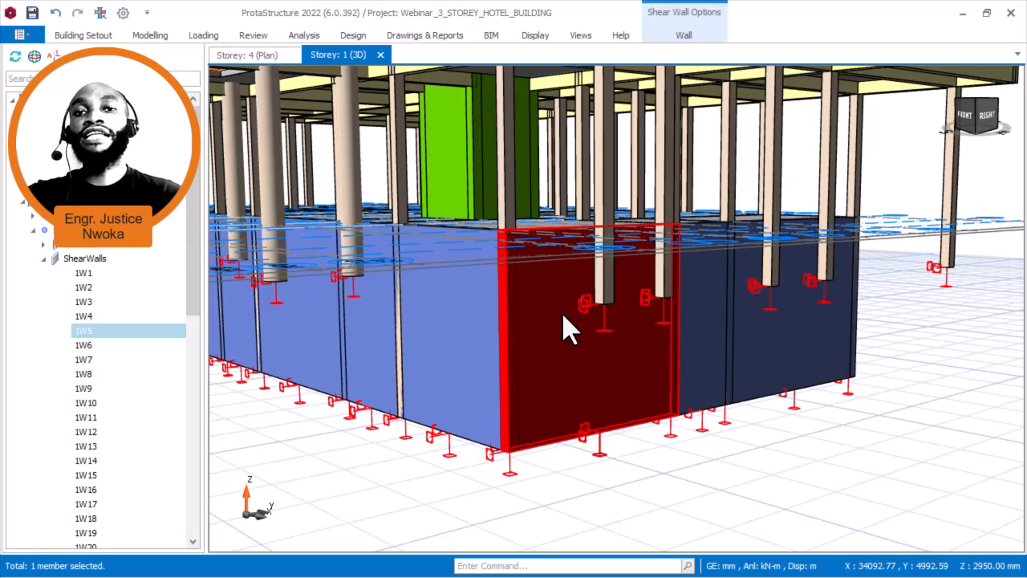
{"action": "right_click", "coordinate": [561, 315]}
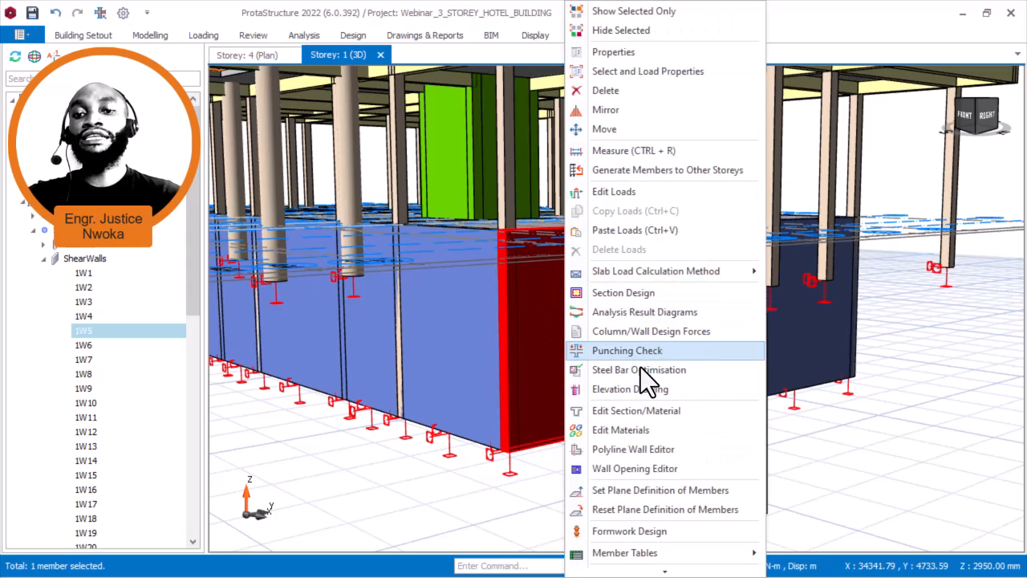
{"action": "left_click", "coordinate": [625, 191]}
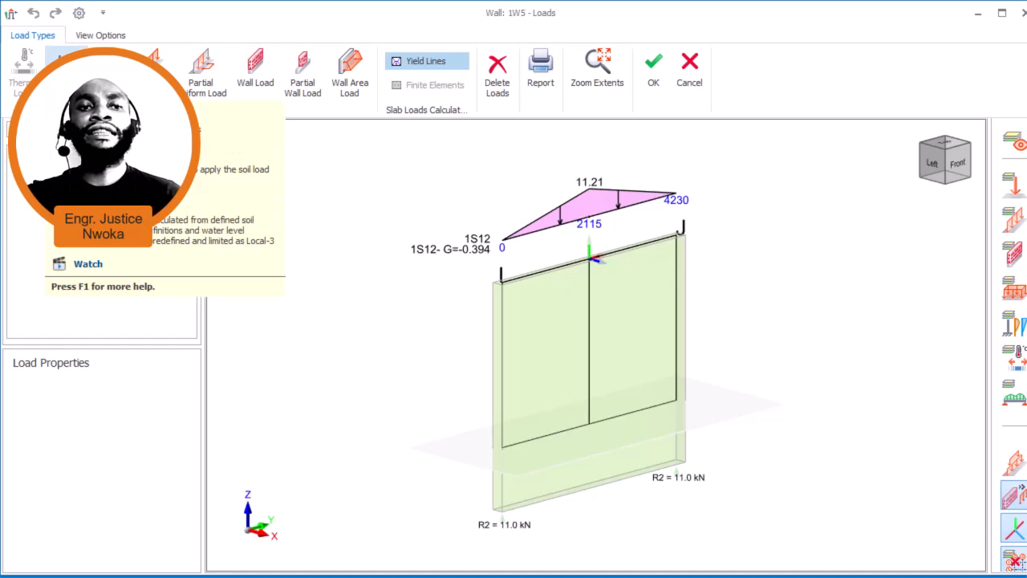
{"action": "left_click", "coordinate": [67, 72]}
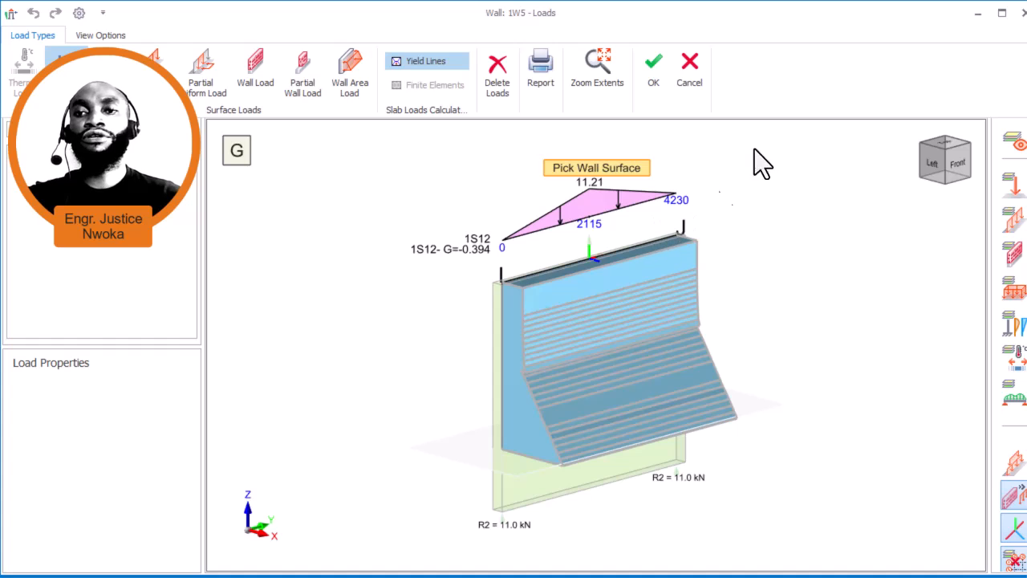
{"action": "left_click", "coordinate": [663, 270]}
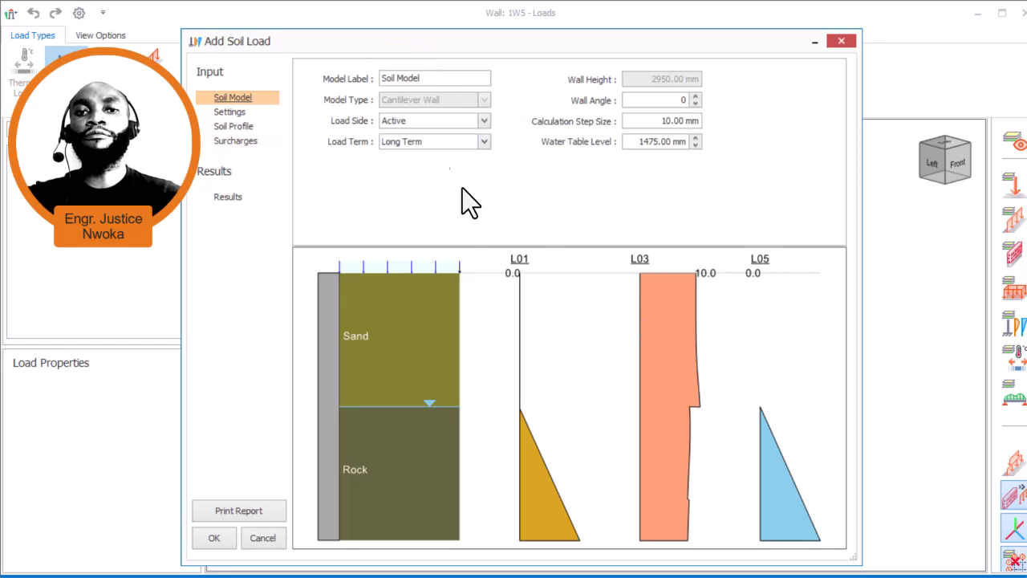
{"action": "left_click_drag", "start_coordinate": [427, 47], "coordinate": [421, 100]}
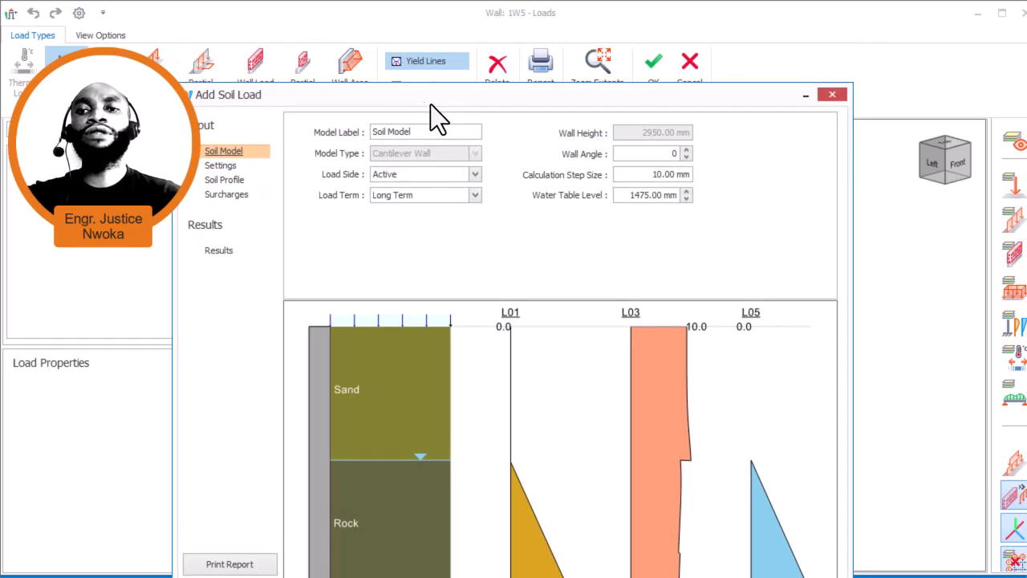
{"action": "left_click", "coordinate": [832, 95]}
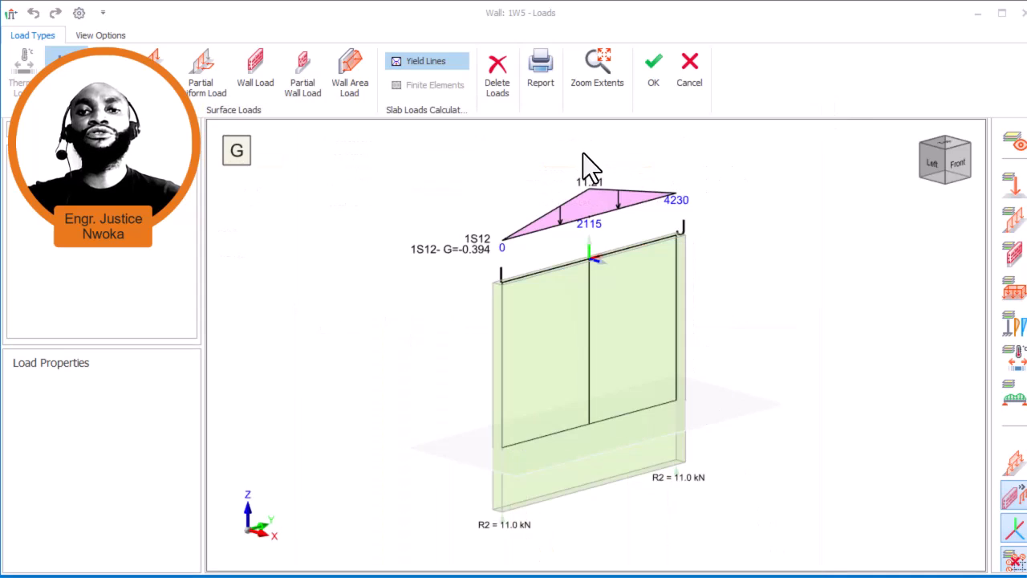
{"action": "left_click", "coordinate": [500, 70]}
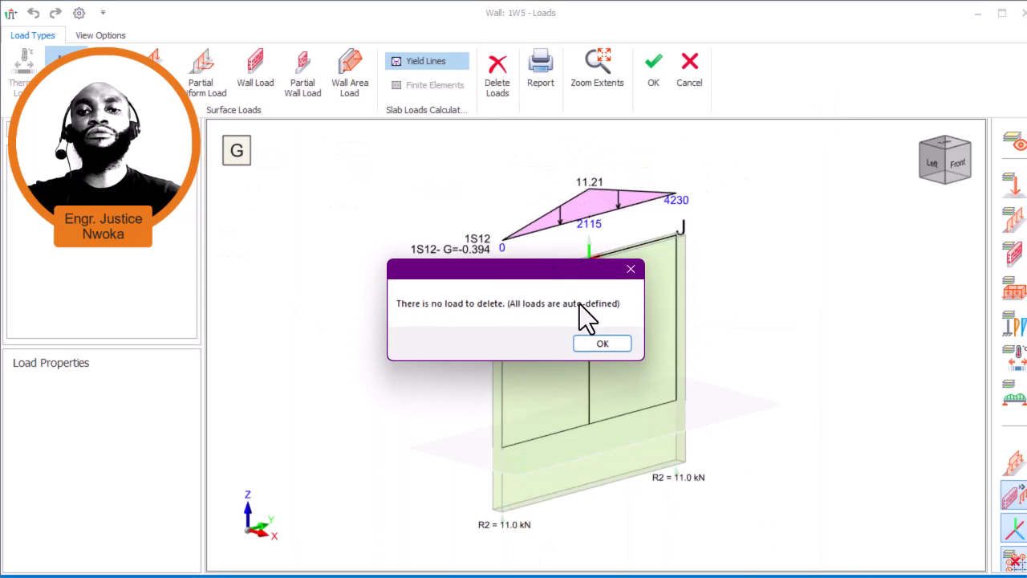
{"action": "left_click", "coordinate": [598, 344]}
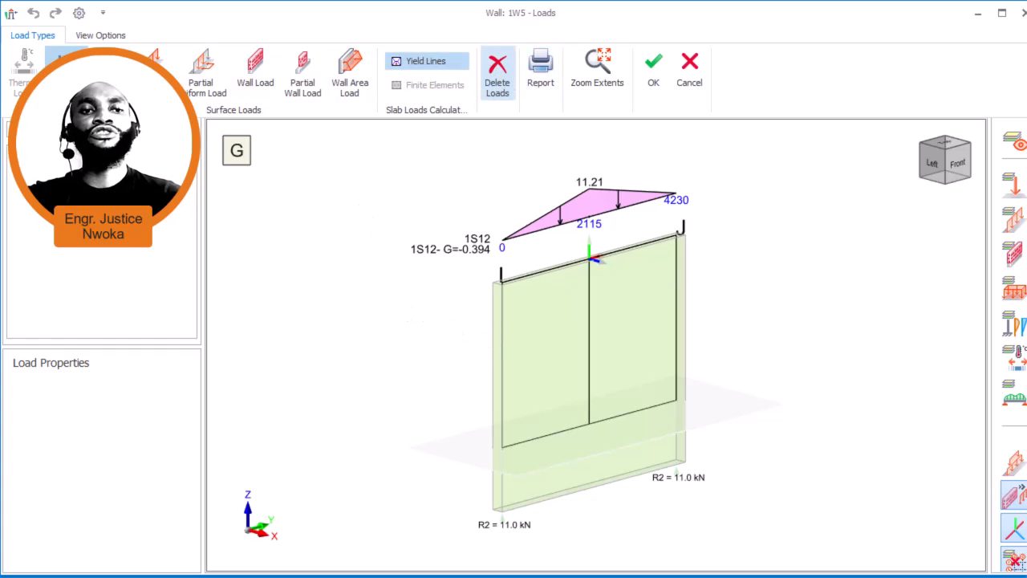
- Pick the wall surface that receives the soil load, and review the soil model's label and Active and Passive load side options
{"action": "left_click", "coordinate": [572, 333]}
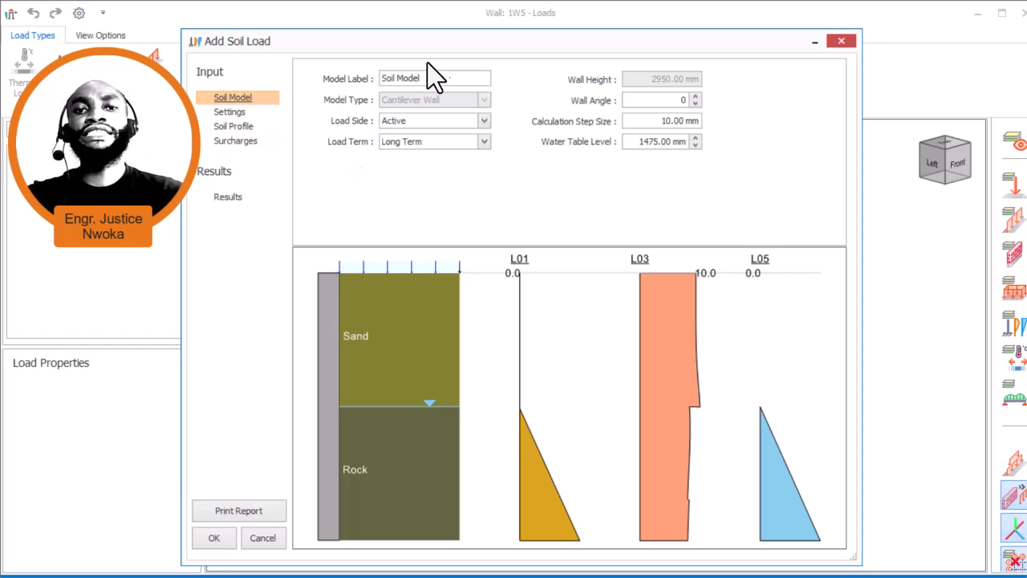
{"action": "left_click_drag", "start_coordinate": [438, 41], "coordinate": [435, 64]}
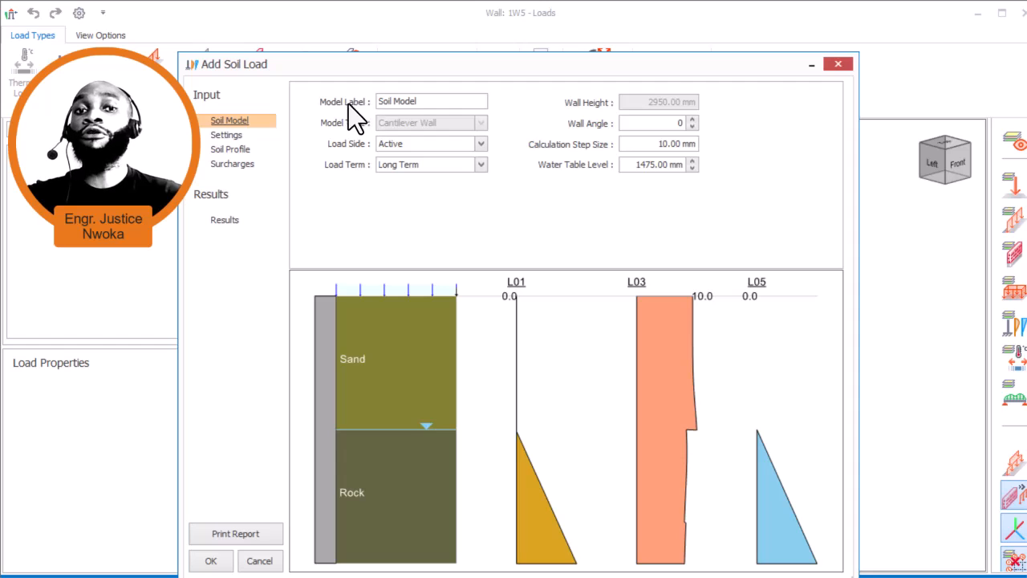
{"action": "left_click_drag", "start_coordinate": [425, 104], "coordinate": [383, 110]}
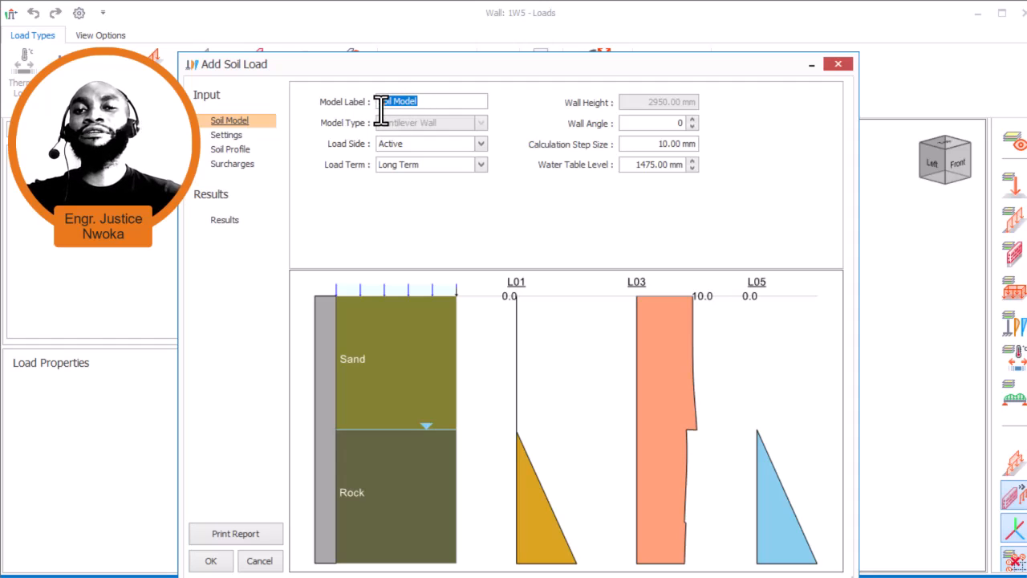
{"action": "left_click", "coordinate": [399, 102]}
{"action": "left_click_drag", "start_coordinate": [394, 103], "coordinate": [436, 104]}
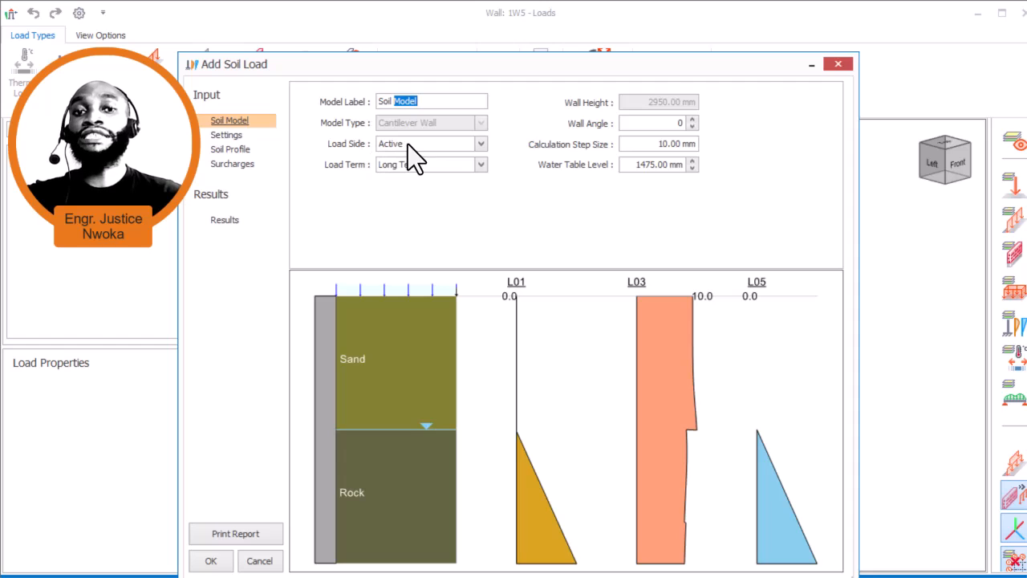
{"action": "left_click", "coordinate": [481, 142]}
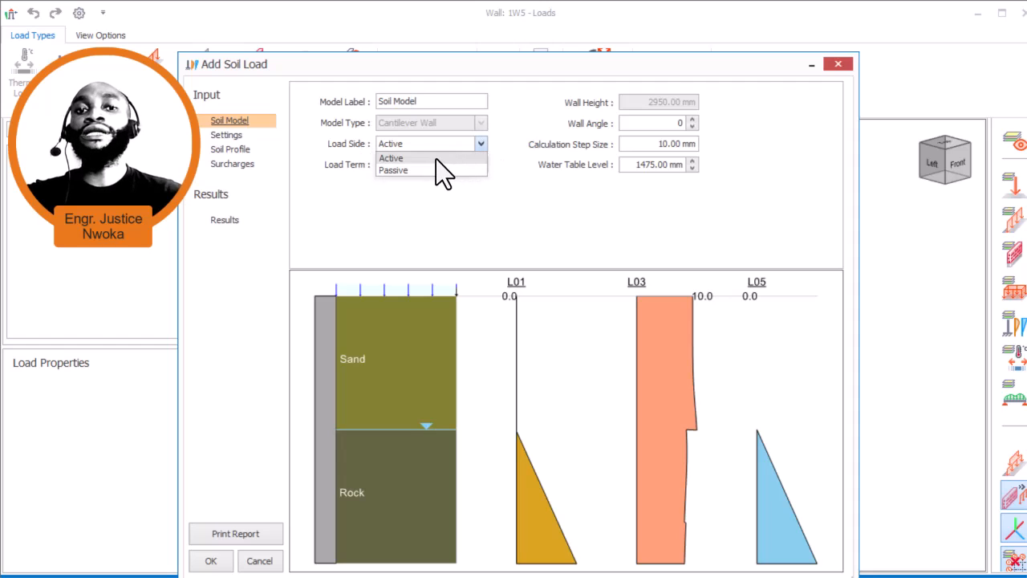
{"action": "left_click", "coordinate": [480, 142]}
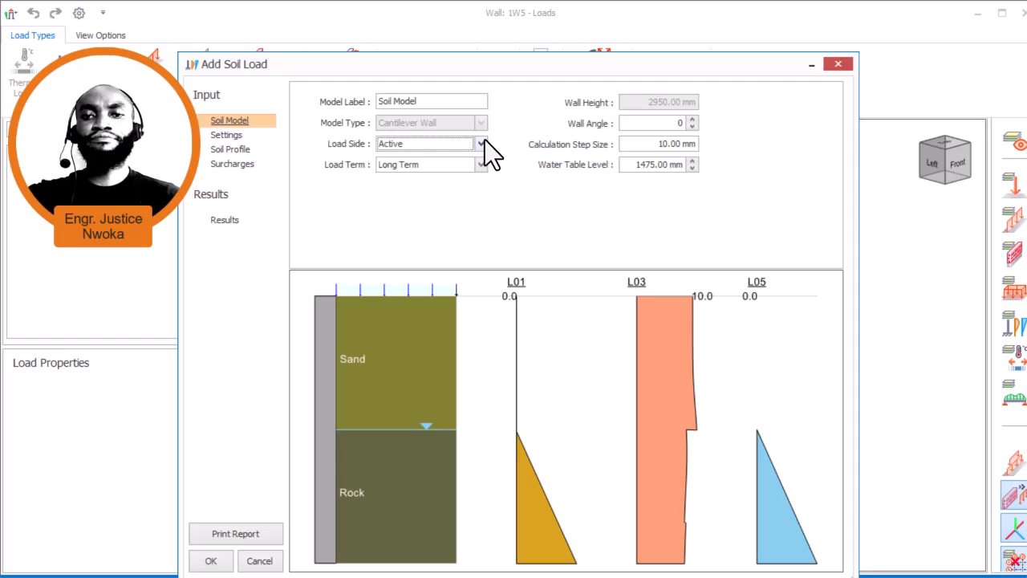
- Review the soil model's Long Term and Short Term options, and set the load term to Long Term
{"action": "left_click", "coordinate": [482, 163]}
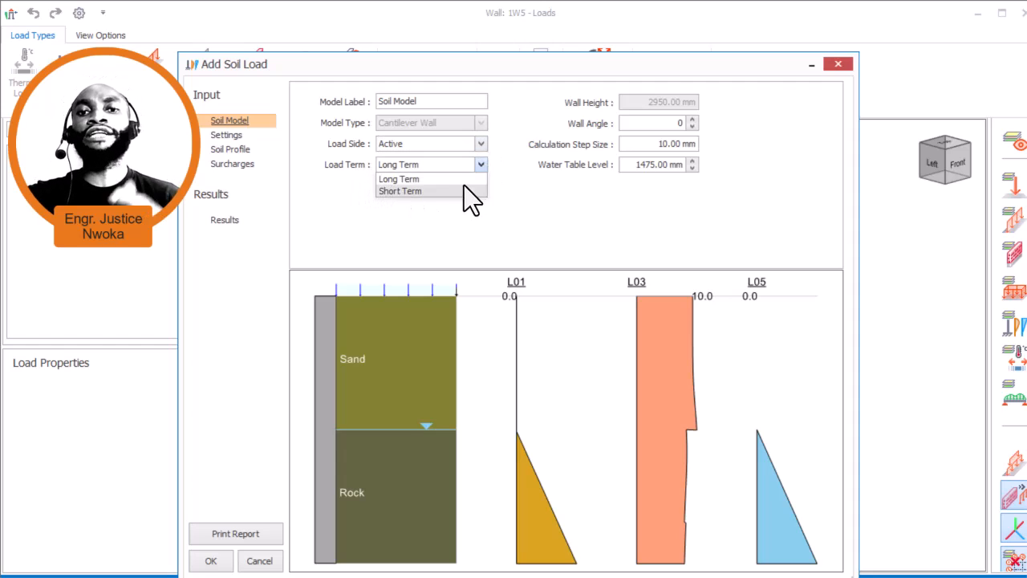
{"action": "left_click", "coordinate": [482, 165]}
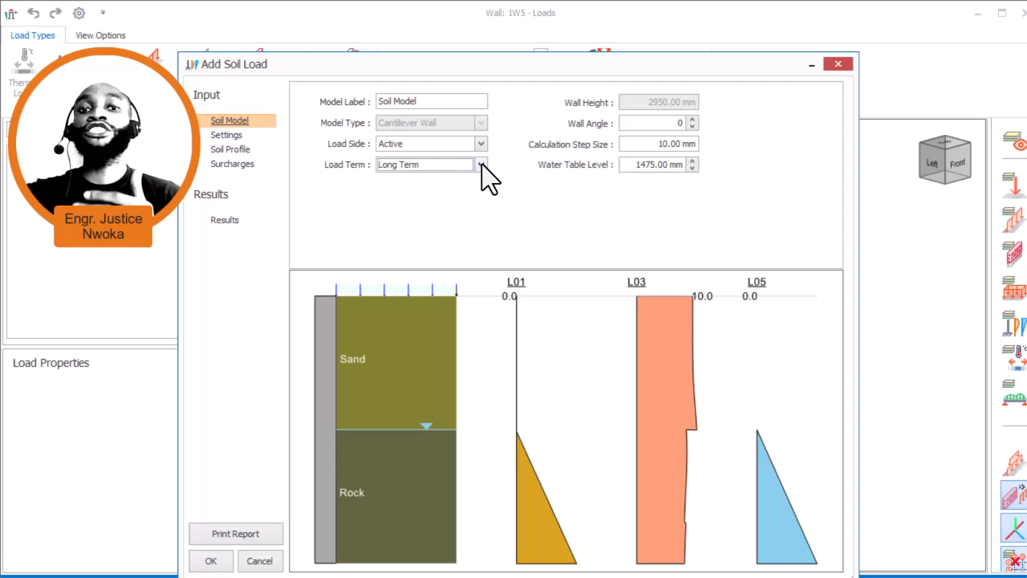
{"action": "left_click", "coordinate": [482, 164]}
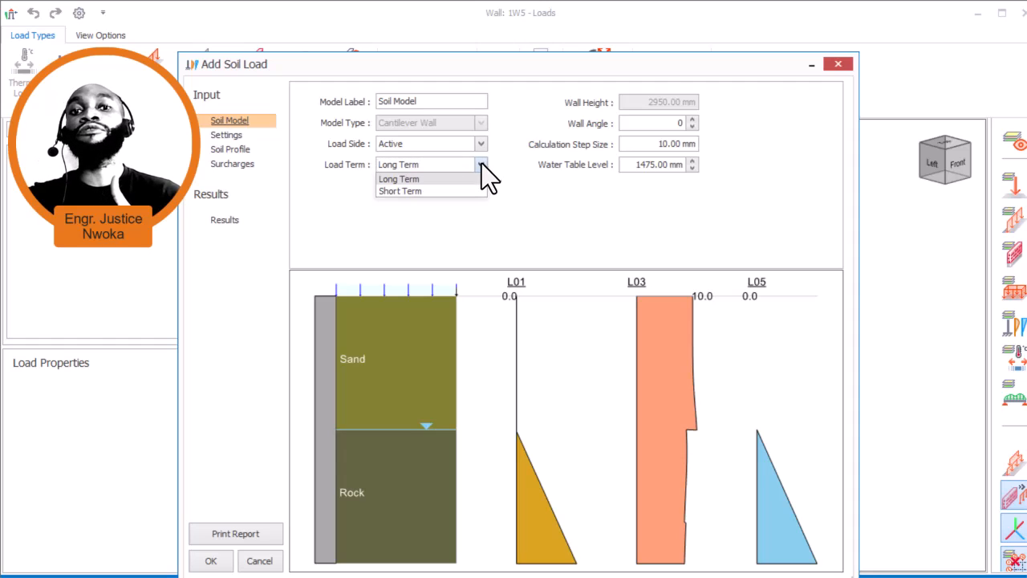
{"action": "left_click", "coordinate": [481, 164]}
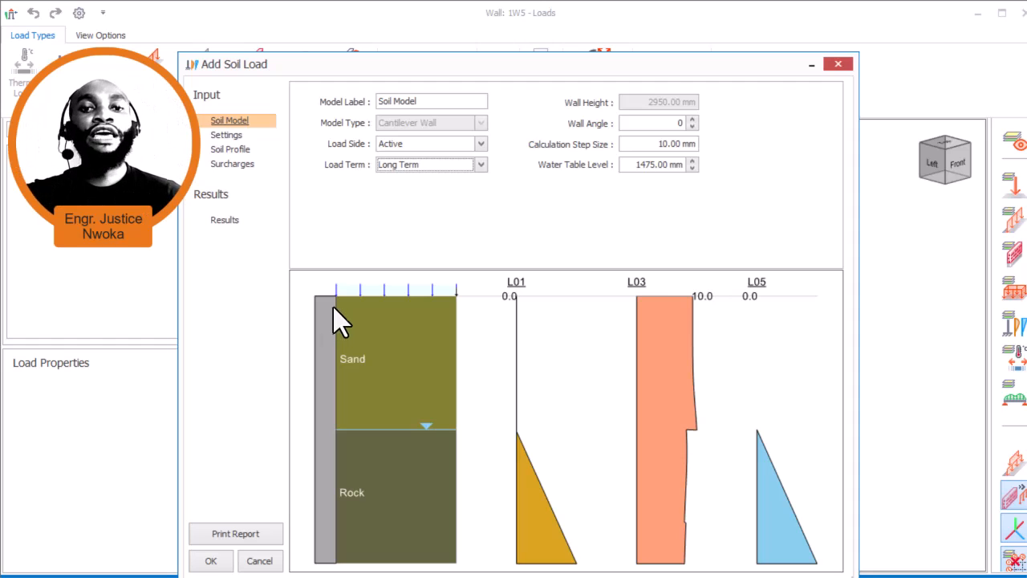
{"action": "left_click", "coordinate": [475, 165]}
{"action": "left_click", "coordinate": [458, 178]}
{"action": "left_click", "coordinate": [473, 165]}
{"action": "left_click", "coordinate": [438, 179]}
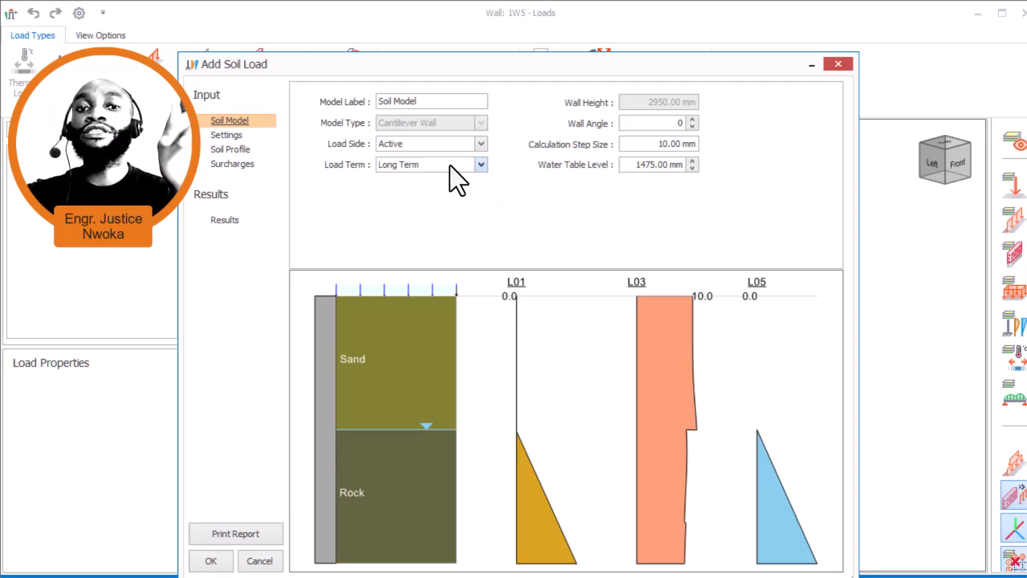
{"action": "scroll", "coordinate": [449, 165], "scroll_direction": "down", "scroll_amount": 1}
{"action": "left_click", "coordinate": [452, 165]}
{"action": "left_click", "coordinate": [434, 179]}
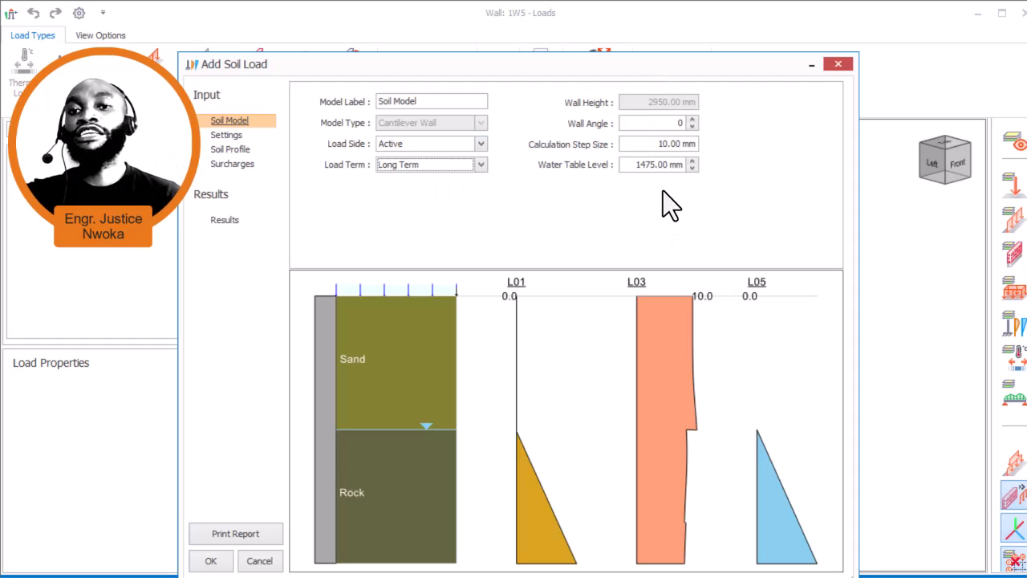
- Review the soil load's water table level and code settings, and return to the soil model inputs
{"action": "left_click_drag", "start_coordinate": [633, 169], "coordinate": [681, 169]}
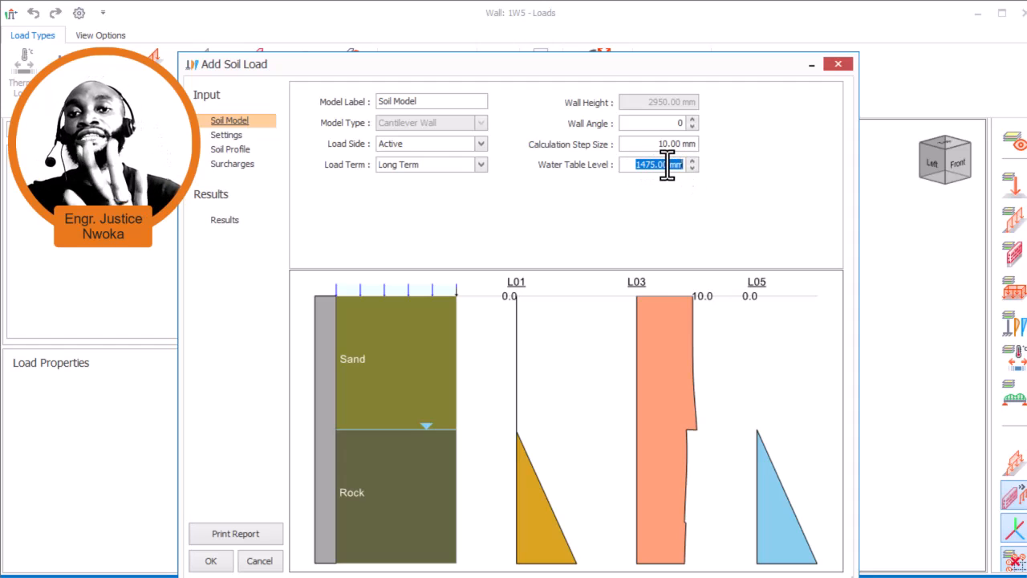
{"action": "left_click", "coordinate": [234, 138]}
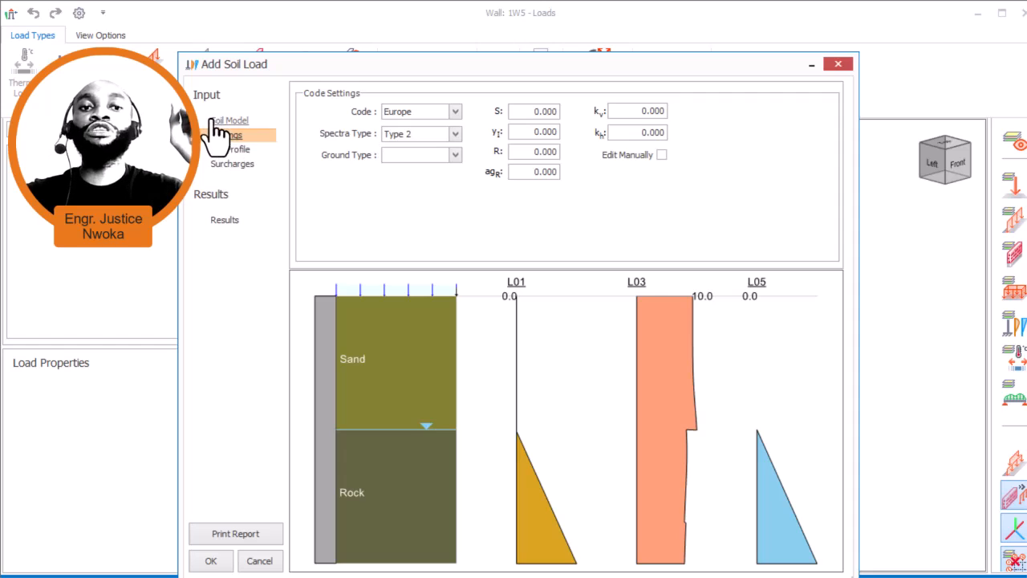
{"action": "left_click", "coordinate": [228, 123]}
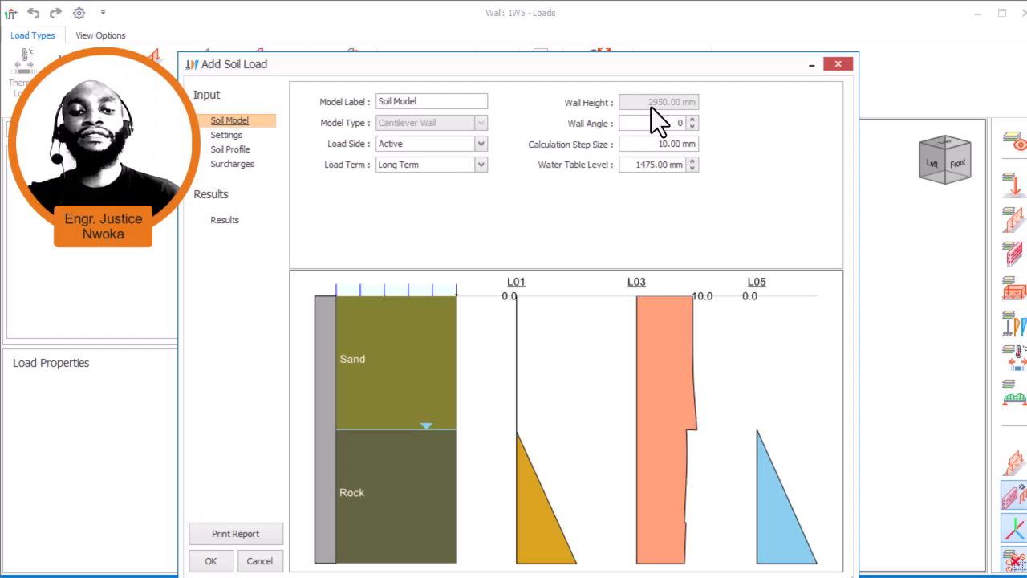
- Switch to the structural hotel.dwg drawing in AutoCAD and maximize its window
{"action": "key", "text": "super"}
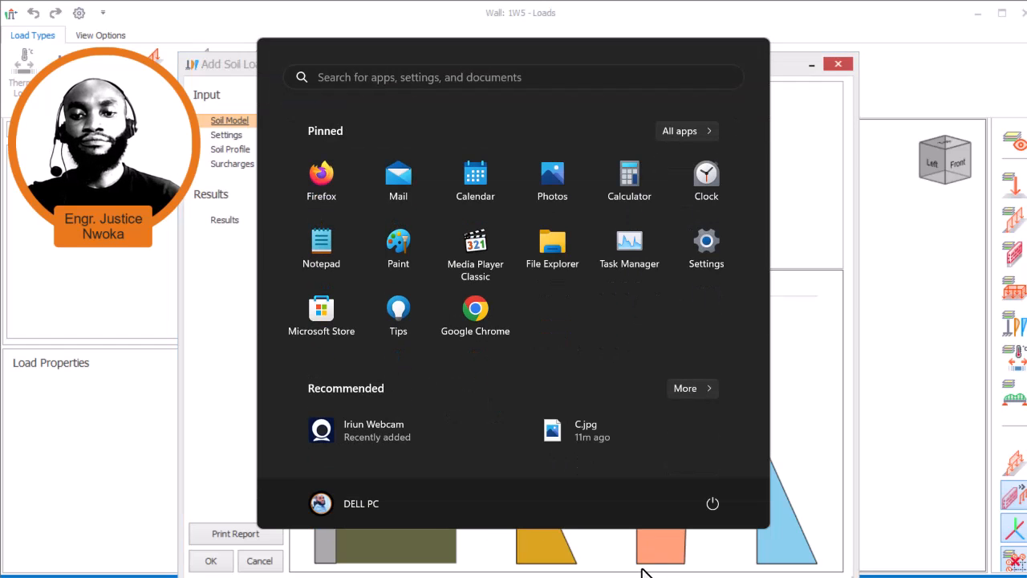
{"action": "mouse_move", "coordinate": [646, 574]}
{"action": "mouse_move", "coordinate": [532, 558]}
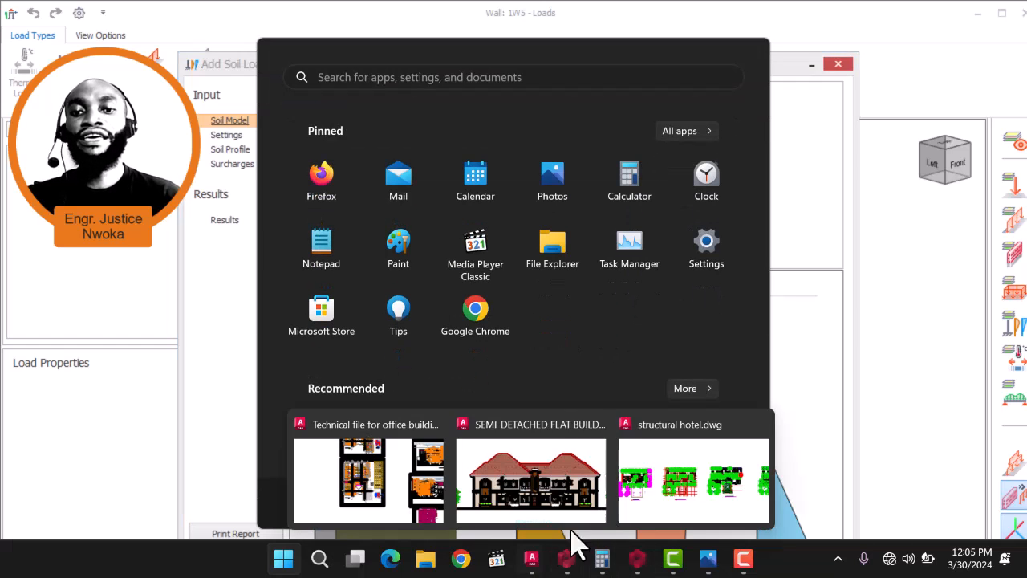
{"action": "left_click", "coordinate": [670, 489]}
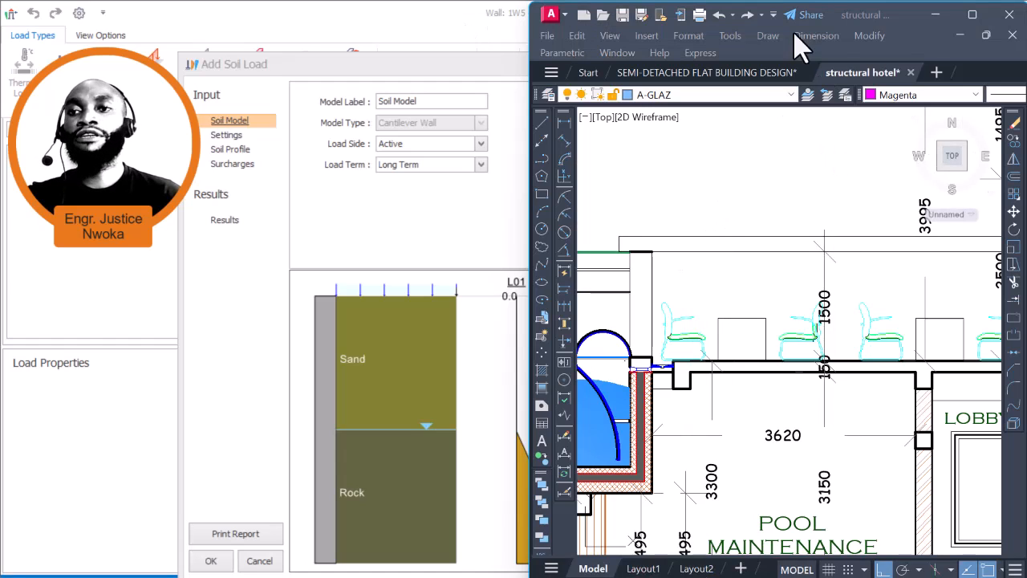
{"action": "left_click", "coordinate": [972, 14]}
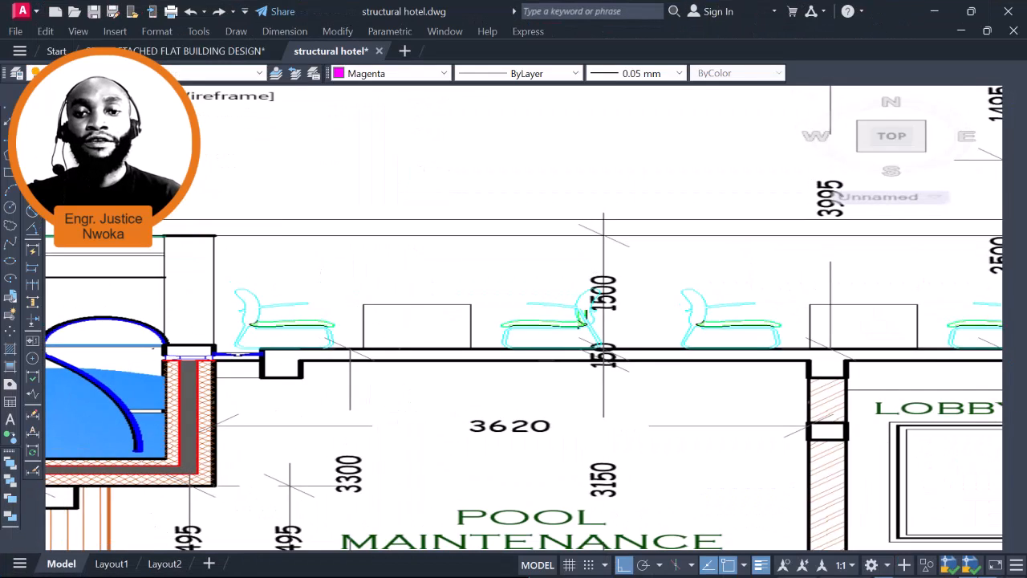
- Measure the storage basement's height in the section, from the top of the ground-floor slab to the basement floor, without placing the dimension
{"action": "scroll", "coordinate": [603, 353], "scroll_direction": "down", "scroll_amount": 6}
{"action": "scroll", "coordinate": [688, 241], "scroll_direction": "up", "scroll_amount": 5}
{"action": "scroll", "coordinate": [767, 379], "scroll_direction": "up", "scroll_amount": 4}
{"action": "middle_click_drag", "start_coordinate": [773, 321], "coordinate": [676, 429]}
{"action": "left_click", "coordinate": [32, 103]}
{"action": "scroll", "coordinate": [619, 361], "scroll_direction": "down", "scroll_amount": 4}
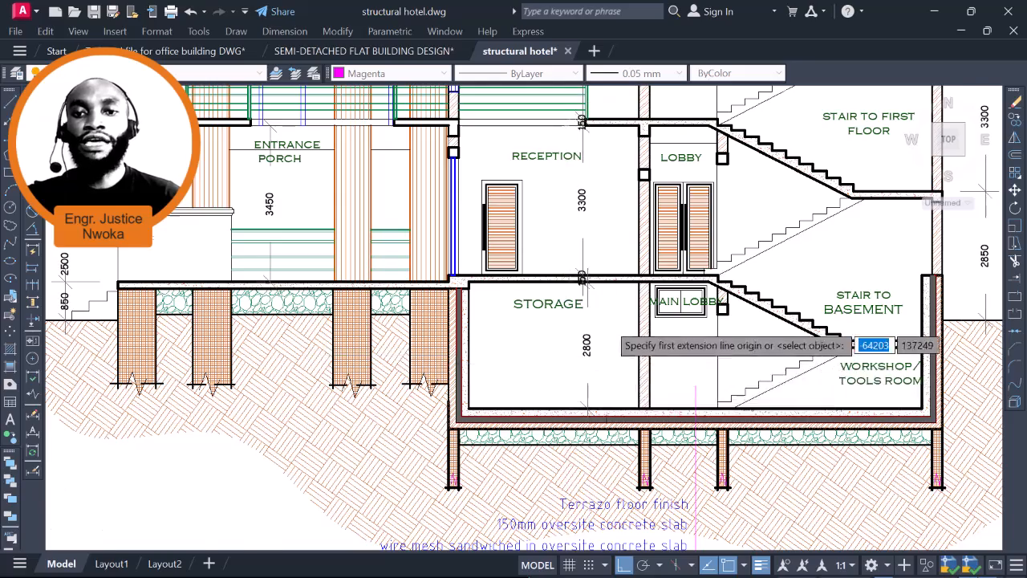
{"action": "scroll", "coordinate": [606, 325], "scroll_direction": "up", "scroll_amount": 4}
{"action": "left_click", "coordinate": [610, 202]}
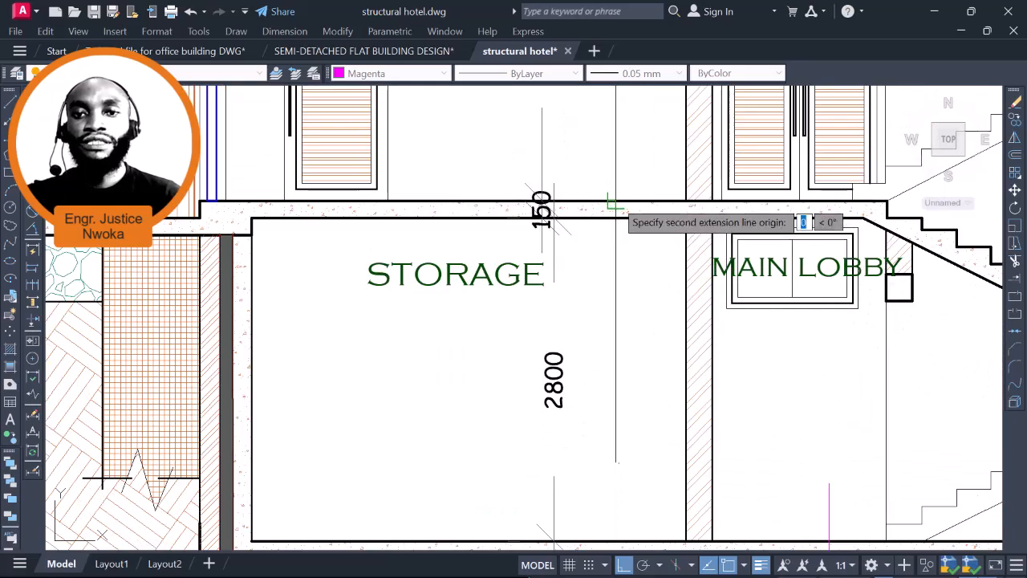
{"action": "scroll", "coordinate": [615, 211], "scroll_direction": "down", "scroll_amount": 4}
{"action": "scroll", "coordinate": [616, 325], "scroll_direction": "up", "scroll_amount": 4}
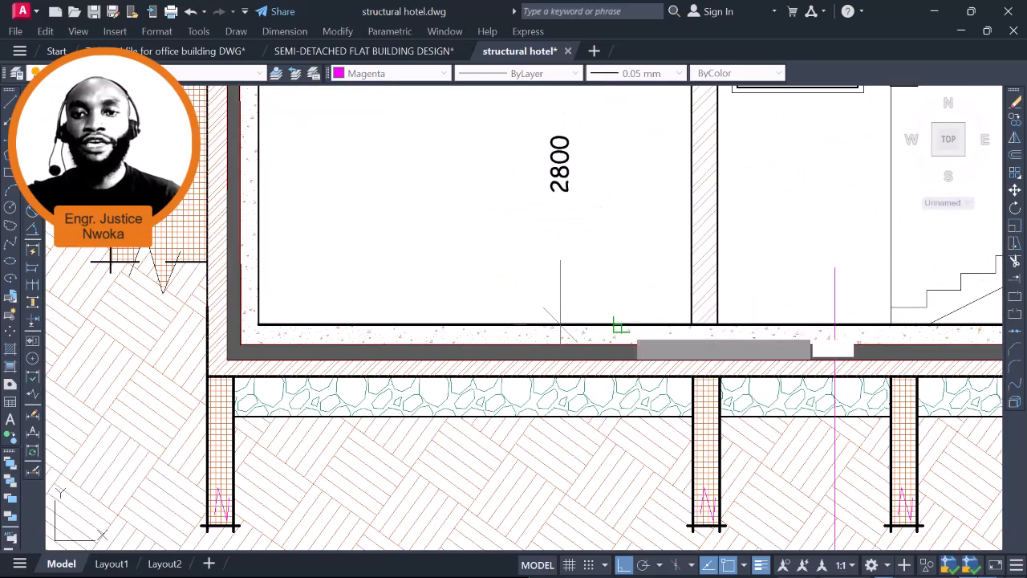
{"action": "left_click", "coordinate": [622, 326]}
{"action": "scroll", "coordinate": [622, 326], "scroll_direction": "down", "scroll_amount": 2}
{"action": "scroll", "coordinate": [619, 267], "scroll_direction": "up", "scroll_amount": 5}
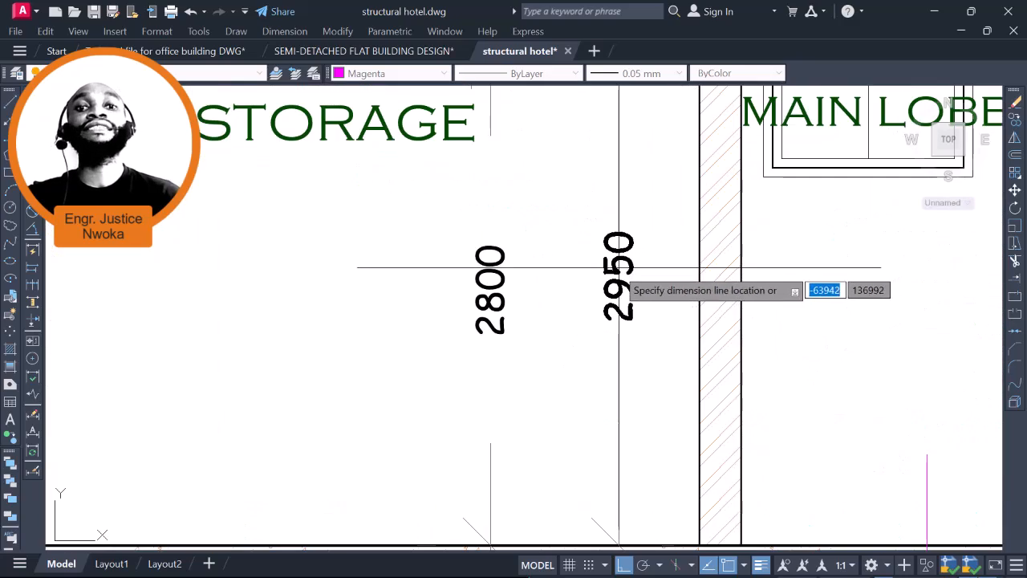
{"action": "scroll", "coordinate": [614, 265], "scroll_direction": "down", "scroll_amount": 4}
{"action": "key", "text": "Escape"}
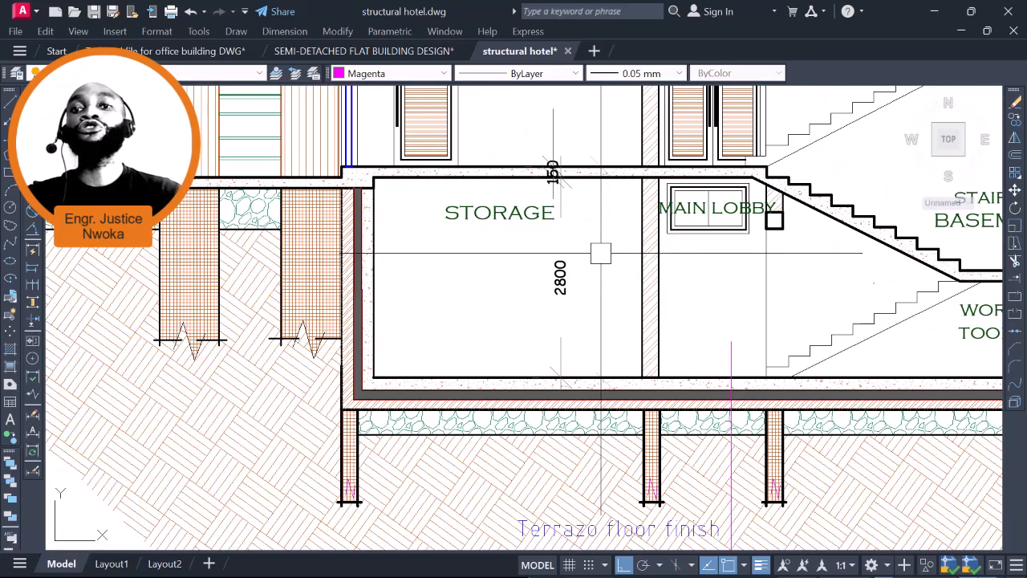
- Return to the soil load settings in ProtaStructure and review the code and spectra type options, keeping Europe and Type 2
{"action": "left_click", "coordinate": [936, 11]}
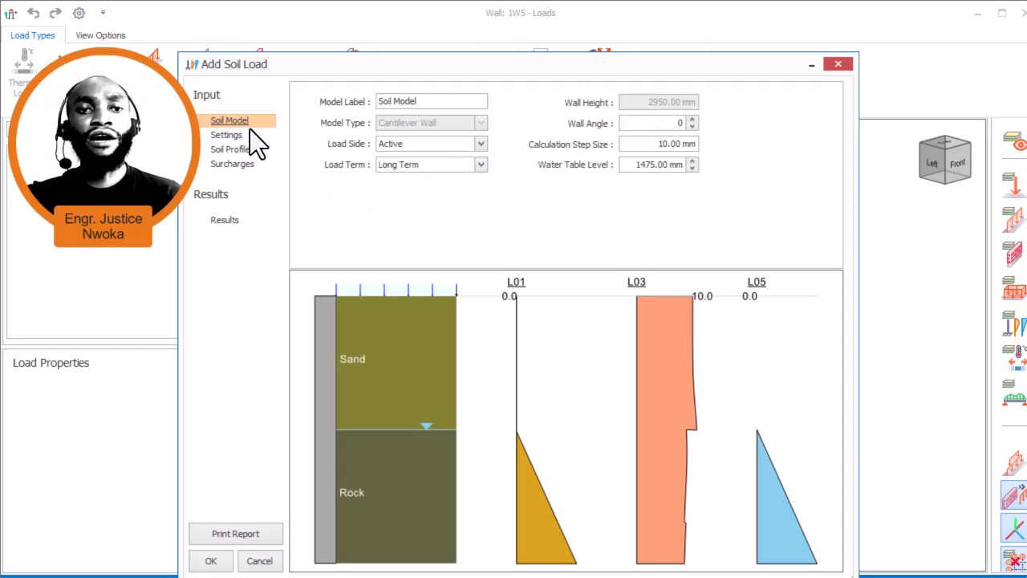
{"action": "left_click", "coordinate": [228, 137]}
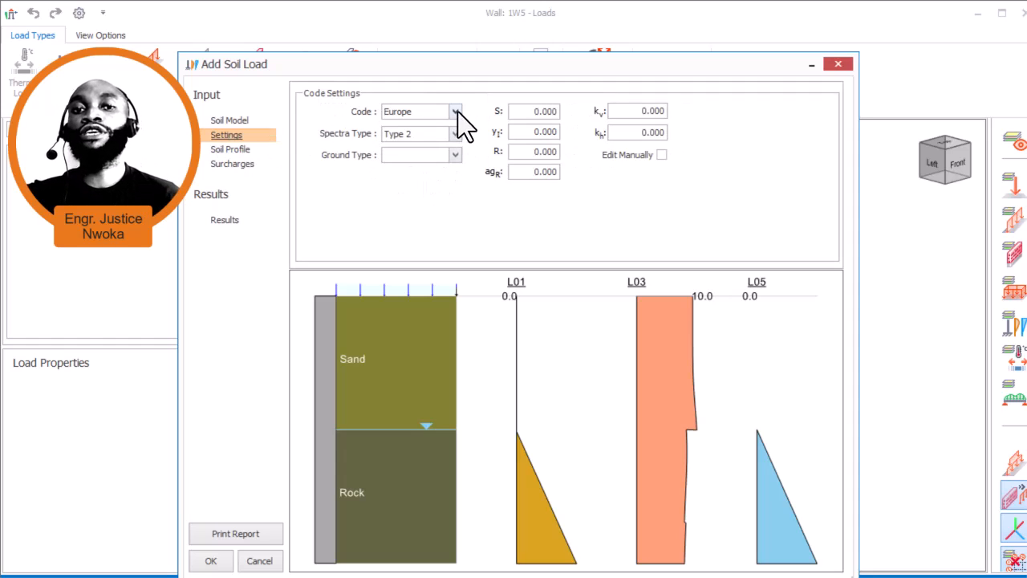
{"action": "left_click", "coordinate": [456, 111]}
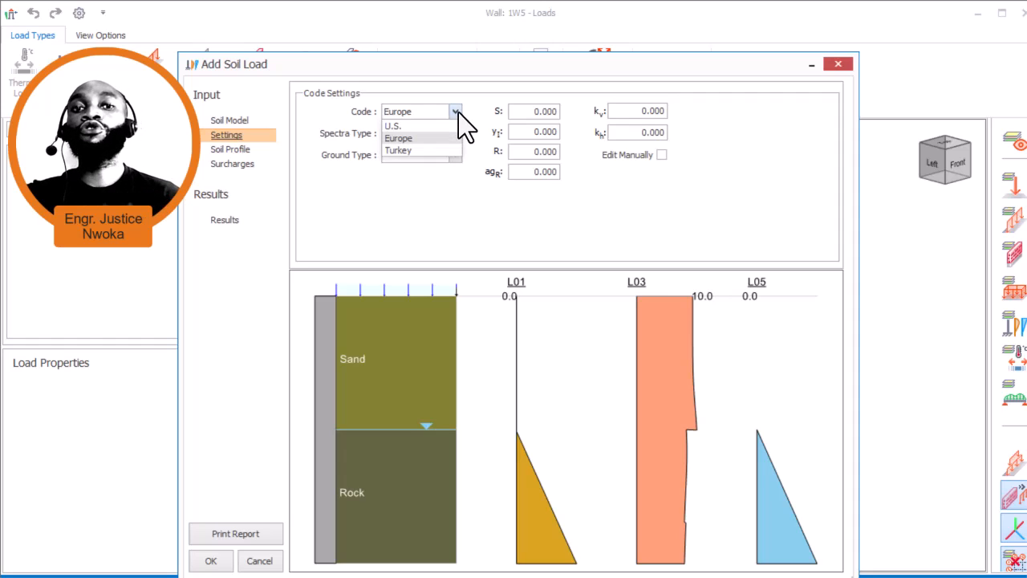
{"action": "left_click", "coordinate": [456, 111]}
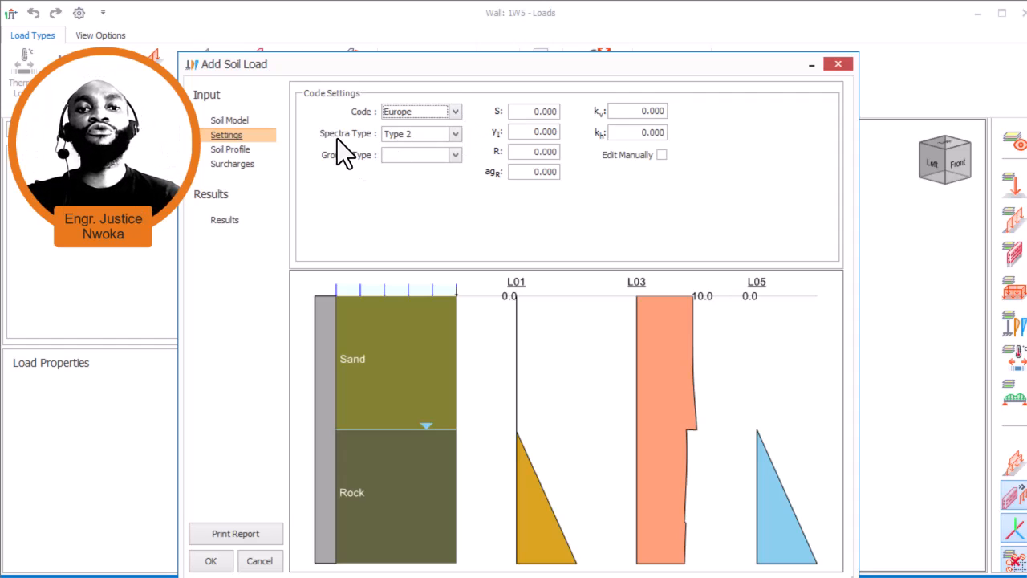
{"action": "left_click", "coordinate": [452, 137]}
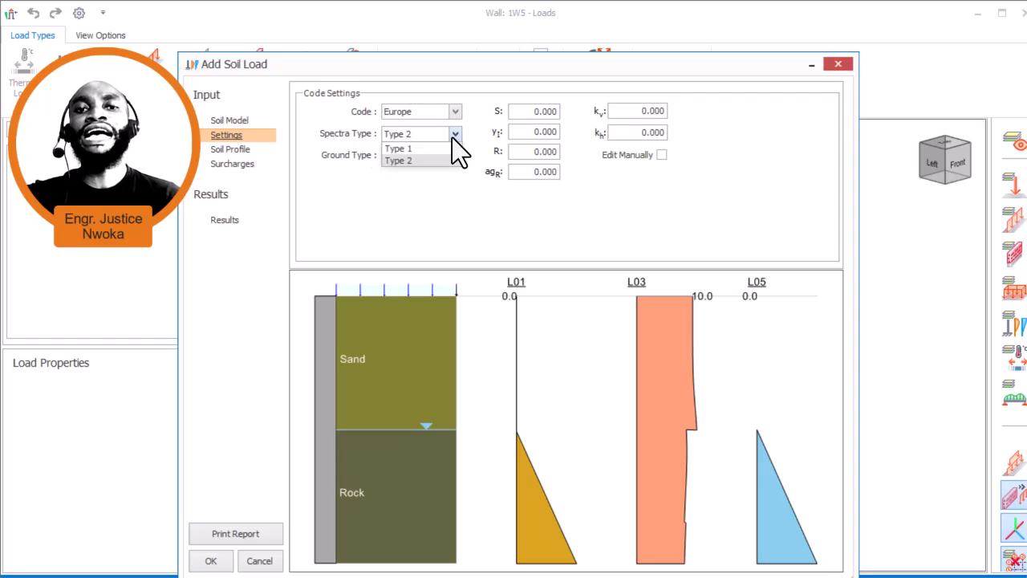
{"action": "left_click", "coordinate": [431, 159]}
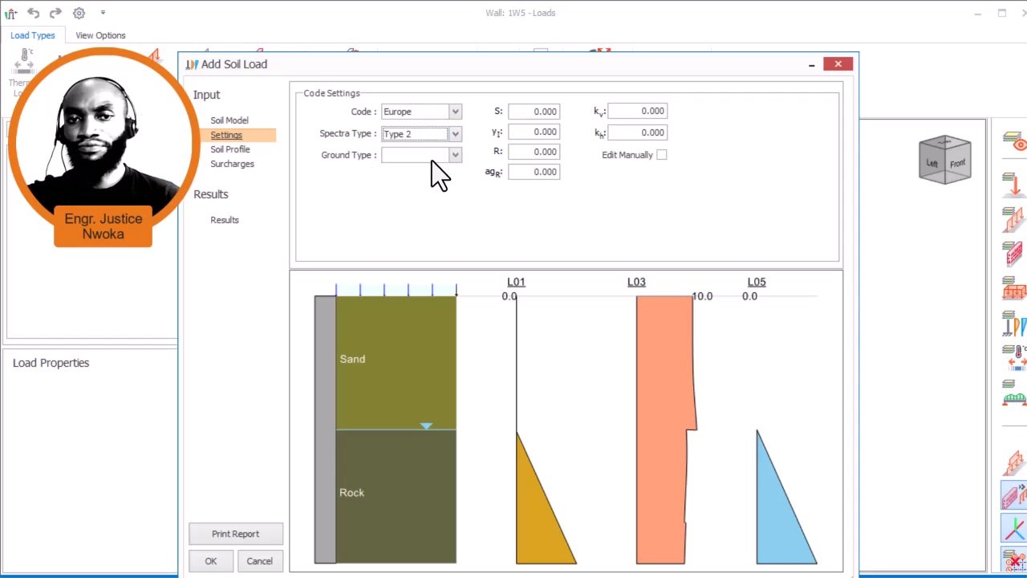
- Review the ground type options Type A to Type E in the code settings without choosing one
{"action": "left_click", "coordinate": [455, 156]}
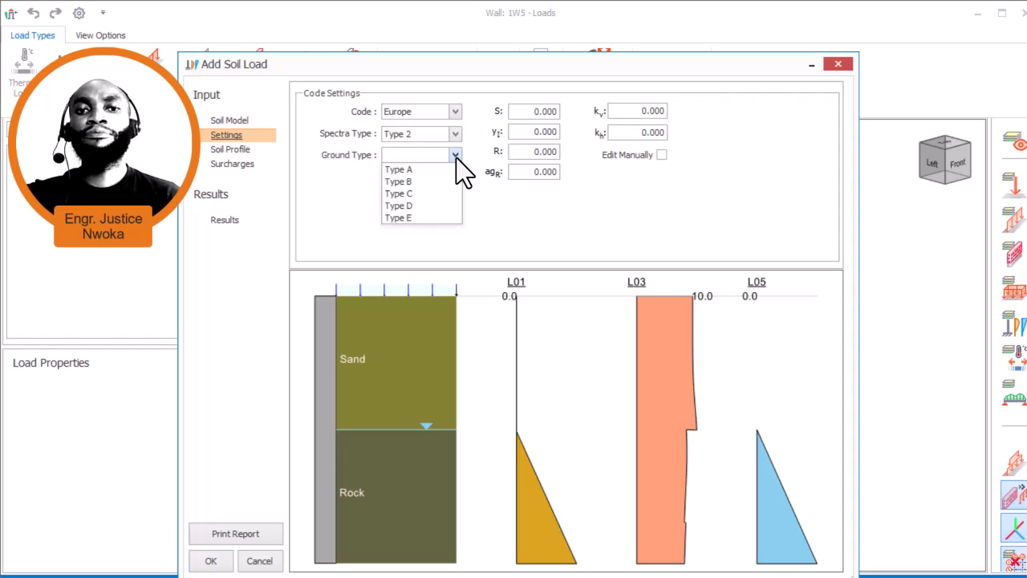
{"action": "left_click", "coordinate": [454, 157]}
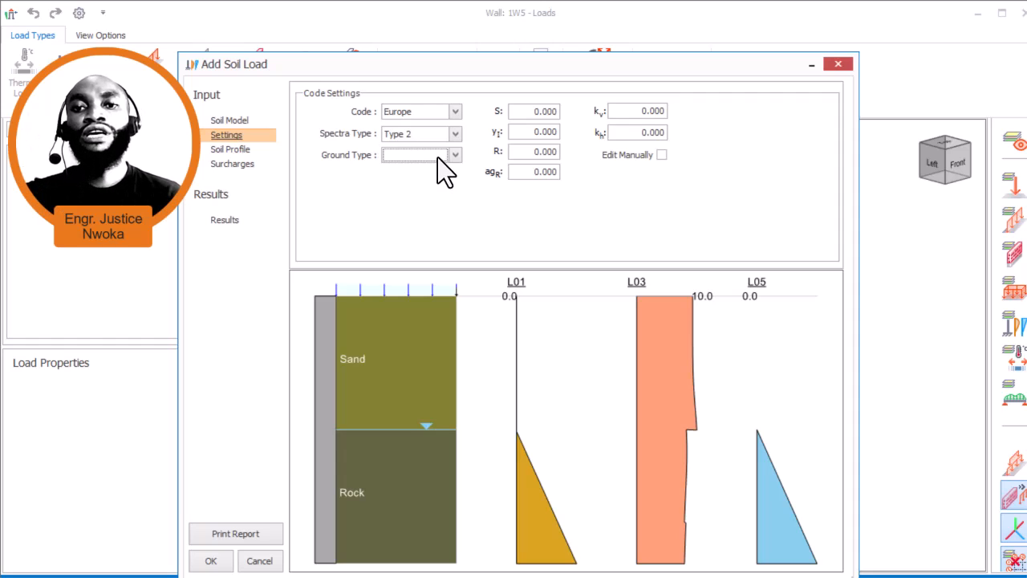
{"action": "left_click", "coordinate": [454, 156]}
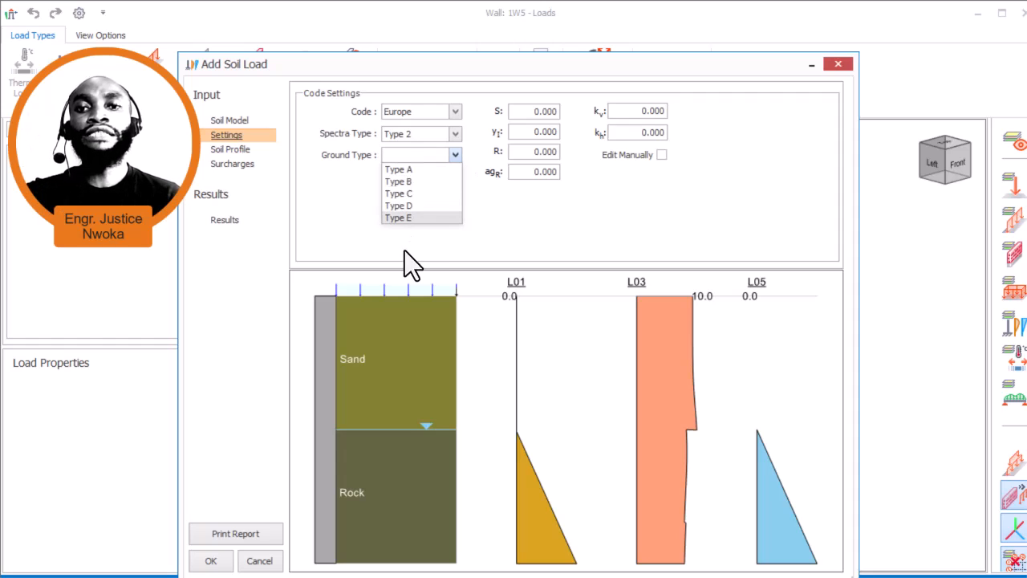
{"action": "left_click", "coordinate": [453, 157]}
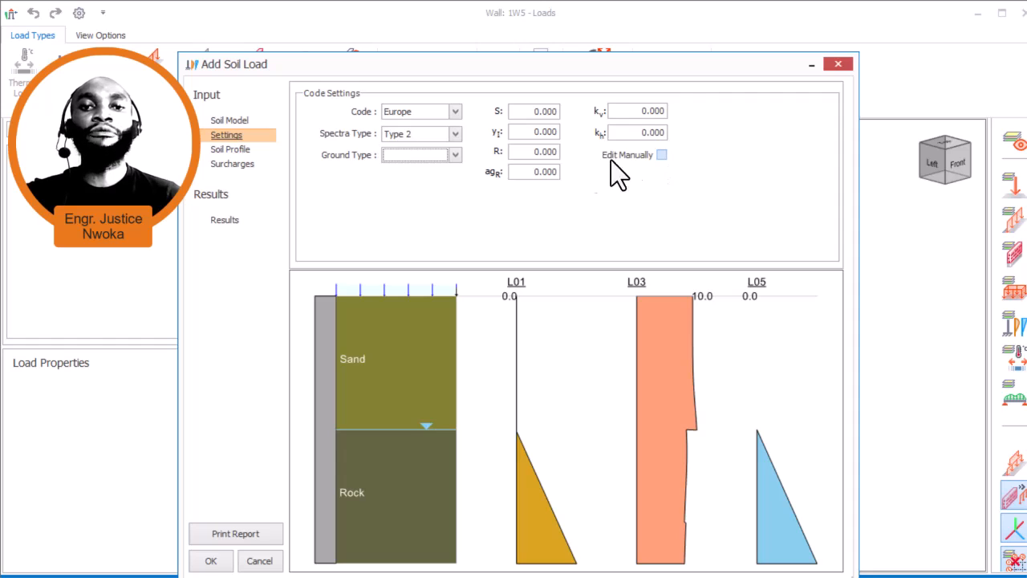
{"action": "left_click", "coordinate": [455, 155]}
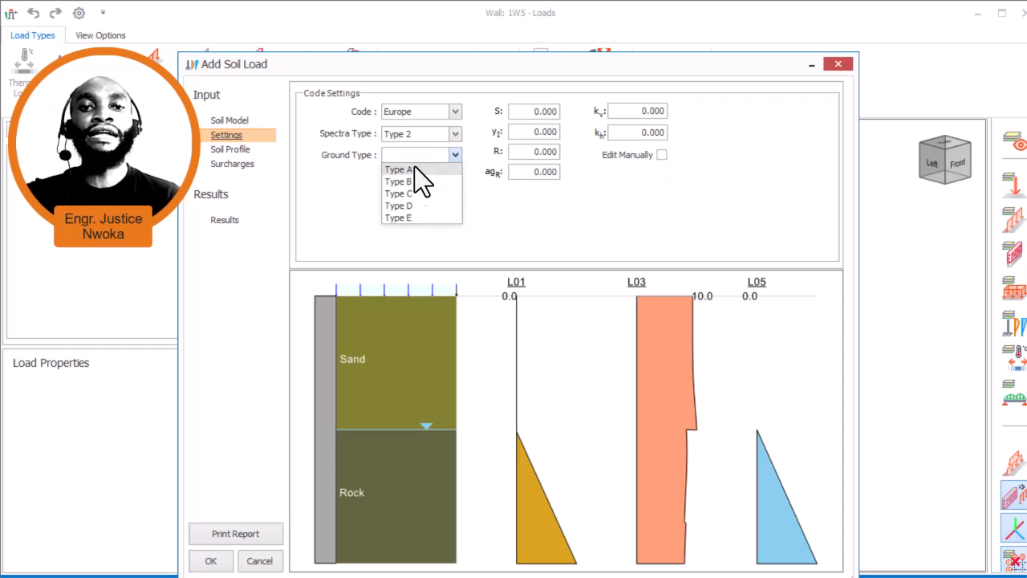
{"action": "left_click", "coordinate": [536, 214]}
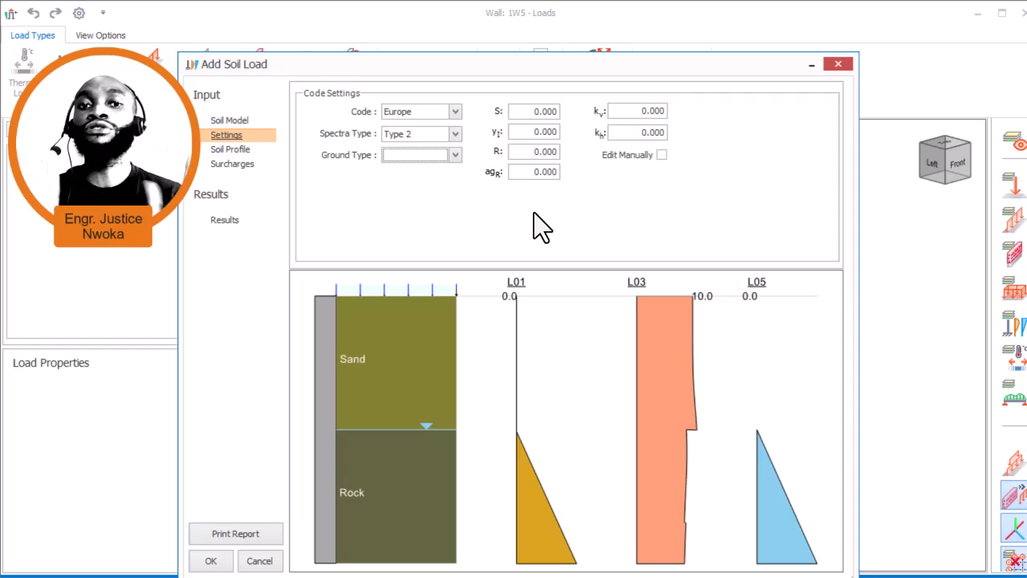
- Add a layer at the top of the soil profile and set the second layer's material to Clay
{"action": "left_click", "coordinate": [230, 150]}
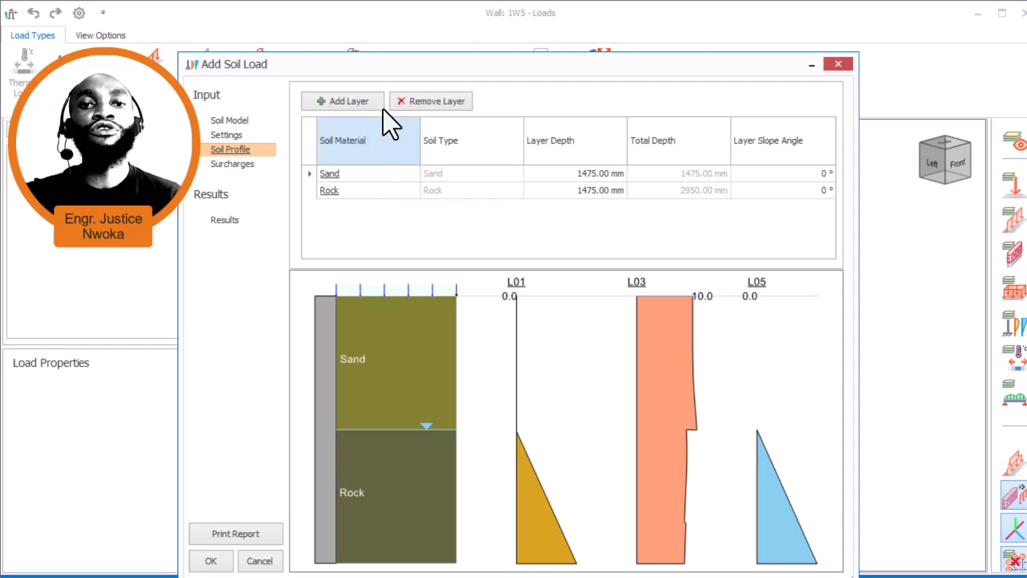
{"action": "left_click", "coordinate": [337, 104]}
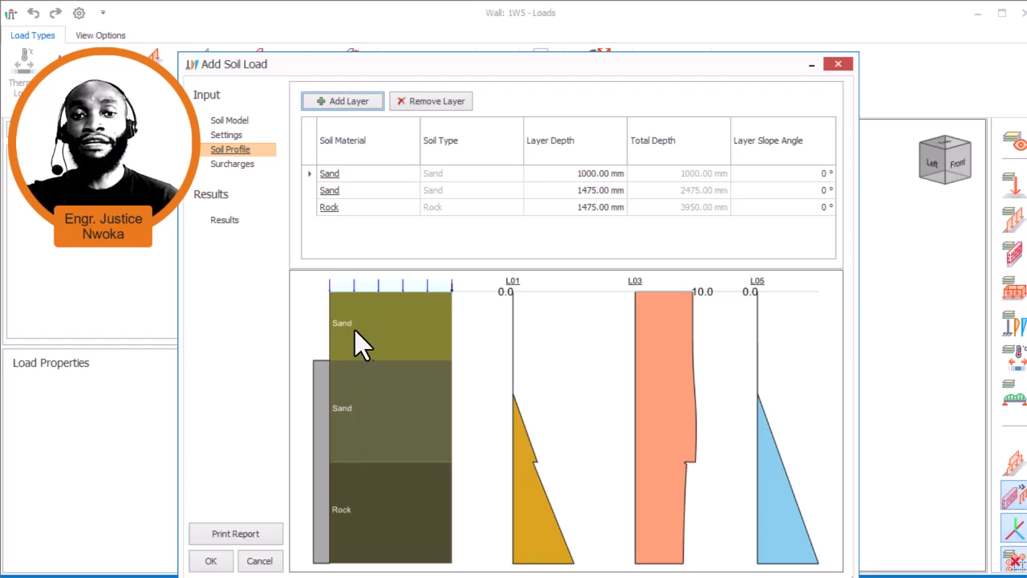
{"action": "left_click", "coordinate": [345, 183]}
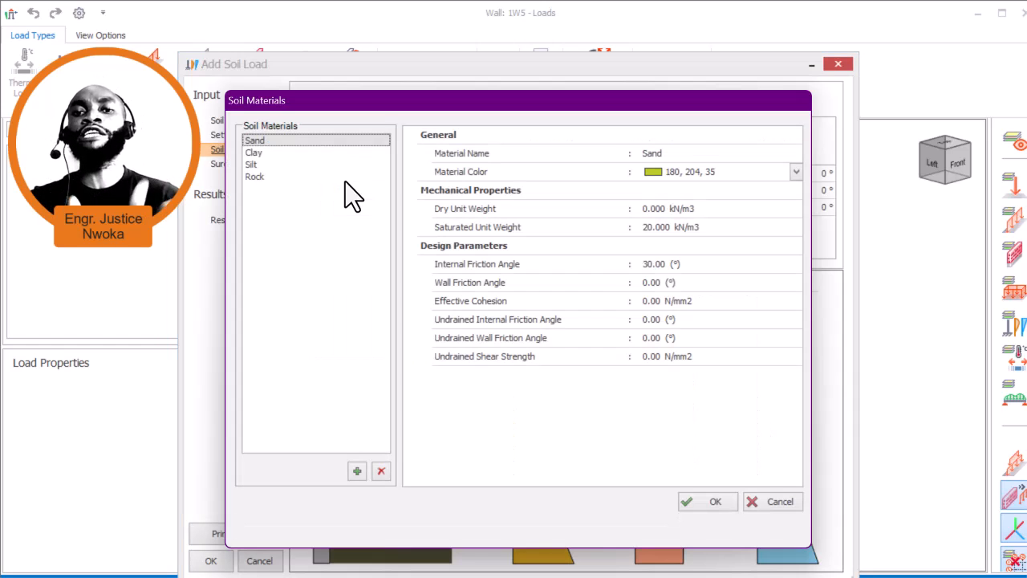
{"action": "left_click", "coordinate": [253, 154]}
{"action": "left_click", "coordinate": [255, 164]}
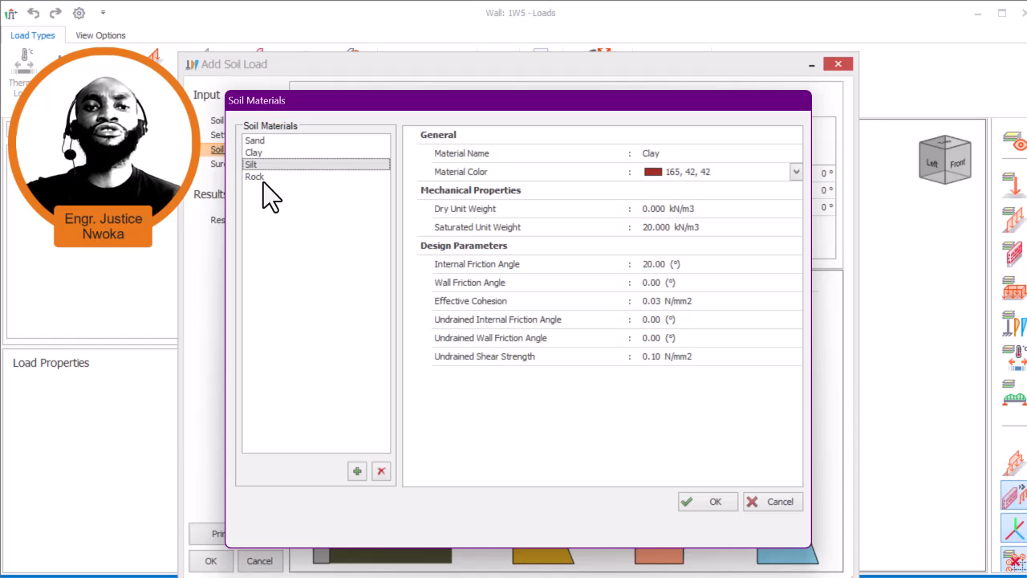
{"action": "left_click", "coordinate": [263, 177]}
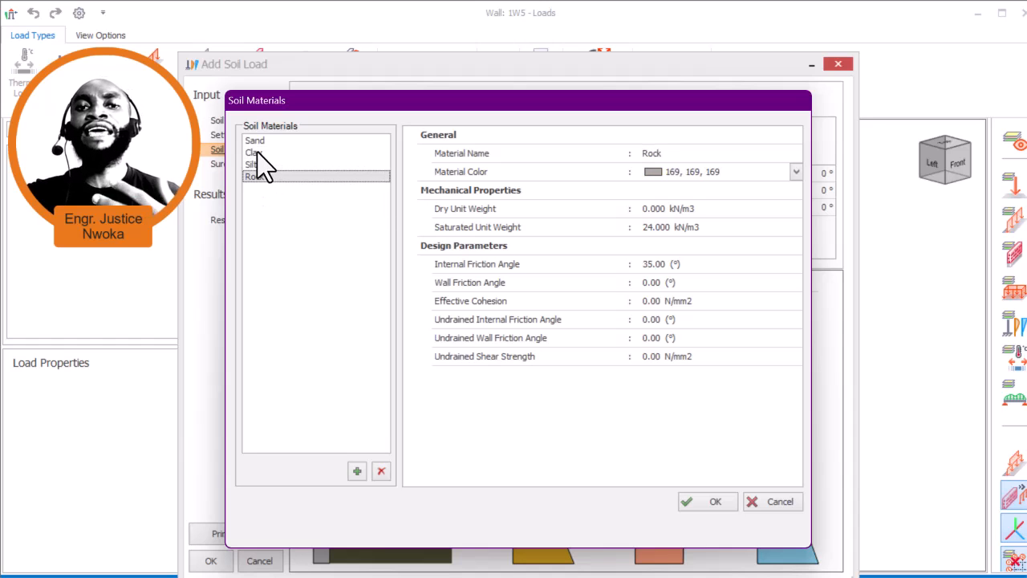
{"action": "left_click", "coordinate": [258, 153]}
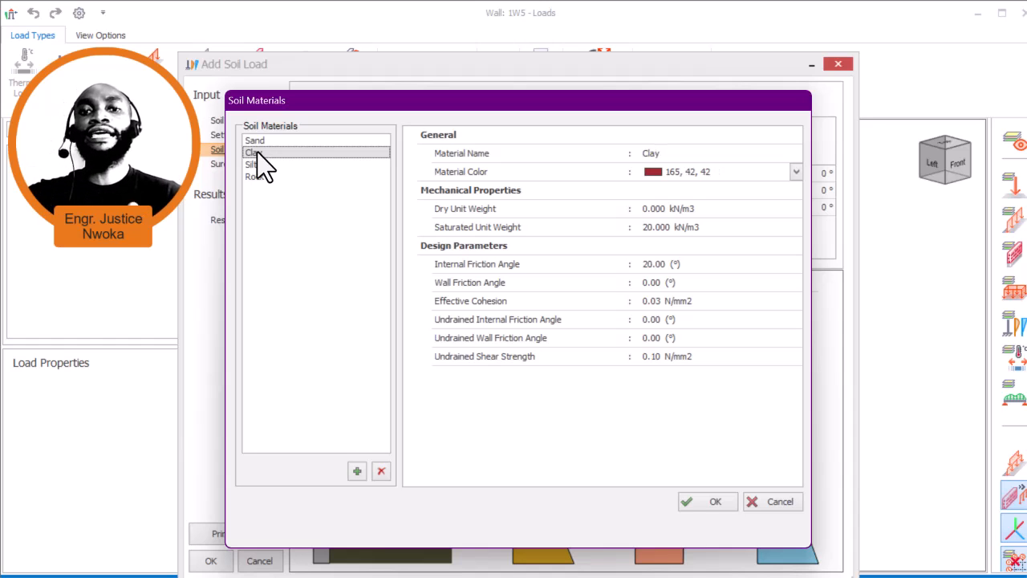
{"action": "left_click", "coordinate": [709, 500]}
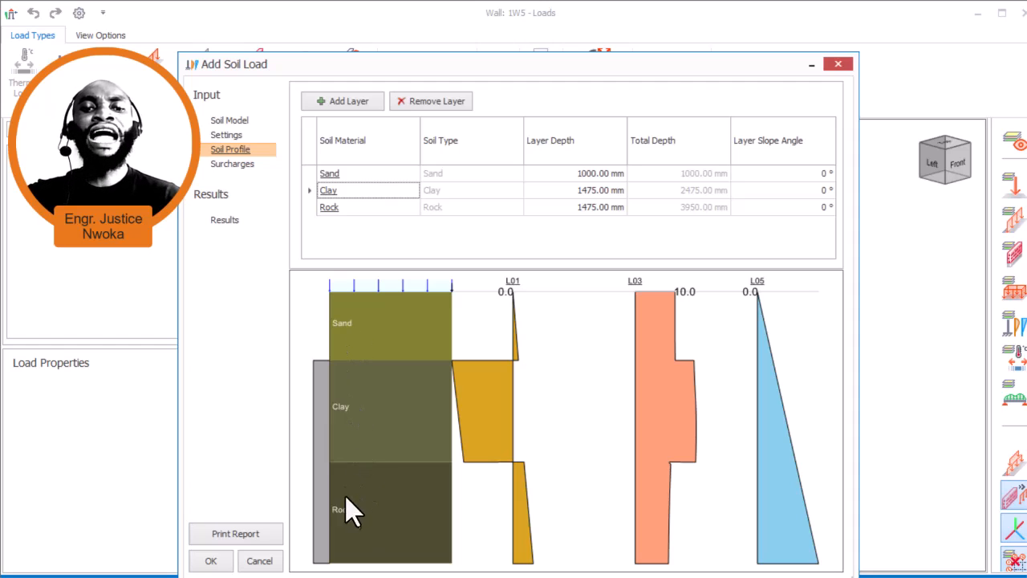
- Check the Rock layer's material properties, and remove the Rock and Clay layers from the soil profile
{"action": "left_click", "coordinate": [354, 210]}
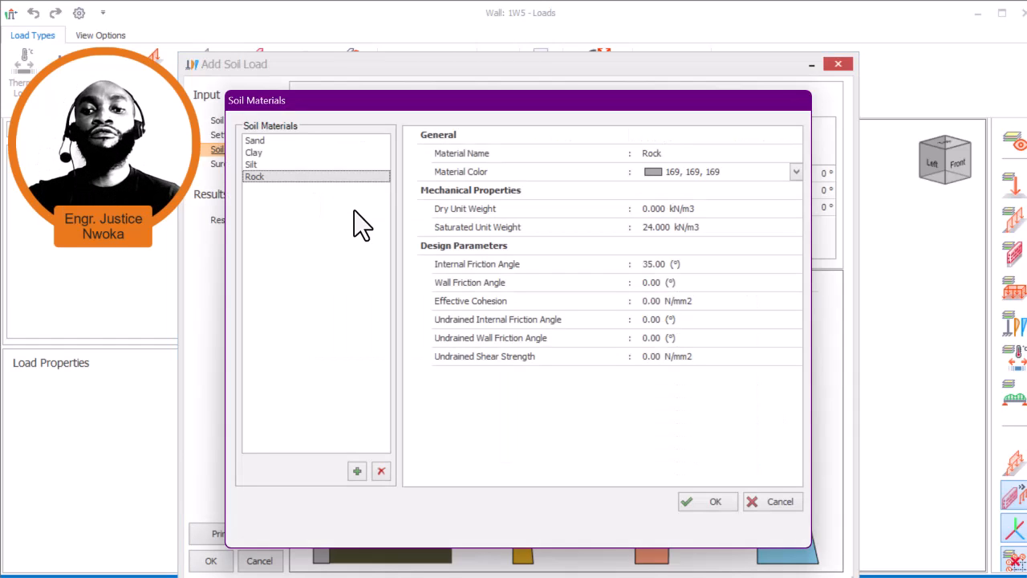
{"action": "left_click", "coordinate": [769, 500]}
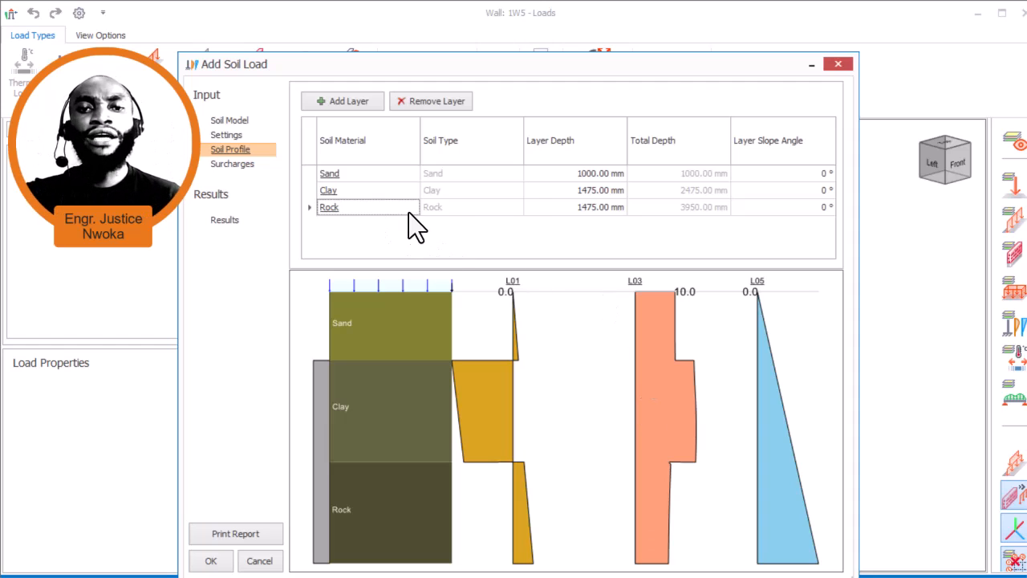
{"action": "left_click", "coordinate": [428, 103]}
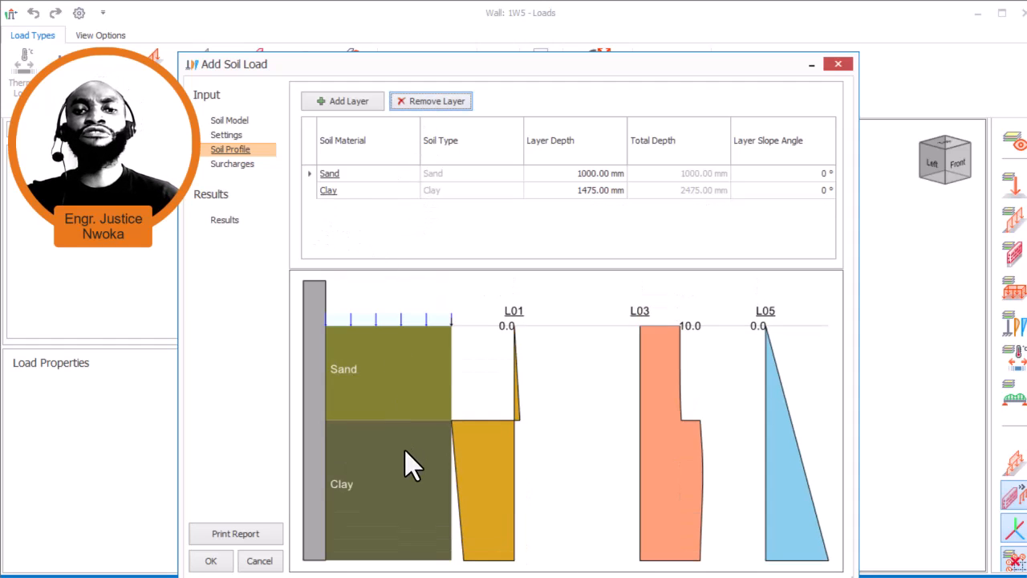
{"action": "left_click", "coordinate": [434, 191]}
{"action": "left_click", "coordinate": [448, 104]}
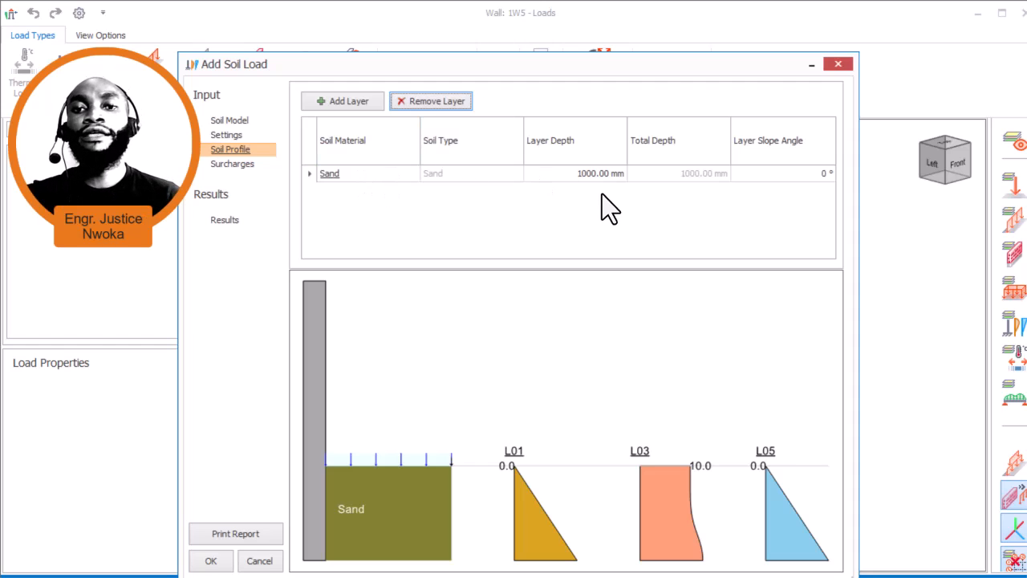
- Set the Sand layer's depth to 2950 mm
{"action": "left_click", "coordinate": [594, 171]}
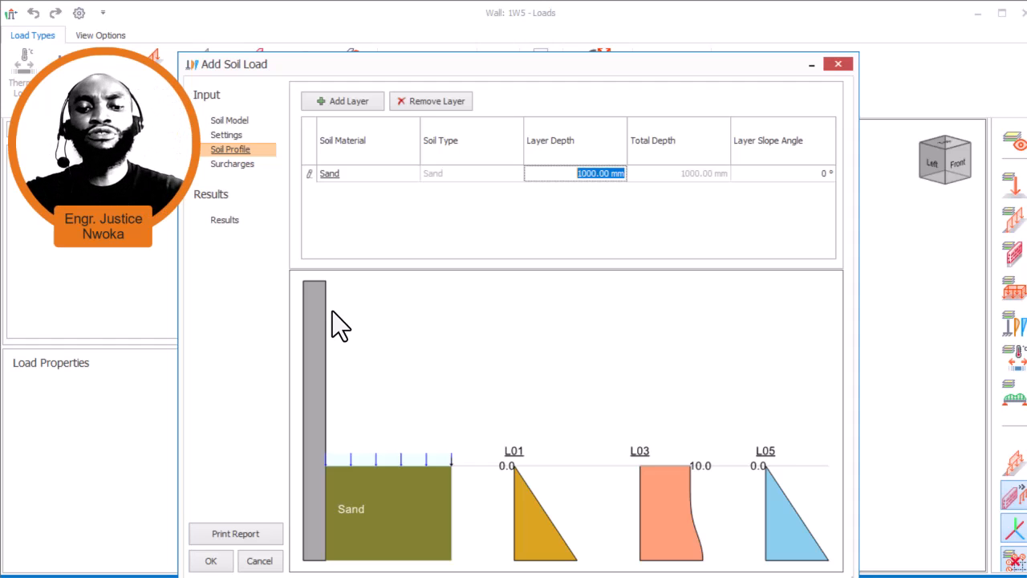
{"action": "type", "text": "2950"}
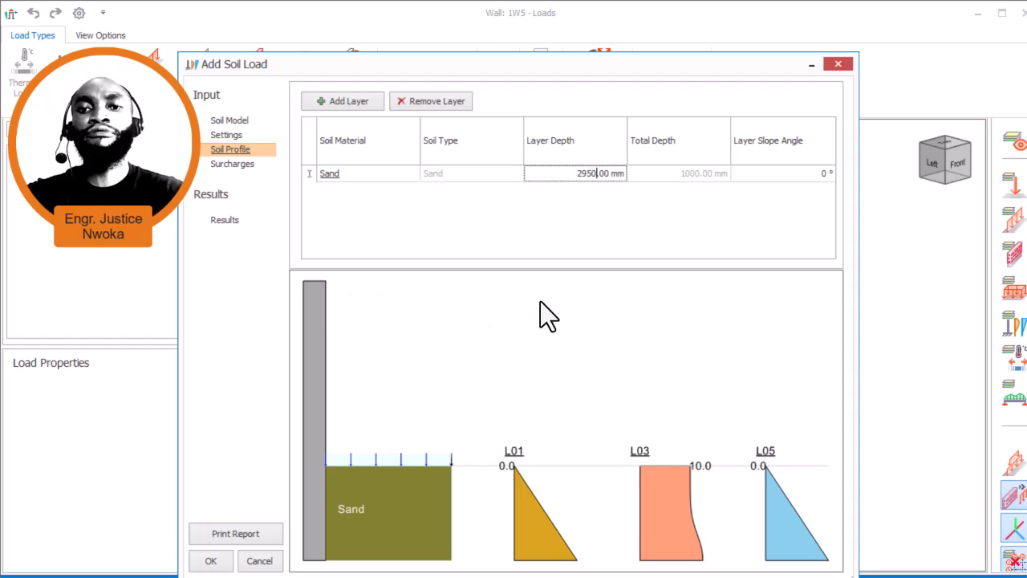
{"action": "key", "text": "Return"}
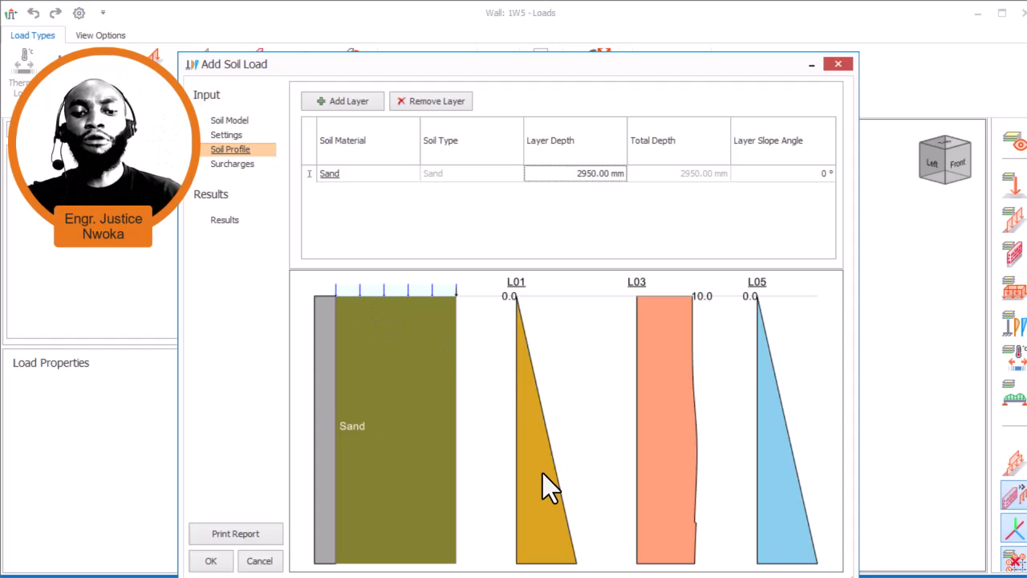
- Switch to the C.jpg hotel rendering in Photos and examine the lower wall with the small windows up close
{"action": "key", "text": "super"}
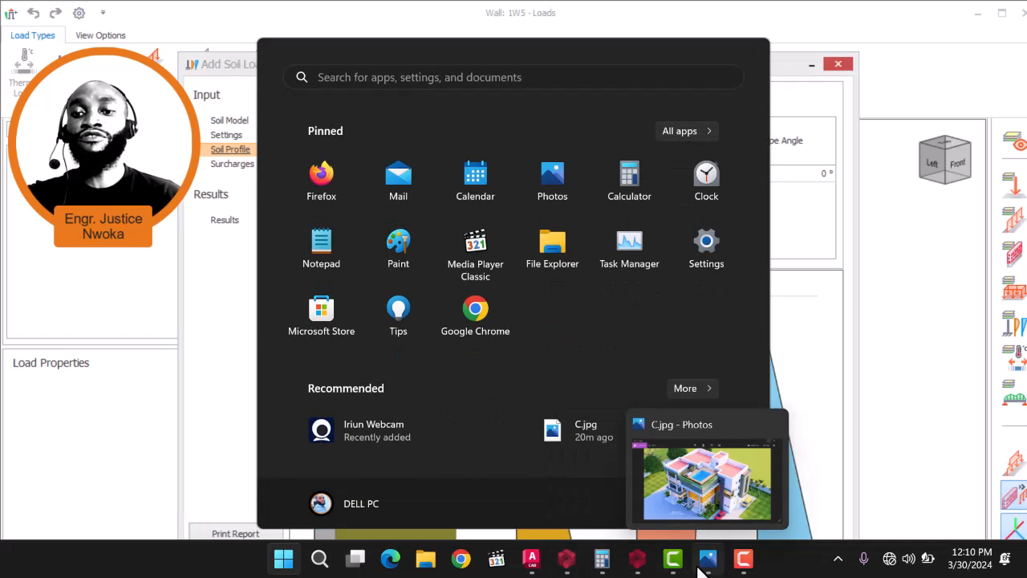
{"action": "left_click", "coordinate": [707, 565]}
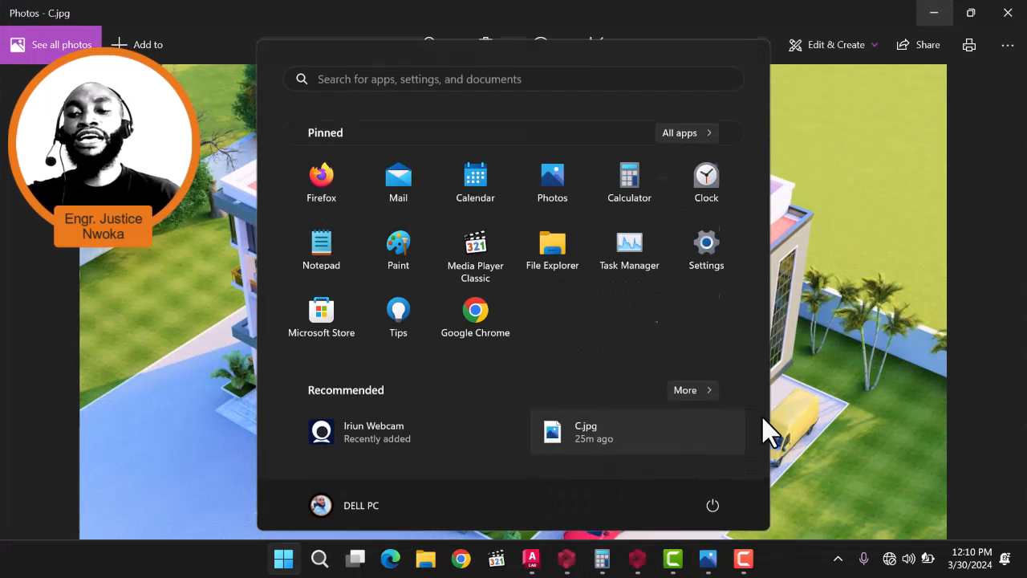
{"action": "key", "text": "super"}
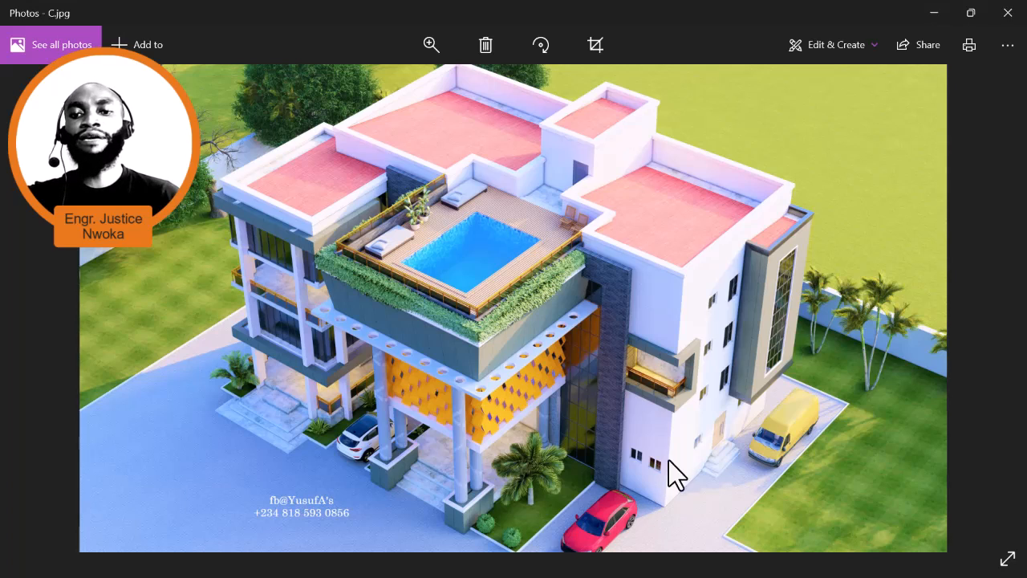
{"action": "scroll", "coordinate": [666, 467], "scroll_direction": "up", "scroll_amount": 3}
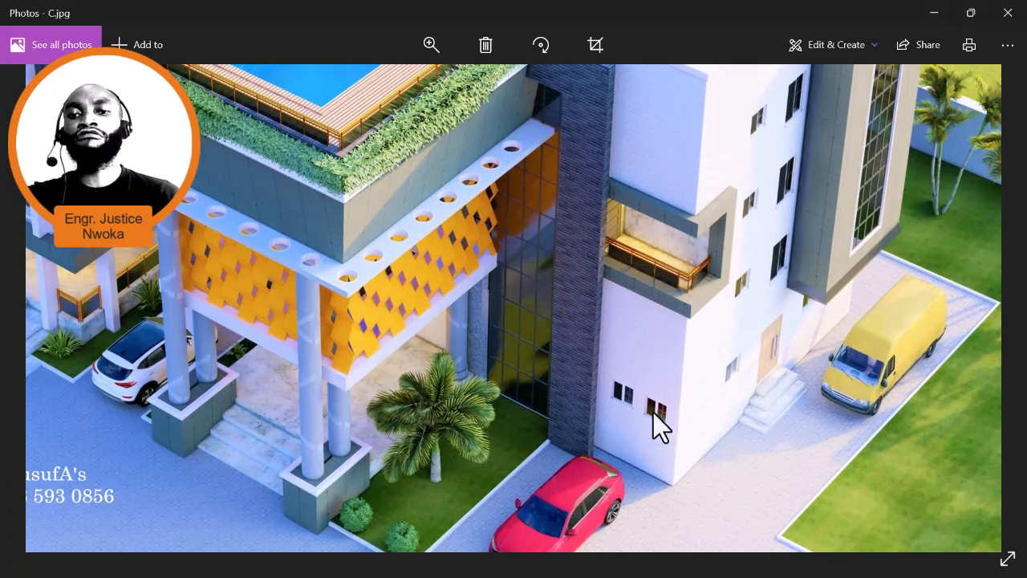
- Compare the ground level around the lower wall and side entrance in the C.jpg and A.jpg hotel renderings
{"action": "scroll", "coordinate": [669, 414], "scroll_direction": "up", "scroll_amount": 2}
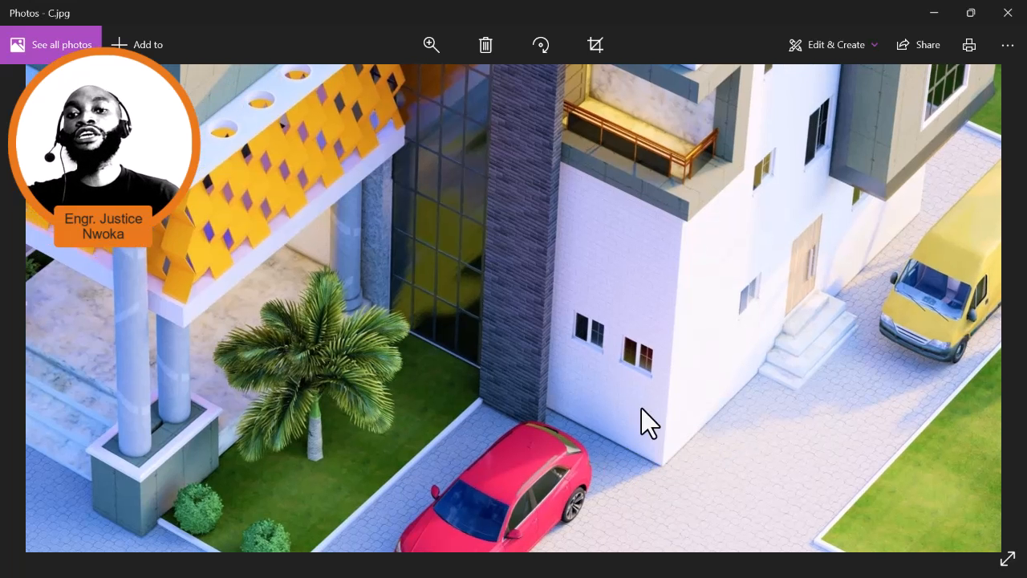
{"action": "scroll", "coordinate": [652, 384], "scroll_direction": "down", "scroll_amount": 1}
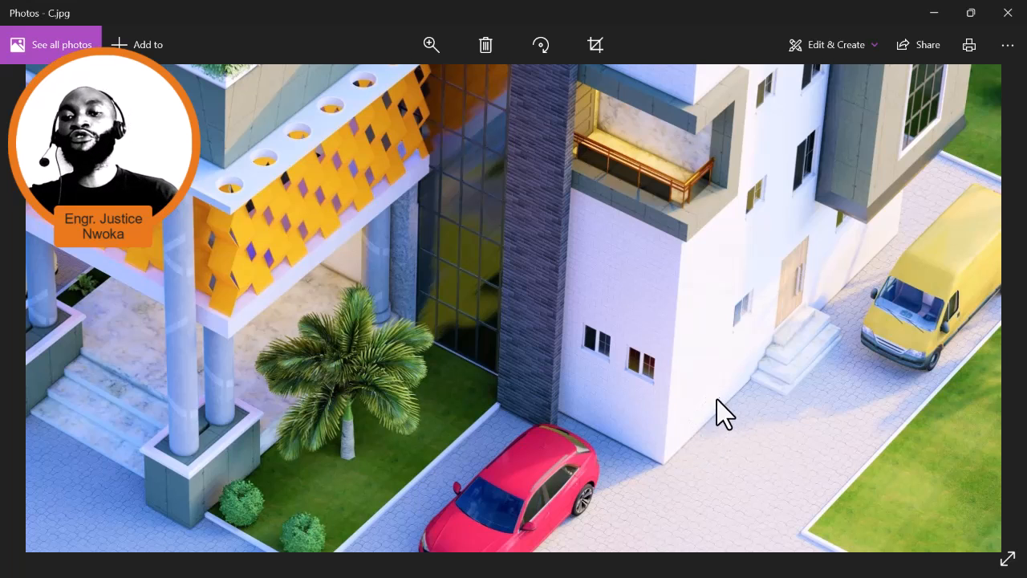
{"action": "scroll", "coordinate": [715, 402], "scroll_direction": "up", "scroll_amount": 1}
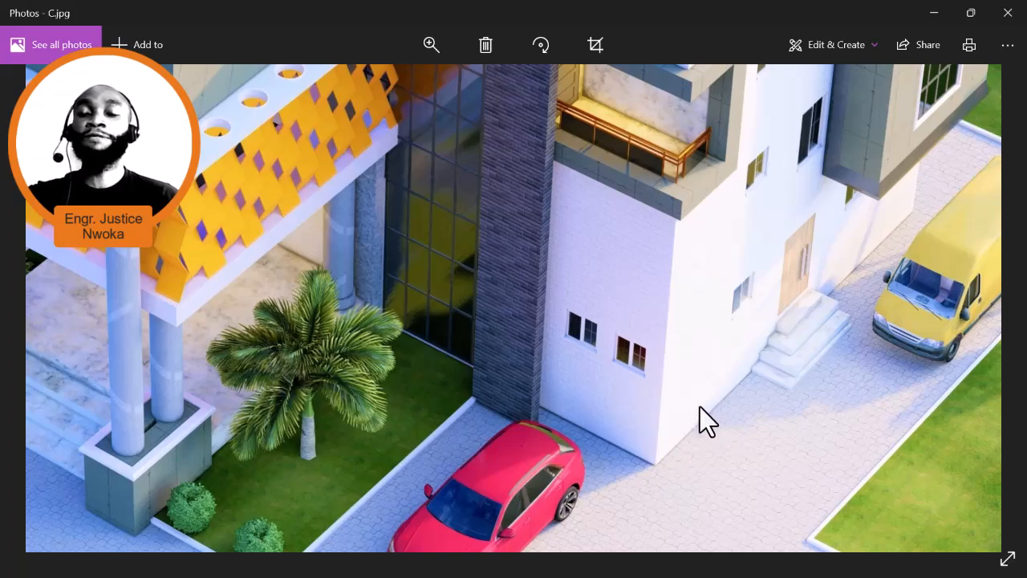
{"action": "scroll", "coordinate": [703, 408], "scroll_direction": "down", "scroll_amount": 4}
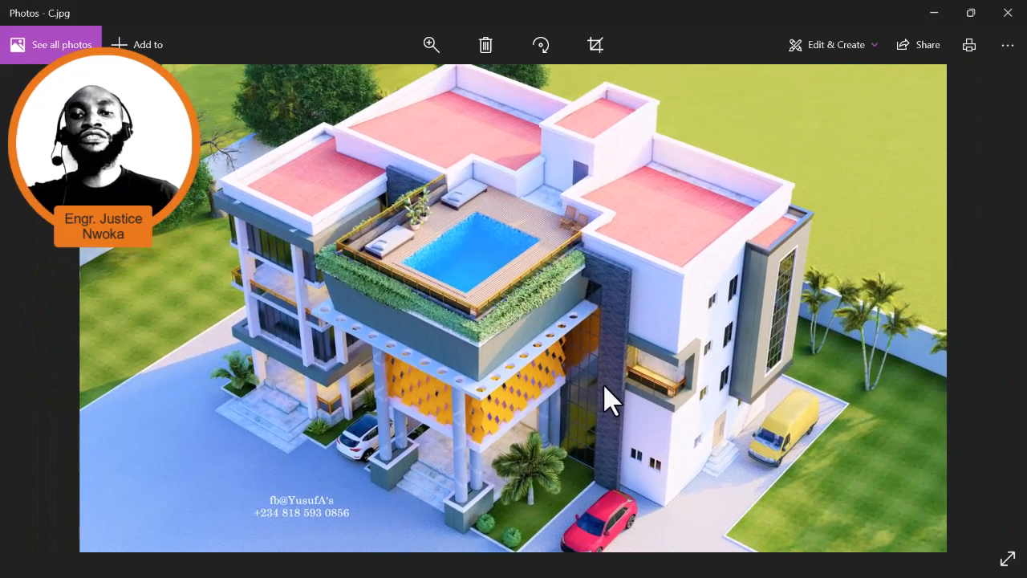
{"action": "key", "text": "Left"}
{"action": "scroll", "coordinate": [658, 408], "scroll_direction": "up", "scroll_amount": 3}
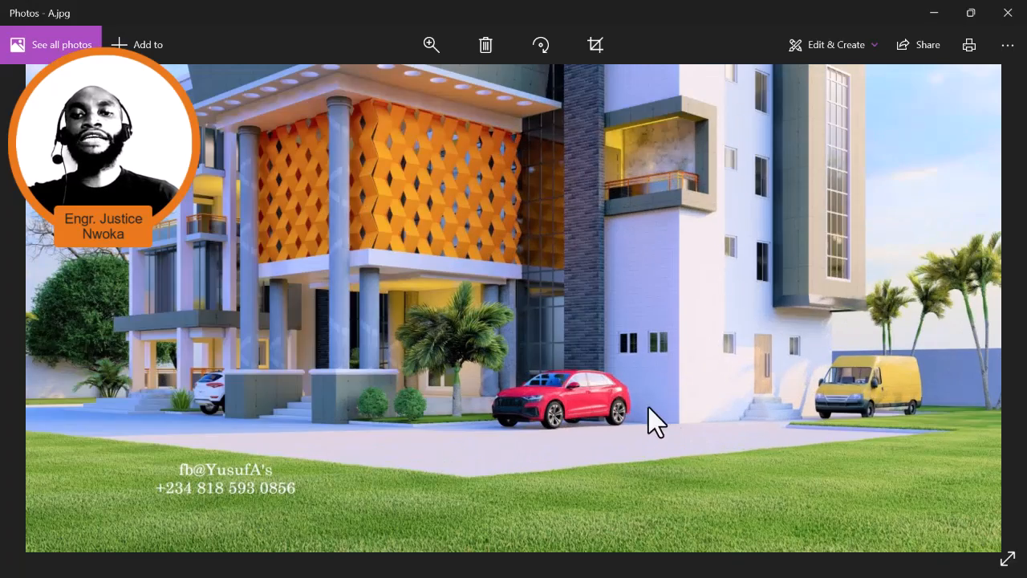
{"action": "scroll", "coordinate": [642, 401], "scroll_direction": "up", "scroll_amount": 2}
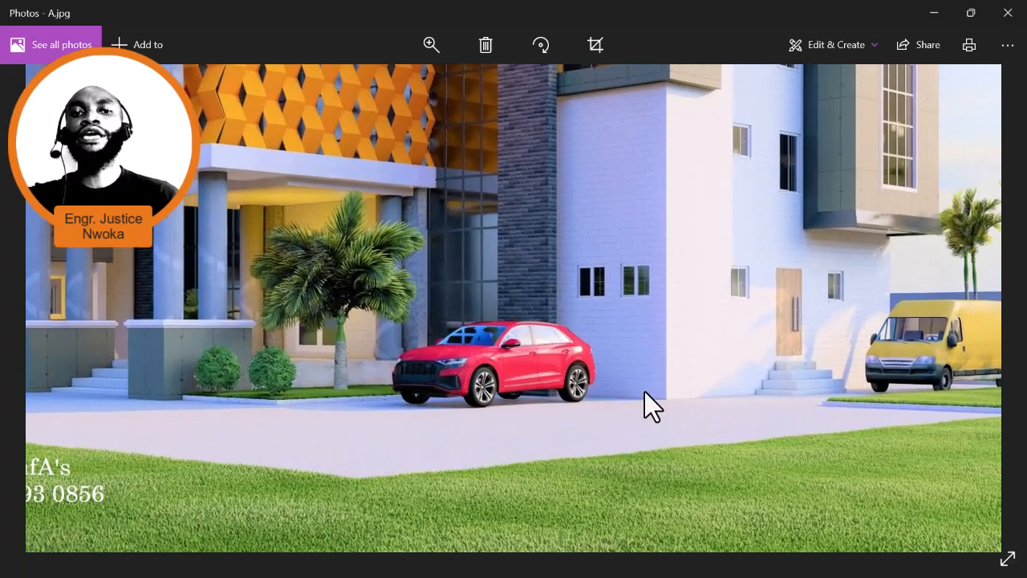
{"action": "scroll", "coordinate": [645, 393], "scroll_direction": "down", "scroll_amount": 5}
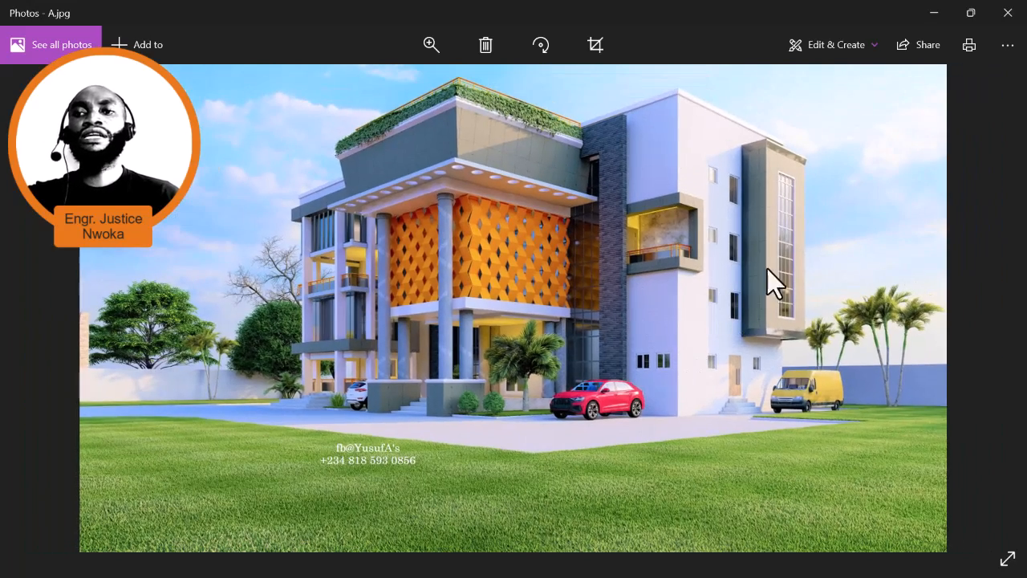
{"action": "left_click", "coordinate": [936, 16]}
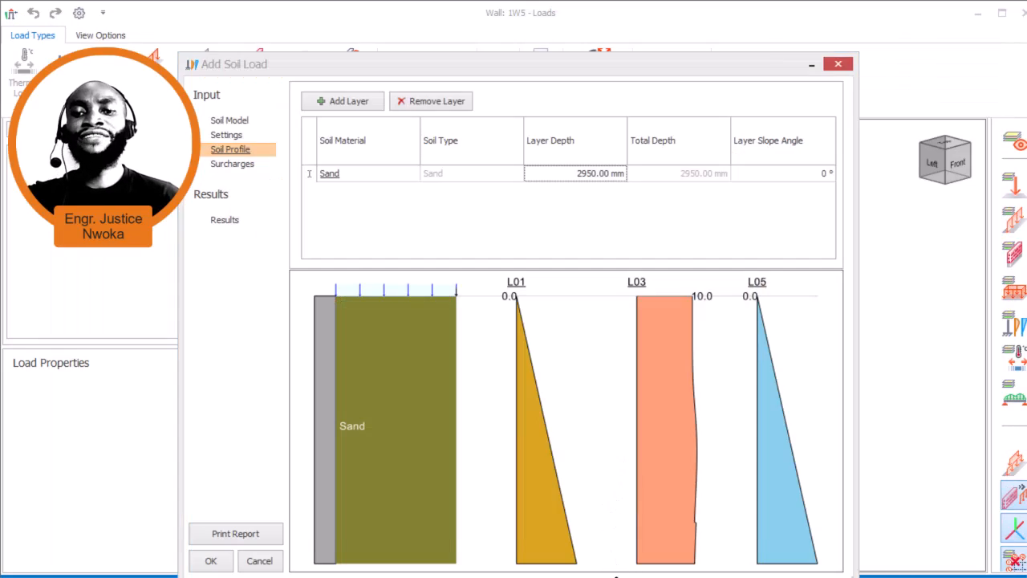
- Switch to structural hotel.dwg in AutoCAD, maximize it, and examine the ground line against the basement in the section with the pool
{"action": "key", "text": "super"}
{"action": "mouse_move", "coordinate": [564, 567]}
{"action": "mouse_move", "coordinate": [531, 561]}
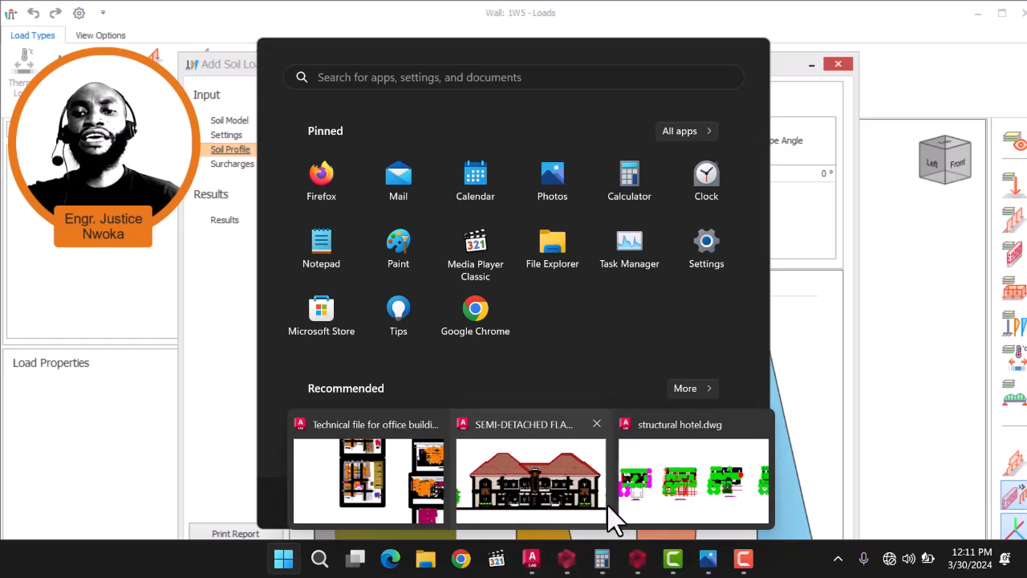
{"action": "left_click", "coordinate": [679, 513]}
{"action": "scroll", "coordinate": [812, 348], "scroll_direction": "down", "scroll_amount": 8}
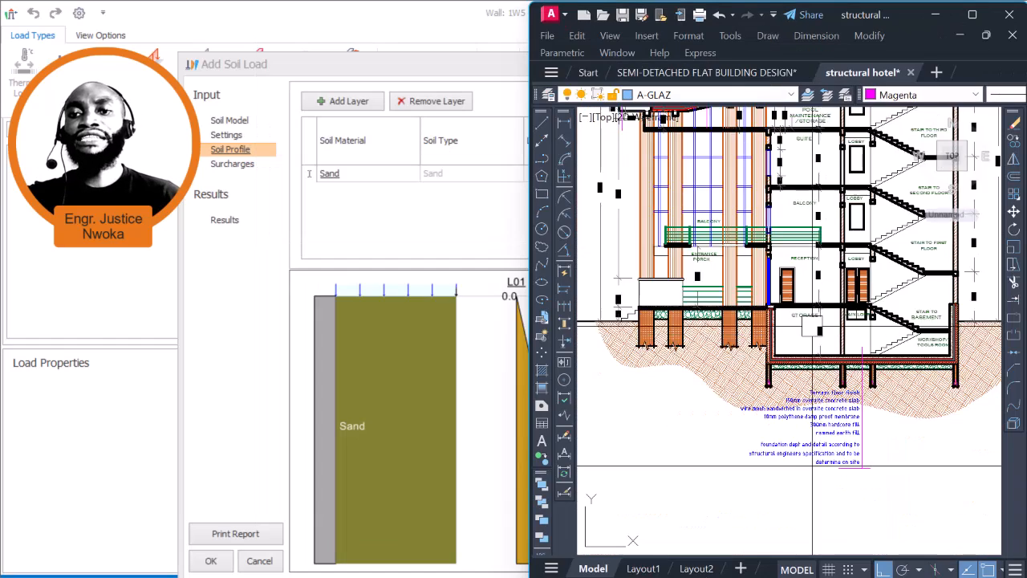
{"action": "left_click", "coordinate": [972, 14]}
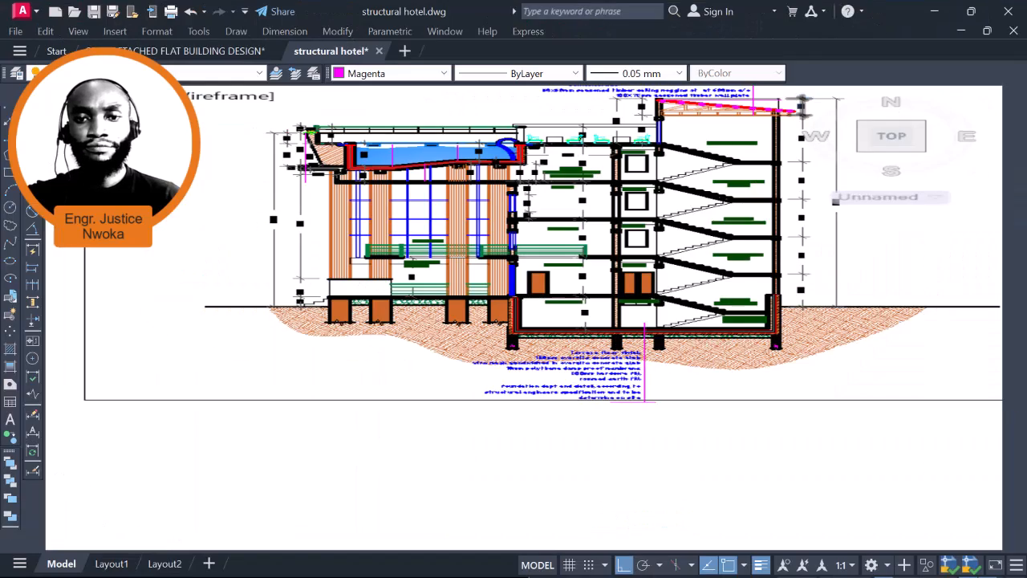
{"action": "scroll", "coordinate": [345, 309], "scroll_direction": "up", "scroll_amount": 5}
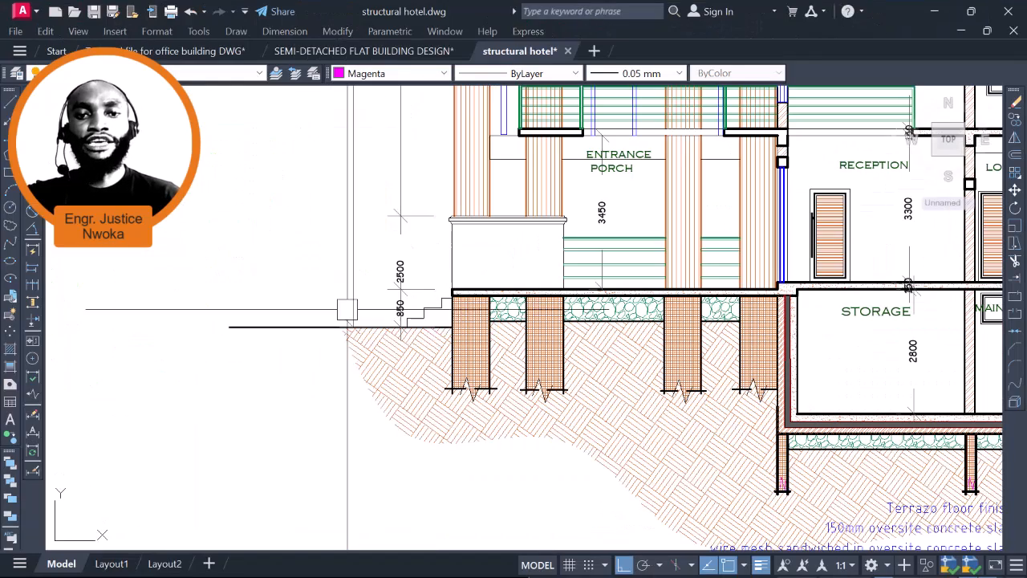
{"action": "left_click", "coordinate": [293, 329]}
{"action": "scroll", "coordinate": [293, 336], "scroll_direction": "down", "scroll_amount": 4}
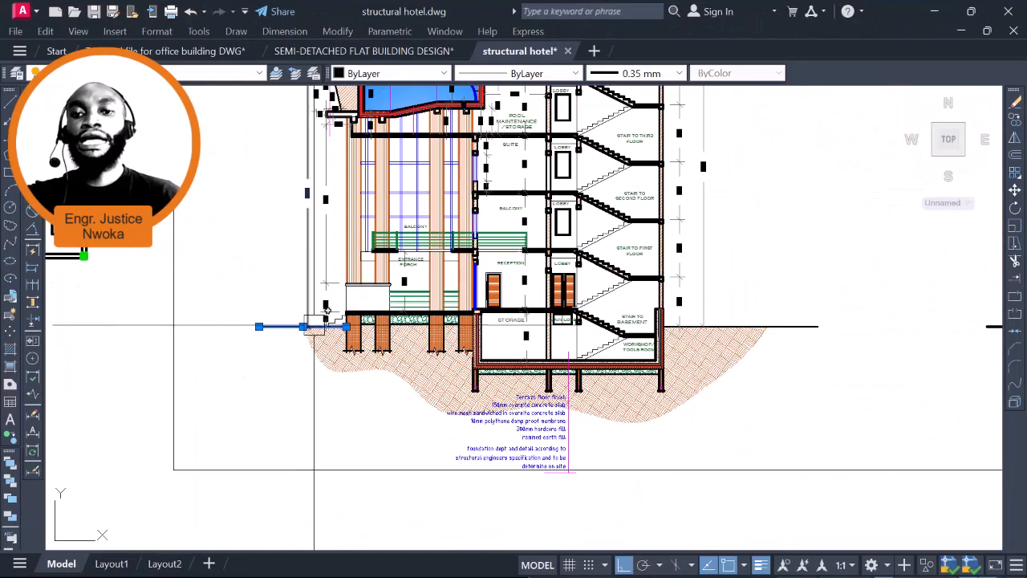
{"action": "scroll", "coordinate": [573, 328], "scroll_direction": "up", "scroll_amount": 4}
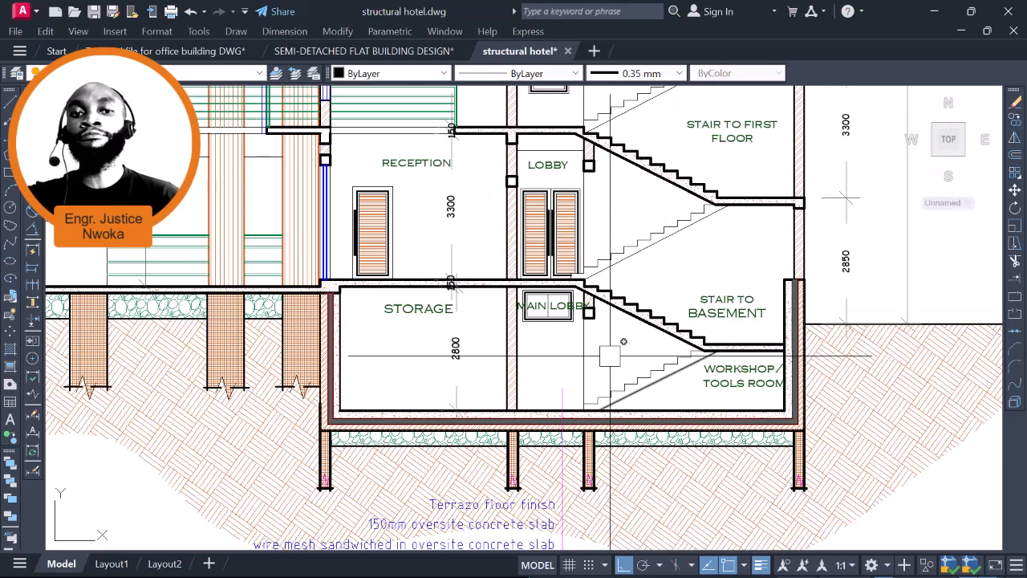
- Measure the above-ground height of the basement wall beside the stair to basement in the neighbouring section
{"action": "scroll", "coordinate": [642, 332], "scroll_direction": "down", "scroll_amount": 6}
{"action": "scroll", "coordinate": [658, 329], "scroll_direction": "down", "scroll_amount": 3}
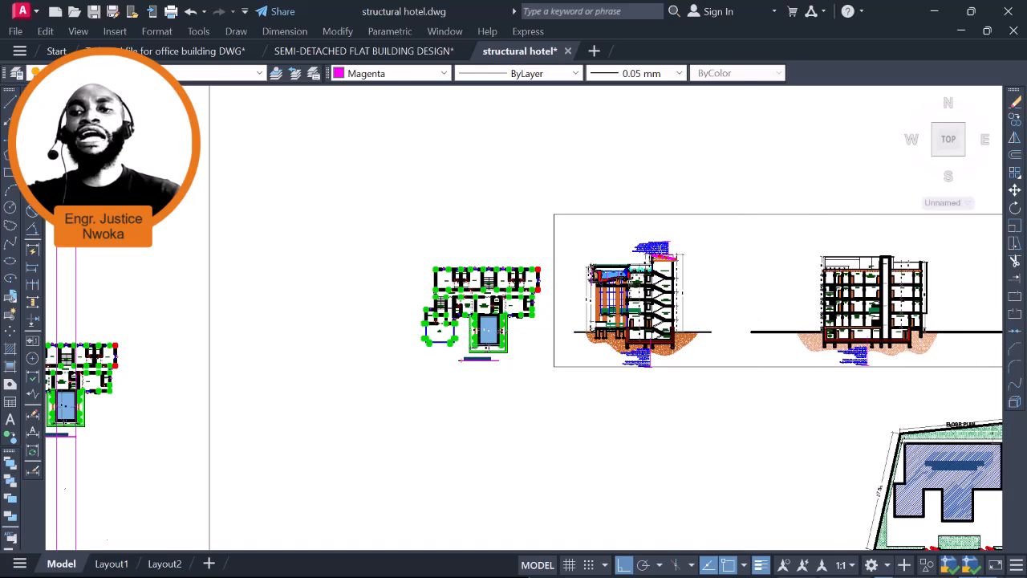
{"action": "scroll", "coordinate": [731, 438], "scroll_direction": "up", "scroll_amount": 6}
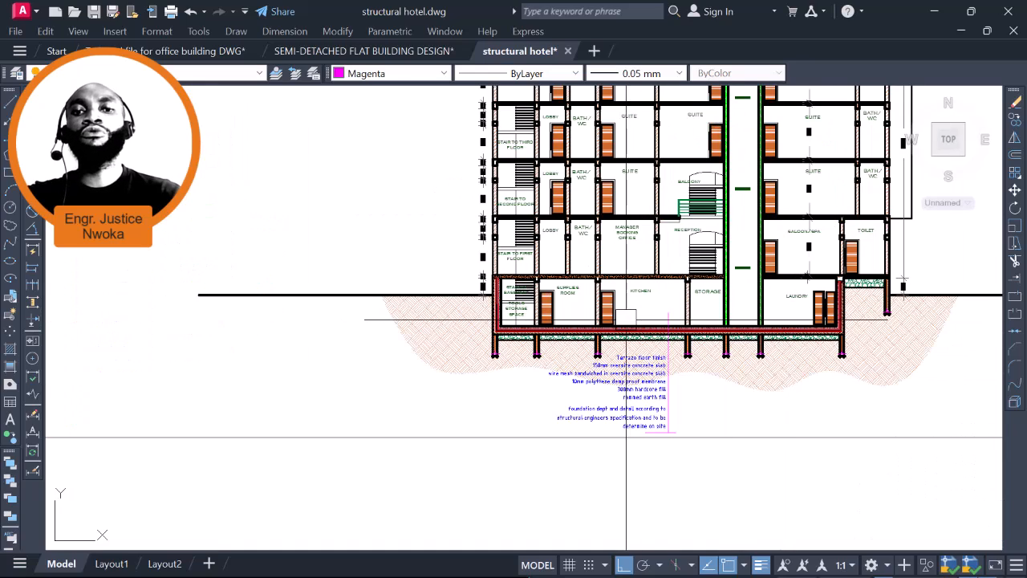
{"action": "scroll", "coordinate": [575, 292], "scroll_direction": "up", "scroll_amount": 6}
{"action": "middle_click_drag", "start_coordinate": [222, 287], "coordinate": [307, 303]}
{"action": "scroll", "coordinate": [283, 297], "scroll_direction": "up", "scroll_amount": 2}
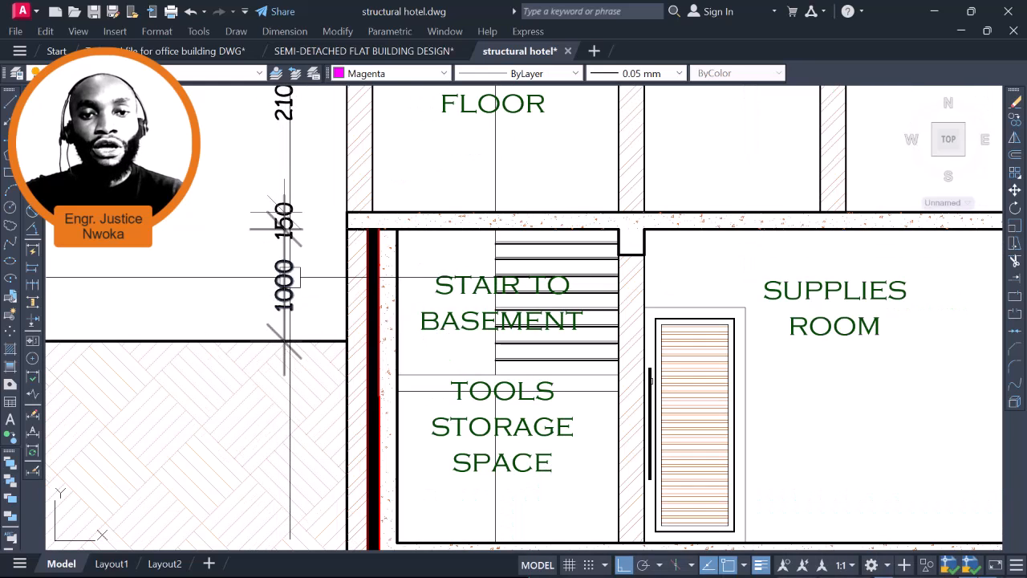
{"action": "key", "text": "Return"}
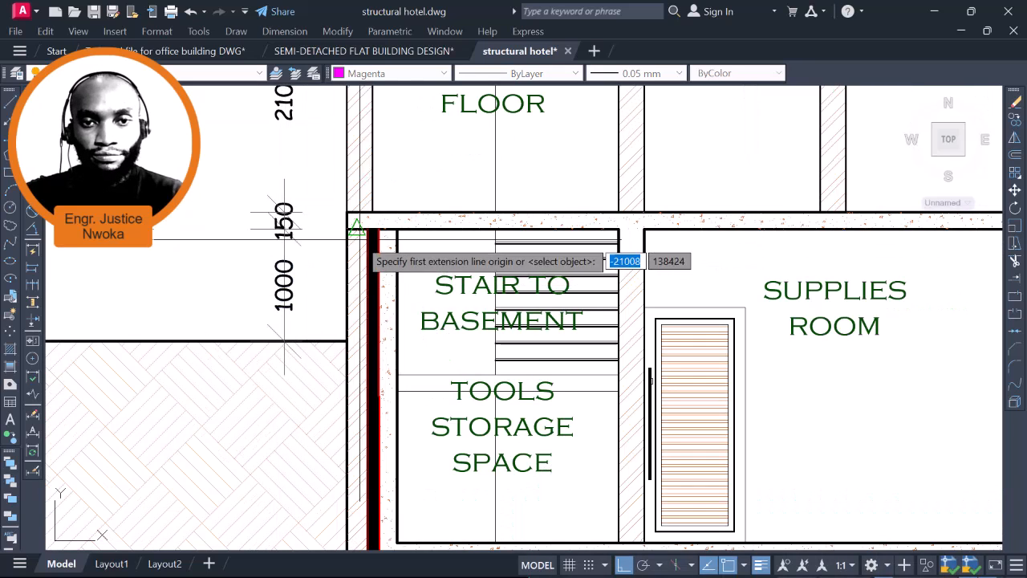
{"action": "left_click", "coordinate": [395, 232]}
{"action": "left_click", "coordinate": [395, 341]}
{"action": "scroll", "coordinate": [439, 305], "scroll_direction": "down", "scroll_amount": 3}
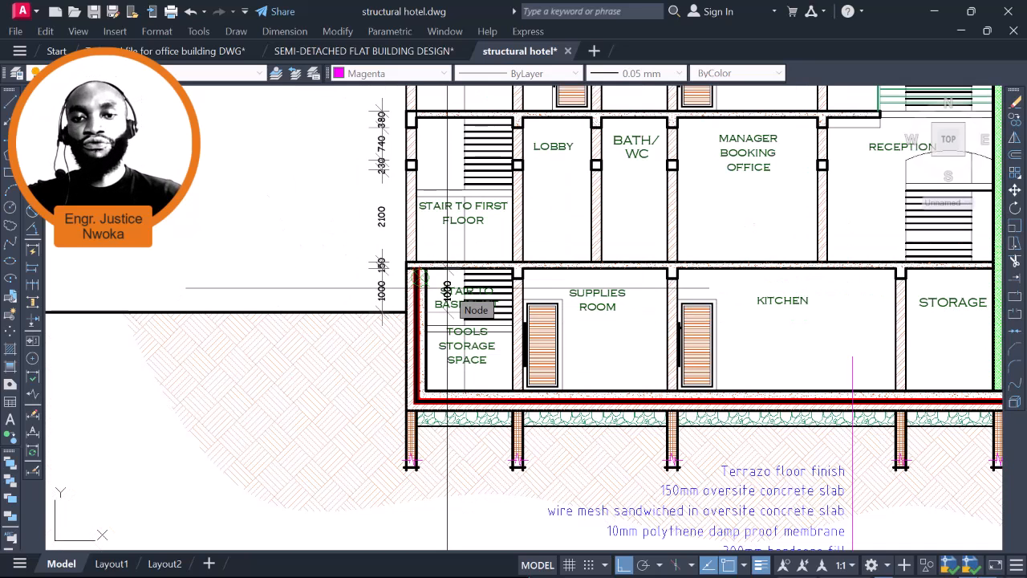
{"action": "key", "text": "Escape"}
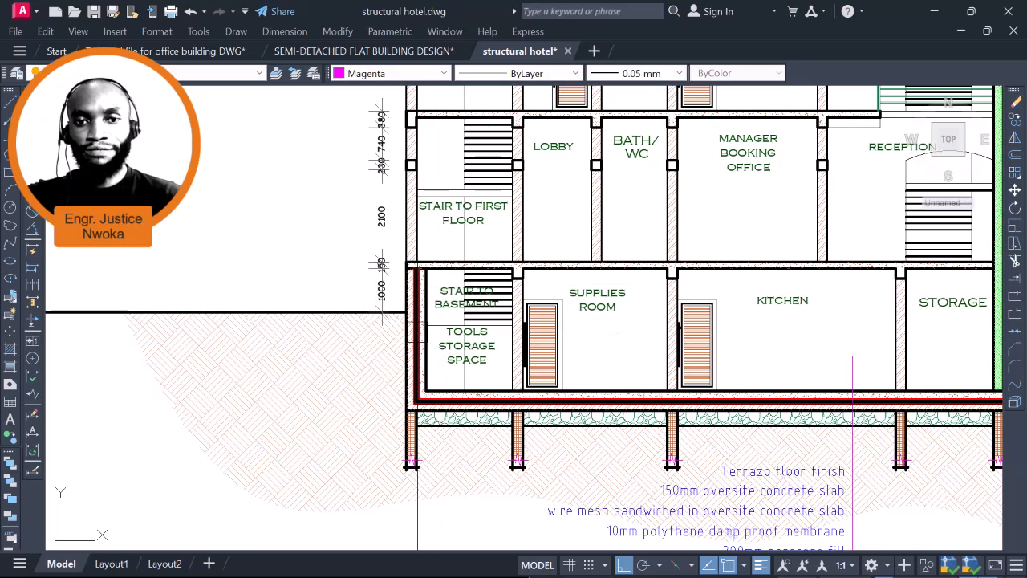
- Measure the vertical distance from the outside ground line down to the basement floor at the tools storage space
{"action": "key", "text": "Return"}
{"action": "scroll", "coordinate": [410, 333], "scroll_direction": "up", "scroll_amount": 4}
{"action": "left_click", "coordinate": [399, 277]}
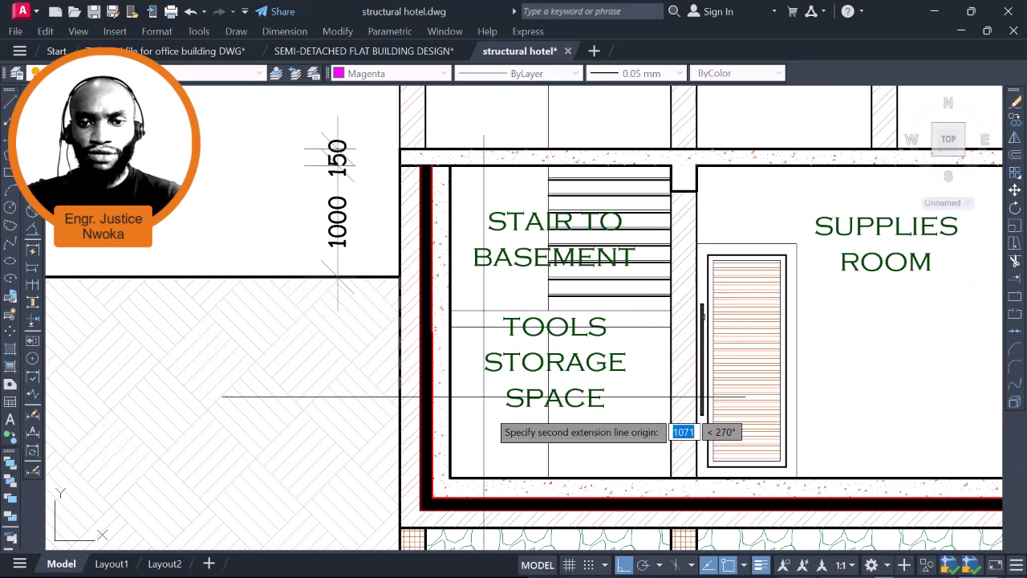
{"action": "left_click", "coordinate": [448, 477]}
{"action": "scroll", "coordinate": [448, 477], "scroll_direction": "down", "scroll_amount": 2}
{"action": "scroll", "coordinate": [406, 477], "scroll_direction": "up", "scroll_amount": 2}
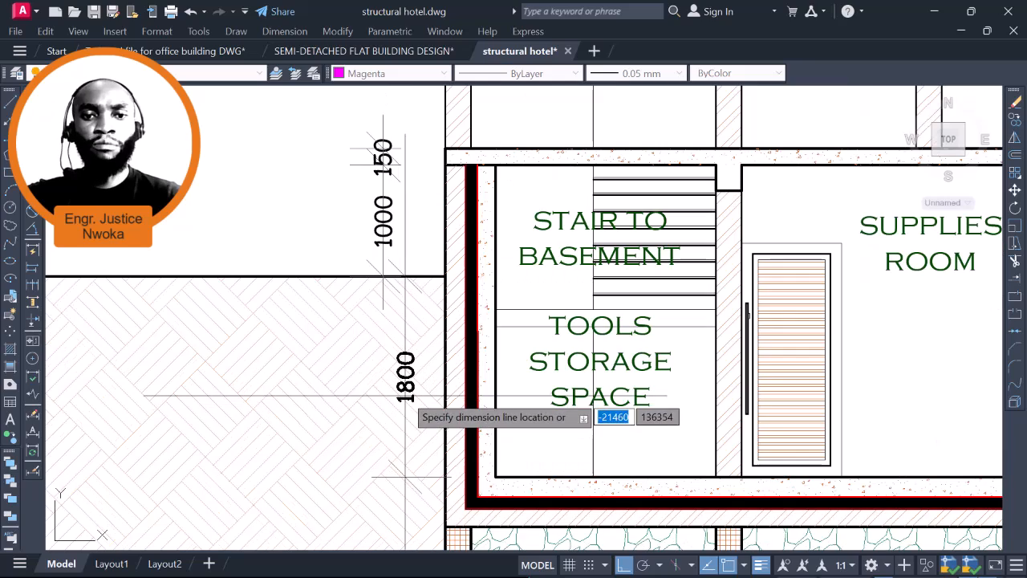
{"action": "scroll", "coordinate": [387, 376], "scroll_direction": "down", "scroll_amount": 4}
{"action": "key", "text": "Escape"}
{"action": "scroll", "coordinate": [400, 344], "scroll_direction": "up", "scroll_amount": 2}
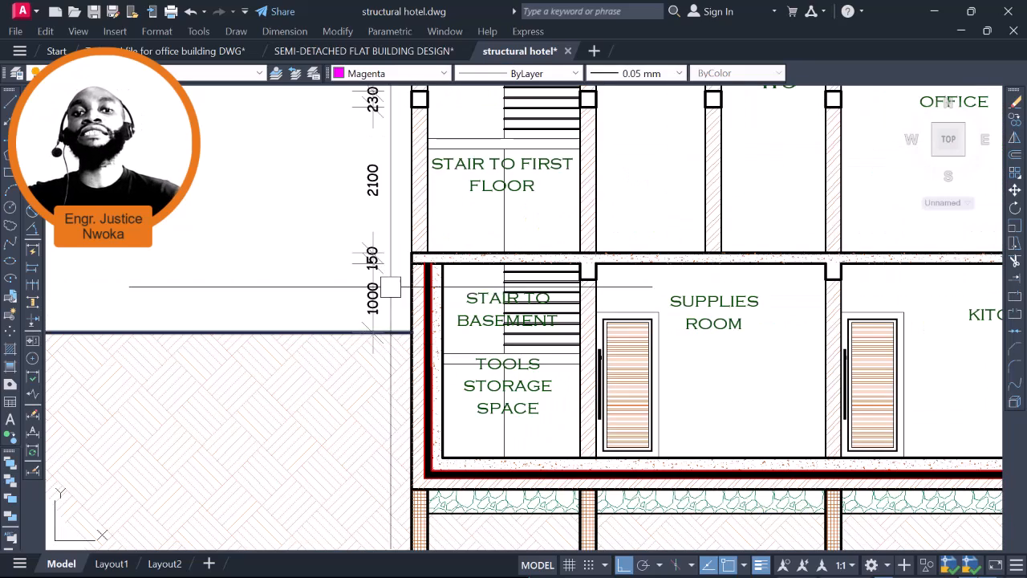
- Examine the outside ground level against the basement walls at both ends of the section, from the stair side to the laundry side
{"action": "scroll", "coordinate": [386, 298], "scroll_direction": "down", "scroll_amount": 5}
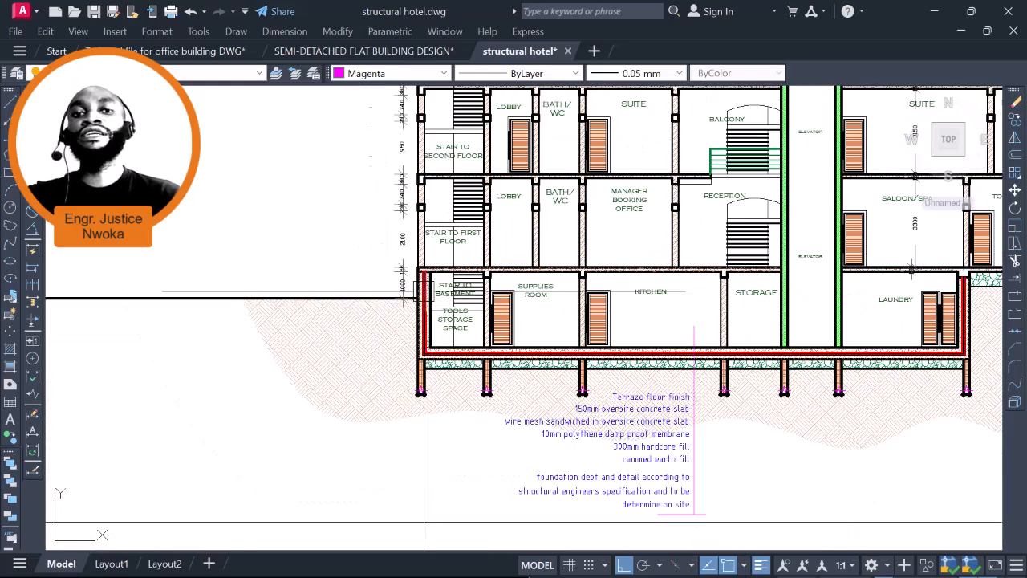
{"action": "scroll", "coordinate": [537, 318], "scroll_direction": "down", "scroll_amount": 2}
{"action": "middle_click_drag", "start_coordinate": [545, 318], "coordinate": [359, 320]}
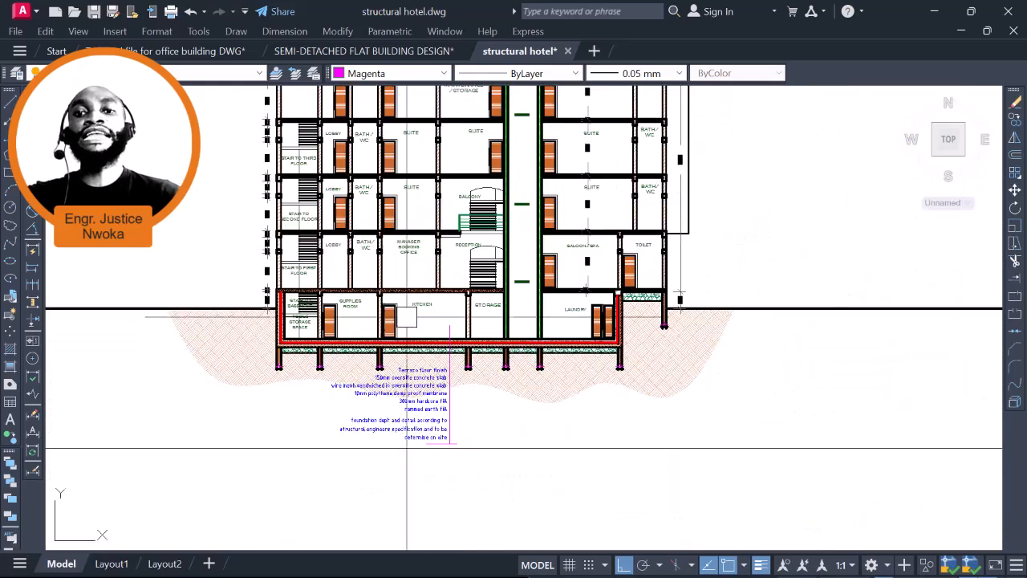
{"action": "scroll", "coordinate": [419, 314], "scroll_direction": "up", "scroll_amount": 4}
{"action": "middle_click_drag", "start_coordinate": [435, 315], "coordinate": [539, 326]}
{"action": "middle_click_drag", "start_coordinate": [276, 316], "coordinate": [460, 332]}
{"action": "middle_click_drag", "start_coordinate": [295, 310], "coordinate": [385, 315]}
{"action": "scroll", "coordinate": [410, 321], "scroll_direction": "up", "scroll_amount": 2}
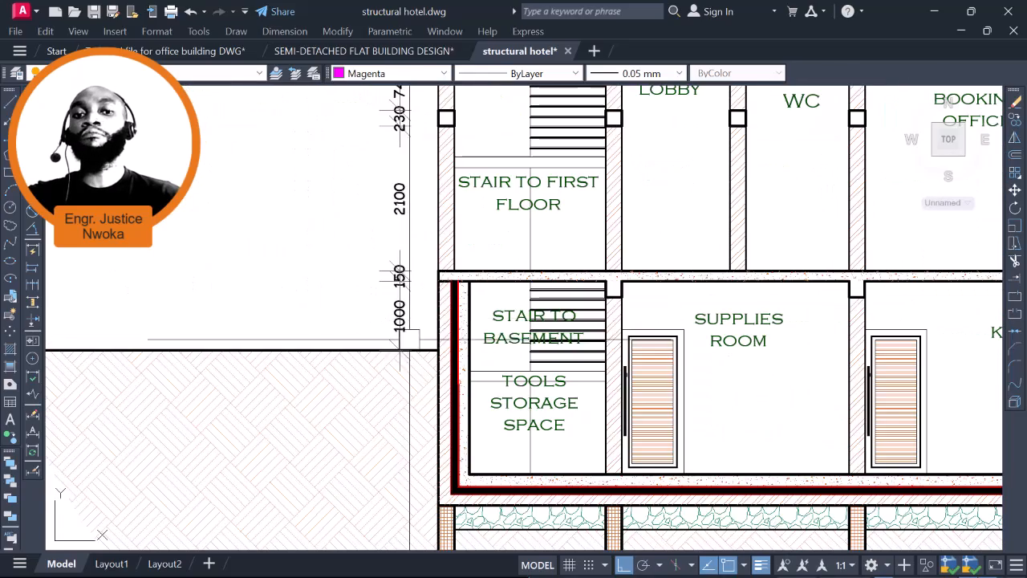
{"action": "scroll", "coordinate": [415, 340], "scroll_direction": "down", "scroll_amount": 2}
{"action": "scroll", "coordinate": [414, 339], "scroll_direction": "down", "scroll_amount": 2}
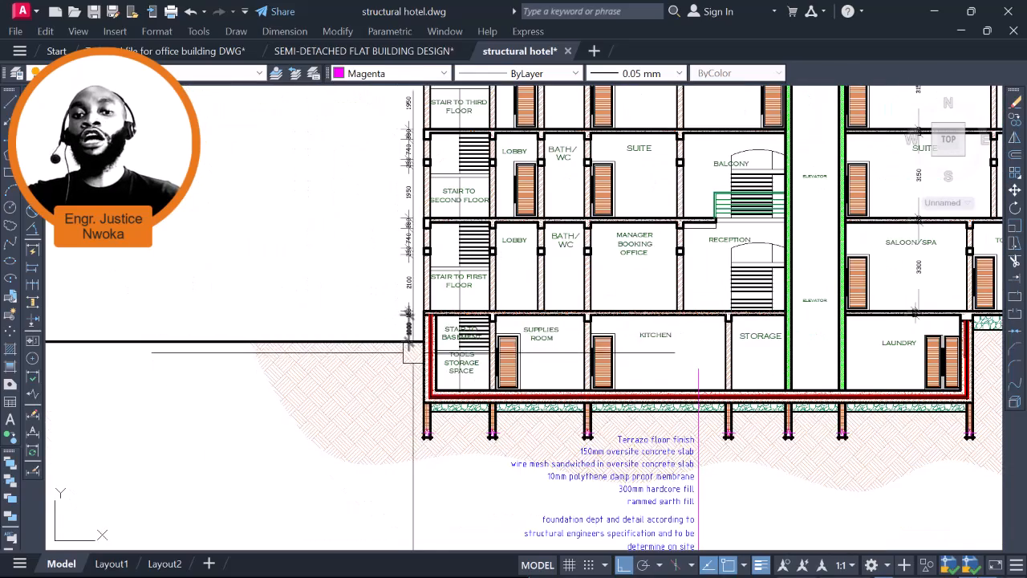
{"action": "scroll", "coordinate": [410, 342], "scroll_direction": "up", "scroll_amount": 2}
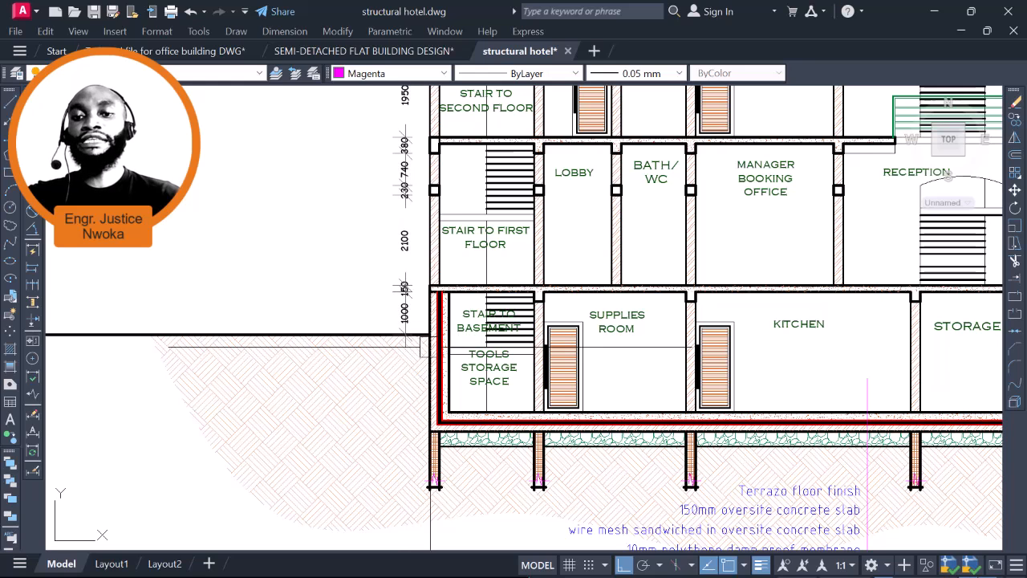
{"action": "scroll", "coordinate": [433, 303], "scroll_direction": "up", "scroll_amount": 4}
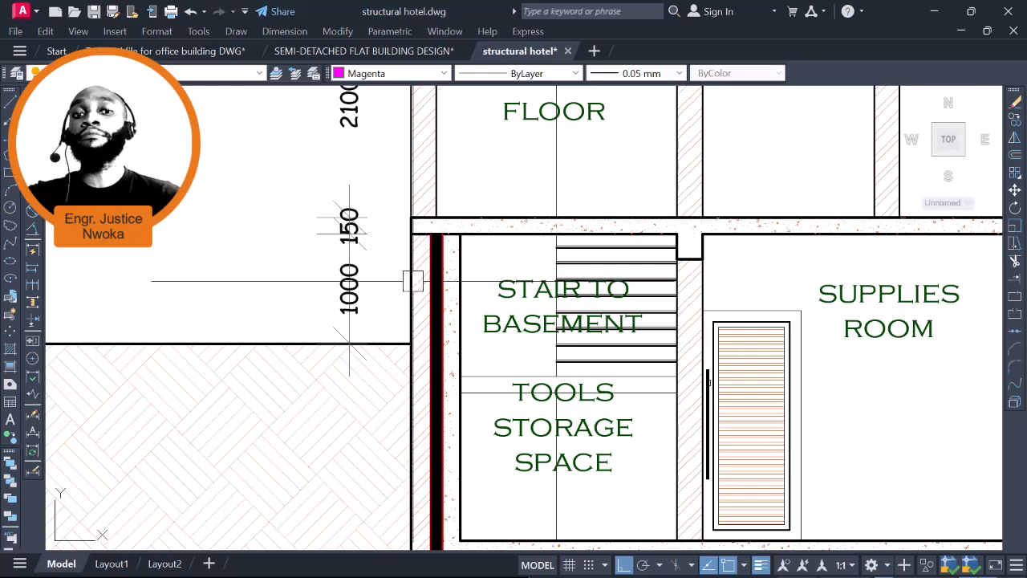
{"action": "scroll", "coordinate": [415, 277], "scroll_direction": "down", "scroll_amount": 4}
{"action": "scroll", "coordinate": [413, 281], "scroll_direction": "down", "scroll_amount": 5}
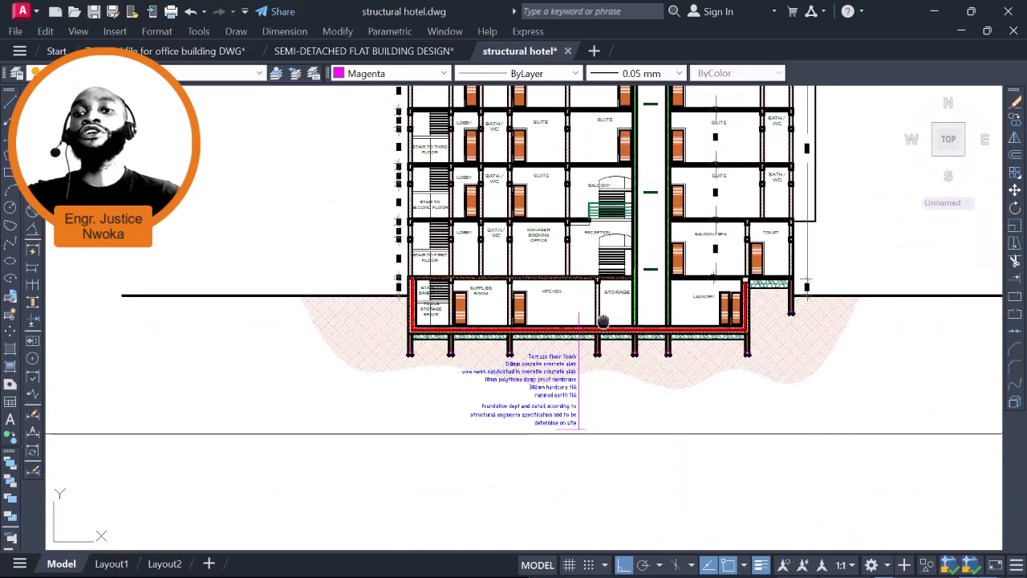
{"action": "scroll", "coordinate": [803, 329], "scroll_direction": "up", "scroll_amount": 5}
{"action": "scroll", "coordinate": [803, 329], "scroll_direction": "up", "scroll_amount": 2}
{"action": "scroll", "coordinate": [793, 277], "scroll_direction": "down", "scroll_amount": 2}
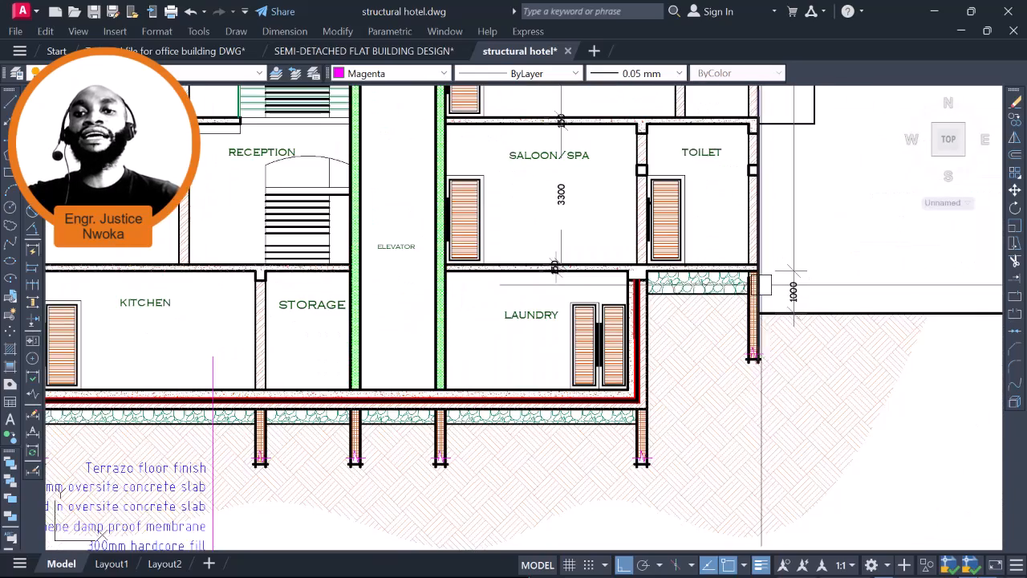
- Return to the soil load dialog in ProtaStructure and set the Sand layer's depth to 1800 mm
{"action": "left_click", "coordinate": [935, 11]}
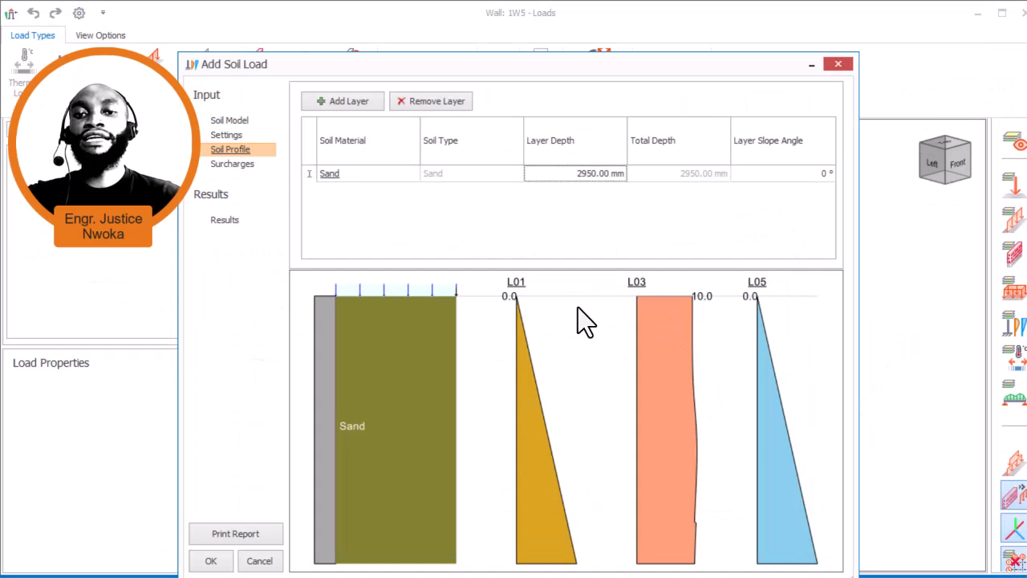
{"action": "left_click", "coordinate": [583, 175]}
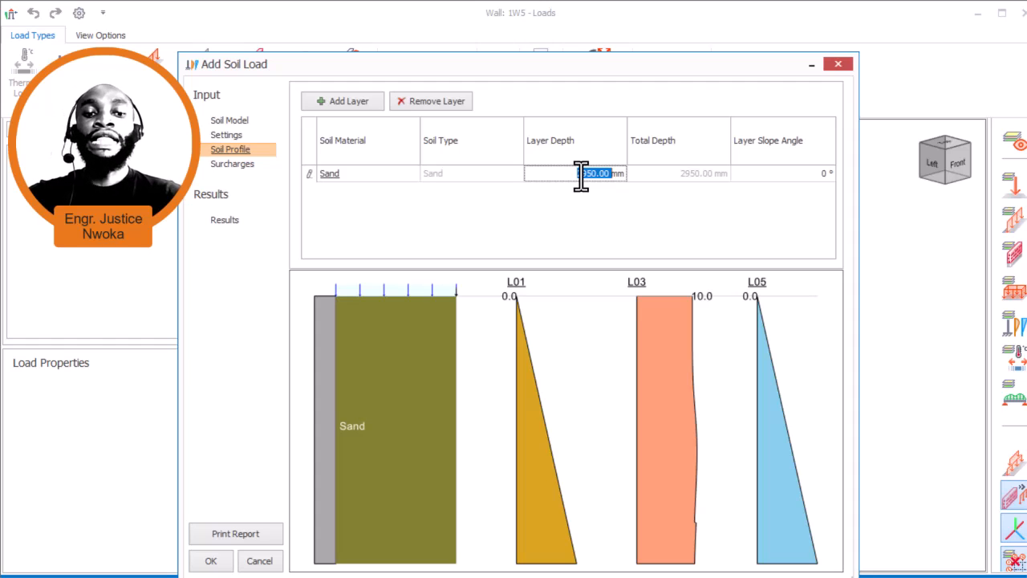
{"action": "type", "text": "3800"}
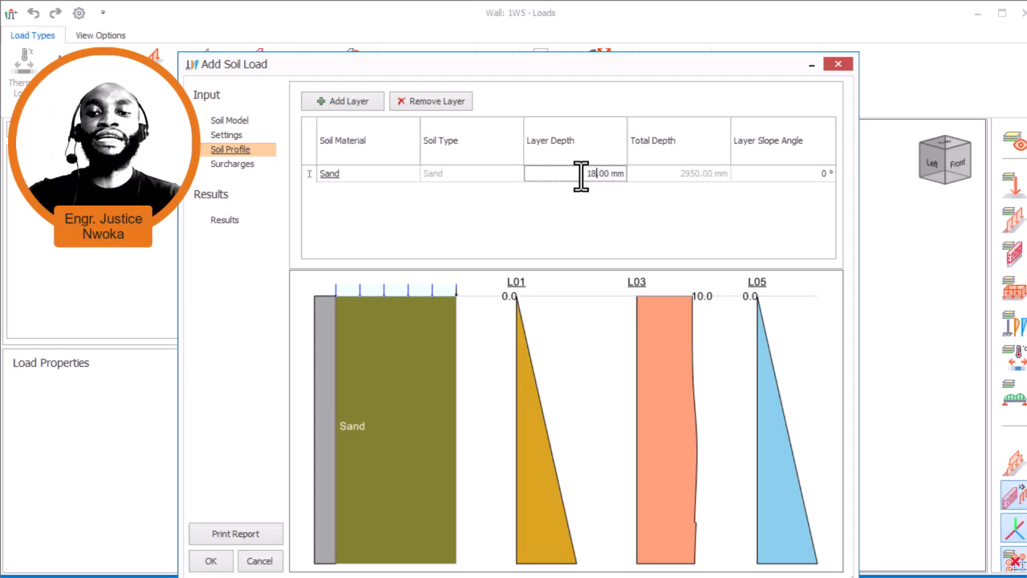
{"action": "key", "text": "Return"}
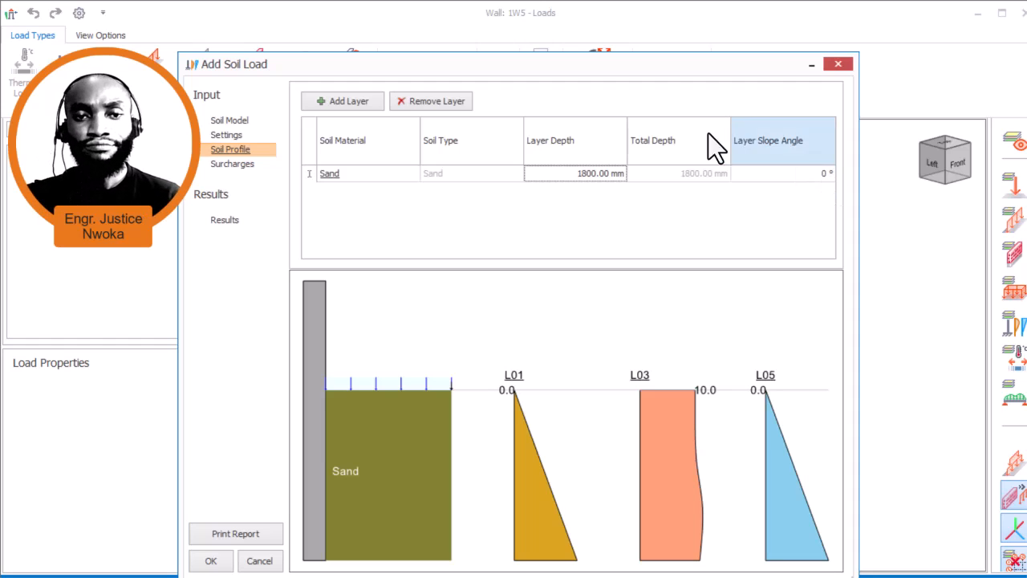
- Remove the Point Load surcharge from the soil load's surcharges
{"action": "left_click", "coordinate": [234, 166]}
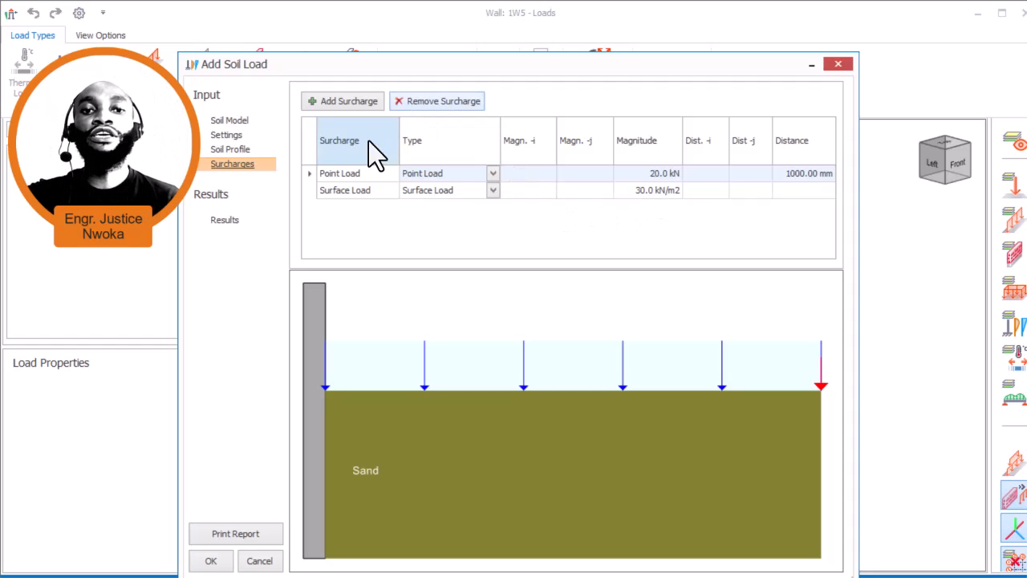
{"action": "left_click", "coordinate": [332, 174]}
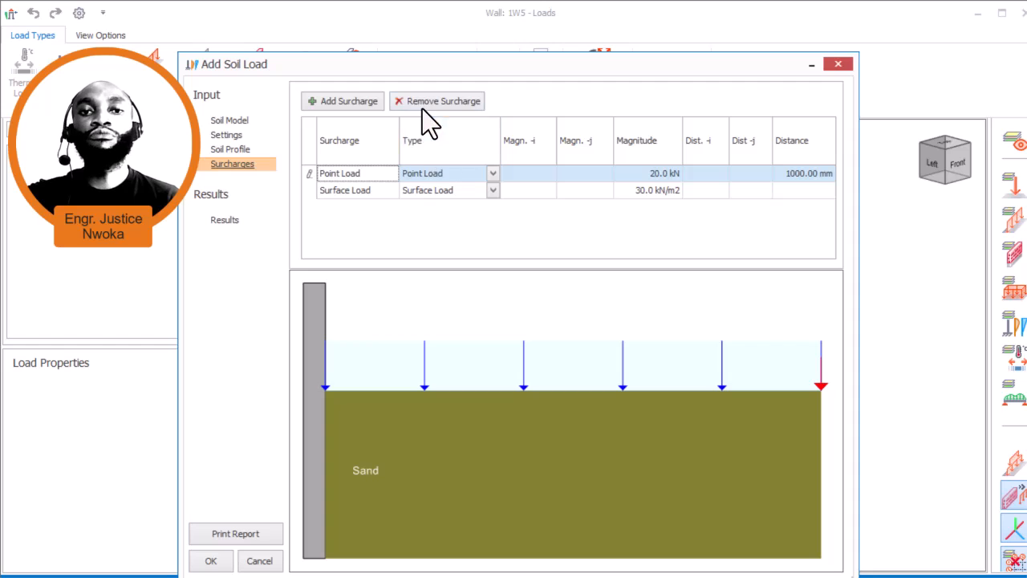
{"action": "left_click", "coordinate": [434, 111]}
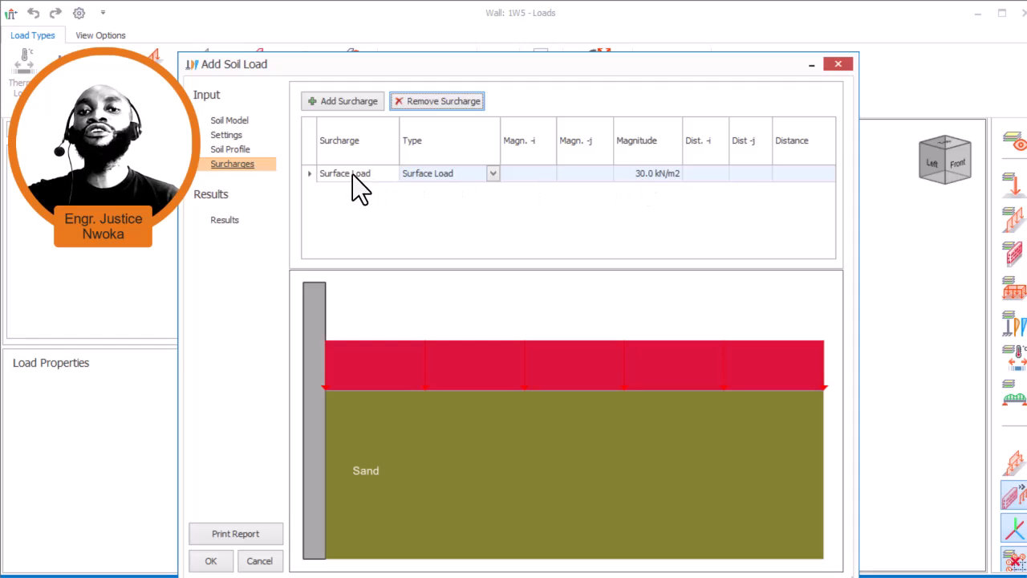
- Review the load types available for the remaining surcharge, keeping it as Surface Load
{"action": "left_click", "coordinate": [491, 174]}
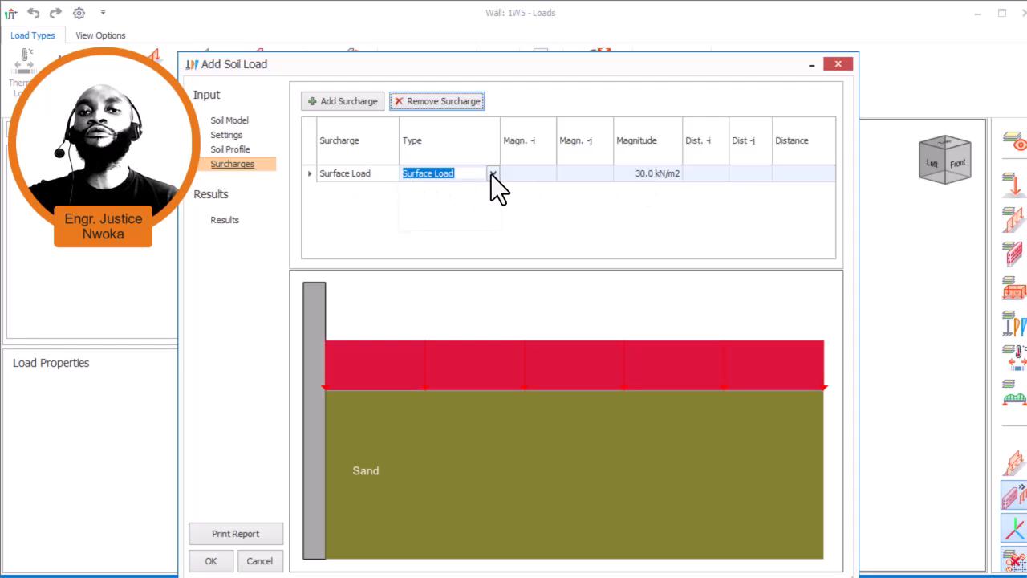
{"action": "left_click", "coordinate": [491, 174]}
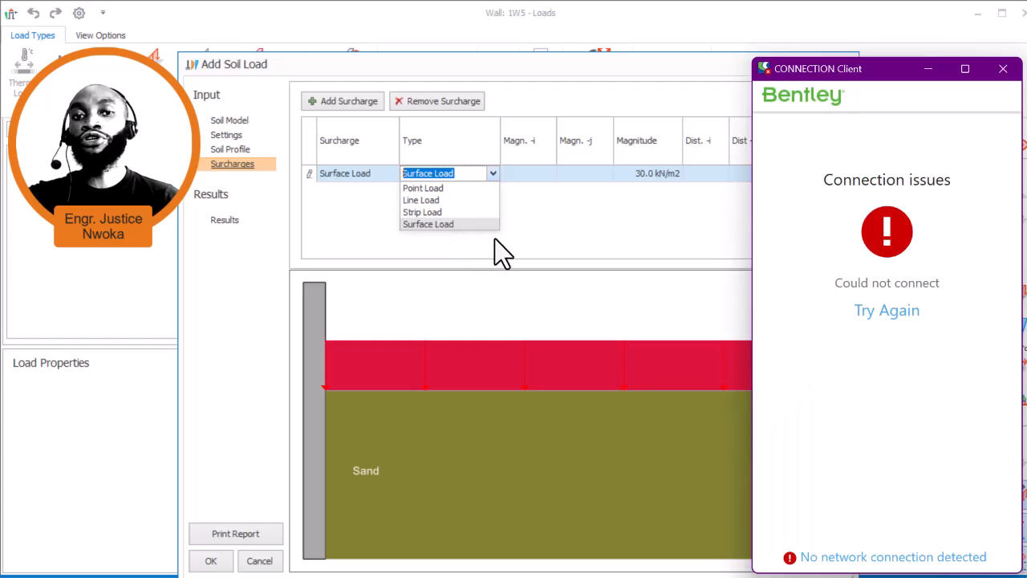
{"action": "left_click", "coordinate": [1013, 71]}
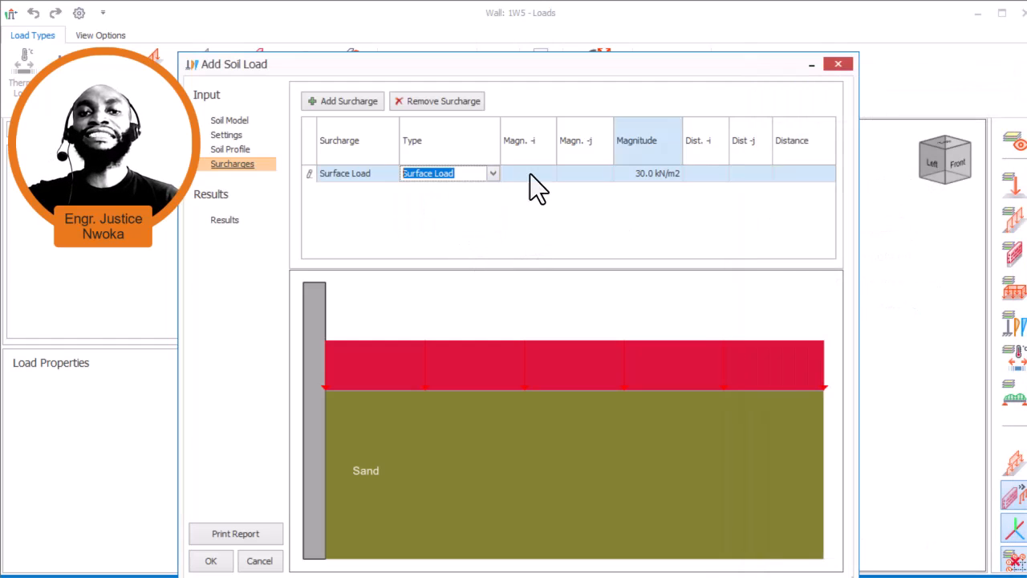
{"action": "left_click", "coordinate": [488, 172]}
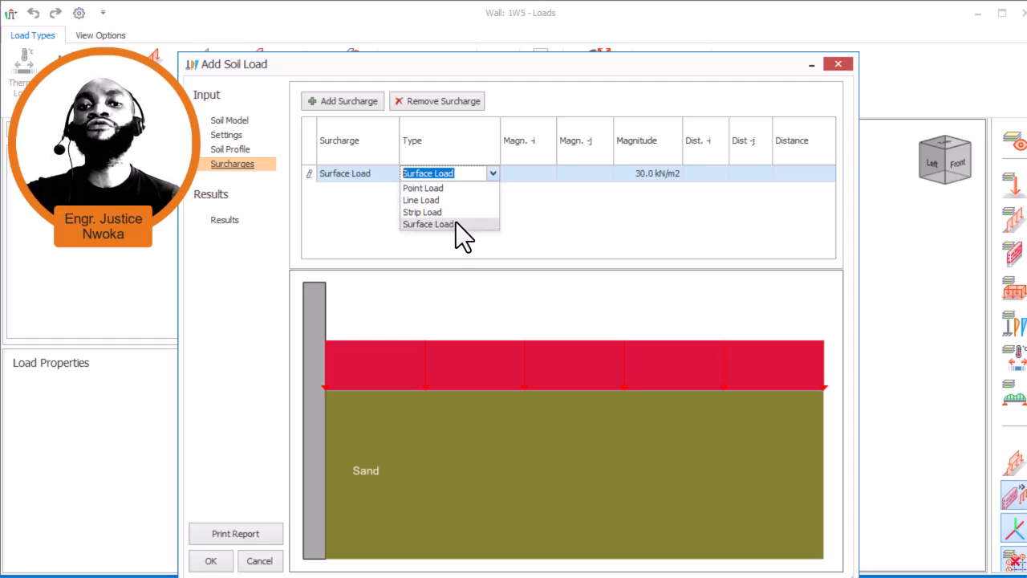
{"action": "left_click", "coordinate": [457, 223]}
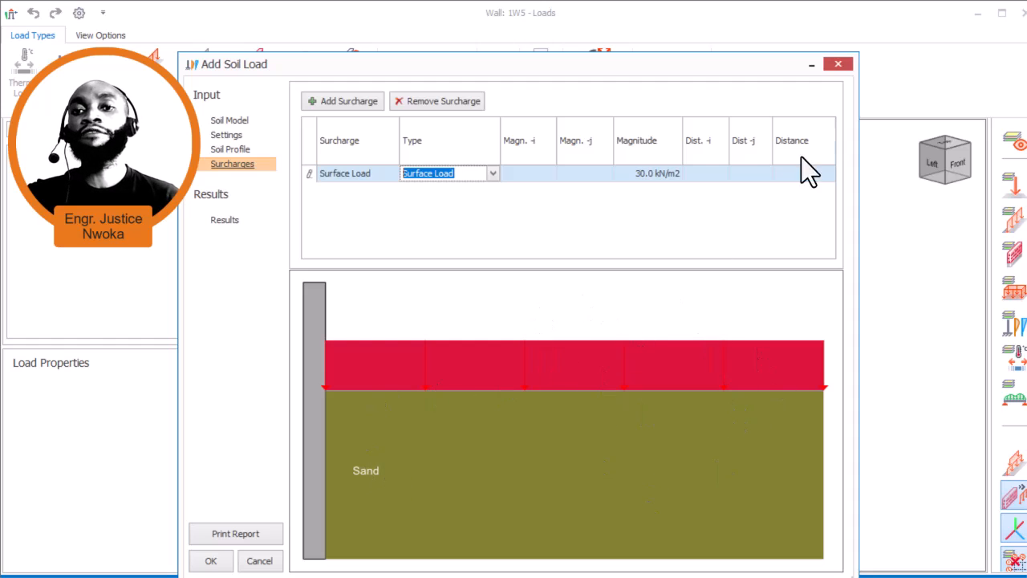
{"action": "left_click", "coordinate": [786, 17]}
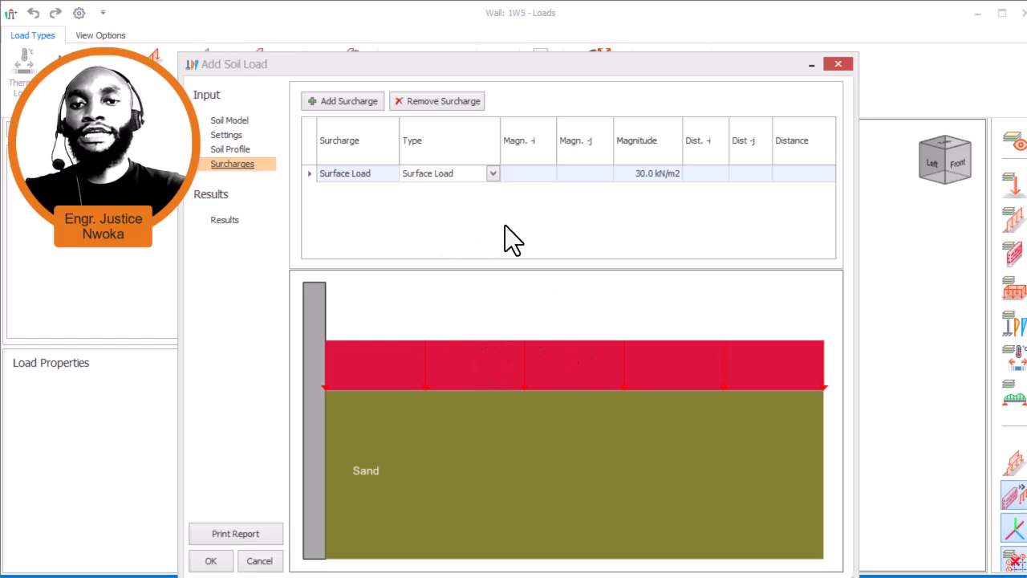
{"action": "left_click", "coordinate": [493, 174]}
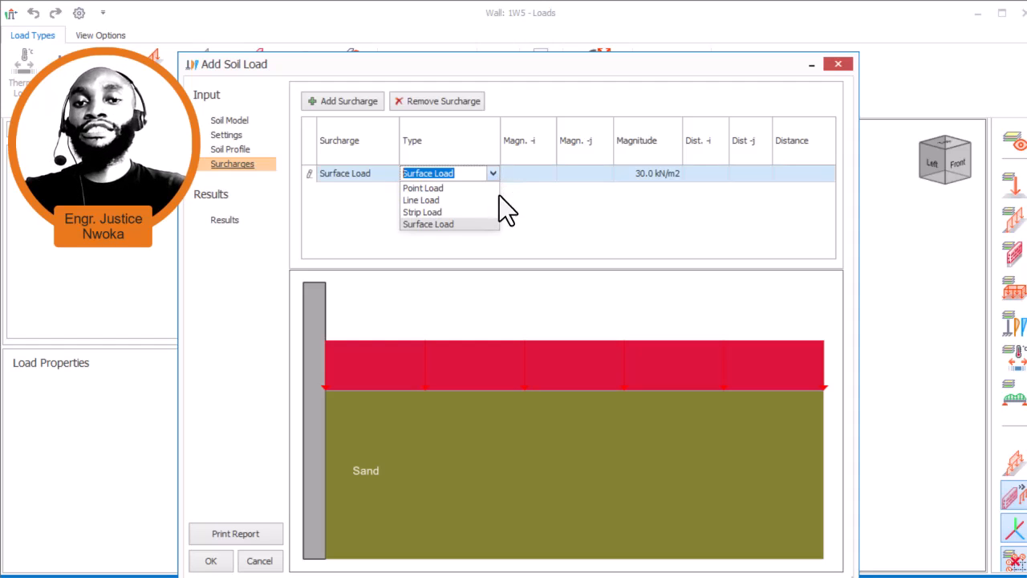
{"action": "left_click", "coordinate": [553, 225]}
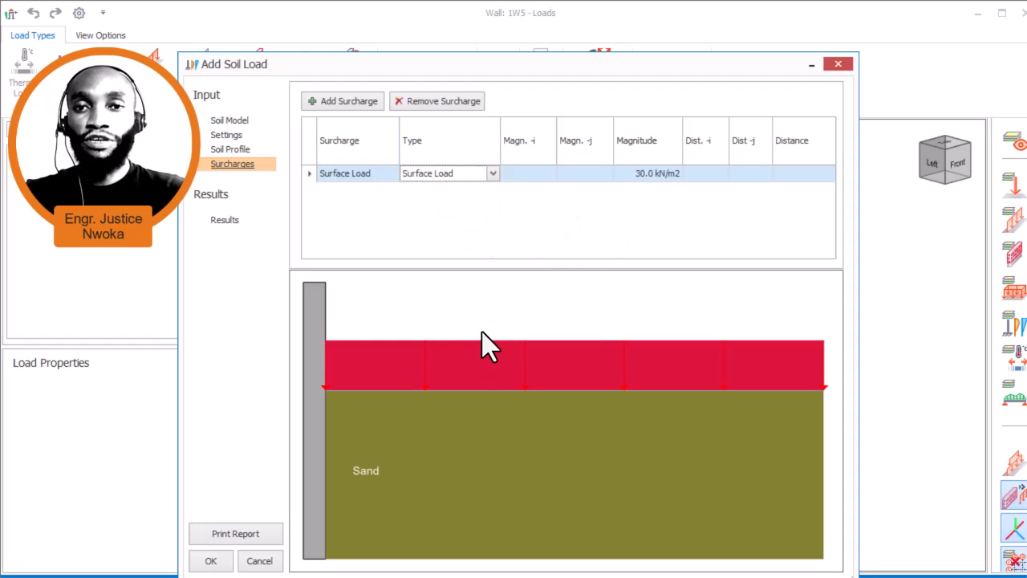
{"action": "left_click", "coordinate": [493, 174]}
{"action": "left_click", "coordinate": [474, 224]}
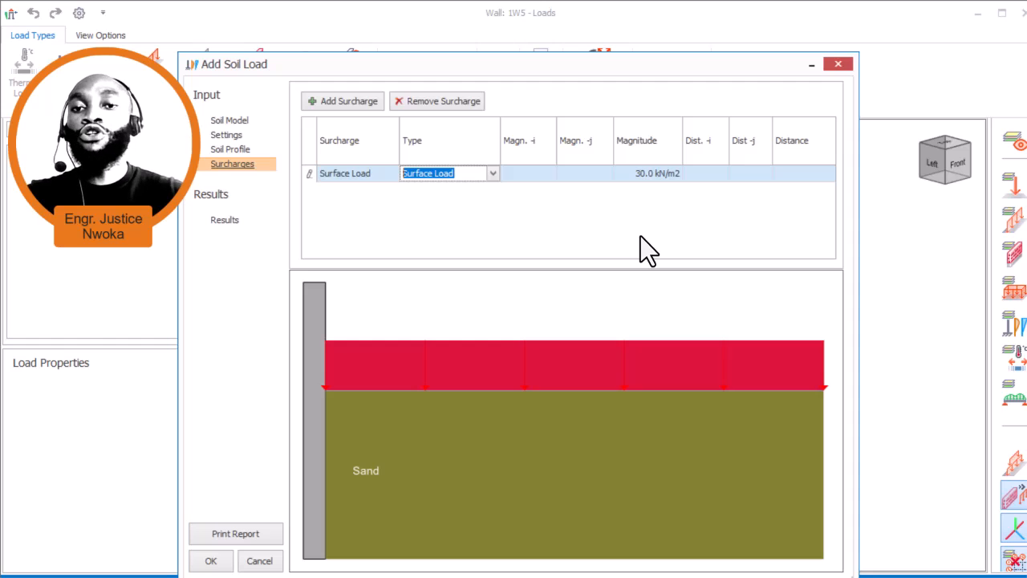
- Set the surface load surcharge's magnitude to 20 kN/m2, then accept the soil load and the wall's loads
{"action": "left_click", "coordinate": [647, 174]}
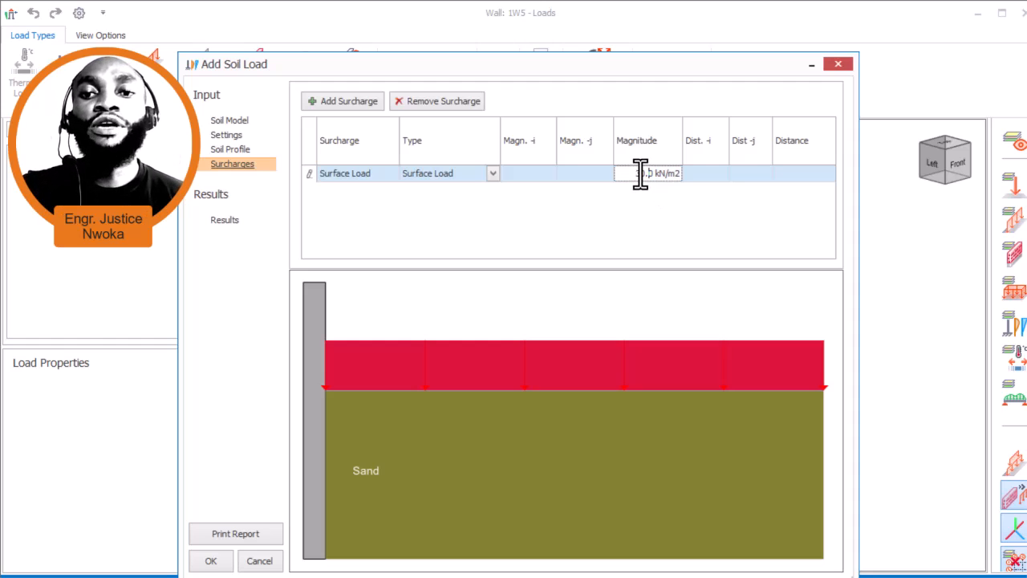
{"action": "type", "text": "2"}
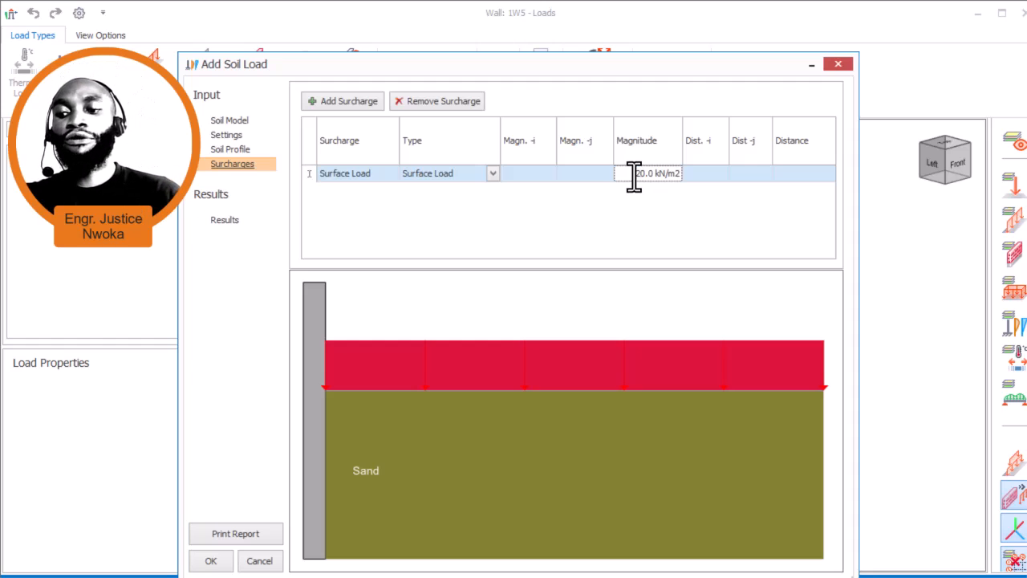
{"action": "left_click", "coordinate": [606, 214]}
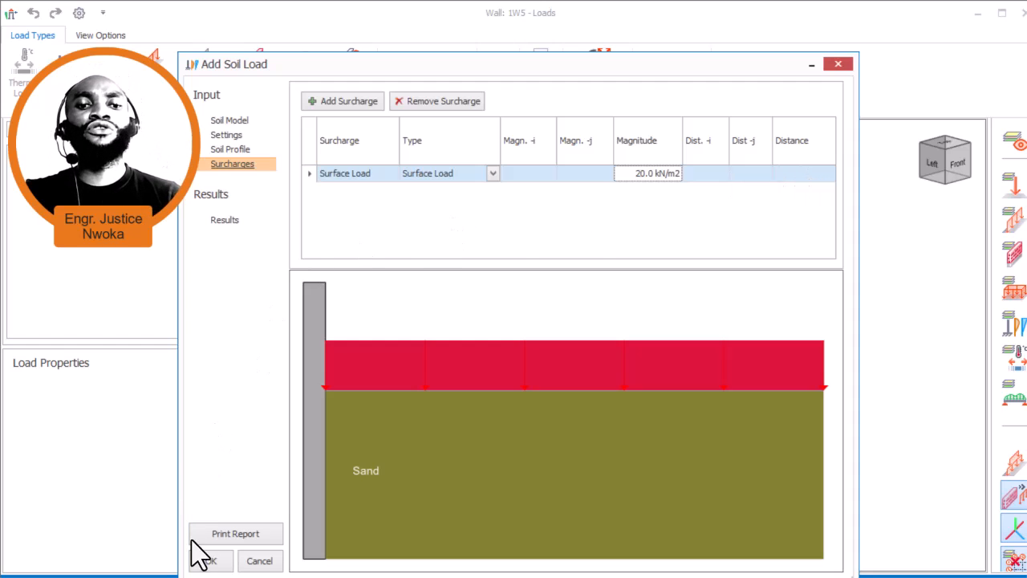
{"action": "left_click", "coordinate": [210, 561]}
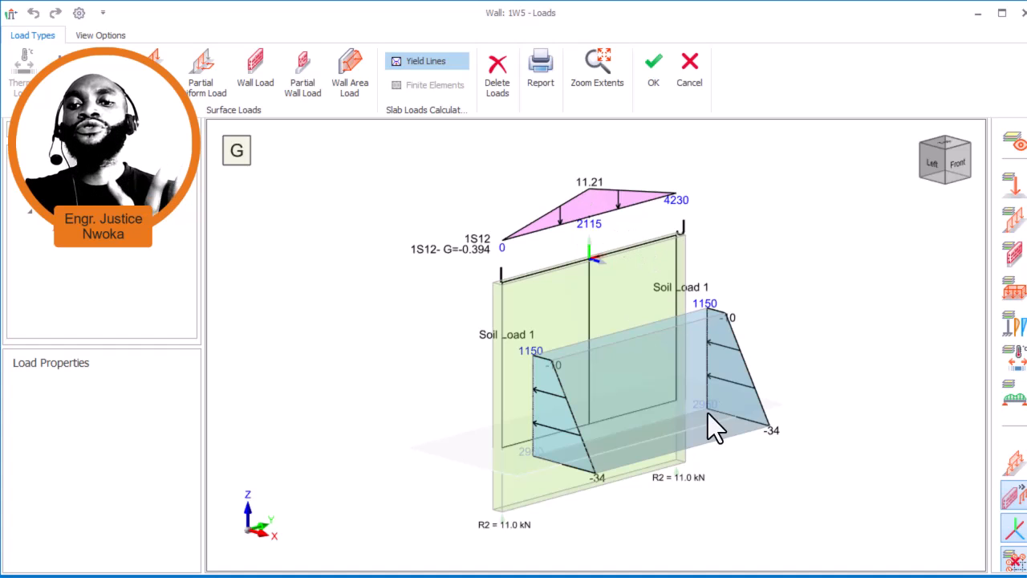
{"action": "left_click", "coordinate": [652, 76]}
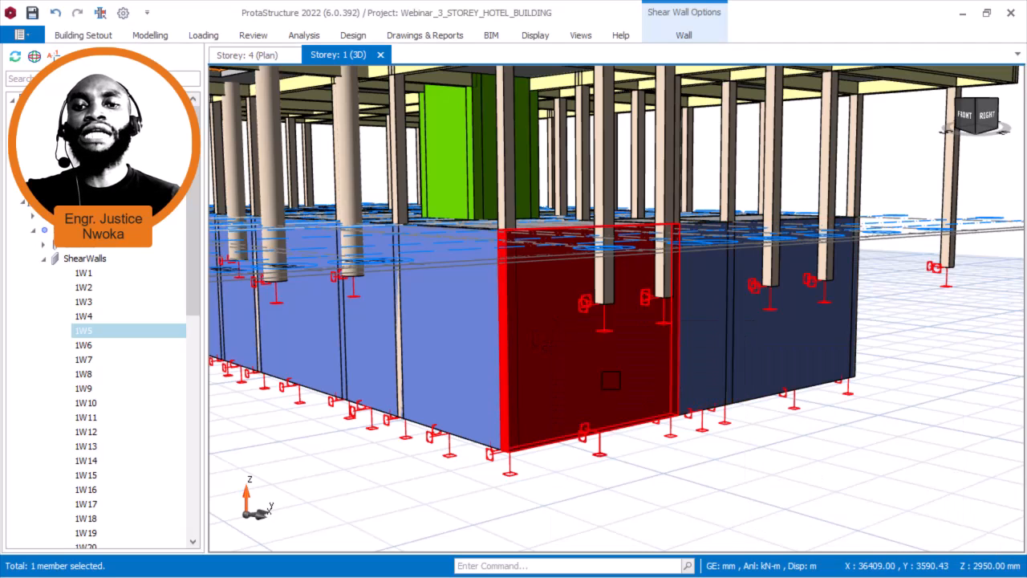
- Copy the Soil Model load from basement wall 1W5
{"action": "mouse_move", "coordinate": [556, 329]}
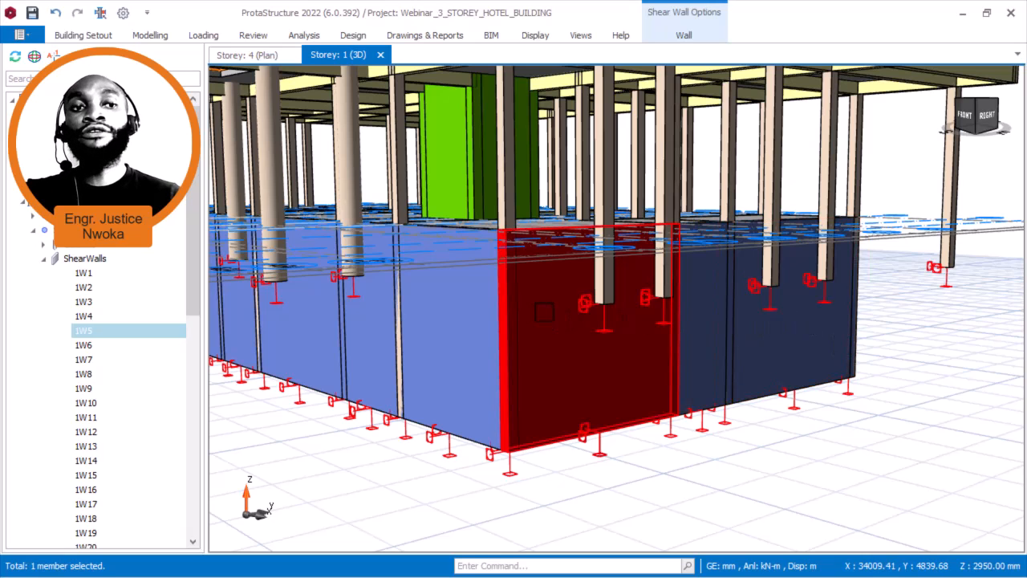
{"action": "mouse_move", "coordinate": [545, 312]}
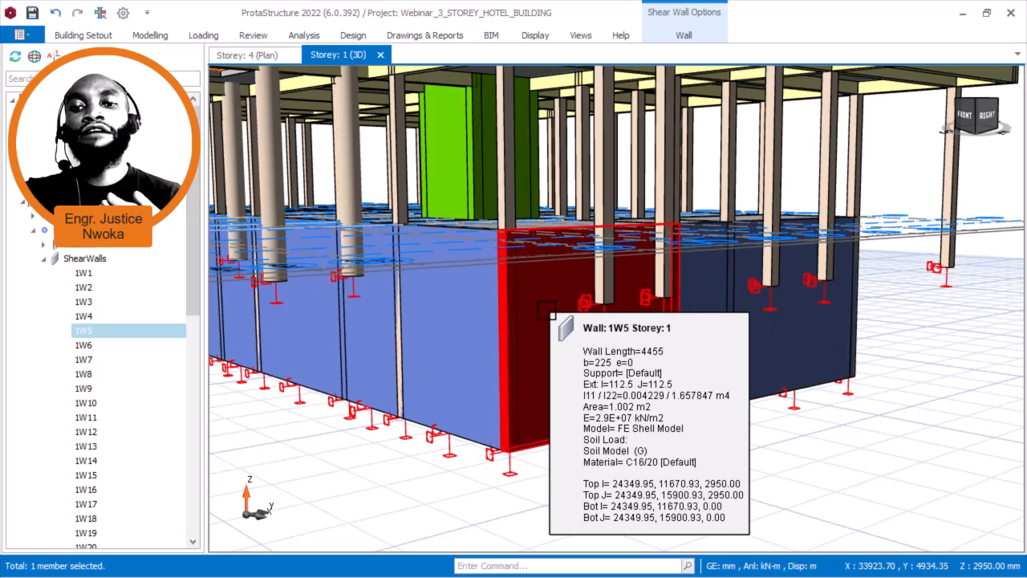
{"action": "right_click", "coordinate": [546, 310]}
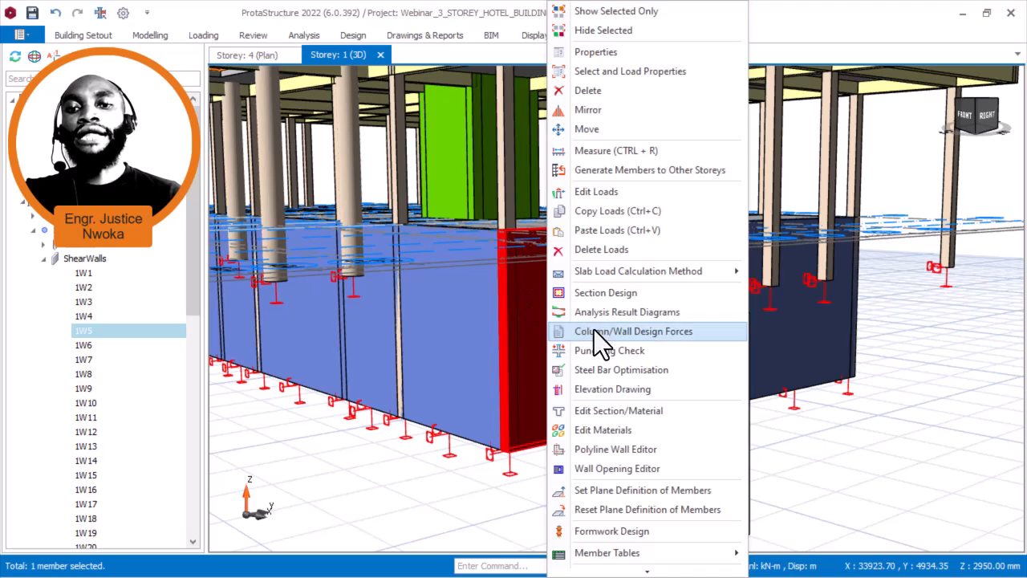
{"action": "left_click", "coordinate": [620, 212]}
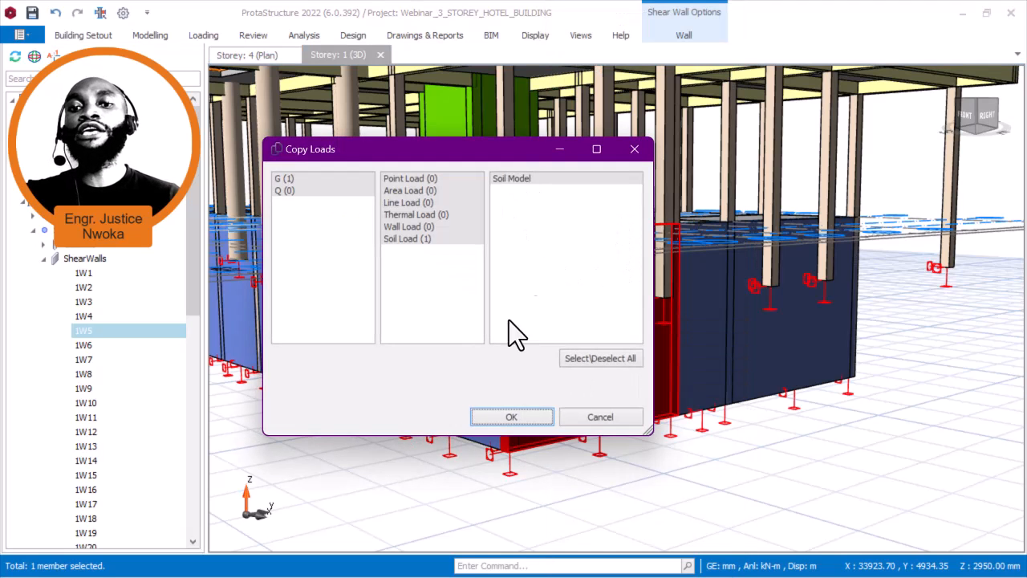
{"action": "left_click", "coordinate": [518, 417]}
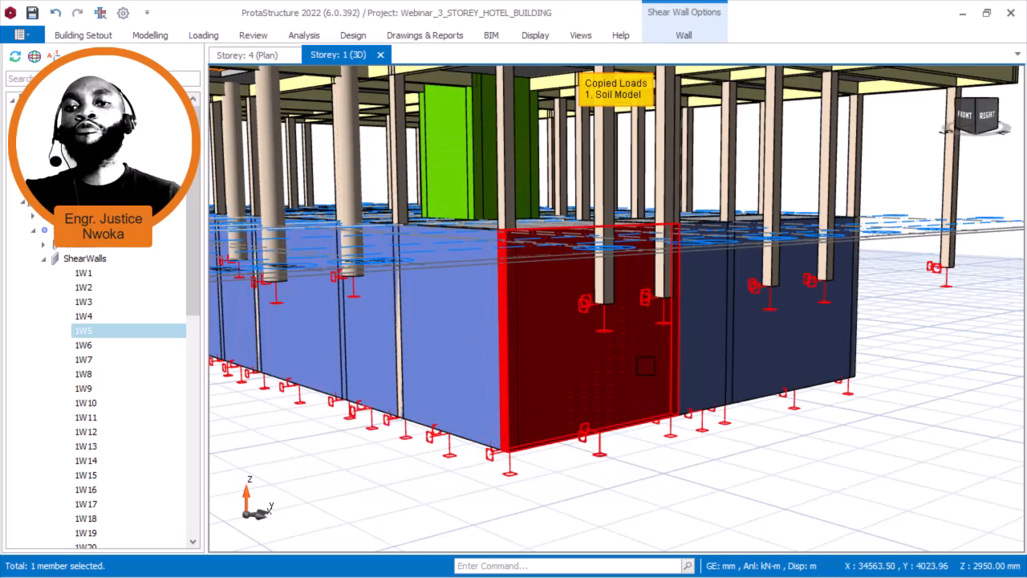
- Select the basement walls 1W6 and 1W7 next to 1W5 on the building's right face
{"action": "scroll", "coordinate": [570, 470], "scroll_direction": "down", "scroll_amount": 3}
{"action": "scroll", "coordinate": [704, 425], "scroll_direction": "up", "scroll_amount": 2}
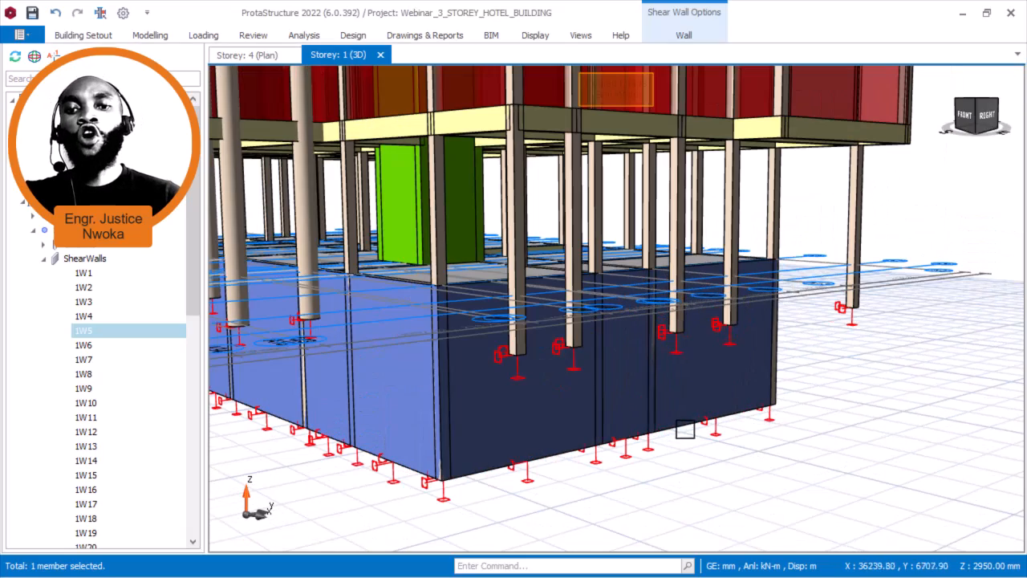
{"action": "middle_click_drag", "start_coordinate": [666, 401], "coordinate": [635, 412]}
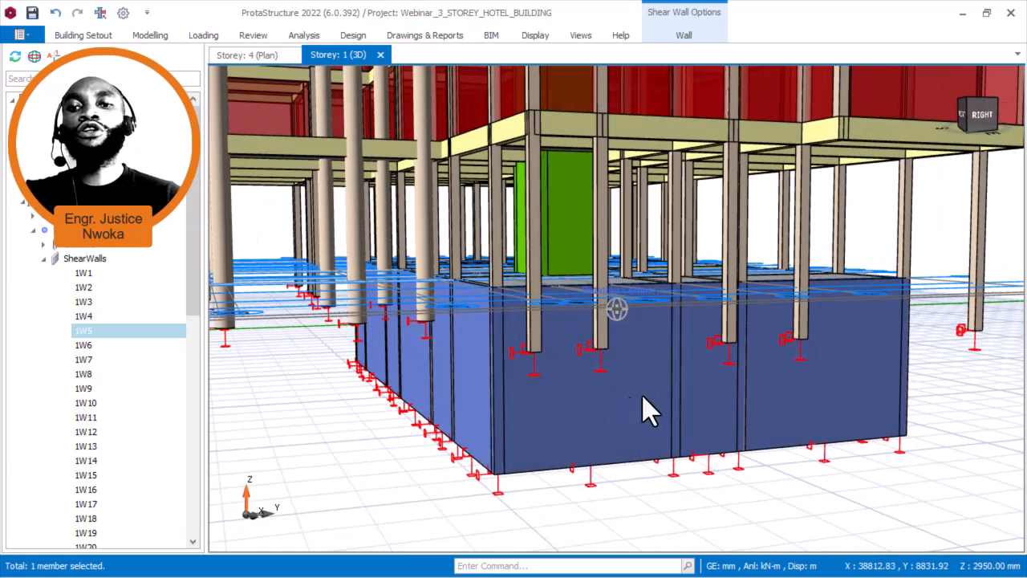
{"action": "mouse_move", "coordinate": [700, 382]}
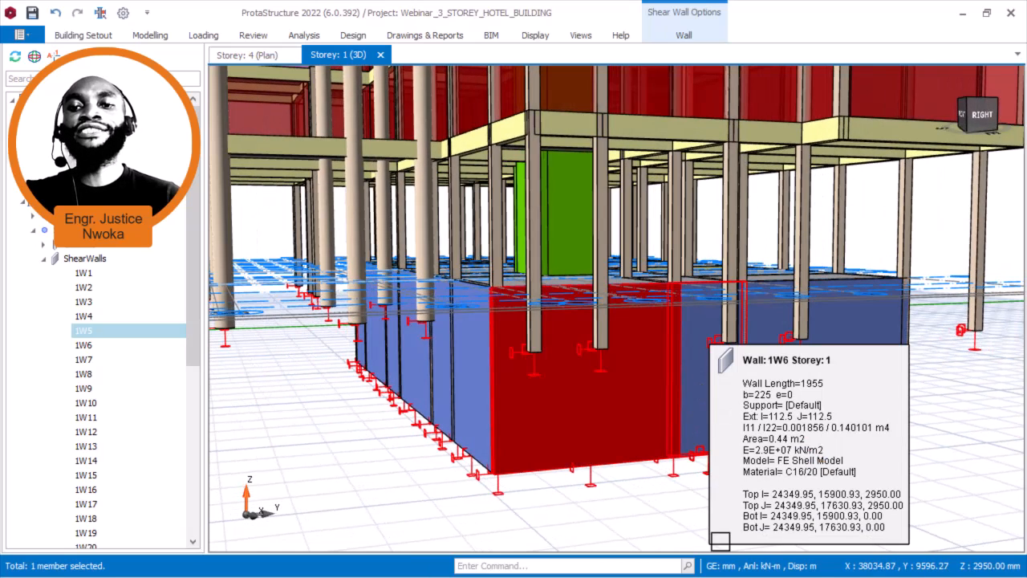
{"action": "left_click", "coordinate": [862, 410]}
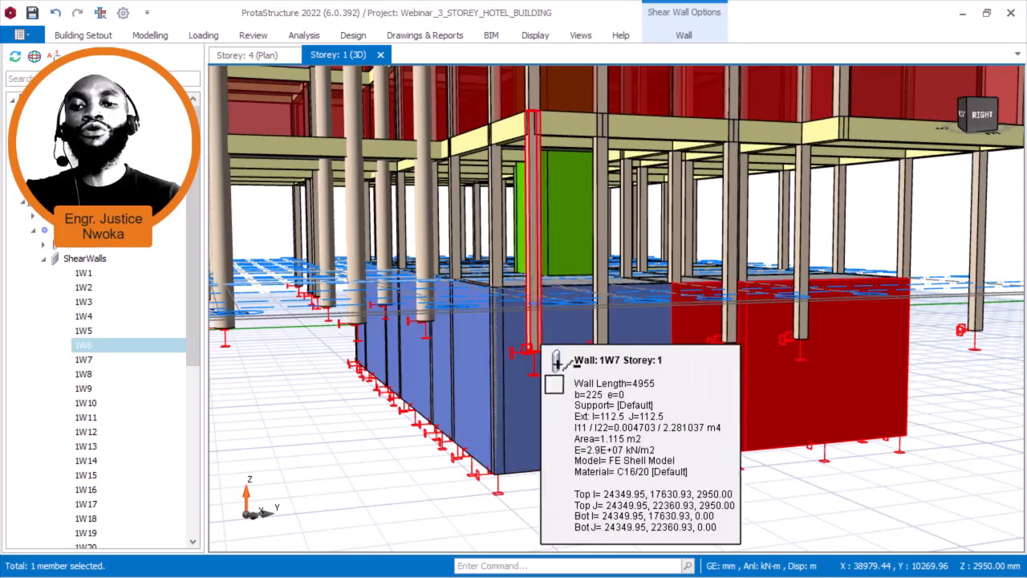
{"action": "left_click", "coordinate": [569, 369]}
- Add all seven basement walls along the building's back face to the selection
{"action": "scroll", "coordinate": [580, 365], "scroll_direction": "down", "scroll_amount": 4}
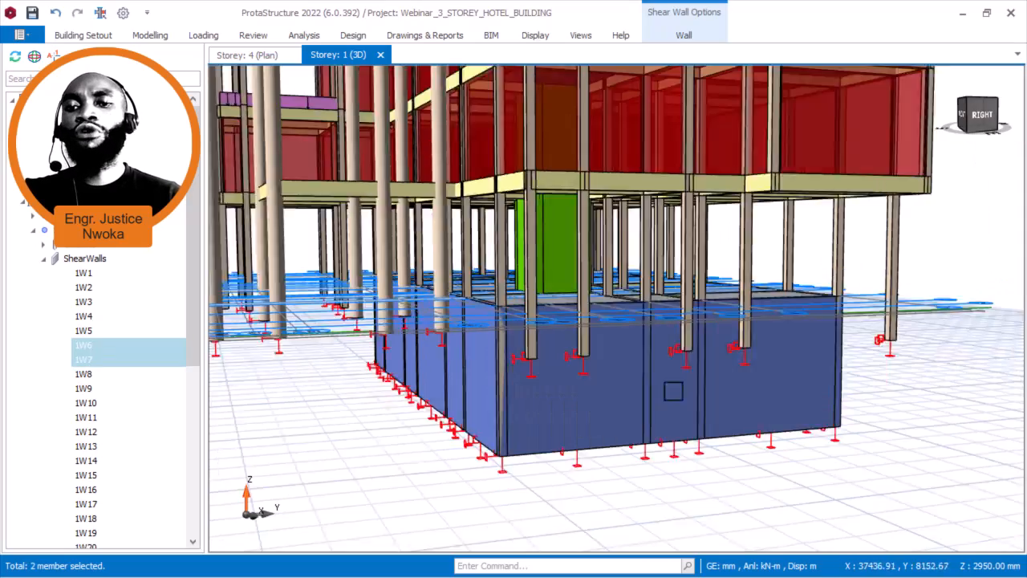
{"action": "middle_click_drag", "start_coordinate": [725, 396], "coordinate": [614, 395]}
{"action": "middle_click_drag", "start_coordinate": [822, 370], "coordinate": [489, 465]}
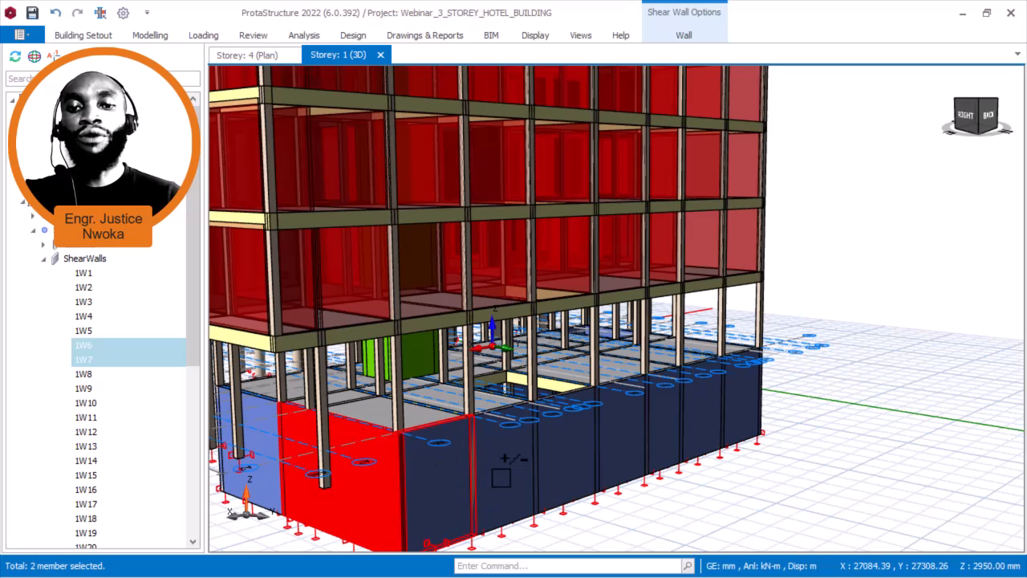
{"action": "left_click", "coordinate": [501, 477]}
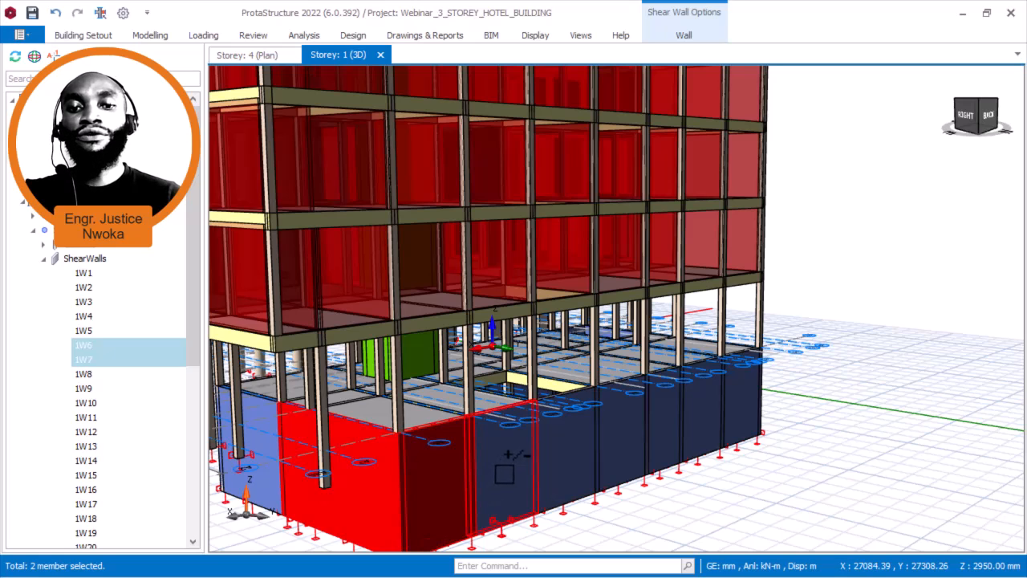
{"action": "left_click", "coordinate": [564, 461]}
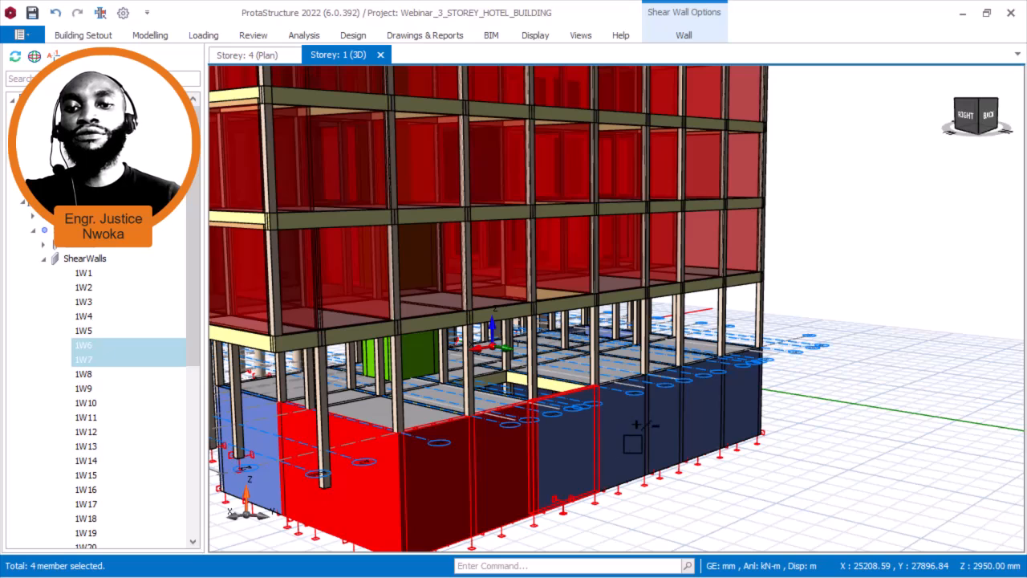
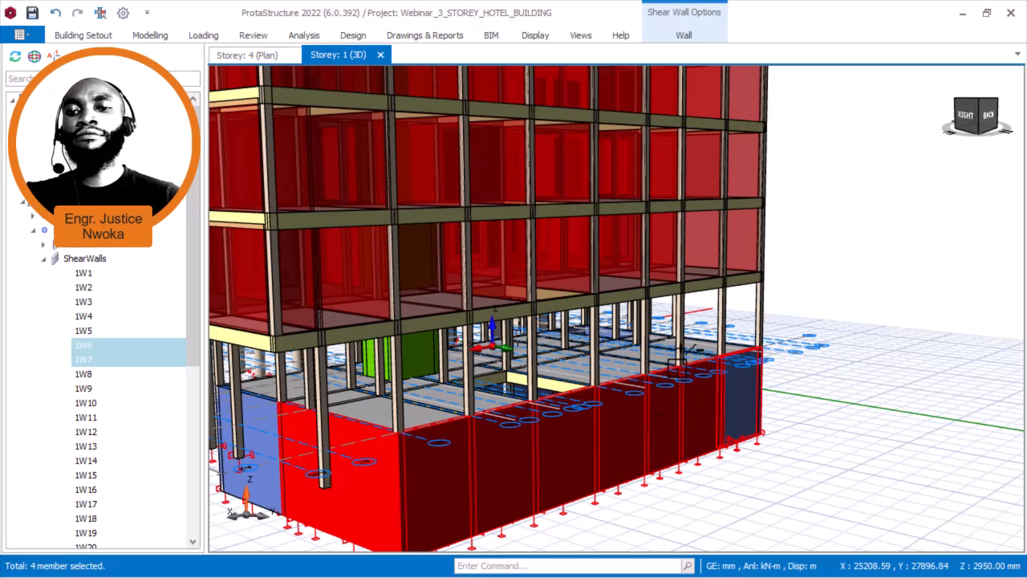
- Add the three basement walls 1W14, 1W15 and 1W16 on the building's left face to the selection
{"action": "scroll", "coordinate": [611, 359], "scroll_direction": "down", "scroll_amount": 3}
{"action": "middle_click_drag", "start_coordinate": [769, 396], "coordinate": [803, 423]}
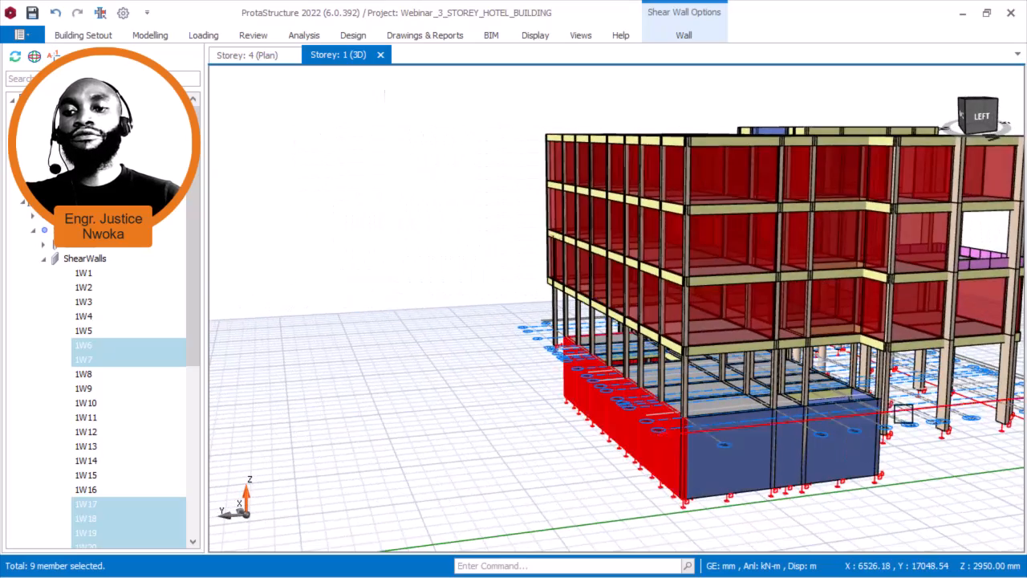
{"action": "scroll", "coordinate": [525, 489], "scroll_direction": "up", "scroll_amount": 3}
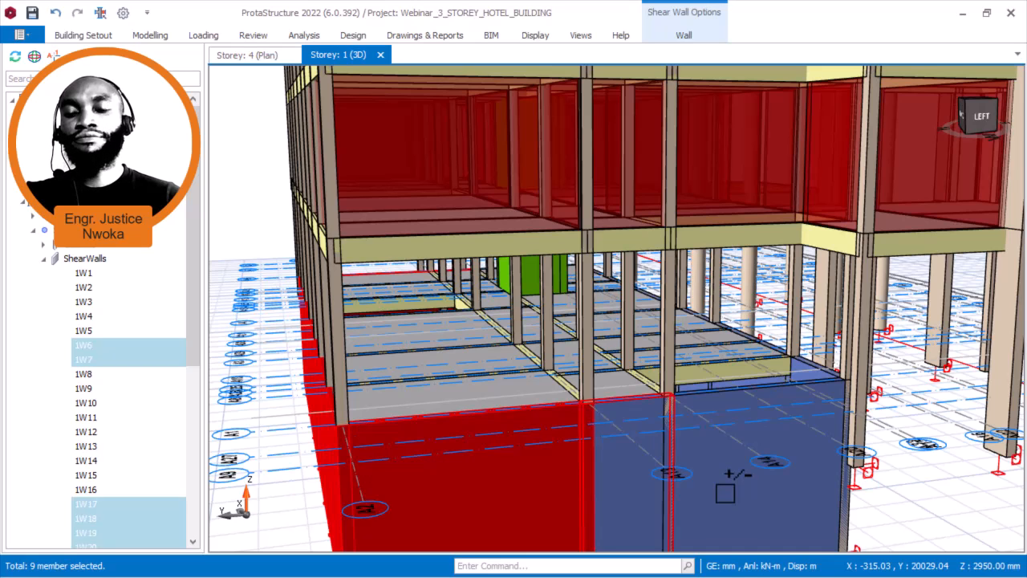
{"action": "left_click", "coordinate": [619, 455]}
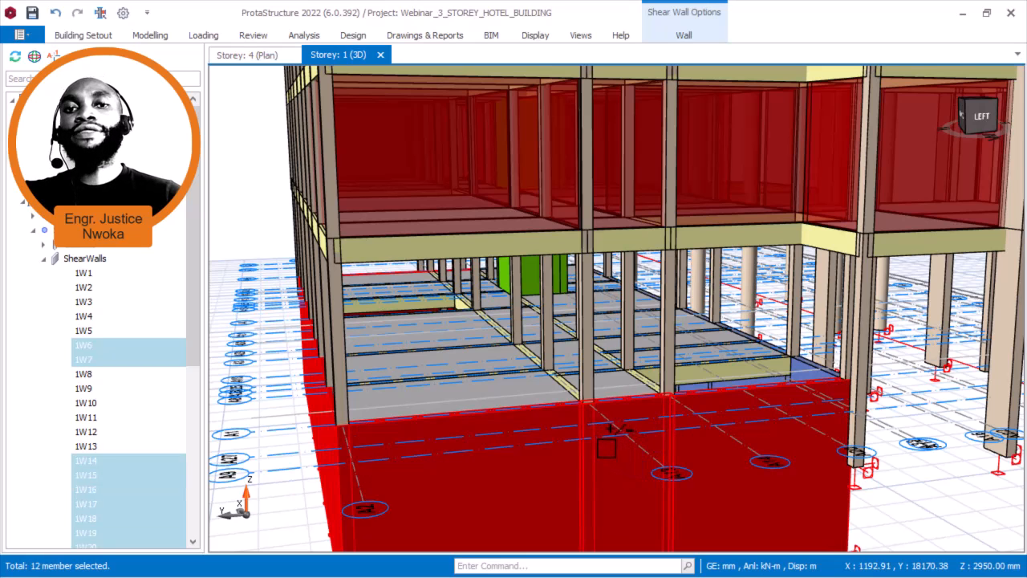
{"action": "scroll", "coordinate": [634, 442], "scroll_direction": "down", "scroll_amount": 5}
{"action": "mouse_move", "coordinate": [695, 455]}
{"action": "middle_mouse_down"}
{"action": "mouse_move", "coordinate": [621, 457]}
{"action": "mouse_move", "coordinate": [700, 444]}
{"action": "mouse_move", "coordinate": [658, 460]}
{"action": "middle_mouse_up"}
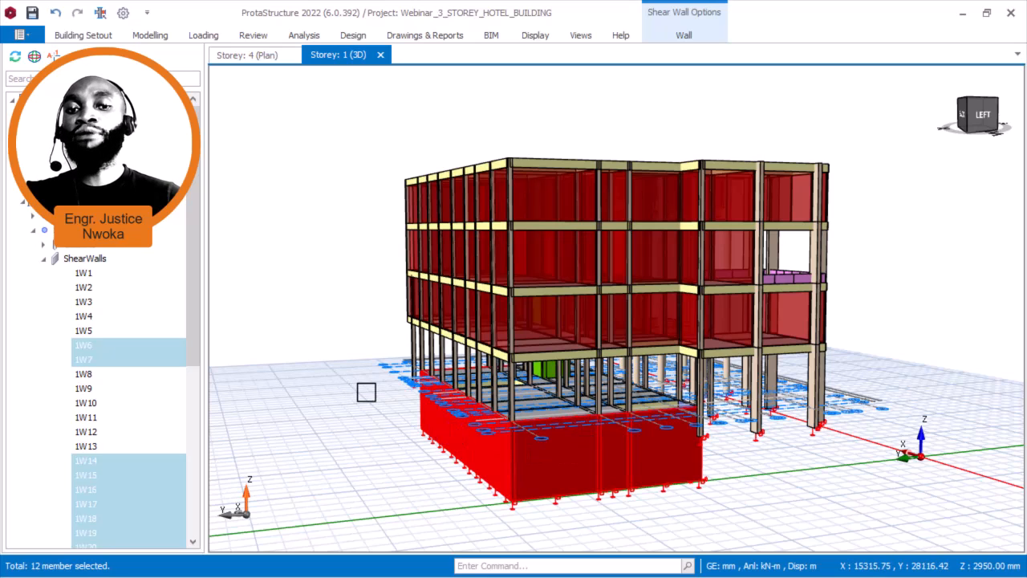
- Paste the copied soil load onto the twelve selected basement walls and clear the selection
{"action": "right_click", "coordinate": [317, 290]}
{"action": "left_click", "coordinate": [377, 338]}
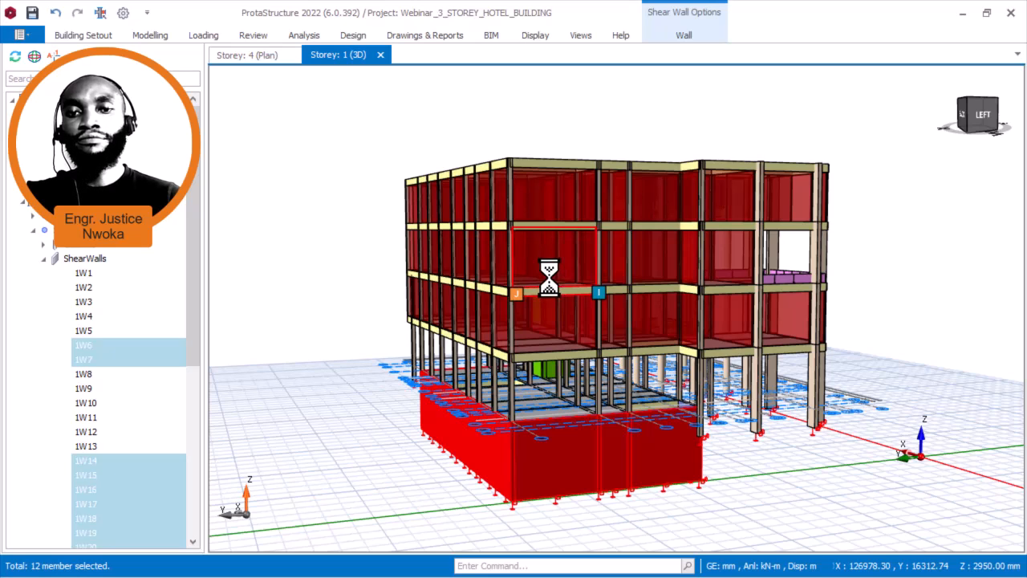
{"action": "scroll", "coordinate": [524, 453], "scroll_direction": "up", "scroll_amount": 4}
{"action": "scroll", "coordinate": [628, 425], "scroll_direction": "down", "scroll_amount": 2}
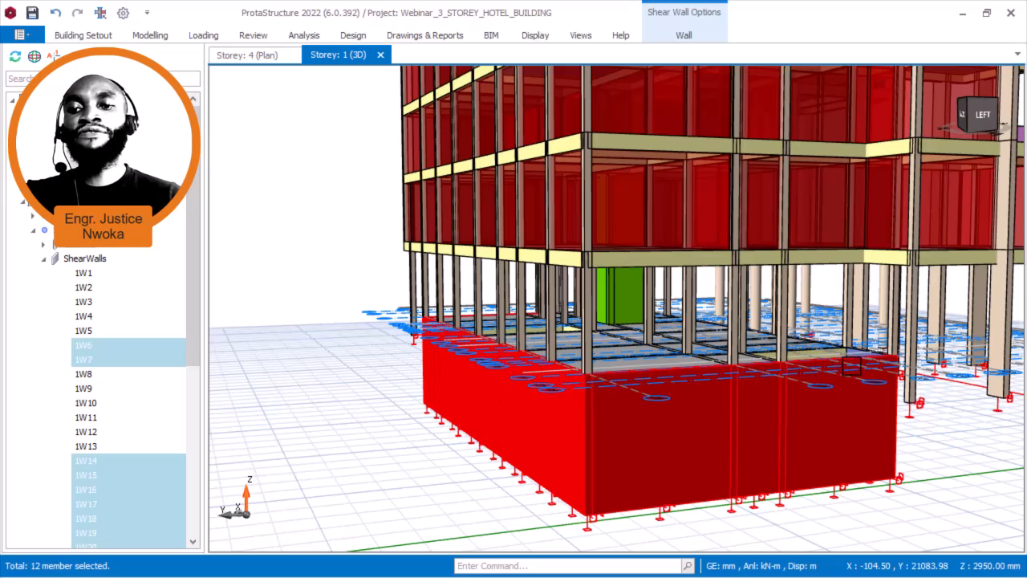
{"action": "scroll", "coordinate": [697, 407], "scroll_direction": "down", "scroll_amount": 2}
{"action": "key", "text": "Escape"}
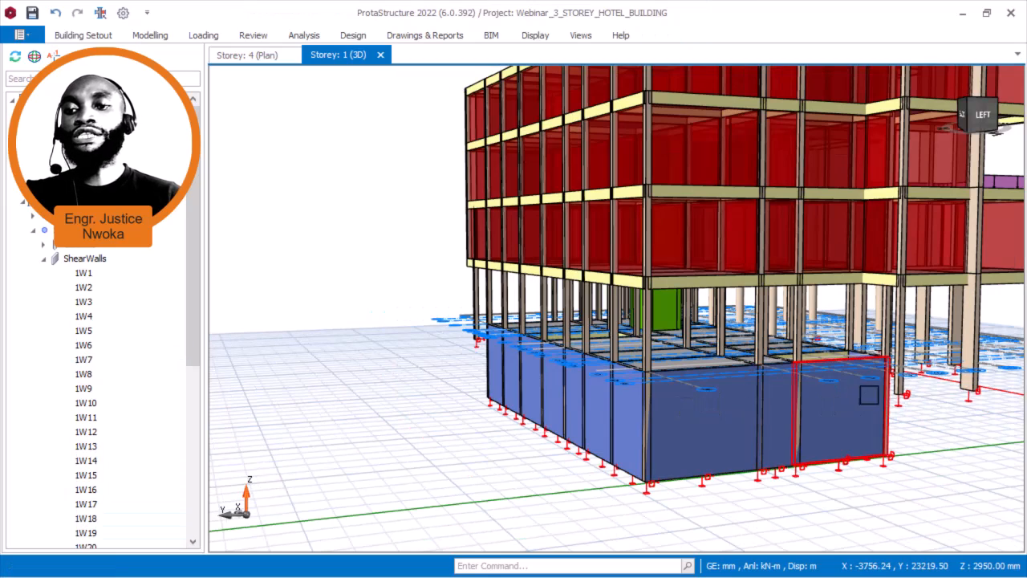
- Inspect the loads assigned to basement wall 1W7 on the building's right face, leaving them unedited
{"action": "middle_click_drag", "start_coordinate": [886, 408], "coordinate": [750, 425]}
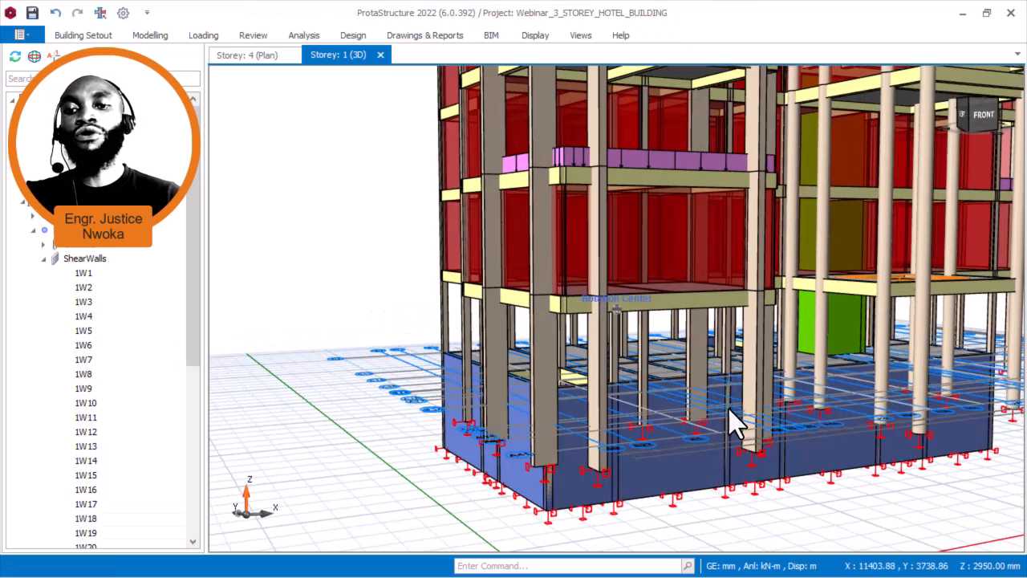
{"action": "middle_click_drag", "start_coordinate": [603, 398], "coordinate": [808, 427]}
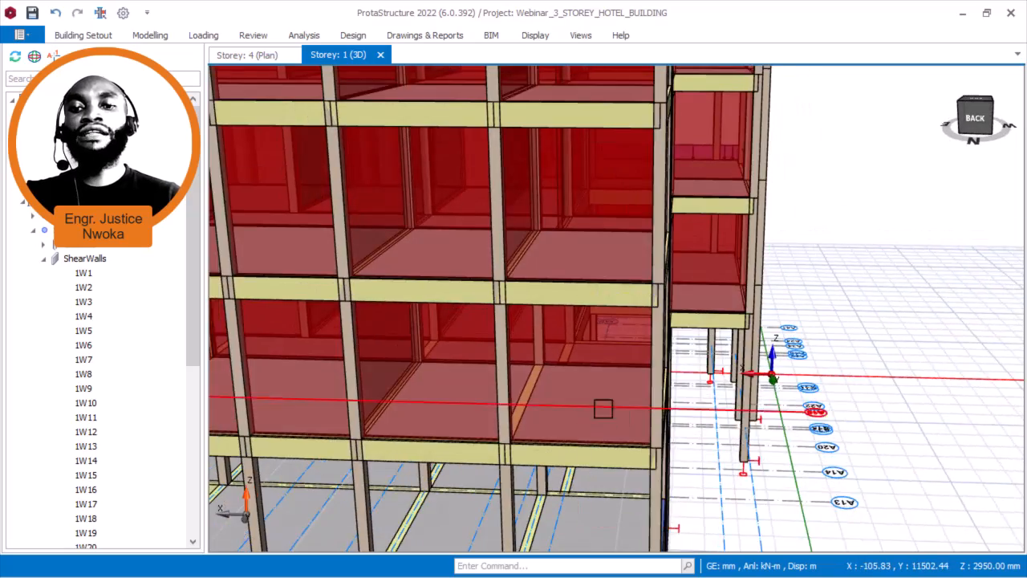
{"action": "scroll", "coordinate": [702, 374], "scroll_direction": "down", "scroll_amount": 5}
{"action": "middle_click_drag", "start_coordinate": [597, 374], "coordinate": [848, 324]}
{"action": "scroll", "coordinate": [624, 427], "scroll_direction": "up", "scroll_amount": 5}
{"action": "middle_click_drag", "start_coordinate": [603, 421], "coordinate": [691, 419]}
{"action": "scroll", "coordinate": [650, 419], "scroll_direction": "up", "scroll_amount": 5}
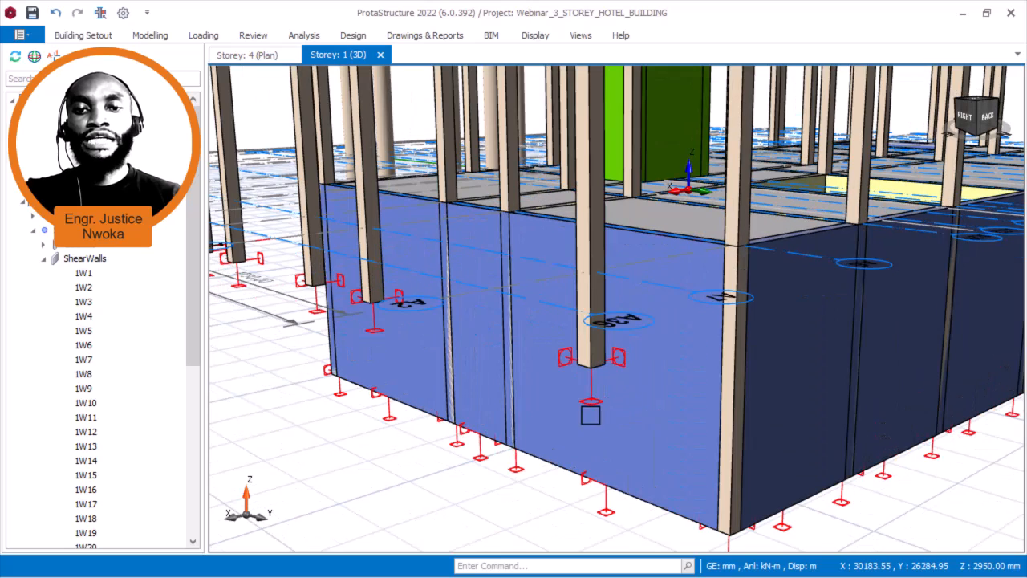
{"action": "mouse_move", "coordinate": [680, 412]}
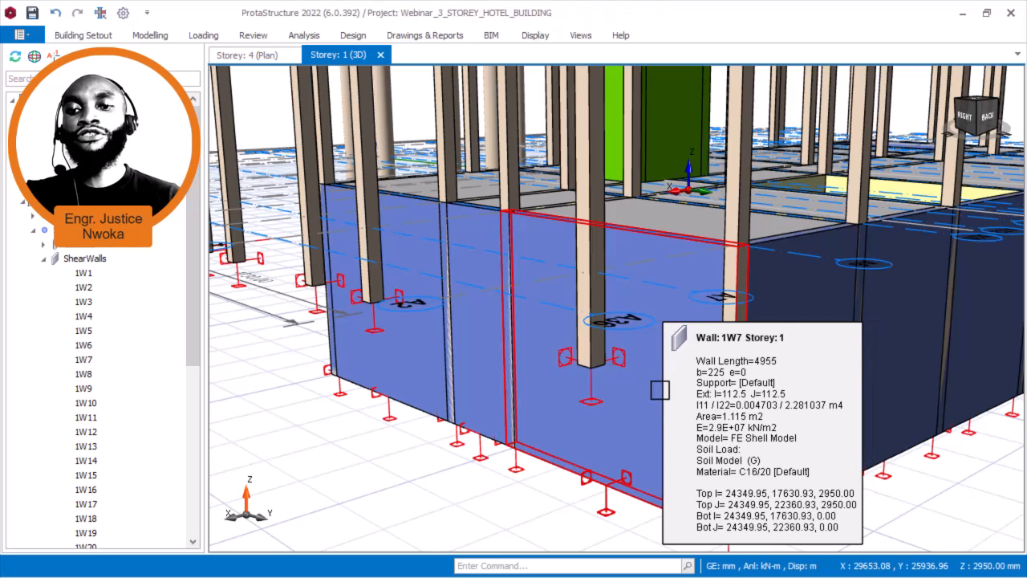
{"action": "left_click", "coordinate": [659, 390]}
{"action": "right_click", "coordinate": [655, 393]}
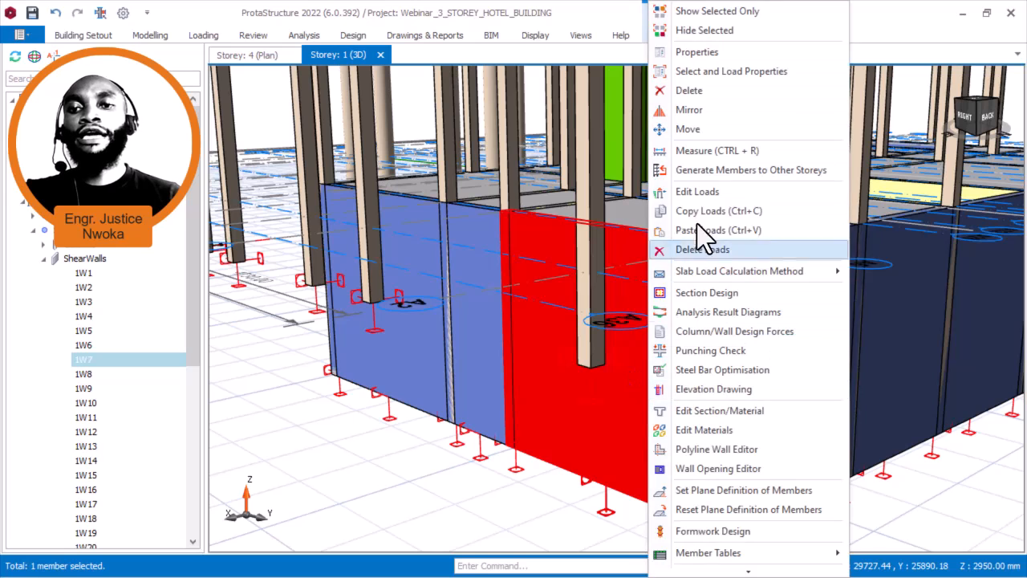
{"action": "left_click", "coordinate": [697, 192]}
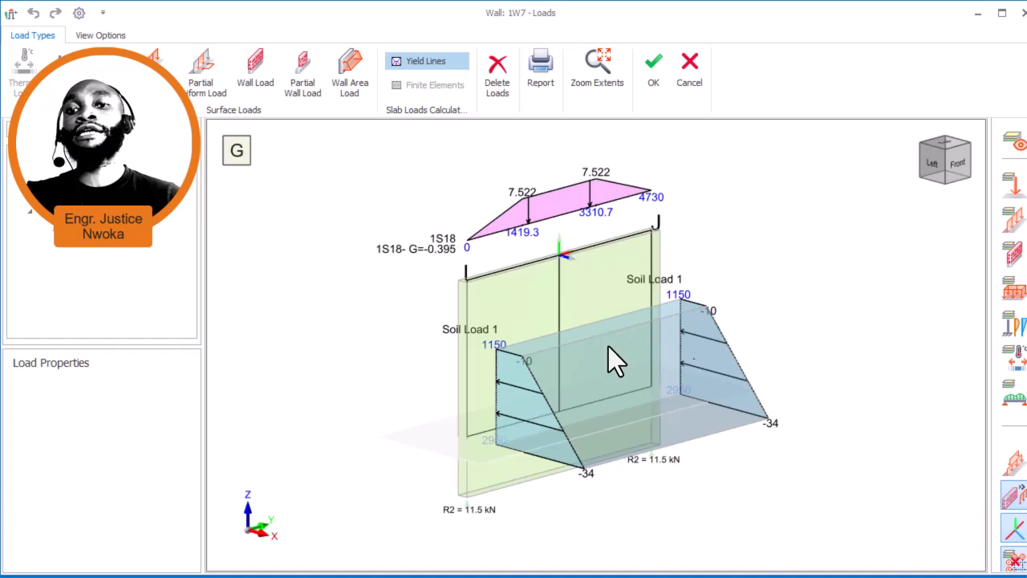
{"action": "left_click", "coordinate": [699, 74]}
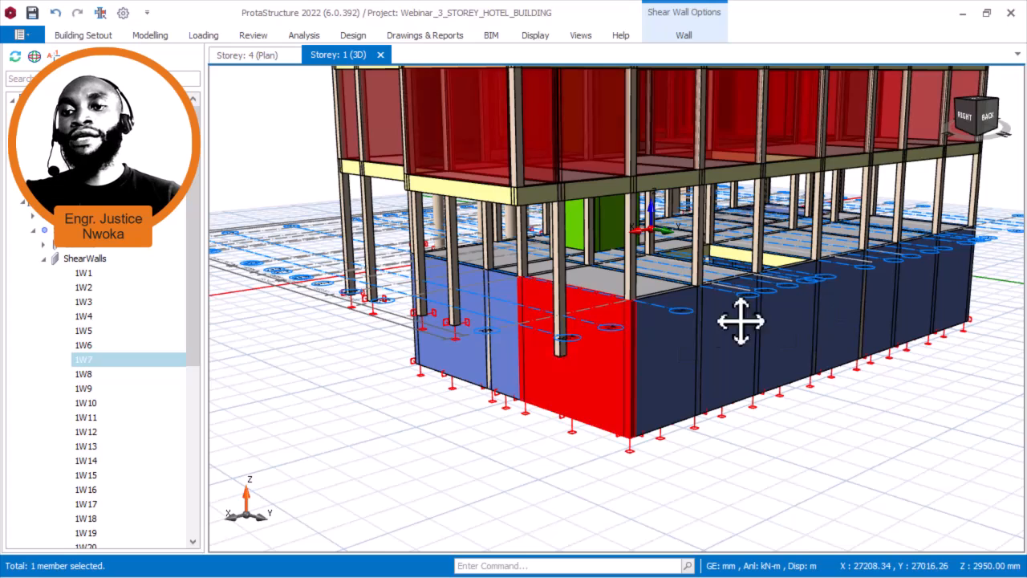
- Inspect the loads assigned to basement wall 1W18 on the building's back face, leaving them unedited
{"action": "scroll", "coordinate": [791, 318], "scroll_direction": "up", "scroll_amount": 5}
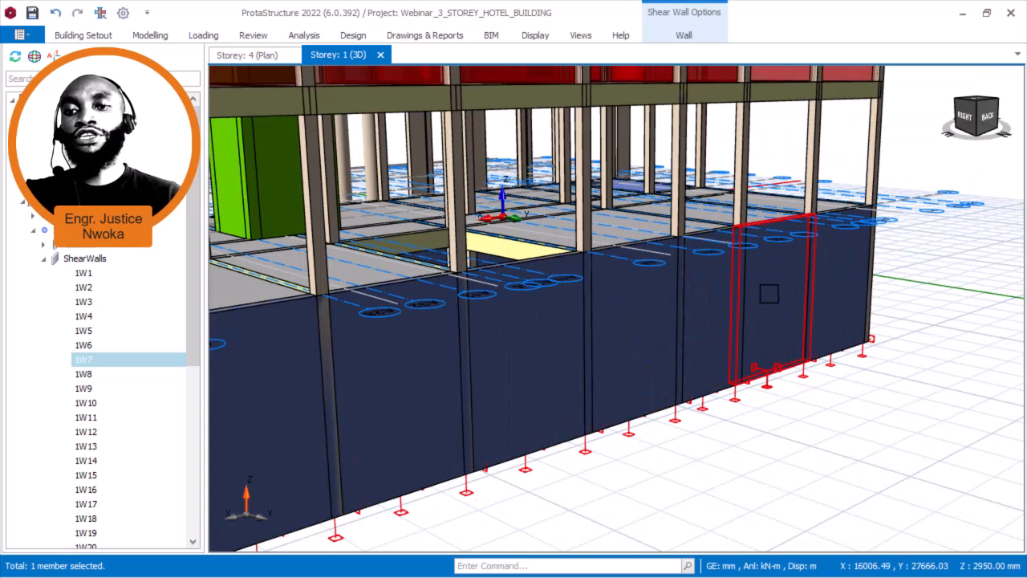
{"action": "left_click", "coordinate": [769, 294]}
{"action": "right_click", "coordinate": [773, 295]}
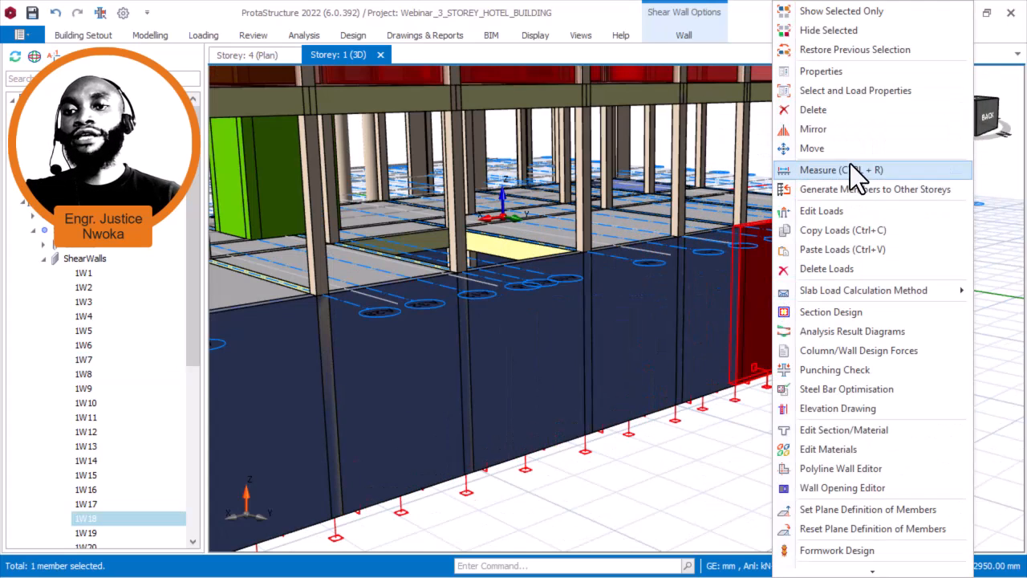
{"action": "left_click", "coordinate": [823, 211]}
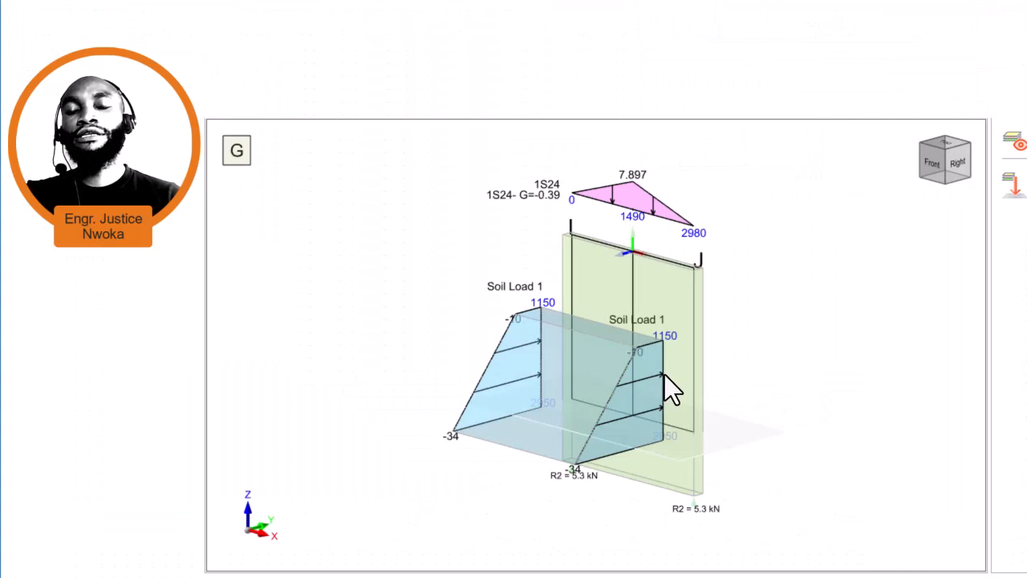
{"action": "left_click", "coordinate": [688, 72]}
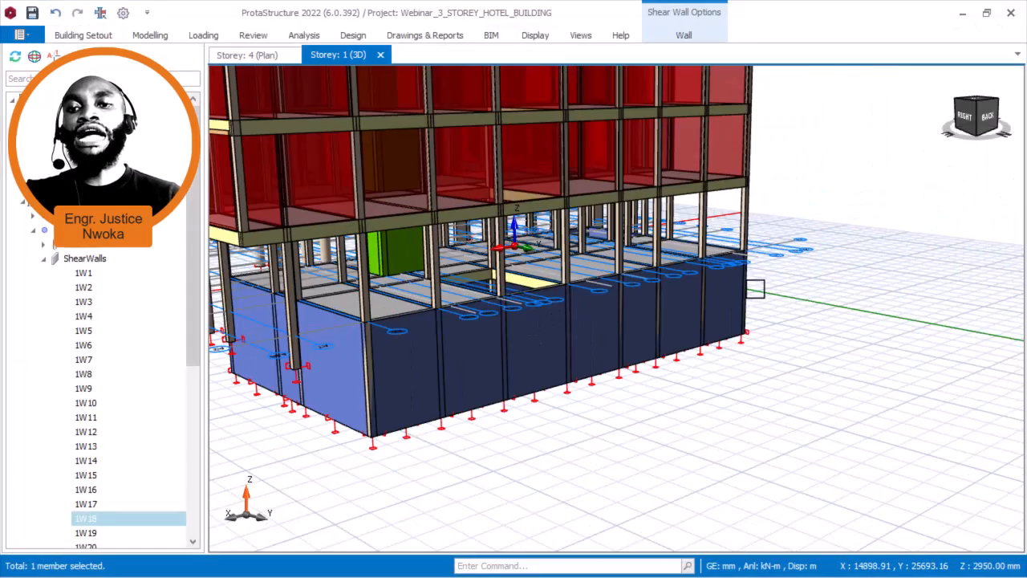
- Inspect the loads assigned to basement wall 1W12 on the building's front face, leaving them unedited
{"action": "middle_click_drag", "start_coordinate": [680, 298], "coordinate": [587, 297]}
{"action": "middle_click_drag", "start_coordinate": [878, 358], "coordinate": [594, 357]}
{"action": "middle_click_drag", "start_coordinate": [762, 353], "coordinate": [647, 332]}
{"action": "scroll", "coordinate": [729, 358], "scroll_direction": "up", "scroll_amount": 3}
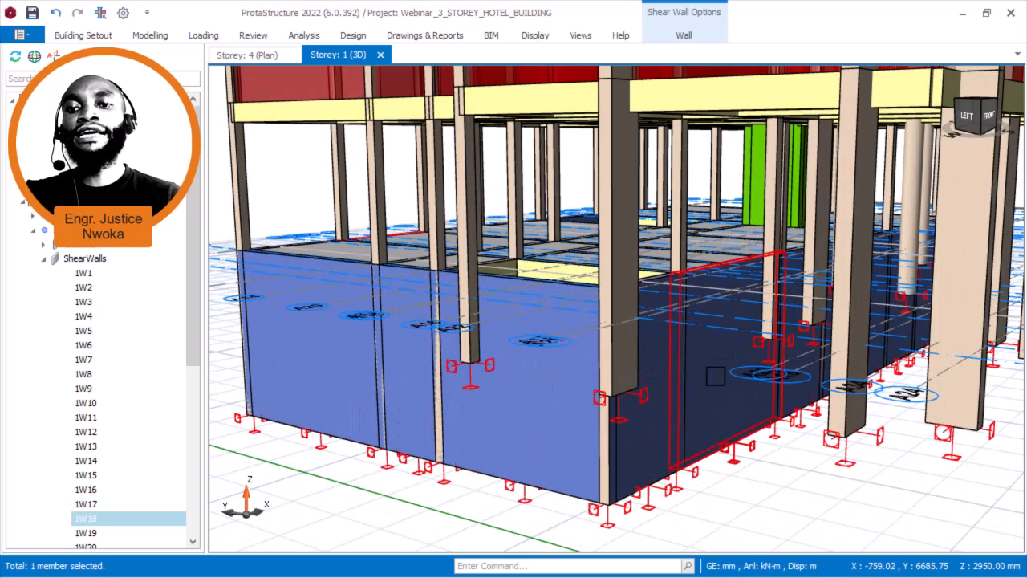
{"action": "left_click", "coordinate": [717, 375]}
{"action": "right_click", "coordinate": [717, 375]}
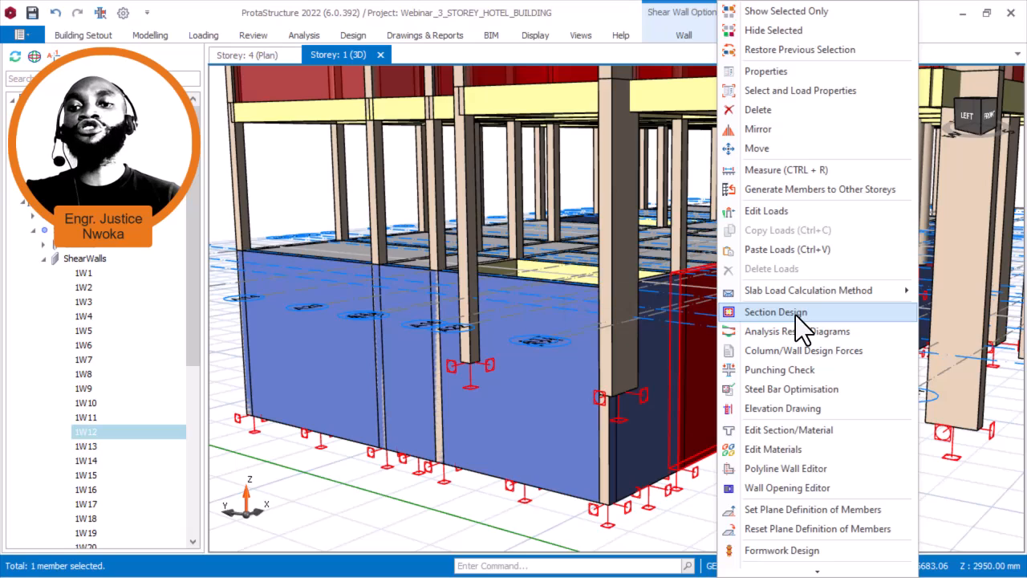
{"action": "left_click", "coordinate": [786, 212]}
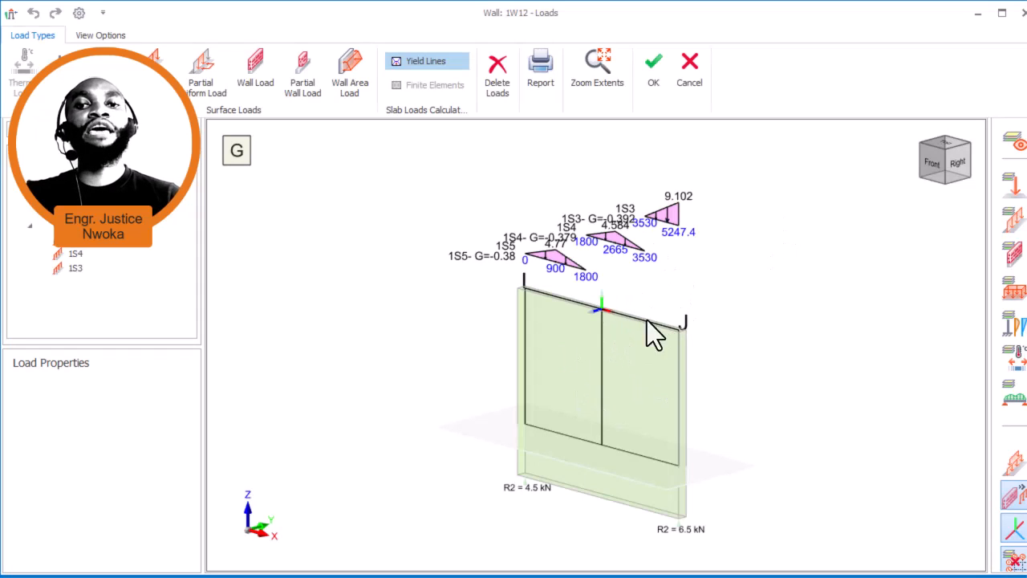
{"action": "left_click", "coordinate": [693, 80]}
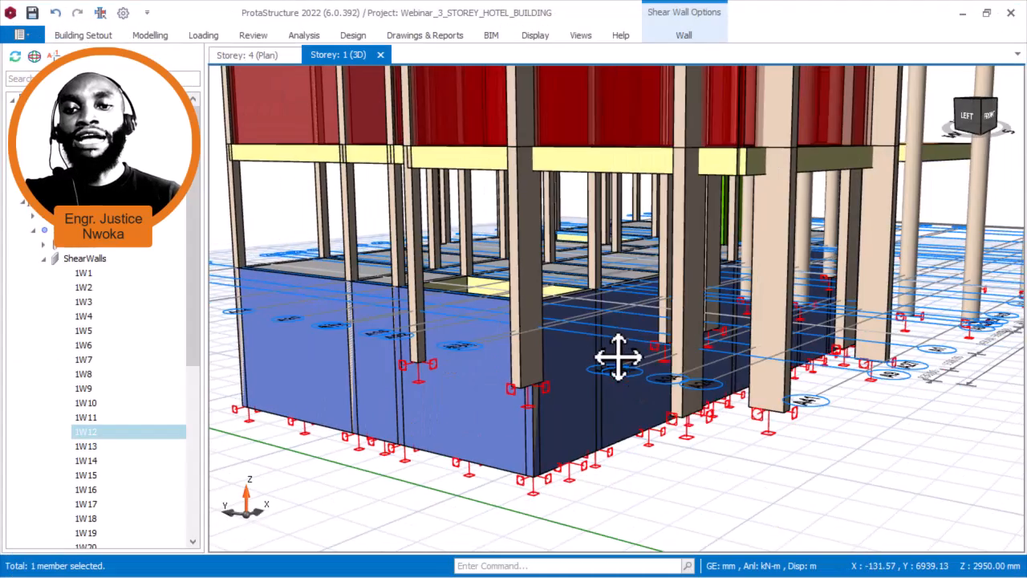
- Select the six basement walls 1W8 to 1W13 along the building's front face
{"action": "middle_click_drag", "start_coordinate": [622, 355], "coordinate": [596, 354], "text": "shift"}
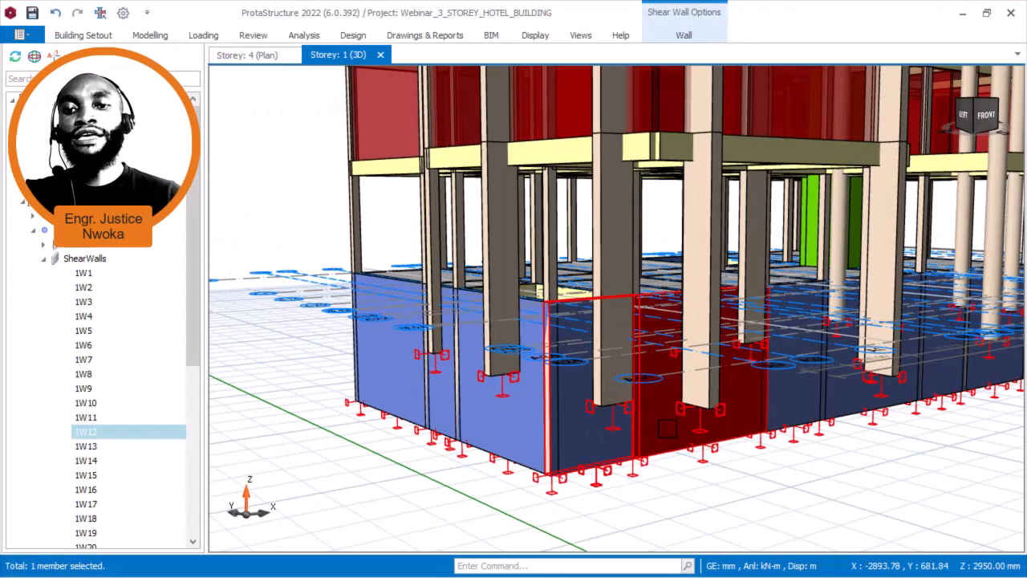
{"action": "left_click", "coordinate": [669, 422]}
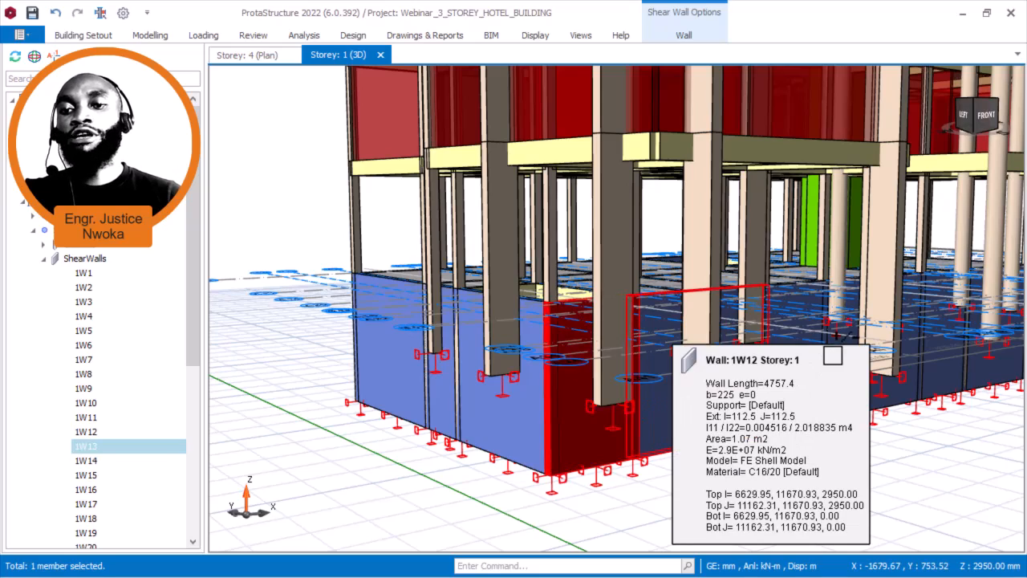
{"action": "left_click", "coordinate": [752, 363], "text": "ctrl"}
{"action": "middle_click_drag", "start_coordinate": [691, 365], "coordinate": [503, 384]}
{"action": "middle_click_drag", "start_coordinate": [676, 393], "coordinate": [644, 447], "text": "shift"}
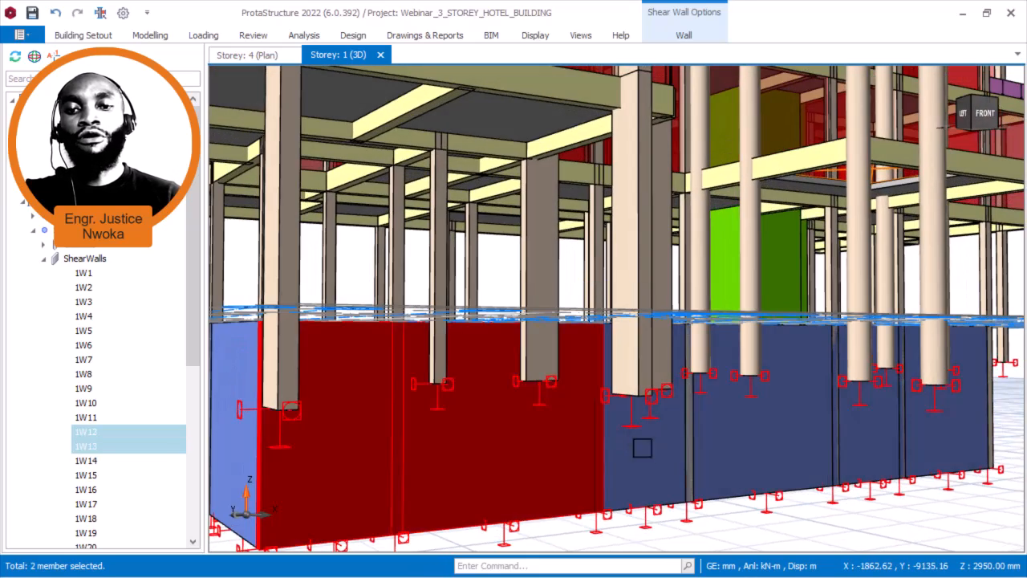
{"action": "left_click", "coordinate": [739, 453], "text": "ctrl"}
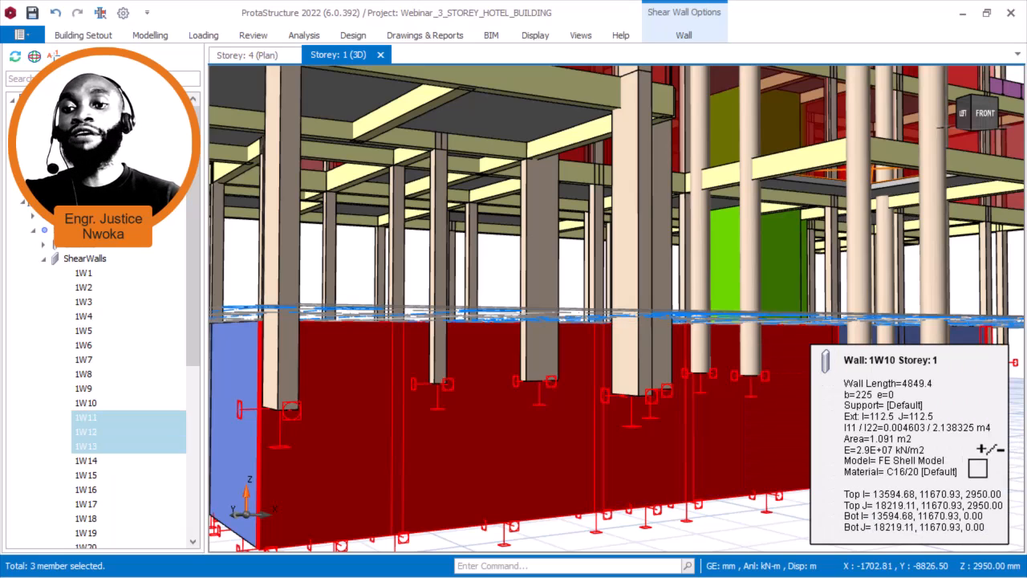
{"action": "left_click", "coordinate": [867, 459], "text": "ctrl"}
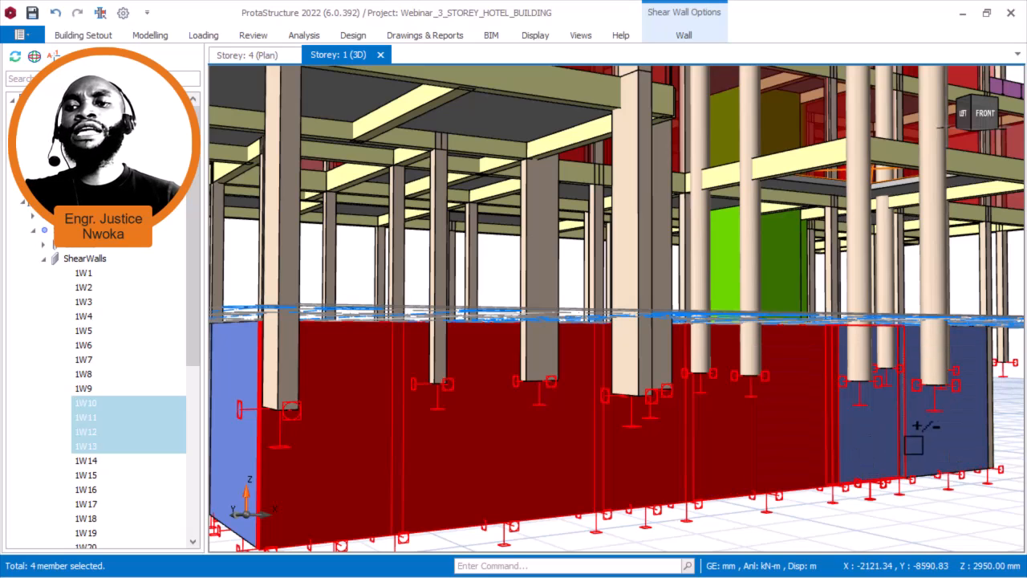
{"action": "left_click", "coordinate": [945, 422], "text": "ctrl"}
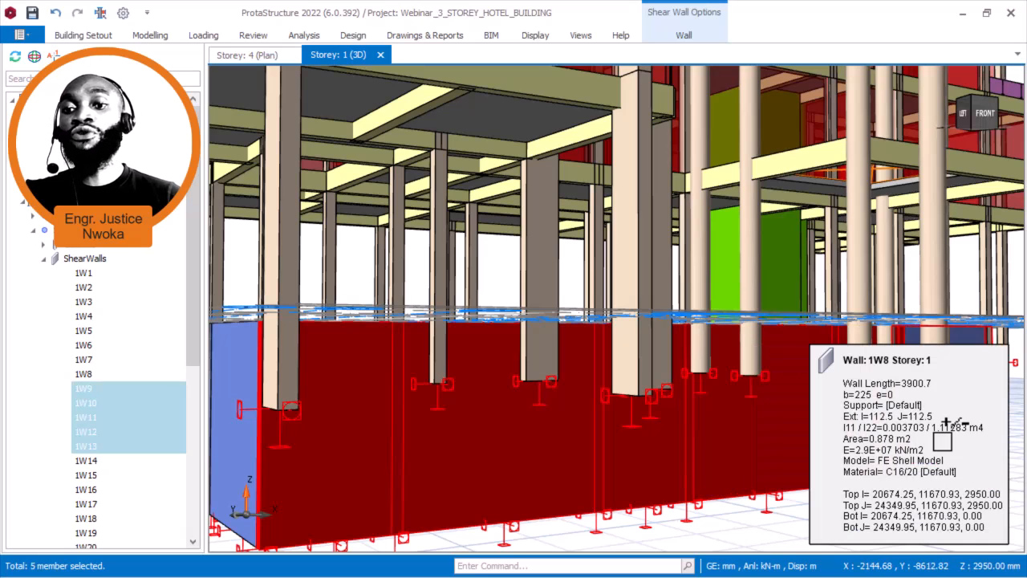
{"action": "left_click", "coordinate": [693, 383], "text": "ctrl"}
- Paste the copied soil load onto the six selected front basement walls and clear the selection
{"action": "middle_click_drag", "start_coordinate": [694, 383], "coordinate": [737, 414]}
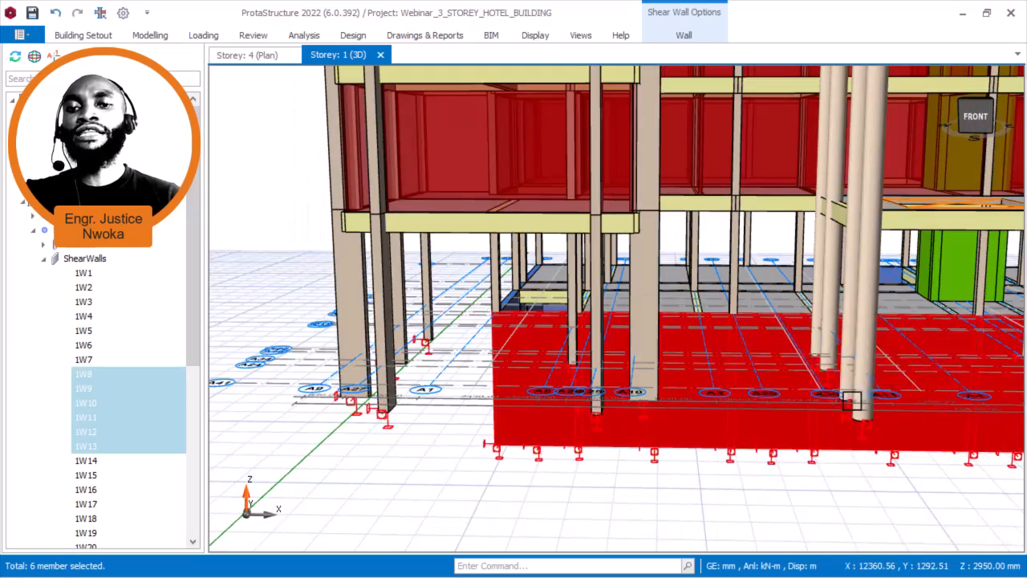
{"action": "middle_click_drag", "start_coordinate": [855, 400], "coordinate": [504, 370]}
{"action": "middle_click_drag", "start_coordinate": [886, 431], "coordinate": [826, 470]}
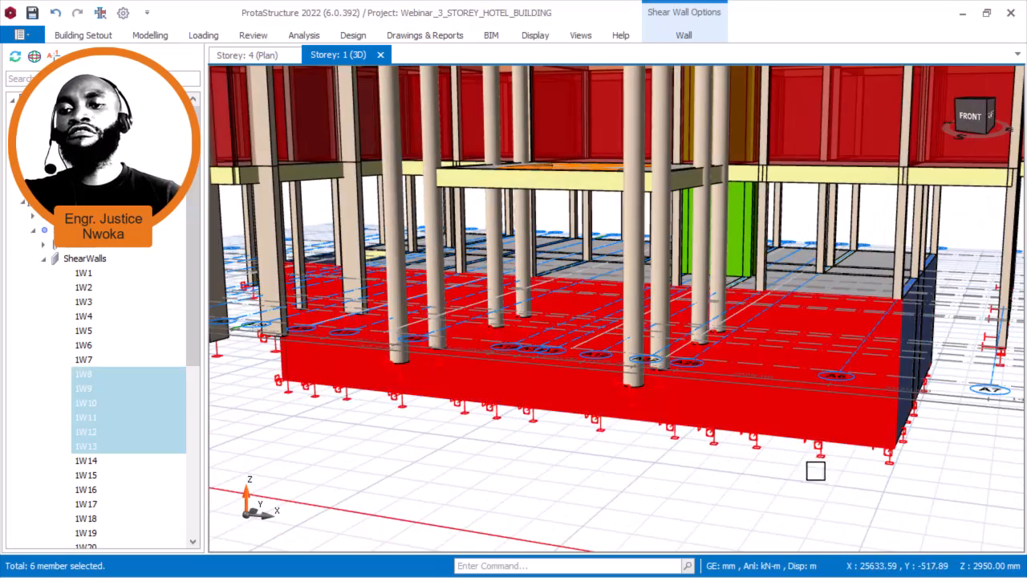
{"action": "right_click", "coordinate": [795, 489]}
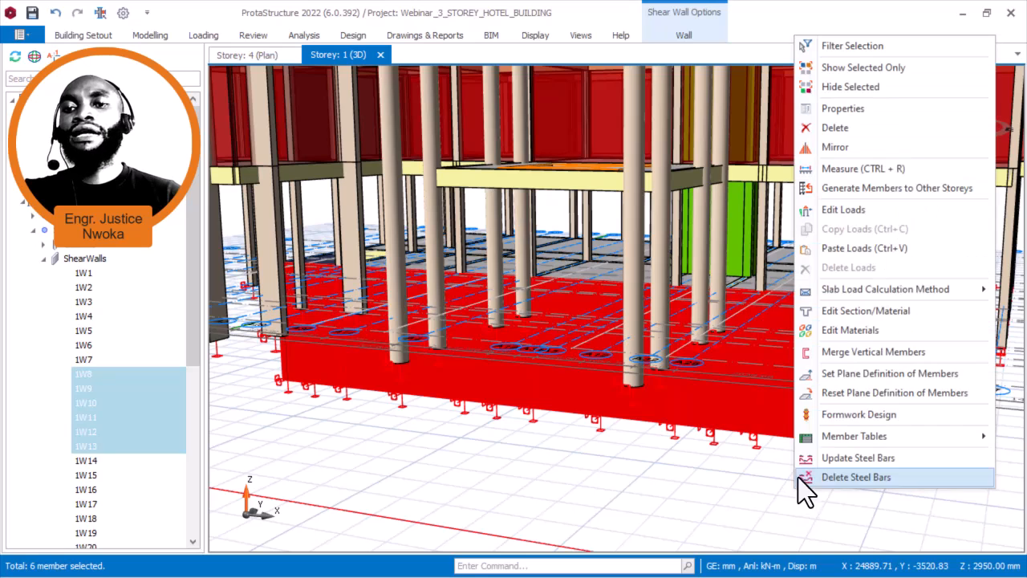
{"action": "left_click", "coordinate": [857, 250]}
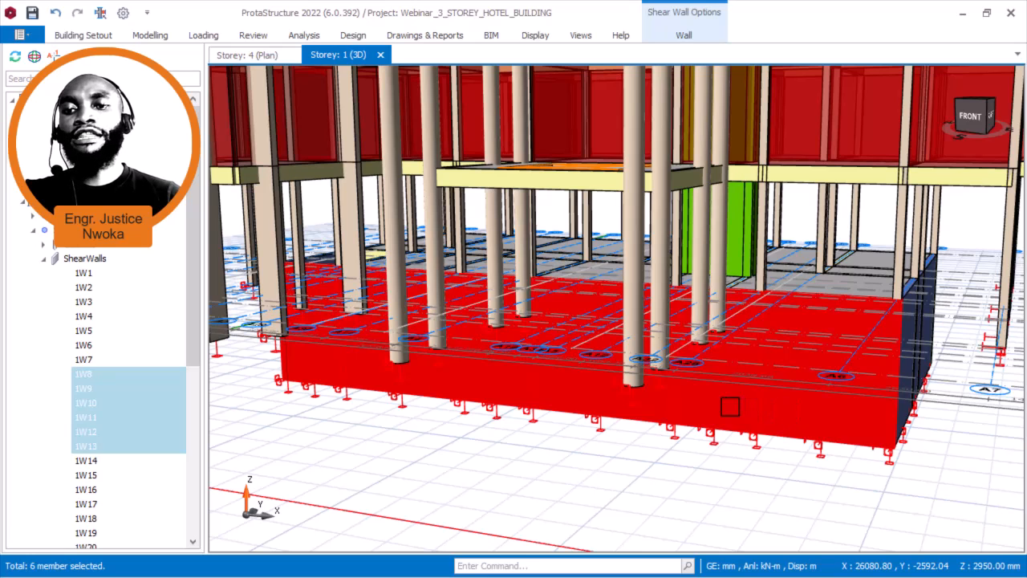
{"action": "key", "text": "Escape"}
- Check the pasted soil load on front basement wall 1W10 without editing its loads
{"action": "scroll", "coordinate": [732, 402], "scroll_direction": "up", "scroll_amount": 2}
{"action": "scroll", "coordinate": [750, 402], "scroll_direction": "down", "scroll_amount": 1}
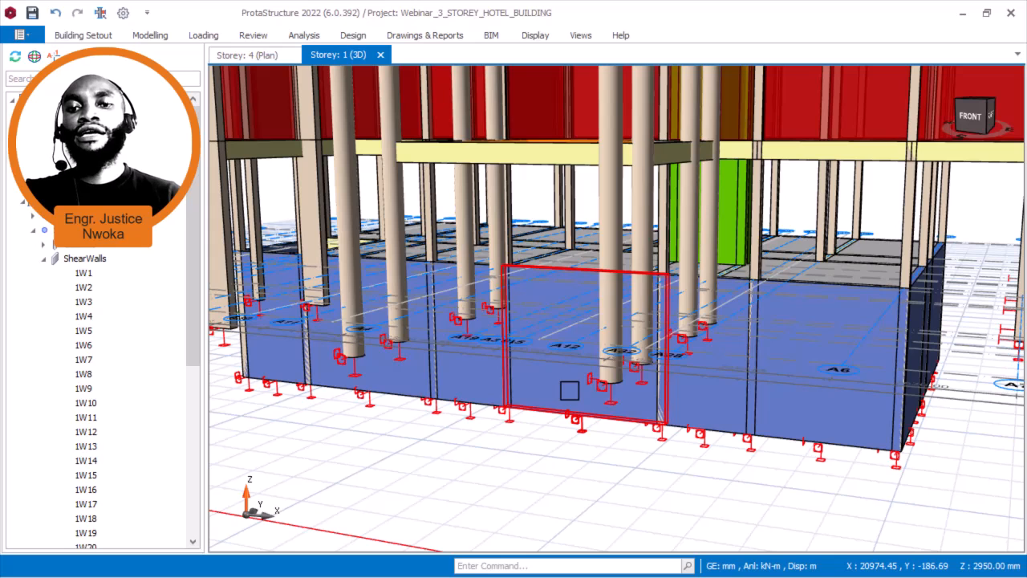
{"action": "right_click", "coordinate": [569, 390]}
{"action": "left_click", "coordinate": [625, 194]}
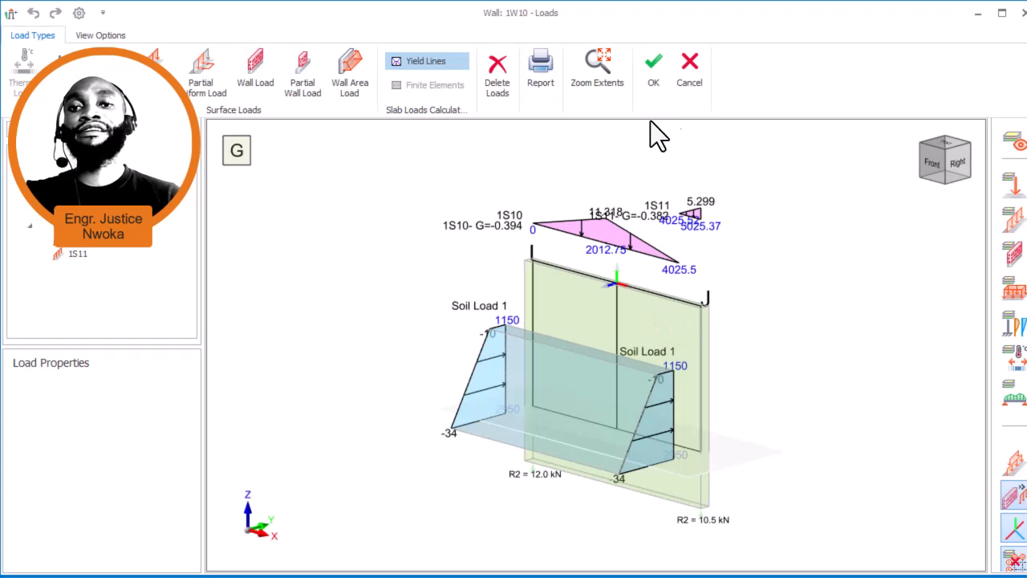
{"action": "left_click", "coordinate": [690, 80]}
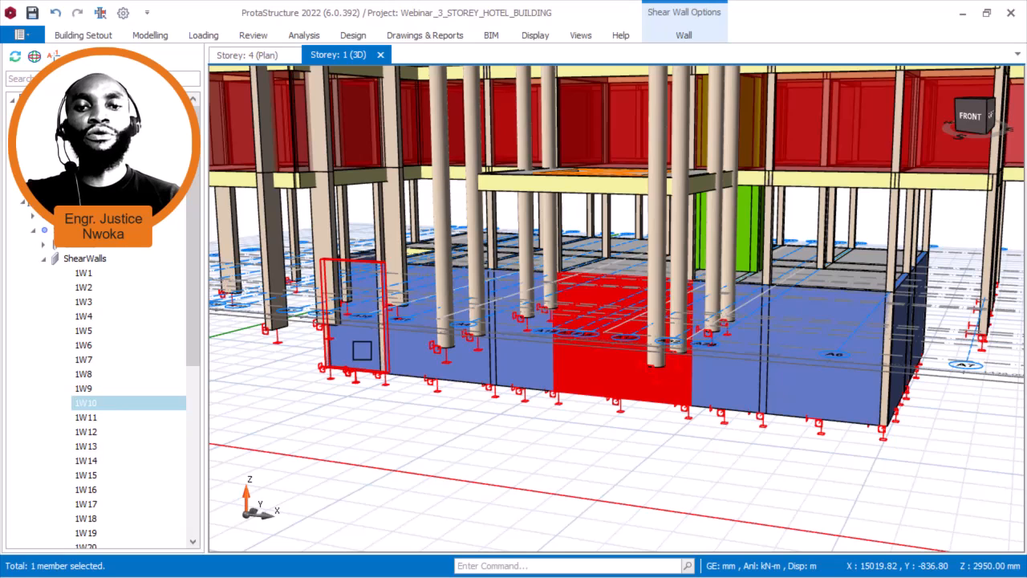
- Check the pasted soil load on front basement wall 1W13 without editing its loads
{"action": "left_click", "coordinate": [361, 350]}
{"action": "right_click", "coordinate": [362, 350]}
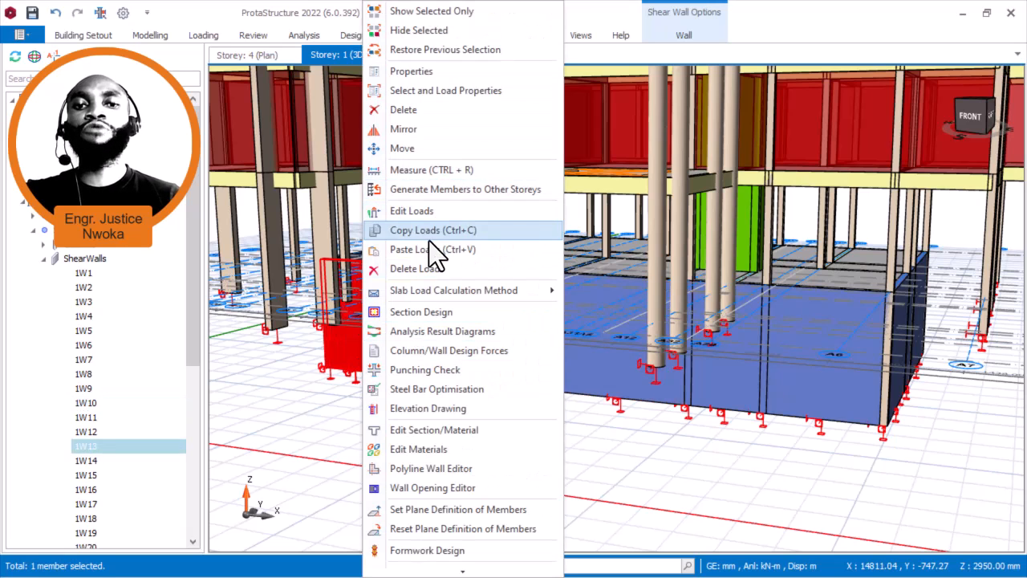
{"action": "left_click", "coordinate": [437, 212]}
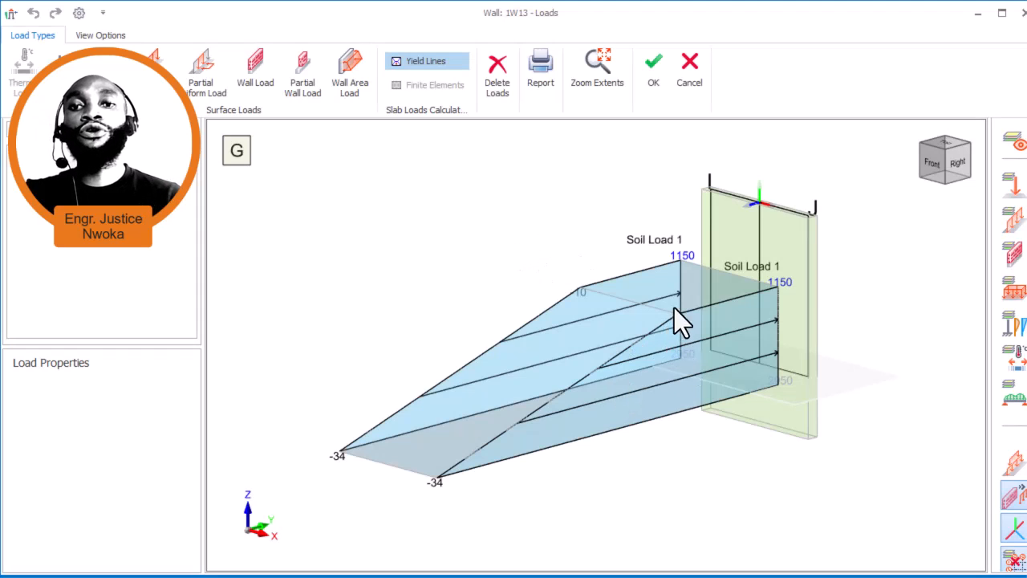
{"action": "left_click", "coordinate": [701, 70]}
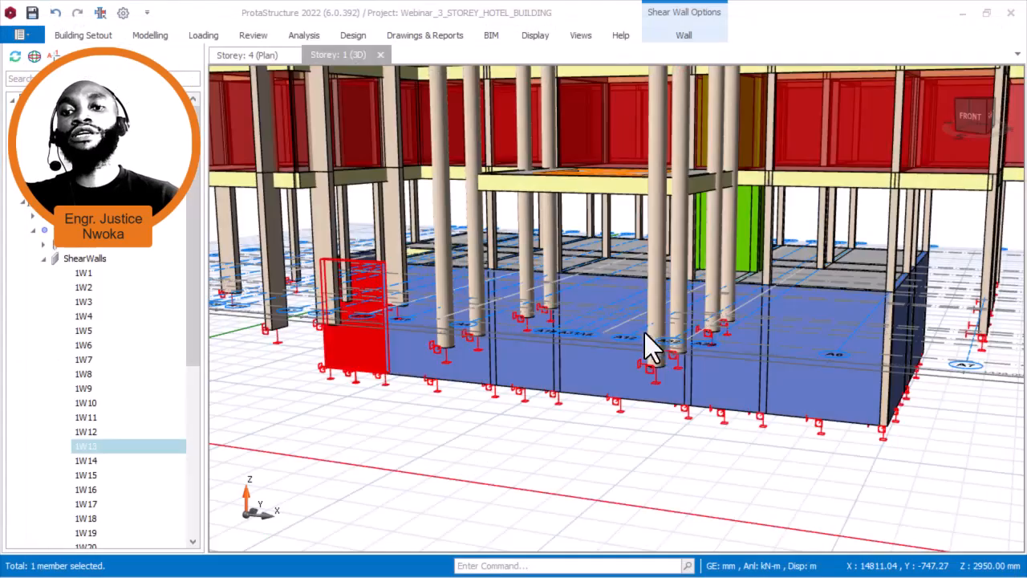
{"action": "scroll", "coordinate": [650, 349], "scroll_direction": "down", "scroll_amount": 2}
{"action": "scroll", "coordinate": [634, 325], "scroll_direction": "up", "scroll_amount": 3}
{"action": "scroll", "coordinate": [703, 379], "scroll_direction": "up", "scroll_amount": 1}
{"action": "middle_click_drag", "start_coordinate": [763, 394], "coordinate": [704, 414]}
{"action": "scroll", "coordinate": [708, 392], "scroll_direction": "down", "scroll_amount": 2}
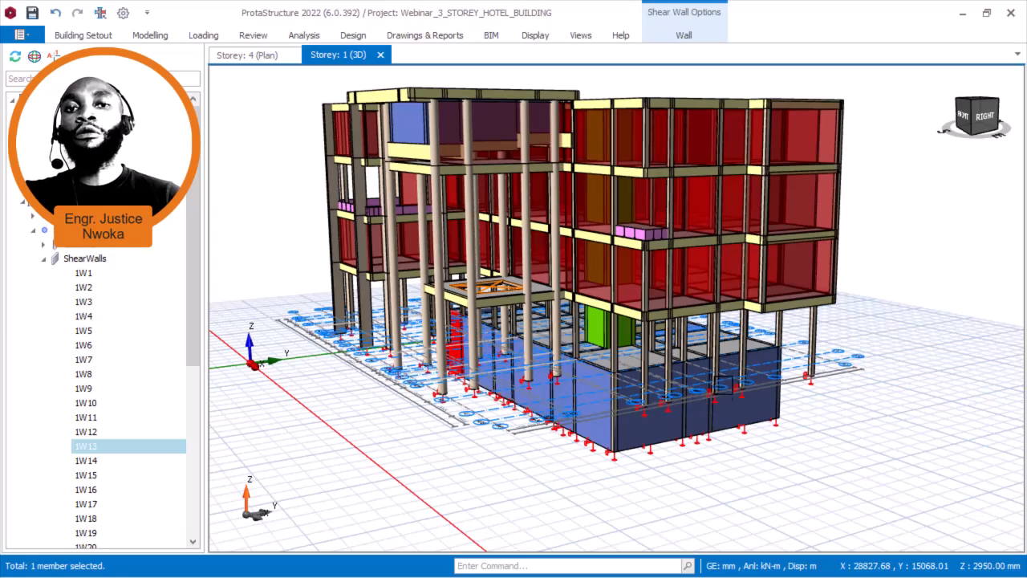
- Clear the wall selection and make storey St: 5 (+16.10m) the active storey around the rooftop pool
{"action": "middle_click_drag", "start_coordinate": [723, 383], "coordinate": [720, 427]}
{"action": "key", "text": "Escape"}
{"action": "middle_click_drag", "start_coordinate": [580, 245], "coordinate": [591, 298], "text": "shift"}
{"action": "scroll", "coordinate": [458, 164], "scroll_direction": "up", "scroll_amount": 5}
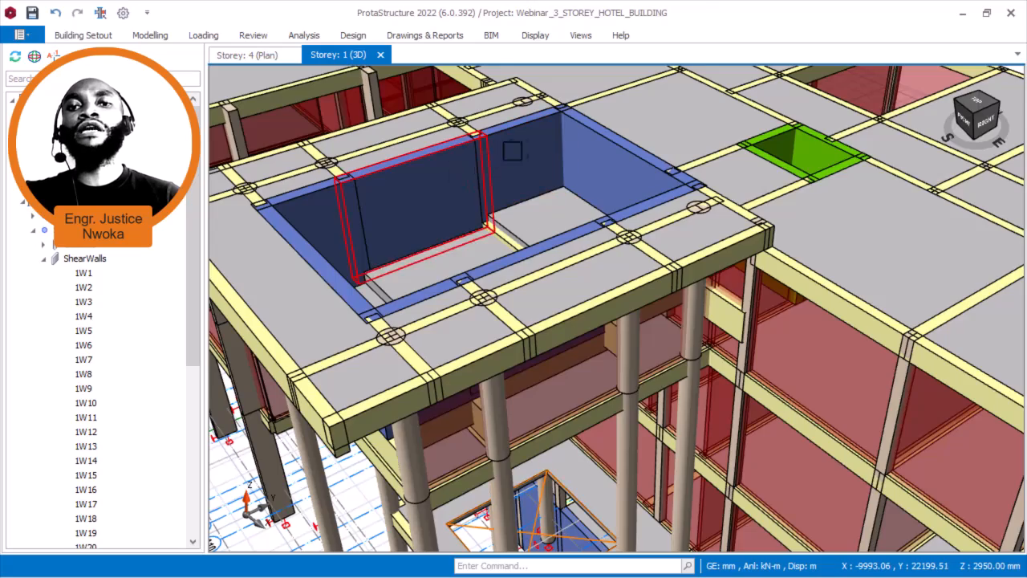
{"action": "scroll", "coordinate": [505, 154], "scroll_direction": "up", "scroll_amount": 3}
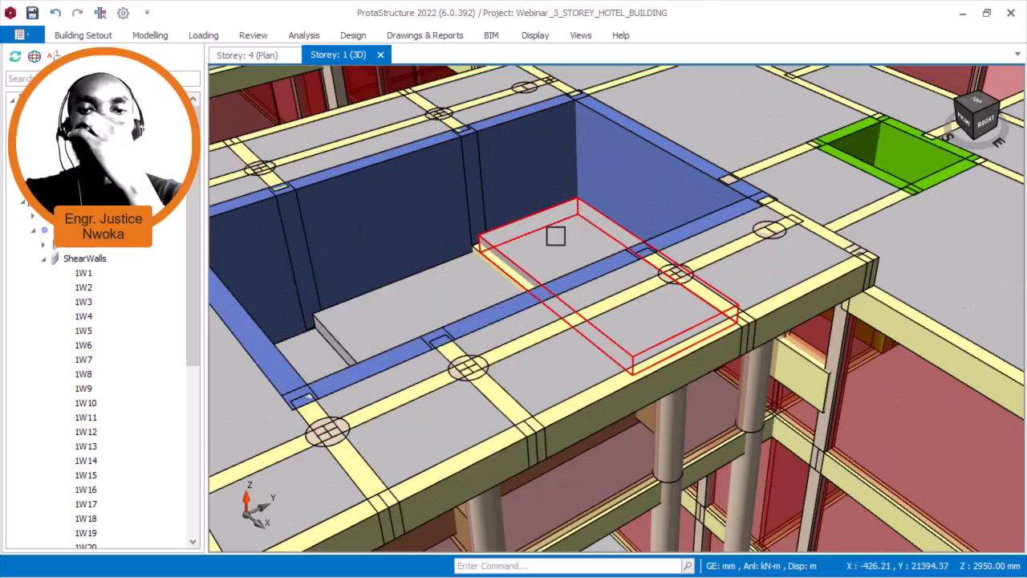
{"action": "mouse_move", "coordinate": [534, 273]}
{"action": "middle_mouse_down", "text": "shift"}
{"action": "mouse_move", "coordinate": [595, 294]}
{"action": "mouse_move", "coordinate": [642, 259]}
{"action": "mouse_move", "coordinate": [367, 300]}
{"action": "middle_mouse_up", "text": "shift"}
{"action": "scroll", "coordinate": [615, 259], "scroll_direction": "down", "scroll_amount": 3}
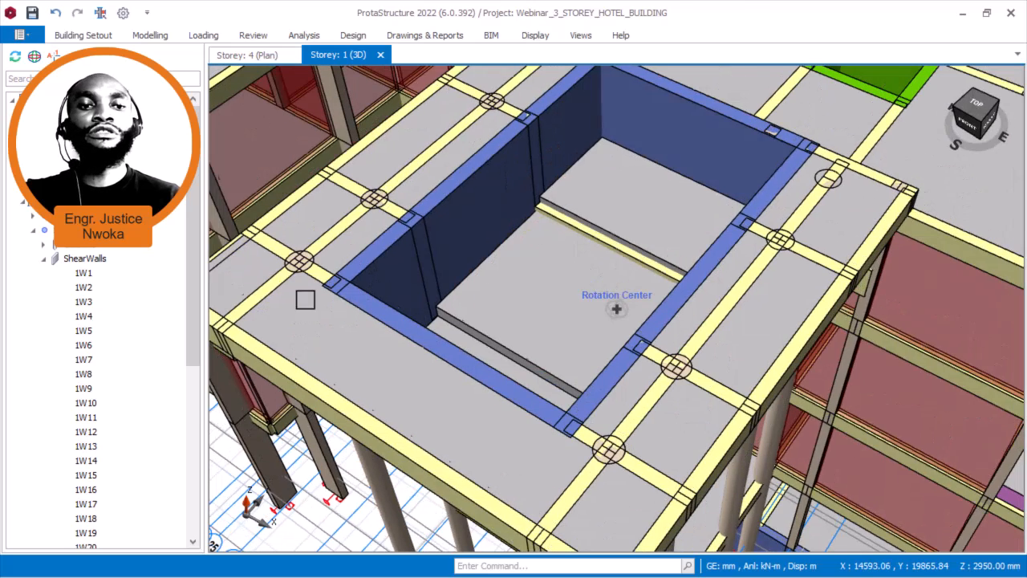
{"action": "left_click_drag", "start_coordinate": [194, 237], "coordinate": [203, 471]}
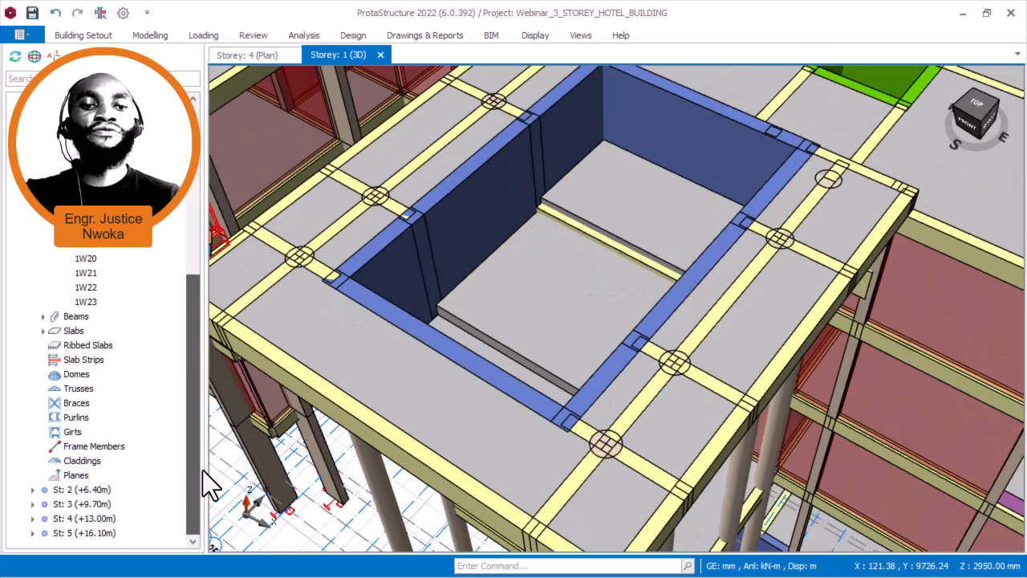
{"action": "left_click", "coordinate": [95, 531]}
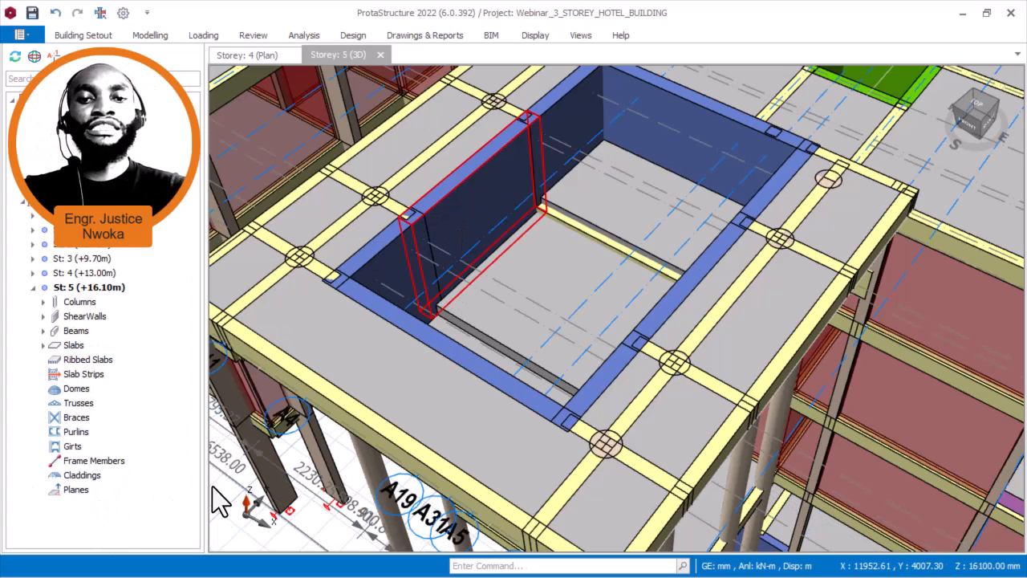
- Review the general properties and loads of the middle pool floor slab 5S39 without changes, and check neighbouring slab 5S38
{"action": "middle_click_drag", "start_coordinate": [601, 232], "coordinate": [557, 245]}
{"action": "scroll", "coordinate": [557, 245], "scroll_direction": "up", "scroll_amount": 3}
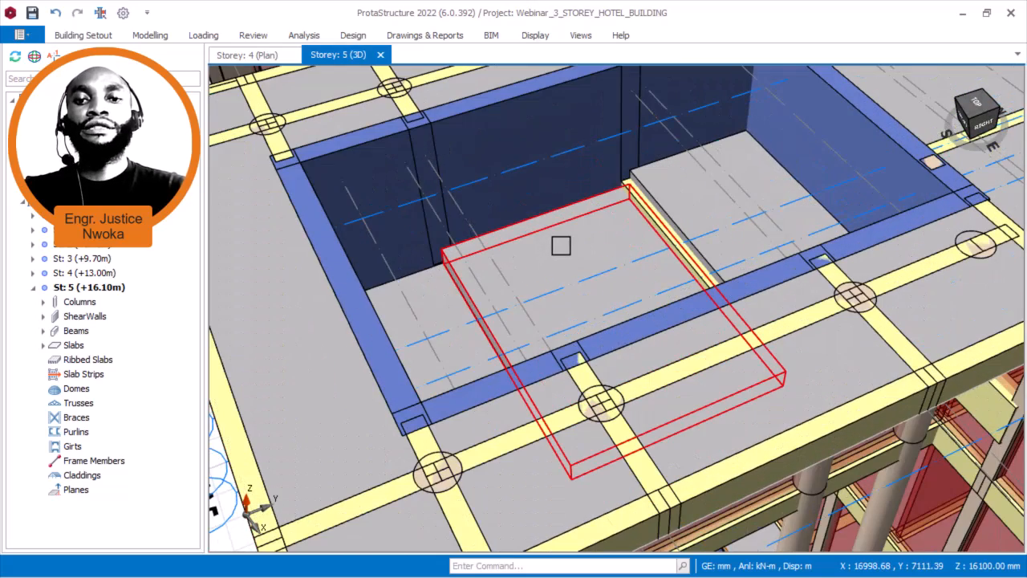
{"action": "mouse_move", "coordinate": [562, 245]}
{"action": "left_click", "coordinate": [627, 359]}
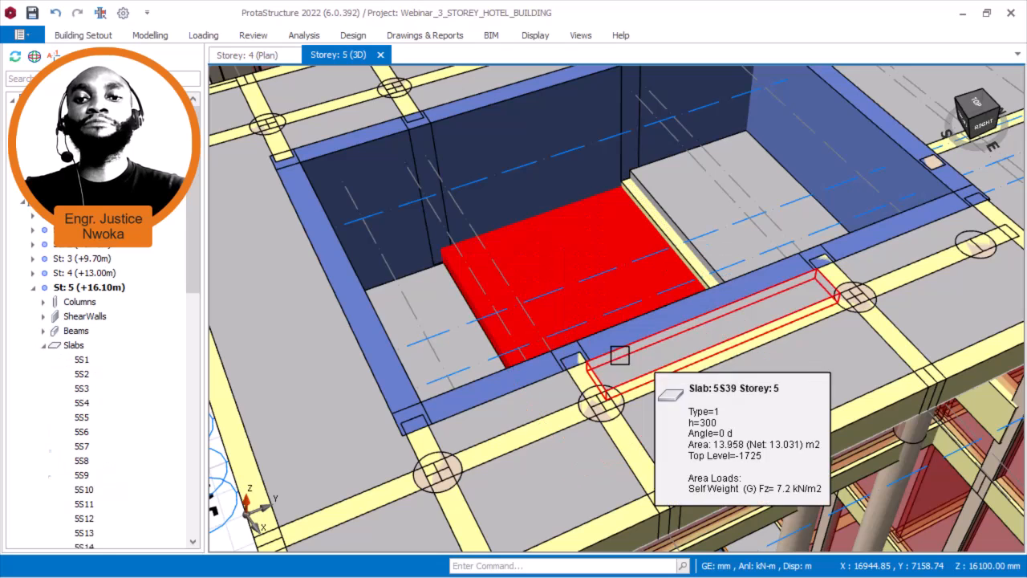
{"action": "right_click", "coordinate": [567, 229]}
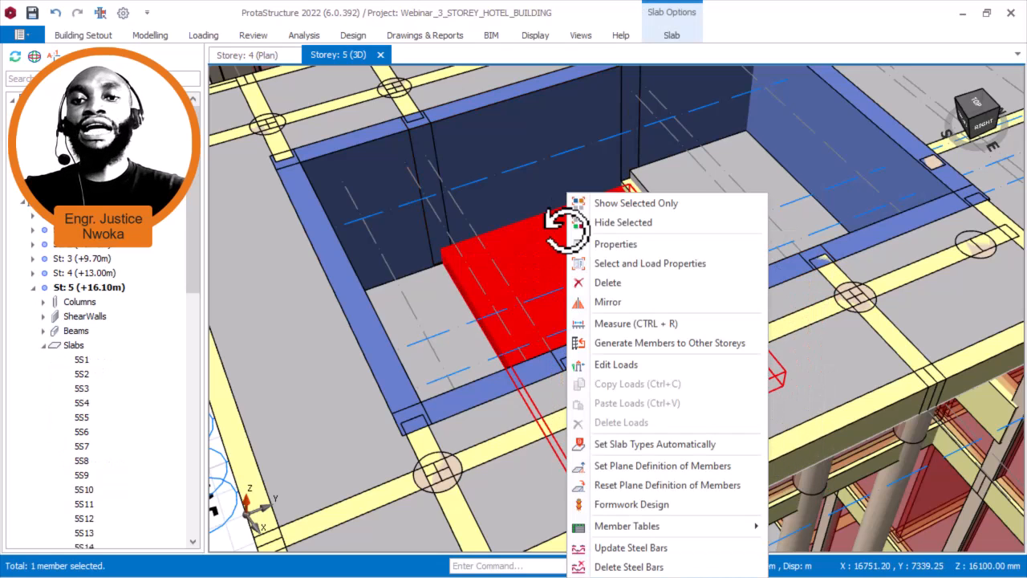
{"action": "left_click", "coordinate": [646, 262]}
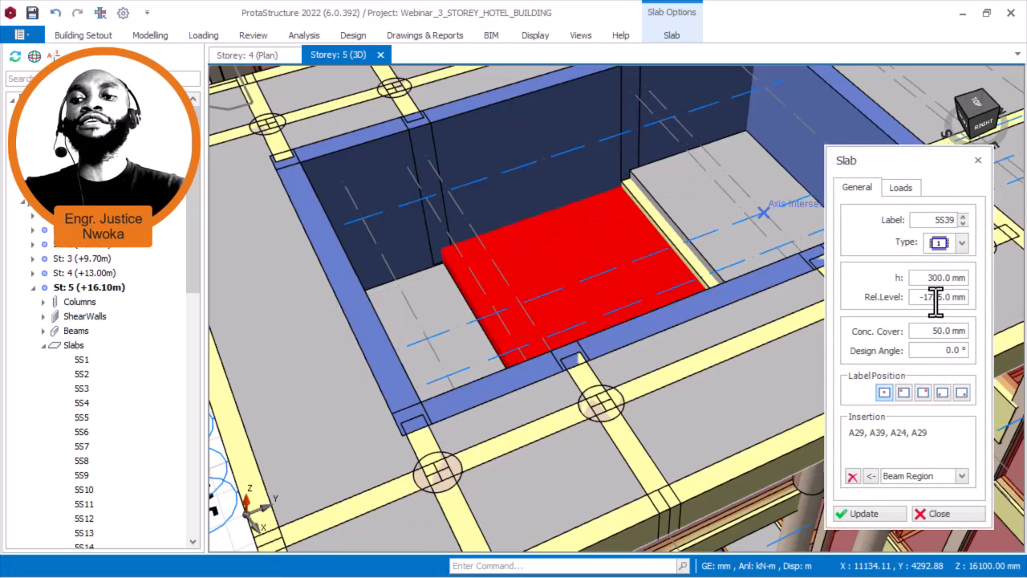
{"action": "left_click", "coordinate": [900, 189]}
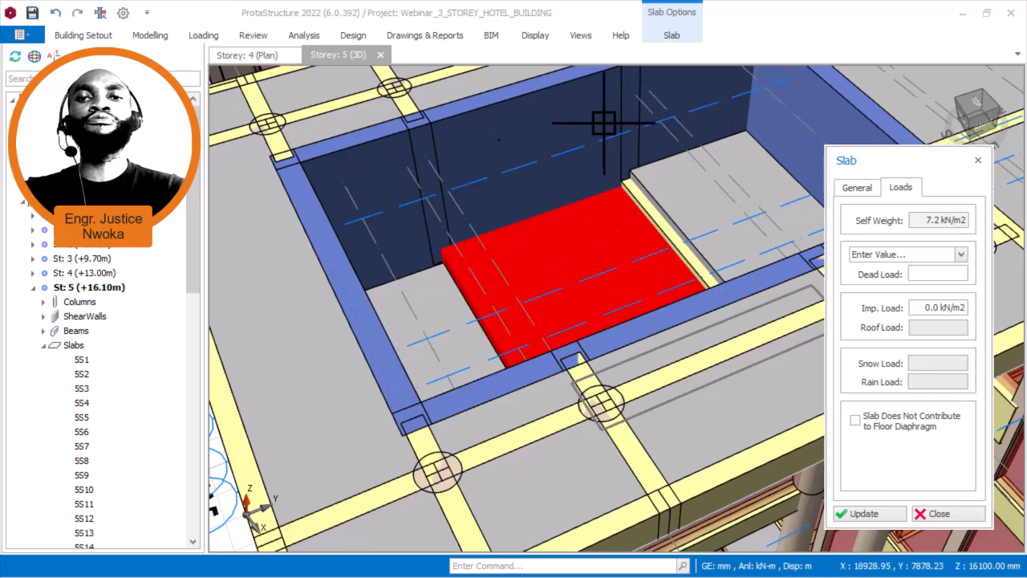
{"action": "left_click", "coordinate": [978, 162]}
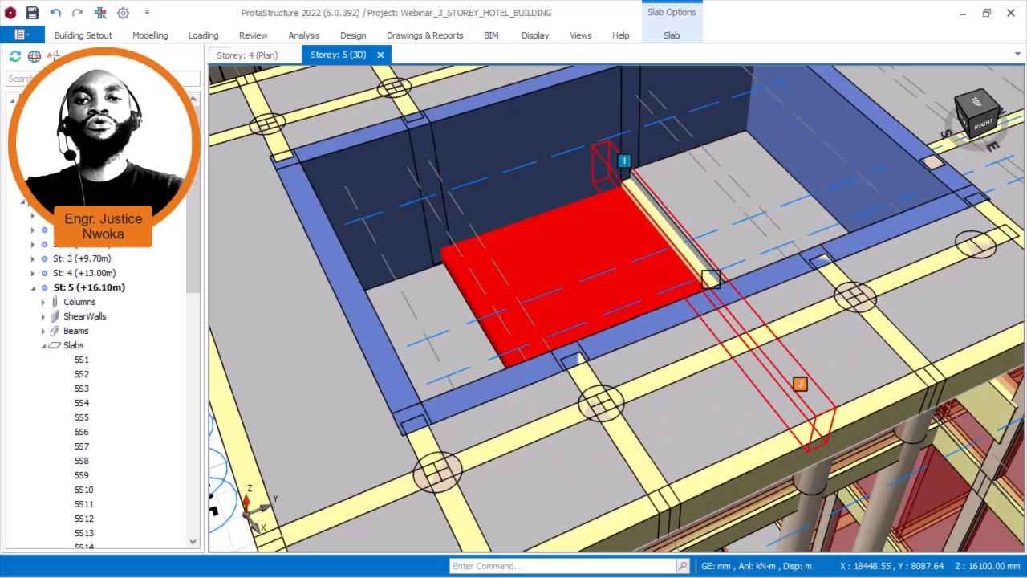
{"action": "scroll", "coordinate": [718, 231], "scroll_direction": "down", "scroll_amount": 1}
{"action": "mouse_move", "coordinate": [711, 231]}
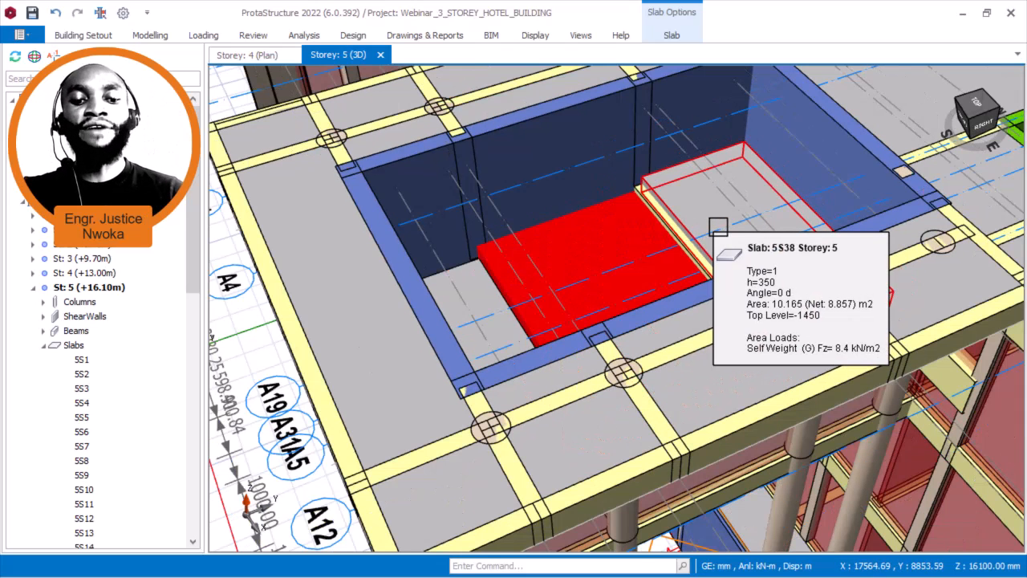
- Switch to Photos, examine the rooftop swimming pool in the rendered image C.jpg, and return to the structural model
{"action": "key", "text": "super"}
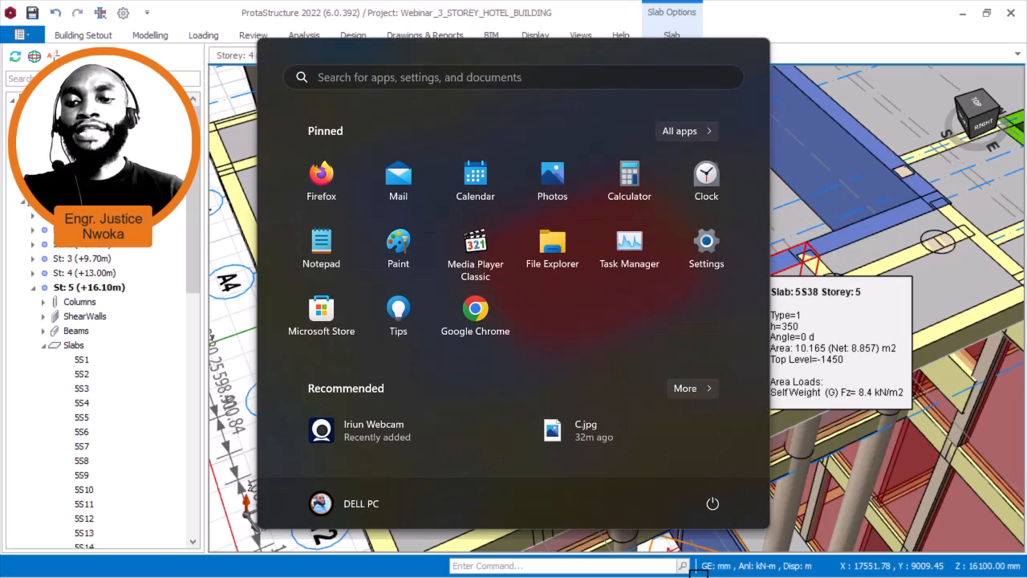
{"action": "mouse_move", "coordinate": [716, 563]}
{"action": "left_click", "coordinate": [676, 476]}
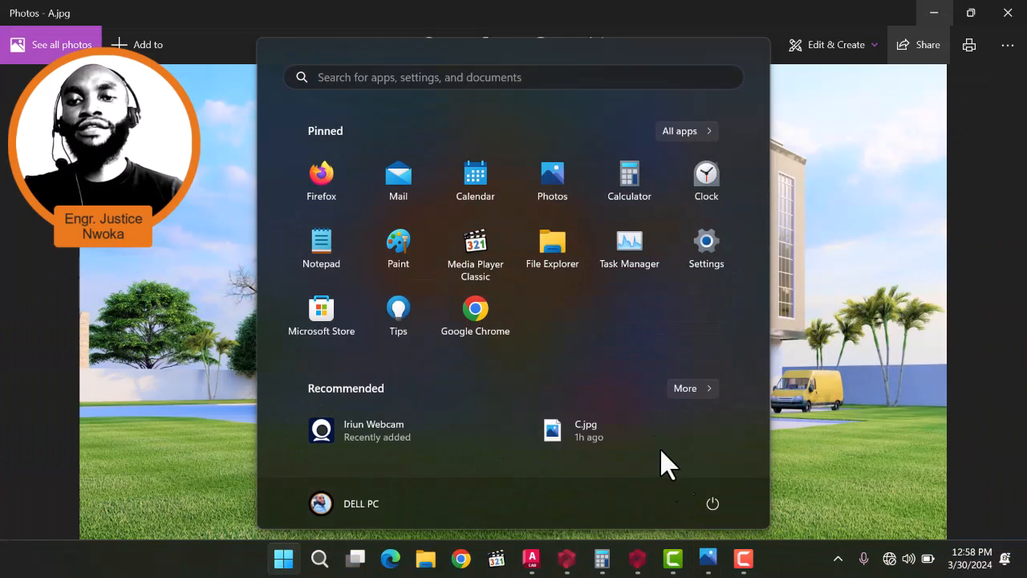
{"action": "left_click", "coordinate": [909, 170]}
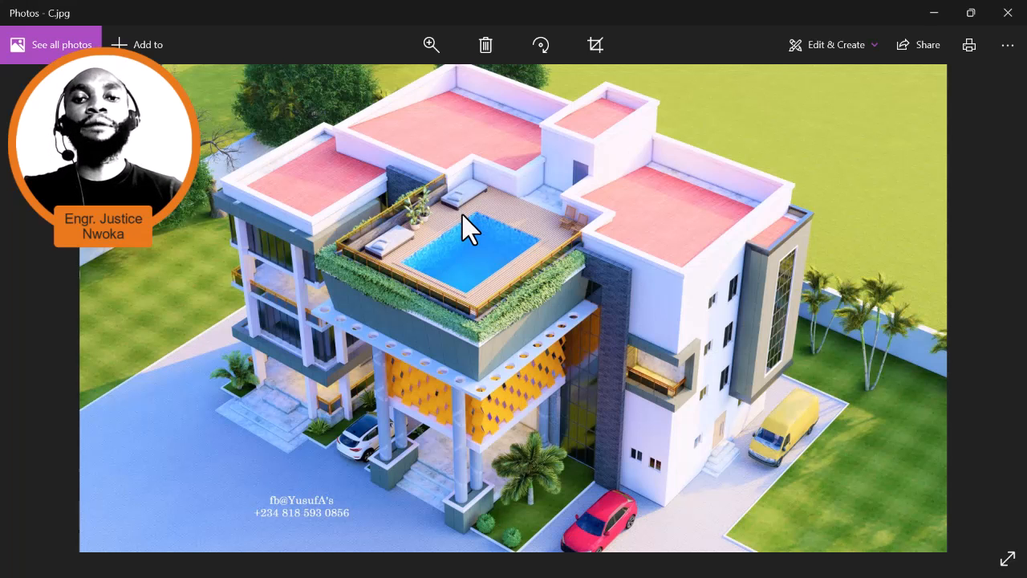
{"action": "scroll", "coordinate": [466, 225], "scroll_direction": "up", "scroll_amount": 5}
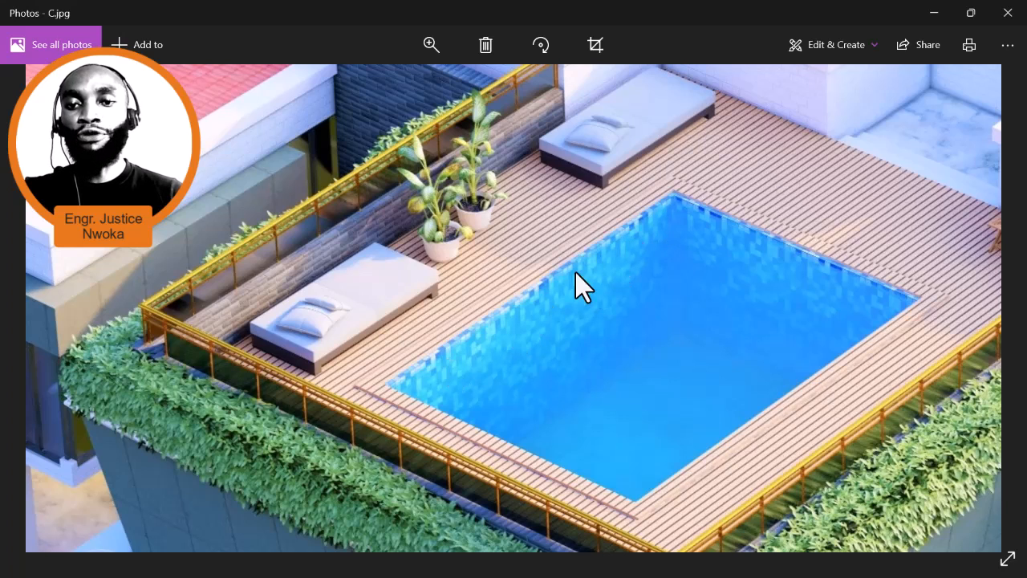
{"action": "left_click", "coordinate": [936, 17]}
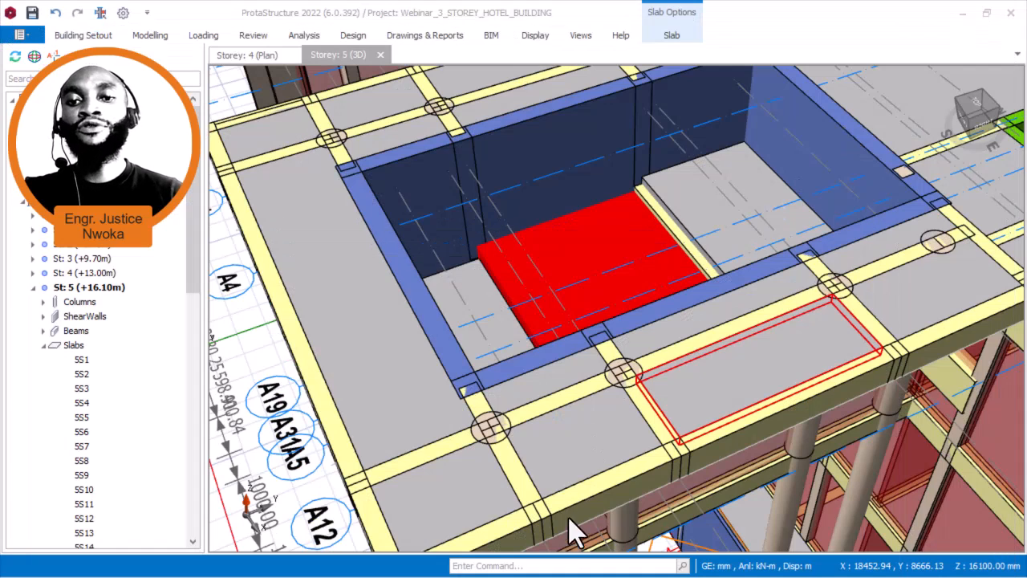
- Switch to AutoCAD with the drawing structural hotel.dwg and maximize its window
{"action": "key", "text": "super"}
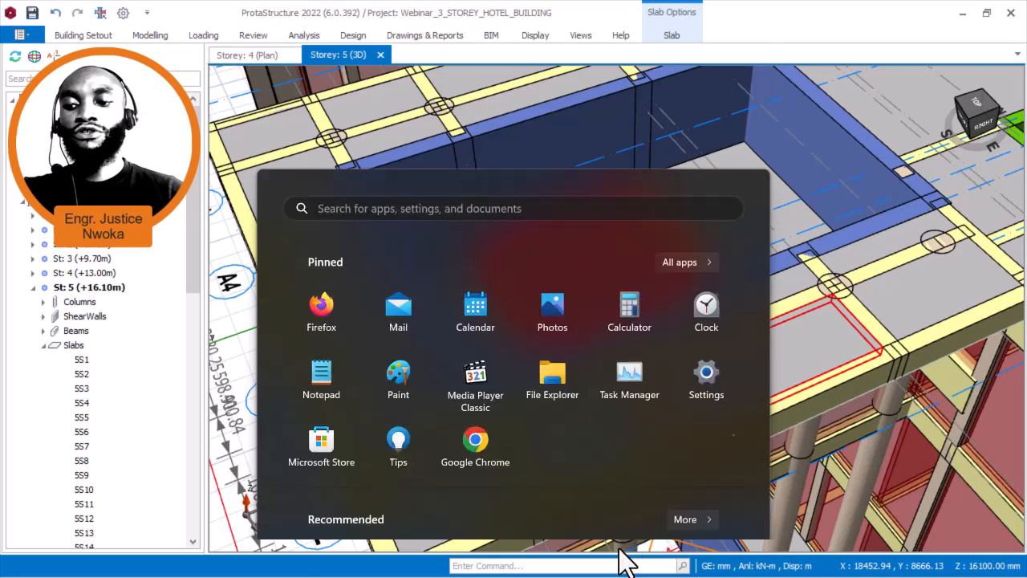
{"action": "mouse_move", "coordinate": [568, 562]}
{"action": "left_click", "coordinate": [531, 558]}
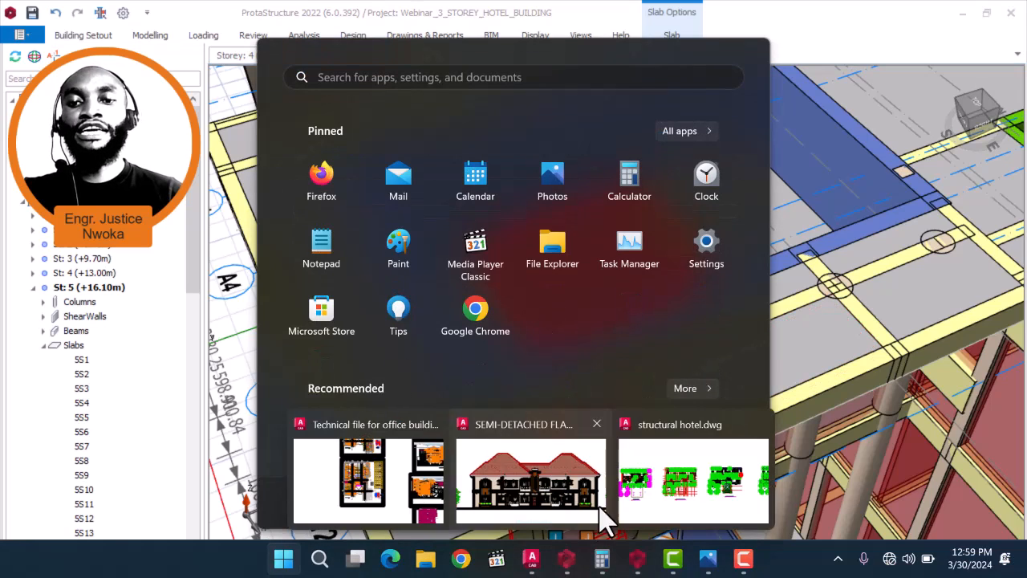
{"action": "left_click", "coordinate": [642, 508]}
{"action": "left_click", "coordinate": [918, 272]}
{"action": "scroll", "coordinate": [689, 249], "scroll_direction": "down", "scroll_amount": 4}
{"action": "left_click", "coordinate": [972, 15]}
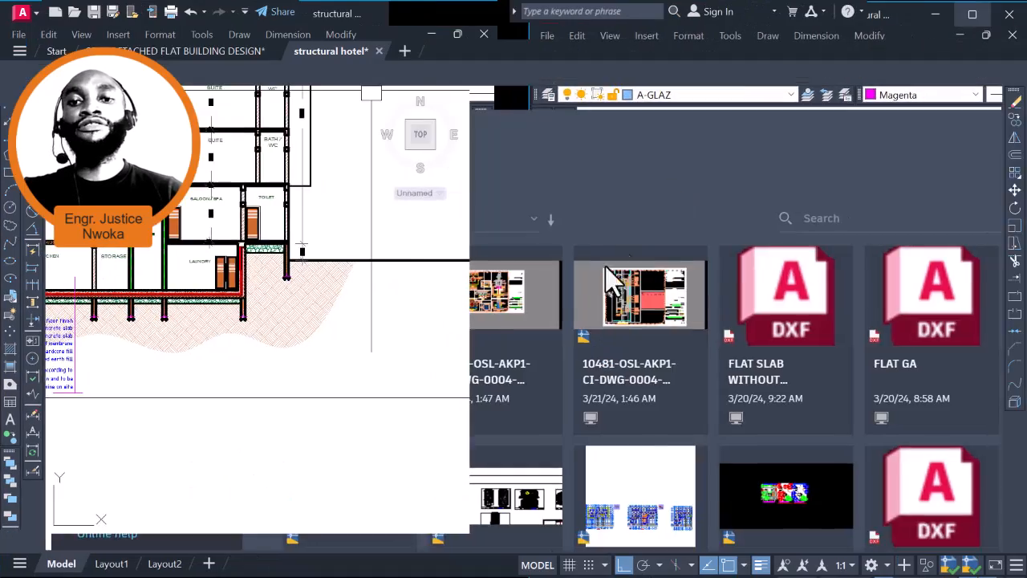
- Examine the rooftop pool in the building section, including its depths and water level
{"action": "scroll", "coordinate": [537, 238], "scroll_direction": "down", "scroll_amount": 4}
{"action": "middle_click_drag", "start_coordinate": [537, 238], "coordinate": [514, 290]}
{"action": "middle_click_drag", "start_coordinate": [463, 249], "coordinate": [683, 245]}
{"action": "scroll", "coordinate": [353, 251], "scroll_direction": "up", "scroll_amount": 2}
{"action": "scroll", "coordinate": [368, 241], "scroll_direction": "up", "scroll_amount": 9}
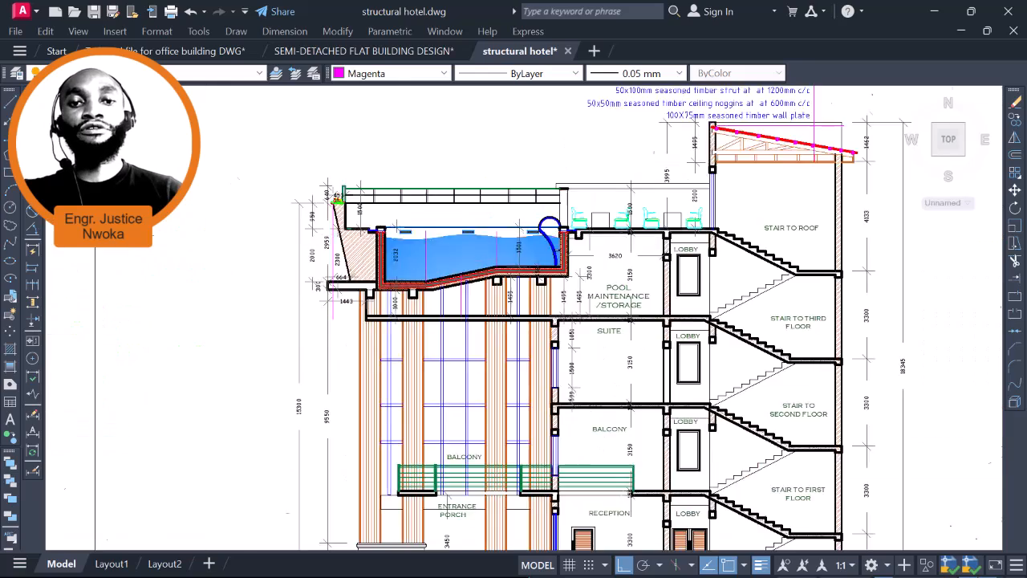
{"action": "middle_click_drag", "start_coordinate": [526, 239], "coordinate": [429, 235]}
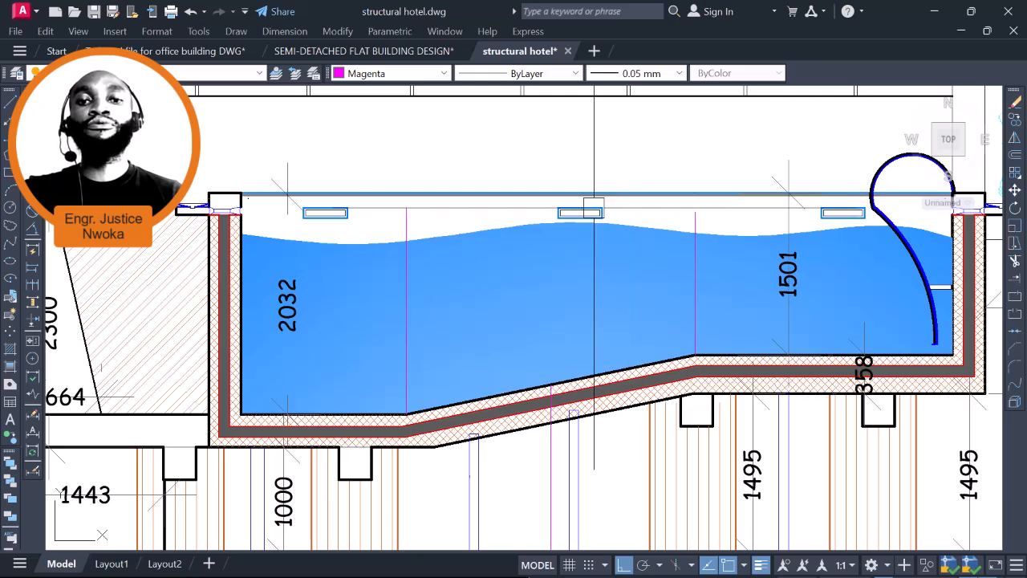
{"action": "scroll", "coordinate": [313, 215], "scroll_direction": "up", "scroll_amount": 2}
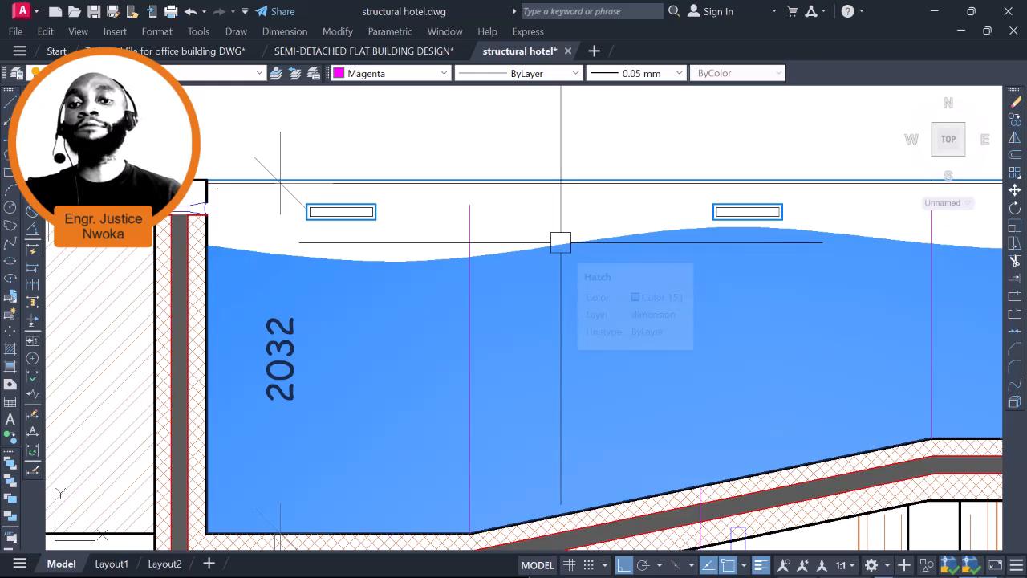
{"action": "mouse_move", "coordinate": [556, 243]}
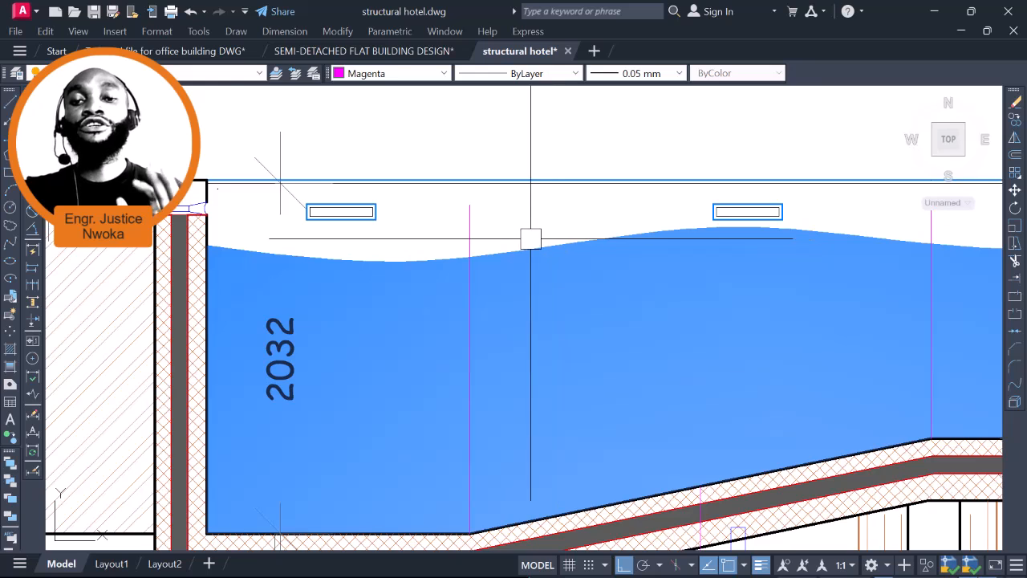
{"action": "scroll", "coordinate": [531, 240], "scroll_direction": "down", "scroll_amount": 2}
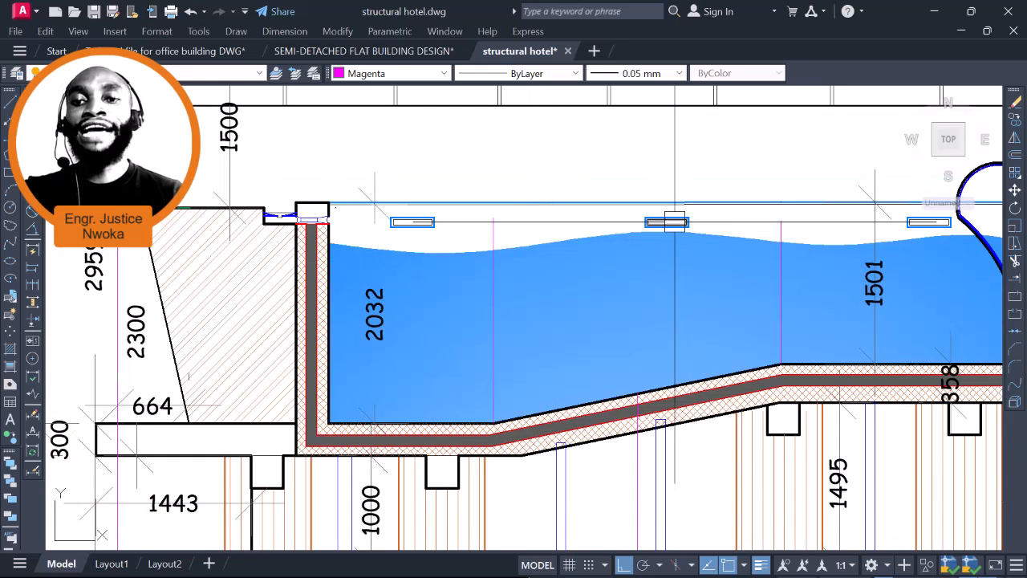
{"action": "scroll", "coordinate": [650, 243], "scroll_direction": "up", "scroll_amount": 2}
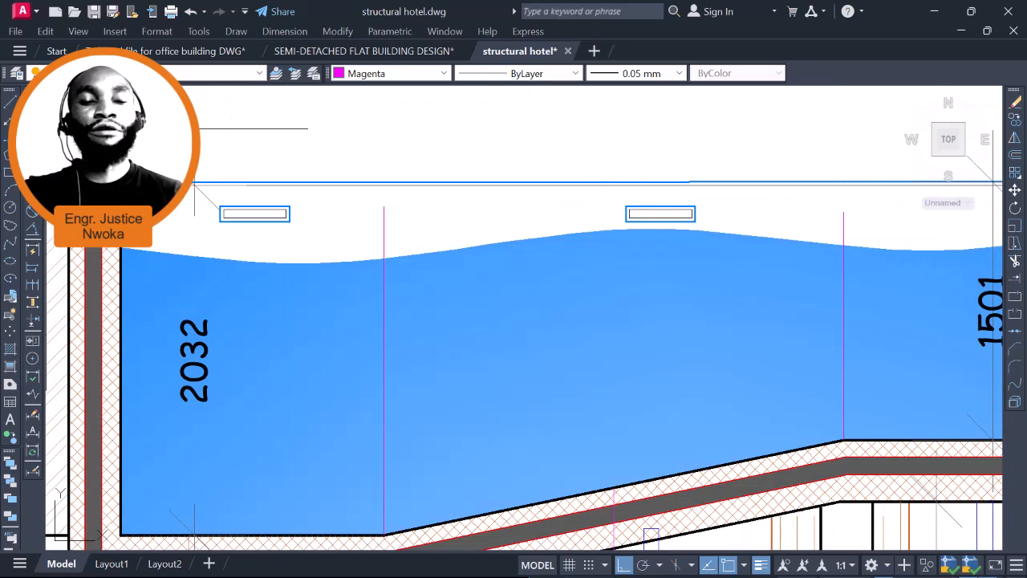
{"action": "key", "text": "space"}
{"action": "scroll", "coordinate": [392, 241], "scroll_direction": "down", "scroll_amount": 3}
{"action": "scroll", "coordinate": [557, 243], "scroll_direction": "up", "scroll_amount": 3}
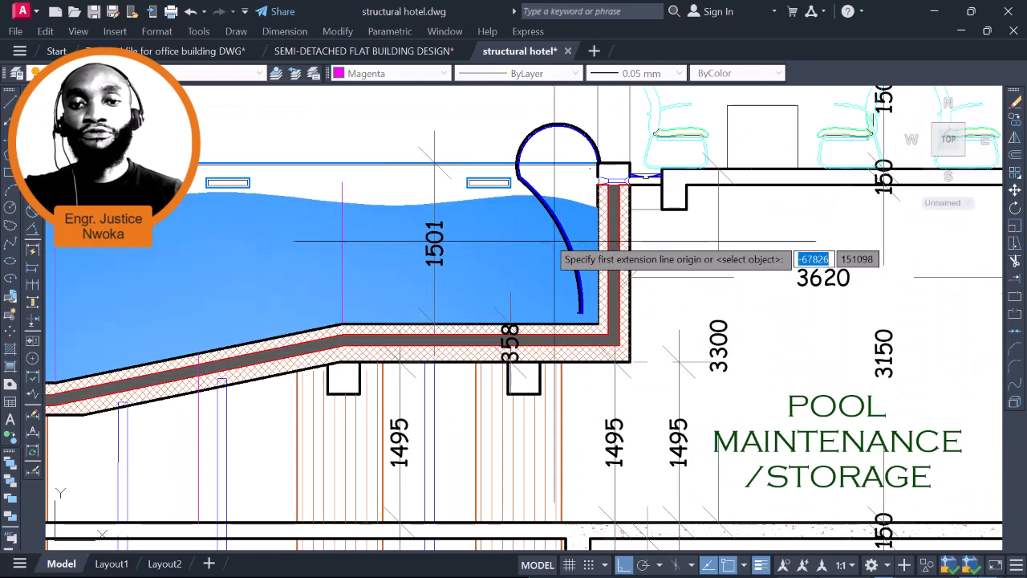
{"action": "scroll", "coordinate": [458, 185], "scroll_direction": "up", "scroll_amount": 2}
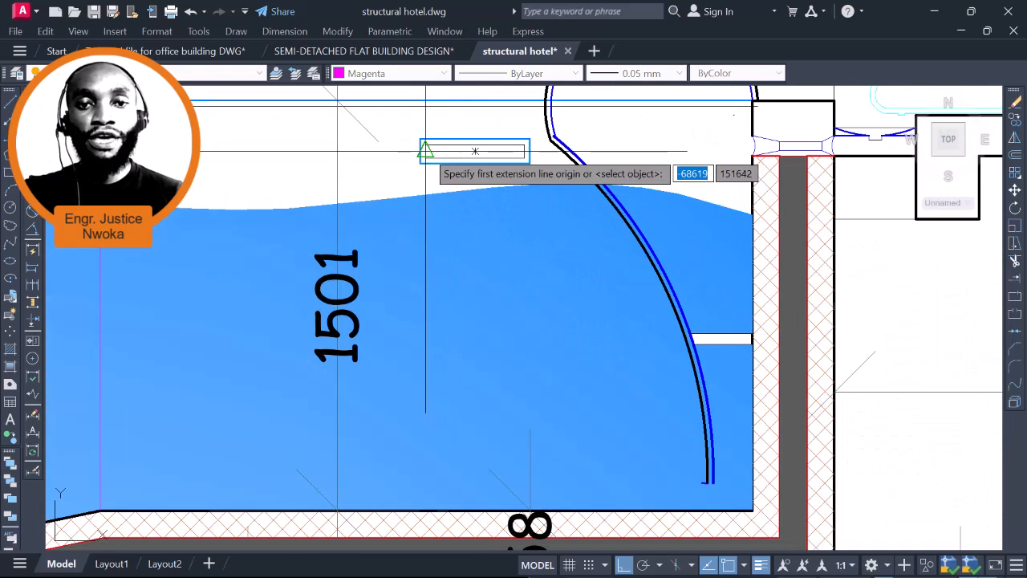
{"action": "left_click", "coordinate": [426, 151]}
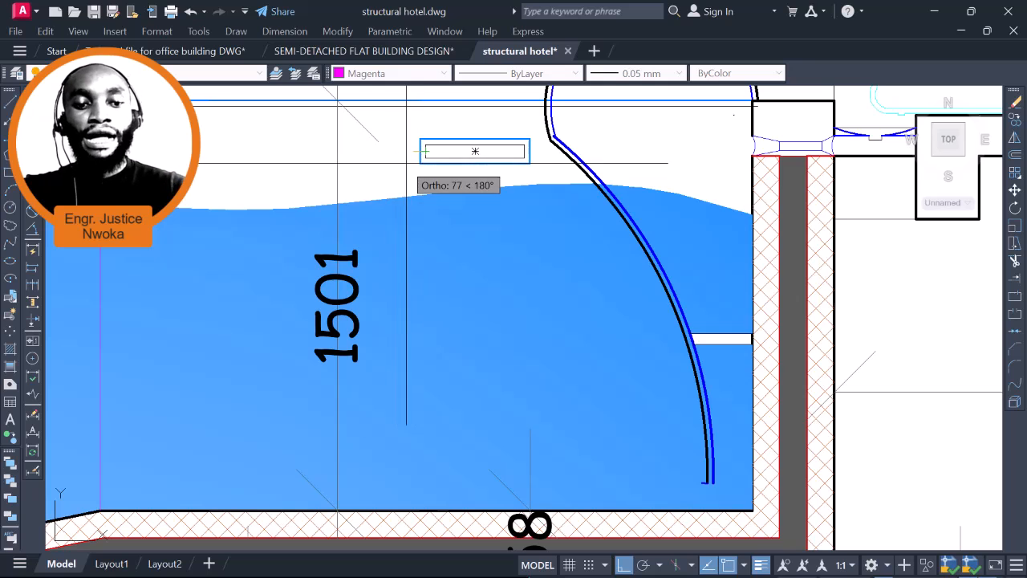
{"action": "key", "text": "Escape"}
- Add a vertical linear dimension at the pool's shallow end, from the top of the small rectangular wall fitting to the finished floor
{"action": "key", "text": "space"}
{"action": "scroll", "coordinate": [421, 144], "scroll_direction": "up", "scroll_amount": 3}
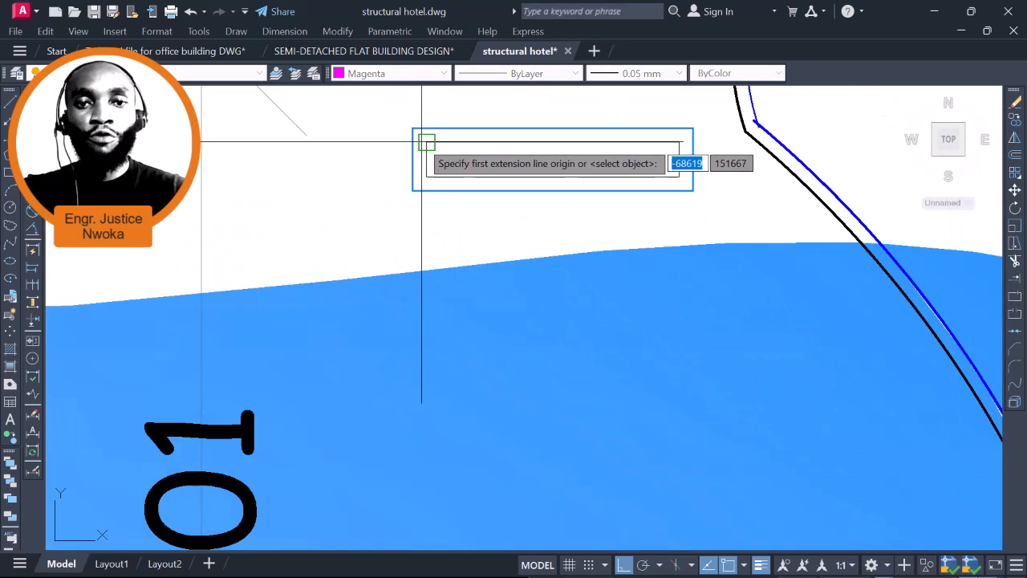
{"action": "left_click", "coordinate": [412, 130]}
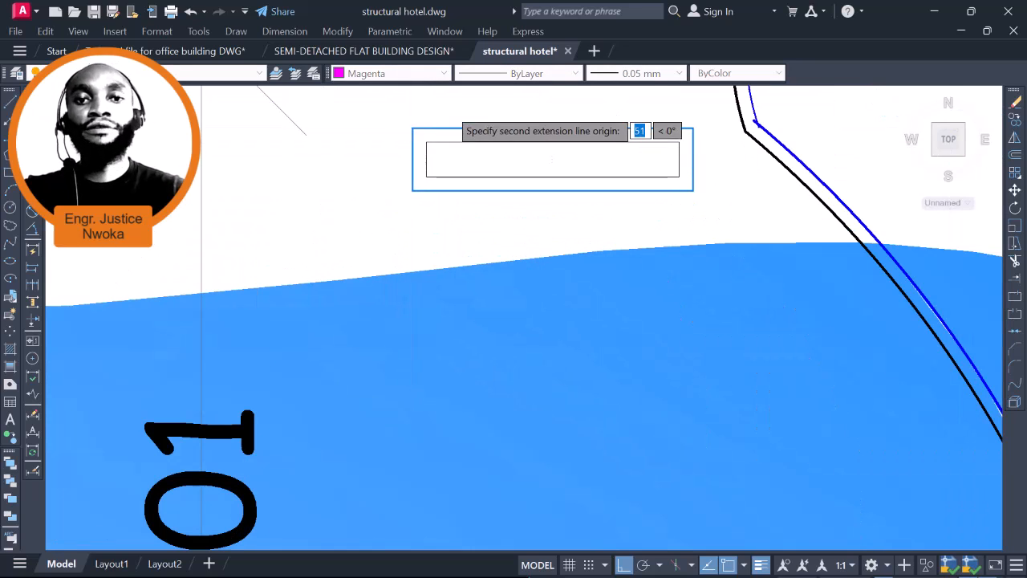
{"action": "scroll", "coordinate": [469, 120], "scroll_direction": "down", "scroll_amount": 4}
{"action": "scroll", "coordinate": [426, 209], "scroll_direction": "up", "scroll_amount": 2}
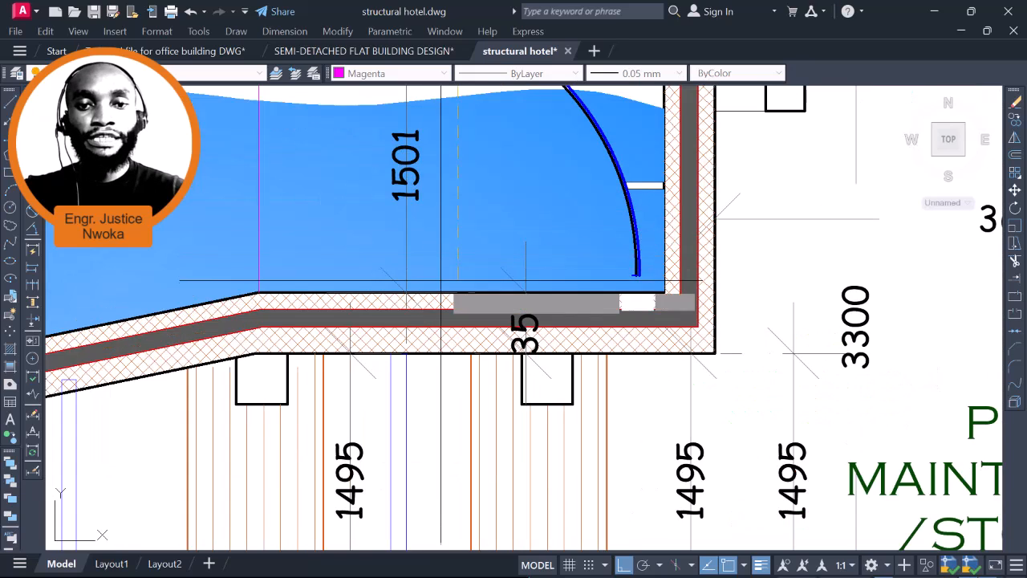
{"action": "scroll", "coordinate": [444, 294], "scroll_direction": "up", "scroll_amount": 4}
{"action": "left_click", "coordinate": [525, 290]}
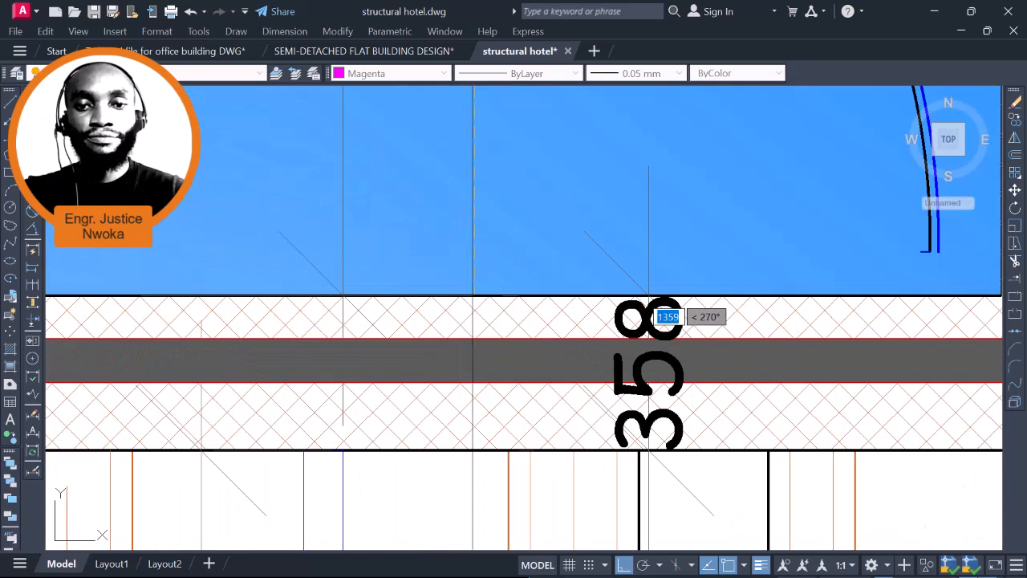
{"action": "scroll", "coordinate": [490, 360], "scroll_direction": "down", "scroll_amount": 2}
{"action": "scroll", "coordinate": [492, 277], "scroll_direction": "down", "scroll_amount": 3}
{"action": "scroll", "coordinate": [492, 277], "scroll_direction": "up", "scroll_amount": 3}
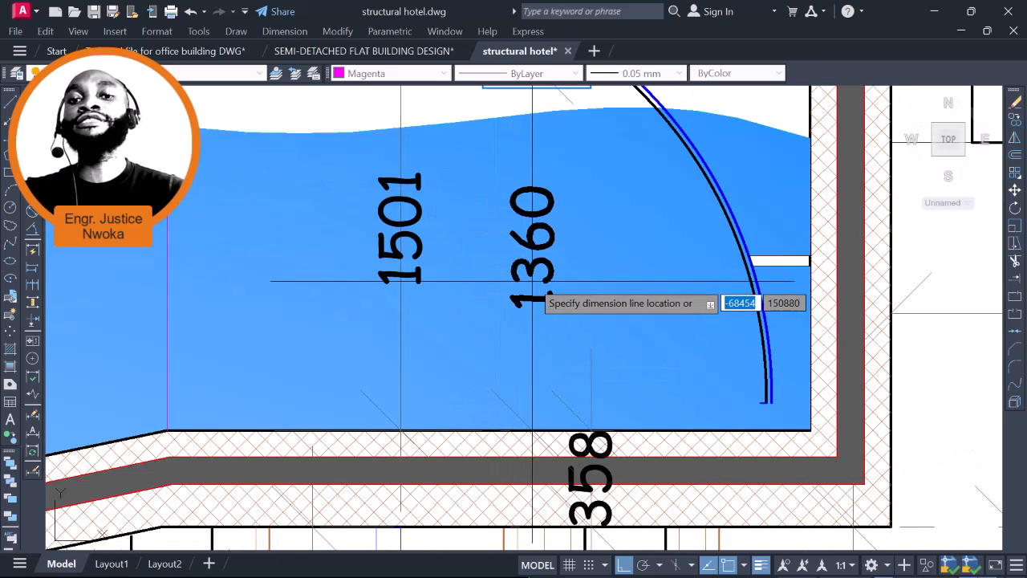
{"action": "scroll", "coordinate": [532, 281], "scroll_direction": "down", "scroll_amount": 3}
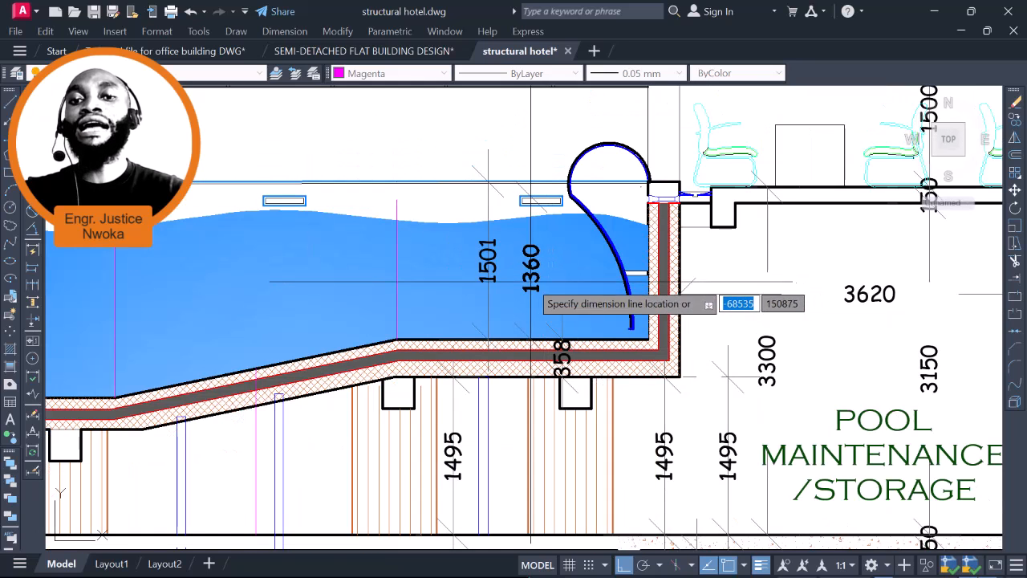
{"action": "left_click", "coordinate": [525, 280]}
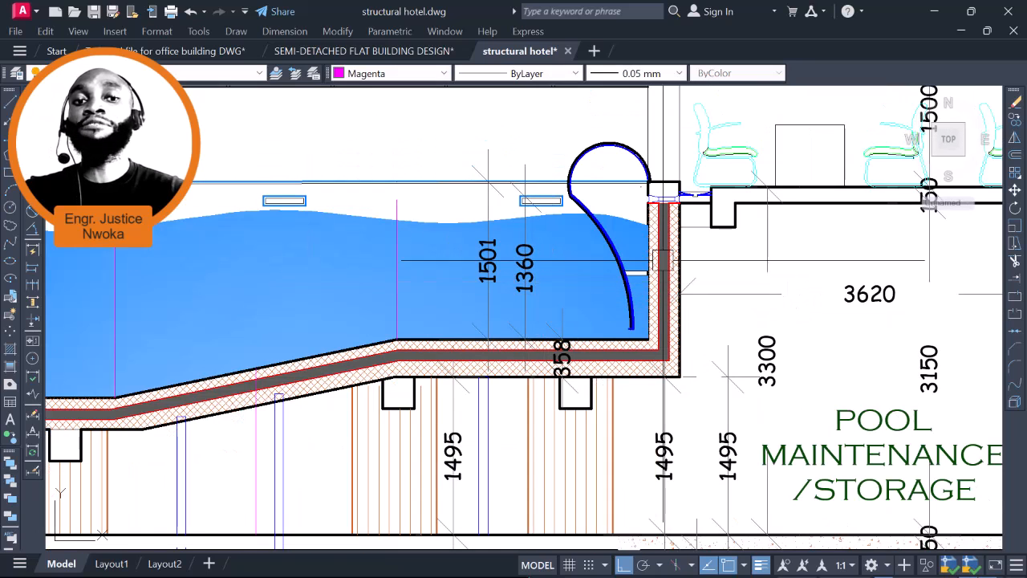
- Dimension the vertical depth from the top of the middle wall fitting to the pool's sloping floor
{"action": "key", "text": "space"}
{"action": "middle_click_drag", "start_coordinate": [449, 290], "coordinate": [632, 281]}
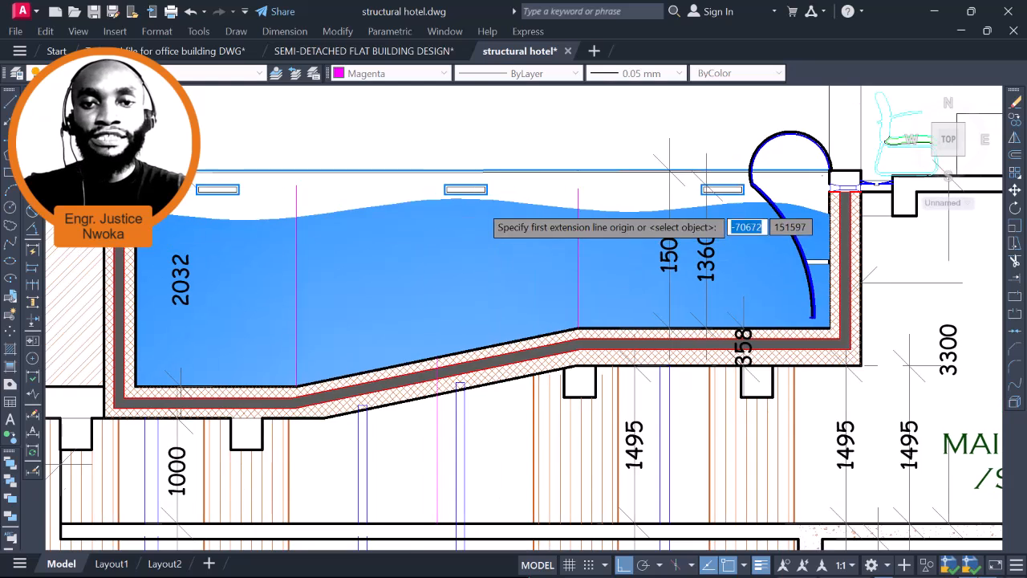
{"action": "scroll", "coordinate": [486, 211], "scroll_direction": "up", "scroll_amount": 2}
{"action": "scroll", "coordinate": [427, 180], "scroll_direction": "up", "scroll_amount": 4}
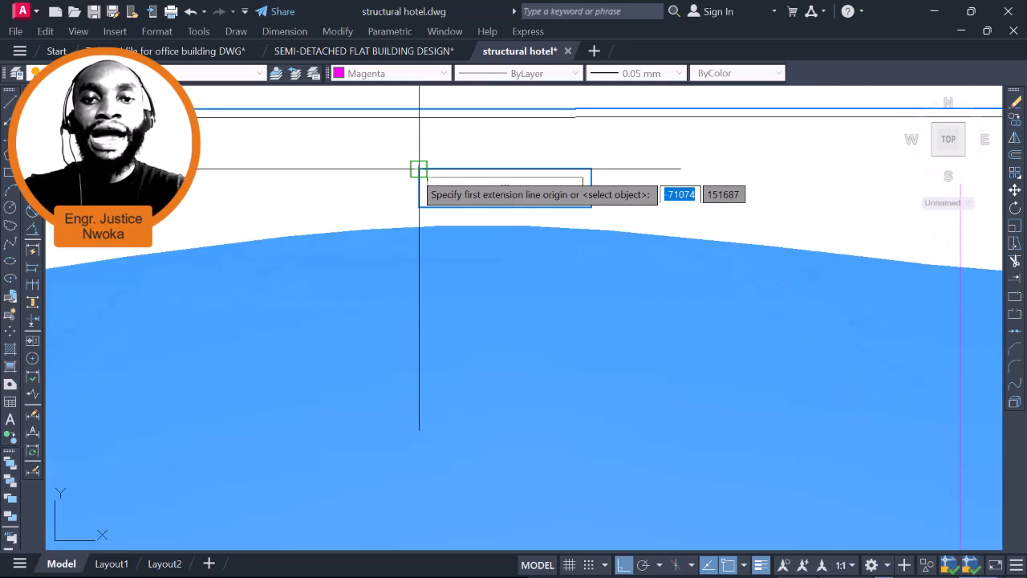
{"action": "left_click", "coordinate": [418, 169]}
{"action": "scroll", "coordinate": [421, 168], "scroll_direction": "down", "scroll_amount": 3}
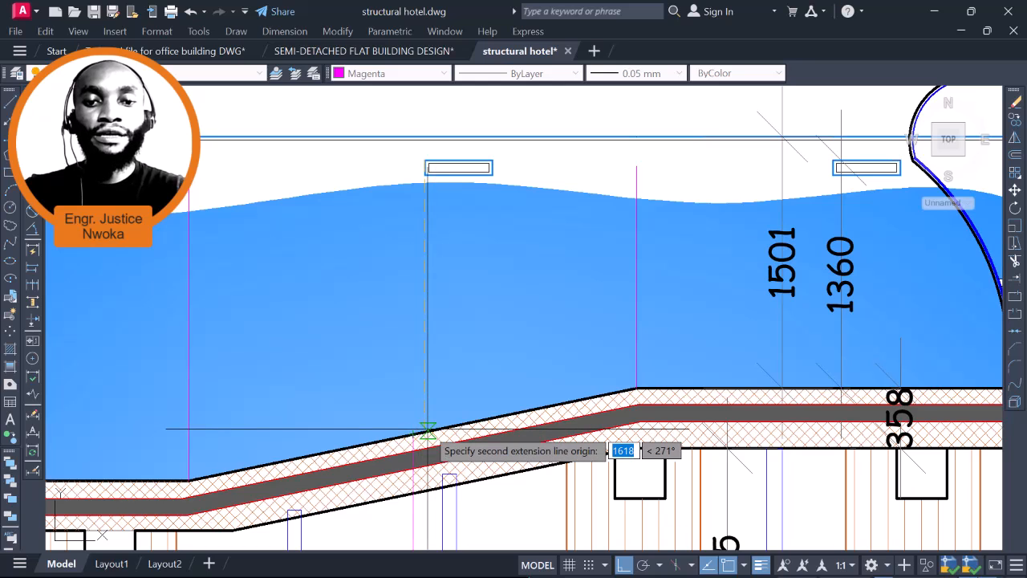
{"action": "left_click", "coordinate": [427, 429]}
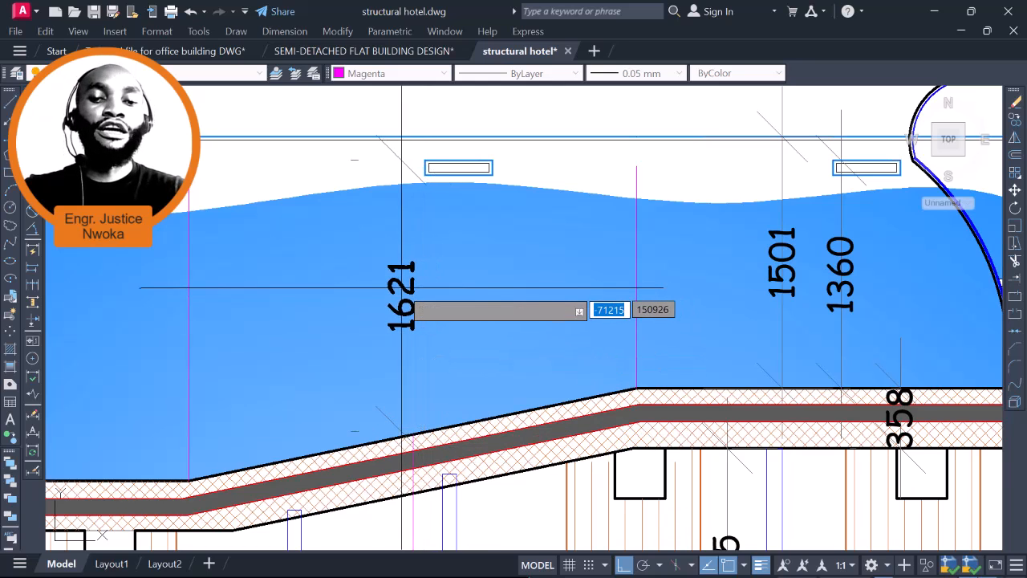
{"action": "scroll", "coordinate": [398, 295], "scroll_direction": "up", "scroll_amount": 2}
{"action": "left_click", "coordinate": [397, 295]}
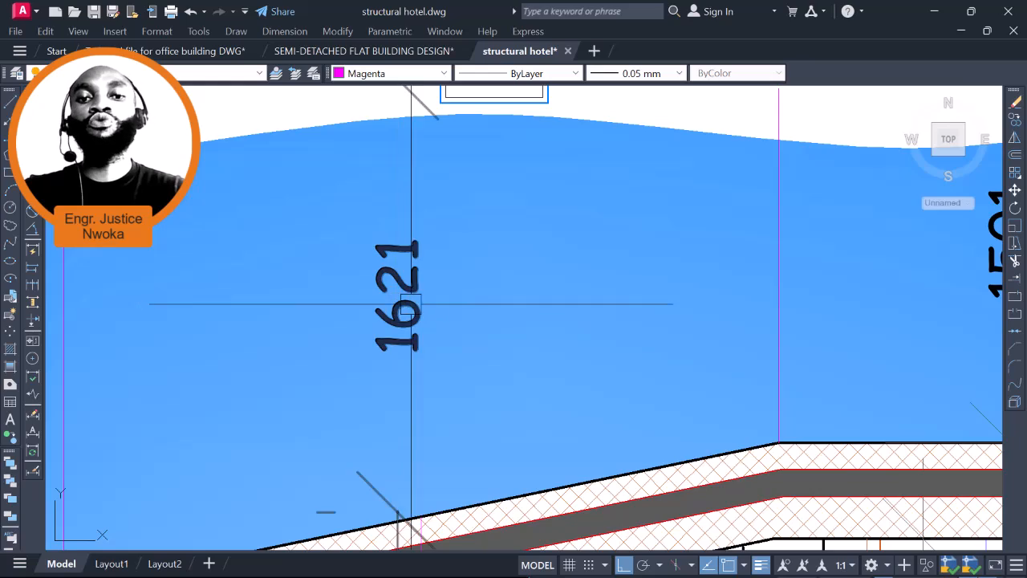
- Dimension the vertical depth at the pool's deep end, from the top of the wall fitting to the flat floor
{"action": "scroll", "coordinate": [413, 298], "scroll_direction": "down", "scroll_amount": 4}
{"action": "key", "text": "Return"}
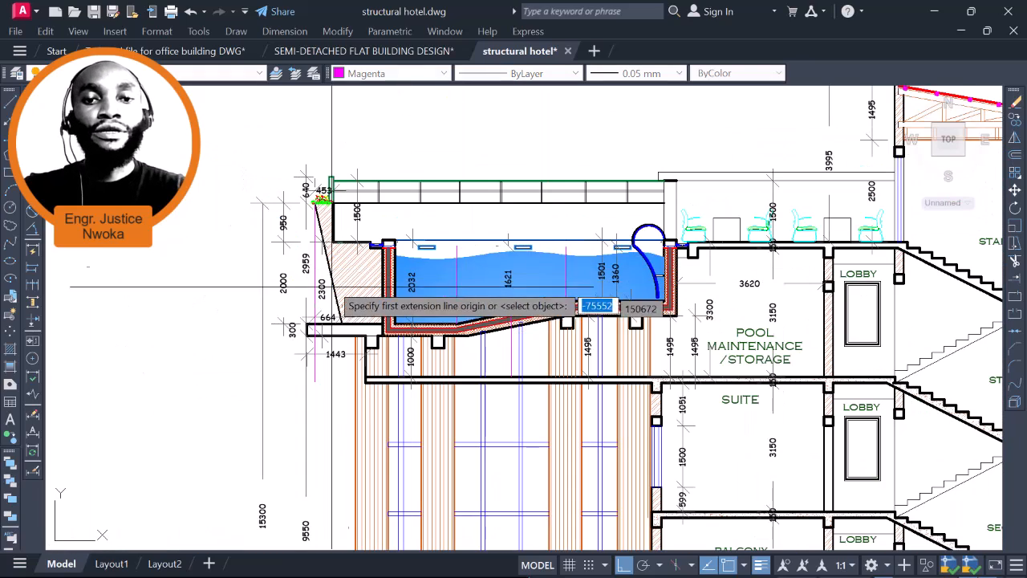
{"action": "scroll", "coordinate": [389, 243], "scroll_direction": "up", "scroll_amount": 5}
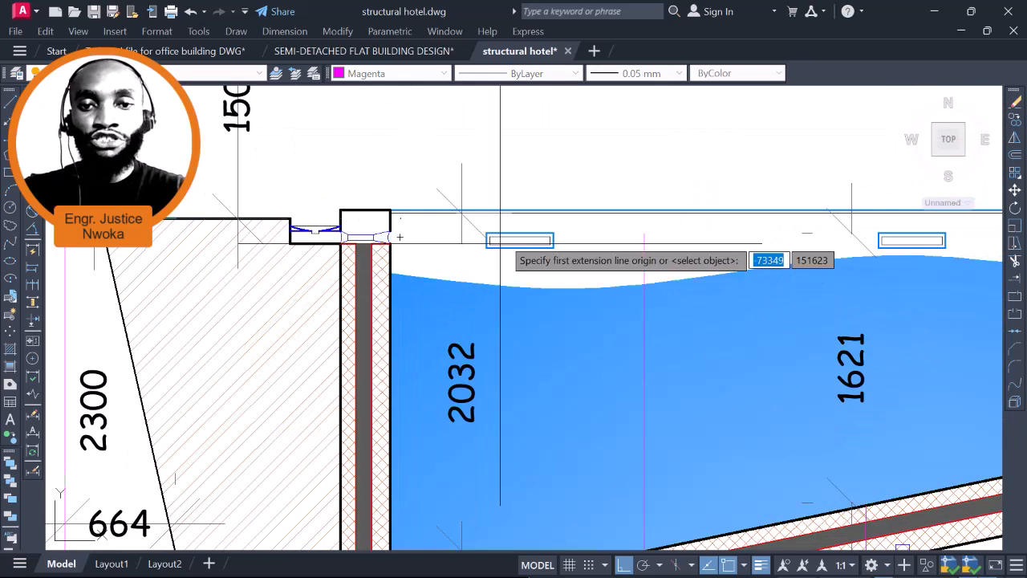
{"action": "scroll", "coordinate": [397, 237], "scroll_direction": "up", "scroll_amount": 5}
{"action": "left_click", "coordinate": [459, 229]}
{"action": "scroll", "coordinate": [464, 218], "scroll_direction": "down", "scroll_amount": 5}
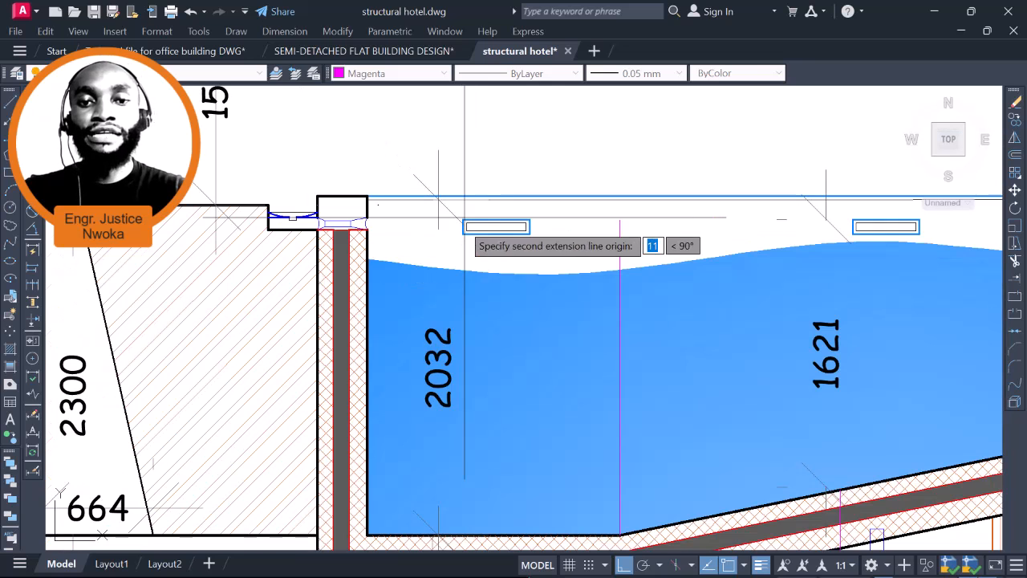
{"action": "middle_click_drag", "start_coordinate": [464, 494], "coordinate": [451, 400]}
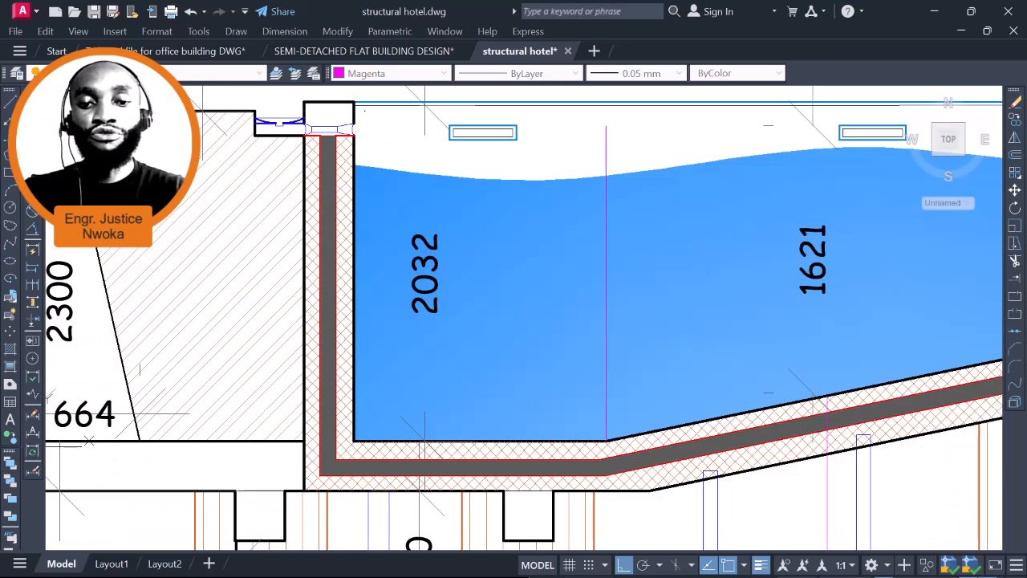
{"action": "left_click", "coordinate": [450, 440]}
{"action": "left_click", "coordinate": [492, 348]}
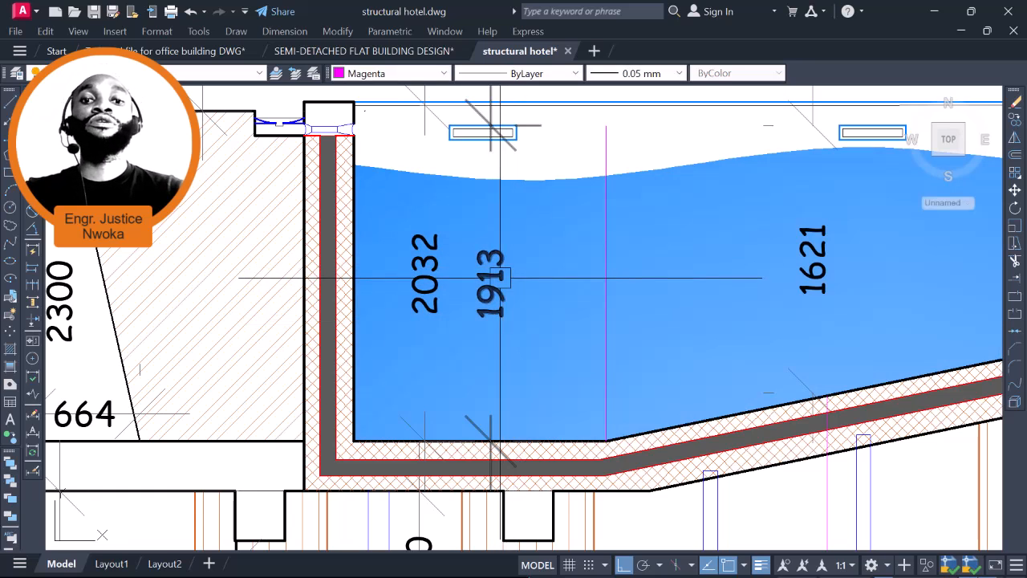
- Compare the new depth dimensions along the pool section, switch back to ProtaStructure, and view the pool floor slabs
{"action": "scroll", "coordinate": [521, 284], "scroll_direction": "down", "scroll_amount": 3}
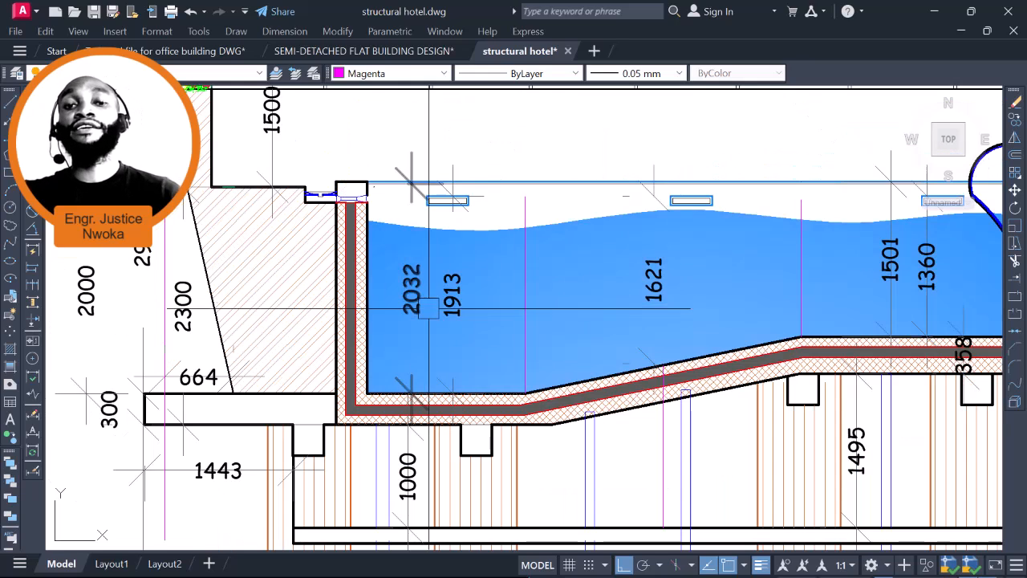
{"action": "middle_click_drag", "start_coordinate": [492, 299], "coordinate": [417, 303]}
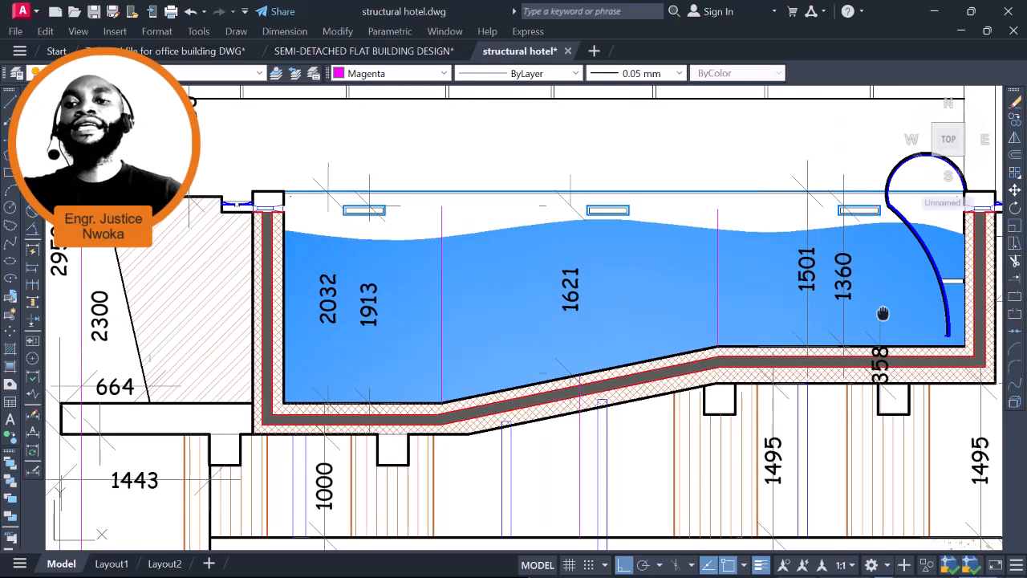
{"action": "middle_click_drag", "start_coordinate": [690, 311], "coordinate": [504, 301]}
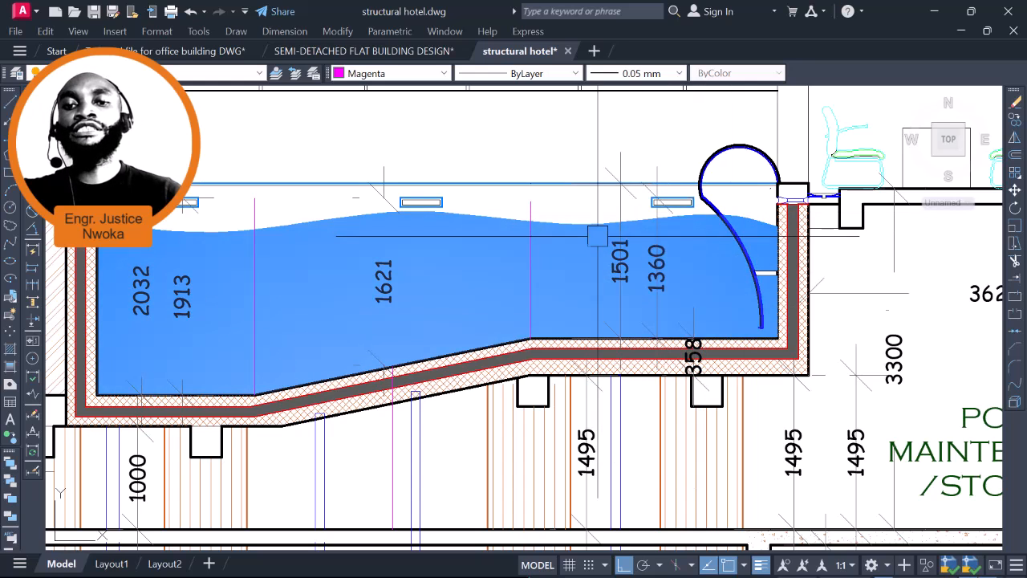
{"action": "scroll", "coordinate": [662, 269], "scroll_direction": "up", "scroll_amount": 2}
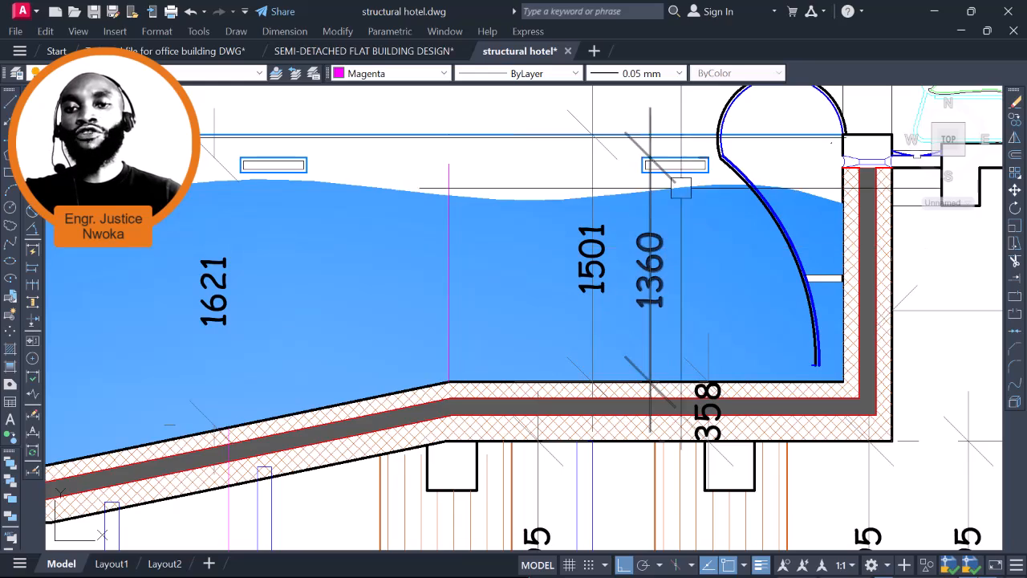
{"action": "left_click", "coordinate": [971, 11]}
{"action": "middle_click_drag", "start_coordinate": [455, 310], "coordinate": [292, 355]}
{"action": "scroll", "coordinate": [516, 273], "scroll_direction": "up", "scroll_amount": 2}
{"action": "middle_click_drag", "start_coordinate": [516, 258], "coordinate": [441, 243], "text": "shift"}
{"action": "scroll", "coordinate": [570, 218], "scroll_direction": "up", "scroll_amount": 1}
{"action": "middle_click_drag", "start_coordinate": [637, 277], "coordinate": [707, 351]}
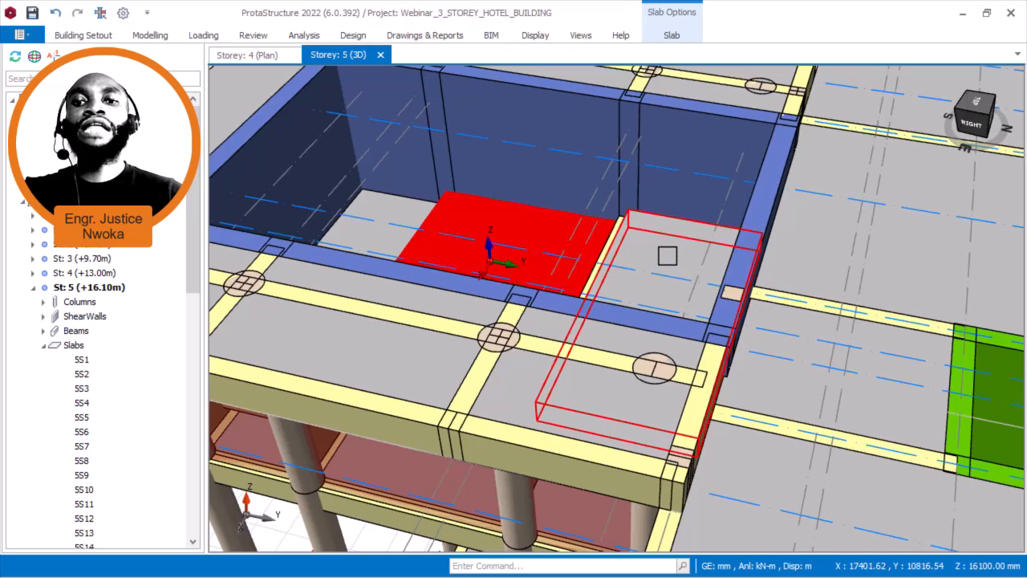
- Open the properties of the shallow-end pool slab 5S38 and show its load settings
{"action": "mouse_move", "coordinate": [665, 252]}
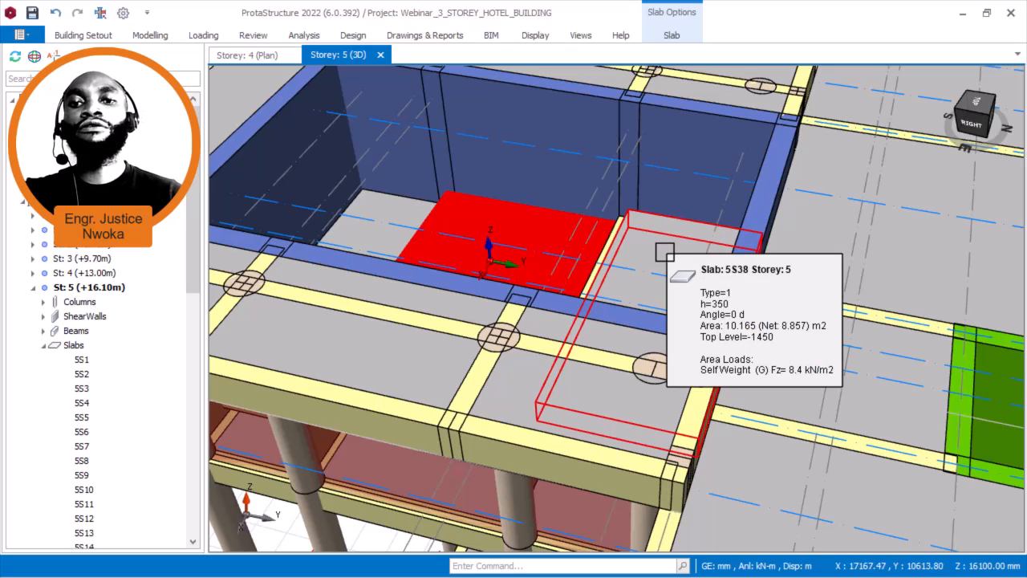
{"action": "left_click", "coordinate": [642, 257]}
{"action": "middle_click_drag", "start_coordinate": [618, 258], "coordinate": [534, 298], "text": "shift"}
{"action": "middle_click_drag", "start_coordinate": [648, 297], "coordinate": [747, 355], "text": "shift"}
{"action": "right_click", "coordinate": [752, 343]}
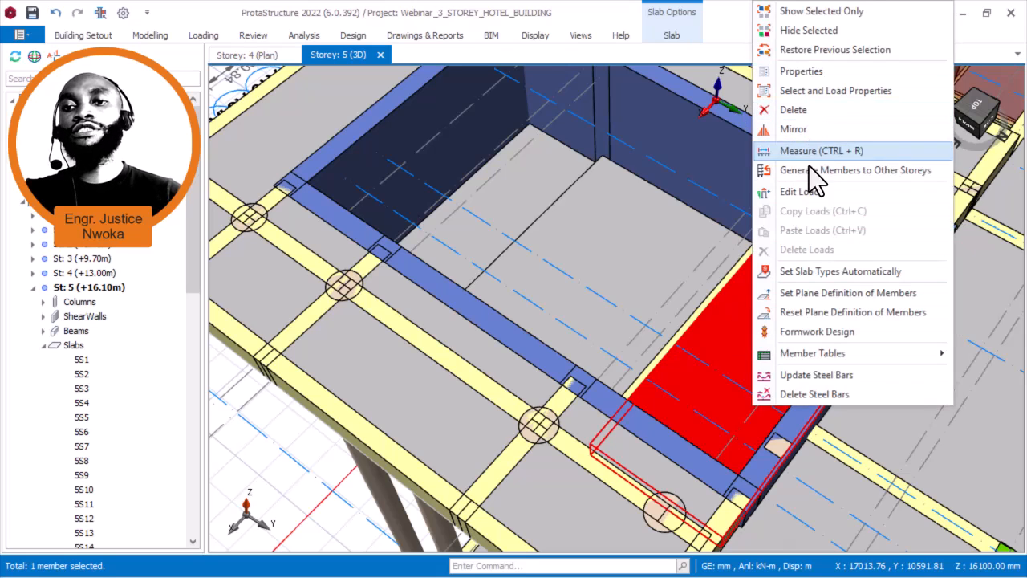
{"action": "left_click", "coordinate": [811, 75]}
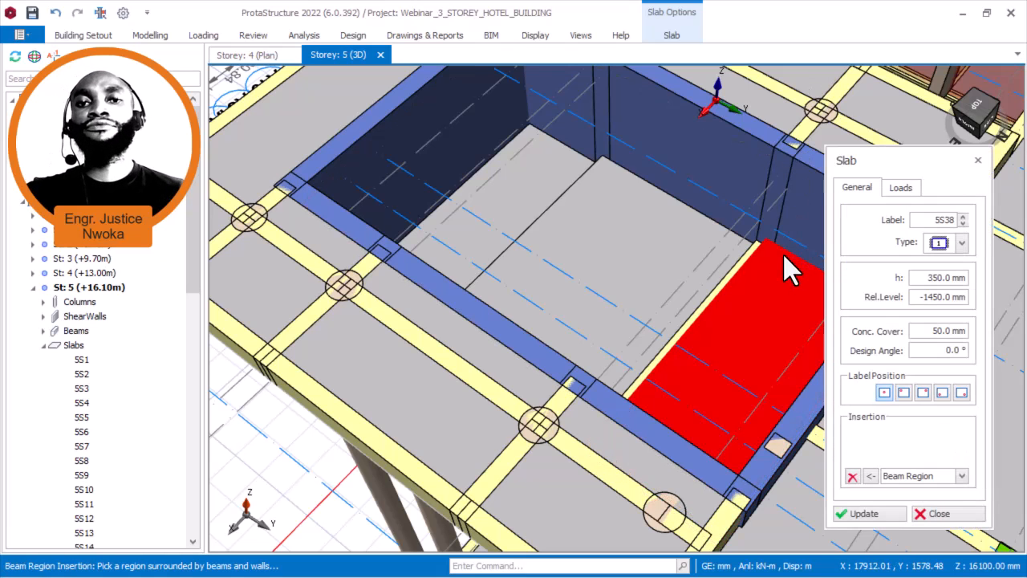
{"action": "left_click", "coordinate": [809, 253]}
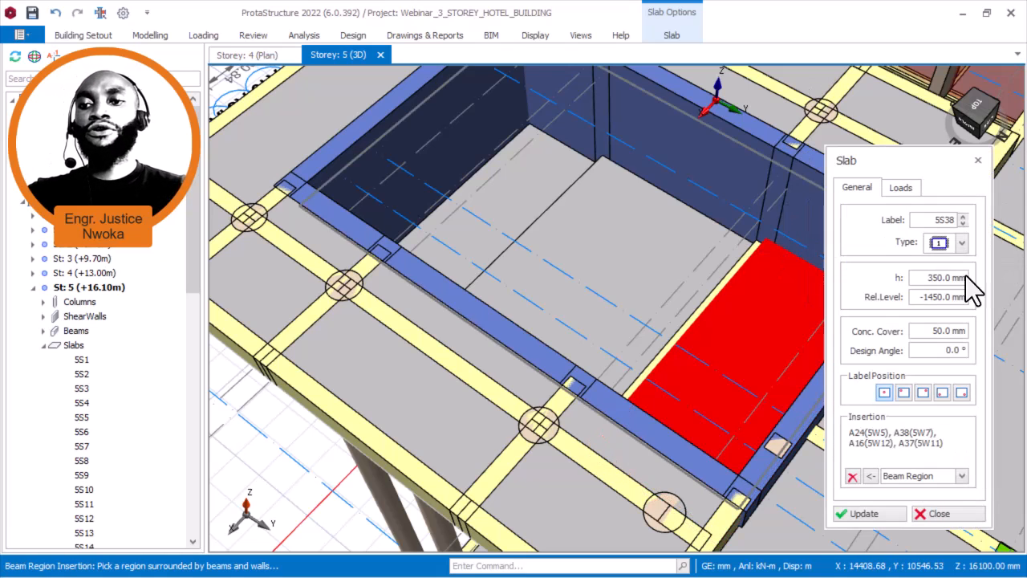
{"action": "left_click", "coordinate": [917, 190]}
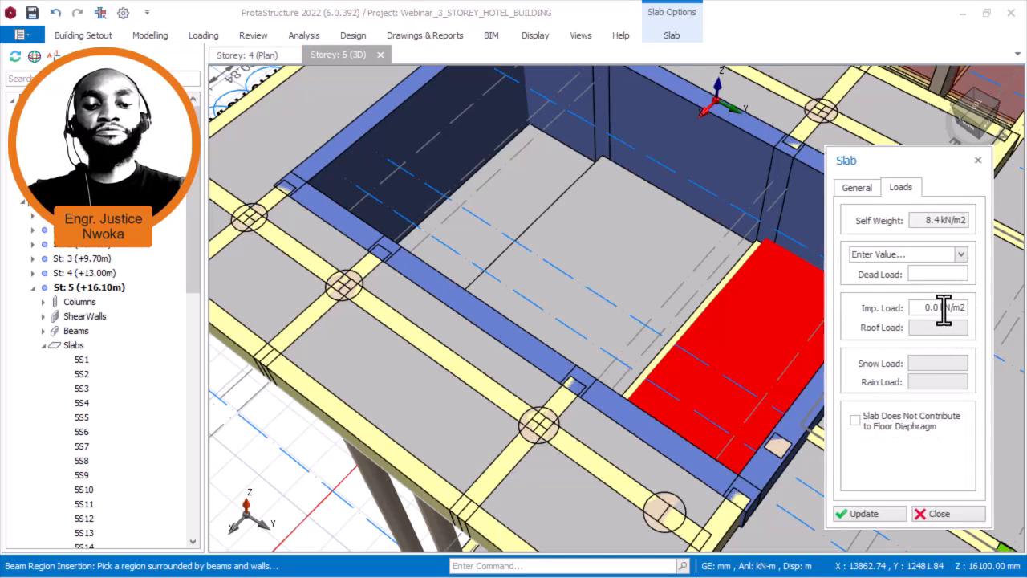
- Switch to Calculator and place its window beside the pool slabs in the model
{"action": "key", "text": "super"}
{"action": "mouse_move", "coordinate": [555, 569]}
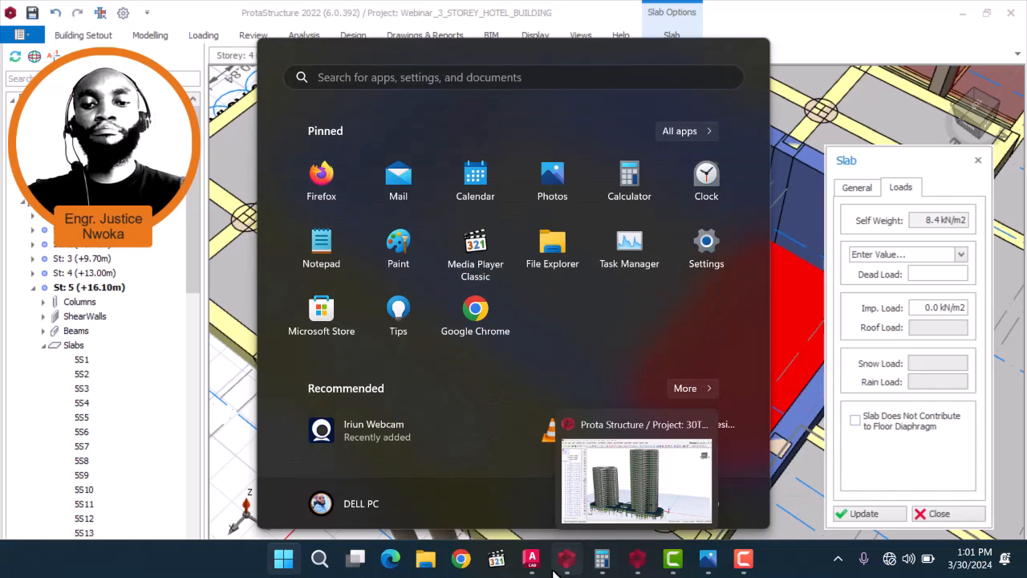
{"action": "left_click", "coordinate": [602, 559]}
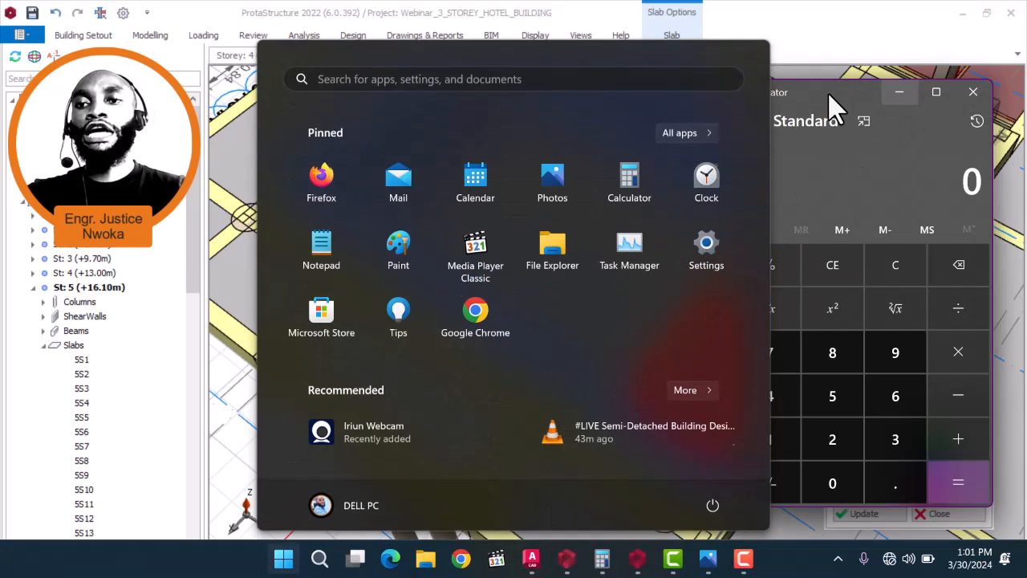
{"action": "left_click", "coordinate": [830, 103]}
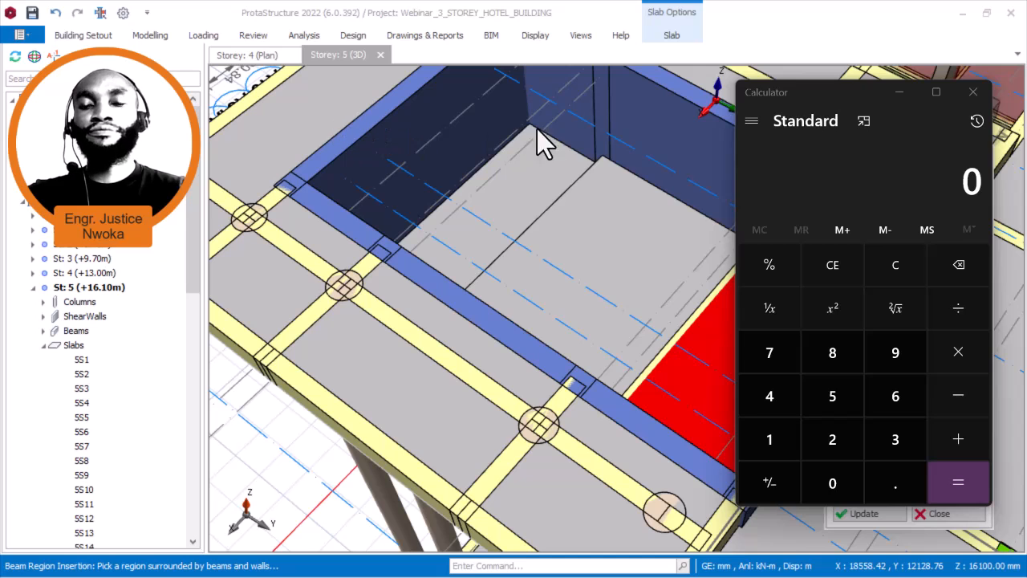
{"action": "left_click_drag", "start_coordinate": [783, 90], "coordinate": [799, 89]}
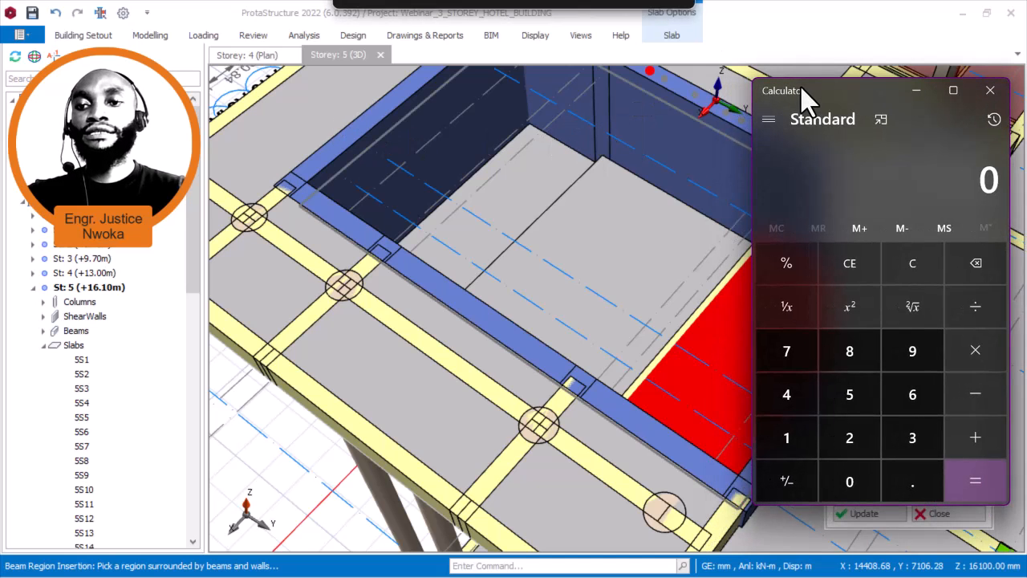
- Convert the shallow-end water depth to metres by dividing 1360 by 1000
{"action": "left_click", "coordinate": [787, 440]}
{"action": "left_click", "coordinate": [910, 441]}
{"action": "left_click", "coordinate": [911, 397]}
{"action": "left_click", "coordinate": [851, 482]}
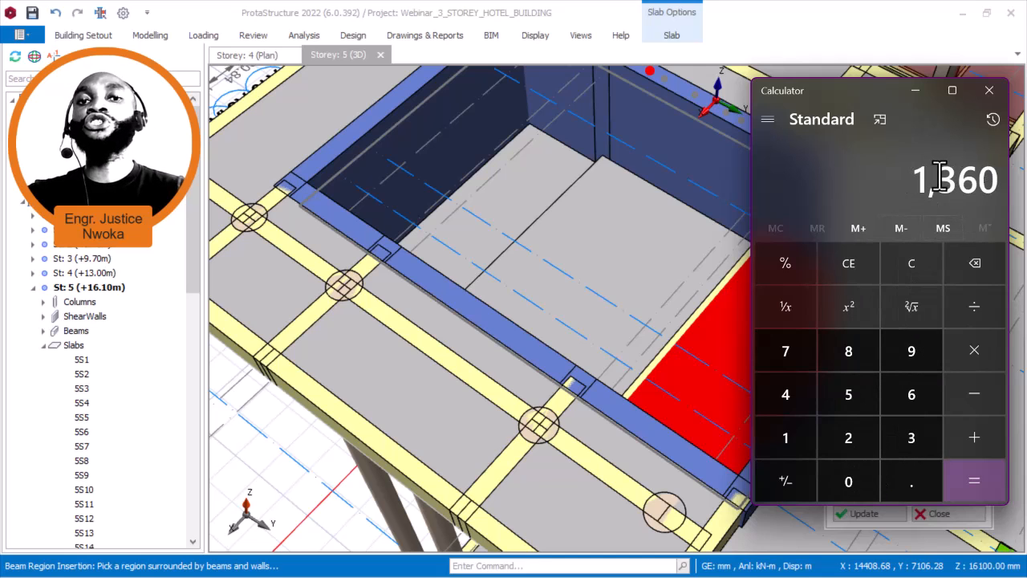
{"action": "left_click", "coordinate": [974, 306]}
{"action": "left_click", "coordinate": [786, 437]}
{"action": "left_click", "coordinate": [843, 482]}
{"action": "left_click", "coordinate": [848, 482]}
{"action": "left_click", "coordinate": [847, 482]}
{"action": "left_click", "coordinate": [978, 485]}
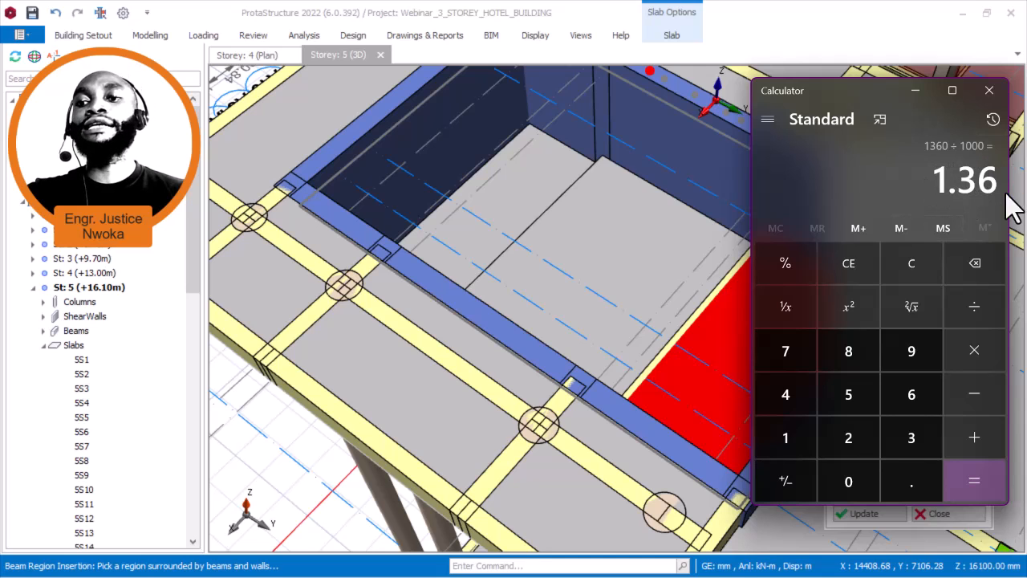
- Multiply the 1.36 m water depth by 10 to calculate the water load on the slab
{"action": "left_click", "coordinate": [975, 353]}
{"action": "left_click", "coordinate": [786, 443]}
{"action": "left_click", "coordinate": [832, 487]}
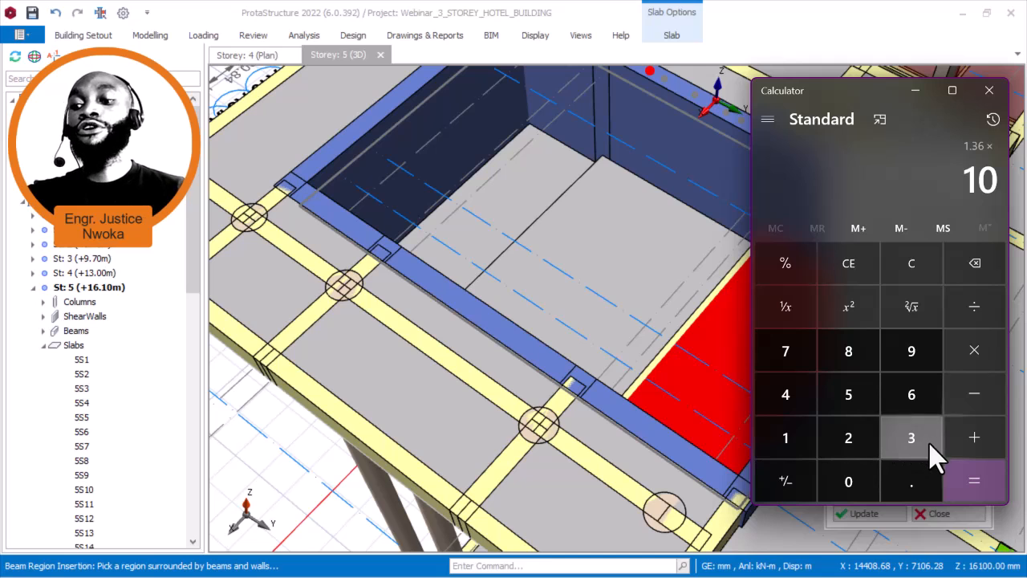
{"action": "left_click", "coordinate": [981, 481]}
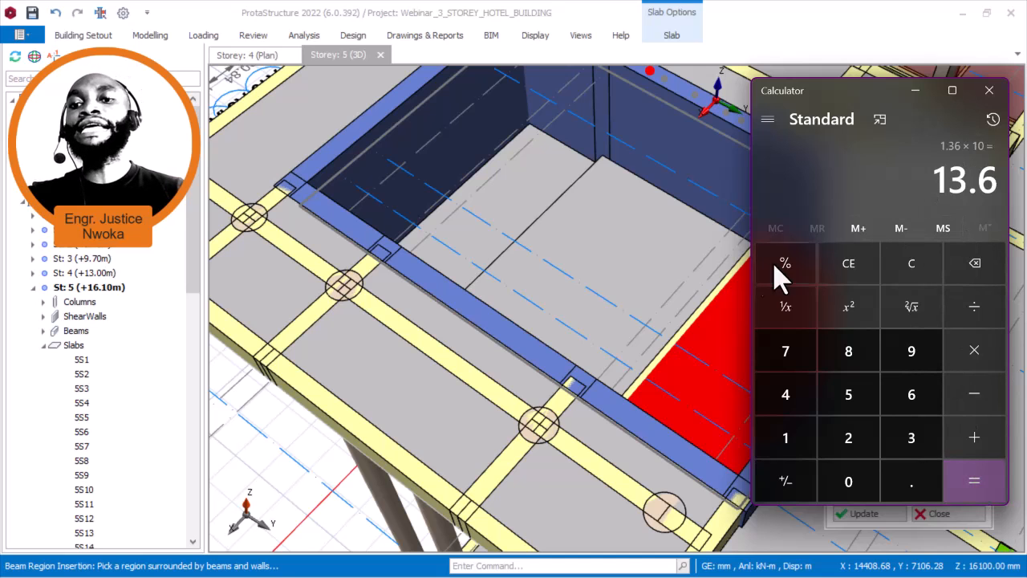
- Return to the shallow-end pool slab's load settings and set its imposed load to 13.6 kN/m2
{"action": "scroll", "coordinate": [458, 380], "scroll_direction": "down", "scroll_amount": 1}
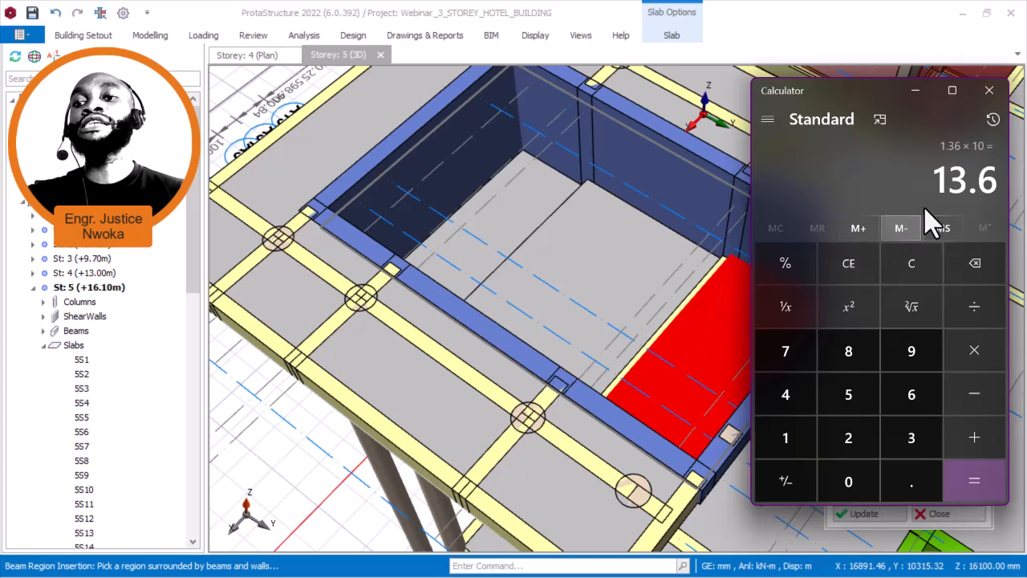
{"action": "left_click", "coordinate": [915, 91]}
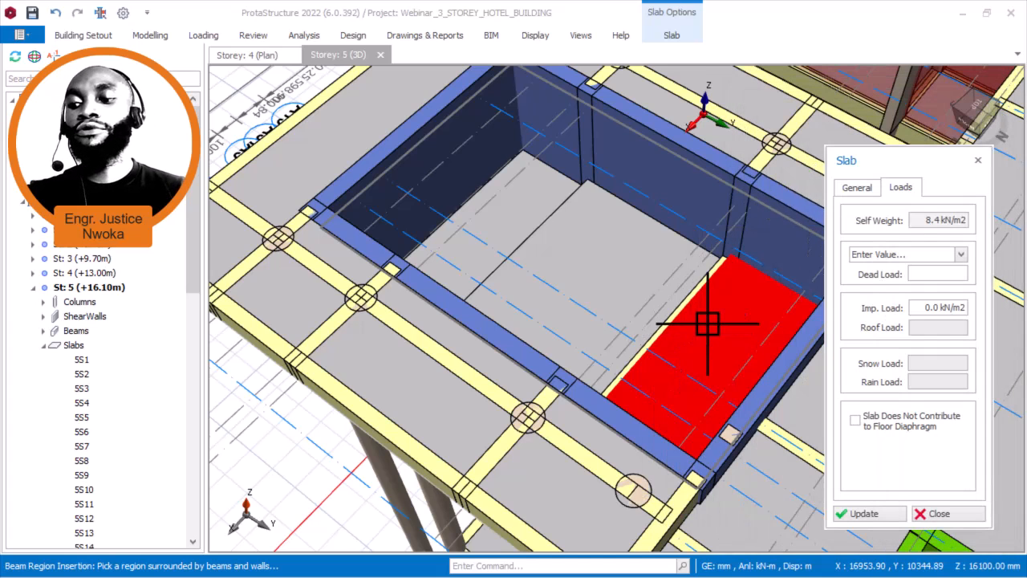
{"action": "right_click", "coordinate": [723, 321]}
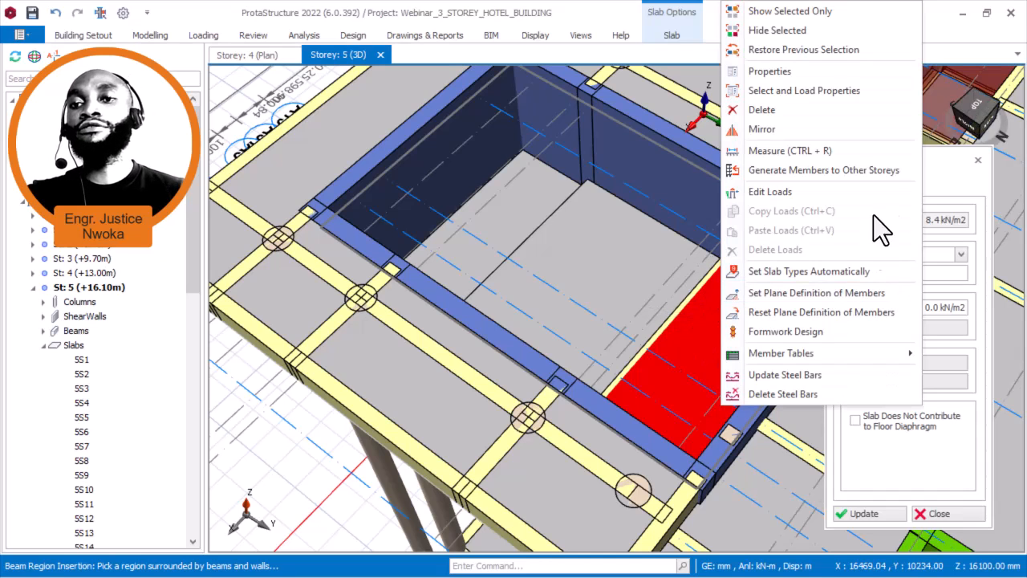
{"action": "left_click", "coordinate": [935, 181]}
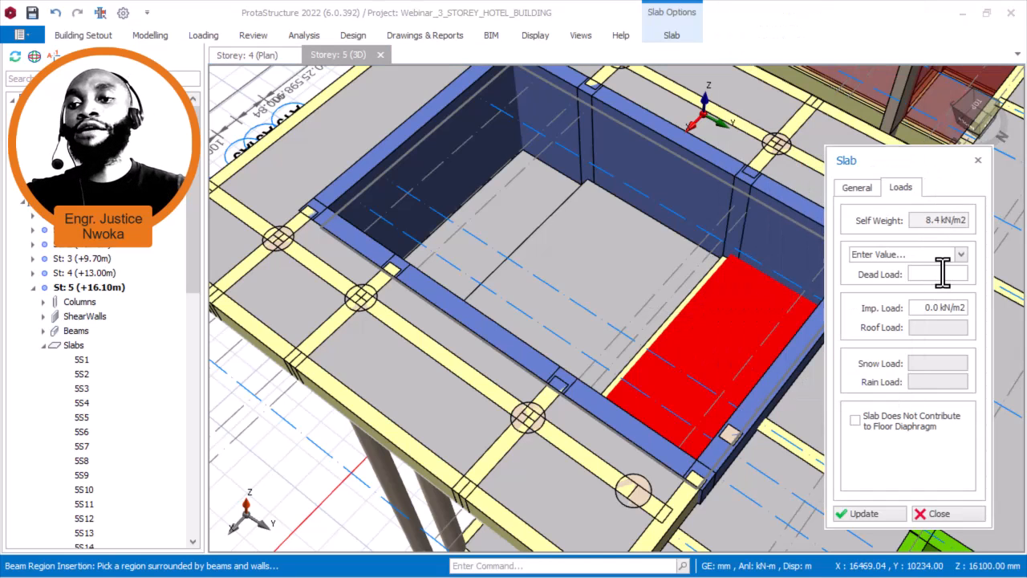
{"action": "left_click_drag", "start_coordinate": [926, 308], "coordinate": [937, 308]}
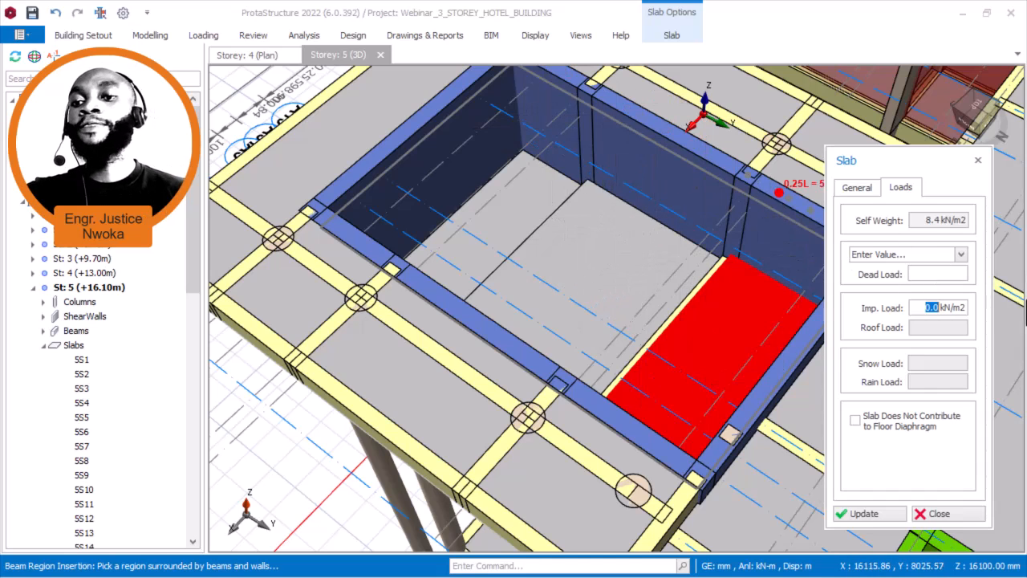
{"action": "key", "text": "super"}
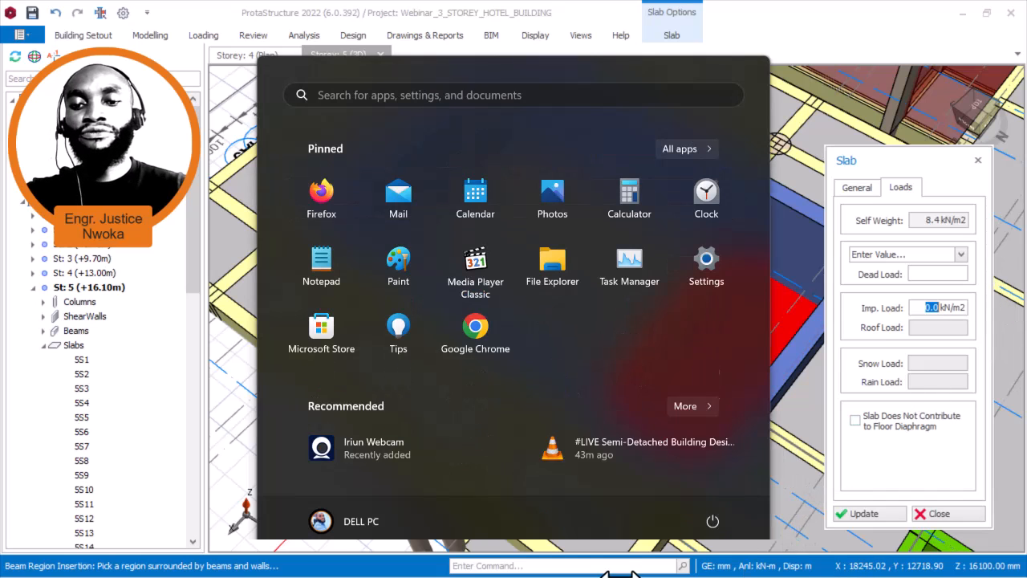
{"action": "left_click", "coordinate": [599, 562]}
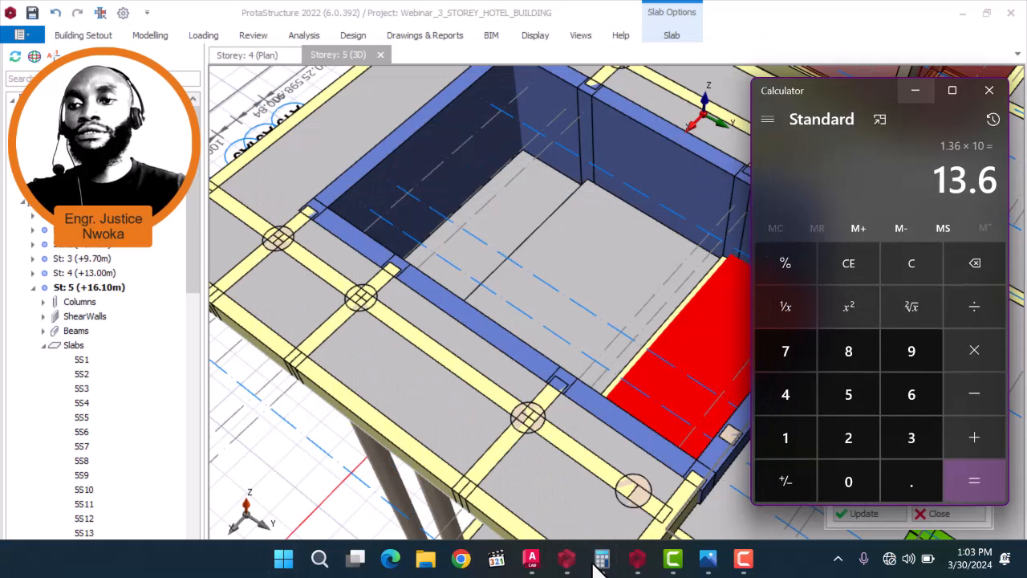
{"action": "left_click", "coordinate": [916, 90]}
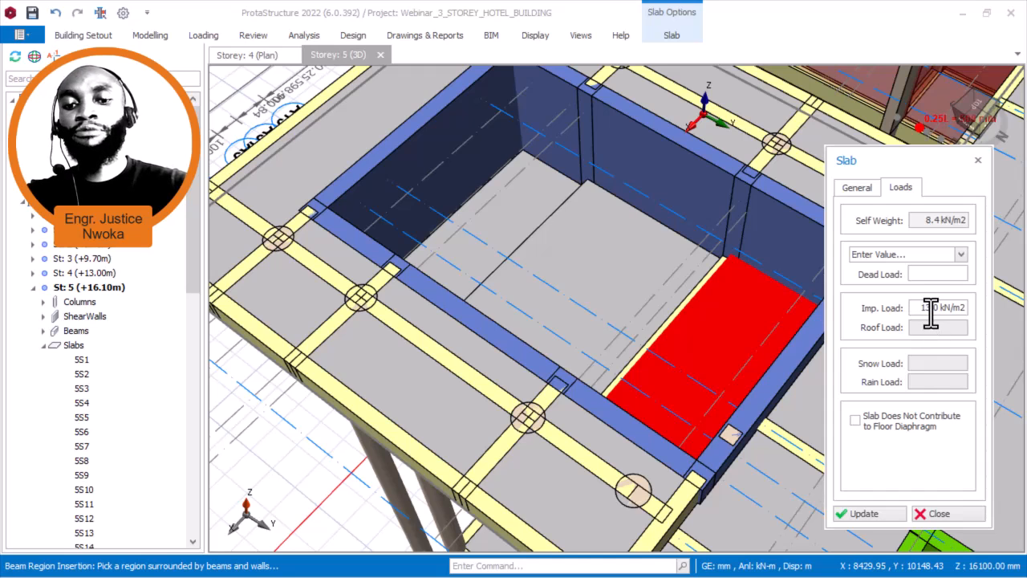
- Set the shallow-end slab's dead load to 1.5 kN/m2, update the slab and close its properties
{"action": "left_click", "coordinate": [942, 274]}
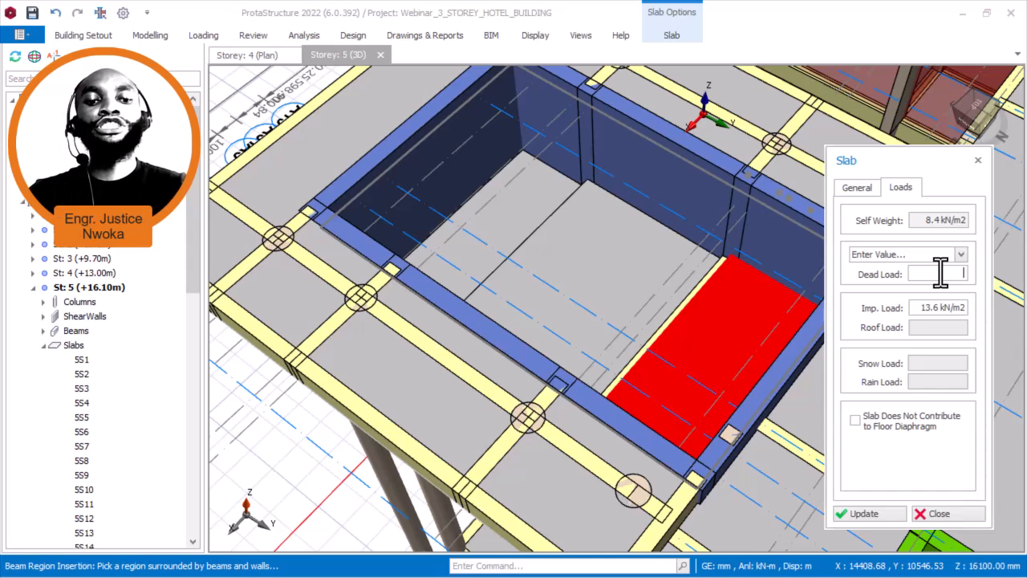
{"action": "type", "text": "10"}
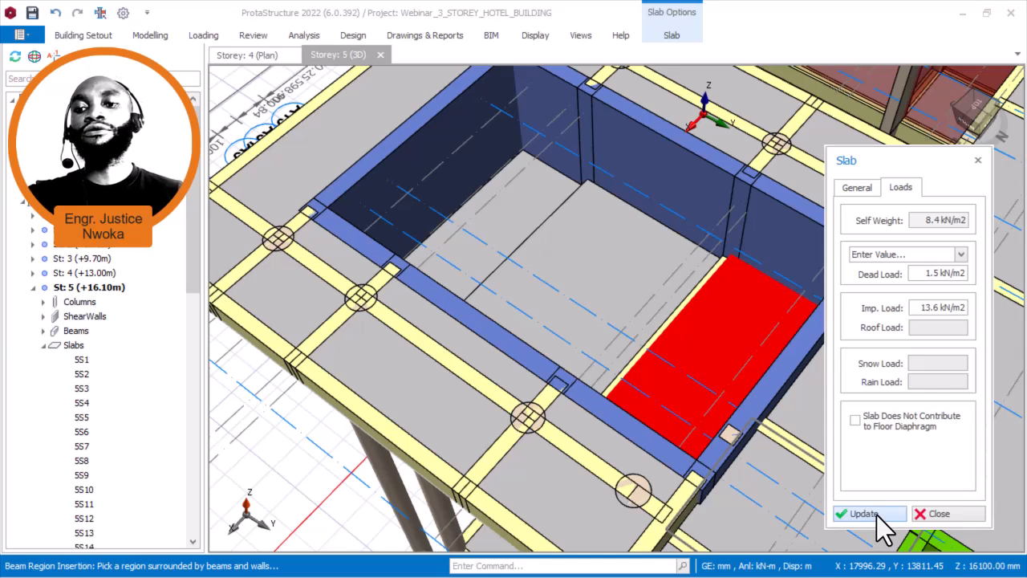
{"action": "left_click", "coordinate": [884, 523]}
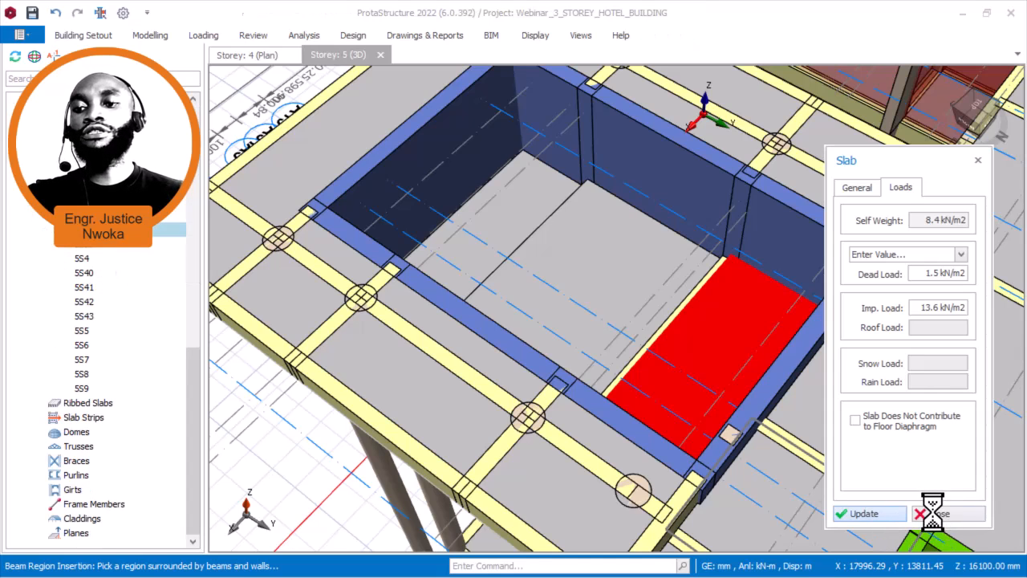
{"action": "left_click", "coordinate": [938, 514]}
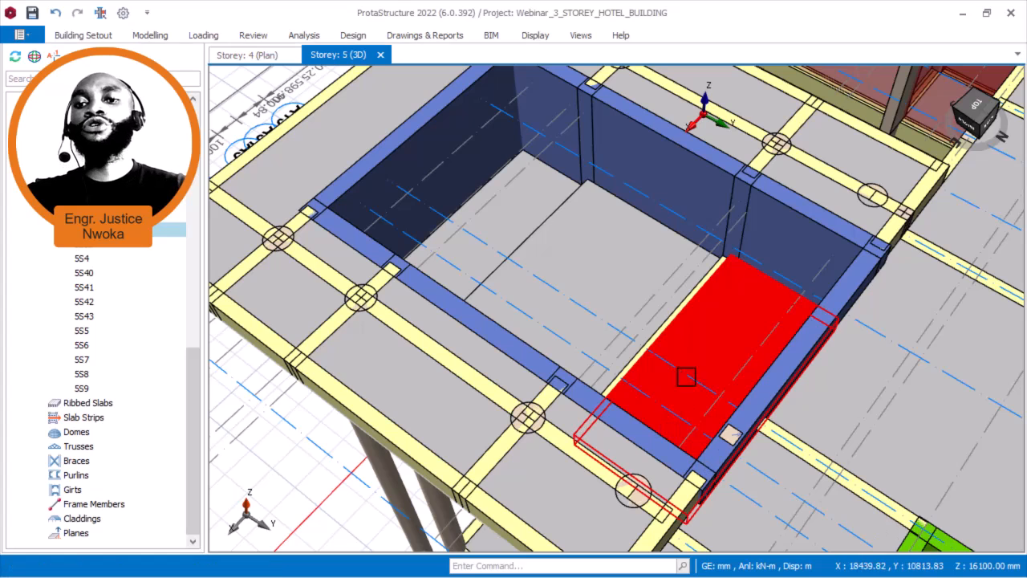
- Reopen the shallow-end slab's properties to check its dead and imposed loads, then close them
{"action": "right_click", "coordinate": [704, 339]}
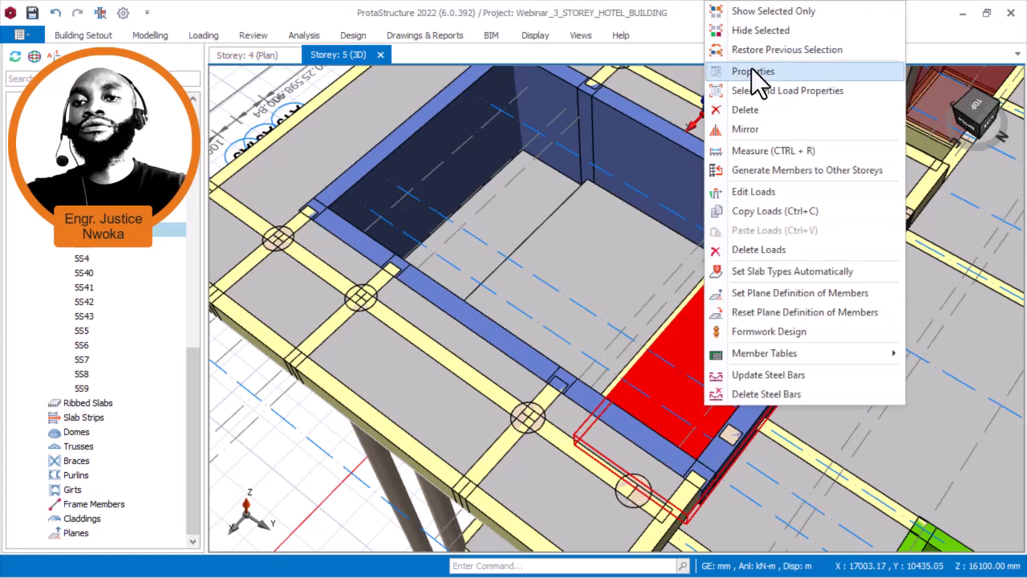
{"action": "left_click", "coordinate": [753, 72]}
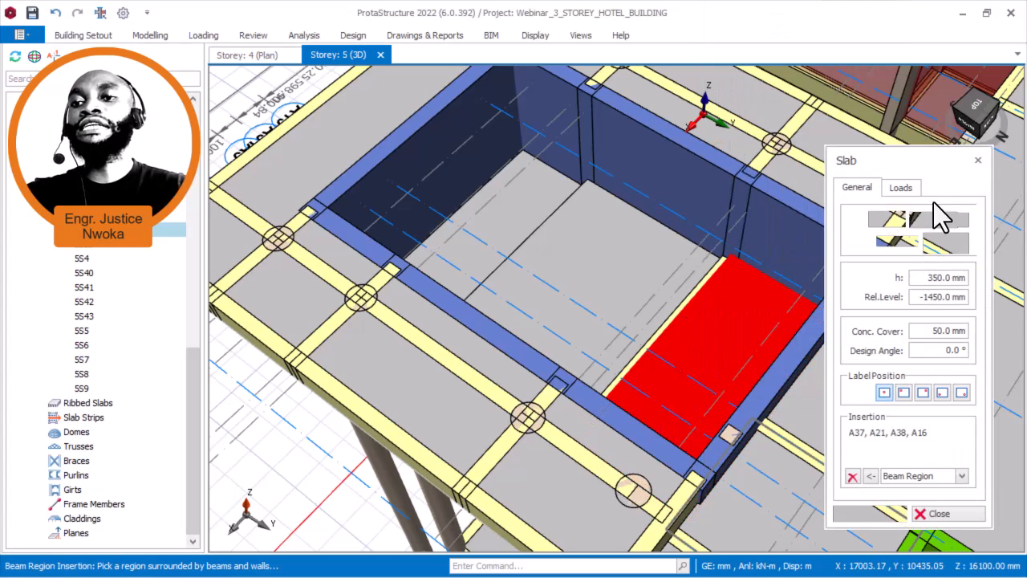
{"action": "left_click", "coordinate": [913, 186]}
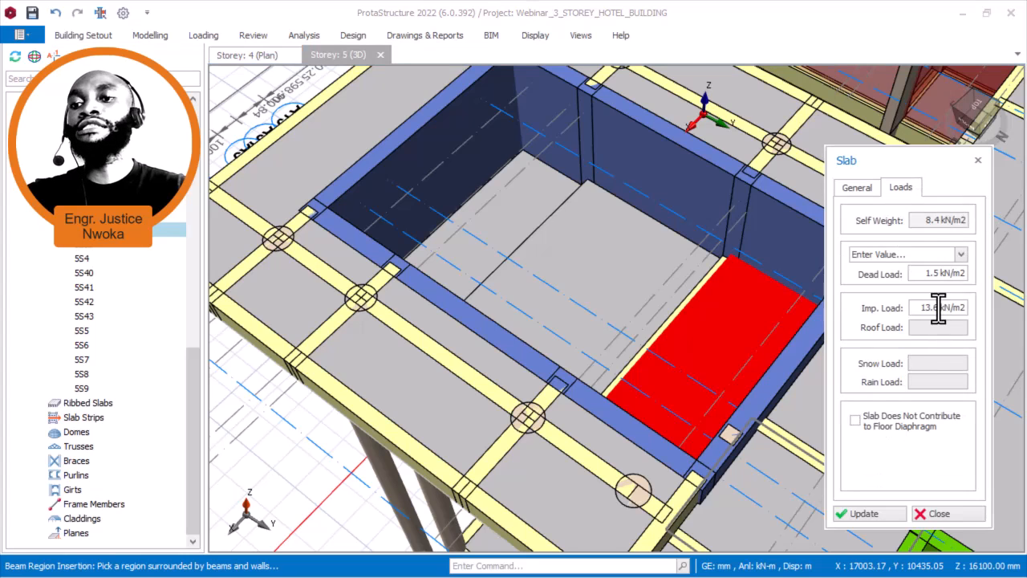
{"action": "left_click", "coordinate": [941, 516]}
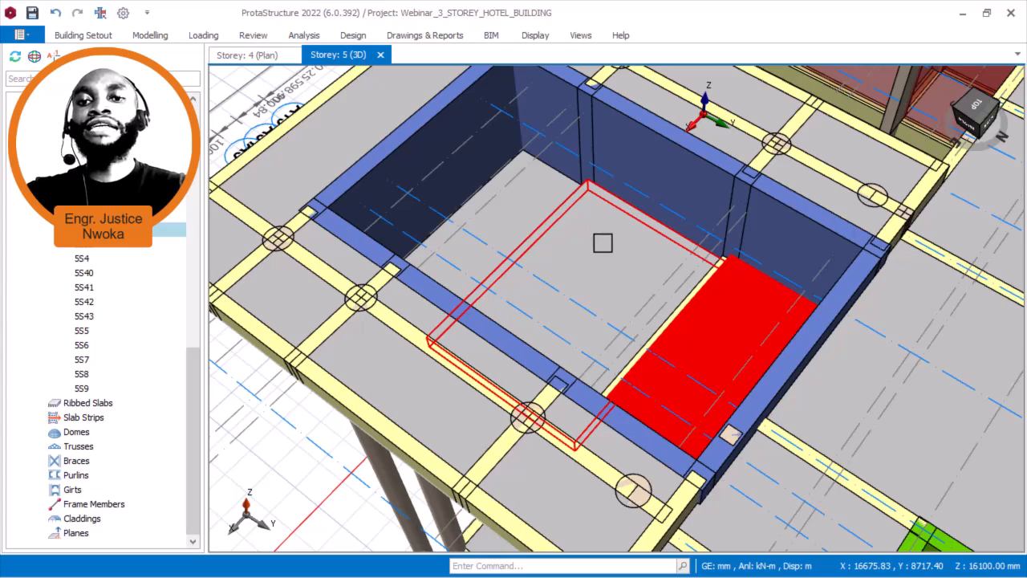
- Select the middle pool slab next to the shallow end and open its load settings
{"action": "left_click_drag", "start_coordinate": [598, 271], "coordinate": [631, 244]}
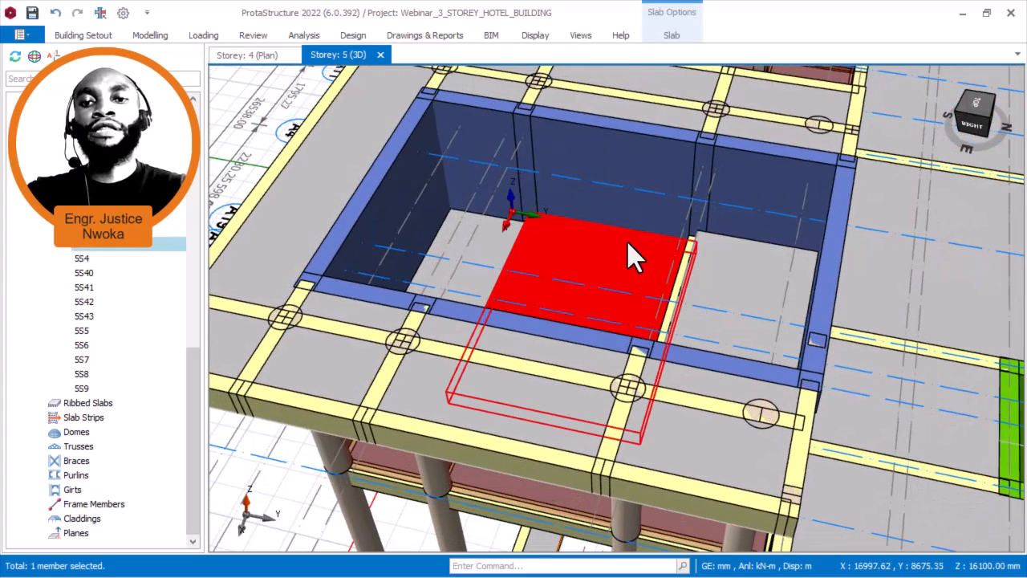
{"action": "right_click", "coordinate": [606, 239]}
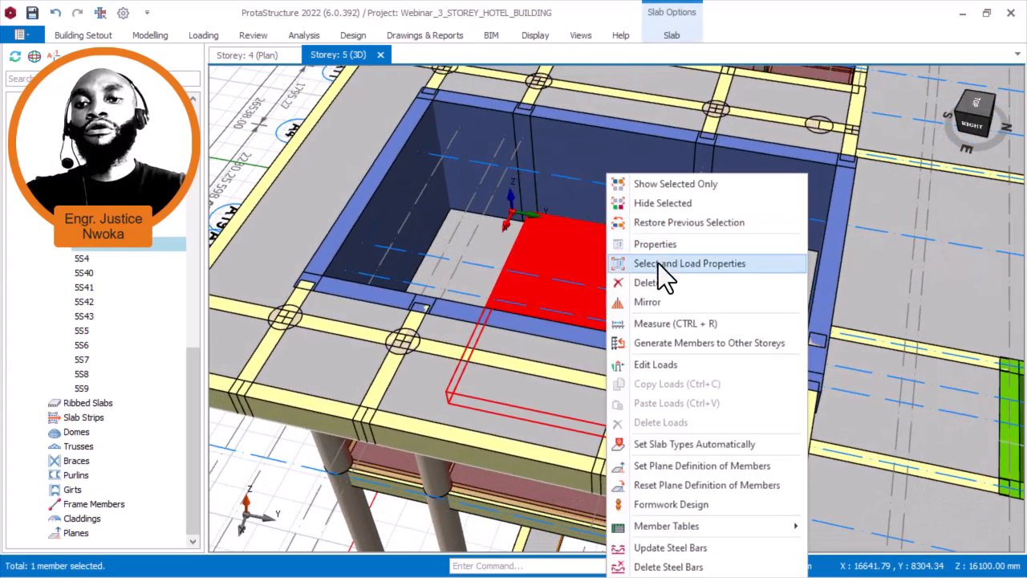
{"action": "left_click", "coordinate": [689, 248]}
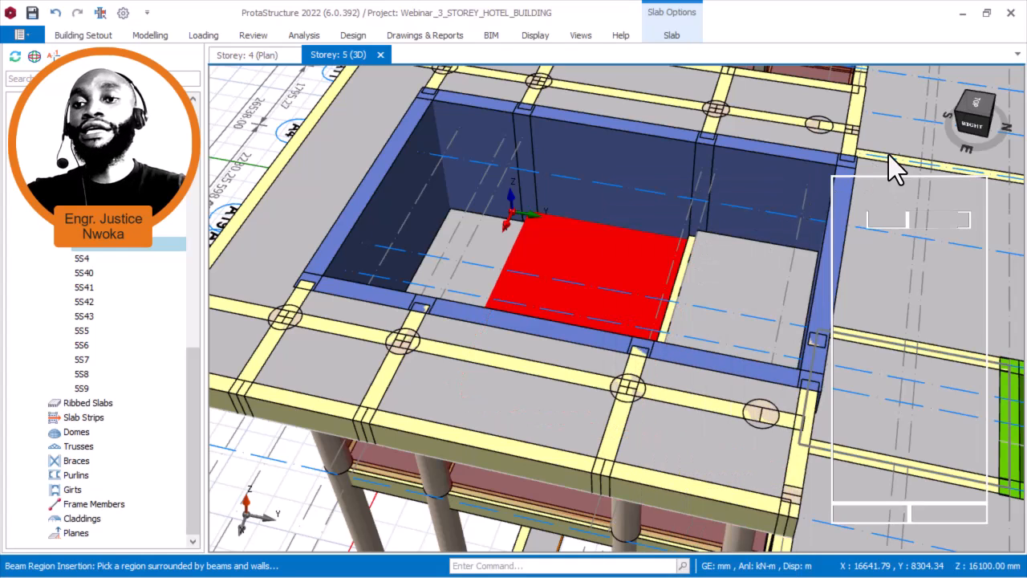
{"action": "left_click", "coordinate": [904, 188]}
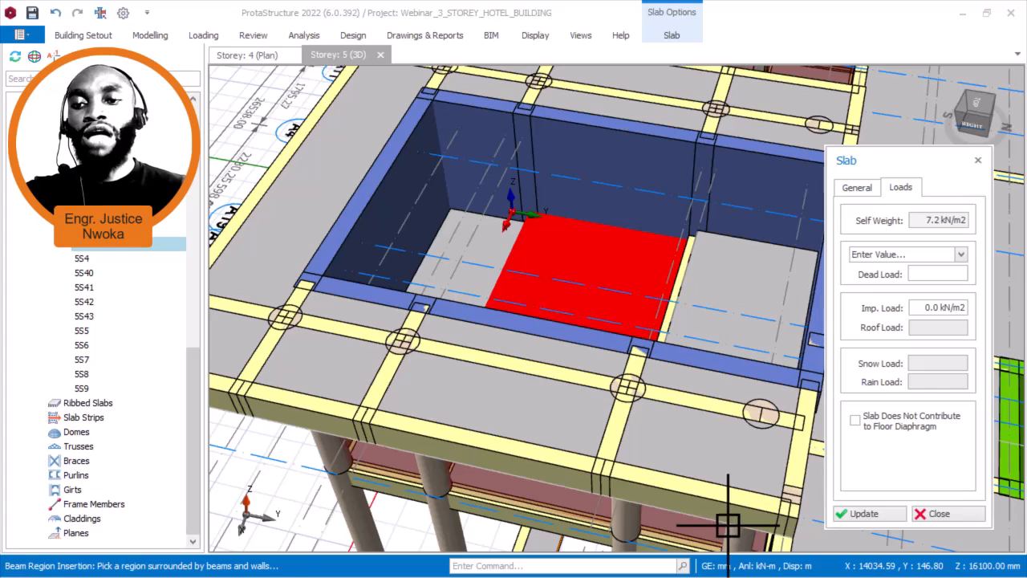
- Bring up Calculator over the model, then switch to the pool section drawing in AutoCAD
{"action": "key", "text": "super"}
{"action": "mouse_move", "coordinate": [691, 562]}
{"action": "left_click", "coordinate": [606, 564]}
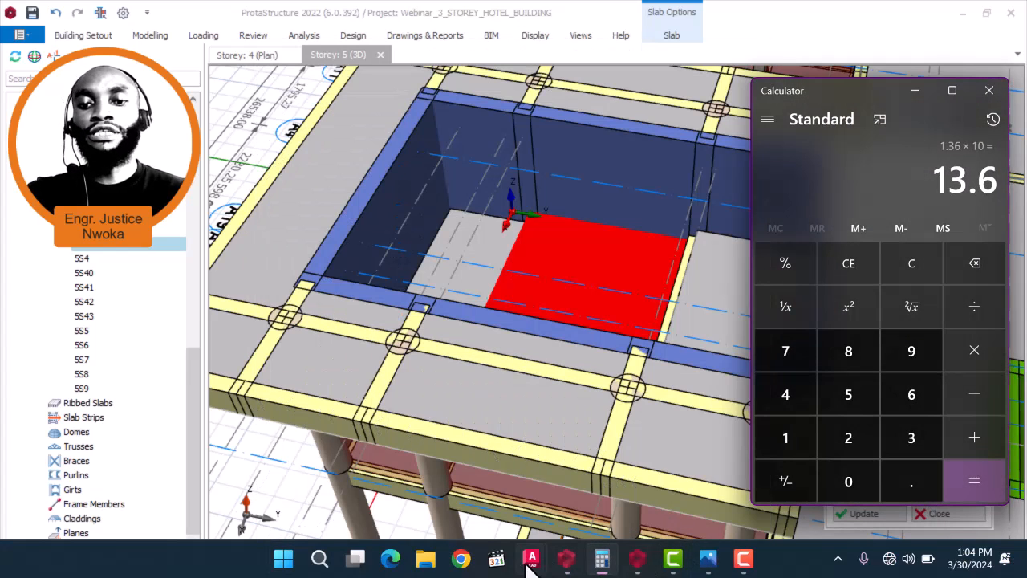
{"action": "key", "text": "super"}
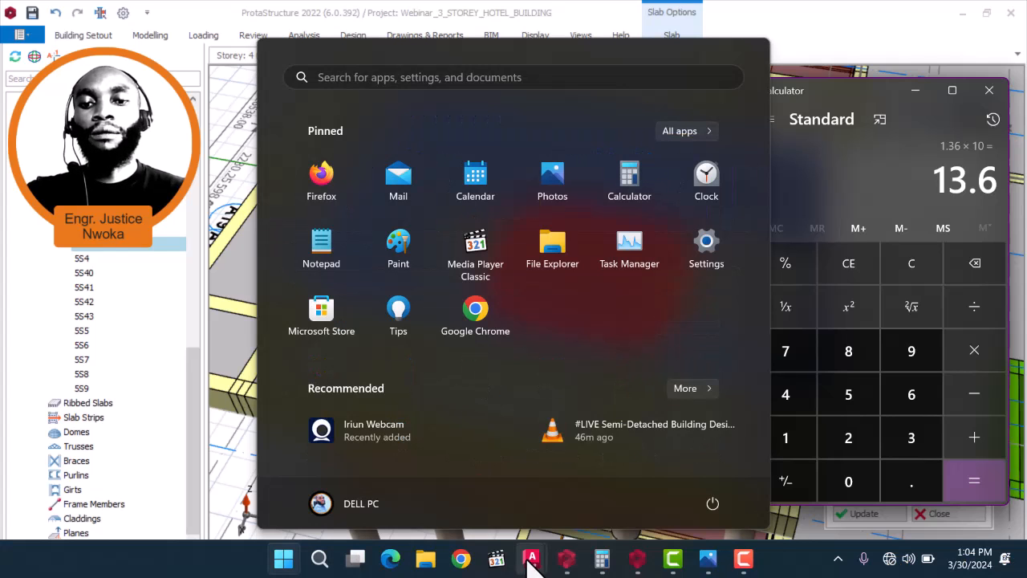
{"action": "mouse_move", "coordinate": [531, 562]}
{"action": "left_click", "coordinate": [677, 498]}
{"action": "key", "text": "Escape"}
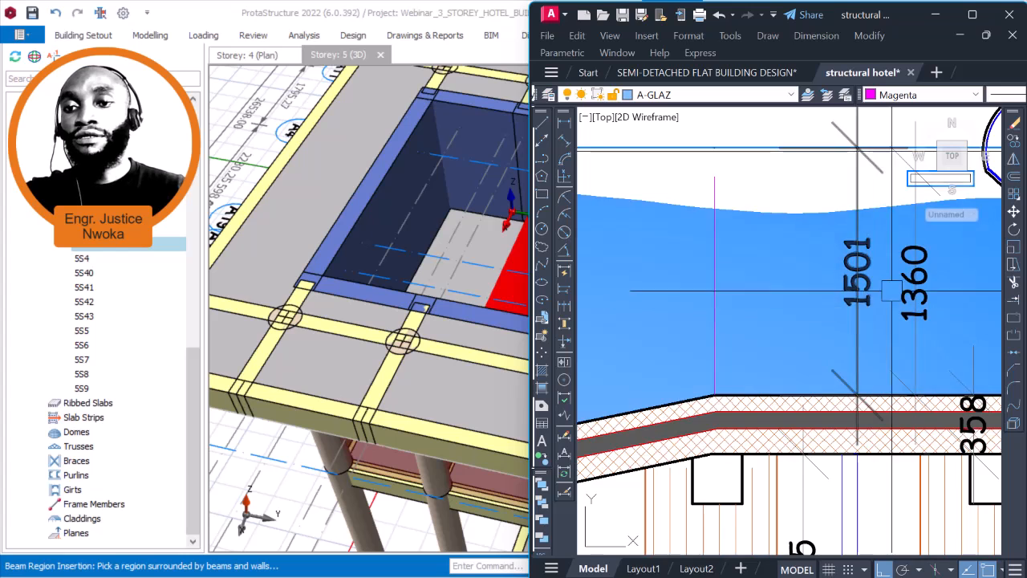
- Examine the water depth dimension above the sloping pool floor in the section, then return to Calculator
{"action": "scroll", "coordinate": [859, 306], "scroll_direction": "down", "scroll_amount": 5}
{"action": "scroll", "coordinate": [825, 300], "scroll_direction": "up", "scroll_amount": 4}
{"action": "scroll", "coordinate": [826, 300], "scroll_direction": "up", "scroll_amount": 3}
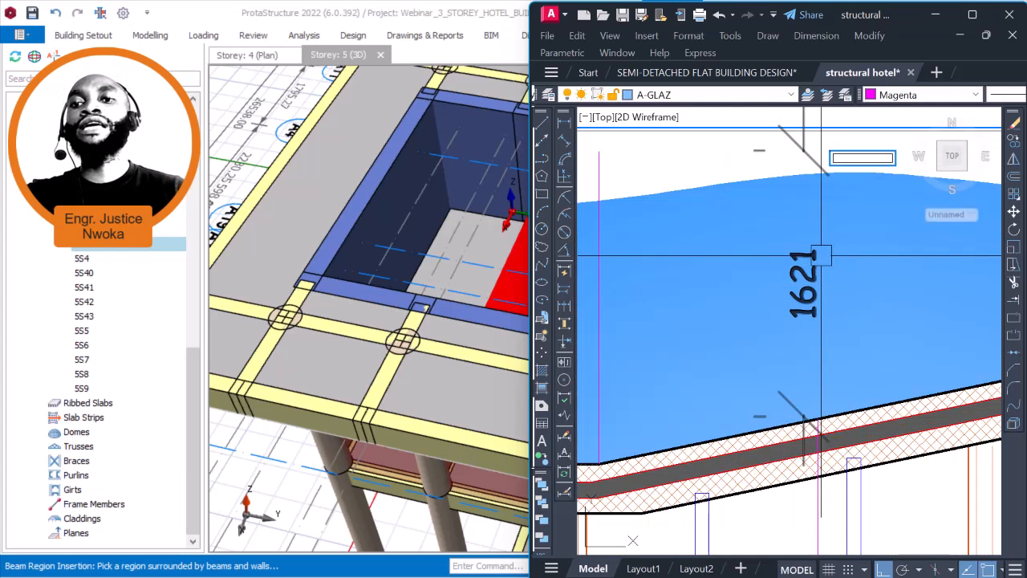
{"action": "scroll", "coordinate": [773, 325], "scroll_direction": "down", "scroll_amount": 3}
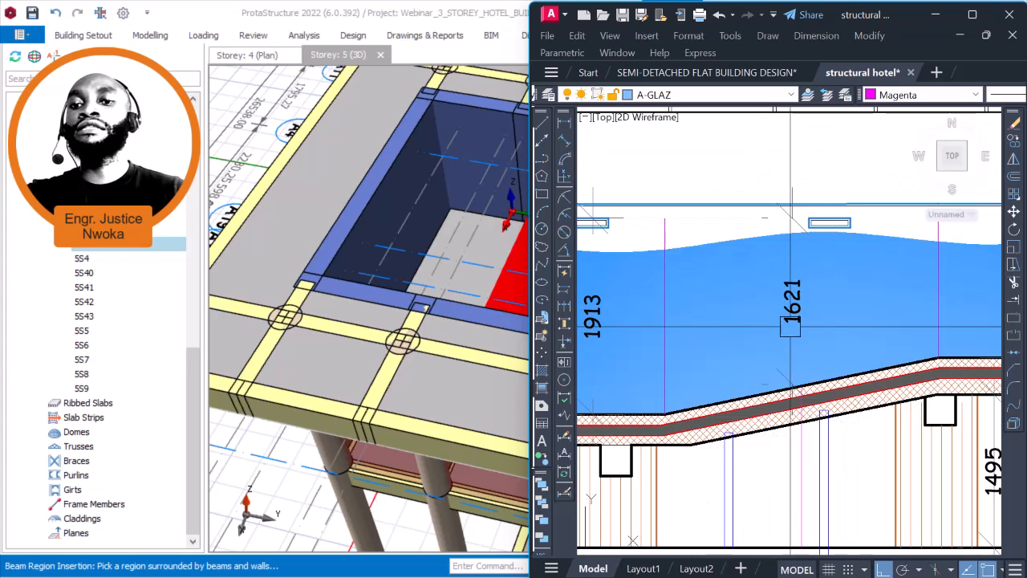
{"action": "scroll", "coordinate": [773, 325], "scroll_direction": "down", "scroll_amount": 3}
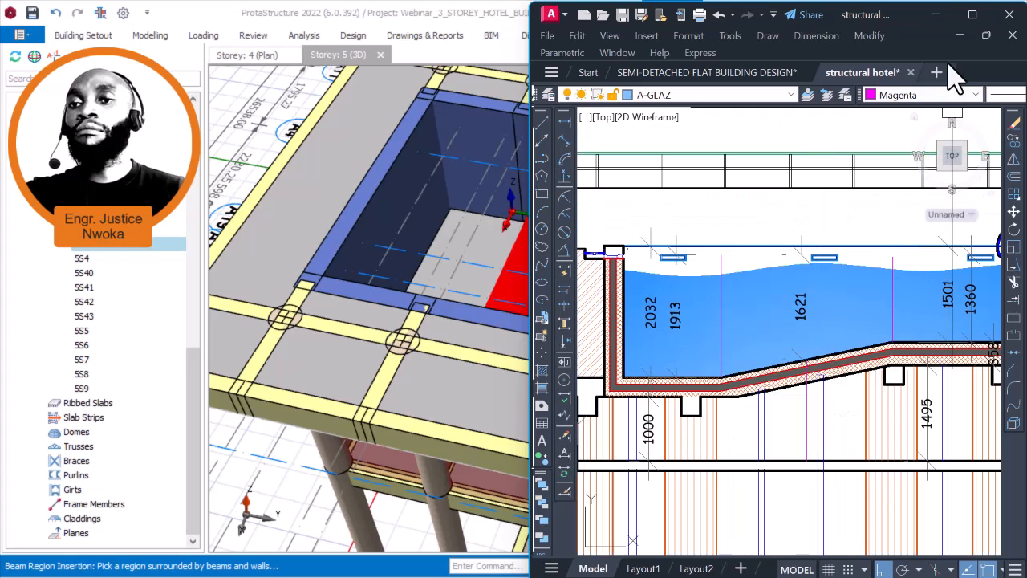
{"action": "left_click", "coordinate": [935, 15]}
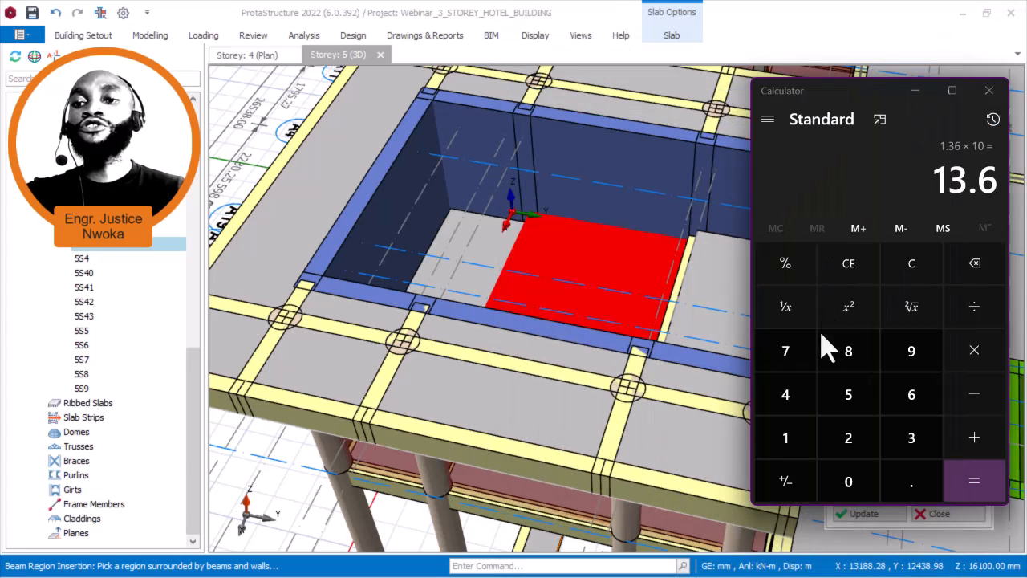
- Multiply the 1.621 m water depth by 10 to calculate the water load on the middle slab
{"action": "left_click", "coordinate": [786, 437]}
{"action": "left_click", "coordinate": [907, 482]}
{"action": "left_click", "coordinate": [912, 394]}
{"action": "left_click", "coordinate": [848, 438]}
{"action": "left_click", "coordinate": [786, 438]}
{"action": "left_click", "coordinate": [973, 351]}
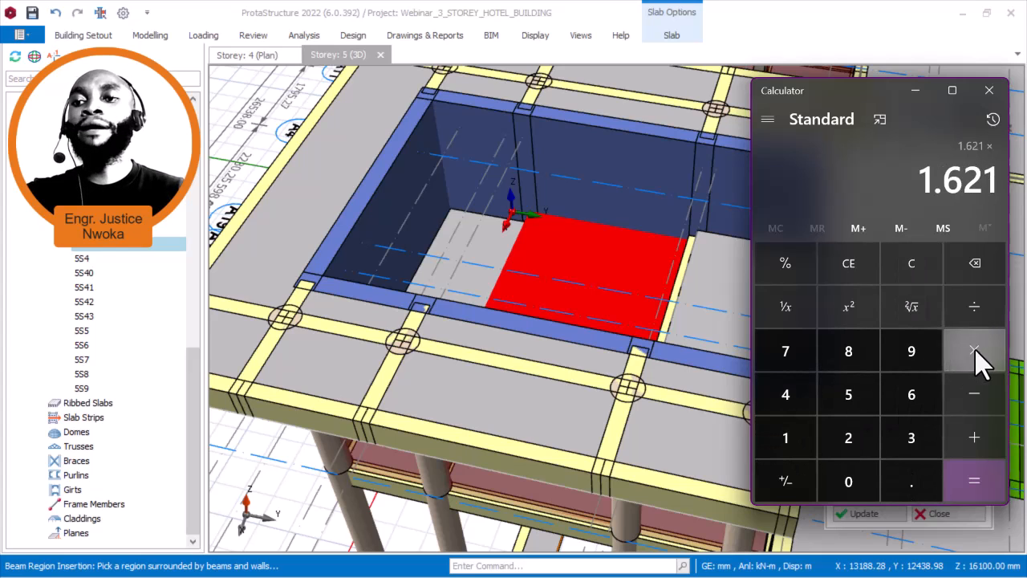
{"action": "left_click", "coordinate": [785, 437]}
{"action": "left_click", "coordinate": [832, 474]}
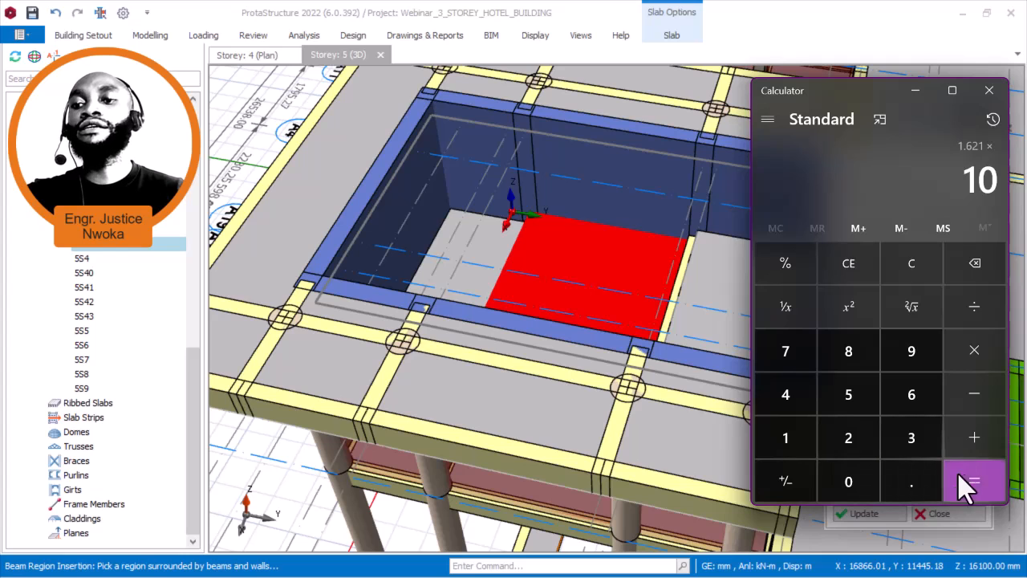
{"action": "left_click", "coordinate": [970, 479]}
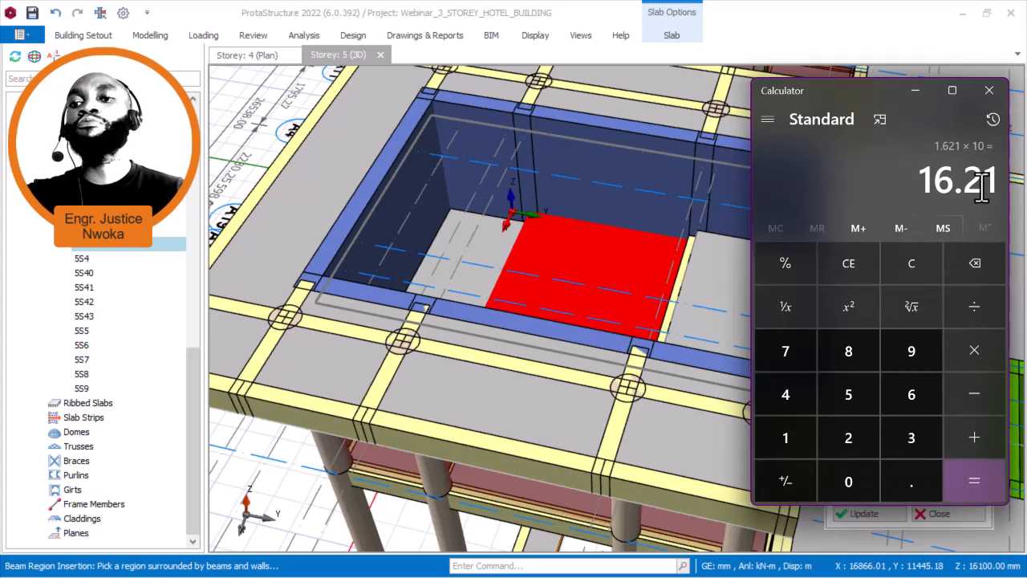
- Set the middle pool slab's imposed load to 16.21 kN/m2 and dead load to 1.5 kN/m2, and update it
{"action": "left_click", "coordinate": [916, 92]}
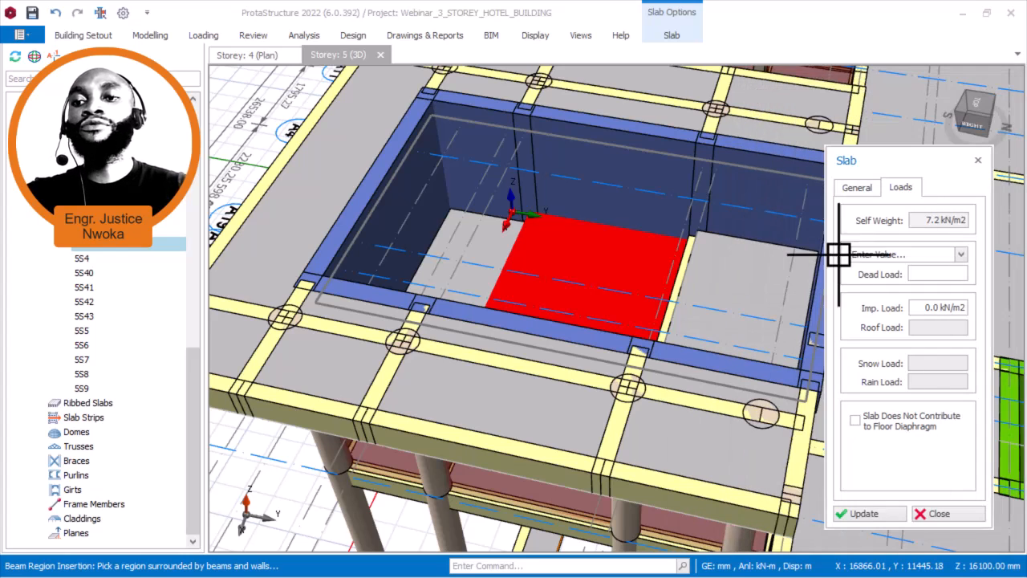
{"action": "left_click_drag", "start_coordinate": [924, 308], "coordinate": [968, 309]}
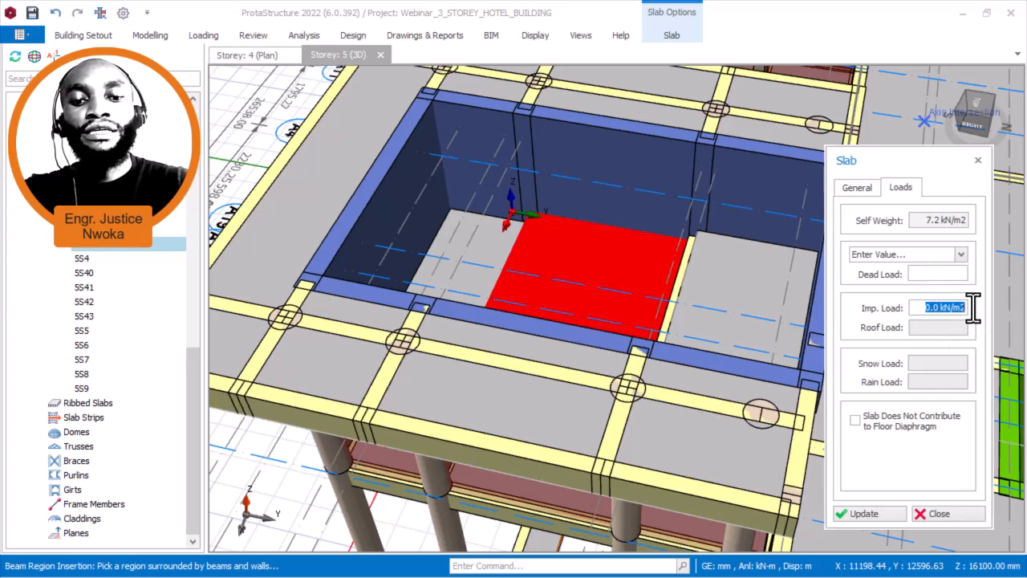
{"action": "type", "text": "16.21"}
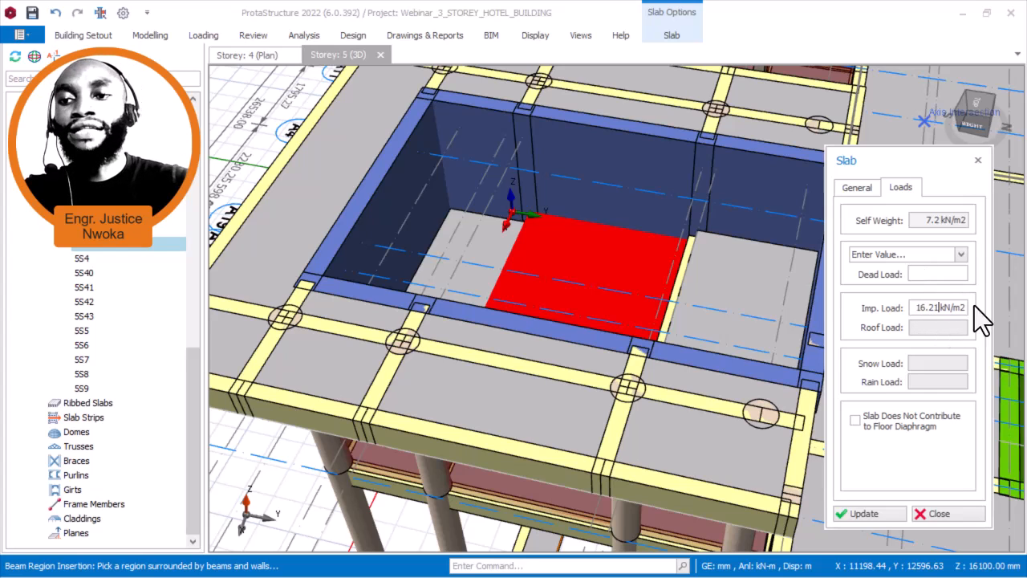
{"action": "left_click", "coordinate": [939, 274]}
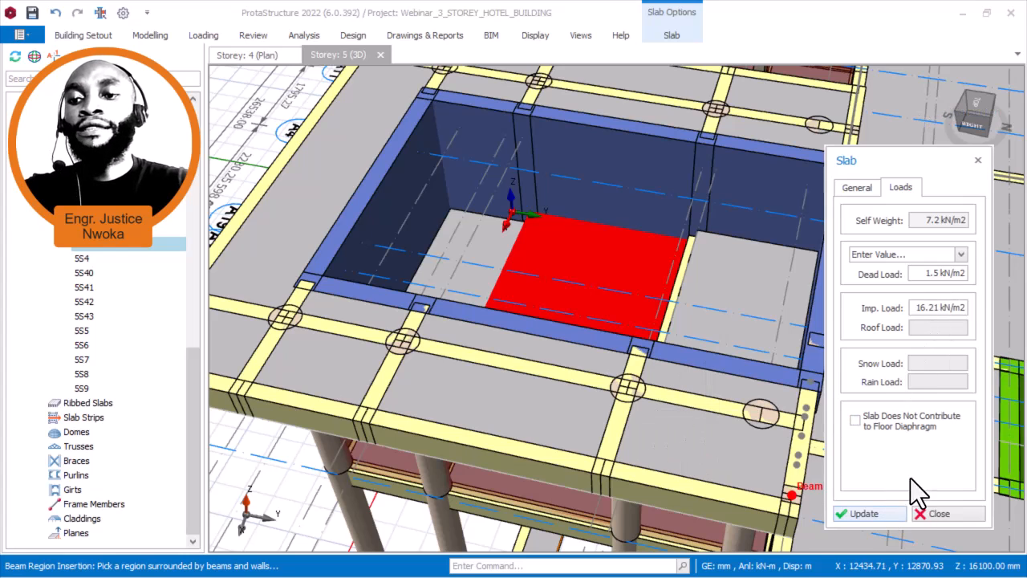
{"action": "left_click", "coordinate": [879, 514]}
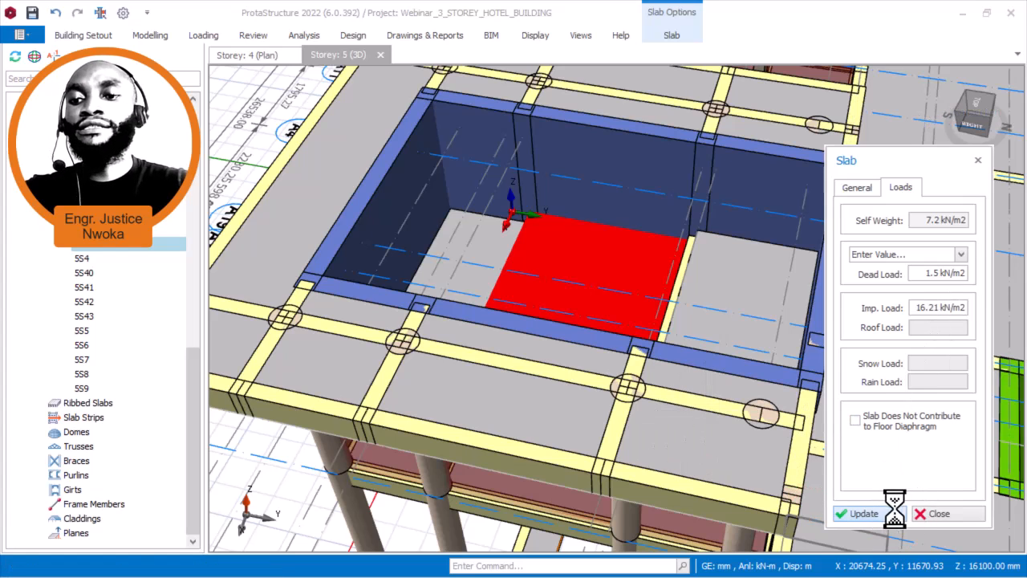
- Close the middle slab's properties and open the load properties of the narrow end pool slab, 5S40
{"action": "left_click", "coordinate": [940, 513]}
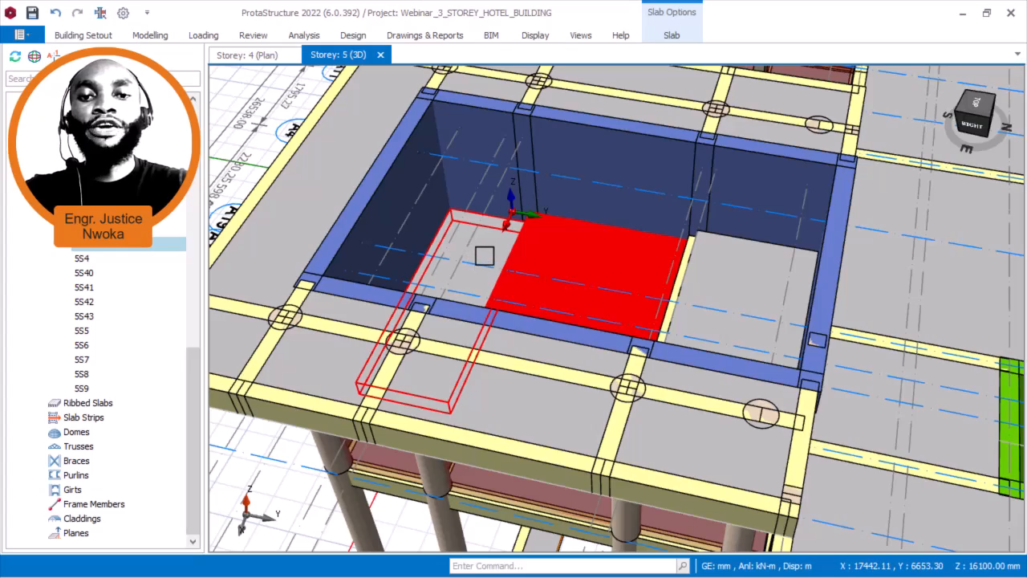
{"action": "middle_click_drag", "start_coordinate": [484, 256], "coordinate": [519, 229]}
{"action": "right_click", "coordinate": [532, 217]}
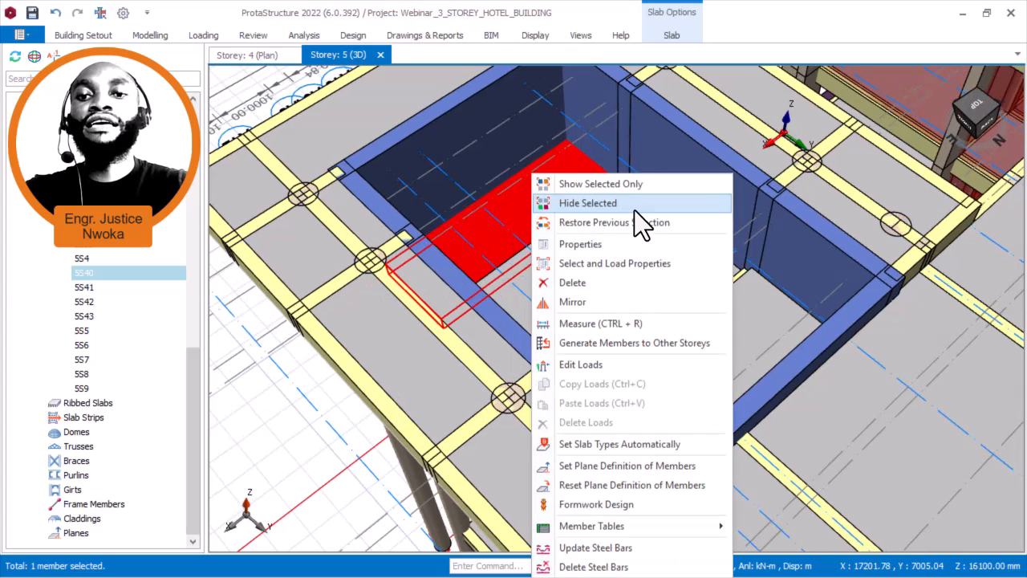
{"action": "left_click", "coordinate": [604, 240]}
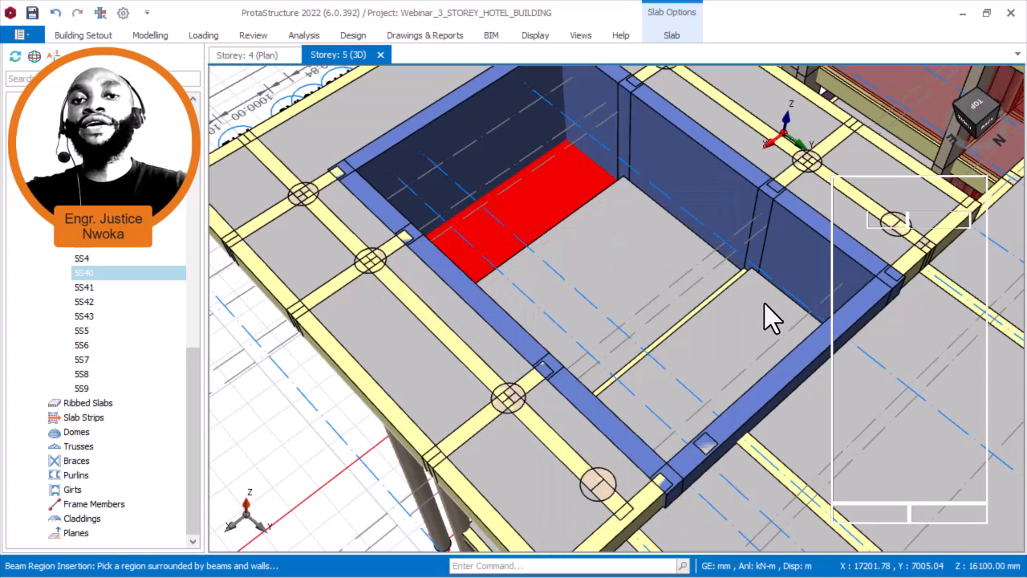
{"action": "left_click", "coordinate": [900, 188]}
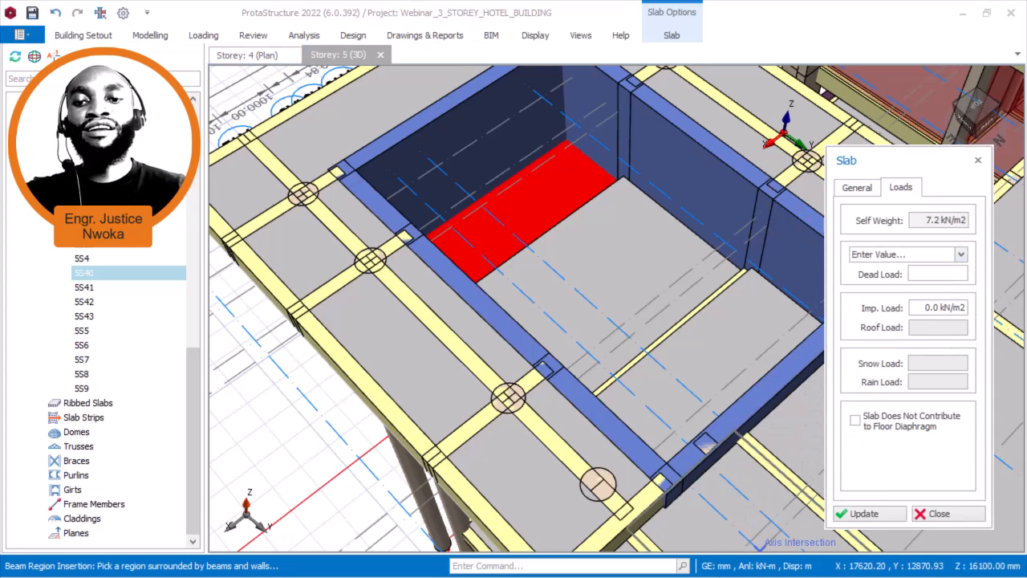
- Switch to the structural hotel drawing in AutoCAD, examine the water depth dimensions at the pool's deep end, and return to ProtaStructure
{"action": "key", "text": "super"}
{"action": "mouse_move", "coordinate": [601, 566]}
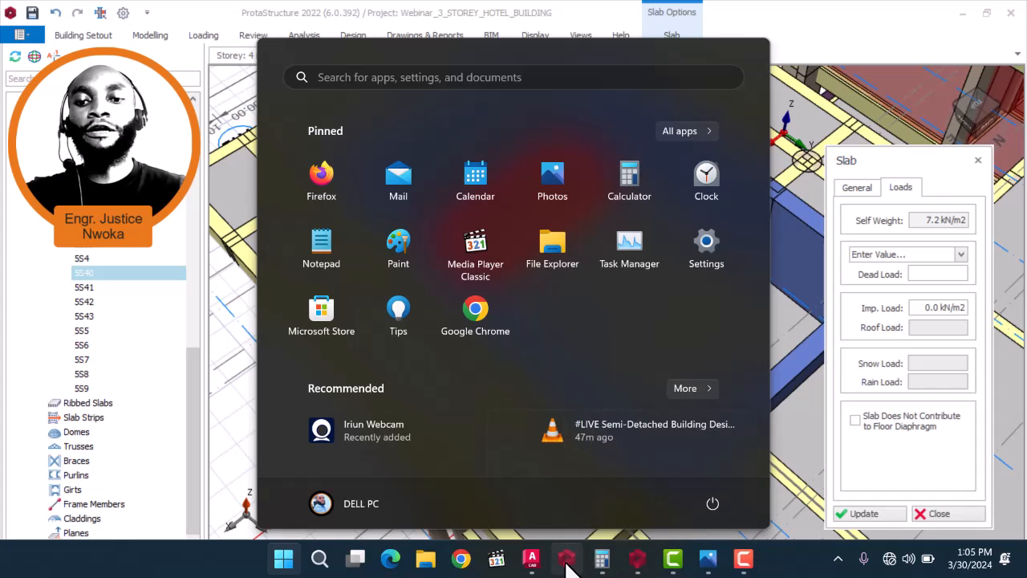
{"action": "mouse_move", "coordinate": [532, 562]}
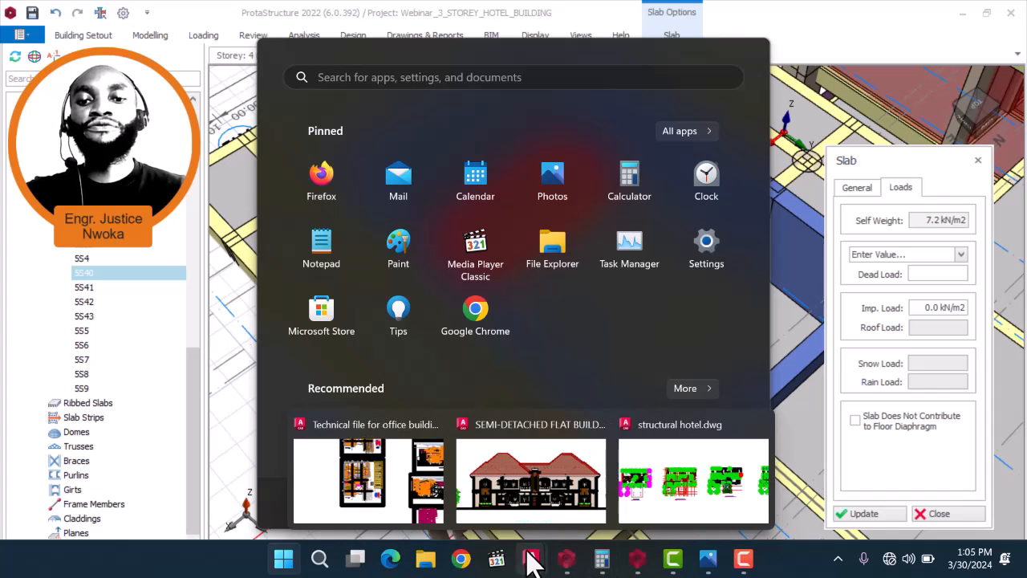
{"action": "left_click", "coordinate": [679, 498]}
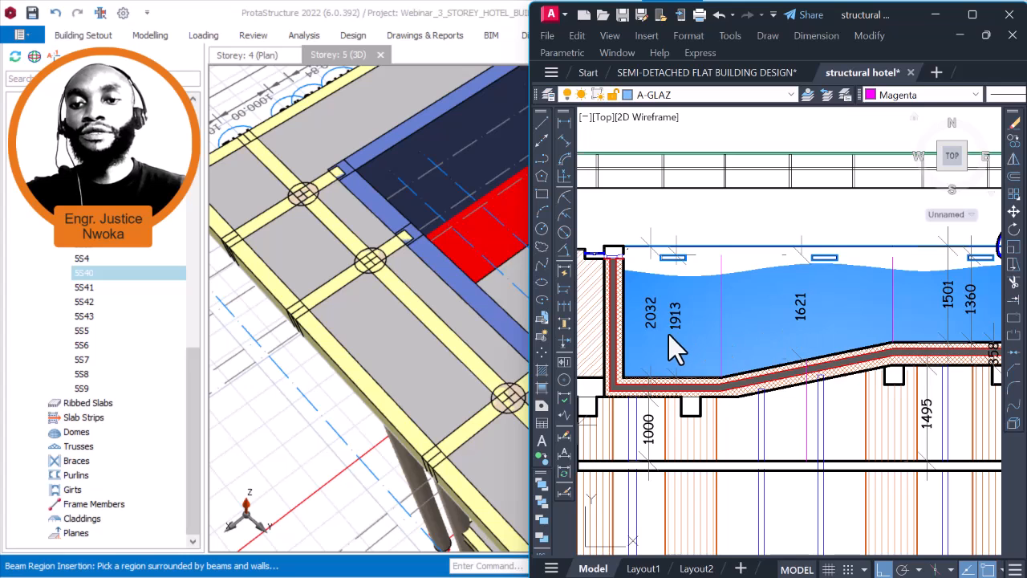
{"action": "scroll", "coordinate": [655, 320], "scroll_direction": "up", "scroll_amount": 5}
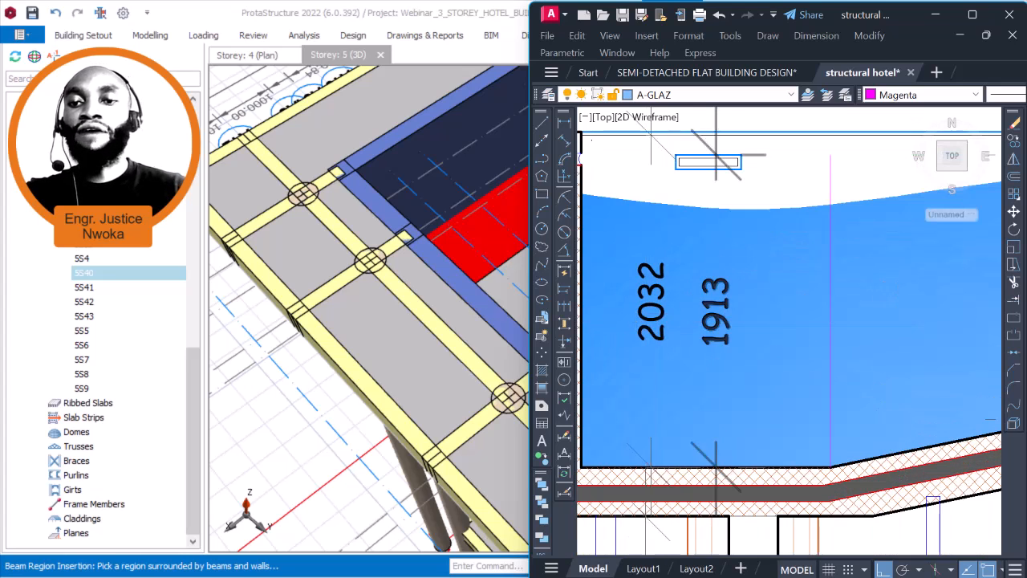
{"action": "scroll", "coordinate": [729, 305], "scroll_direction": "down", "scroll_amount": 3}
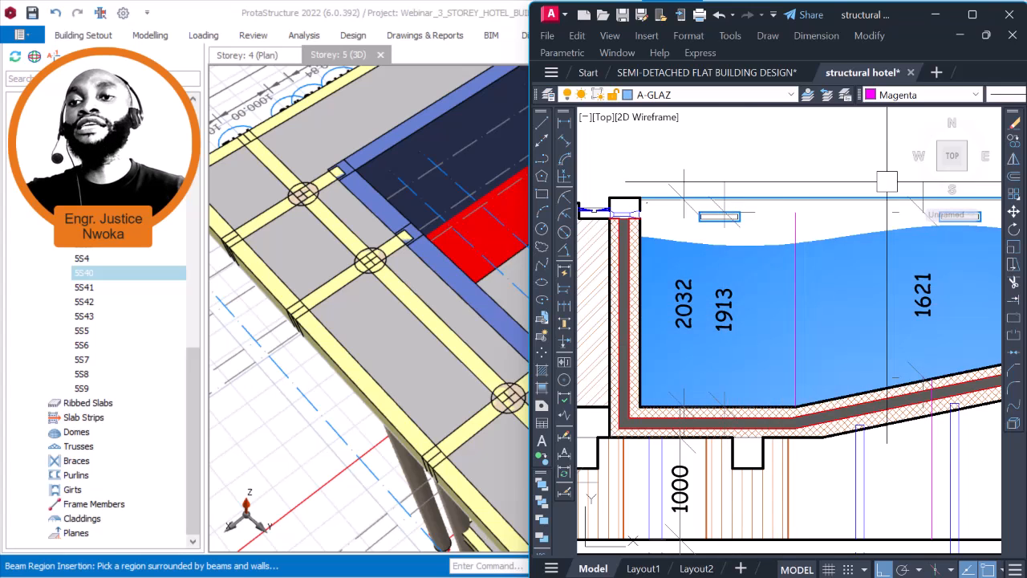
{"action": "left_click", "coordinate": [935, 14]}
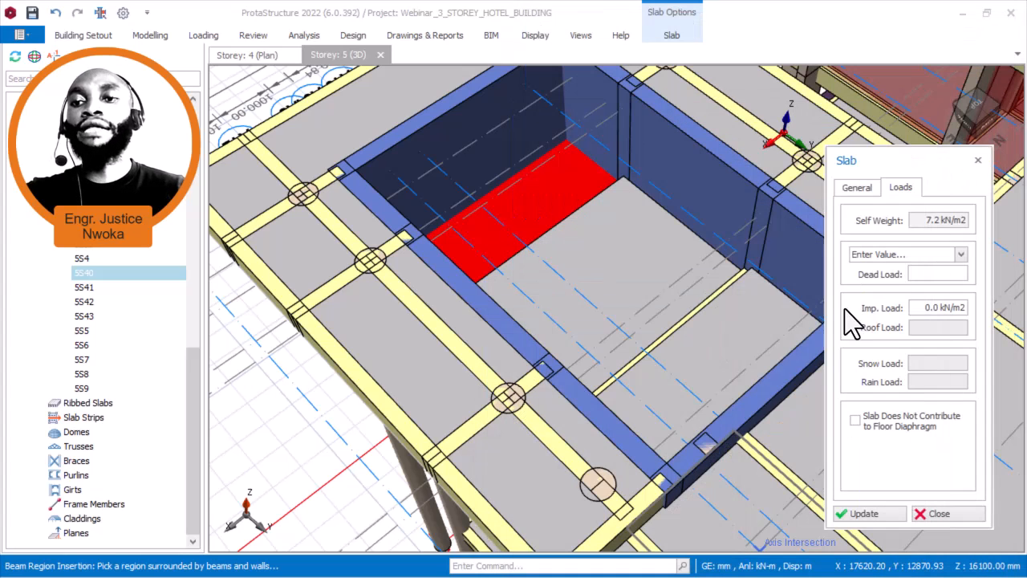
- Bring up Calculator and multiply the 1.913 m water depth by 10 to calculate the water load on the deep-end slab
{"action": "key", "text": "super"}
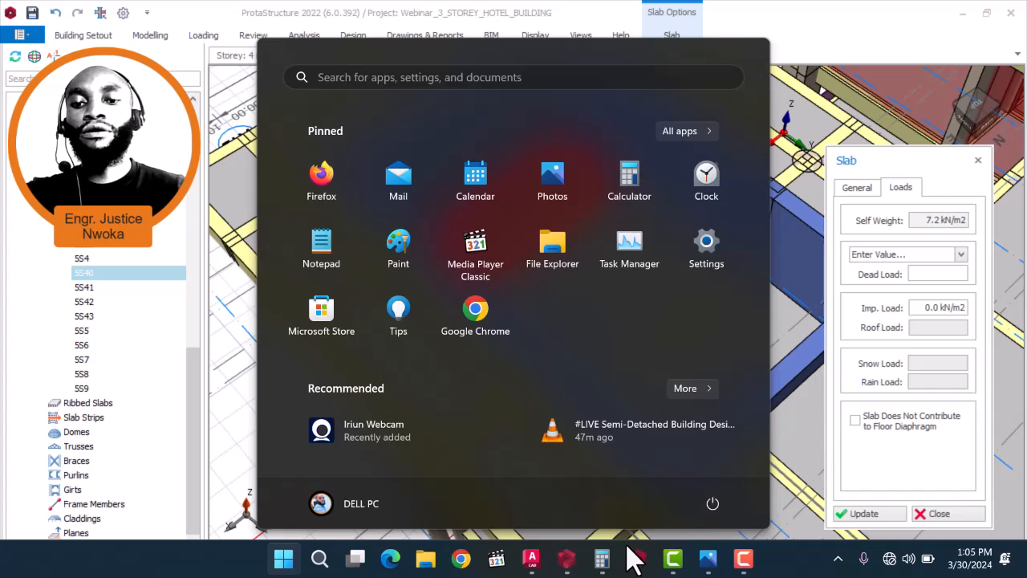
{"action": "left_click", "coordinate": [602, 558]}
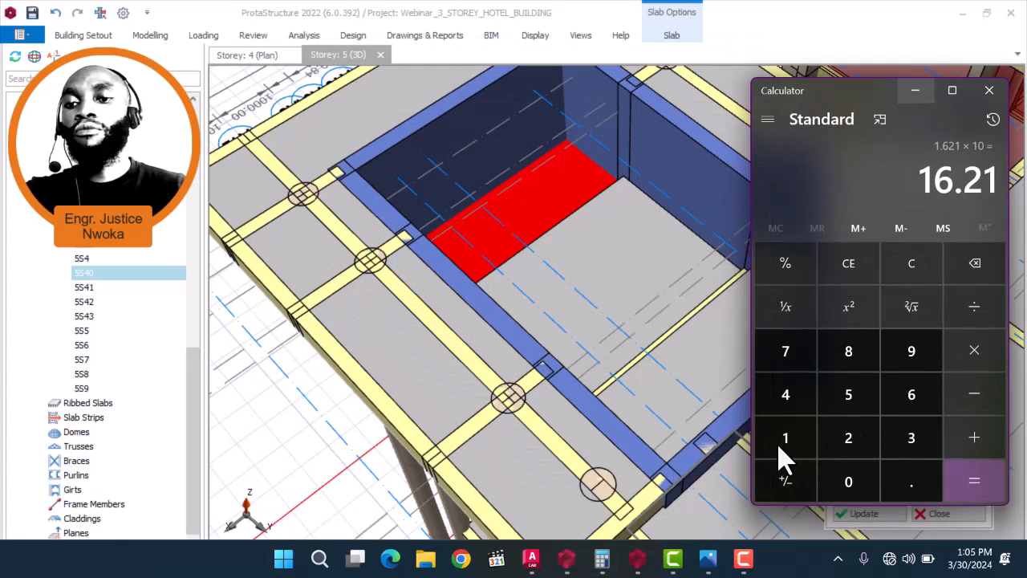
{"action": "left_click", "coordinate": [914, 482]}
{"action": "left_click", "coordinate": [919, 274]}
{"action": "left_click", "coordinate": [786, 437]}
{"action": "left_click", "coordinate": [899, 480]}
{"action": "left_click", "coordinate": [912, 351]}
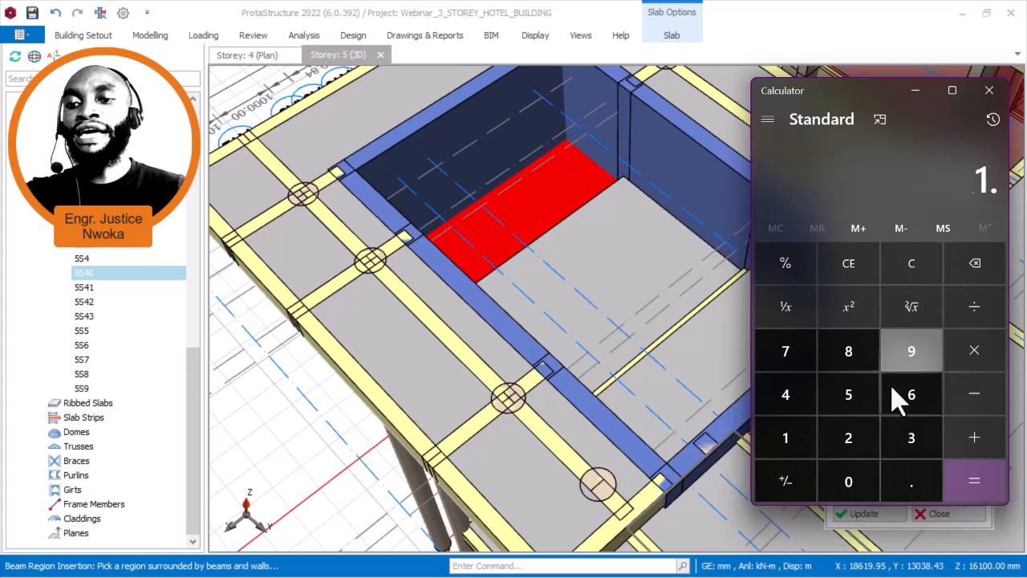
{"action": "left_click", "coordinate": [788, 439]}
{"action": "left_click", "coordinate": [912, 438]}
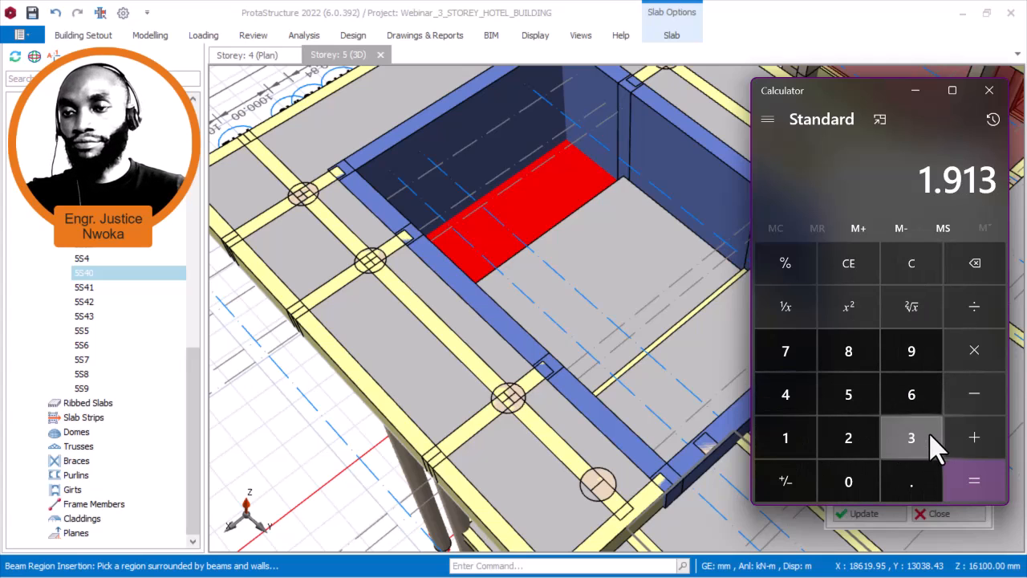
{"action": "left_click", "coordinate": [981, 359]}
{"action": "left_click", "coordinate": [786, 437]}
{"action": "left_click", "coordinate": [849, 480]}
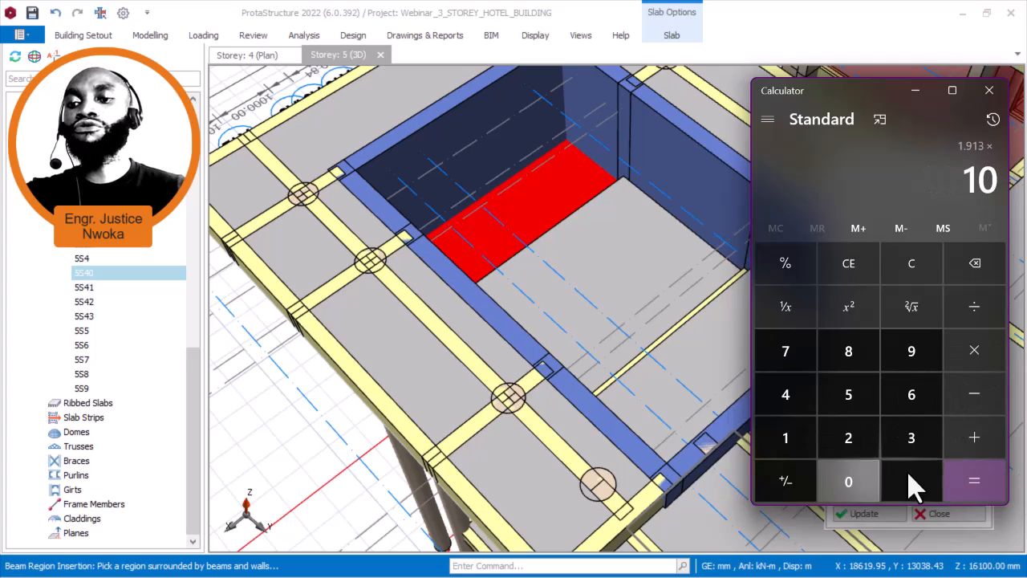
{"action": "left_click", "coordinate": [989, 482]}
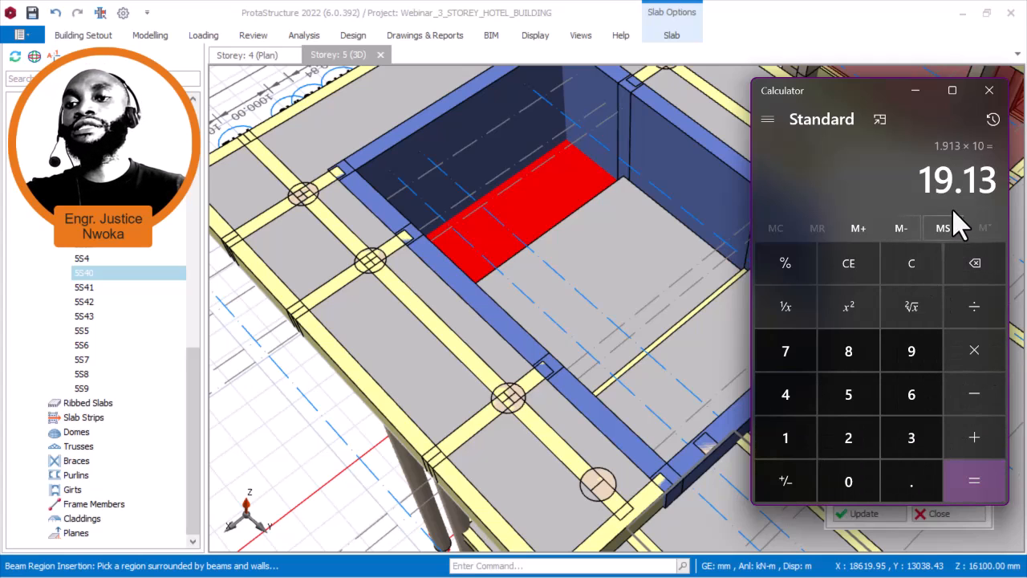
{"action": "left_click", "coordinate": [916, 90]}
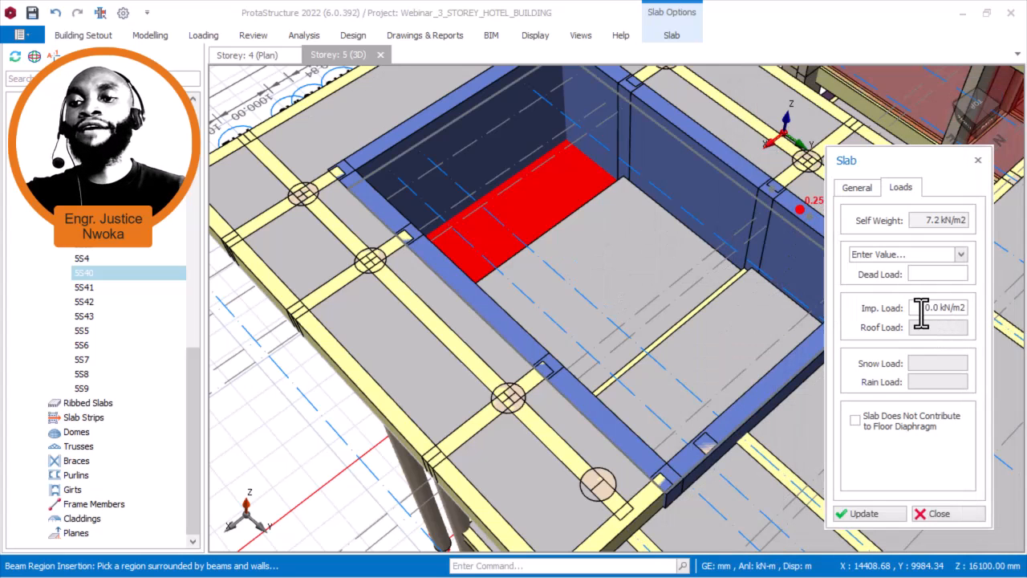
- Set the deep-end pool slab's imposed load to 19.13 kN/m2 and dead load to 1.5 kN/m2, update it, and close its properties
{"action": "left_click_drag", "start_coordinate": [919, 307], "coordinate": [1002, 303]}
{"action": "type", "text": "19"}
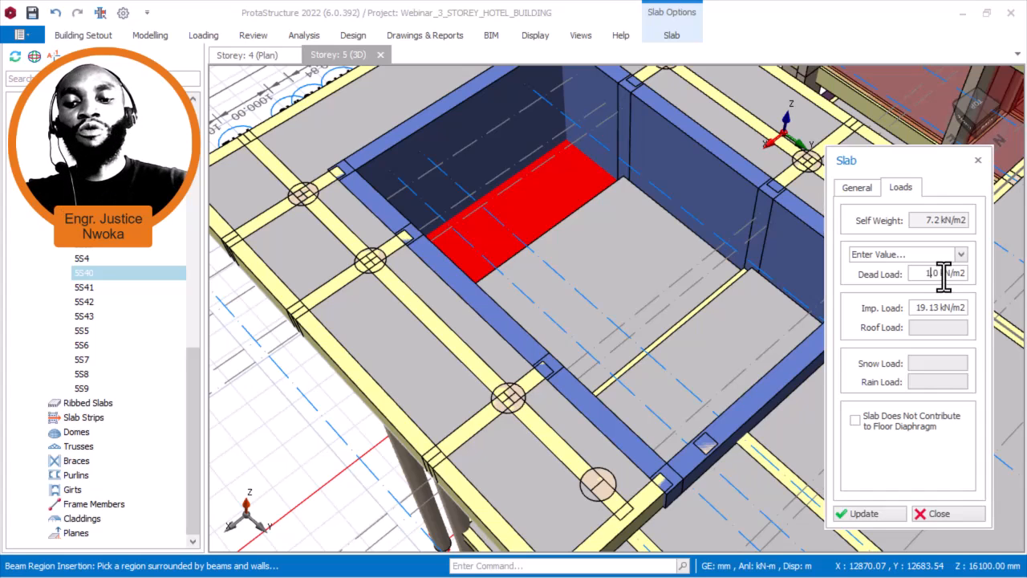
{"action": "left_click", "coordinate": [871, 517]}
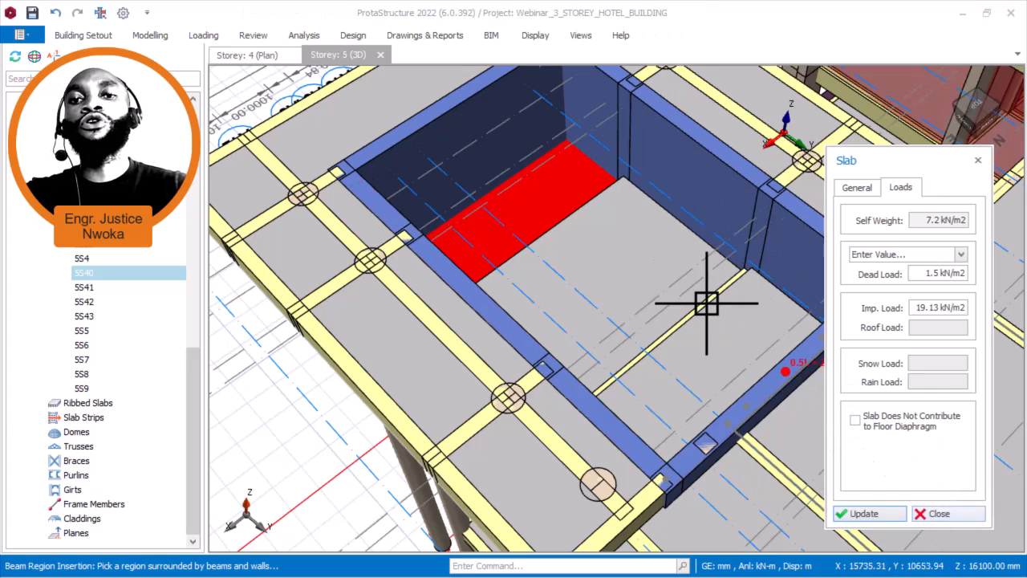
{"action": "key", "text": "Escape"}
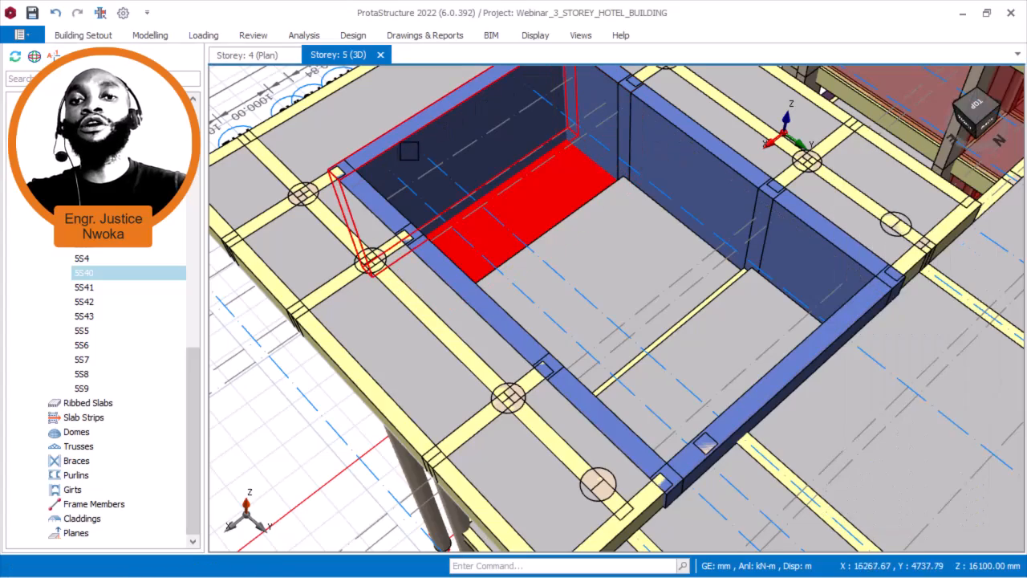
- Select pool wall 5W6 beside the deep-end slab and open its load editor
{"action": "middle_click_drag", "start_coordinate": [535, 212], "coordinate": [555, 199]}
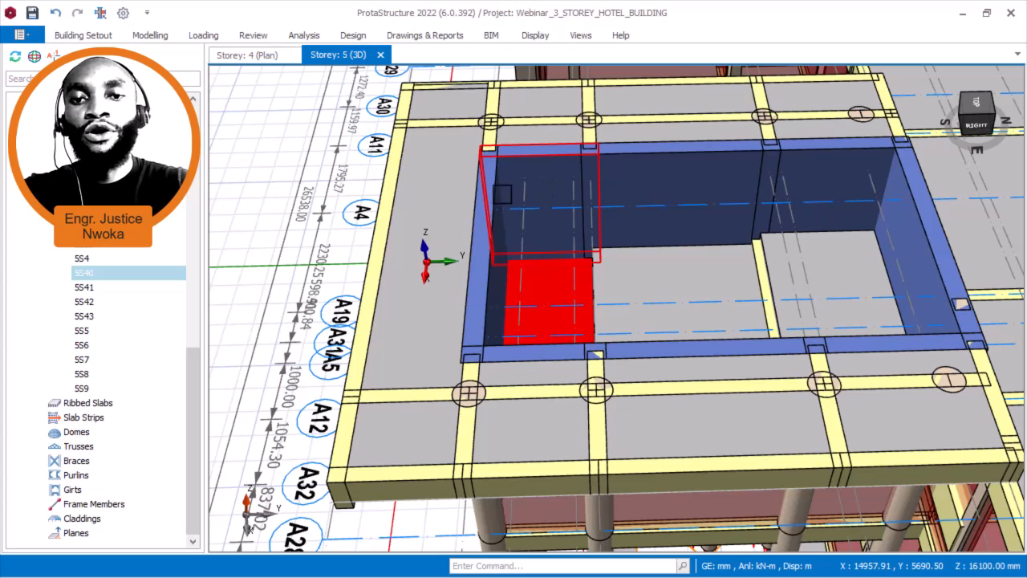
{"action": "mouse_move", "coordinate": [542, 342]}
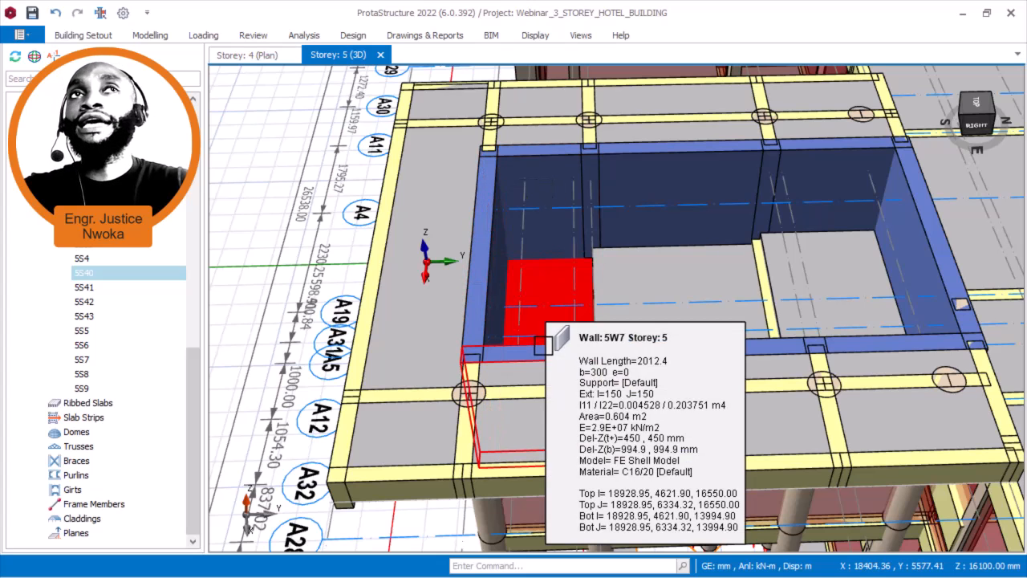
{"action": "mouse_move", "coordinate": [545, 169]}
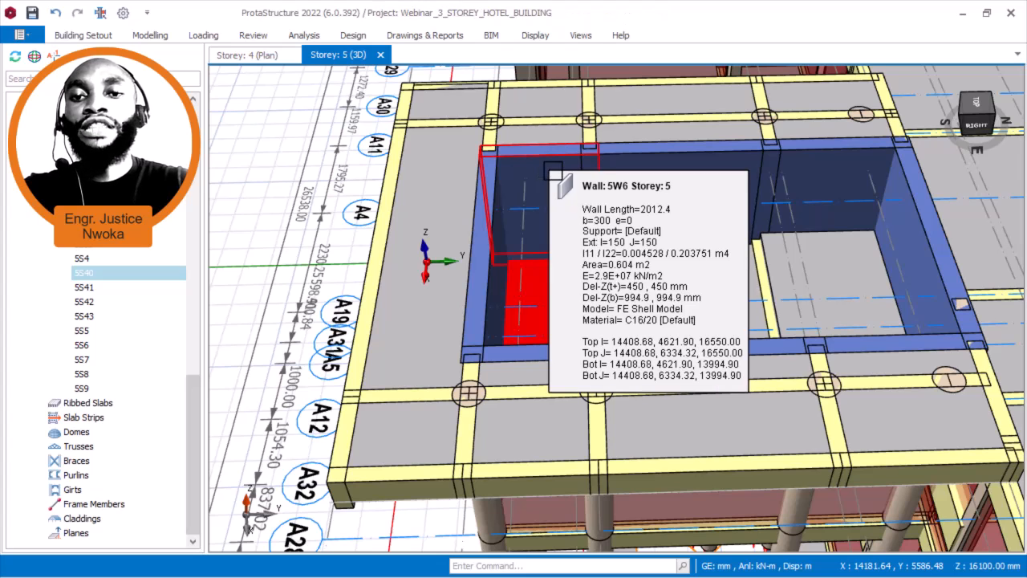
{"action": "left_click", "coordinate": [545, 170]}
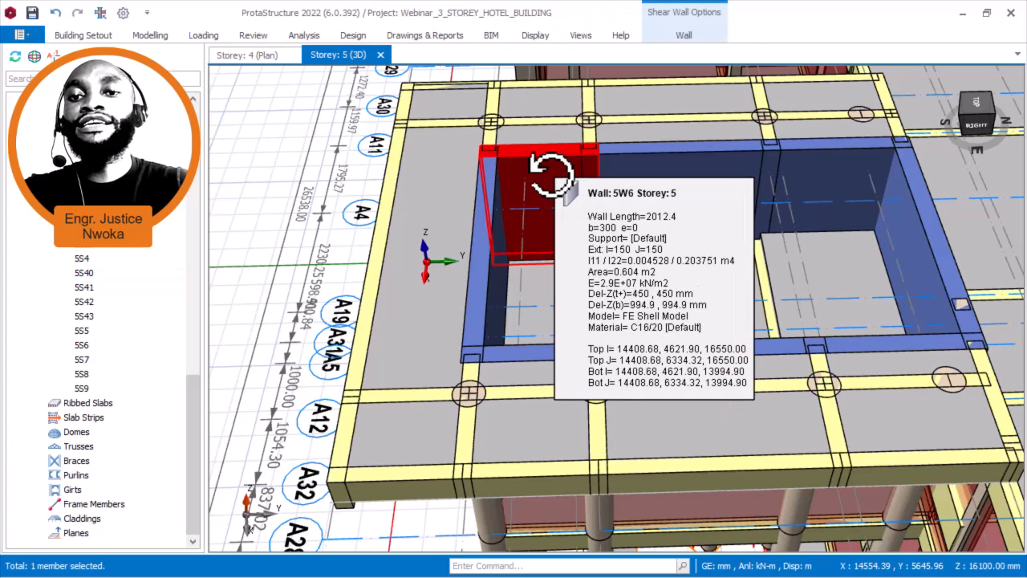
{"action": "right_click", "coordinate": [552, 175]}
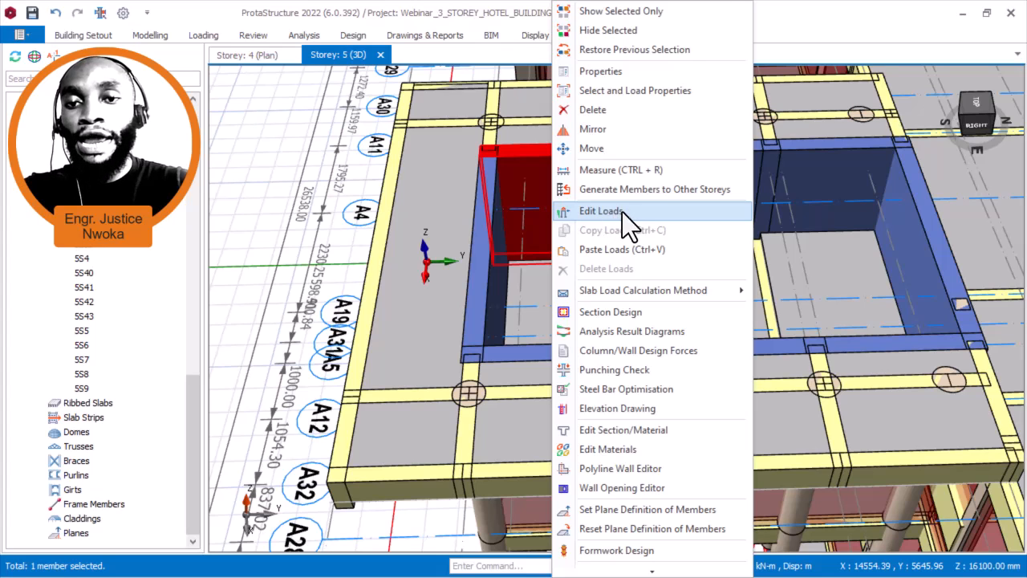
{"action": "left_click", "coordinate": [619, 212]}
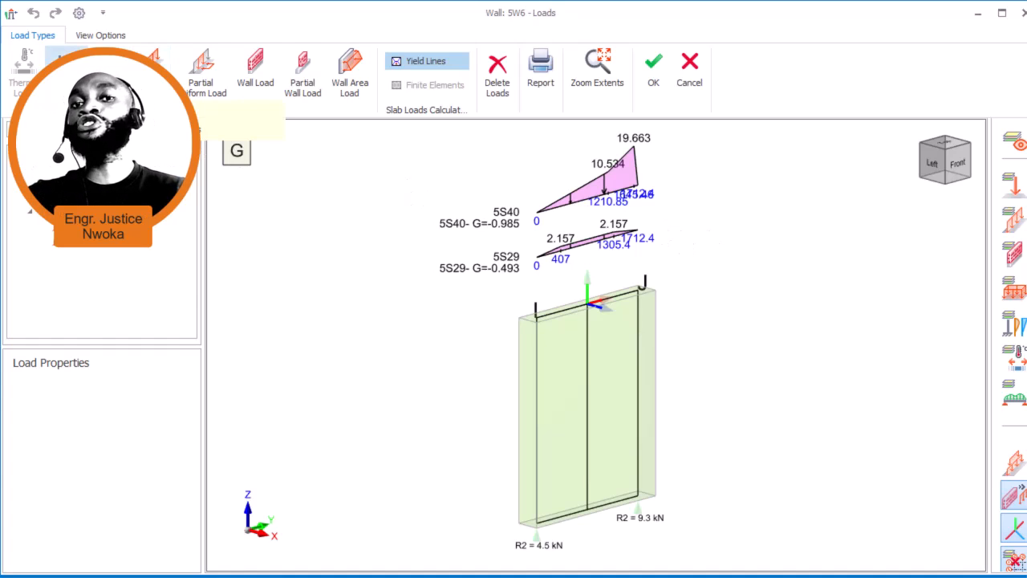
- Start a wall area load on wall 5W6 and switch the load case to Q
{"action": "key", "text": "g"}
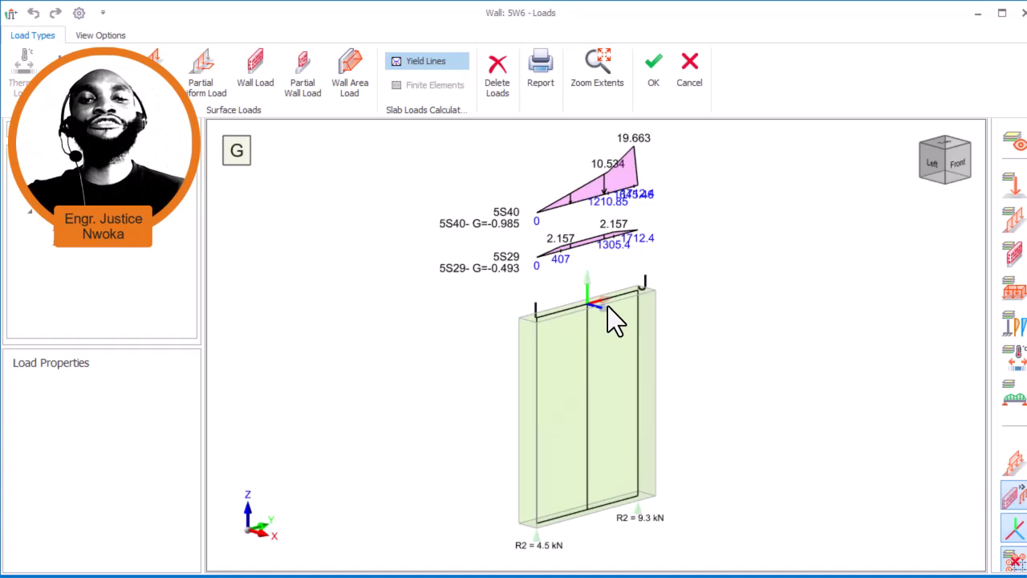
{"action": "left_click", "coordinate": [351, 76]}
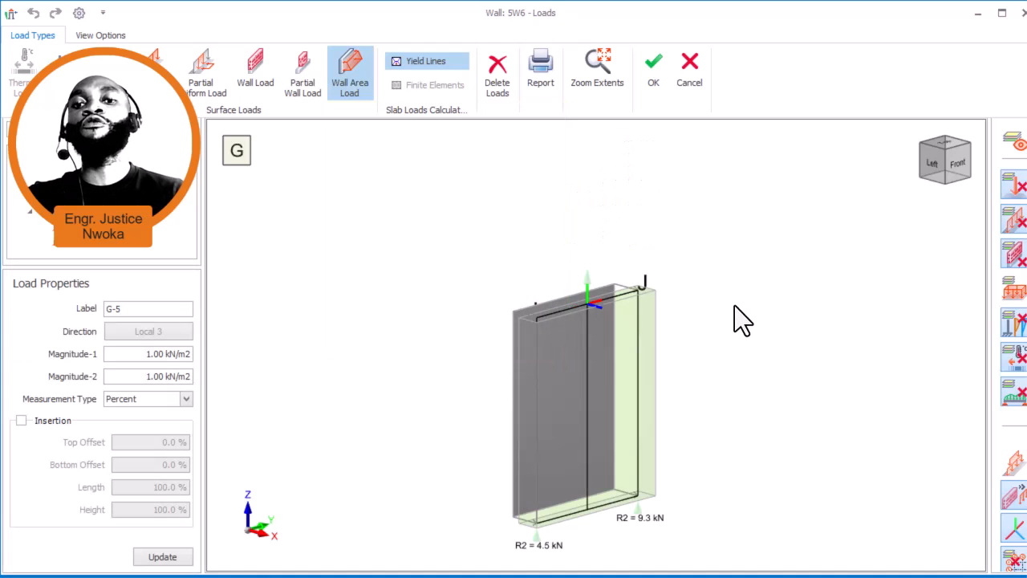
{"action": "scroll", "coordinate": [743, 280], "scroll_direction": "down", "scroll_amount": 1}
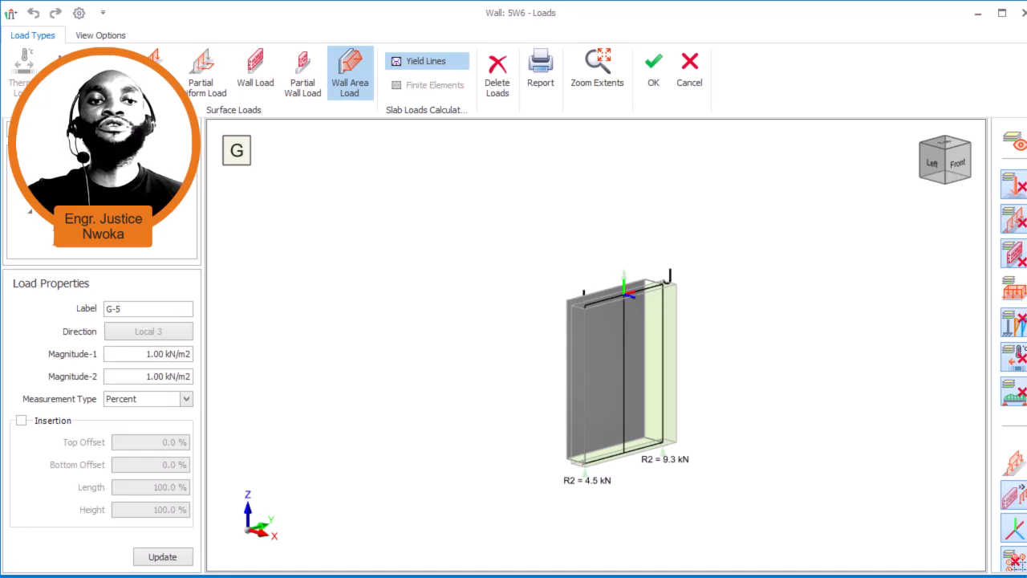
{"action": "left_click", "coordinate": [238, 152]}
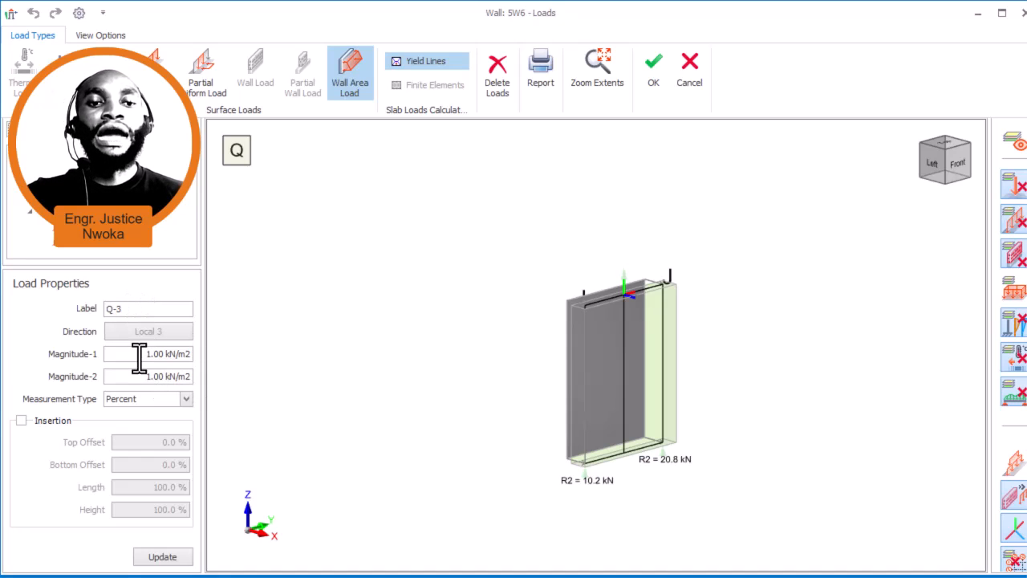
- Set Magnitude-1 and Magnitude-2 of the wall area load to 19.13 kN/m2 and open its measurement type options
{"action": "left_click_drag", "start_coordinate": [139, 355], "coordinate": [220, 367]}
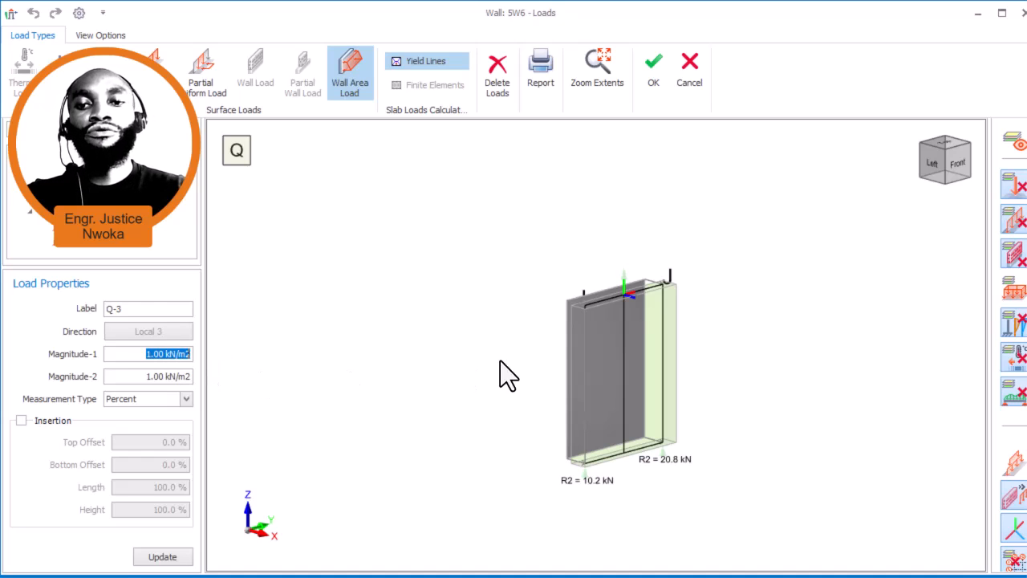
{"action": "type", "text": "19"}
{"action": "key", "text": "Return"}
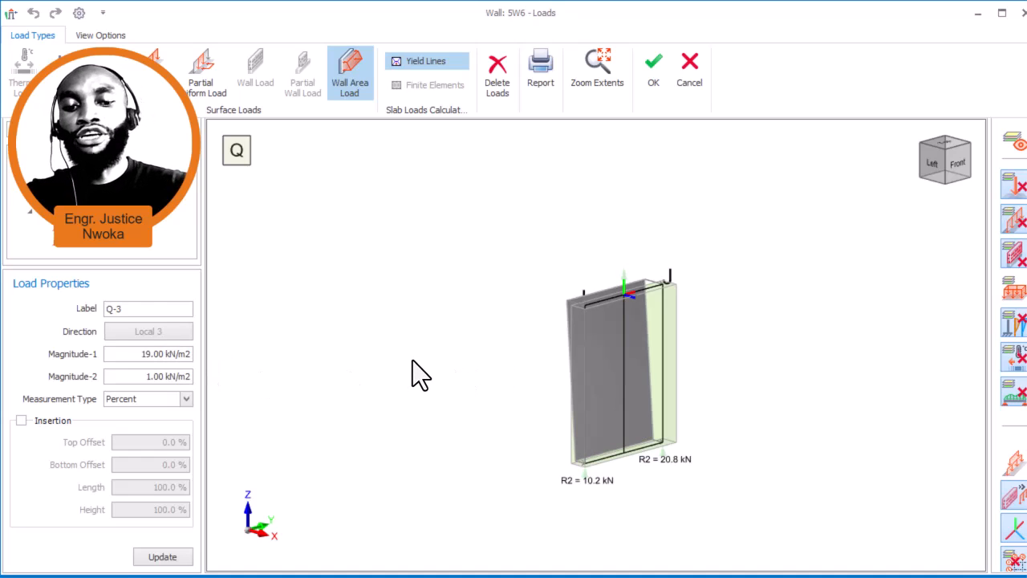
{"action": "type", "text": "3"}
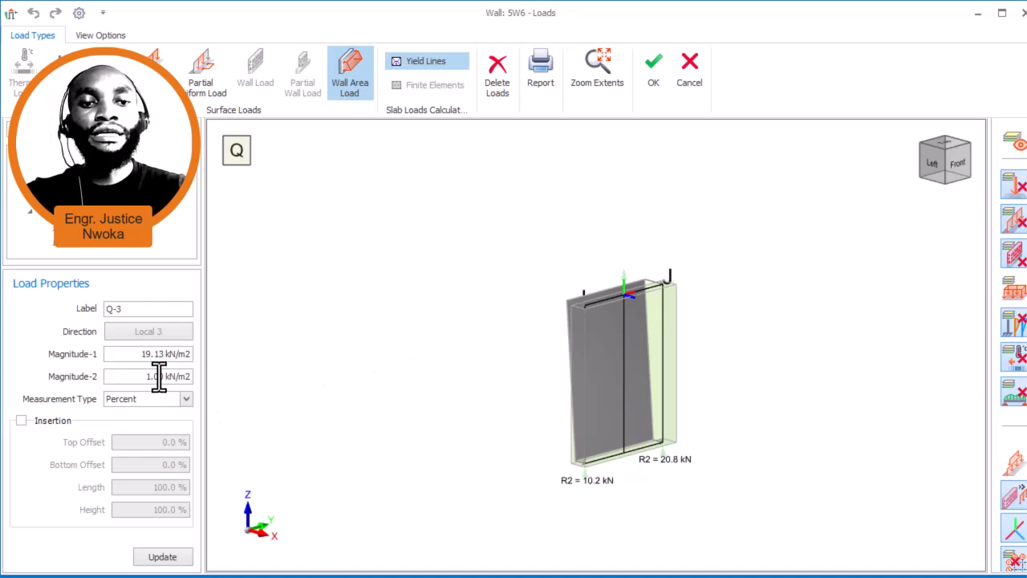
{"action": "left_click_drag", "start_coordinate": [145, 376], "coordinate": [225, 374]}
{"action": "type", "text": "19"}
{"action": "key", "text": "Return"}
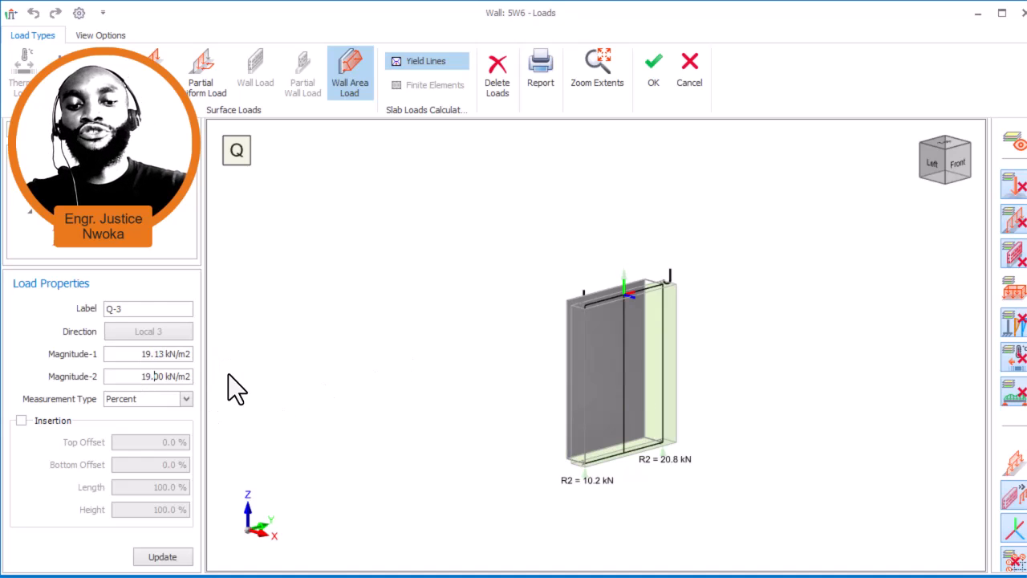
{"action": "type", "text": "3"}
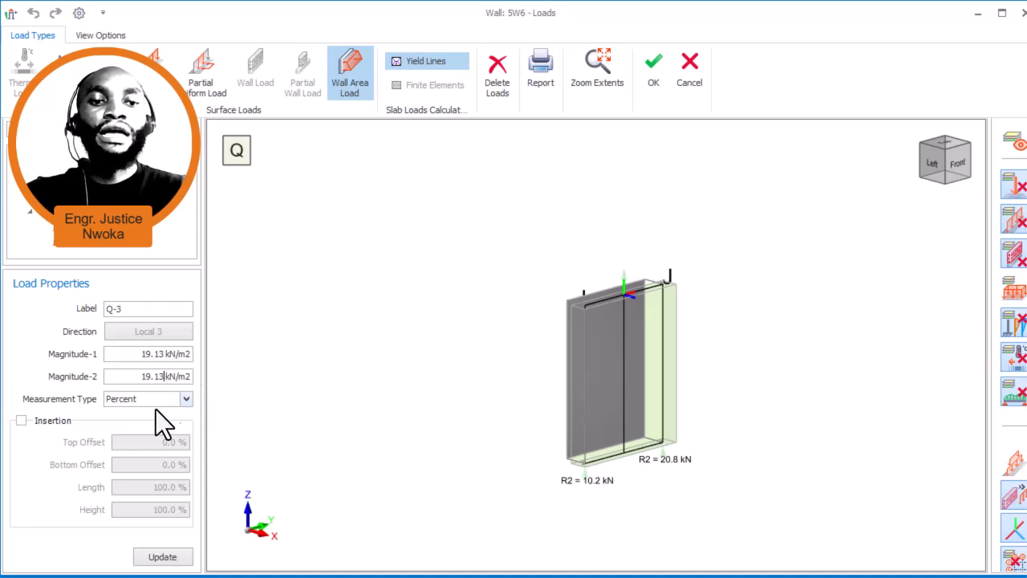
{"action": "left_click", "coordinate": [185, 399]}
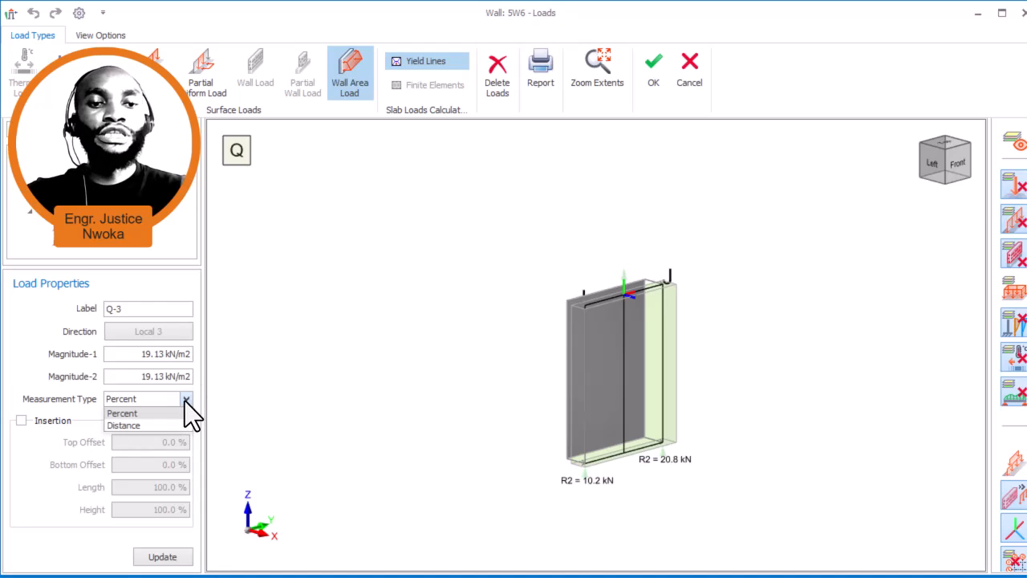
- Apply wall area load Q-3 of 19.13 kN/m2 to wall 5W6, using Distance measurement and insertion offsets enabled
{"action": "left_click", "coordinate": [136, 425]}
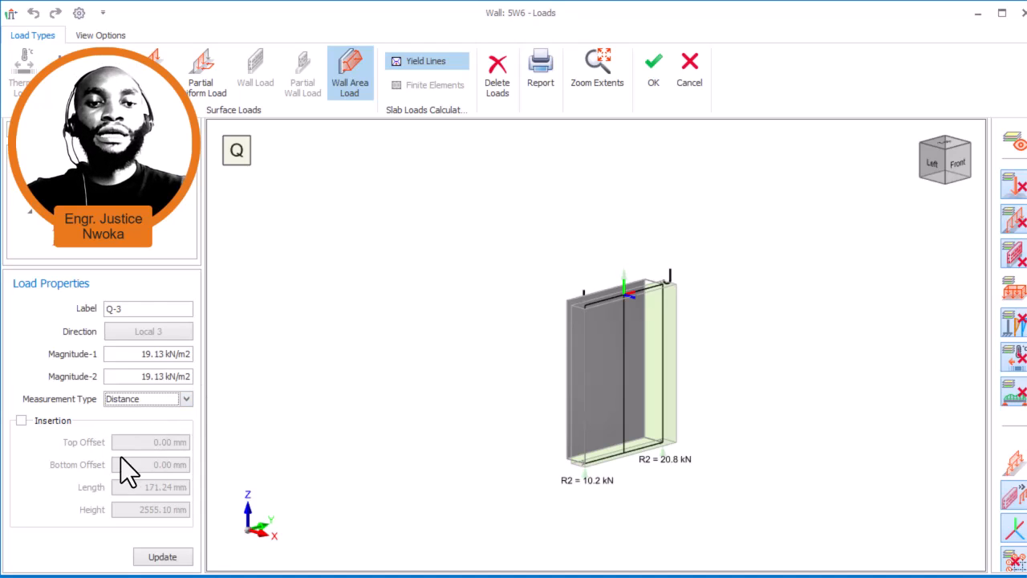
{"action": "left_click", "coordinate": [21, 423]}
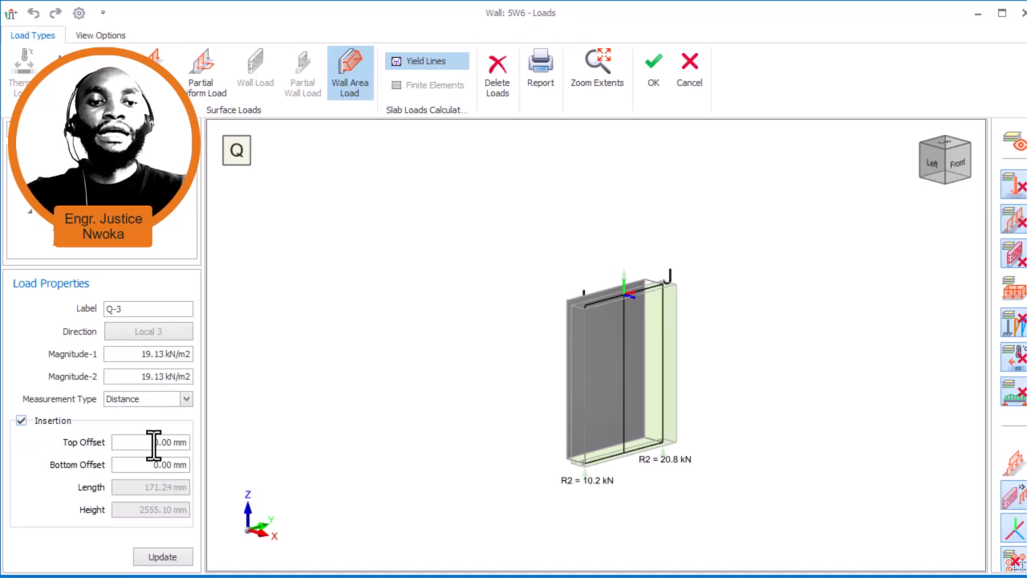
{"action": "left_click", "coordinate": [632, 352]}
{"action": "scroll", "coordinate": [633, 351], "scroll_direction": "up", "scroll_amount": 2}
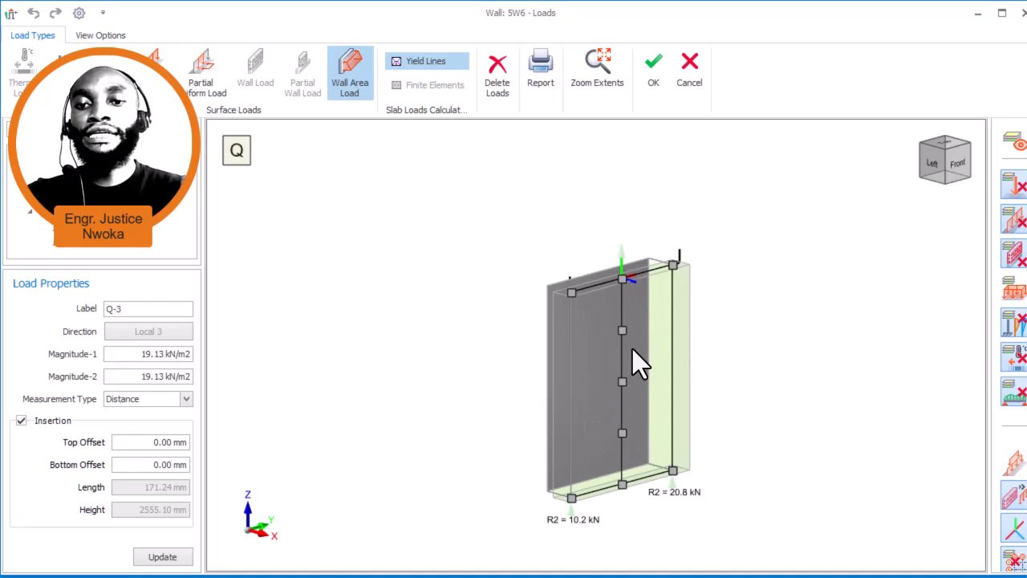
{"action": "left_click", "coordinate": [633, 350]}
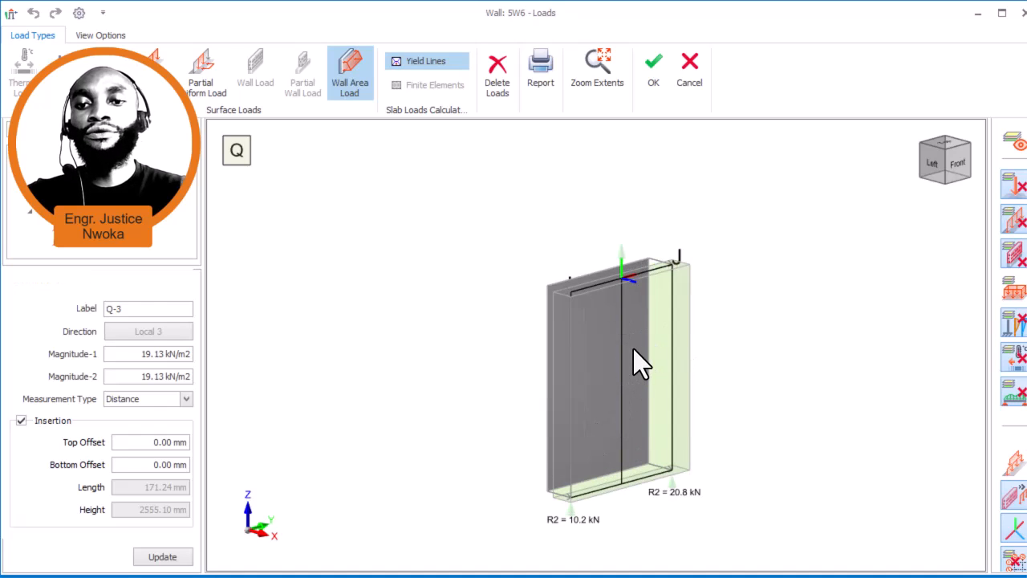
{"action": "left_click", "coordinate": [640, 295]}
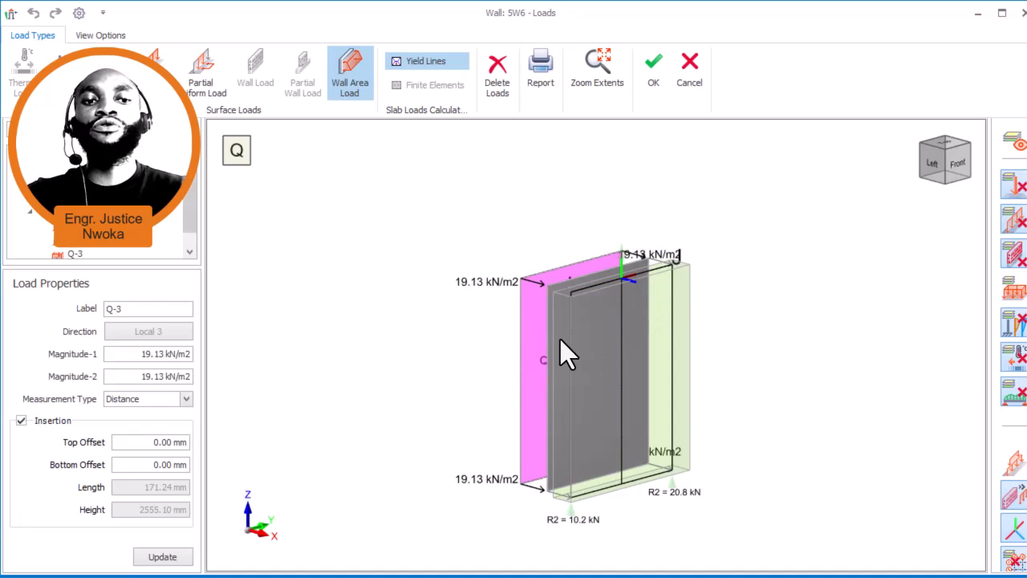
{"action": "left_click", "coordinate": [164, 556]}
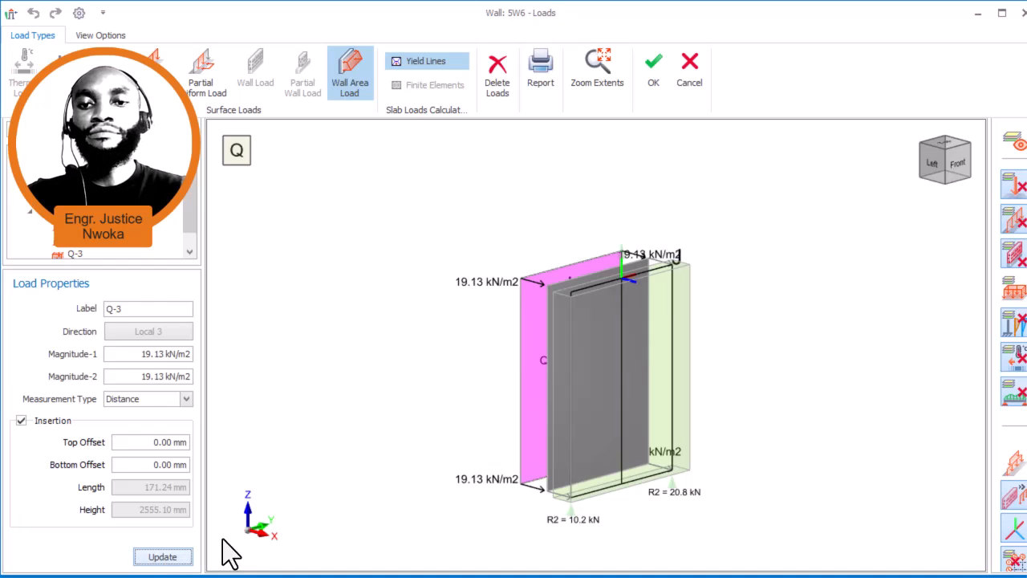
- Check the area load's direction from the opposite side of wall 5W6 and close its load editor
{"action": "left_click", "coordinate": [527, 401]}
{"action": "middle_click_drag", "start_coordinate": [566, 402], "coordinate": [873, 424]}
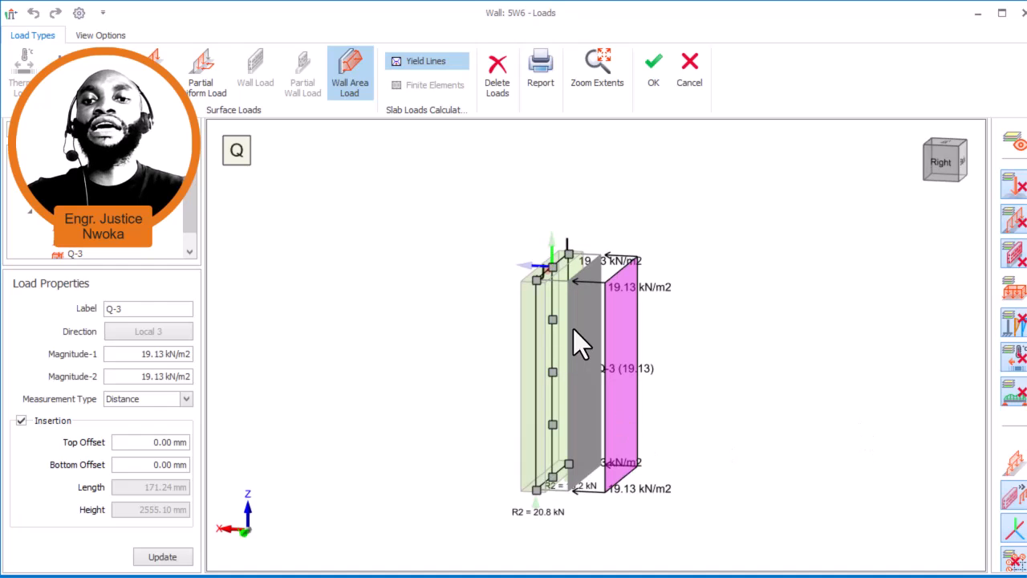
{"action": "scroll", "coordinate": [614, 344], "scroll_direction": "up", "scroll_amount": 2}
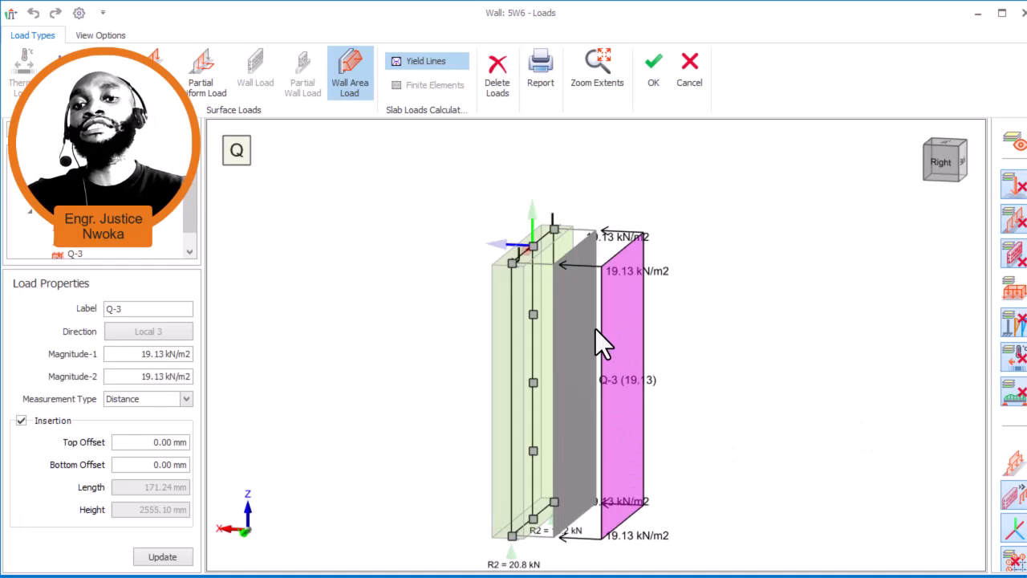
{"action": "middle_click_drag", "start_coordinate": [599, 329], "coordinate": [584, 334]}
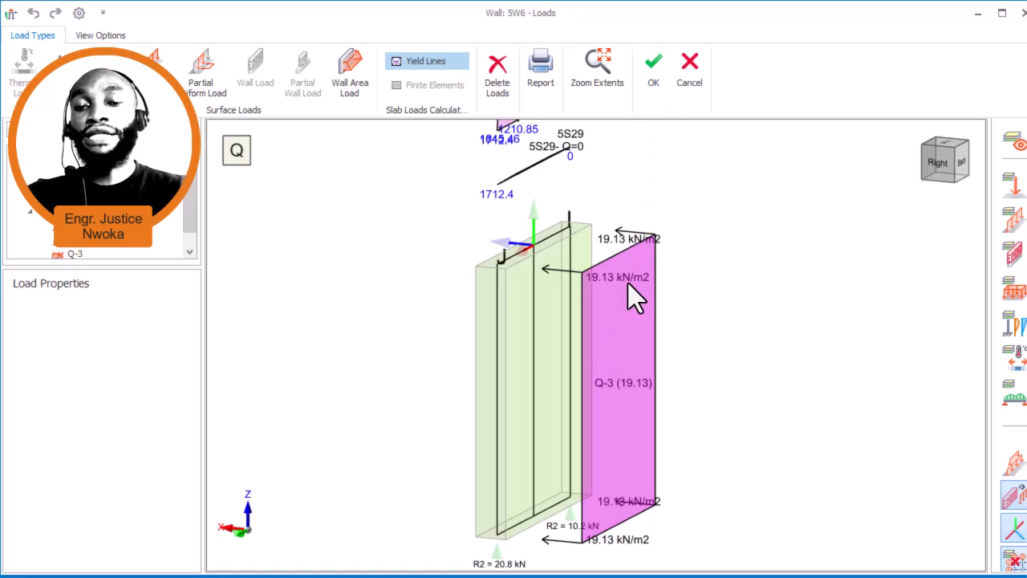
{"action": "key", "text": "Escape"}
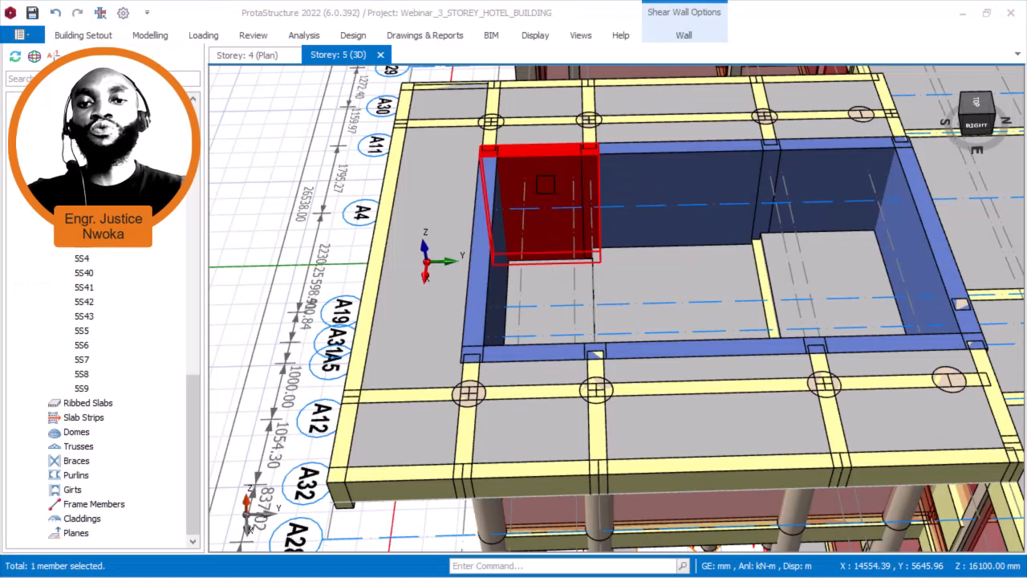
- Copy area load Q-3 from the selected pool wall
{"action": "middle_click_drag", "start_coordinate": [565, 198], "coordinate": [552, 171]}
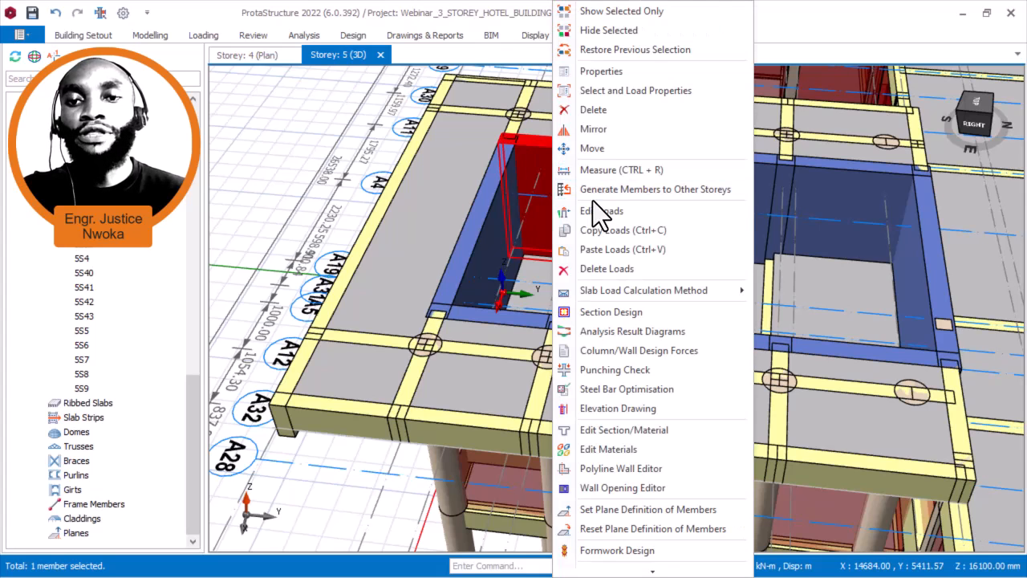
{"action": "left_click", "coordinate": [594, 229]}
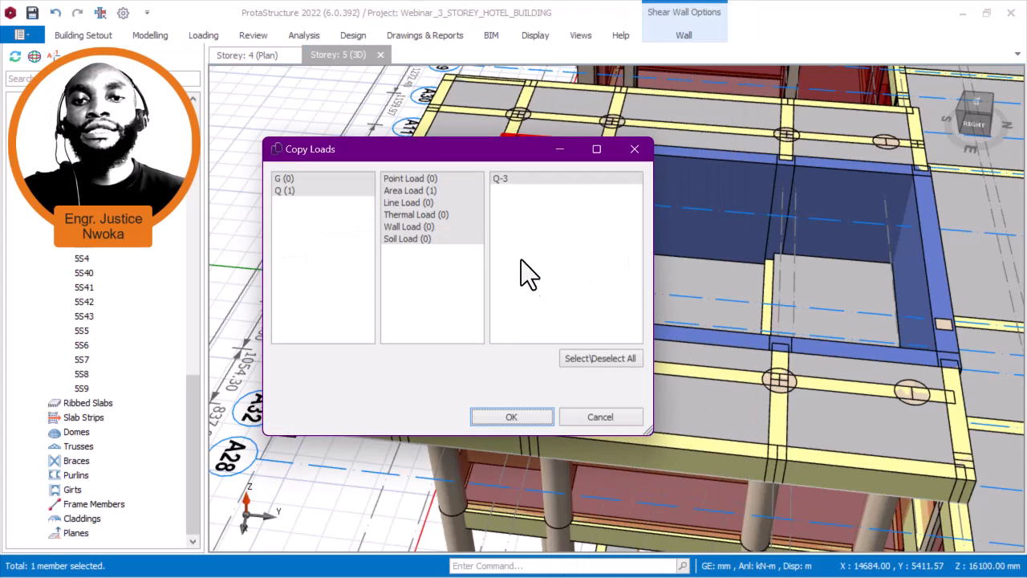
{"action": "left_click", "coordinate": [511, 416]}
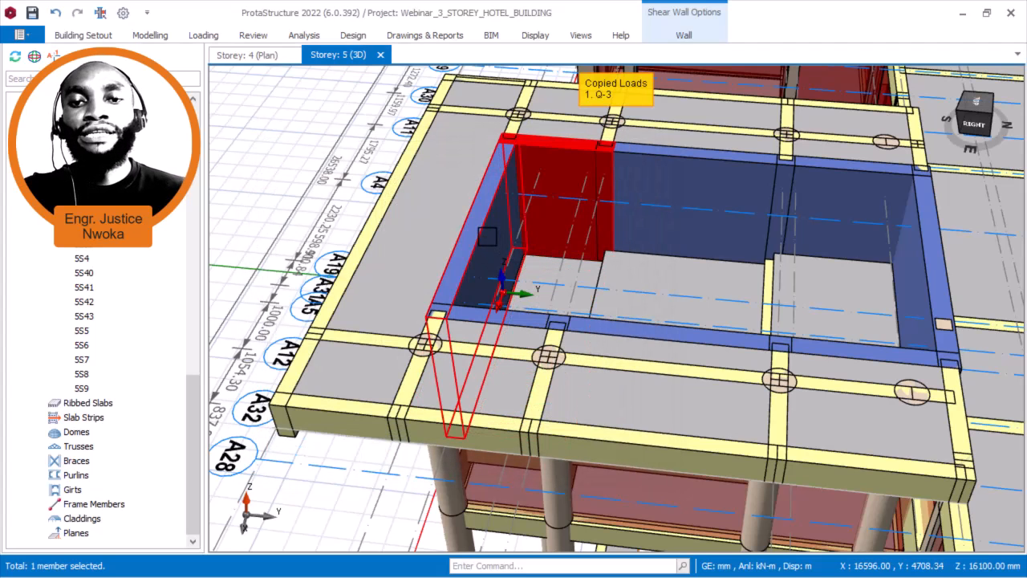
- Paste the copied load onto the pool's long end wall and the adjoining wall 5W7, and clear the selection
{"action": "middle_click_drag", "start_coordinate": [579, 253], "coordinate": [450, 298]}
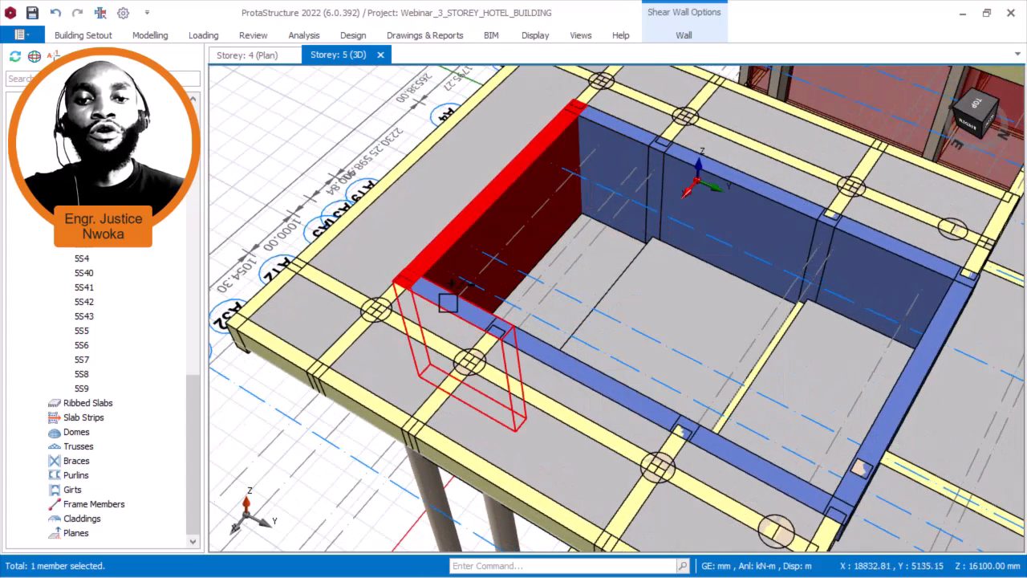
{"action": "mouse_move", "coordinate": [448, 304]}
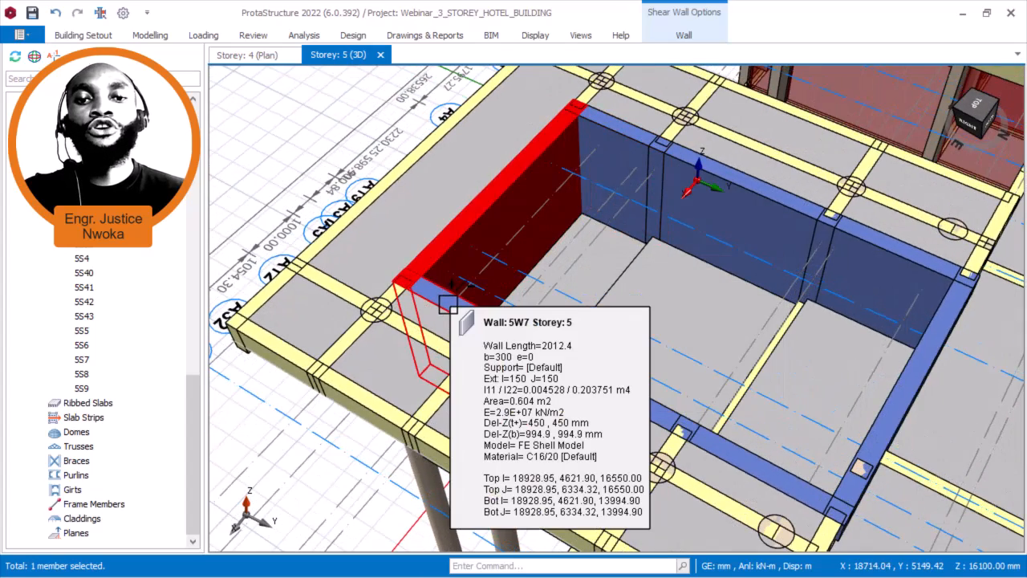
{"action": "left_click", "coordinate": [447, 305]}
{"action": "right_click", "coordinate": [306, 118]}
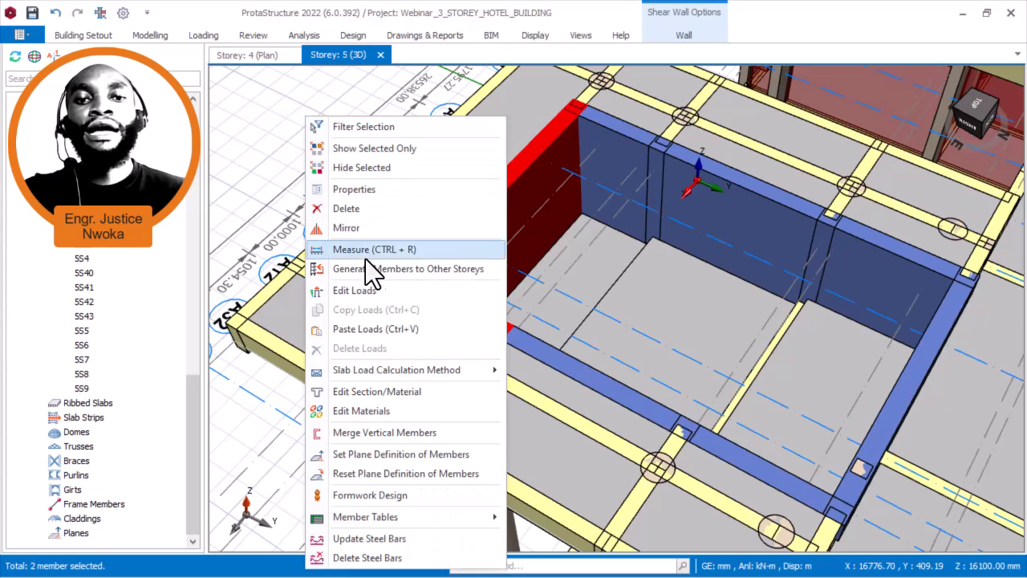
{"action": "left_click", "coordinate": [371, 337]}
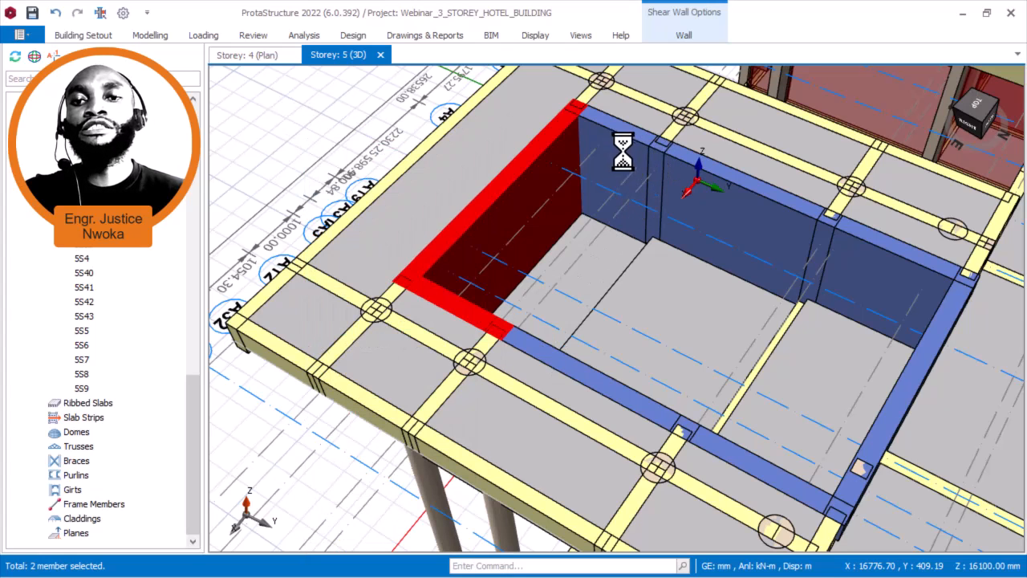
{"action": "scroll", "coordinate": [615, 204], "scroll_direction": "down", "scroll_amount": 2}
{"action": "middle_click_drag", "start_coordinate": [658, 300], "coordinate": [693, 221]}
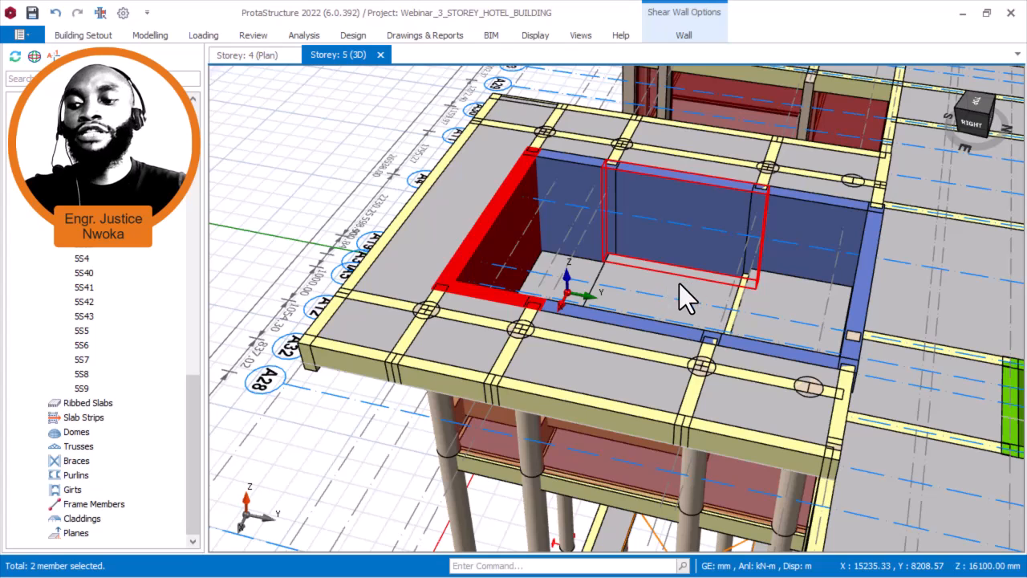
{"action": "key", "text": "Escape"}
- Review the dead and imposed loads assigned to the pool's middle slab 5S39
{"action": "mouse_move", "coordinate": [667, 284]}
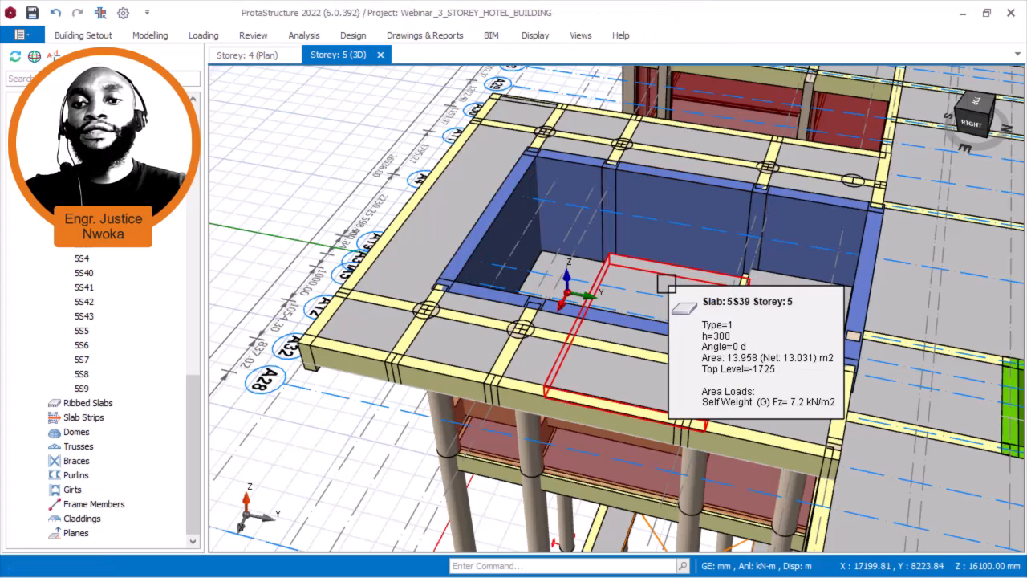
{"action": "right_click", "coordinate": [667, 284]}
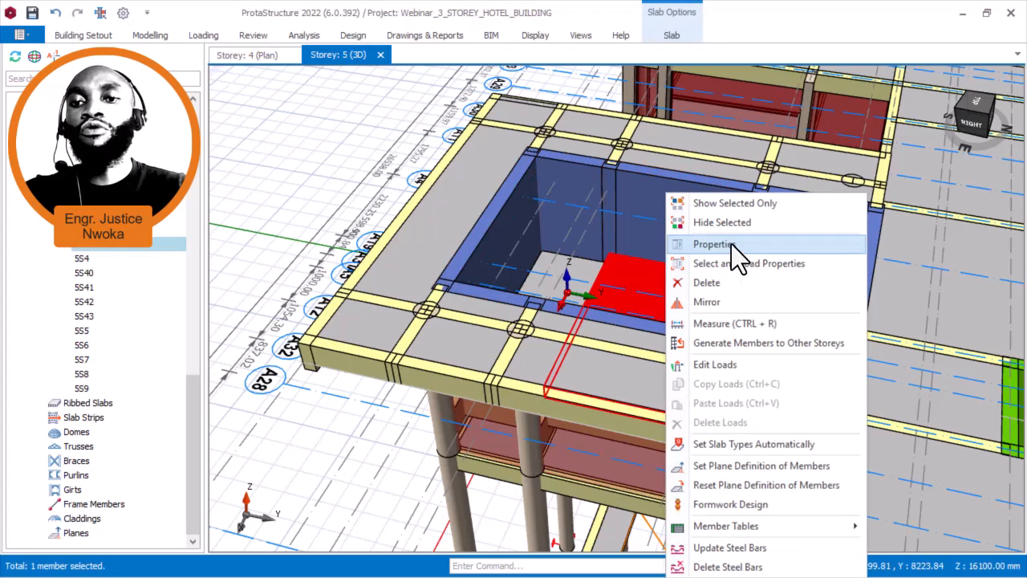
{"action": "left_click", "coordinate": [731, 244]}
{"action": "left_click", "coordinate": [901, 187]}
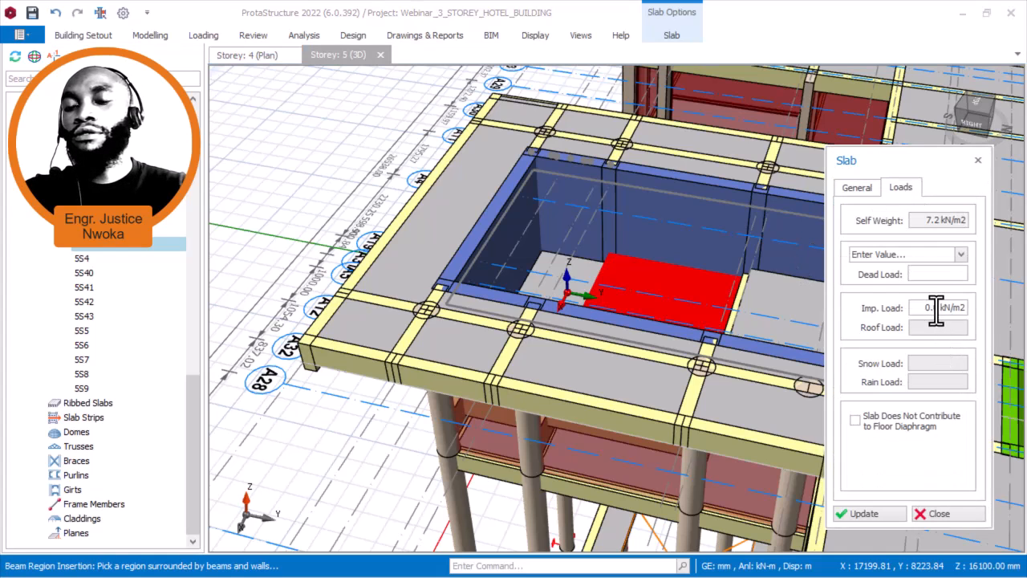
{"action": "left_click", "coordinate": [977, 161]}
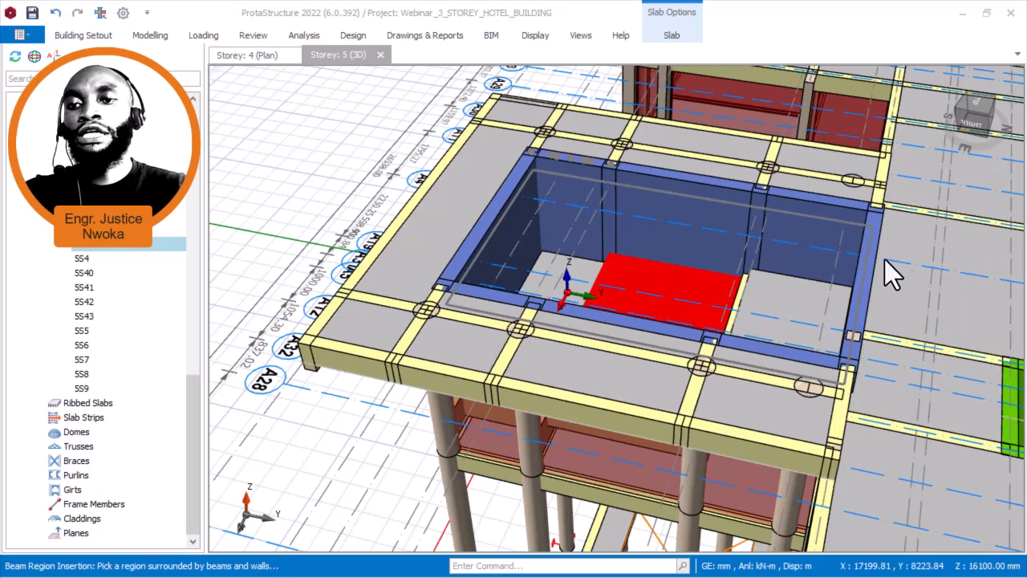
- Review the thickness and the dead and imposed loads of the slab at the pool's shallow end
{"action": "left_click", "coordinate": [777, 295]}
{"action": "right_click", "coordinate": [779, 310]}
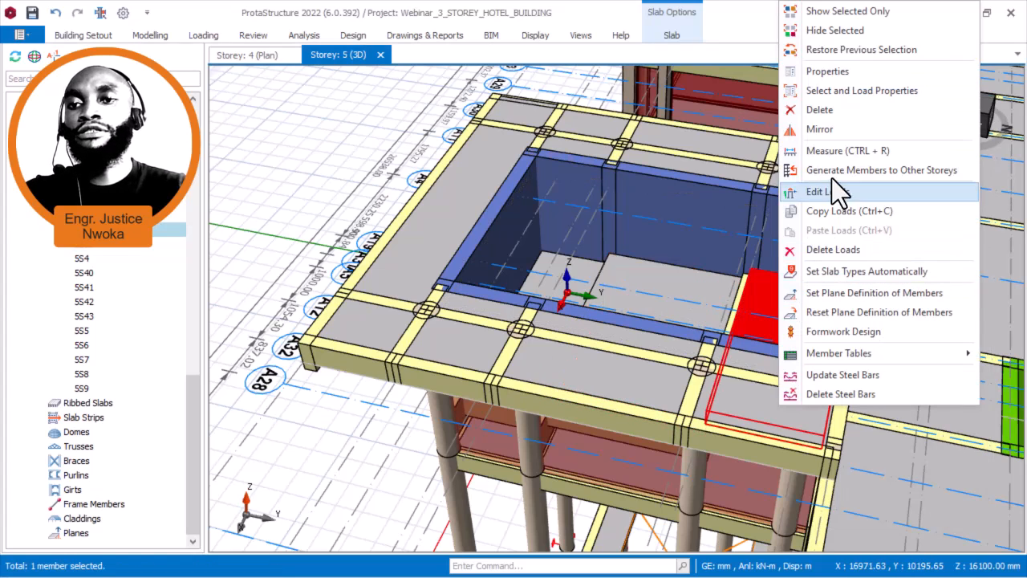
{"action": "left_click", "coordinate": [847, 77]}
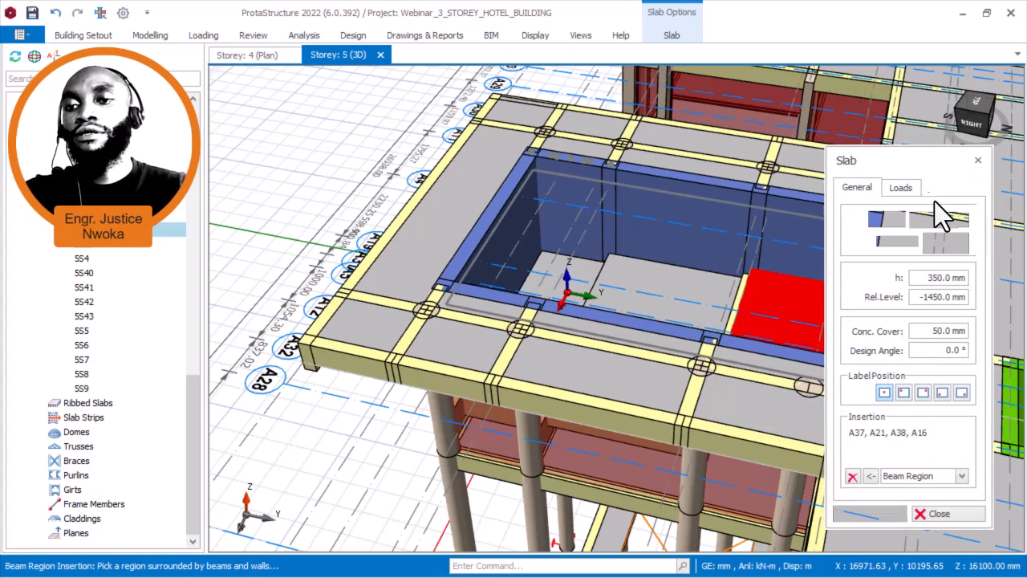
{"action": "left_click", "coordinate": [902, 188]}
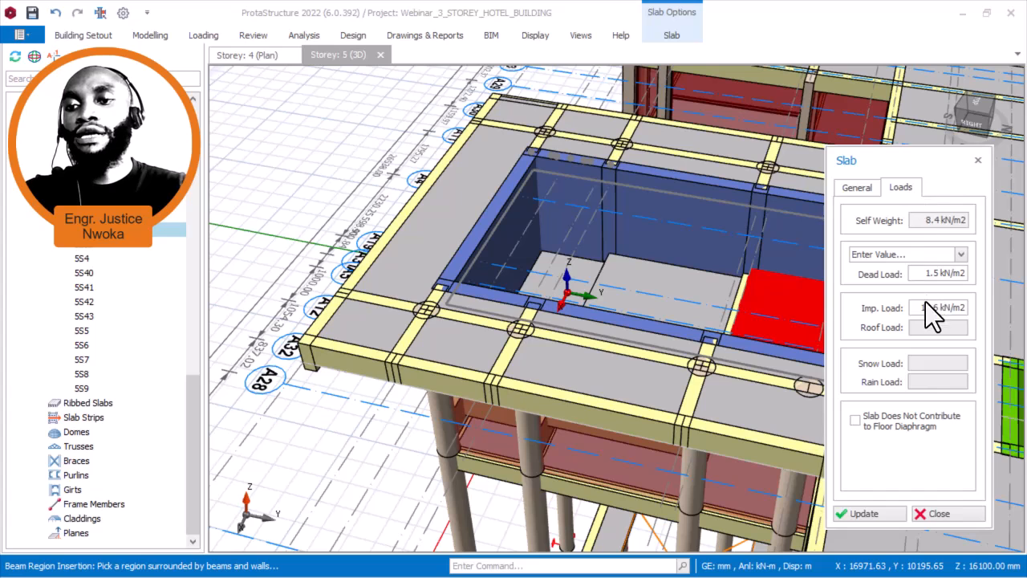
{"action": "left_click", "coordinate": [949, 517]}
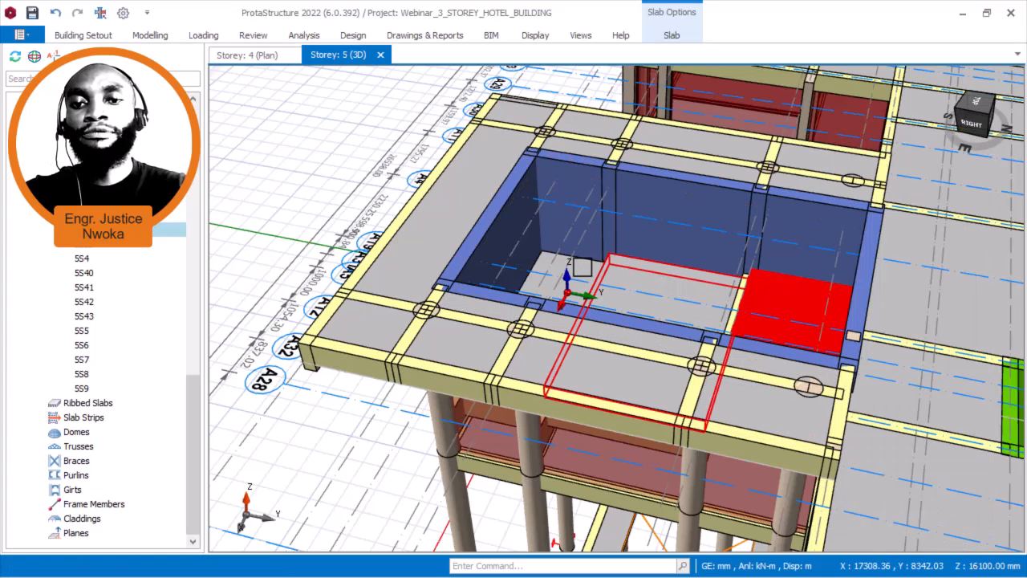
- Review the properties and loads of slab 5S40 at the pool's deep end
{"action": "left_click", "coordinate": [586, 268]}
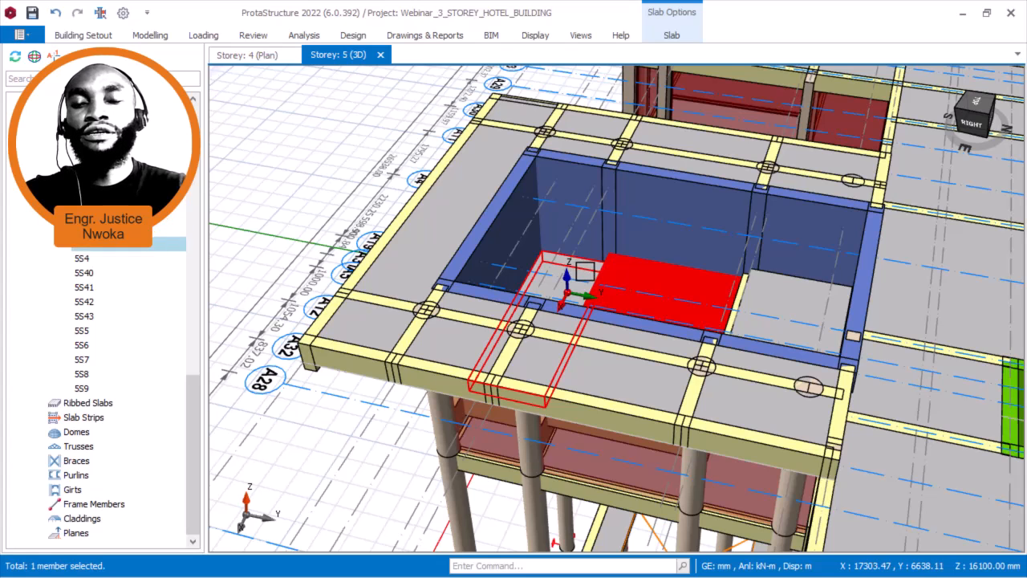
{"action": "left_click", "coordinate": [585, 271]}
{"action": "right_click", "coordinate": [585, 271]}
{"action": "left_click", "coordinate": [670, 244]}
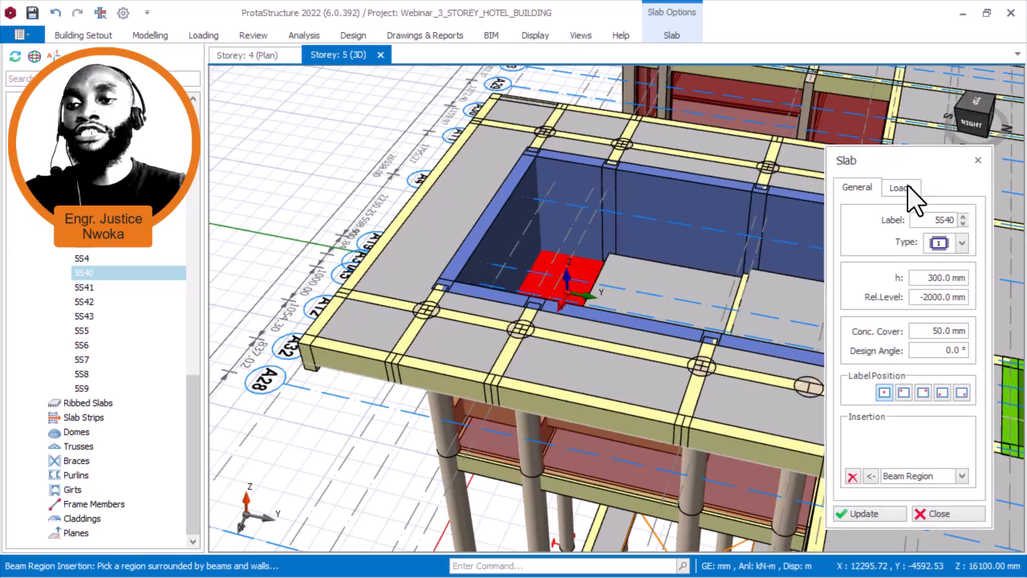
{"action": "left_click", "coordinate": [906, 187]}
{"action": "left_click", "coordinate": [947, 515]}
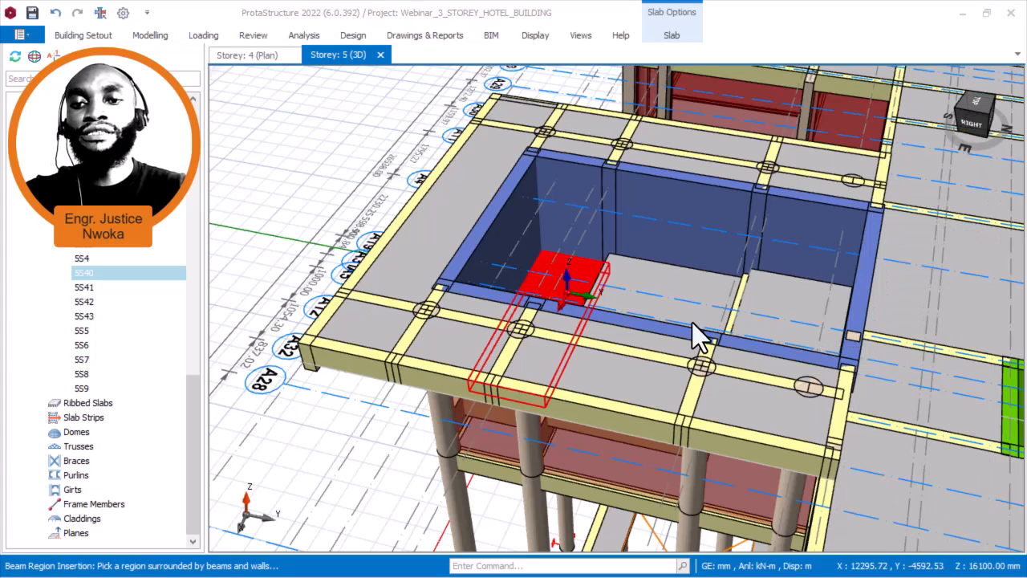
- Open the load settings of the middle pool slab 5S39
{"action": "right_click", "coordinate": [674, 285]}
{"action": "left_click", "coordinate": [718, 241]}
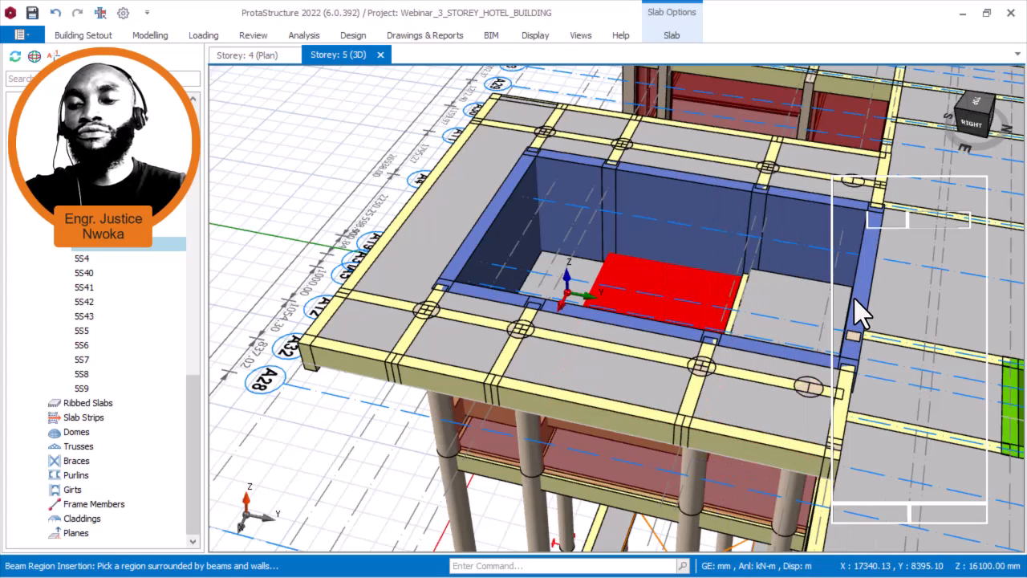
{"action": "left_click", "coordinate": [905, 188]}
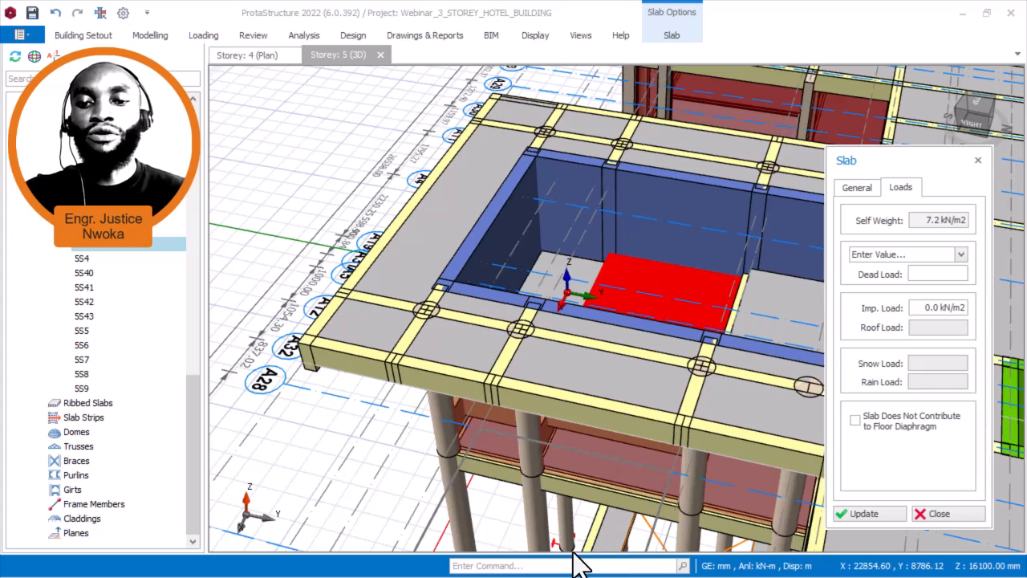
- Switch to AutoCAD and examine the water depth above the sloping floor in the pool section
{"action": "key", "text": "super"}
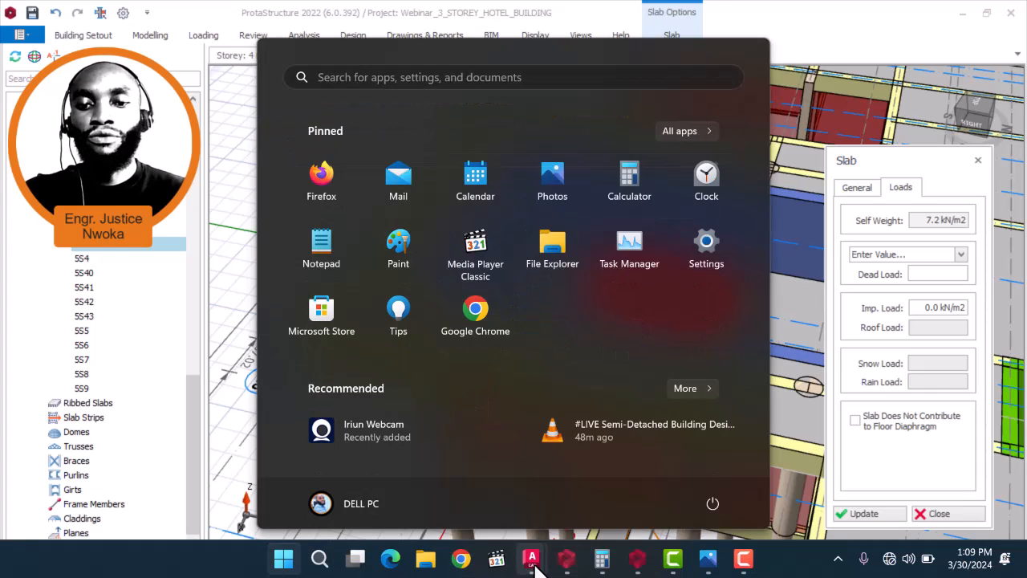
{"action": "mouse_move", "coordinate": [532, 561]}
{"action": "left_click", "coordinate": [678, 498]}
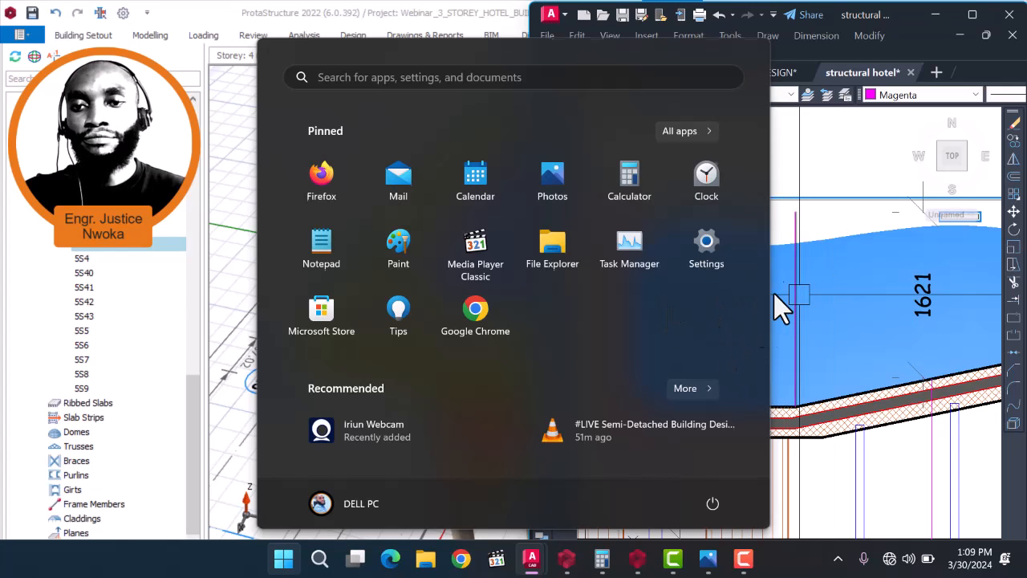
{"action": "key", "text": "super"}
{"action": "scroll", "coordinate": [667, 350], "scroll_direction": "down", "scroll_amount": 3}
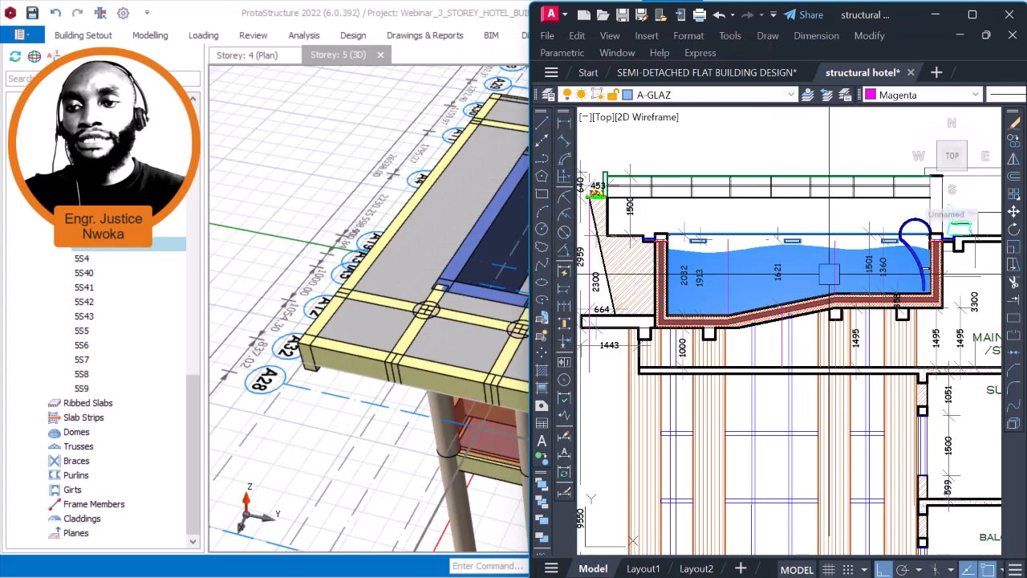
{"action": "scroll", "coordinate": [745, 296], "scroll_direction": "up", "scroll_amount": 3}
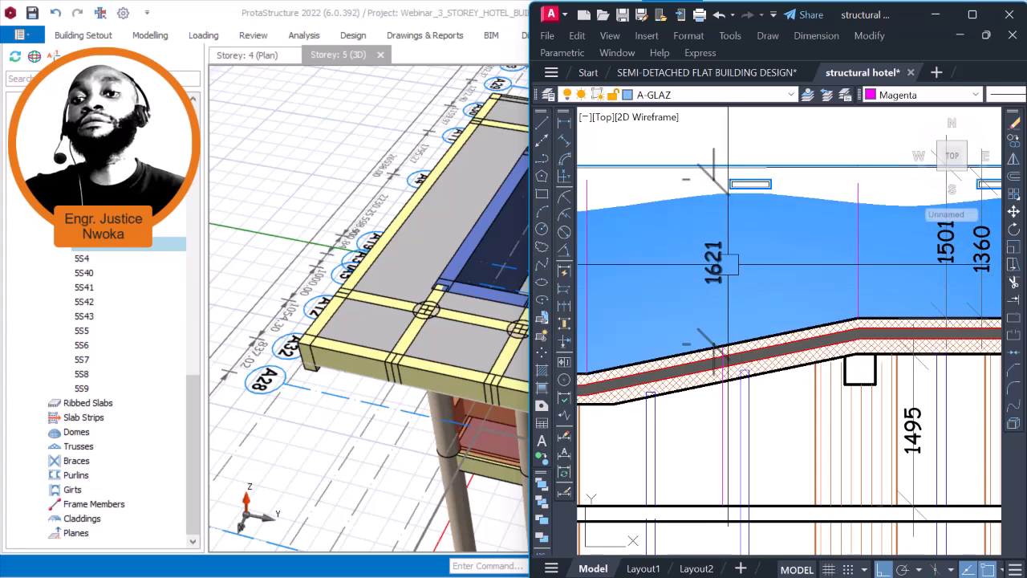
- Return to ProtaStructure and set middle pool slab 5S39's dead load to 1.5 kN/m2 and imposed load to 16.21 kN/m2
{"action": "left_click", "coordinate": [936, 15]}
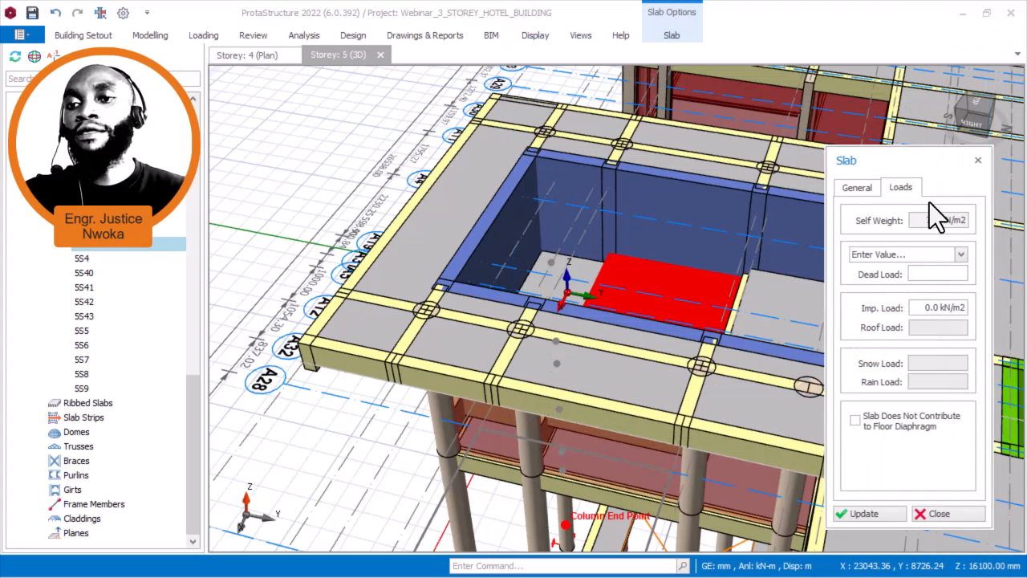
{"action": "left_click", "coordinate": [915, 307]}
{"action": "type", "text": "1"}
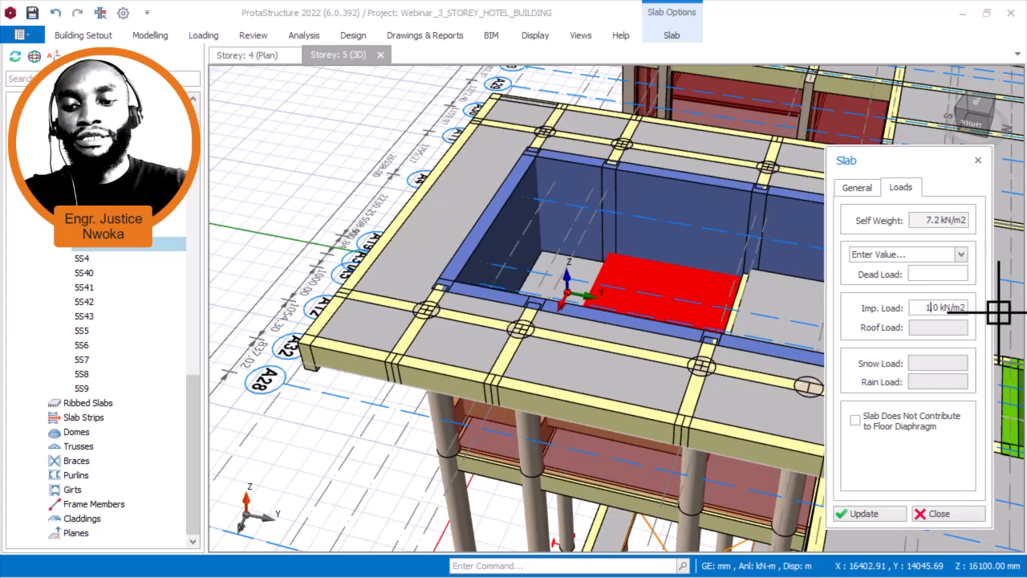
{"action": "type", "text": "6.21"}
{"action": "left_click", "coordinate": [946, 277]}
{"action": "type", "text": "1.5 kN/m2"}
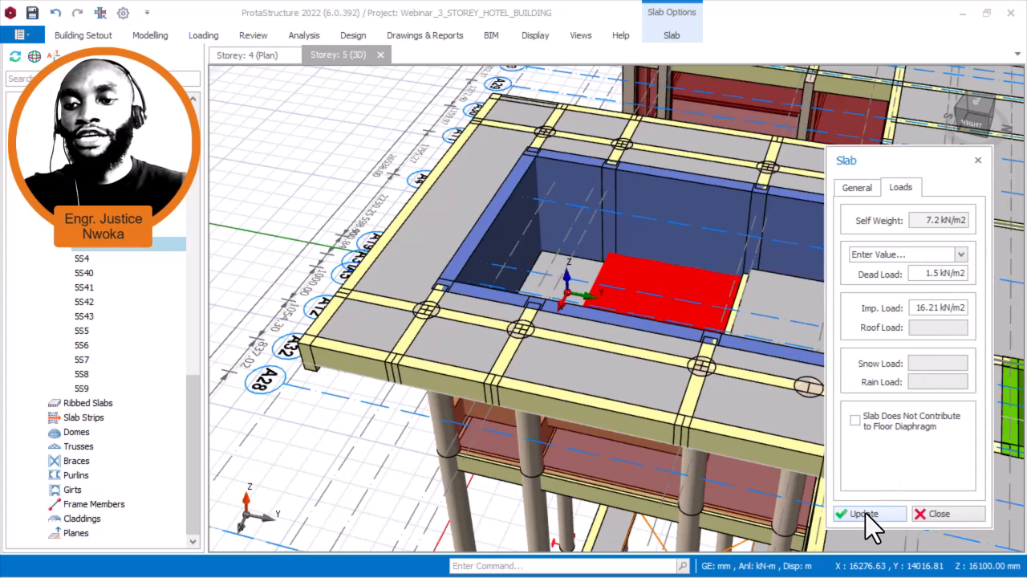
{"action": "left_click", "coordinate": [928, 514]}
{"action": "left_click", "coordinate": [927, 513]}
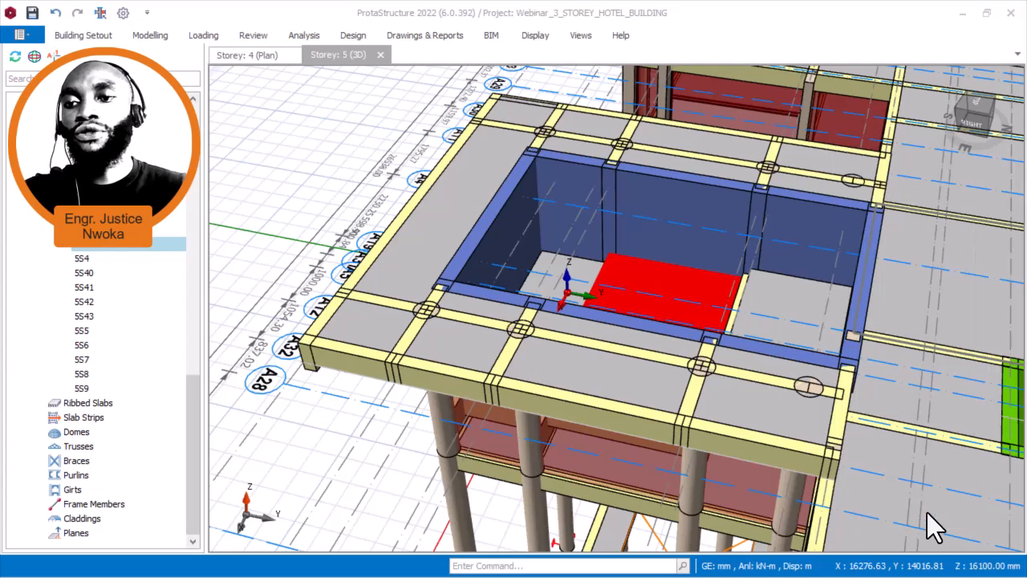
- Start a wall area load in load case Q for pool side wall 5W8
{"action": "left_click", "coordinate": [689, 203]}
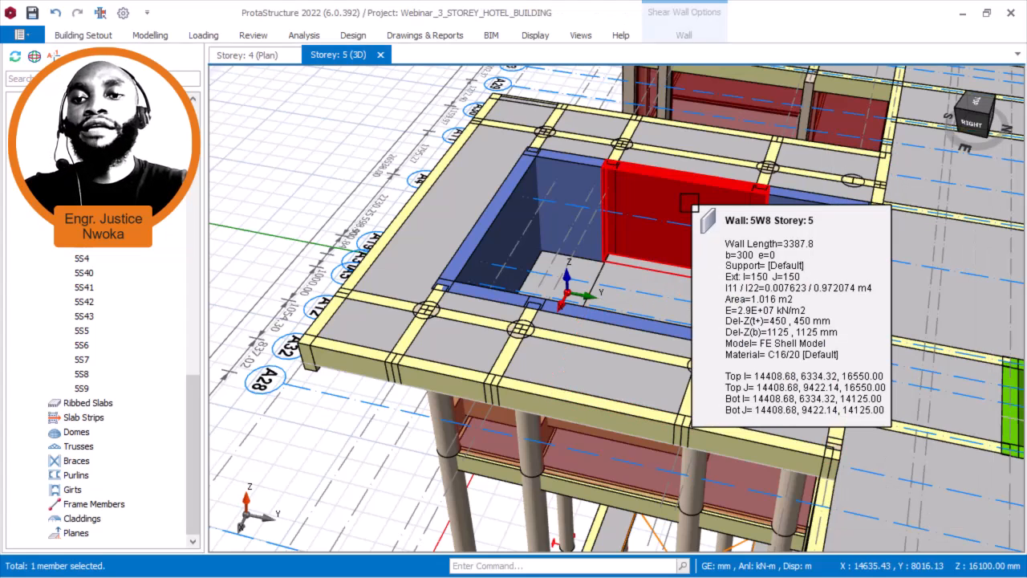
{"action": "right_click", "coordinate": [689, 203]}
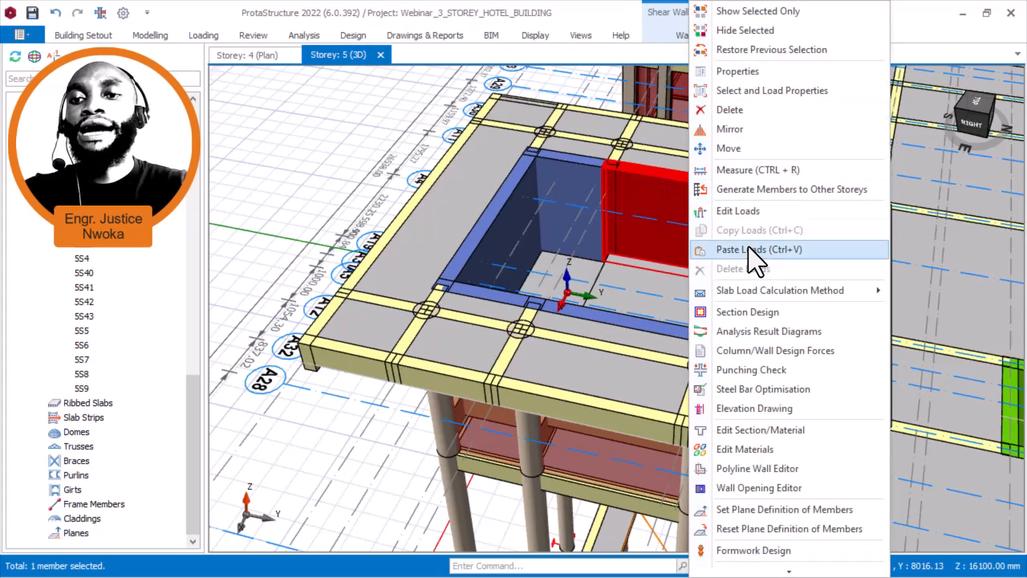
{"action": "left_click", "coordinate": [752, 218]}
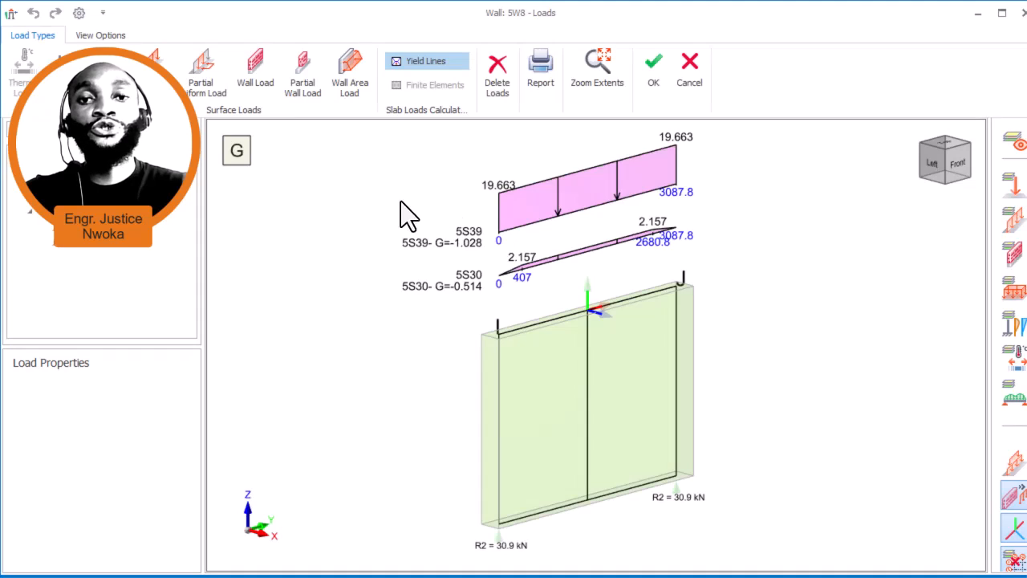
{"action": "left_click", "coordinate": [357, 64]}
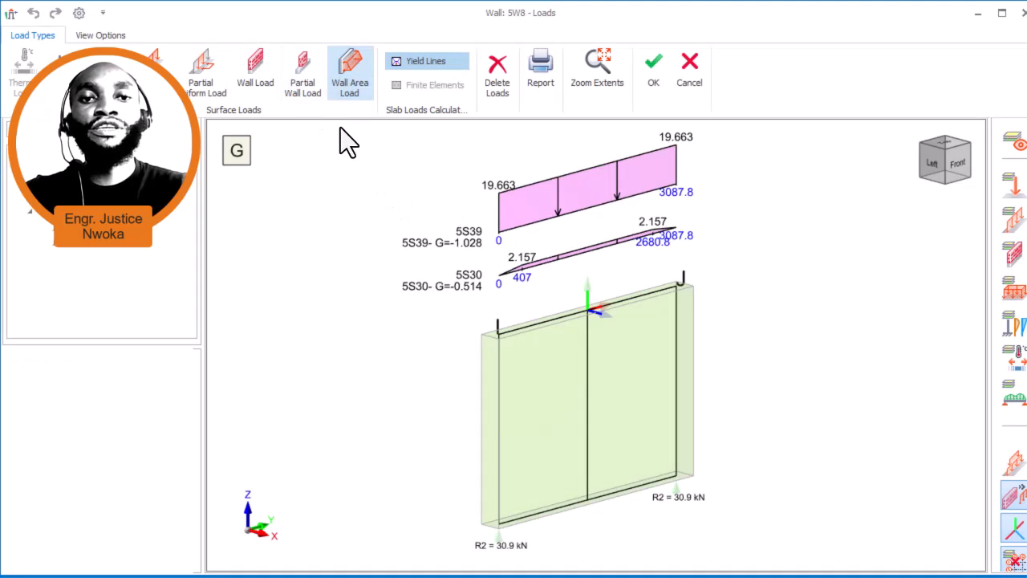
{"action": "left_click", "coordinate": [349, 89]}
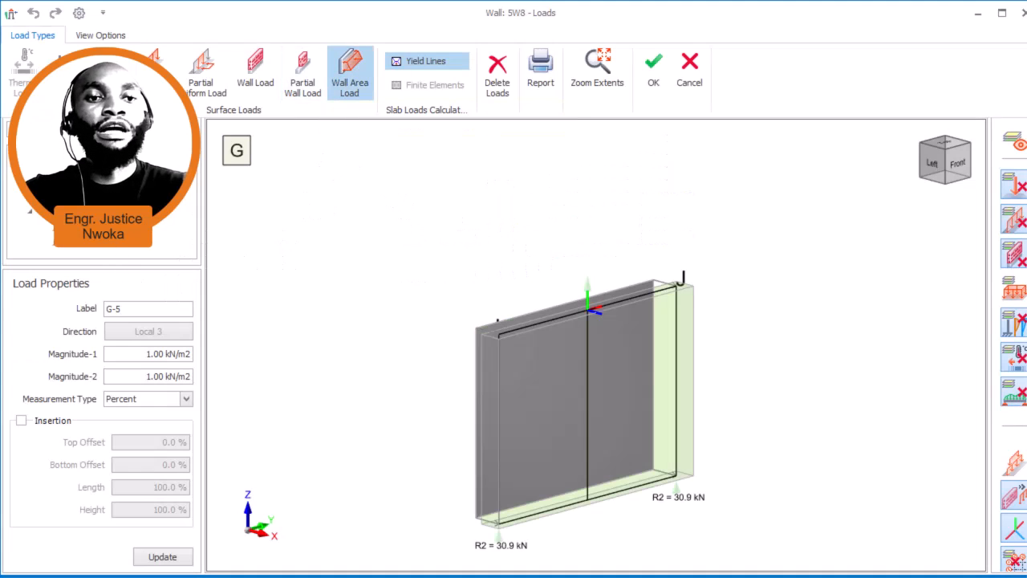
{"action": "left_click", "coordinate": [104, 157]}
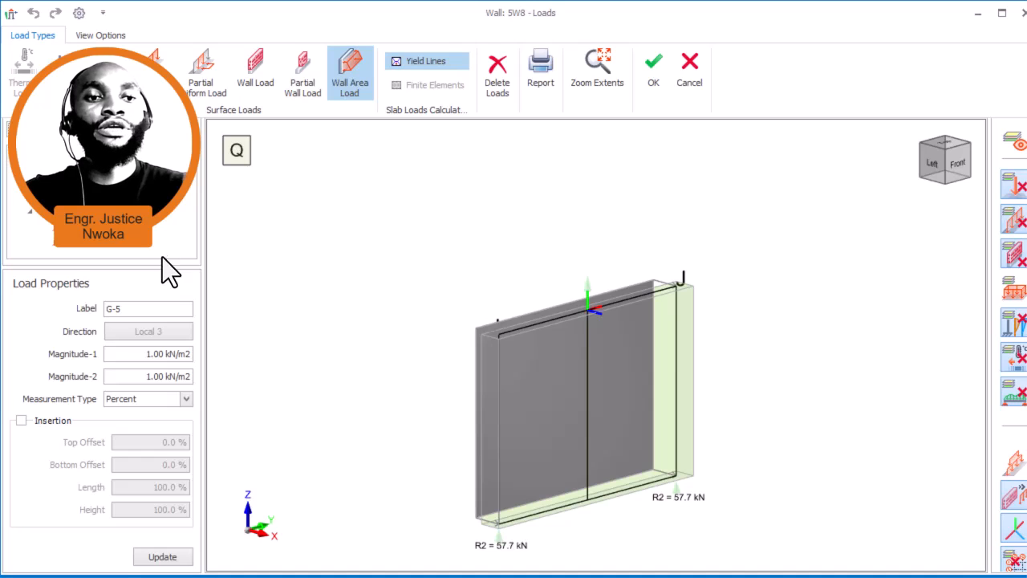
- Set both magnitudes of the area load to 16.21 kN/m2, with measurement type Distance and insertion enabled
{"action": "left_click_drag", "start_coordinate": [131, 351], "coordinate": [261, 353]}
{"action": "type", "text": "16.21"}
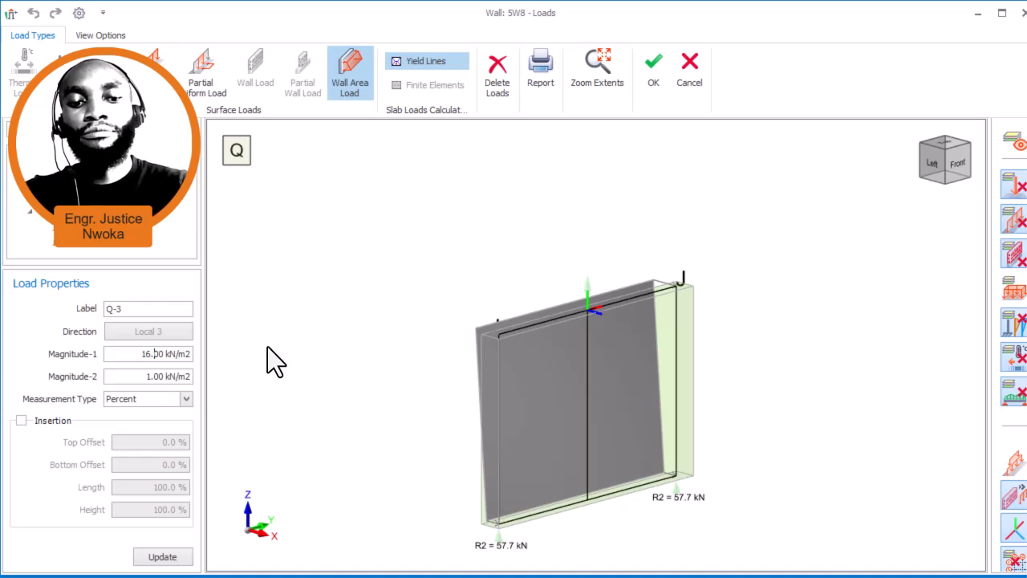
{"action": "left_click_drag", "start_coordinate": [136, 374], "coordinate": [232, 389]}
{"action": "type", "text": "16.21"}
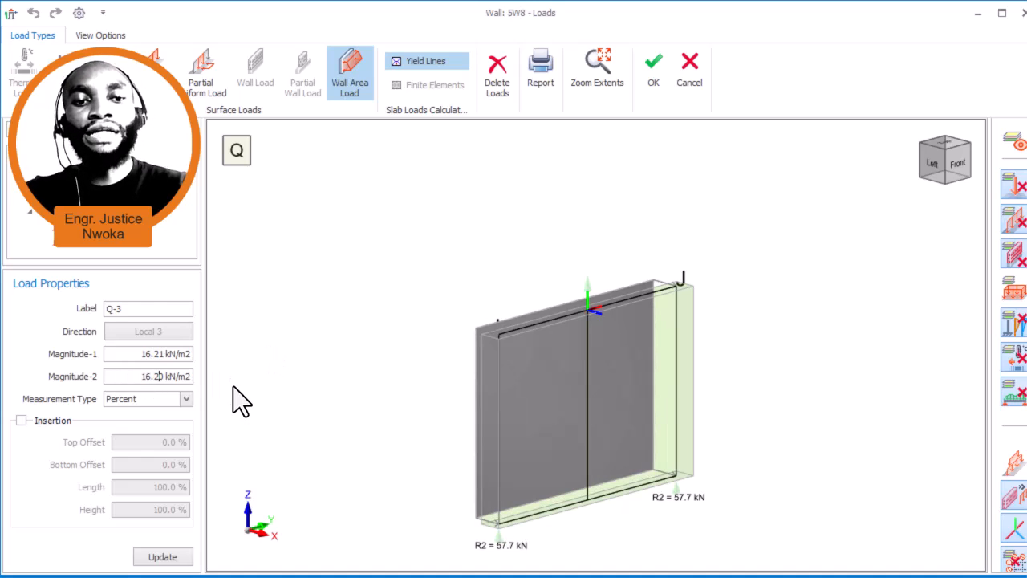
{"action": "left_click", "coordinate": [186, 399]}
{"action": "left_click", "coordinate": [145, 426]}
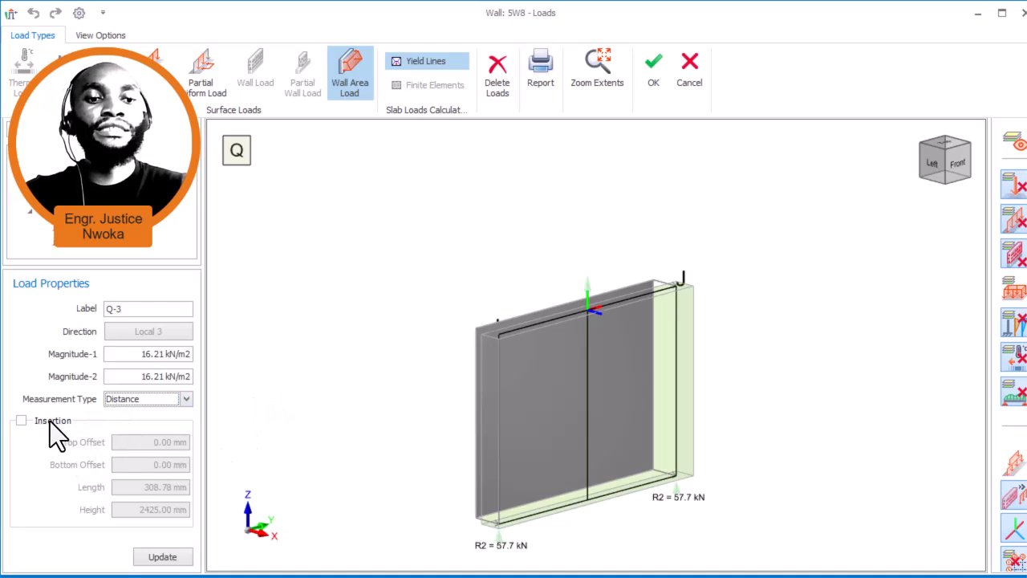
{"action": "left_click", "coordinate": [22, 420]}
- Apply the area load to the face of wall 5W8, inspect its direction and accept the wall's loads
{"action": "left_click", "coordinate": [175, 561]}
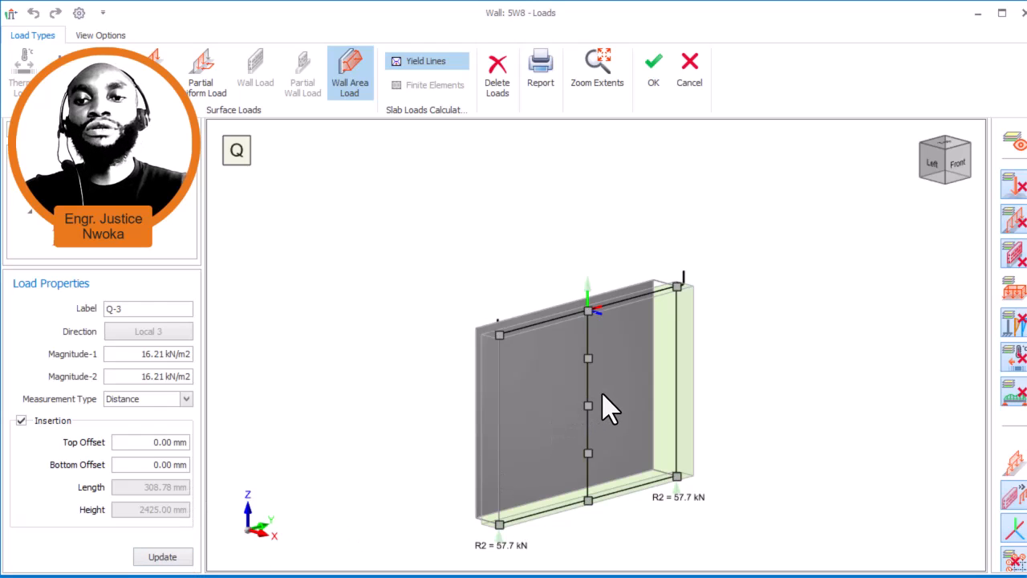
{"action": "left_click", "coordinate": [610, 409]}
{"action": "left_click", "coordinate": [164, 557]}
{"action": "middle_click_drag", "start_coordinate": [486, 377], "coordinate": [618, 399]}
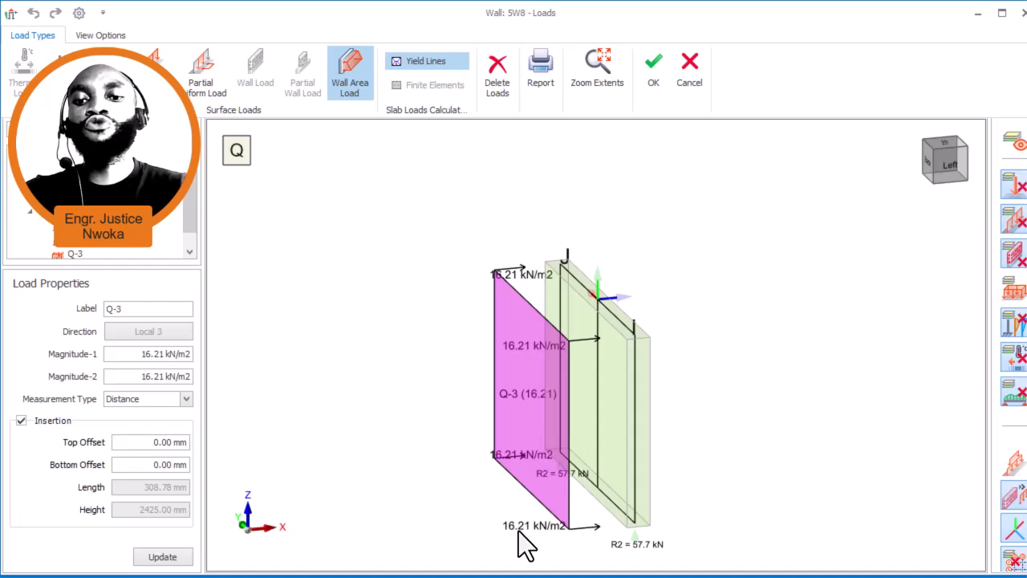
{"action": "middle_click_drag", "start_coordinate": [534, 527], "coordinate": [816, 525]}
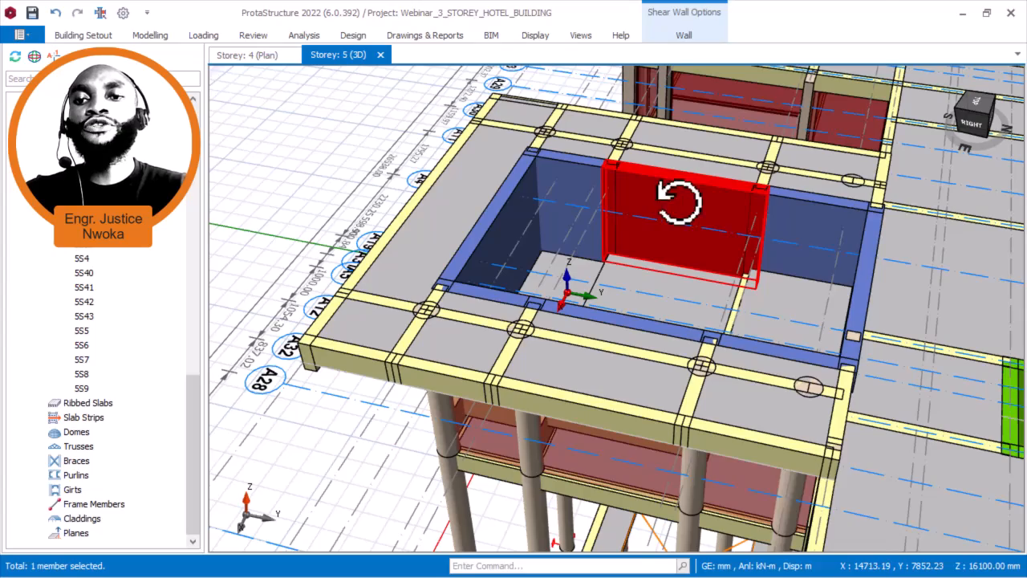
- Copy the Q-3 area load from wall 5W8 and paste it onto the opposite pool wall 5W9
{"action": "right_click", "coordinate": [679, 201]}
{"action": "left_click", "coordinate": [727, 231]}
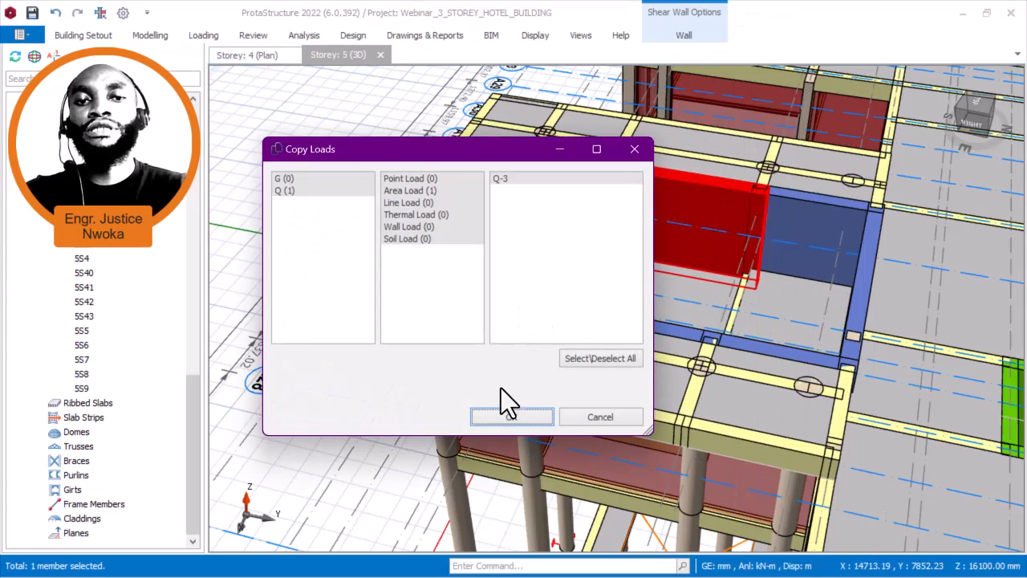
{"action": "left_click", "coordinate": [511, 418]}
{"action": "middle_click_drag", "start_coordinate": [658, 307], "coordinate": [527, 270]}
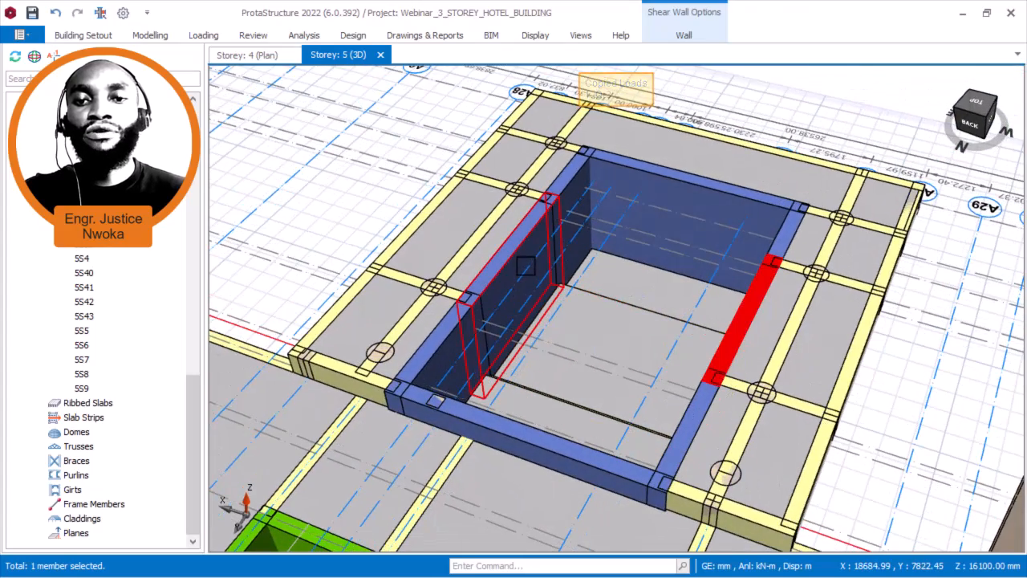
{"action": "left_click", "coordinate": [526, 266]}
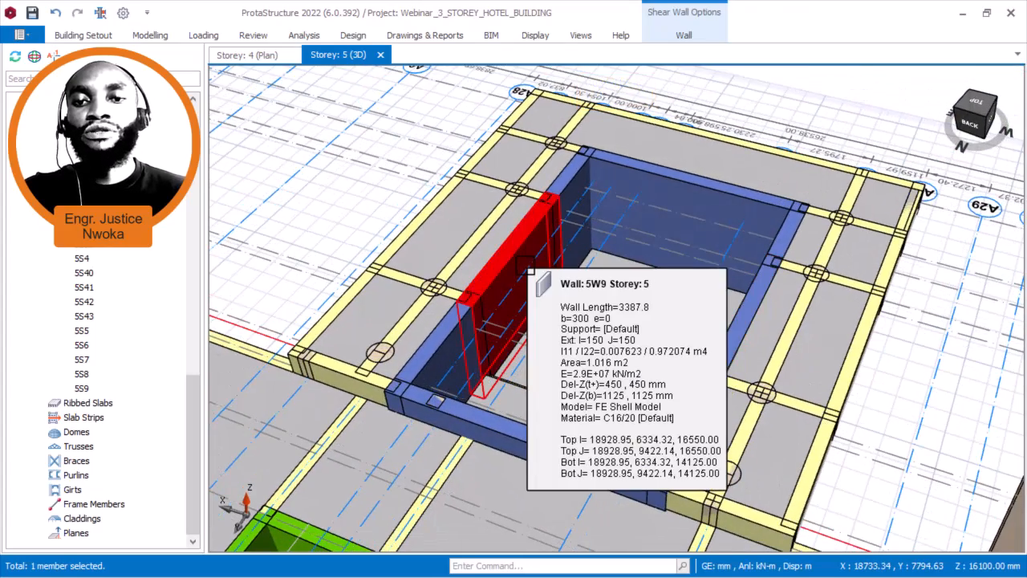
{"action": "right_click", "coordinate": [525, 266]}
{"action": "left_click", "coordinate": [568, 248]}
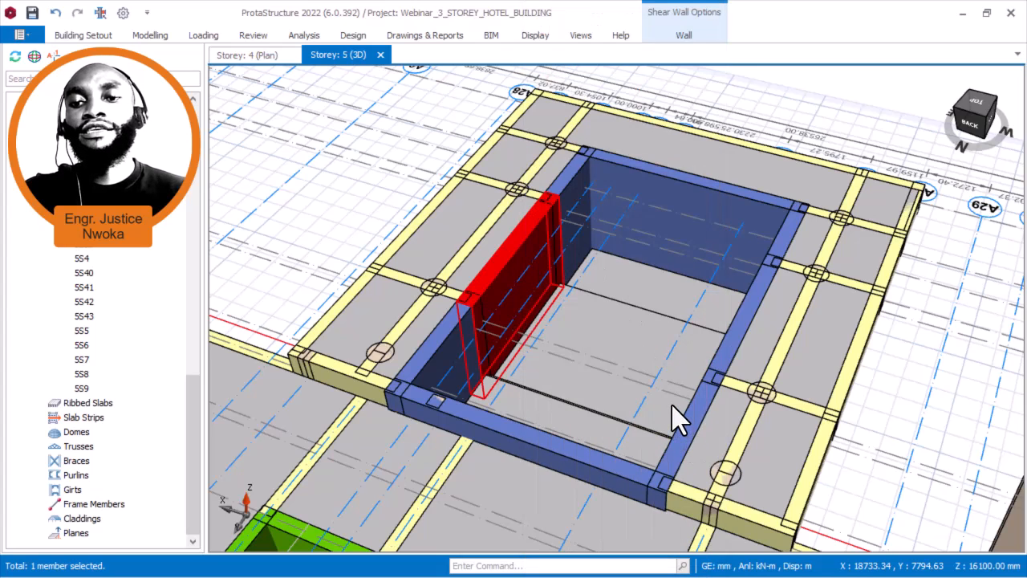
- Review the area load on end wall 5W5 and the dead and imposed loads of shallow-end slab 5S38
{"action": "mouse_move", "coordinate": [696, 208]}
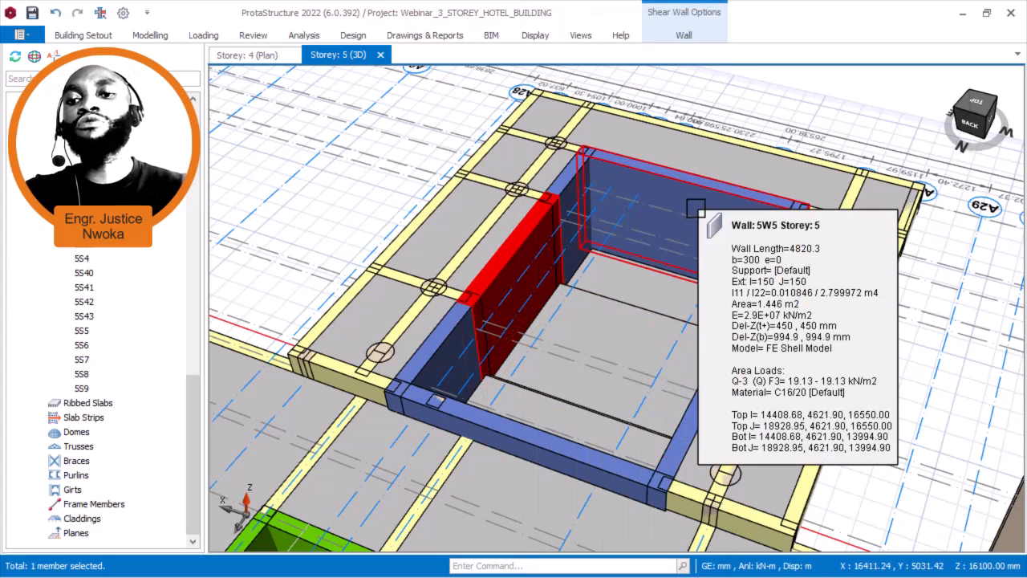
{"action": "mouse_move", "coordinate": [505, 263]}
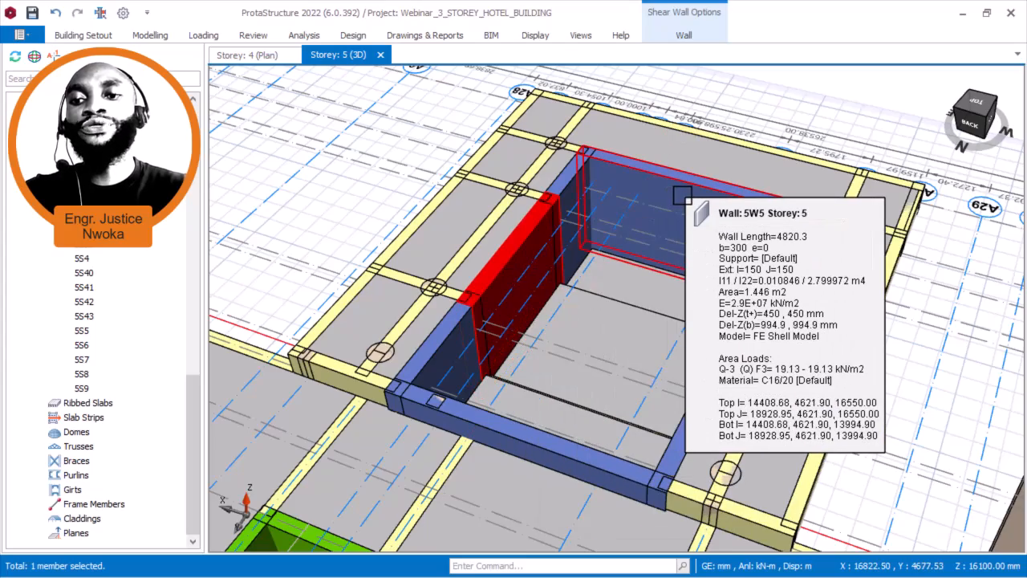
{"action": "mouse_move", "coordinate": [682, 195]}
{"action": "middle_mouse_down"}
{"action": "mouse_move", "coordinate": [648, 293]}
{"action": "mouse_move", "coordinate": [827, 291]}
{"action": "mouse_move", "coordinate": [650, 300]}
{"action": "mouse_move", "coordinate": [738, 332]}
{"action": "mouse_move", "coordinate": [672, 321]}
{"action": "middle_mouse_up"}
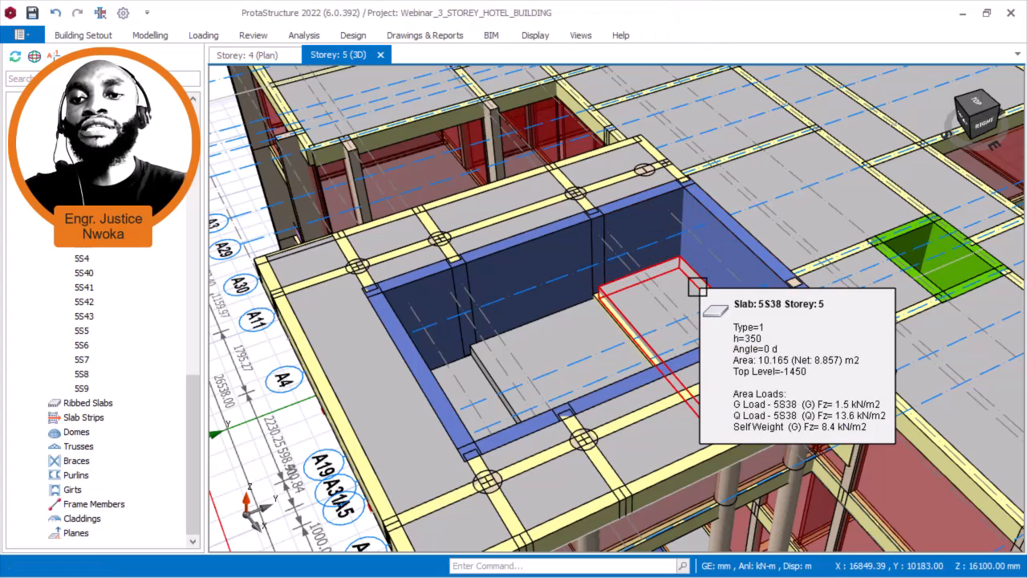
{"action": "left_click", "coordinate": [698, 287]}
{"action": "right_click", "coordinate": [698, 286]}
{"action": "left_click", "coordinate": [748, 241]}
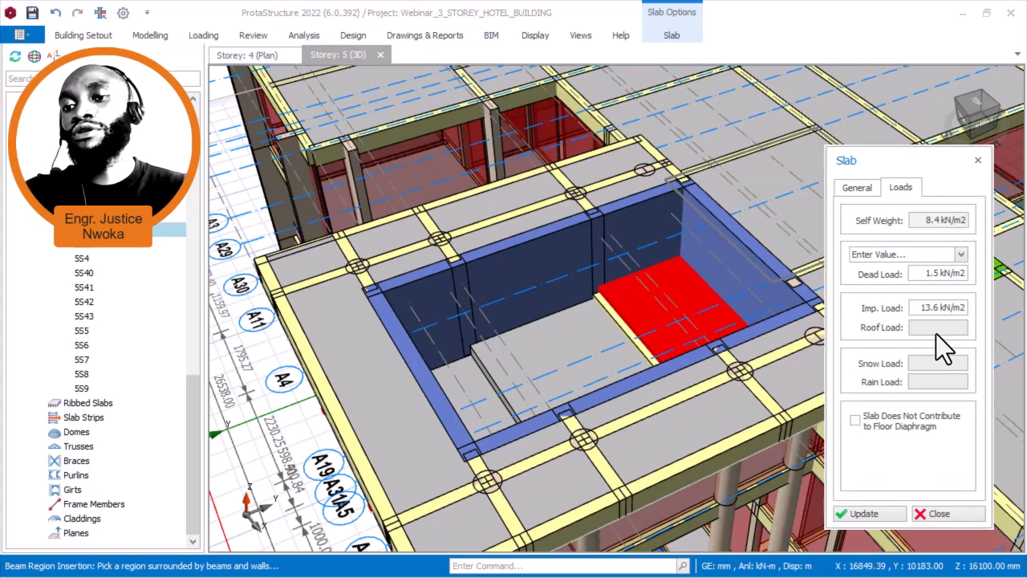
{"action": "left_click", "coordinate": [978, 161]}
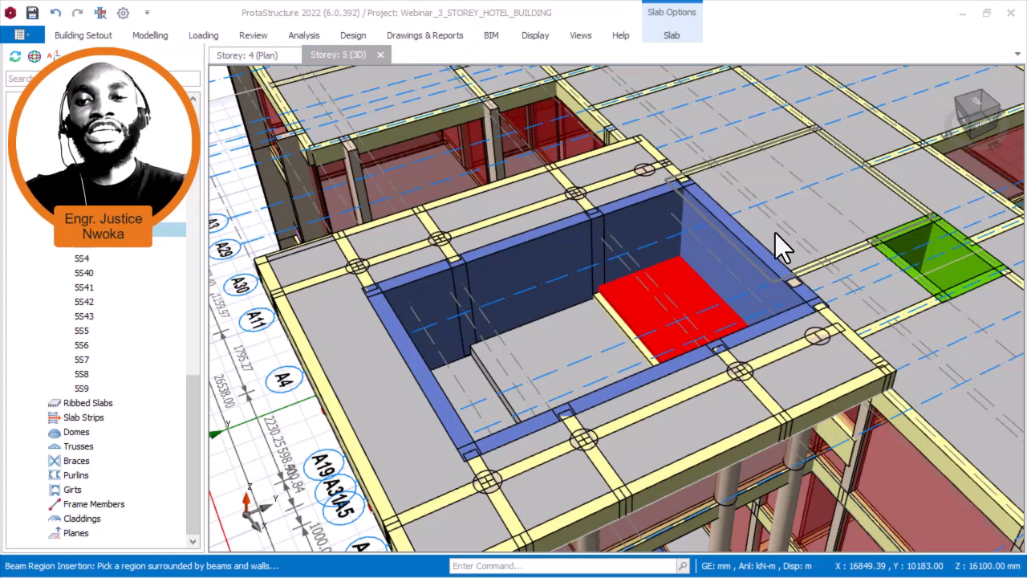
- Start a wall area load in load case Q for shallow-end side wall 5W11
{"action": "left_click", "coordinate": [646, 208]}
{"action": "right_click", "coordinate": [647, 209]}
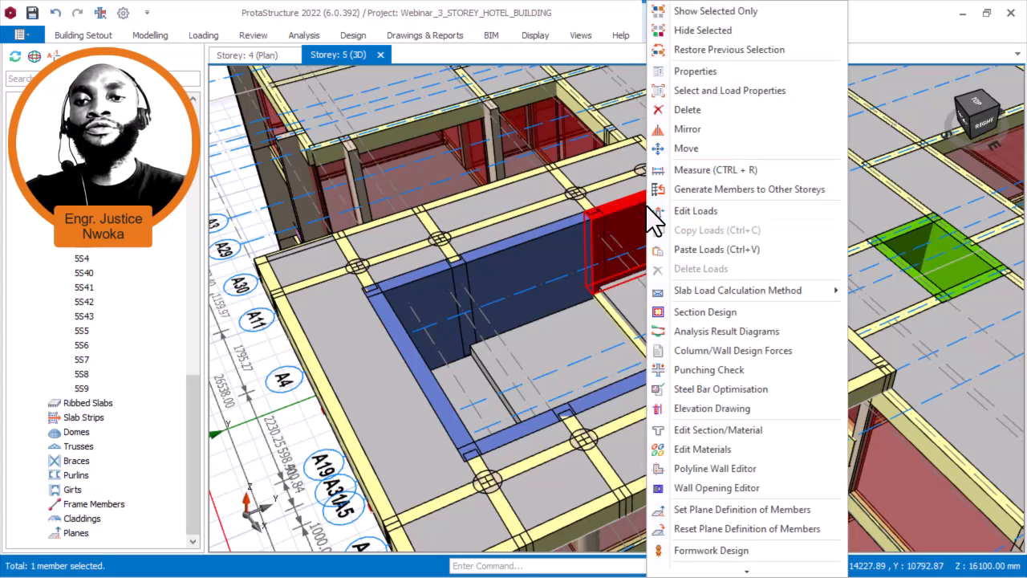
{"action": "left_click", "coordinate": [707, 211]}
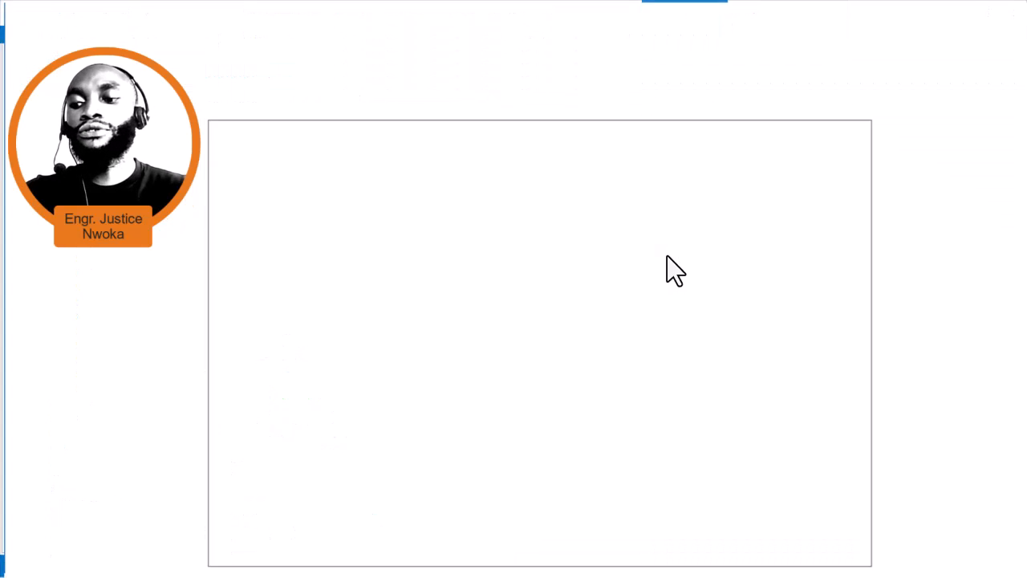
{"action": "left_click", "coordinate": [350, 76]}
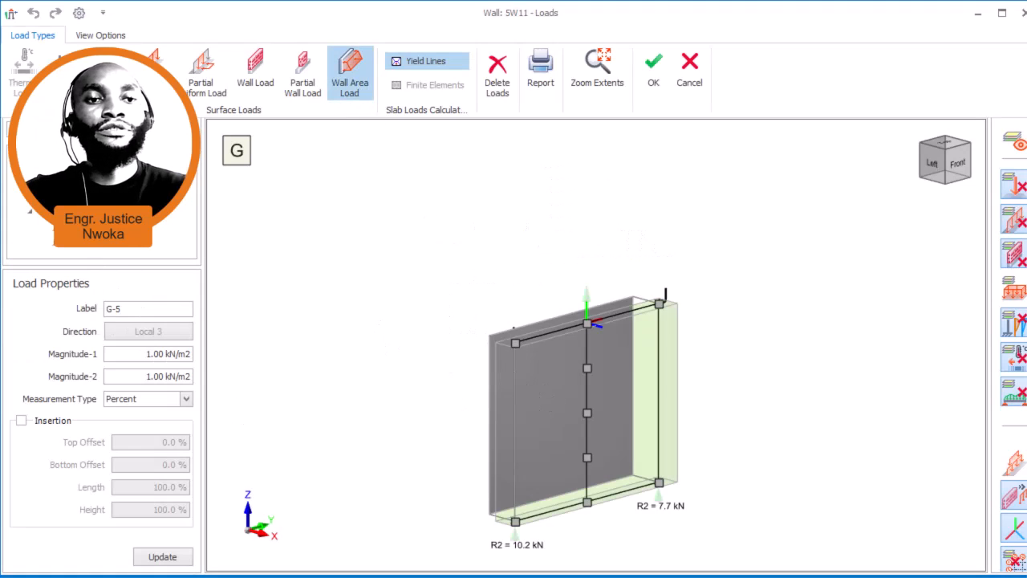
{"action": "left_click", "coordinate": [100, 155]}
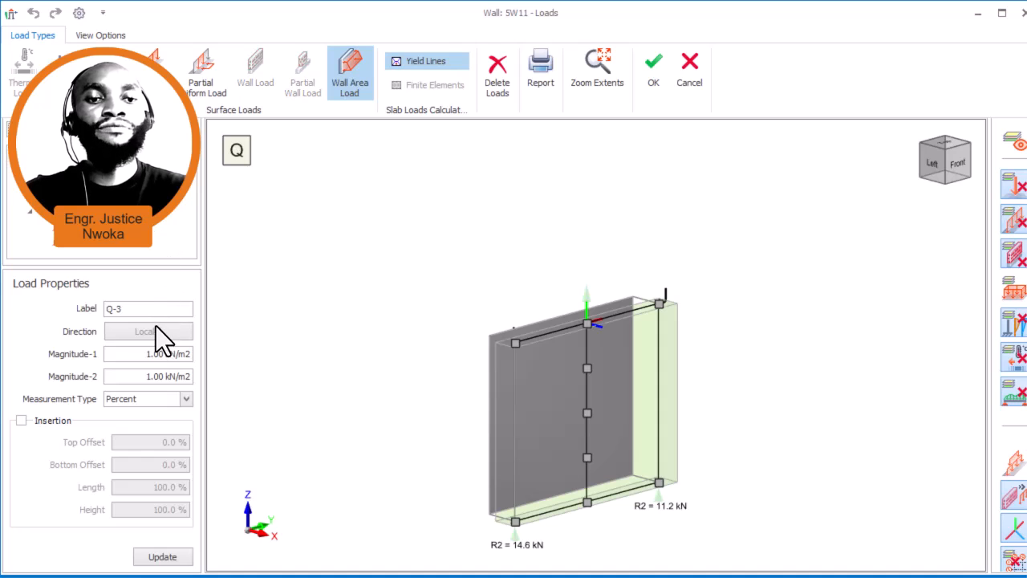
- Set both magnitudes of the area load to 13.6 kN/m2, with measurement type Distance and insertion enabled
{"action": "left_click_drag", "start_coordinate": [136, 357], "coordinate": [261, 357]}
{"action": "type", "text": "13"}
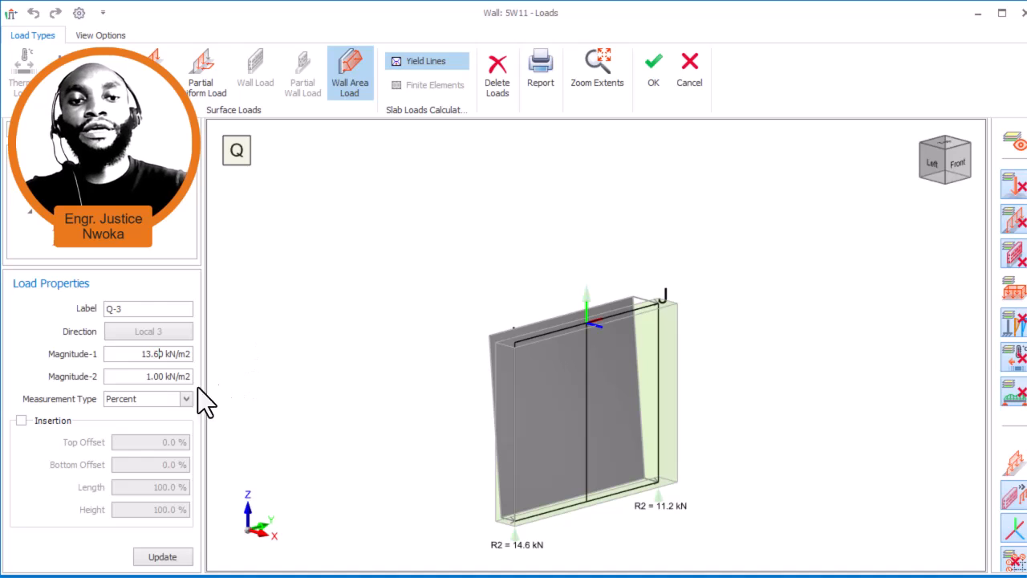
{"action": "left_click", "coordinate": [153, 375]}
{"action": "type", "text": "13.6"}
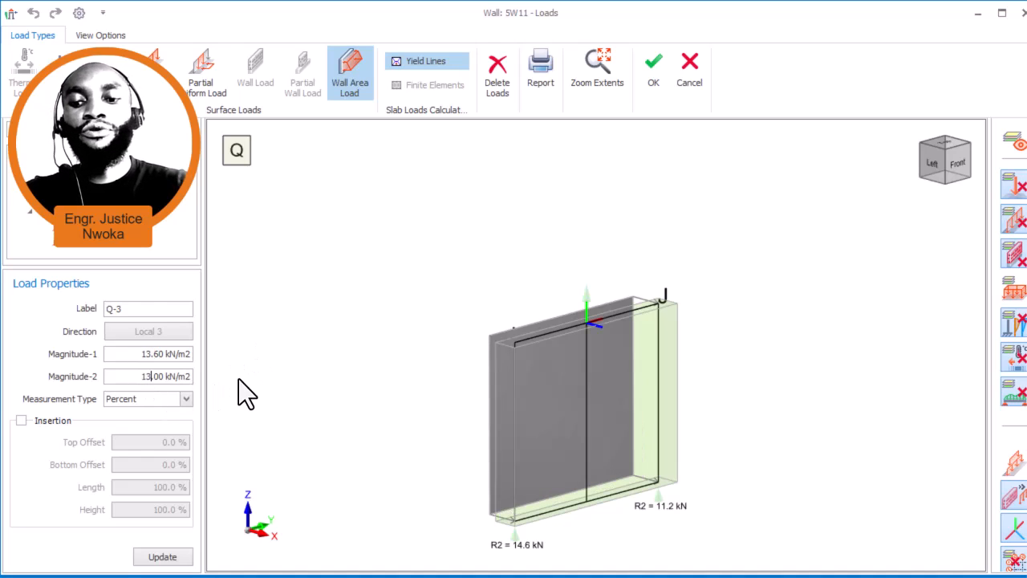
{"action": "left_click", "coordinate": [185, 399]}
{"action": "left_click", "coordinate": [140, 423]}
{"action": "left_click", "coordinate": [21, 421]}
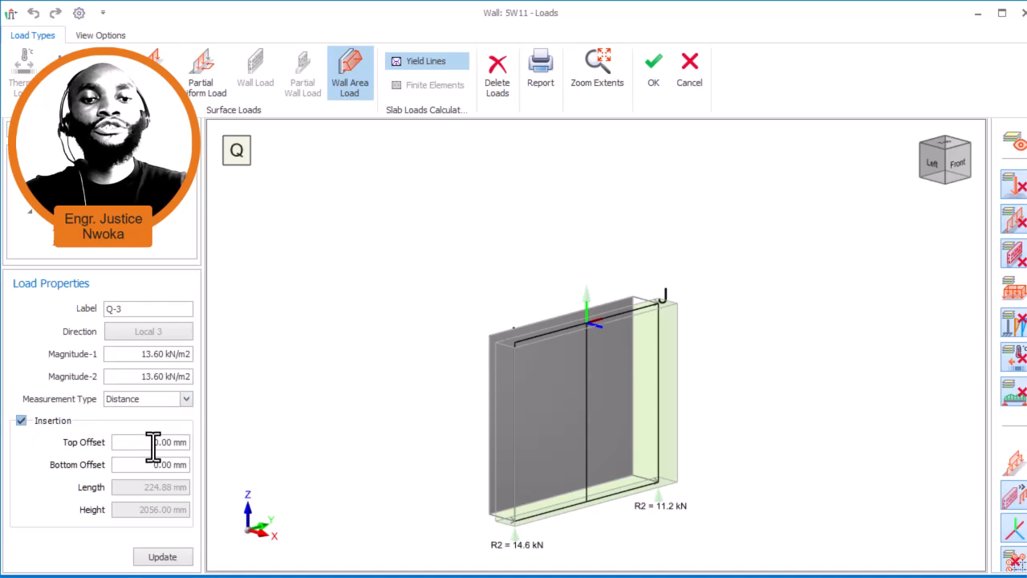
- Apply the area load to the face of wall 5W11, inspect its direction and accept the wall's loads
{"action": "left_click", "coordinate": [561, 413]}
{"action": "left_click", "coordinate": [166, 555]}
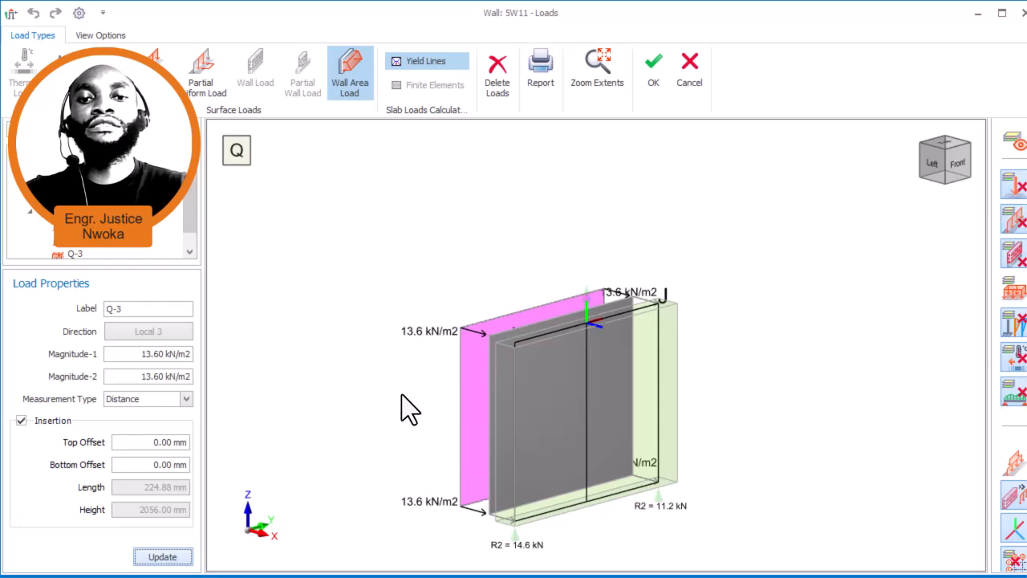
{"action": "middle_click_drag", "start_coordinate": [417, 341], "coordinate": [905, 247]}
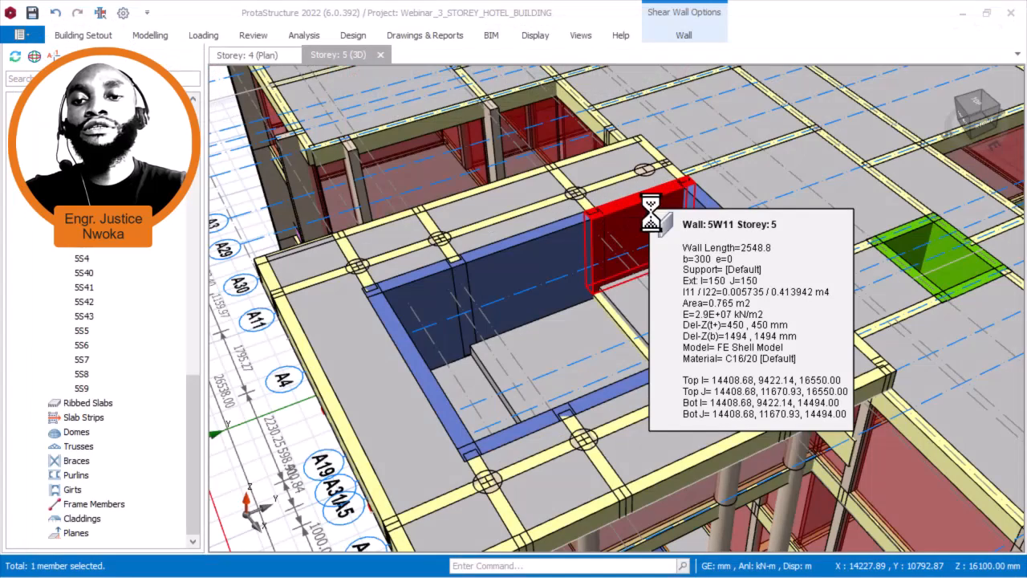
- Copy the area load of wall 5W11 and paste it onto end wall 5W12 and the adjoining shallow-end side wall
{"action": "right_click", "coordinate": [646, 207]}
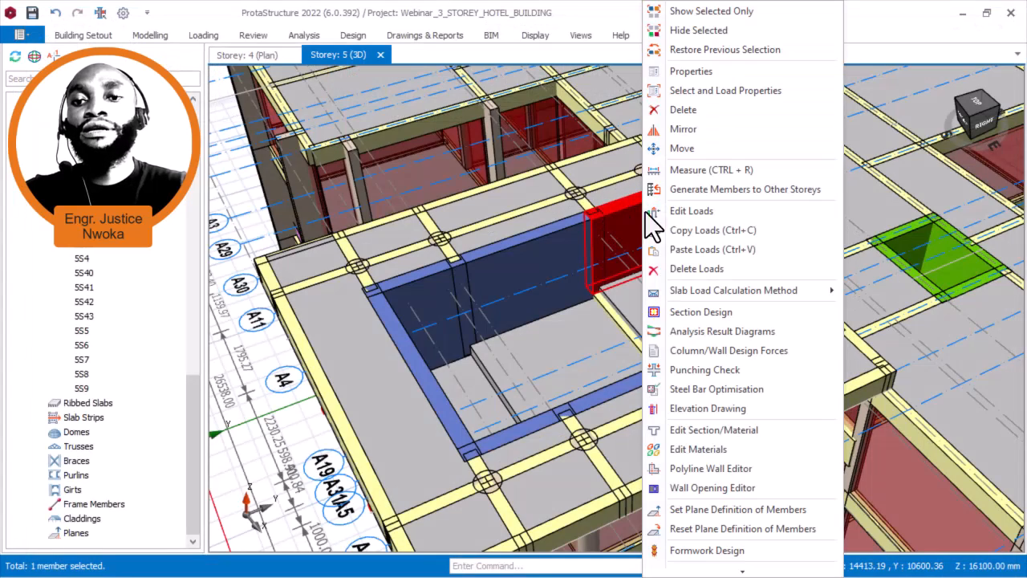
{"action": "left_click", "coordinate": [711, 231]}
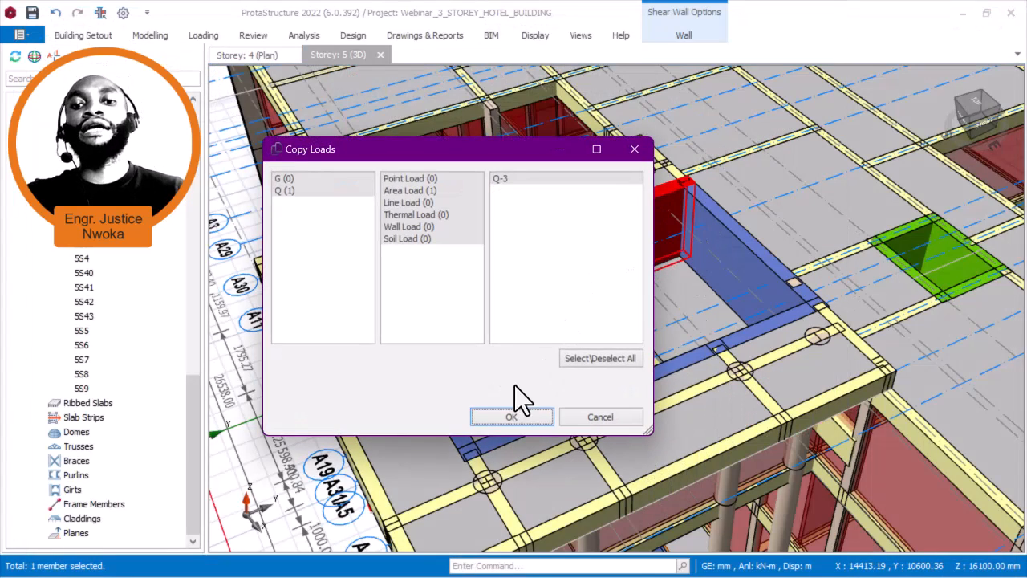
{"action": "left_click", "coordinate": [512, 418]}
{"action": "middle_click_drag", "start_coordinate": [740, 278], "coordinate": [746, 273]}
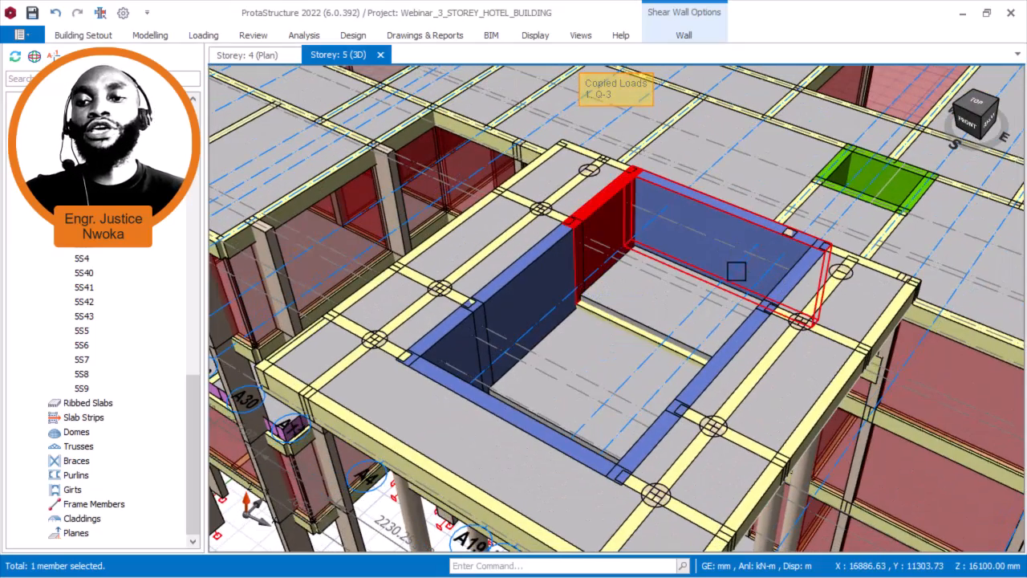
{"action": "left_click", "coordinate": [797, 274]}
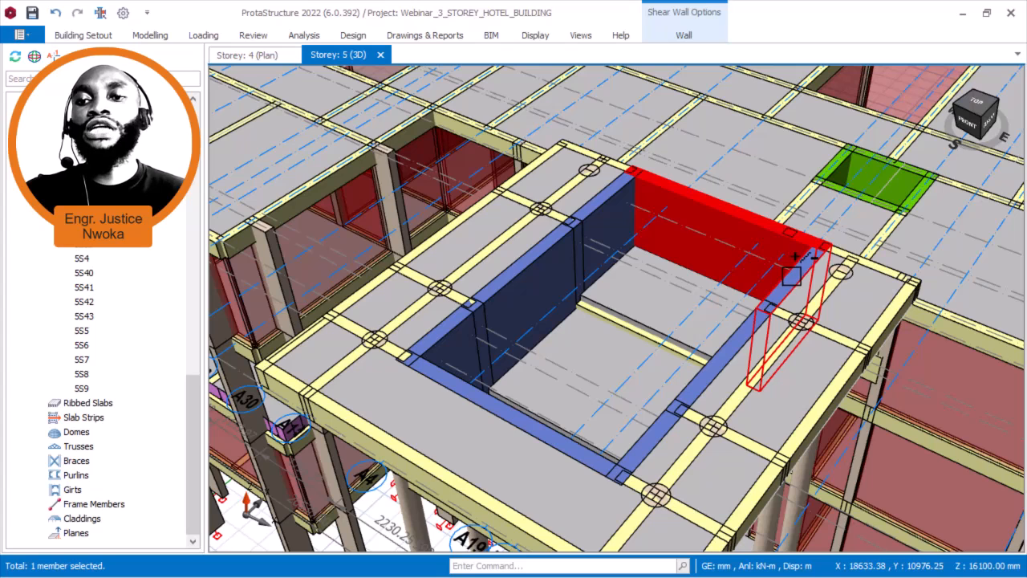
{"action": "right_click", "coordinate": [782, 283]}
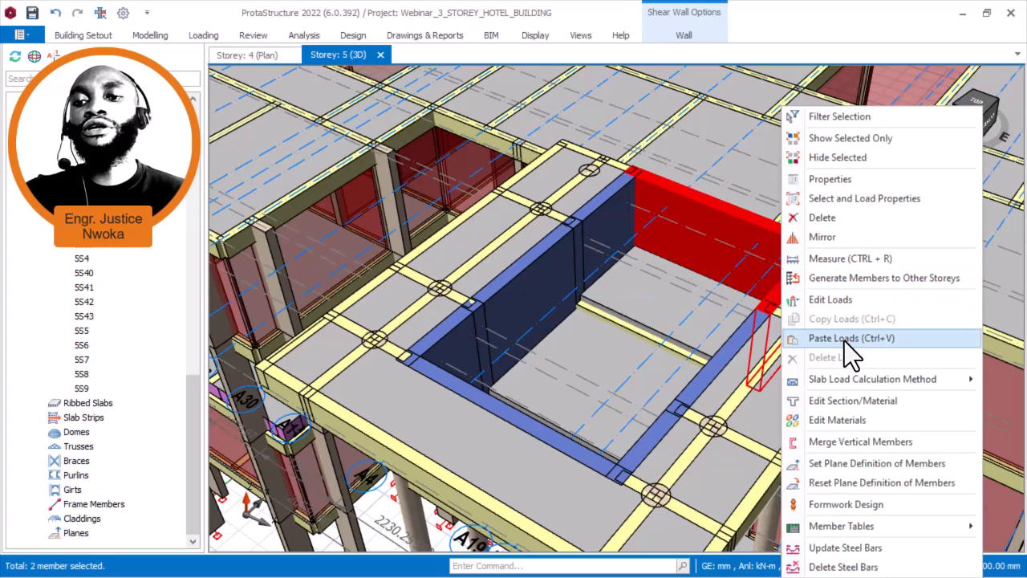
{"action": "left_click", "coordinate": [844, 338]}
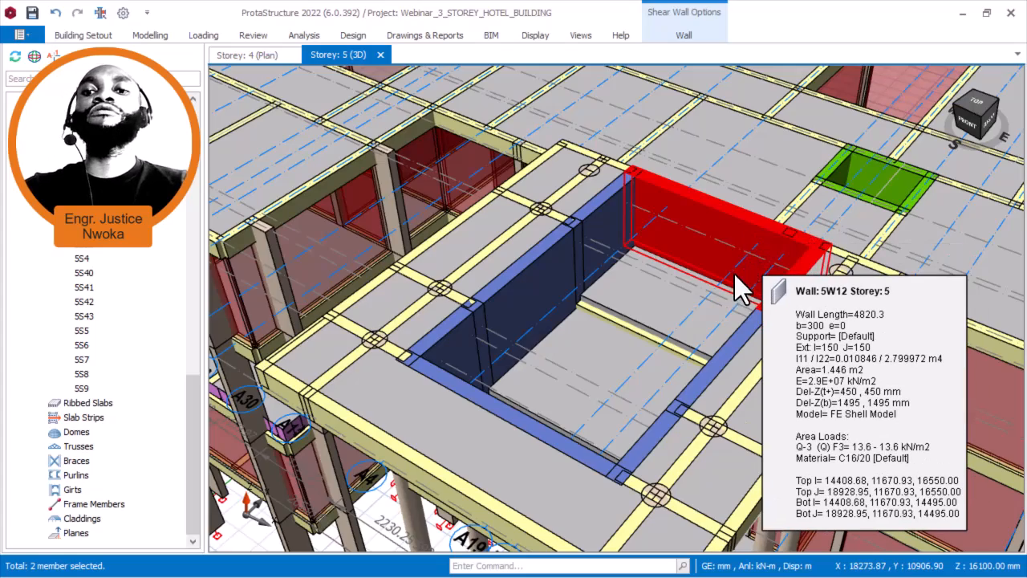
- Deselect the pool walls and examine the whole building and its roof level in 3D
{"action": "mouse_move", "coordinate": [745, 260]}
{"action": "middle_mouse_down"}
{"action": "mouse_move", "coordinate": [747, 241]}
{"action": "mouse_move", "coordinate": [775, 268]}
{"action": "mouse_move", "coordinate": [753, 270]}
{"action": "mouse_move", "coordinate": [750, 259]}
{"action": "mouse_move", "coordinate": [782, 302]}
{"action": "middle_mouse_up"}
{"action": "scroll", "coordinate": [745, 251], "scroll_direction": "down", "scroll_amount": 5}
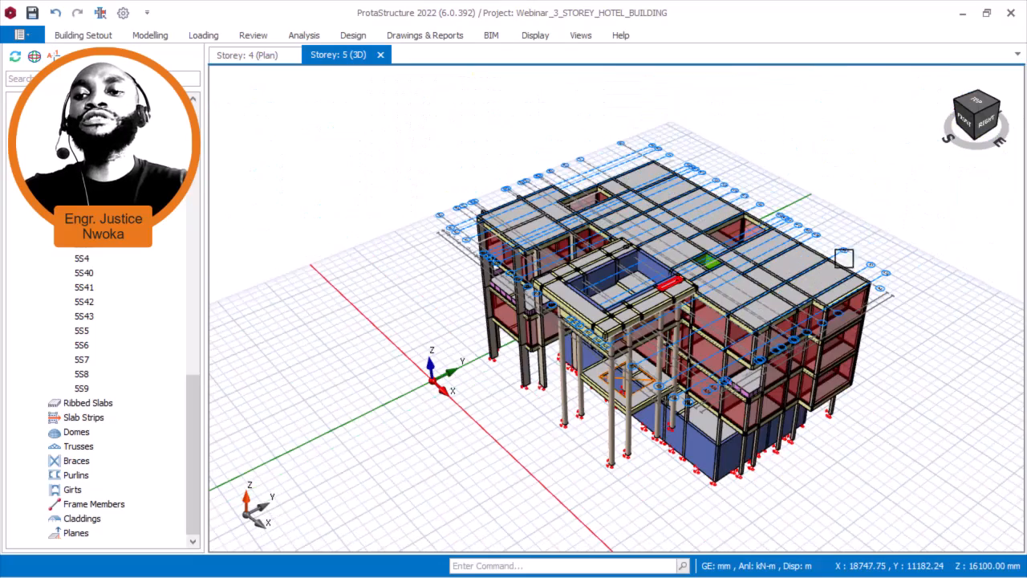
{"action": "middle_click_drag", "start_coordinate": [872, 236], "coordinate": [803, 318]}
{"action": "scroll", "coordinate": [650, 309], "scroll_direction": "up", "scroll_amount": 5}
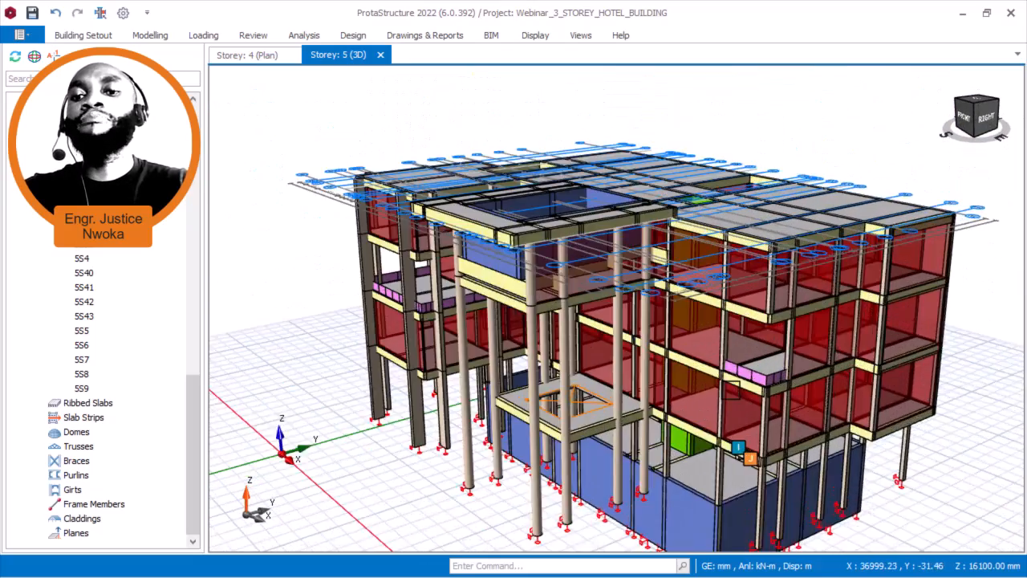
{"action": "middle_click_drag", "start_coordinate": [650, 309], "coordinate": [684, 372]}
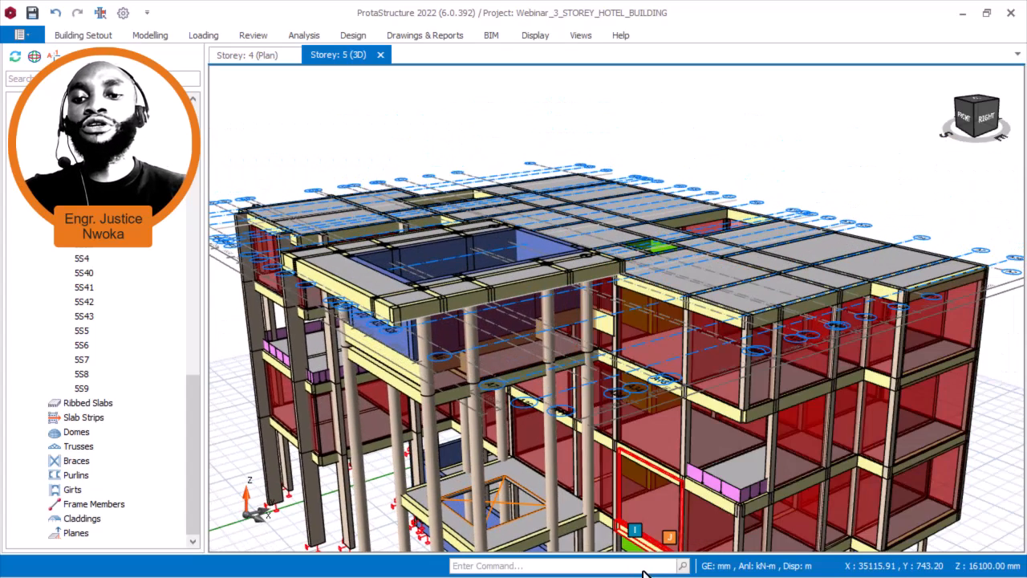
- Switch to the rendering C.jpg in Photos and examine the parapet walls around the roofs and the pool deck
{"action": "key", "text": "super"}
{"action": "left_click", "coordinate": [754, 472]}
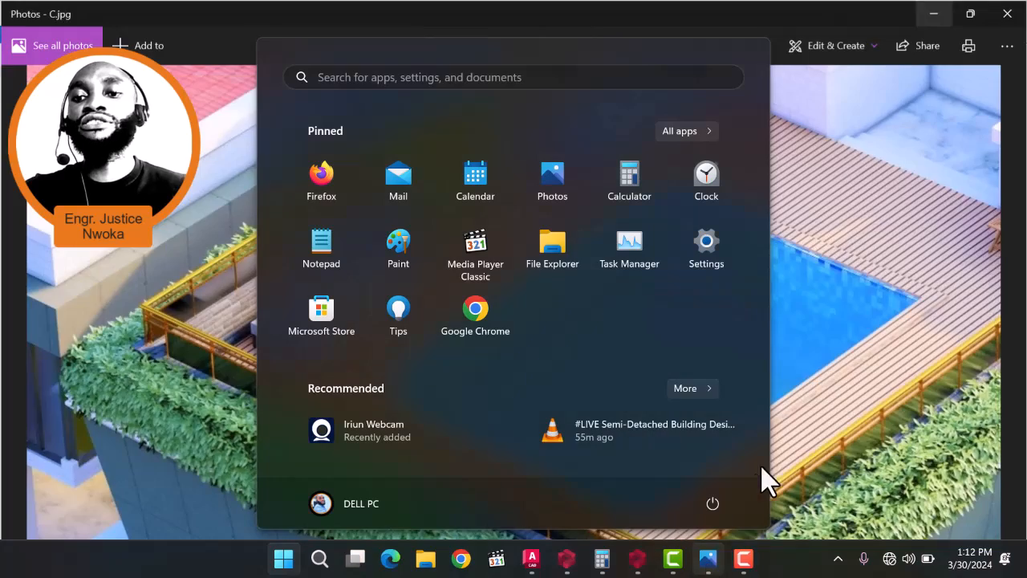
{"action": "left_click", "coordinate": [830, 263]}
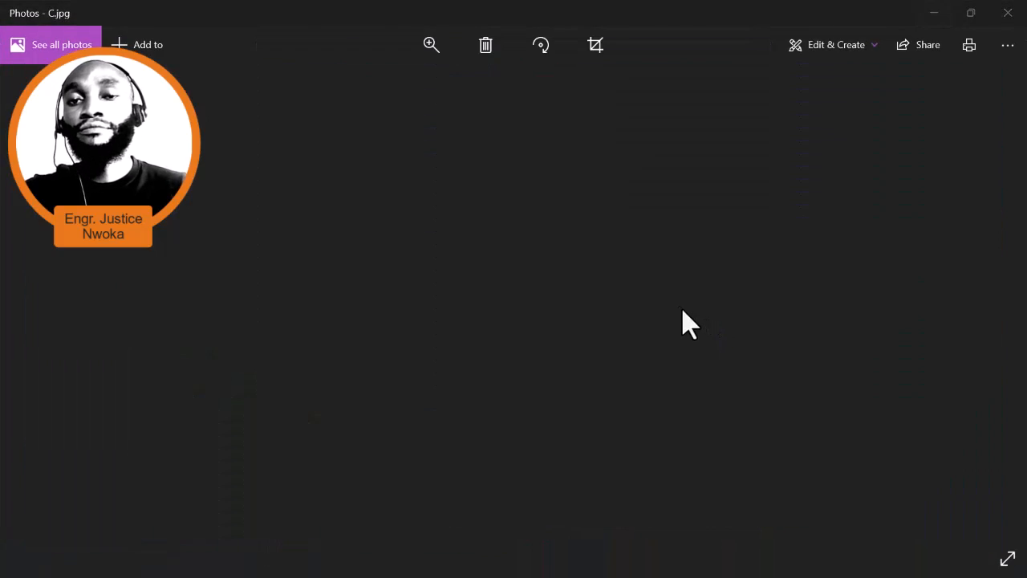
{"action": "scroll", "coordinate": [727, 158], "scroll_direction": "up", "scroll_amount": 2}
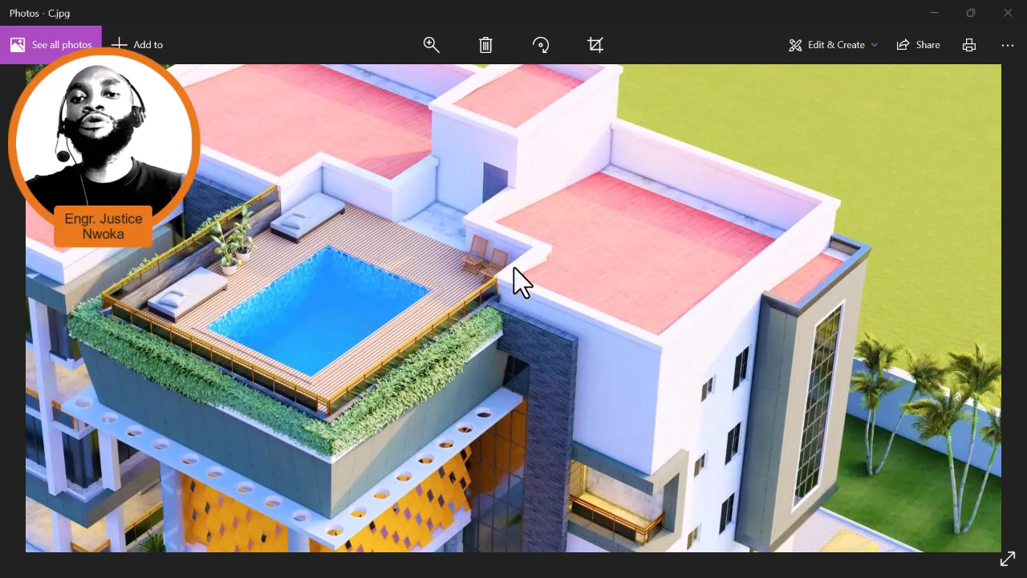
{"action": "scroll", "coordinate": [472, 212], "scroll_direction": "down", "scroll_amount": 2}
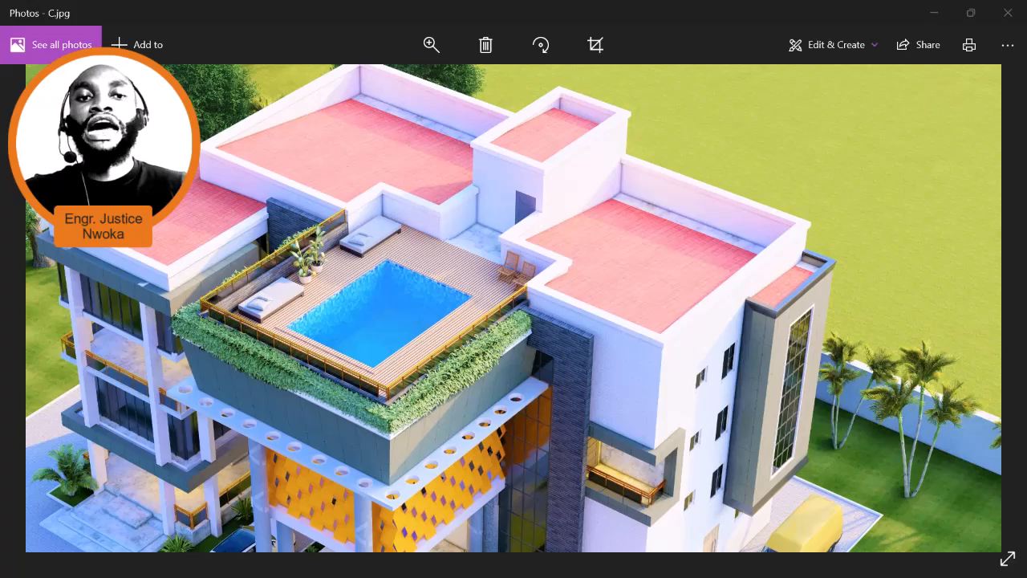
{"action": "scroll", "coordinate": [308, 170], "scroll_direction": "up", "scroll_amount": 2}
{"action": "scroll", "coordinate": [305, 161], "scroll_direction": "down", "scroll_amount": 2}
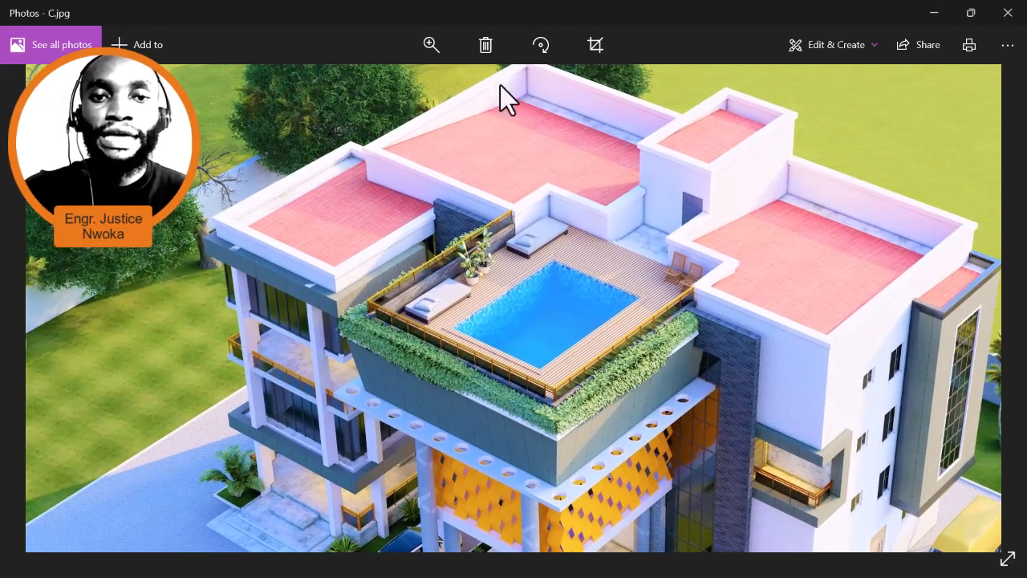
{"action": "scroll", "coordinate": [269, 196], "scroll_direction": "up", "scroll_amount": 2}
{"action": "scroll", "coordinate": [269, 196], "scroll_direction": "up", "scroll_amount": 2}
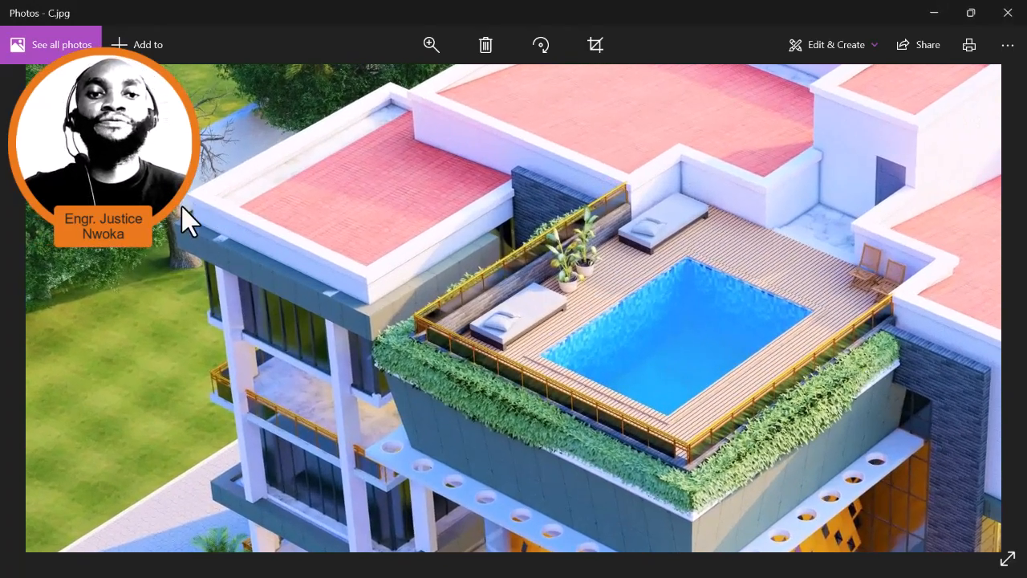
{"action": "scroll", "coordinate": [387, 207], "scroll_direction": "down", "scroll_amount": 3}
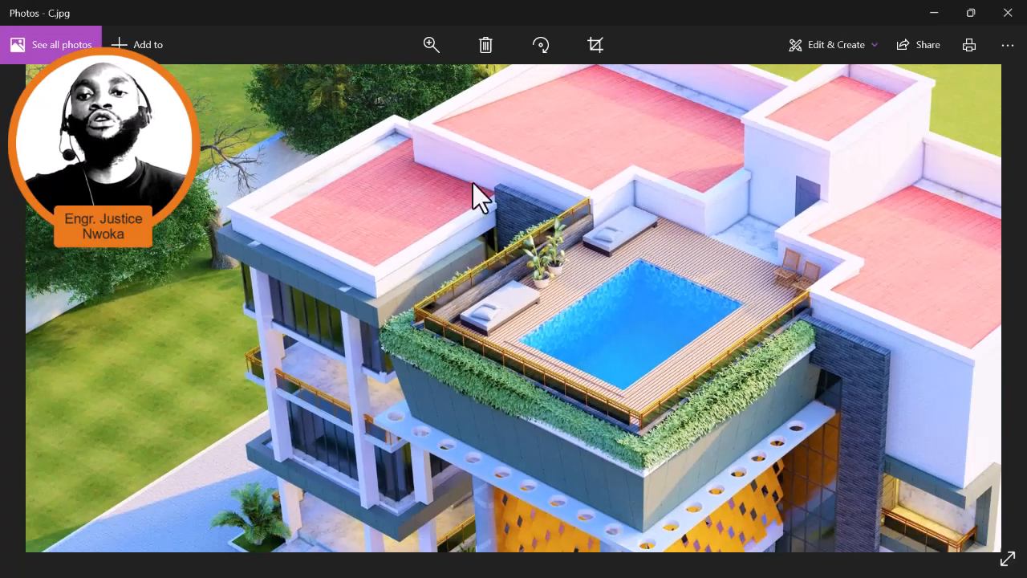
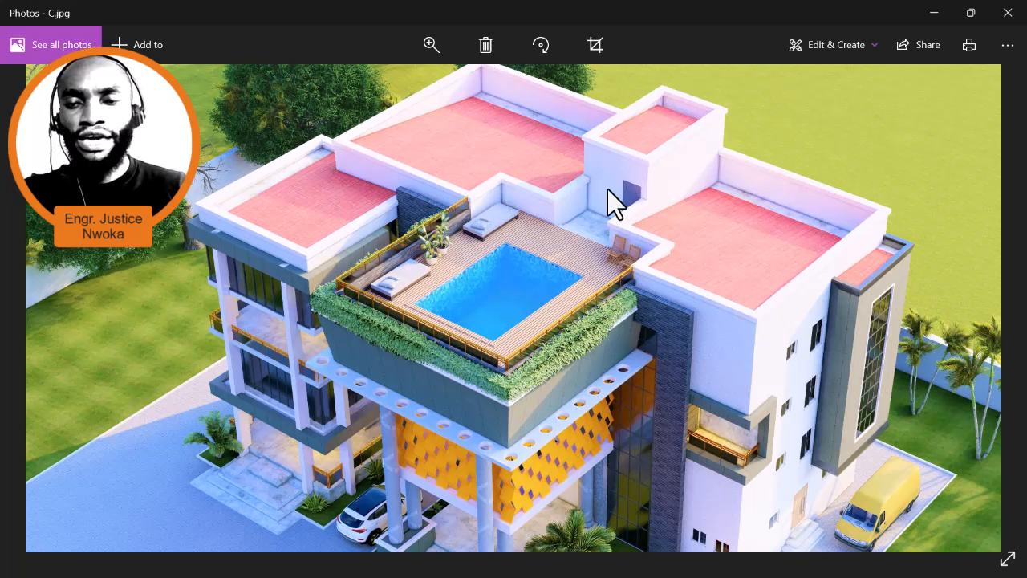
- Return to ProtaStructure and examine the storey 5 roof slabs and perimeter beams beside the pool
{"action": "left_click", "coordinate": [934, 13]}
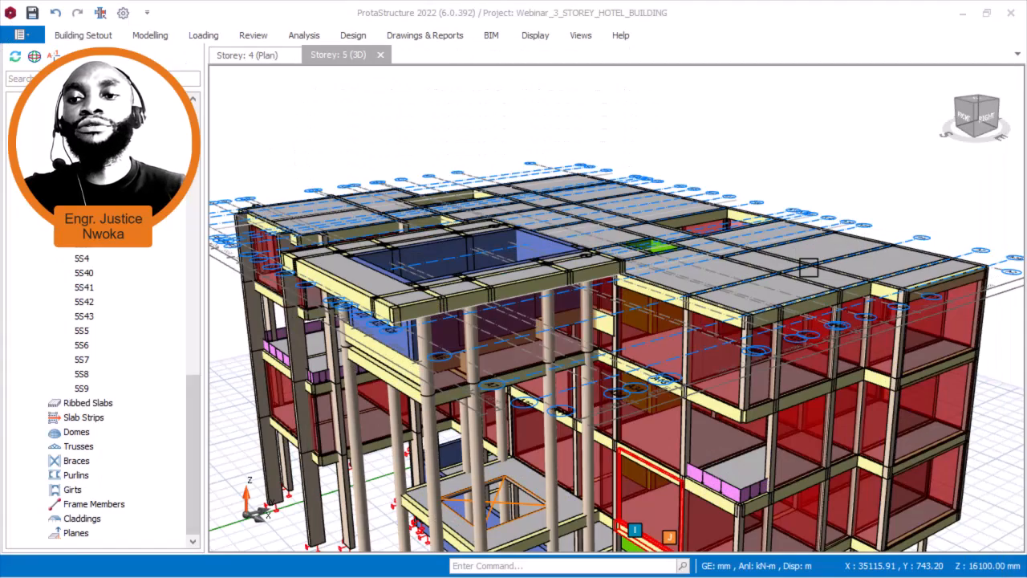
{"action": "scroll", "coordinate": [788, 290], "scroll_direction": "up", "scroll_amount": 2}
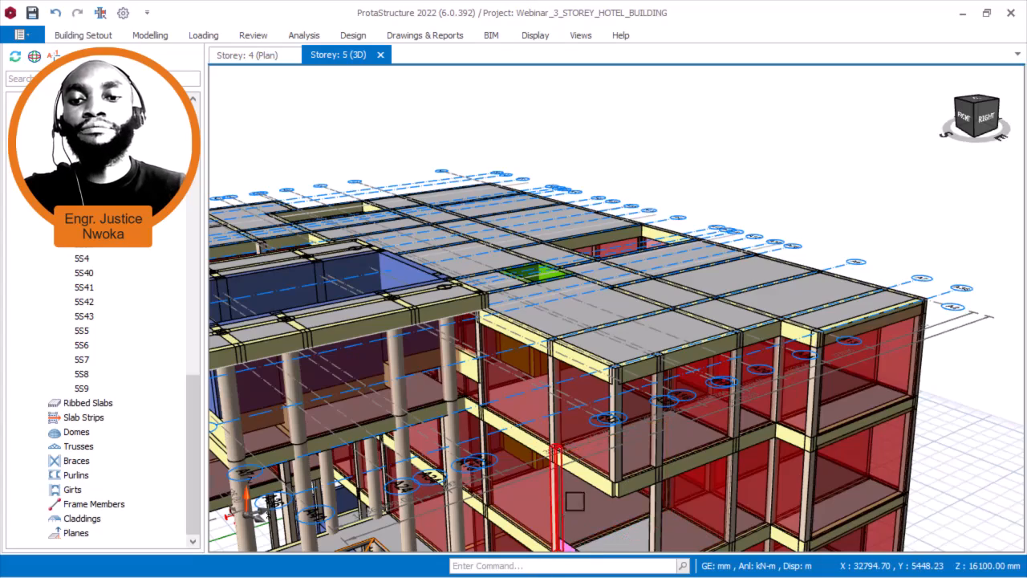
{"action": "scroll", "coordinate": [732, 175], "scroll_direction": "down", "scroll_amount": 3}
{"action": "scroll", "coordinate": [670, 217], "scroll_direction": "up", "scroll_amount": 3}
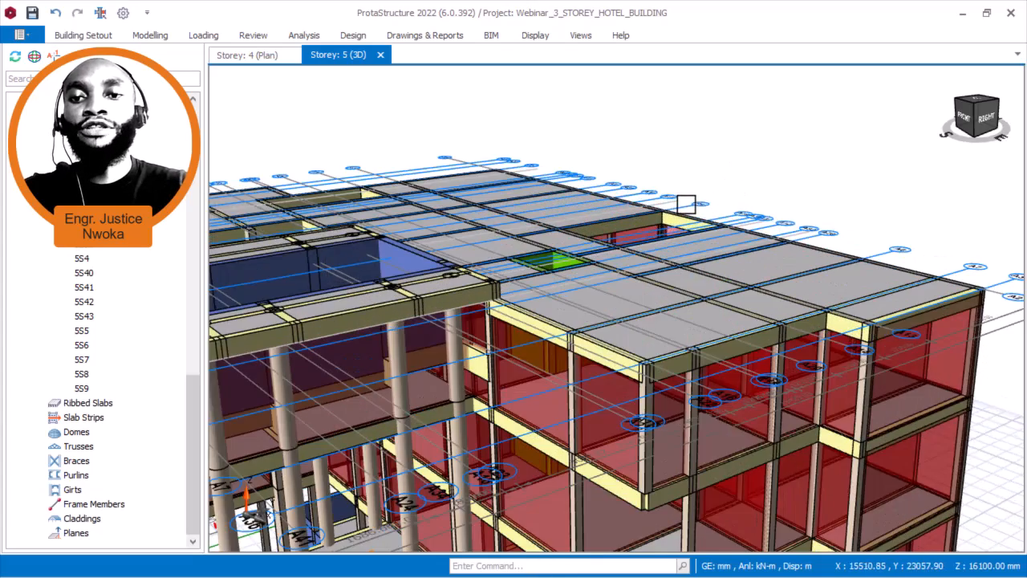
{"action": "scroll", "coordinate": [644, 239], "scroll_direction": "up", "scroll_amount": 2}
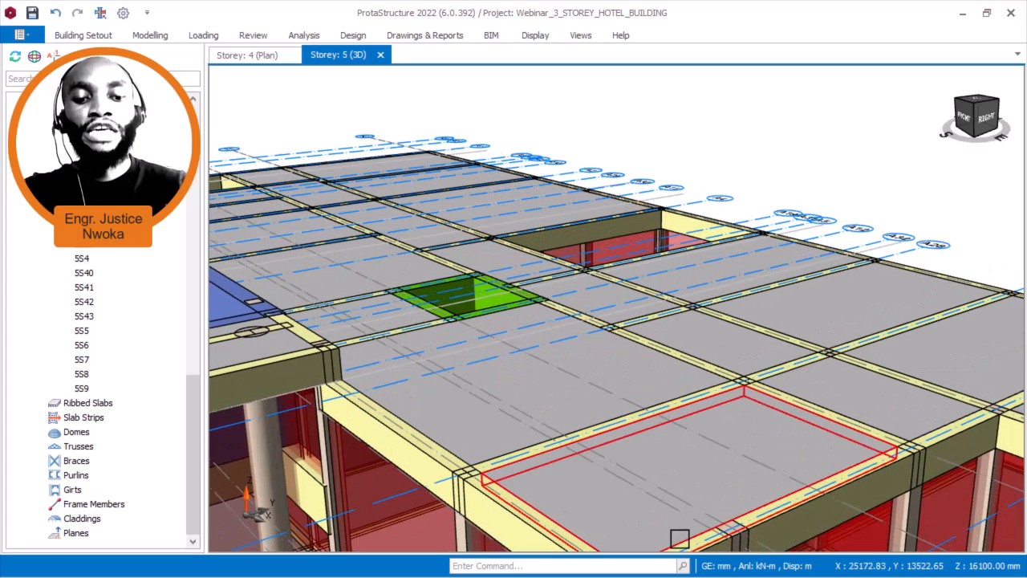
{"action": "scroll", "coordinate": [717, 290], "scroll_direction": "down", "scroll_amount": 1}
- Switch to structural hotel.dwg in AutoCAD and examine the building section around the pool and the adjoining roof
{"action": "key", "text": "super"}
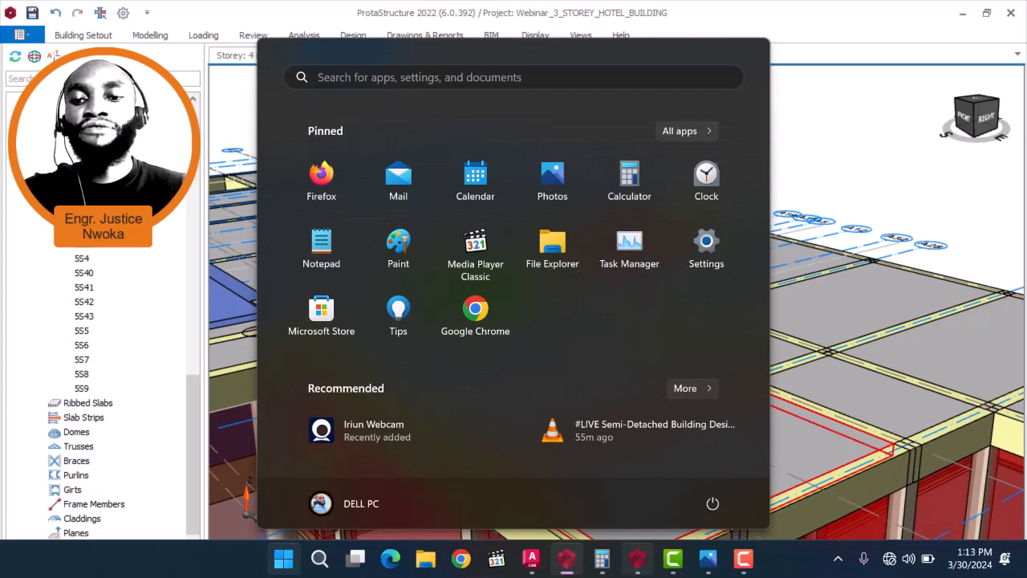
{"action": "mouse_move", "coordinate": [532, 558]}
{"action": "left_click", "coordinate": [654, 512]}
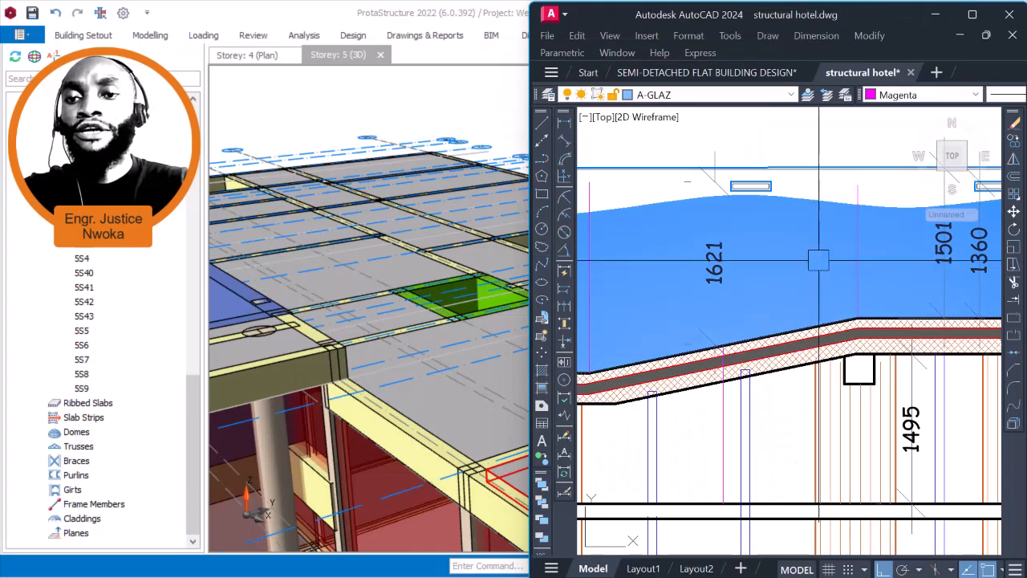
{"action": "scroll", "coordinate": [818, 260], "scroll_direction": "down", "scroll_amount": 4}
{"action": "left_click", "coordinate": [971, 17]}
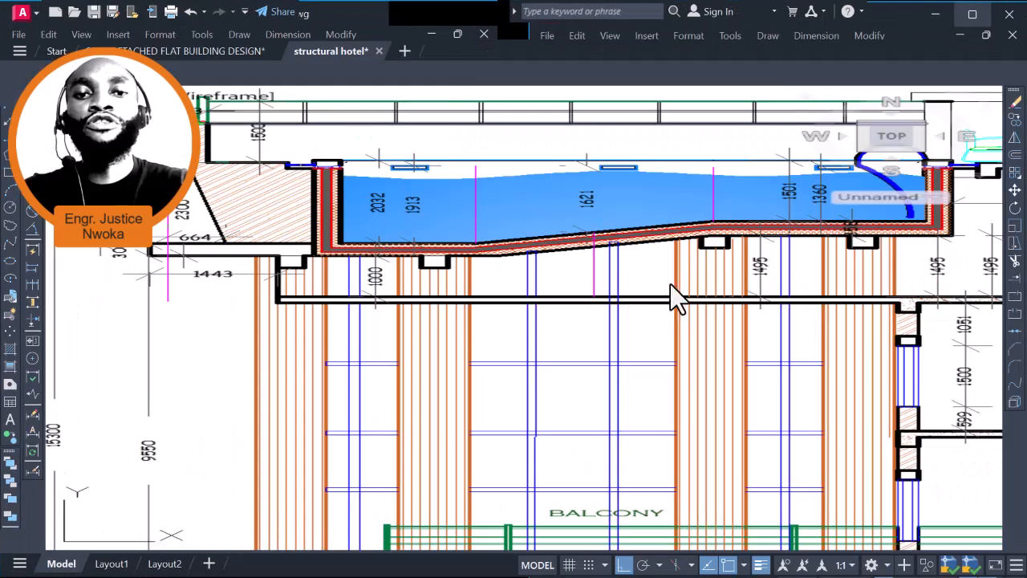
{"action": "scroll", "coordinate": [699, 286], "scroll_direction": "down", "scroll_amount": 3}
{"action": "middle_click_drag", "start_coordinate": [704, 210], "coordinate": [651, 280]}
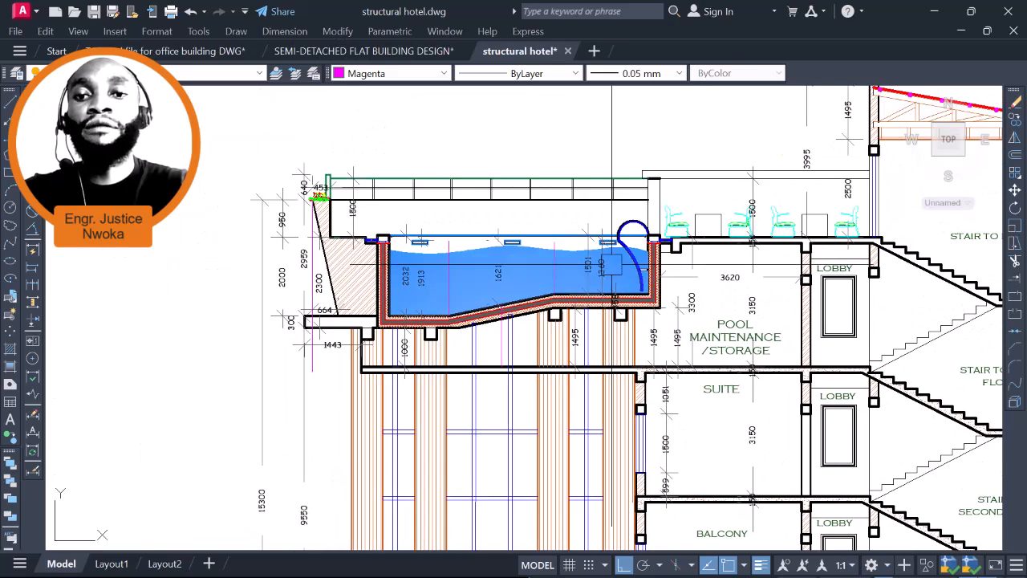
{"action": "scroll", "coordinate": [615, 220], "scroll_direction": "up", "scroll_amount": 2}
{"action": "middle_click_drag", "start_coordinate": [695, 222], "coordinate": [691, 228]}
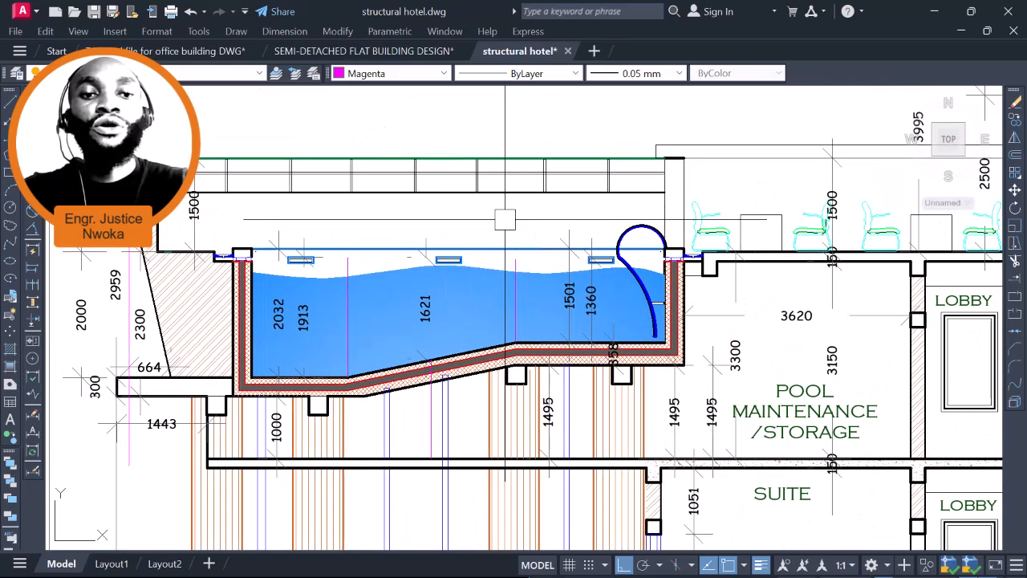
{"action": "left_click", "coordinate": [32, 102]}
{"action": "middle_click_drag", "start_coordinate": [325, 252], "coordinate": [433, 262]}
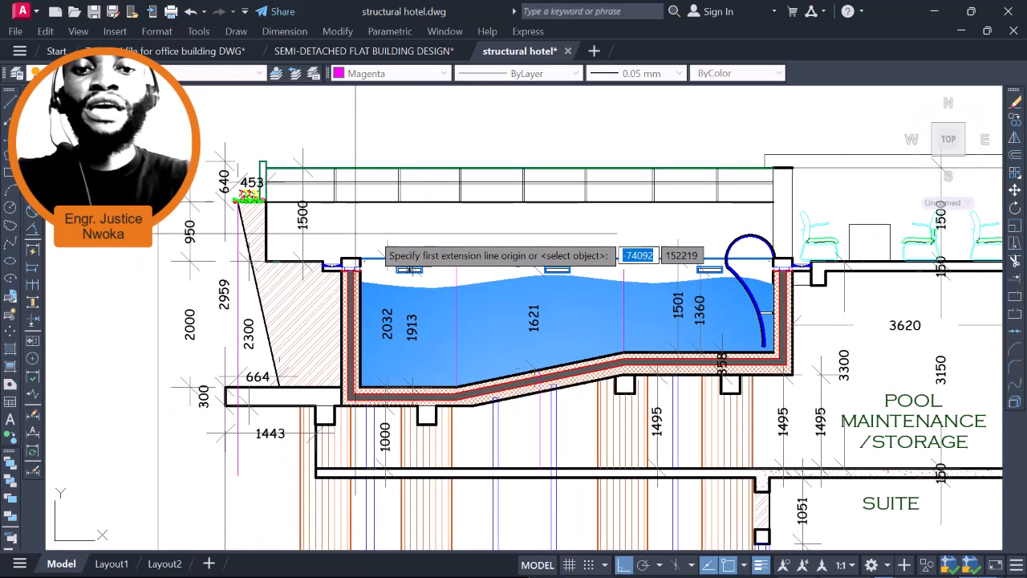
{"action": "scroll", "coordinate": [321, 231], "scroll_direction": "up", "scroll_amount": 4}
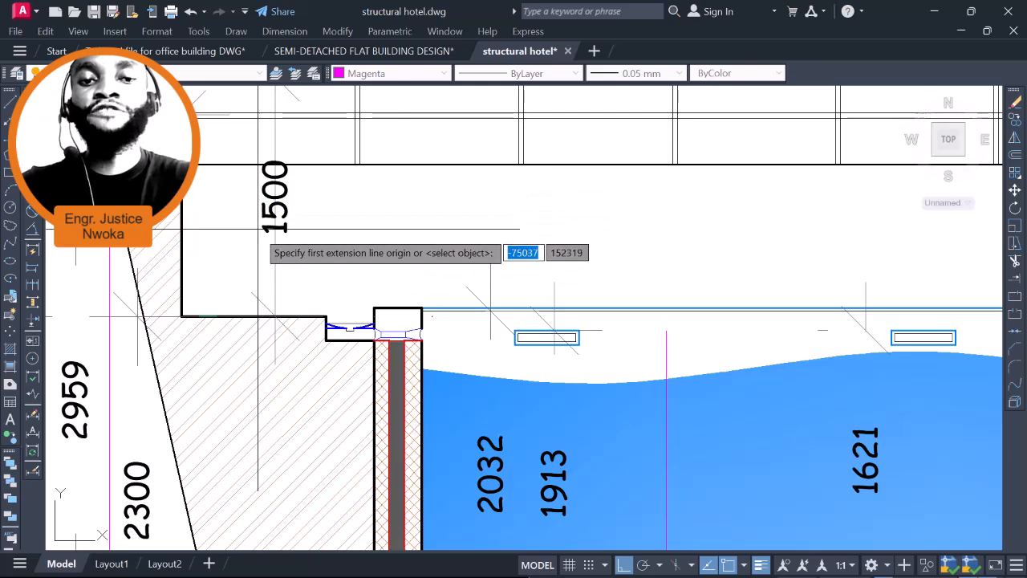
{"action": "scroll", "coordinate": [386, 249], "scroll_direction": "down", "scroll_amount": 6}
{"action": "scroll", "coordinate": [598, 269], "scroll_direction": "up", "scroll_amount": 5}
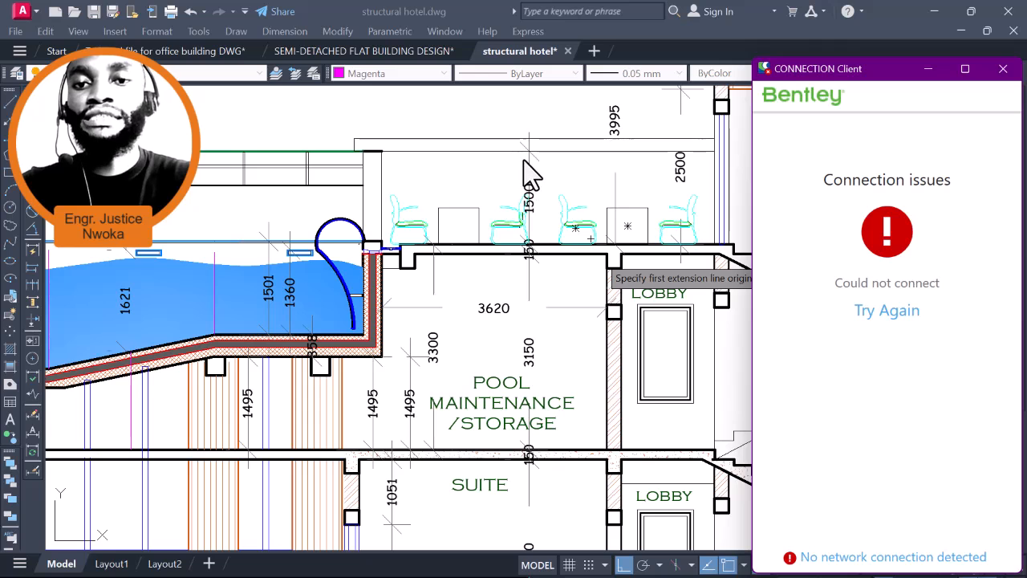
{"action": "left_click", "coordinate": [1004, 70]}
{"action": "scroll", "coordinate": [604, 223], "scroll_direction": "down", "scroll_amount": 4}
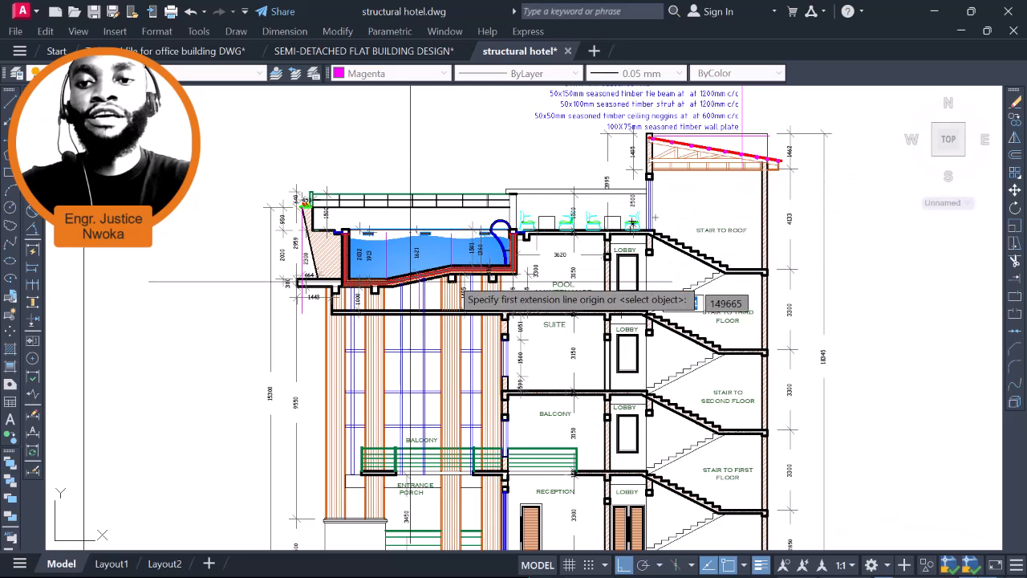
{"action": "scroll", "coordinate": [594, 199], "scroll_direction": "up", "scroll_amount": 4}
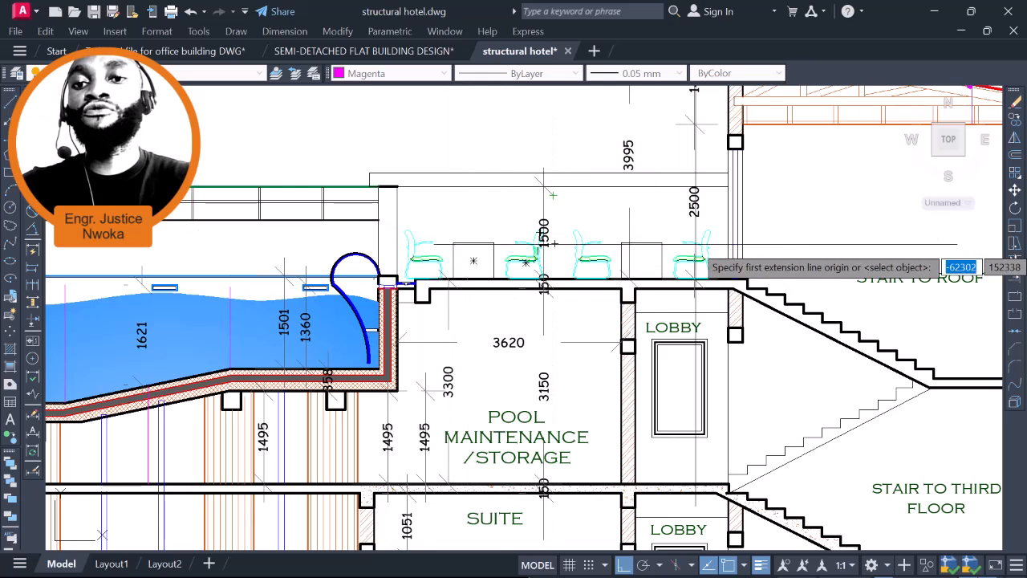
{"action": "key", "text": "Escape"}
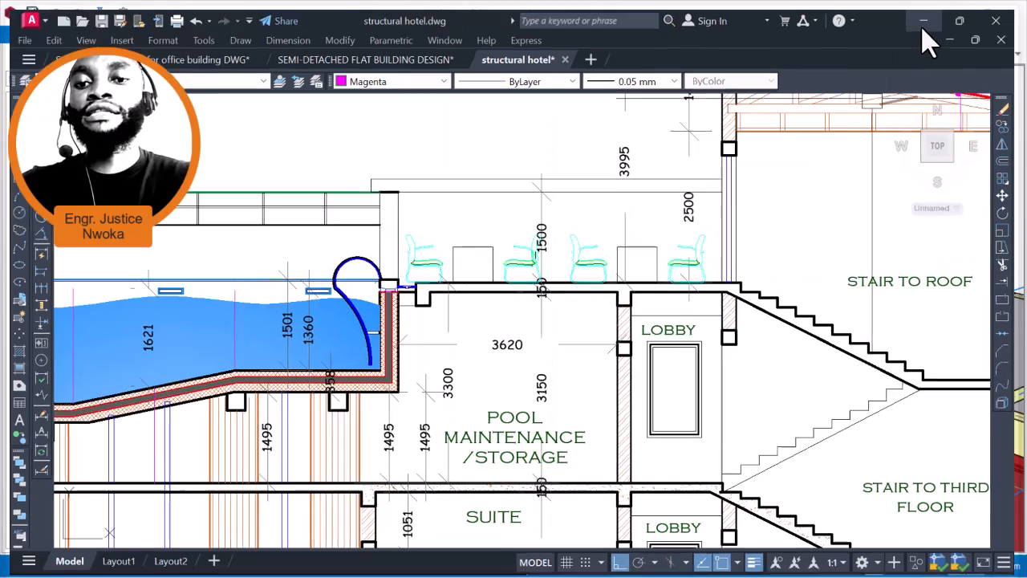
- Return to ProtaStructure and open the load editor for the storey 5 roof edge beam next to the pool deck
{"action": "left_click", "coordinate": [931, 13]}
{"action": "scroll", "coordinate": [652, 282], "scroll_direction": "down", "scroll_amount": 3}
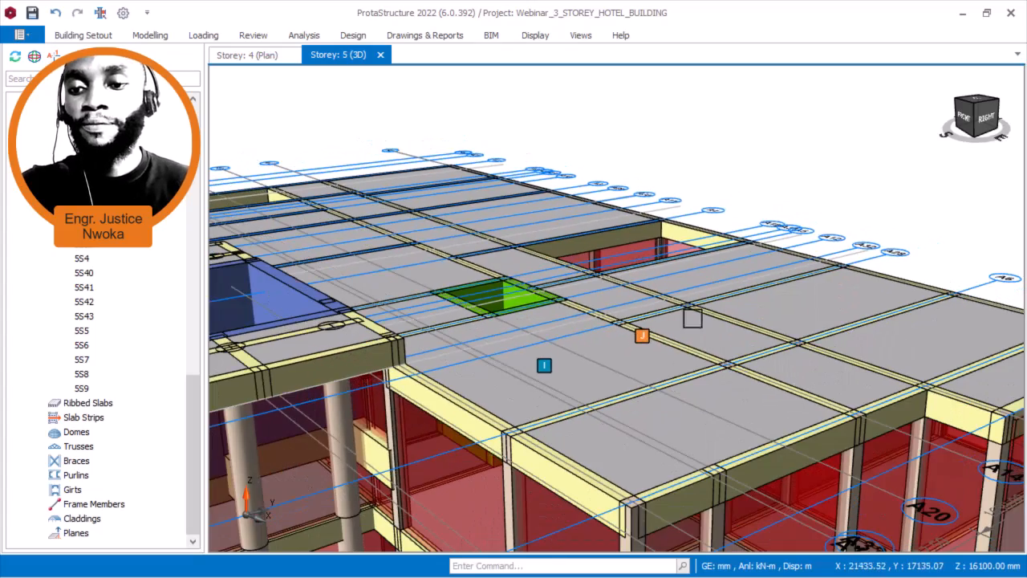
{"action": "middle_click_drag", "start_coordinate": [778, 358], "coordinate": [720, 300]}
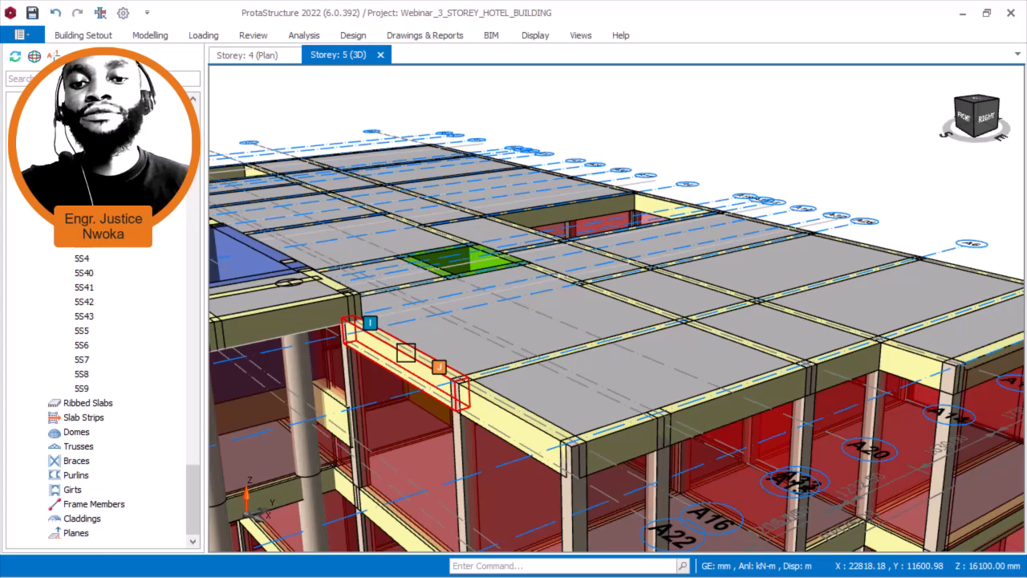
{"action": "left_click", "coordinate": [405, 353]}
{"action": "right_click", "coordinate": [407, 354]}
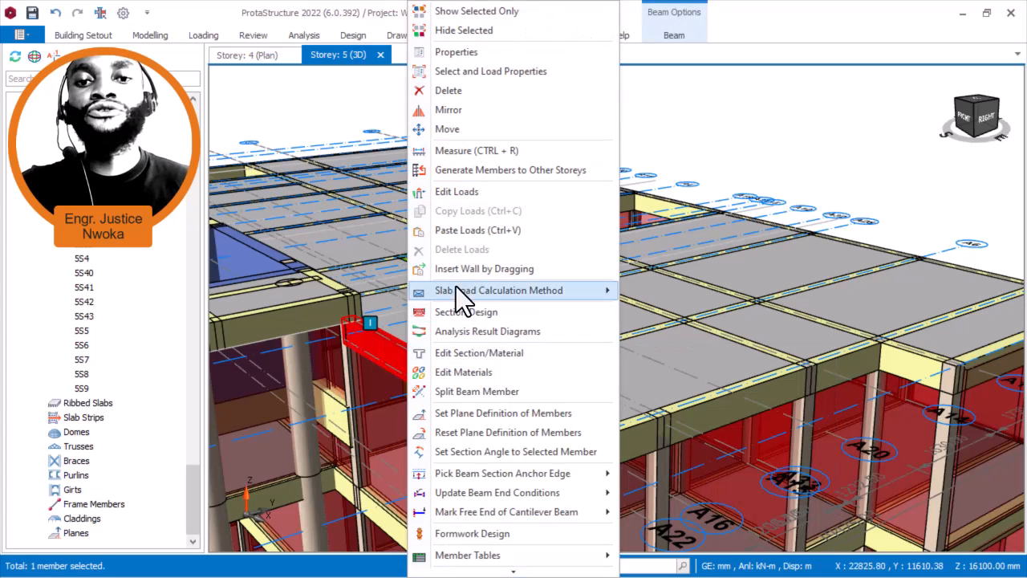
{"action": "left_click", "coordinate": [490, 192]}
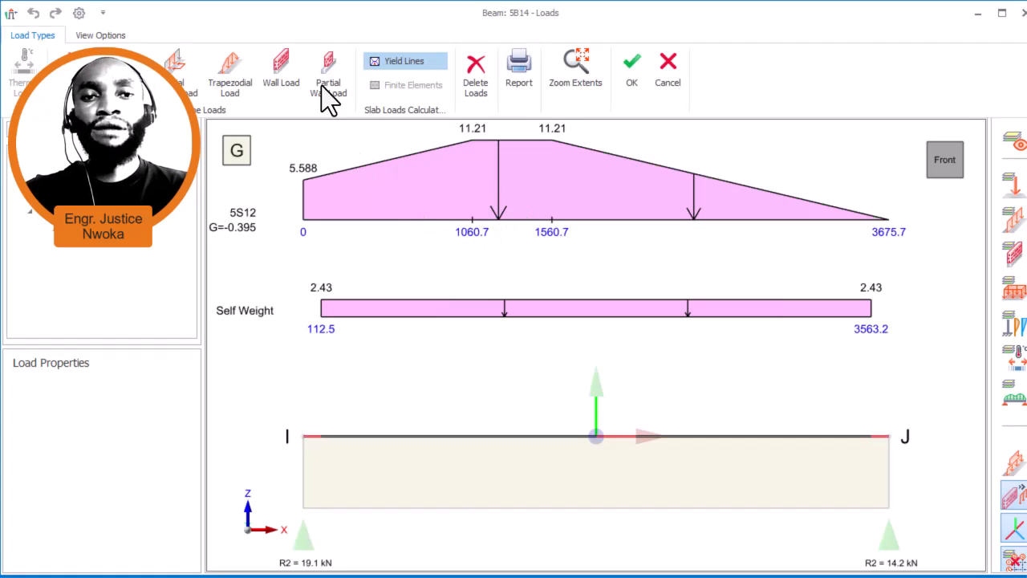
- Add a 1500 mm high, 225 mm thick wall load of 3.47 kN/m2 with 0 mm start and end offsets to the beam
{"action": "left_click", "coordinate": [281, 74]}
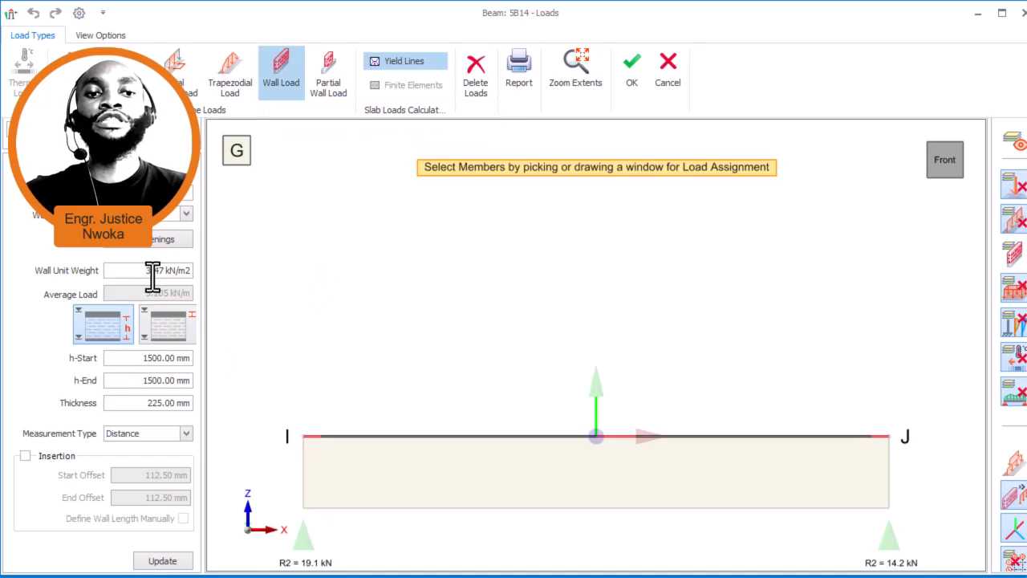
{"action": "left_click_drag", "start_coordinate": [134, 358], "coordinate": [210, 363]}
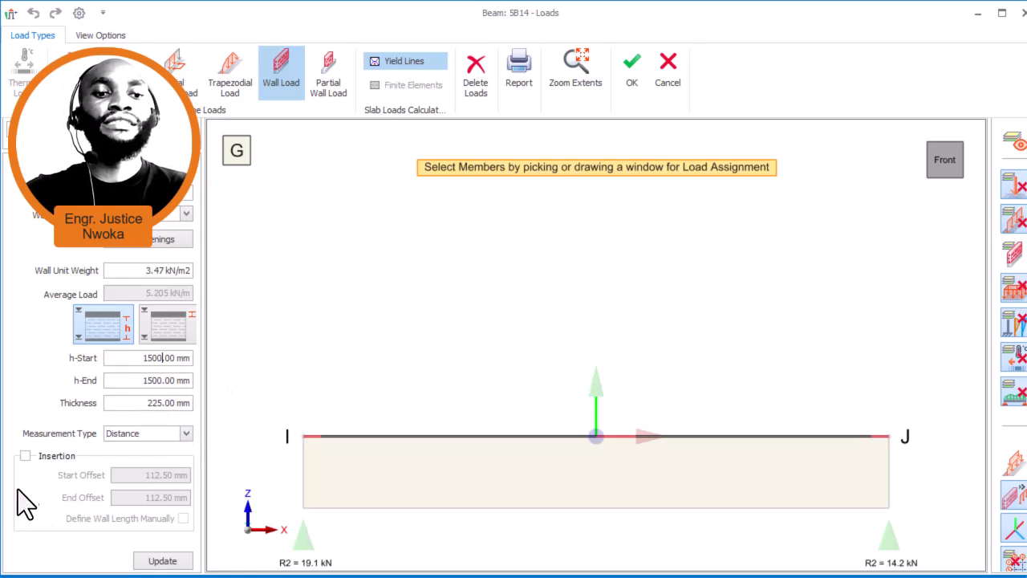
{"action": "left_click", "coordinate": [26, 455]}
{"action": "left_click_drag", "start_coordinate": [139, 477], "coordinate": [234, 484]}
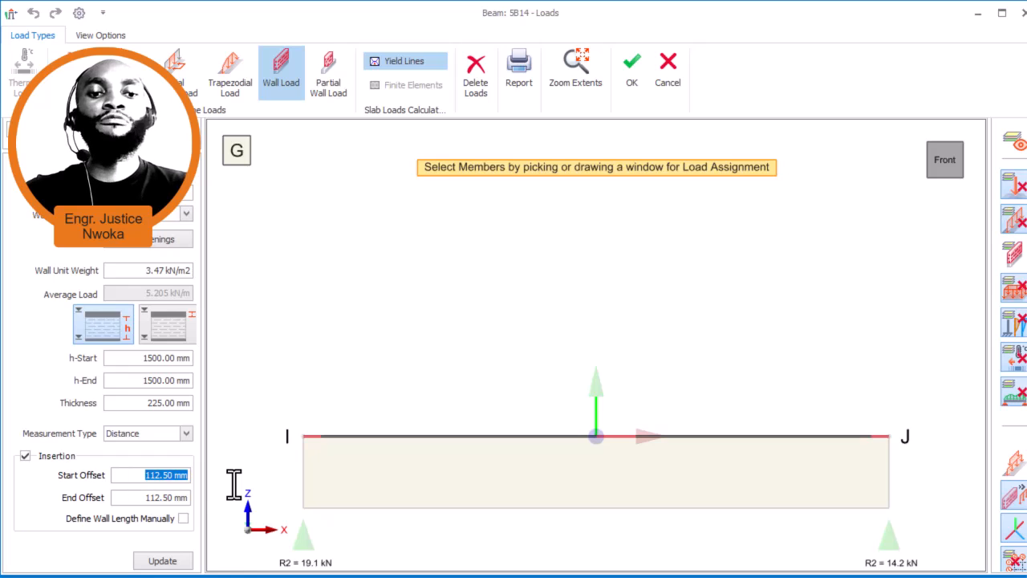
{"action": "left_click_drag", "start_coordinate": [135, 499], "coordinate": [224, 496]}
{"action": "type", "text": "0"}
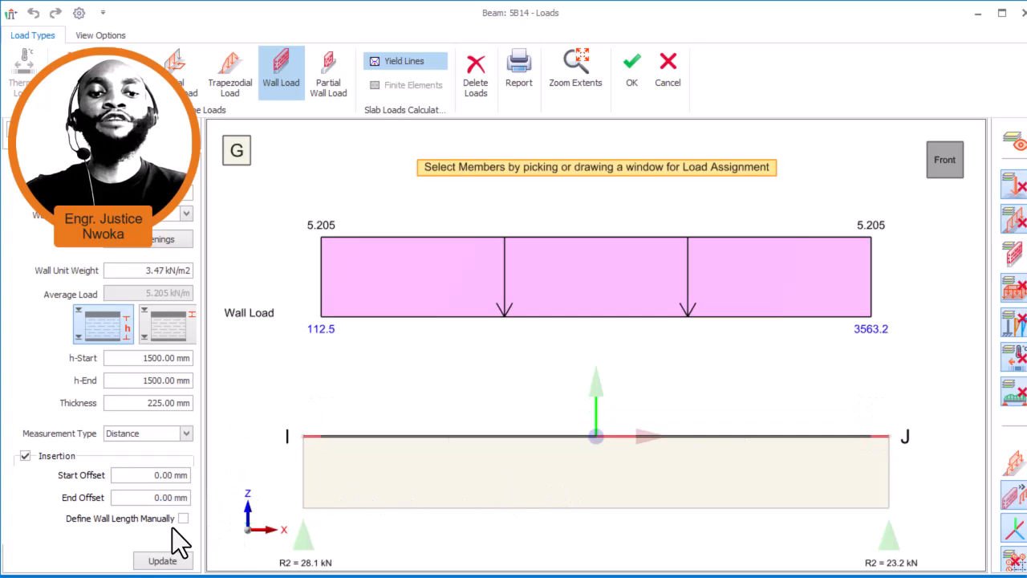
{"action": "left_click", "coordinate": [163, 561]}
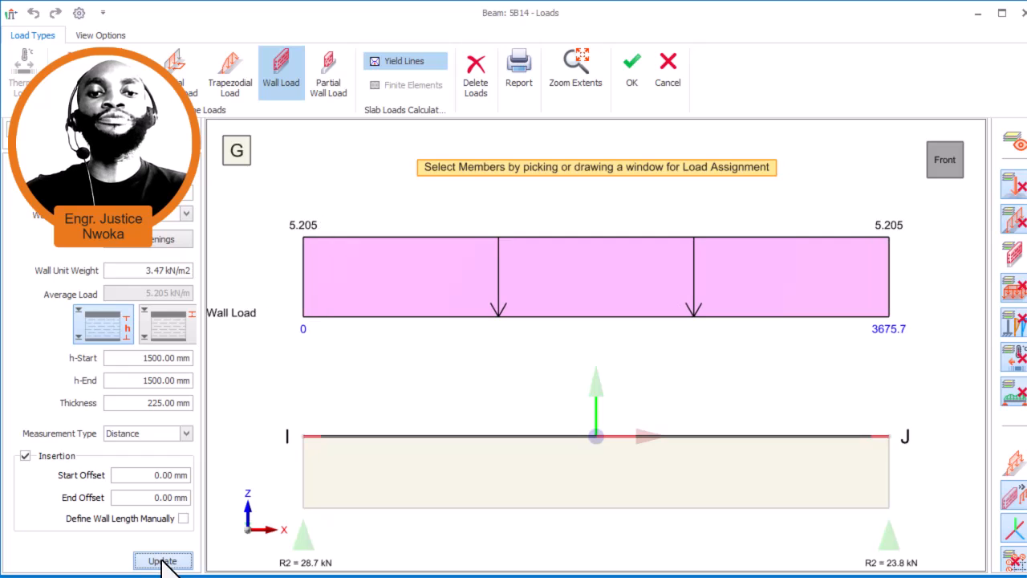
{"action": "left_click", "coordinate": [643, 84]}
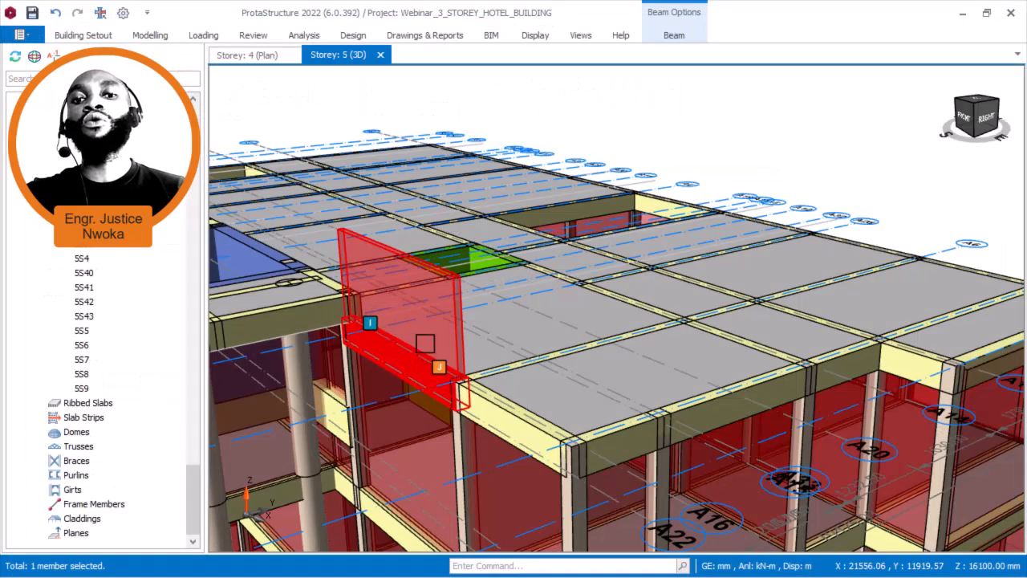
- Copy the wall load from the edge beam beside the pool deck
{"action": "scroll", "coordinate": [439, 293], "scroll_direction": "down", "scroll_amount": 1}
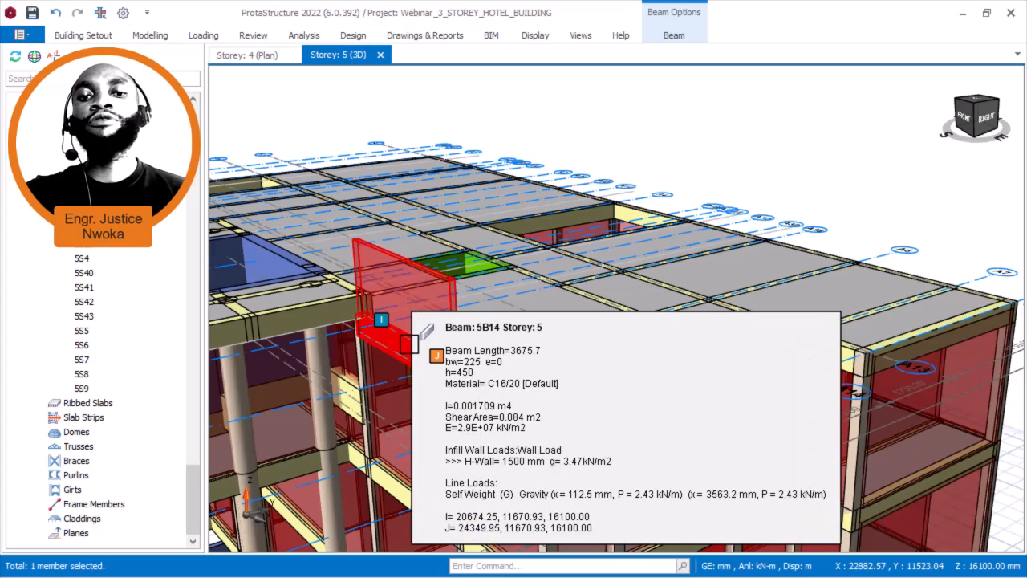
{"action": "right_click", "coordinate": [409, 345]}
{"action": "left_click", "coordinate": [506, 213]}
- Select the adjoining front edge beam and the storey 5 perimeter beams along the building's right side, including the stepped corner
{"action": "left_click", "coordinate": [516, 416]}
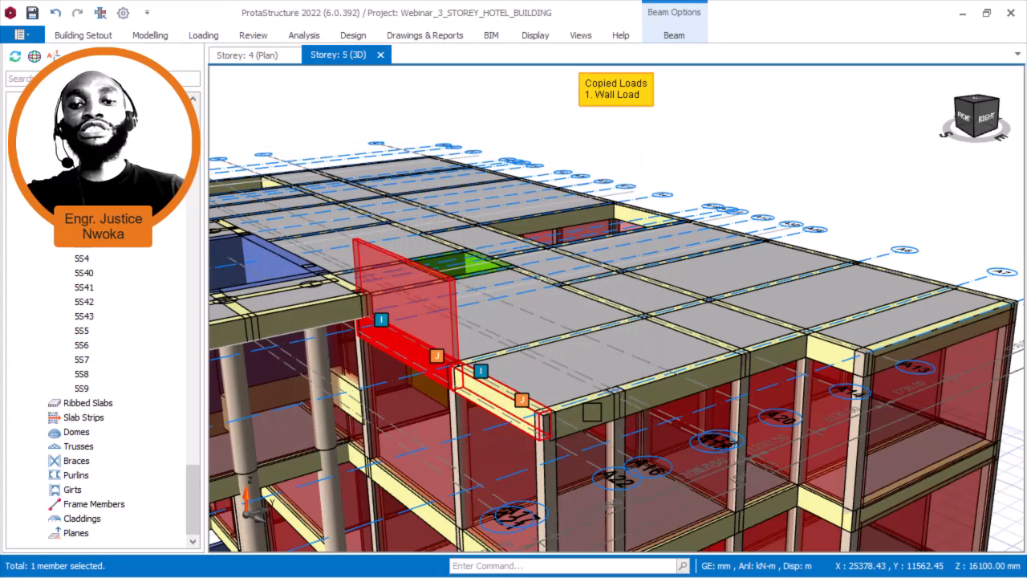
{"action": "left_click", "coordinate": [591, 412]}
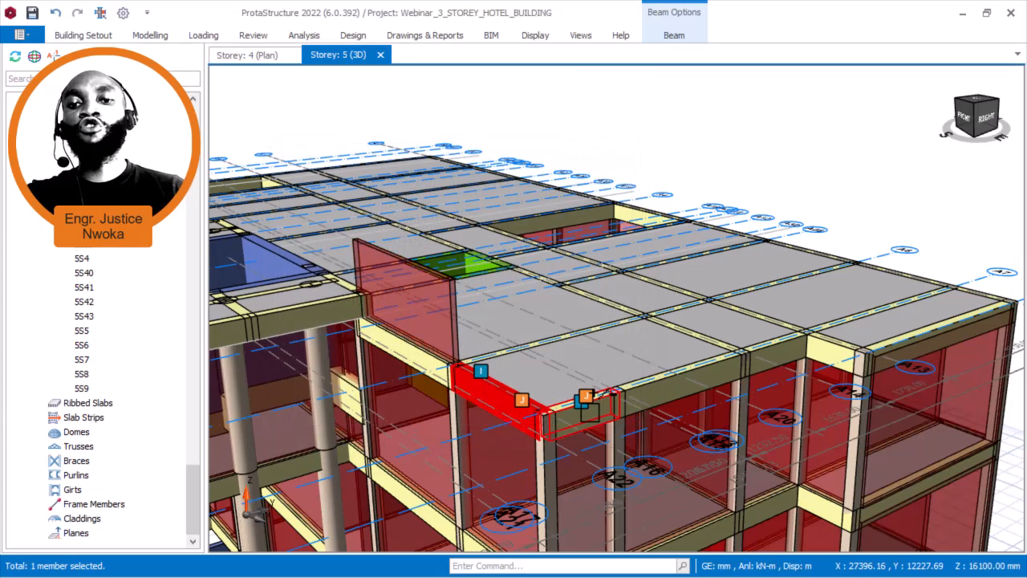
{"action": "left_click", "coordinate": [669, 392]}
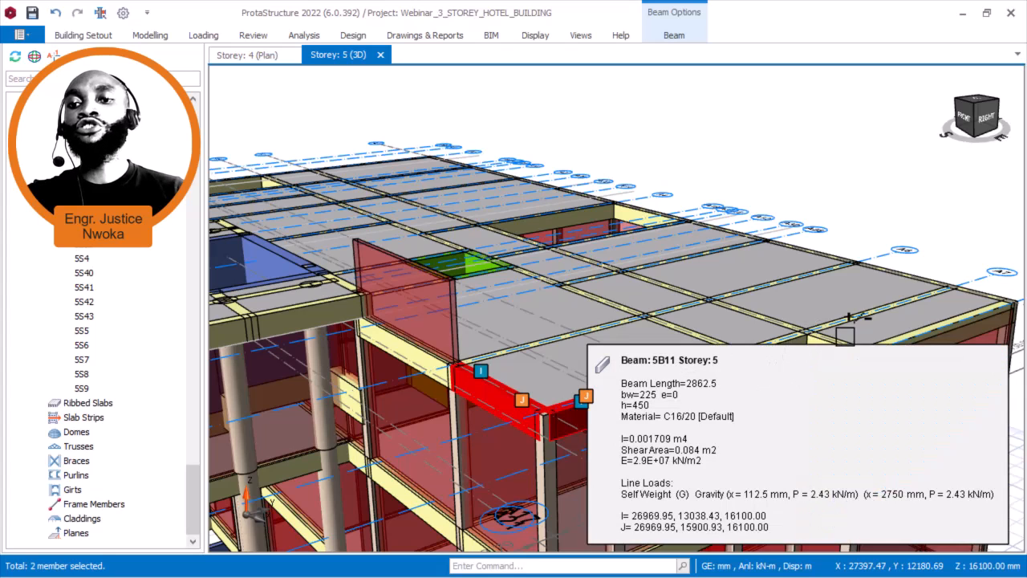
{"action": "scroll", "coordinate": [899, 328], "scroll_direction": "up", "scroll_amount": 3}
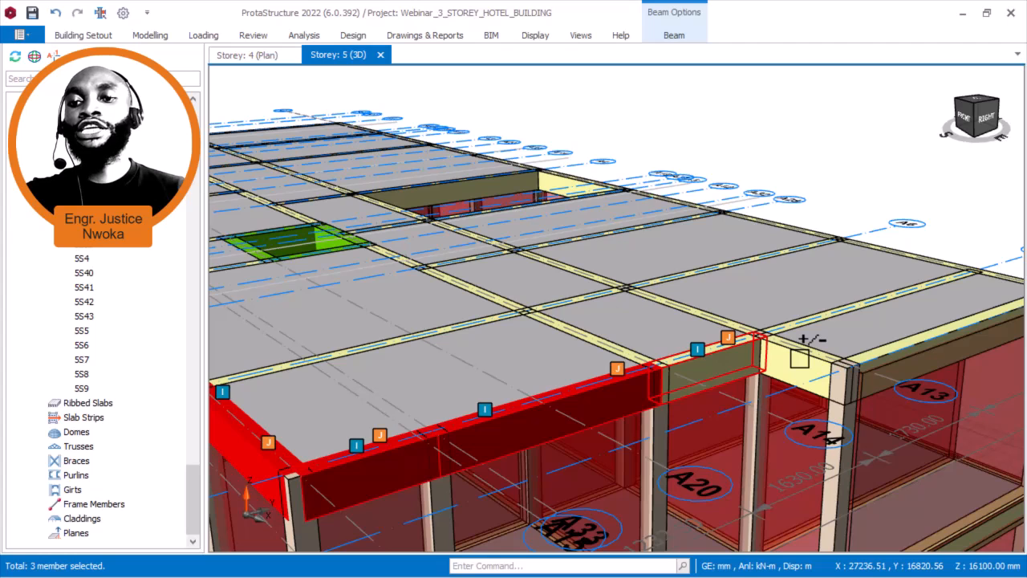
{"action": "left_click", "coordinate": [800, 358]}
{"action": "left_click", "coordinate": [916, 343]}
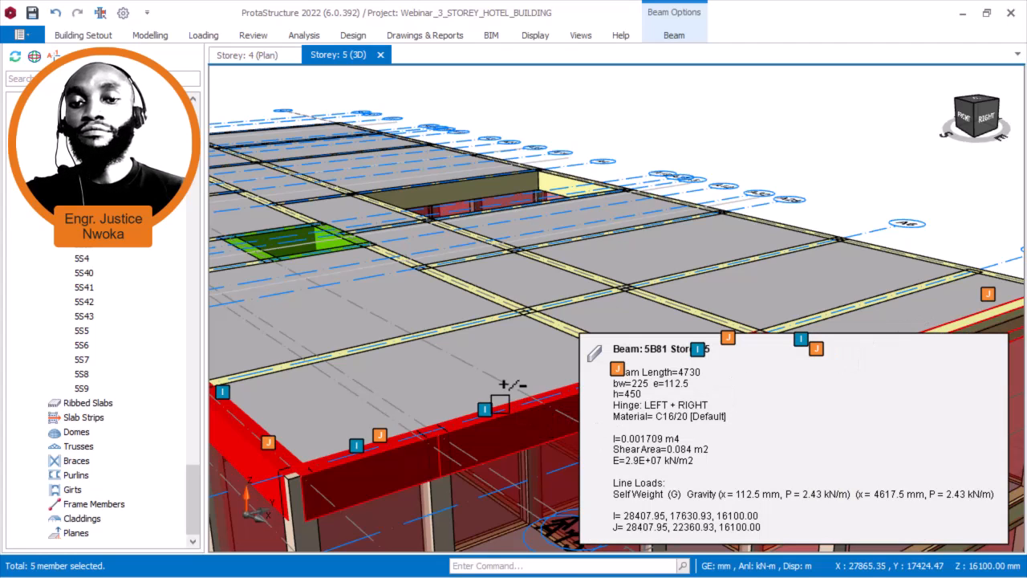
- Add the first storey 5 edge beam around the right-back corner of the roof to the selection
{"action": "scroll", "coordinate": [481, 390], "scroll_direction": "down", "scroll_amount": 4}
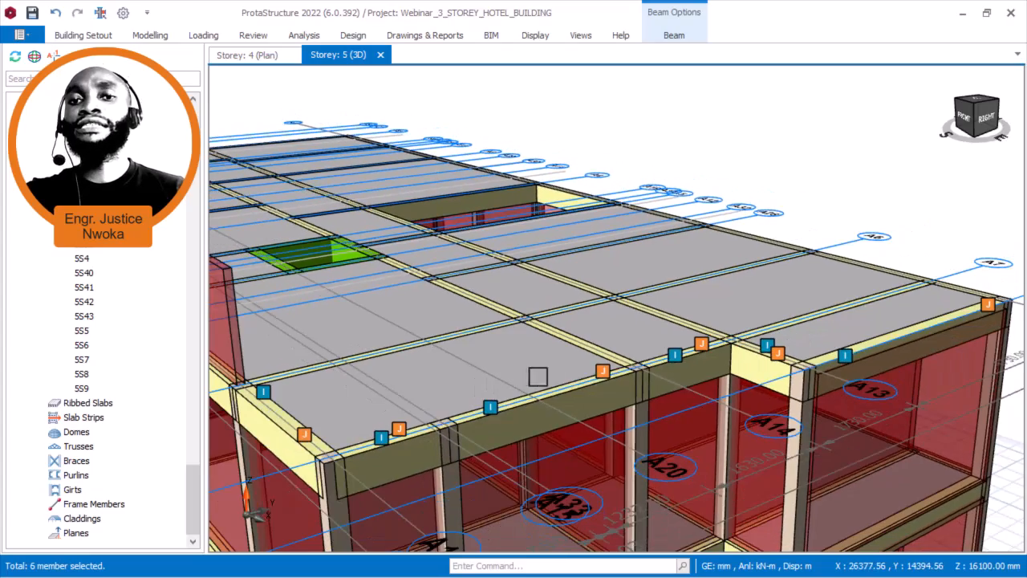
{"action": "scroll", "coordinate": [824, 358], "scroll_direction": "down", "scroll_amount": 1}
{"action": "middle_click_drag", "start_coordinate": [838, 361], "coordinate": [626, 322]}
{"action": "mouse_move", "coordinate": [644, 350]}
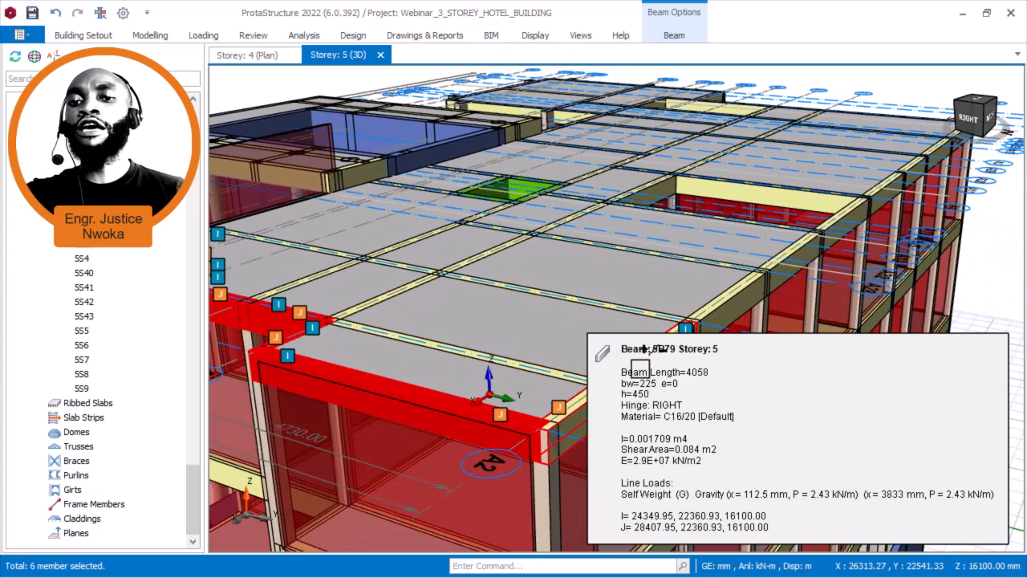
{"action": "left_click", "coordinate": [580, 411]}
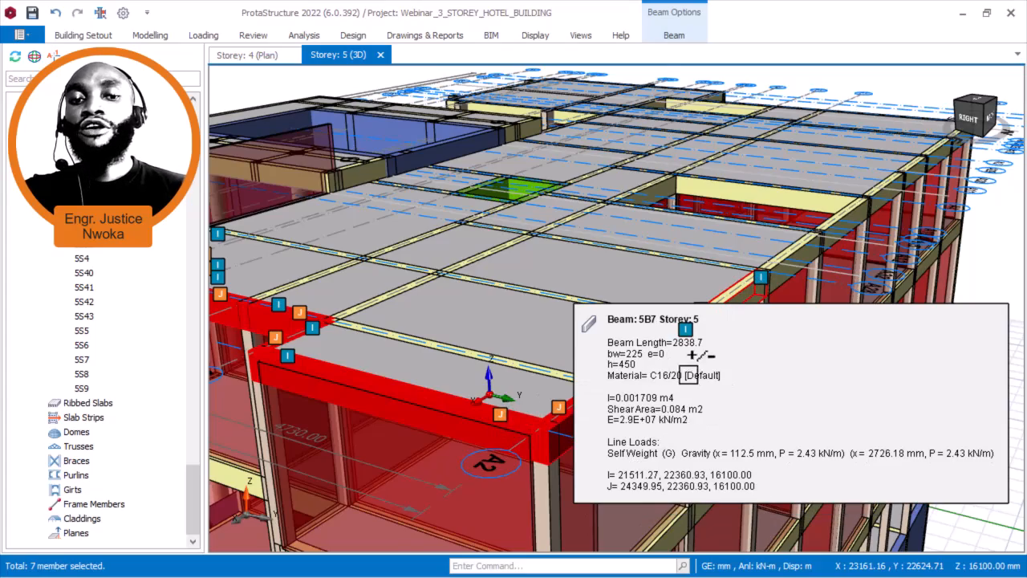
- Add the remaining storey 5 edge beams along the building's back side, up to the far corner, to the selection
{"action": "scroll", "coordinate": [759, 361], "scroll_direction": "down", "scroll_amount": 2}
{"action": "middle_click_drag", "start_coordinate": [800, 303], "coordinate": [546, 338]}
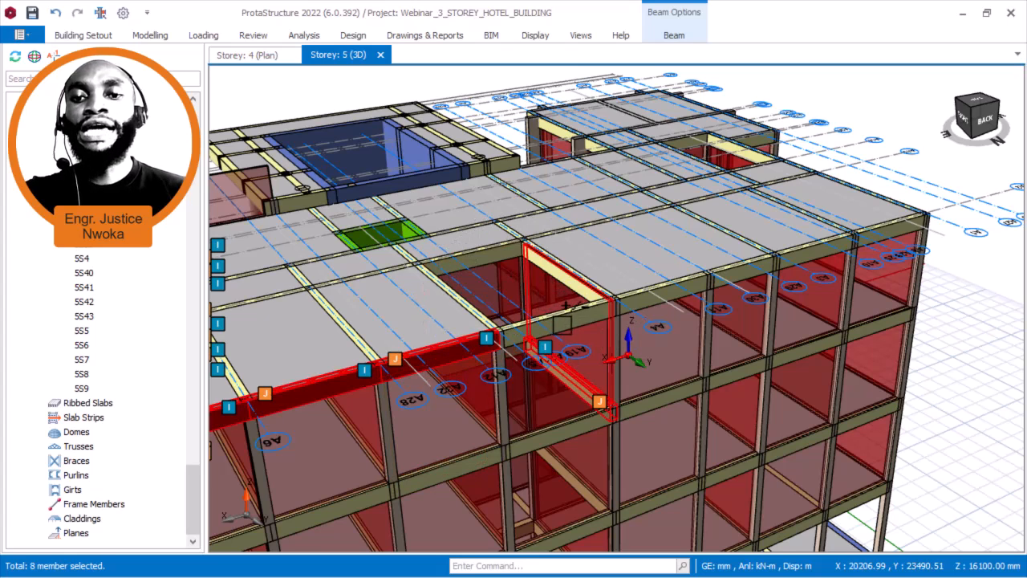
{"action": "left_click", "coordinate": [699, 266]}
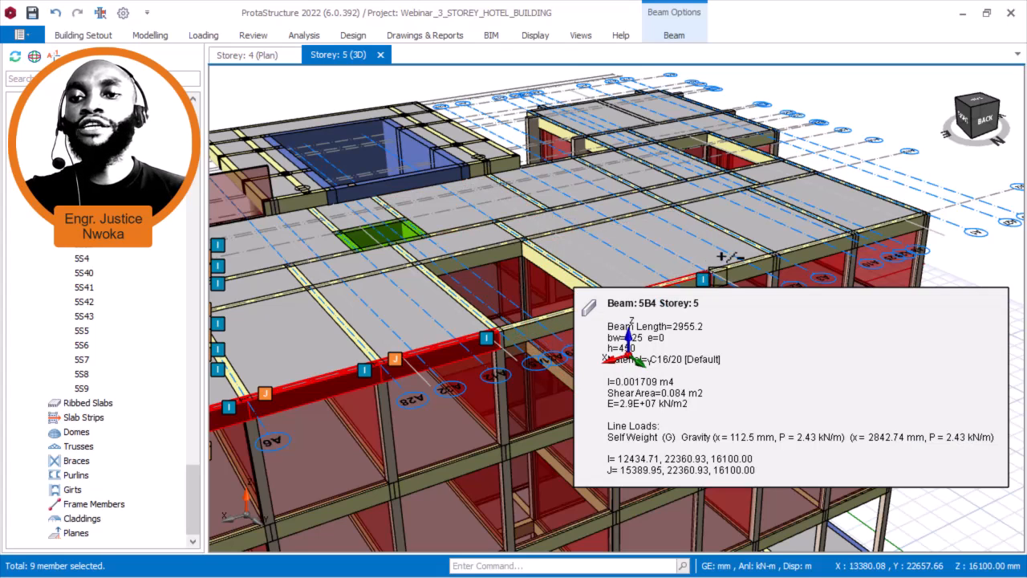
{"action": "left_click", "coordinate": [744, 254]}
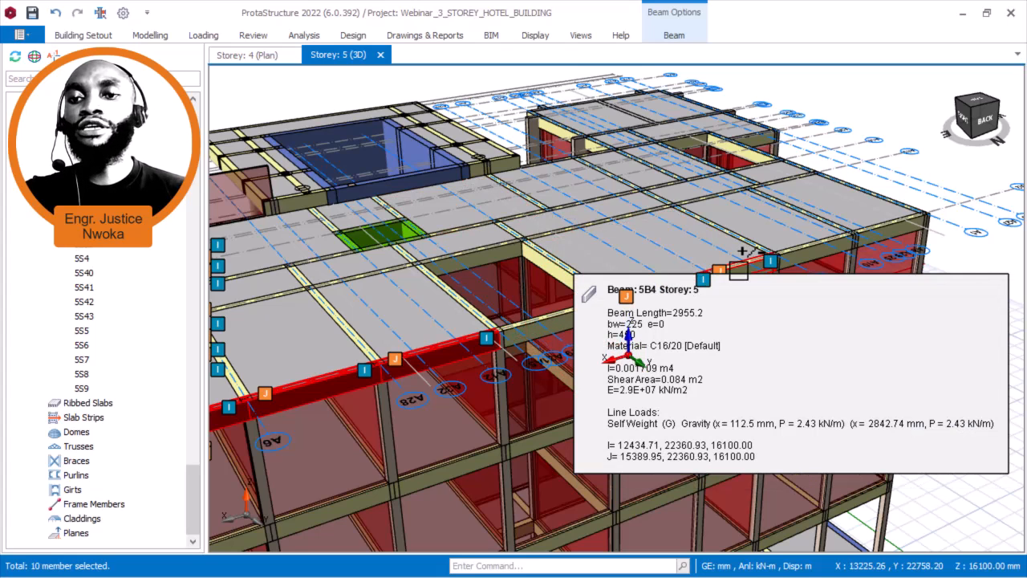
{"action": "left_click", "coordinate": [817, 234]}
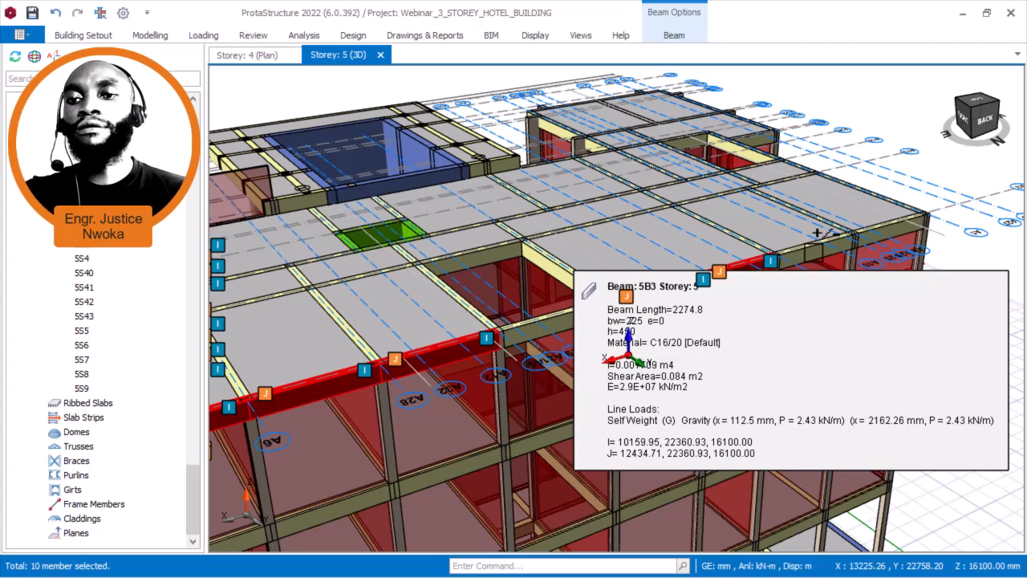
{"action": "left_click", "coordinate": [895, 229]}
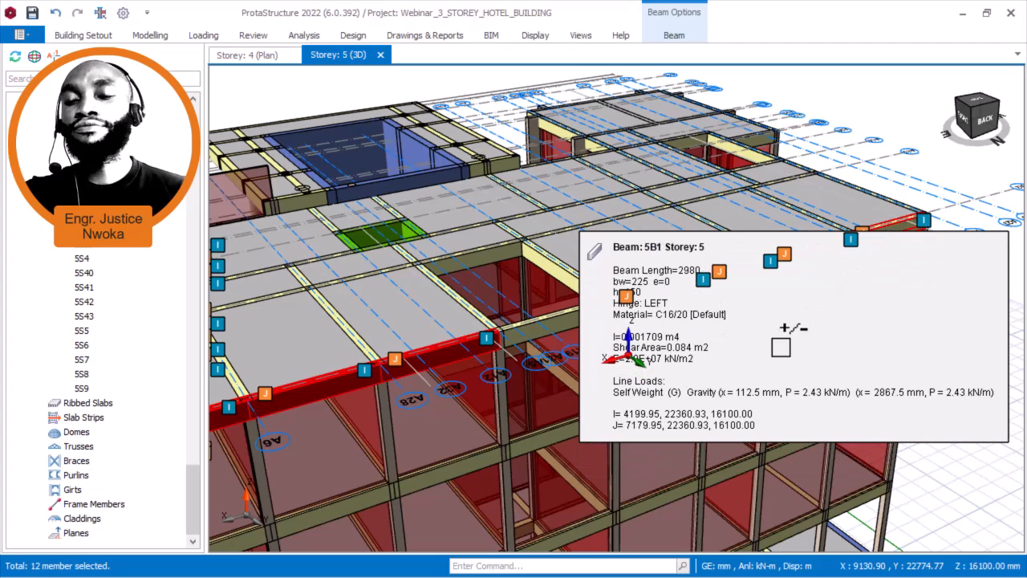
{"action": "left_click", "coordinate": [711, 377]}
- Add the storey 5 edge beams along the building's left side, from the back corner to past the floor opening, to the selection
{"action": "middle_click_drag", "start_coordinate": [816, 327], "coordinate": [638, 315], "text": "shift"}
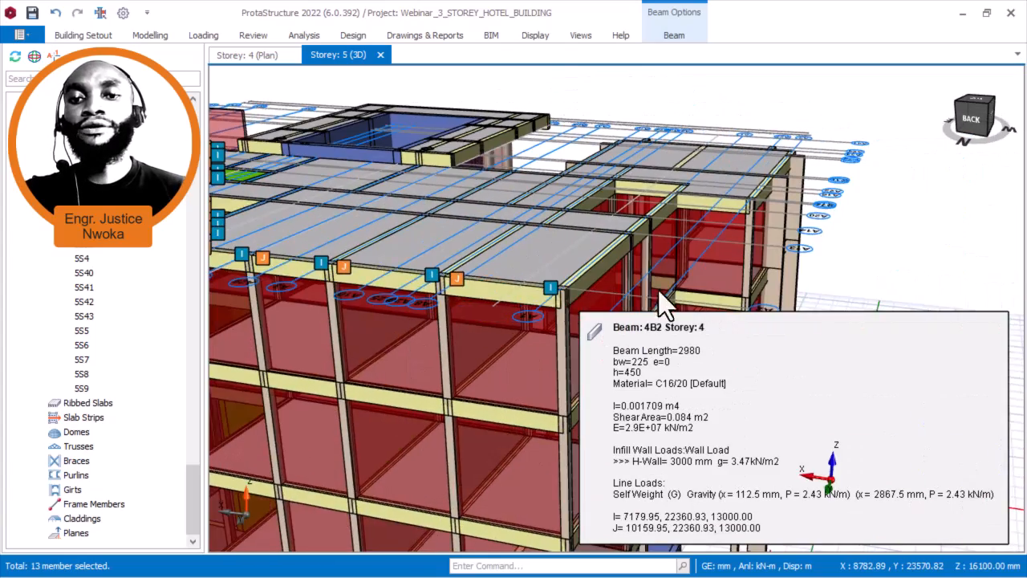
{"action": "scroll", "coordinate": [584, 237], "scroll_direction": "up", "scroll_amount": 3}
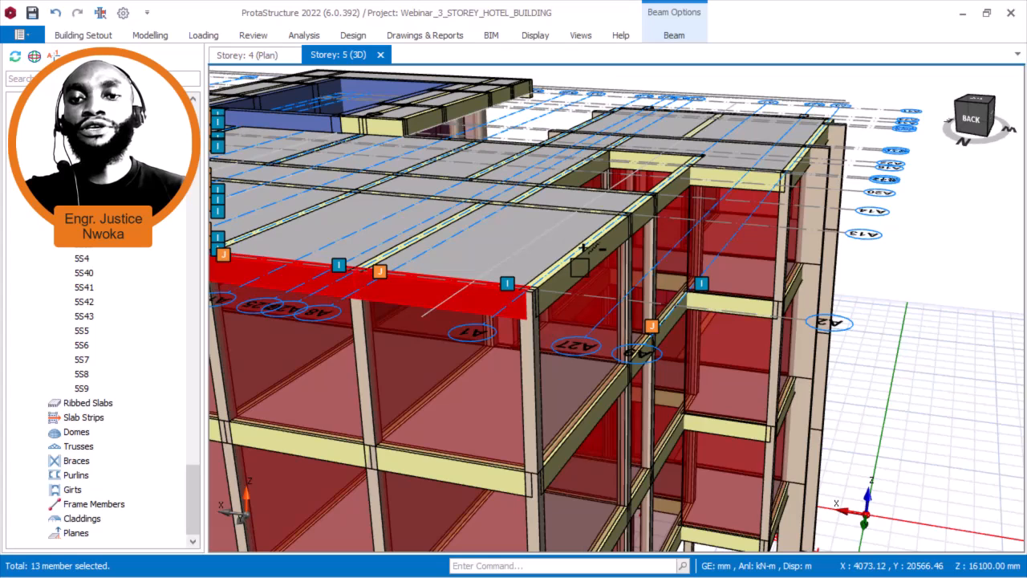
{"action": "mouse_move", "coordinate": [585, 245]}
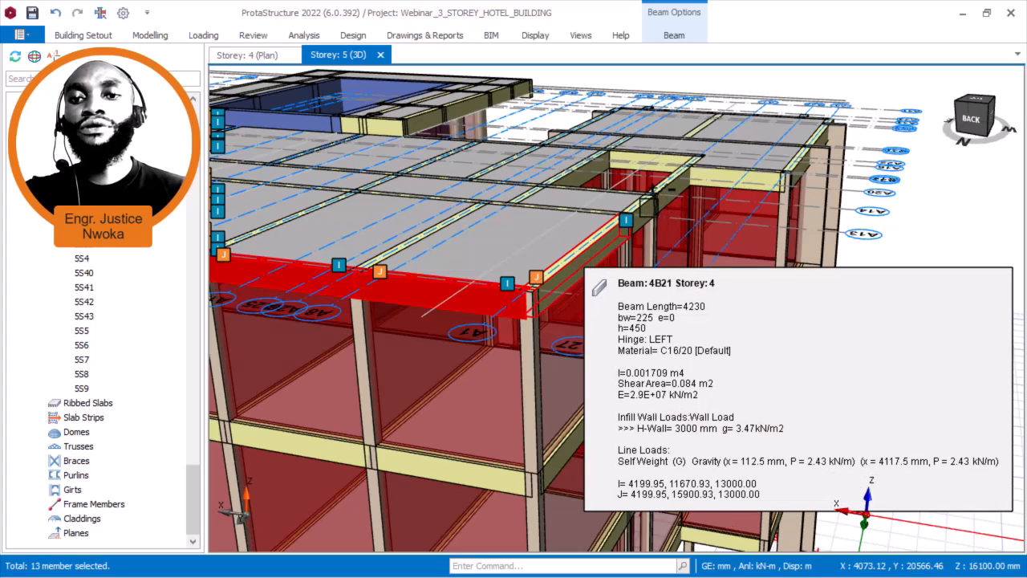
{"action": "left_click", "coordinate": [649, 207], "text": "ctrl"}
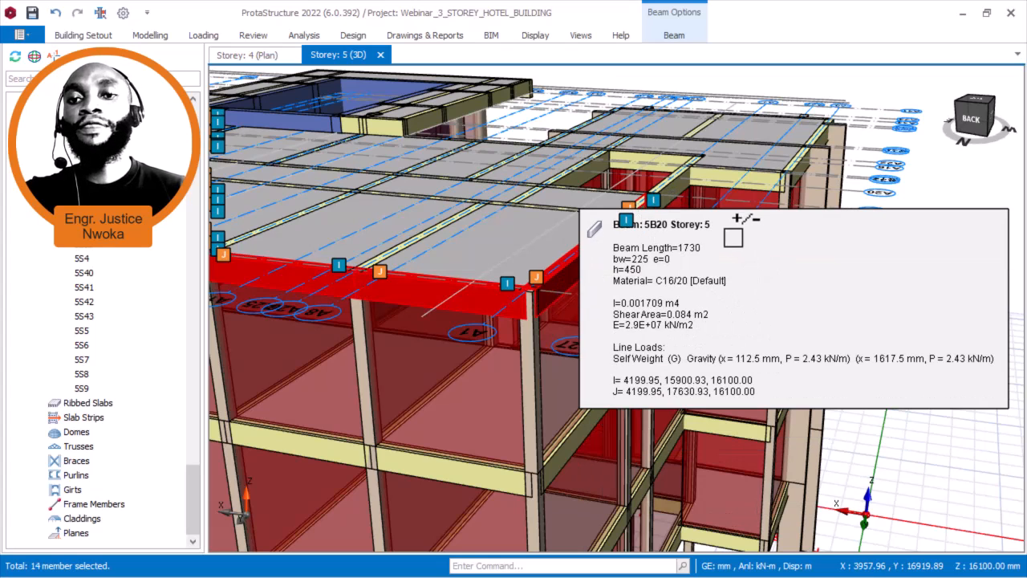
{"action": "middle_click_drag", "start_coordinate": [634, 207], "coordinate": [630, 326]}
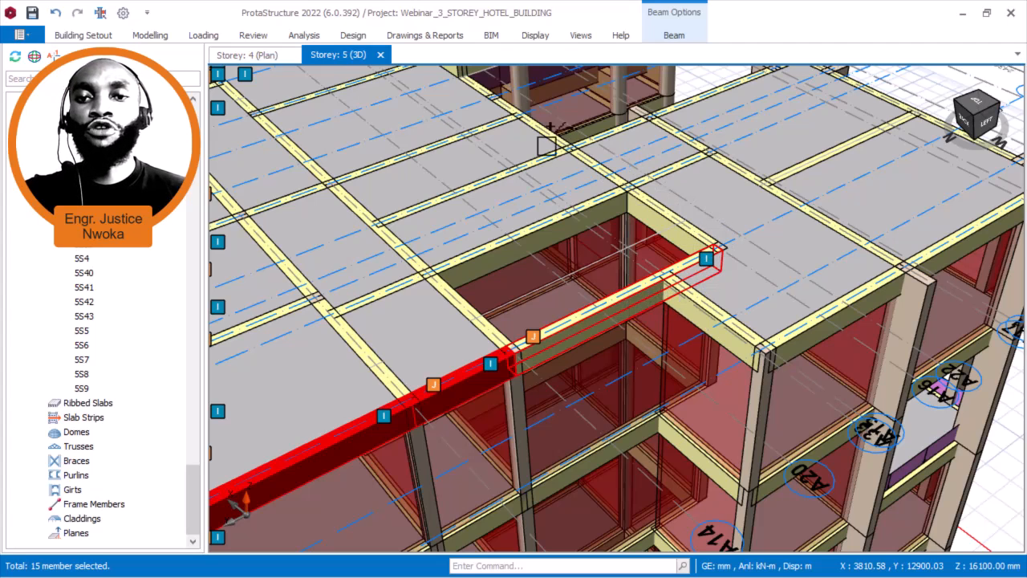
{"action": "left_click", "coordinate": [546, 152], "text": "ctrl"}
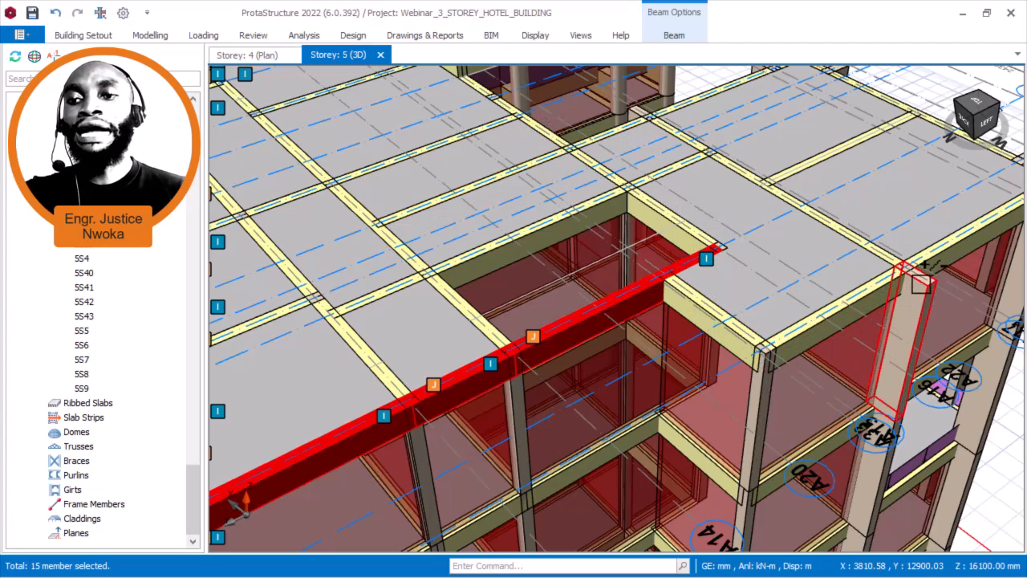
- Add the storey 5 beam beside the left-side floor opening and the adjoining edge beam 5B18 to the selection
{"action": "middle_click_drag", "start_coordinate": [803, 361], "coordinate": [616, 345]}
{"action": "left_click", "coordinate": [487, 284], "text": "ctrl"}
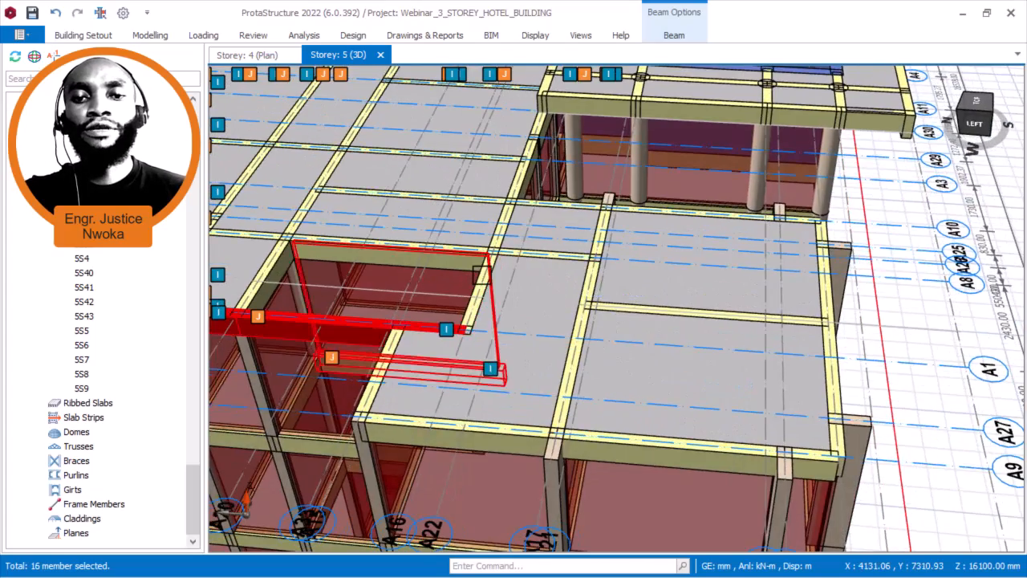
{"action": "scroll", "coordinate": [485, 283], "scroll_direction": "up", "scroll_amount": 3}
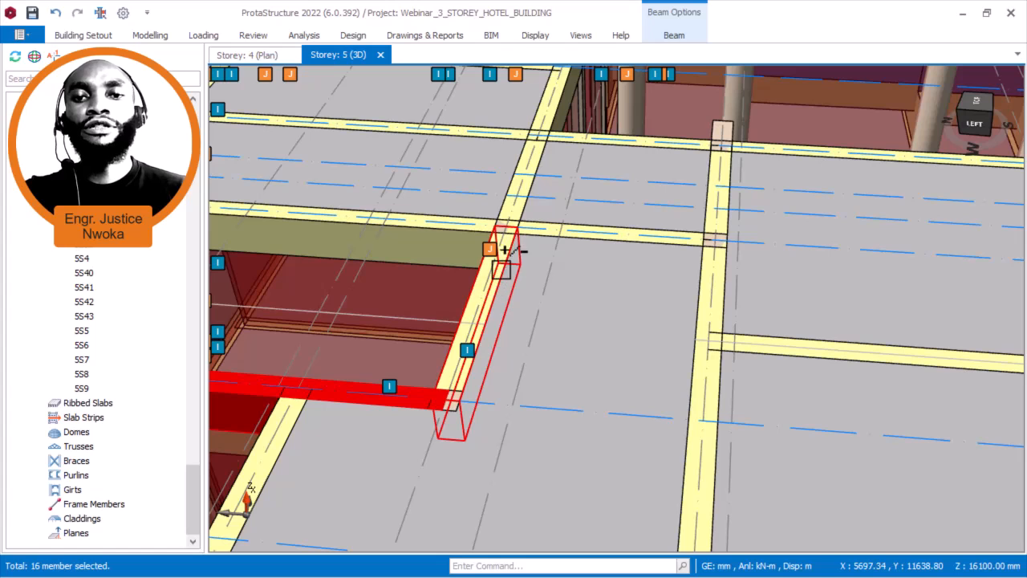
{"action": "left_click", "coordinate": [543, 138], "text": "ctrl"}
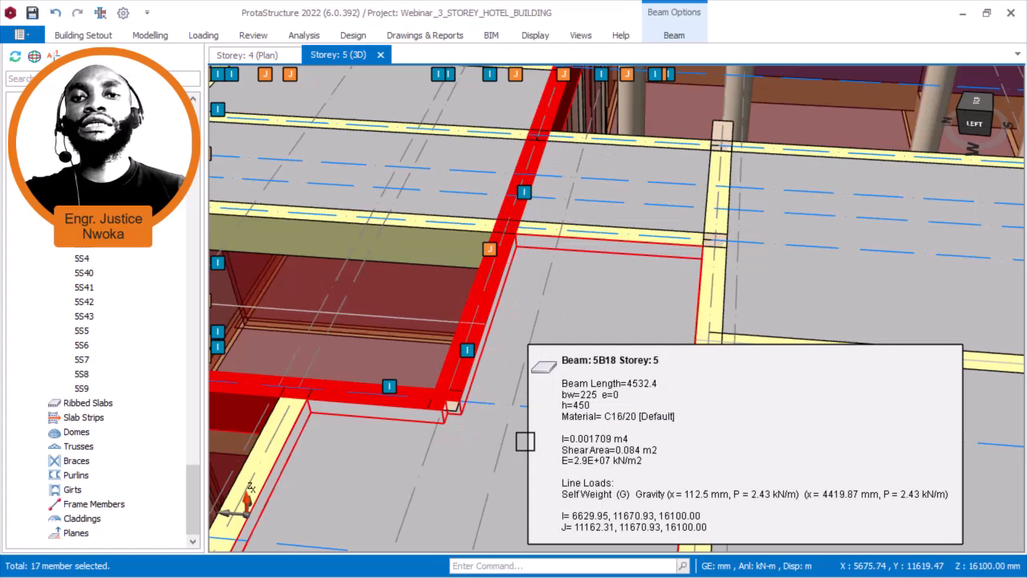
- Add the edge beams leading to the raised front roof and its short left-hand back beams, including 5B67, to the selection
{"action": "scroll", "coordinate": [539, 447], "scroll_direction": "down", "scroll_amount": 3}
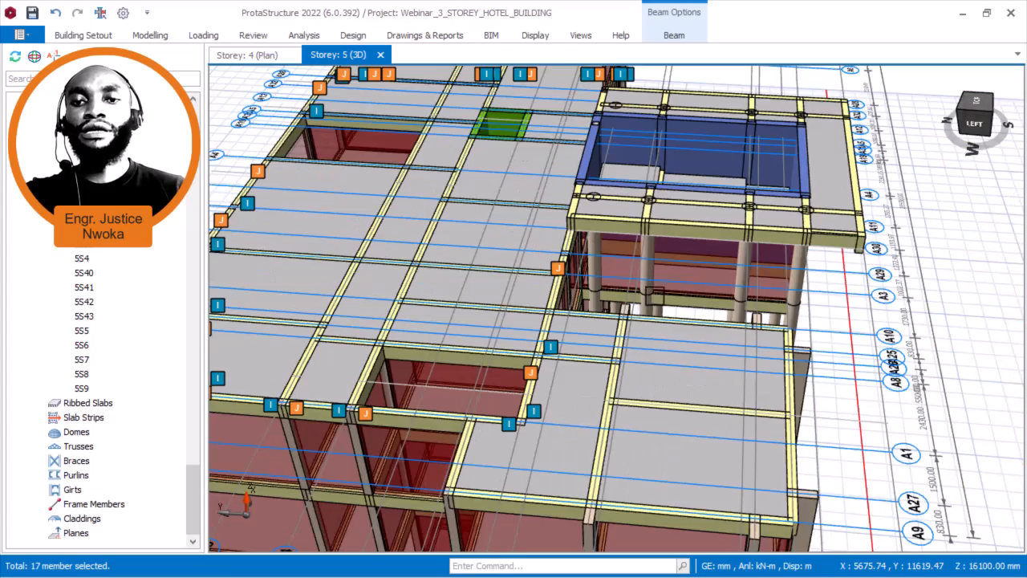
{"action": "scroll", "coordinate": [619, 362], "scroll_direction": "up", "scroll_amount": 5}
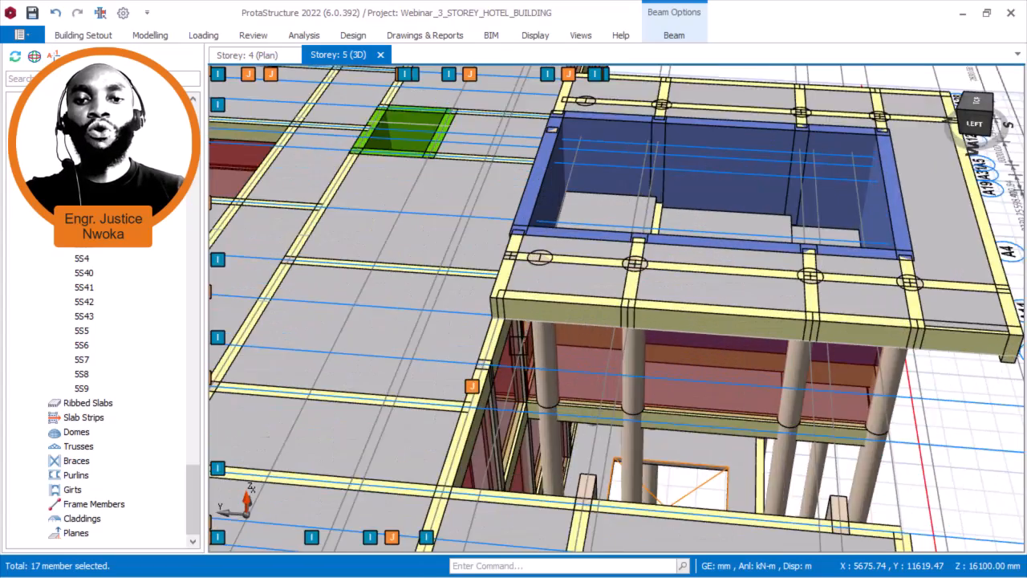
{"action": "scroll", "coordinate": [517, 346], "scroll_direction": "up", "scroll_amount": 2}
{"action": "left_click", "coordinate": [492, 346], "text": "ctrl"}
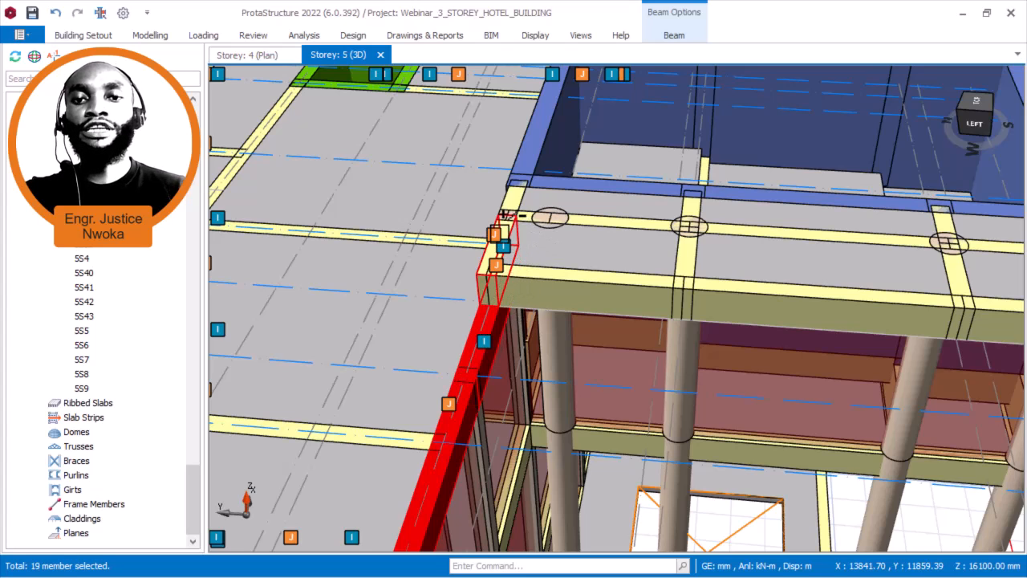
{"action": "left_click", "coordinate": [518, 175], "text": "ctrl"}
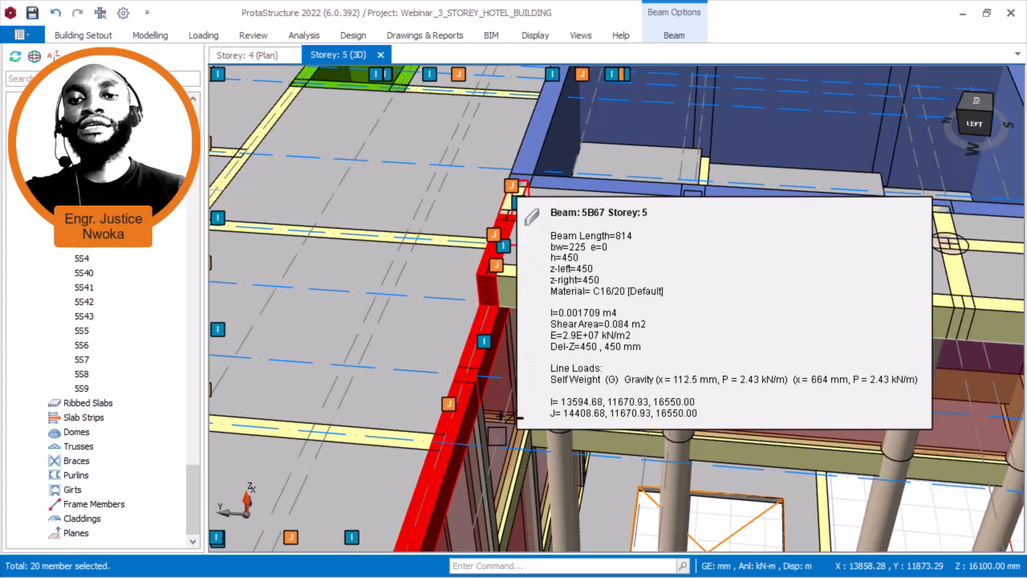
- Add the beams along the left edge of the raised front roof, including 5B109, out to its front corner to the selection
{"action": "left_click", "coordinate": [493, 439], "text": "ctrl"}
{"action": "scroll", "coordinate": [546, 410], "scroll_direction": "down", "scroll_amount": 1}
{"action": "middle_click_drag", "start_coordinate": [539, 363], "coordinate": [539, 364]}
{"action": "scroll", "coordinate": [431, 474], "scroll_direction": "down", "scroll_amount": 4}
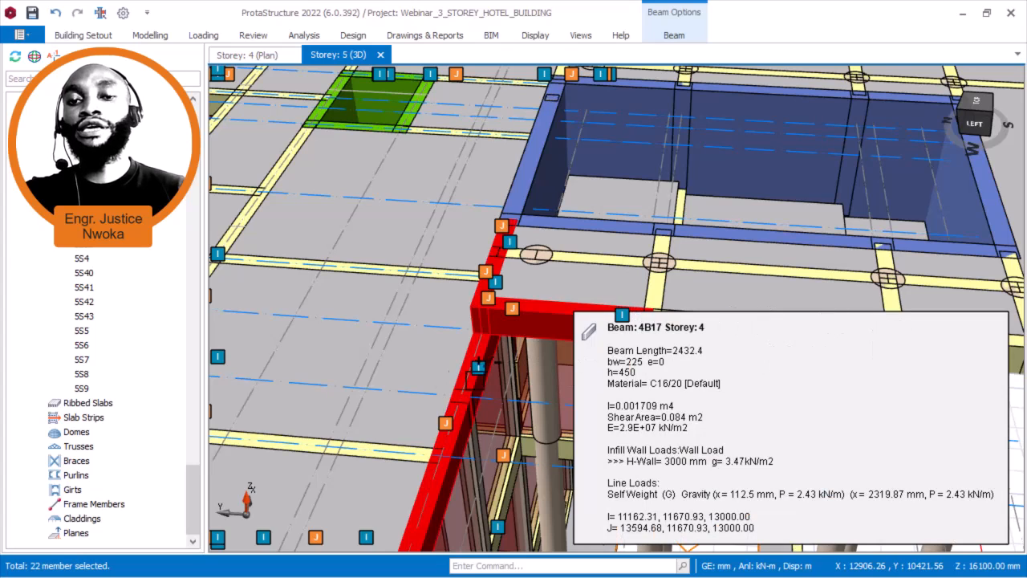
{"action": "scroll", "coordinate": [367, 353], "scroll_direction": "down", "scroll_amount": 3}
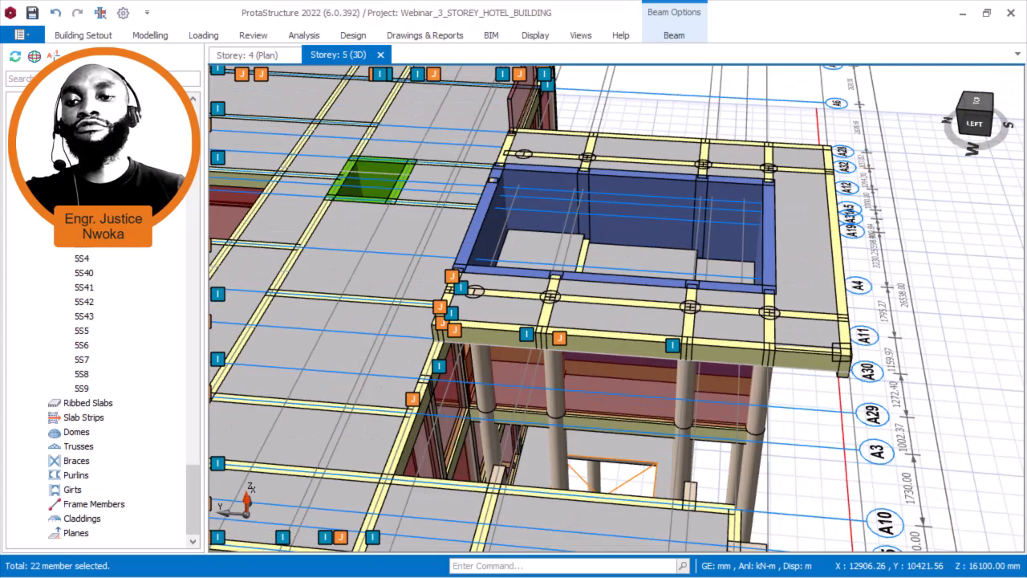
{"action": "scroll", "coordinate": [911, 345], "scroll_direction": "up", "scroll_amount": 3}
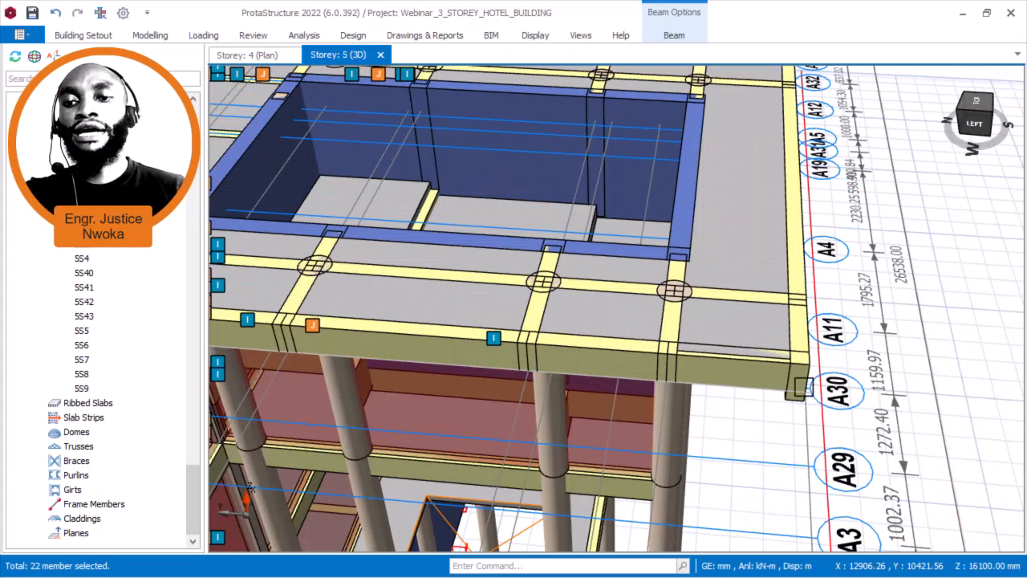
{"action": "left_click", "coordinate": [626, 339]}
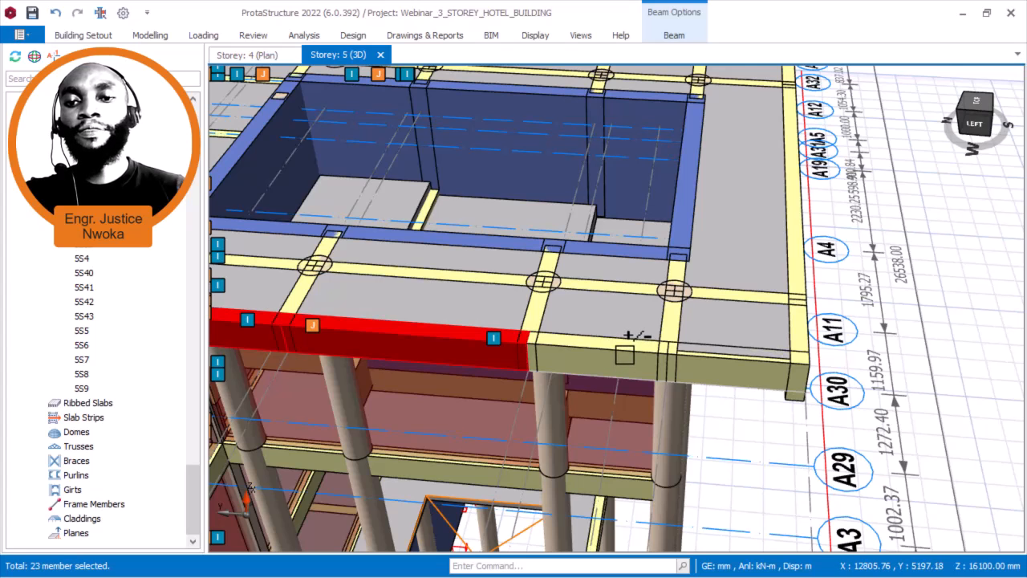
{"action": "left_click", "coordinate": [733, 361]}
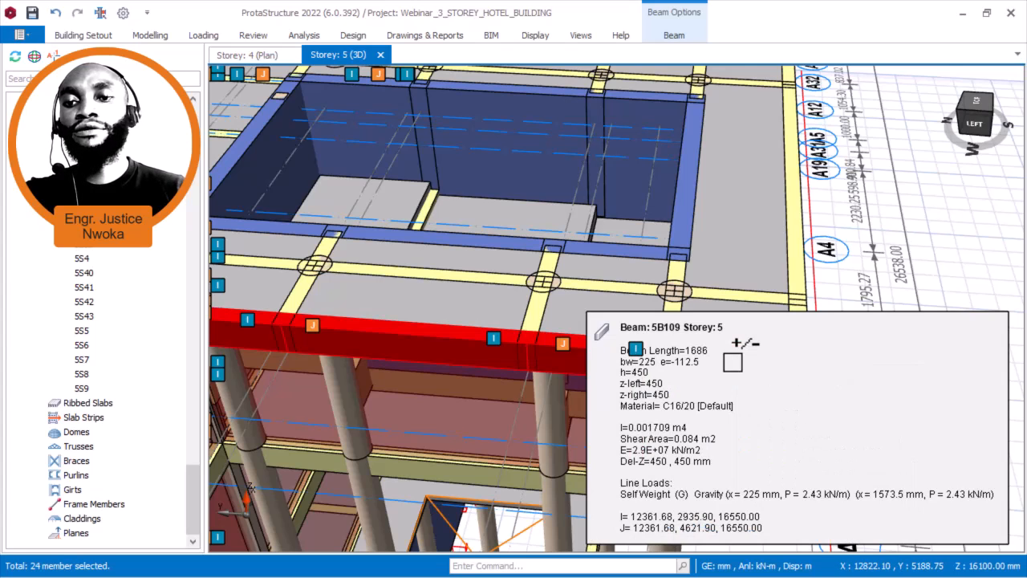
- Add the raised roof's front edge beams, including the long beam 5B105 and the short corner pieces, to the selection
{"action": "left_click", "coordinate": [804, 207]}
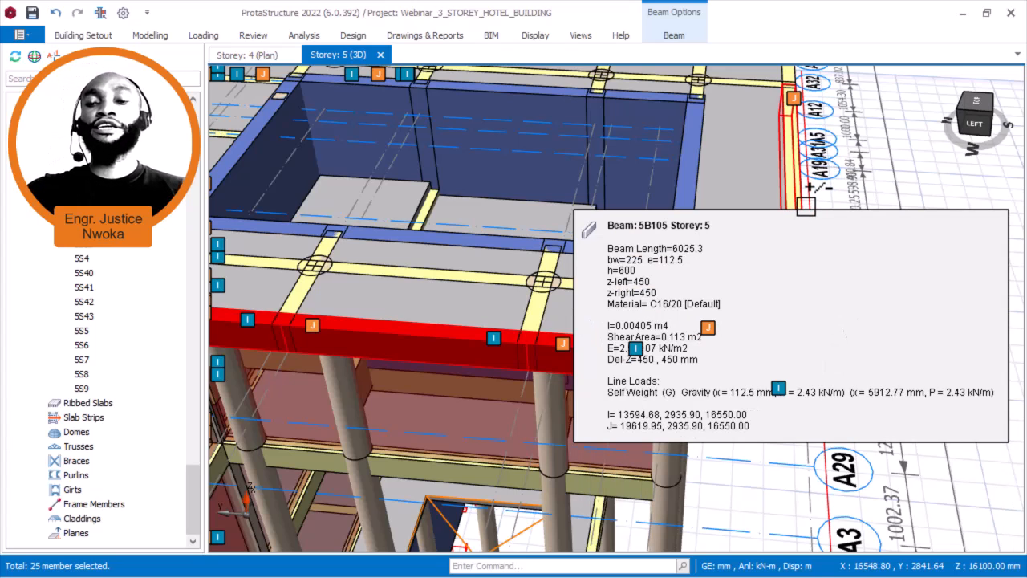
{"action": "left_click", "coordinate": [806, 208]}
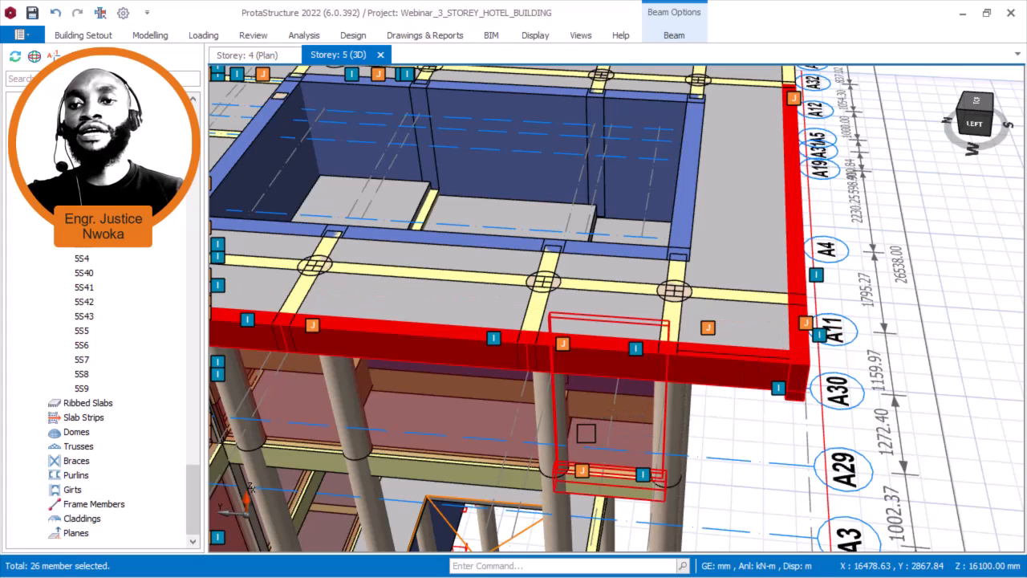
{"action": "scroll", "coordinate": [579, 434], "scroll_direction": "down", "scroll_amount": 2}
{"action": "scroll", "coordinate": [725, 310], "scroll_direction": "up", "scroll_amount": 5}
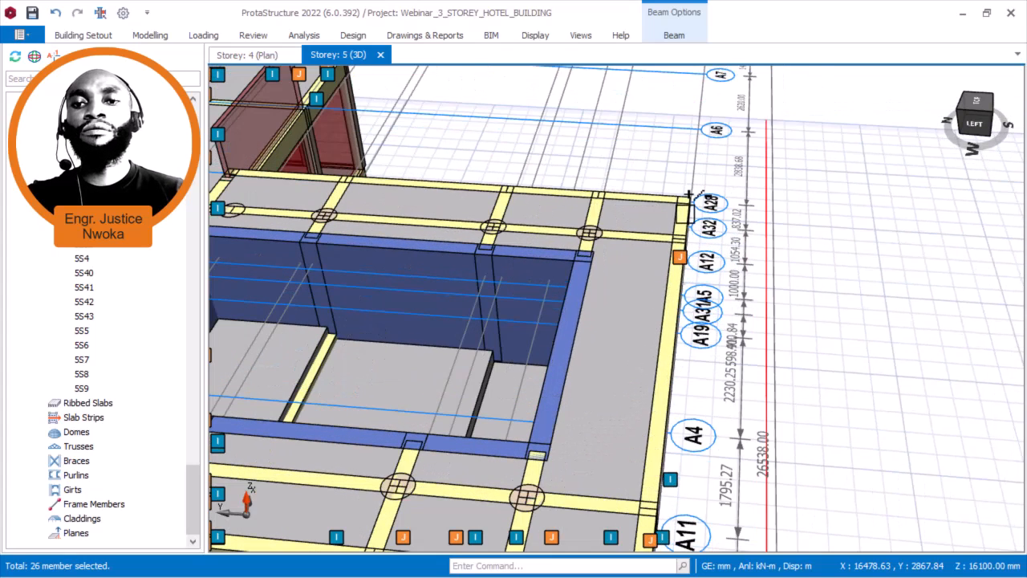
{"action": "mouse_move", "coordinate": [688, 195]}
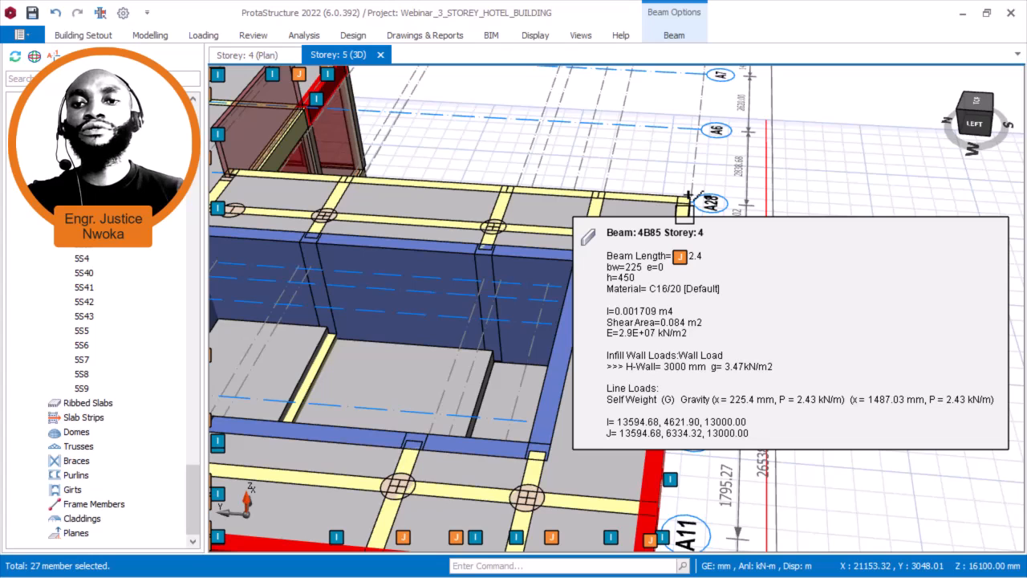
{"action": "scroll", "coordinate": [696, 186], "scroll_direction": "up", "scroll_amount": 3}
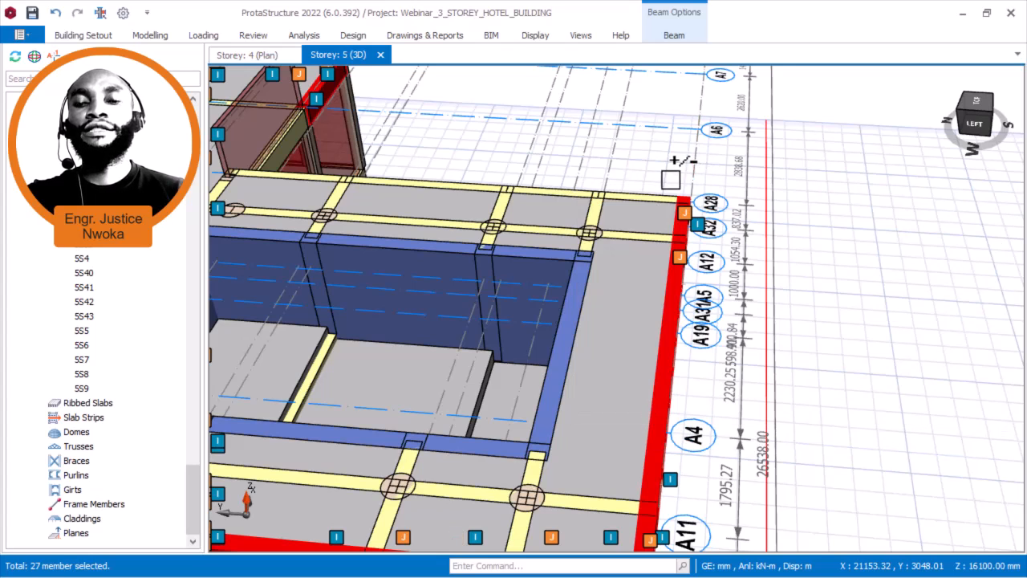
- Add the raised roof's right edge beams, including 5B99, 5B100 and 5B101, and the short back beam 5B78 to the selection
{"action": "left_click", "coordinate": [649, 188], "text": "ctrl"}
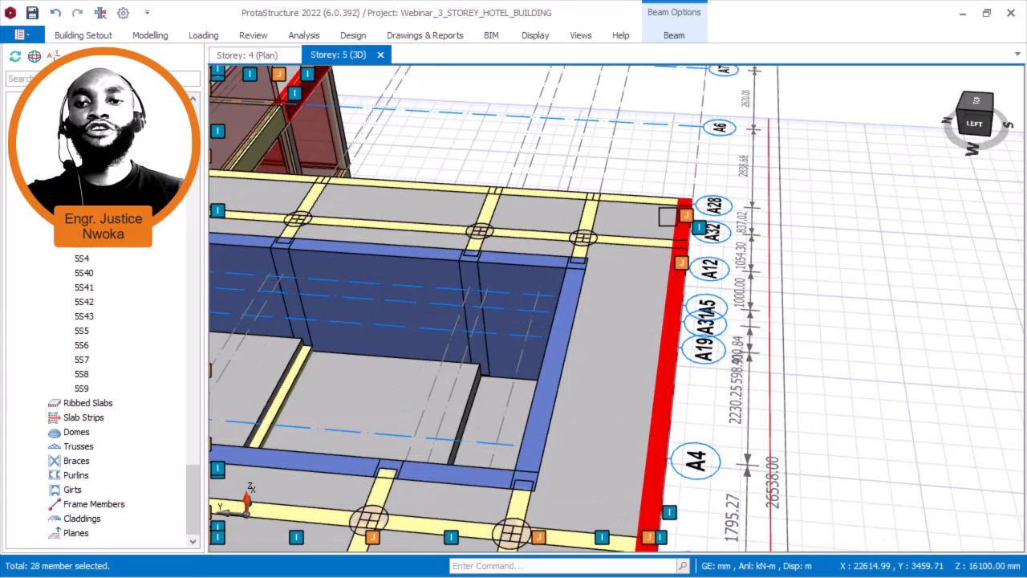
{"action": "middle_click_drag", "start_coordinate": [615, 221], "coordinate": [470, 218]}
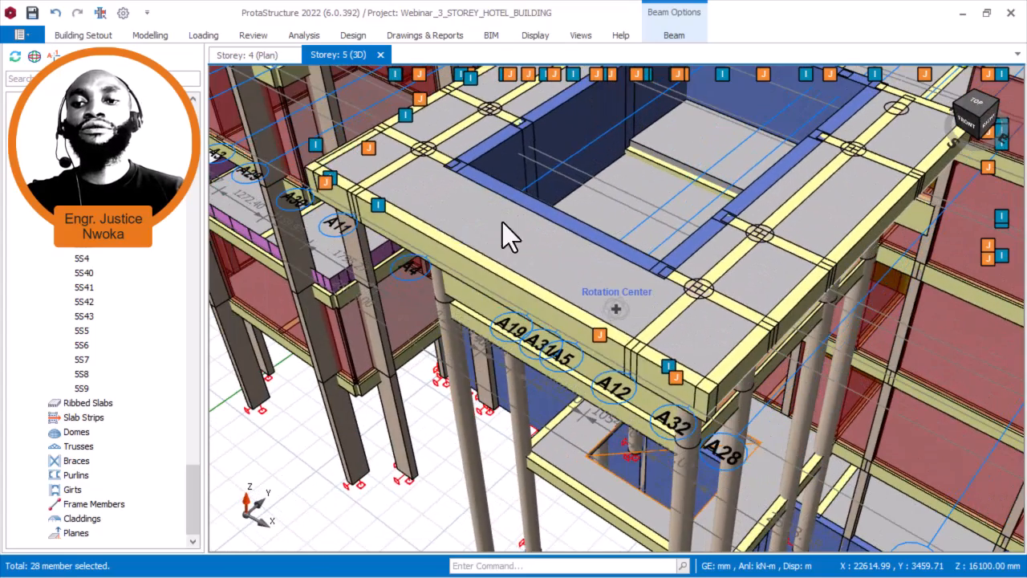
{"action": "middle_click_drag", "start_coordinate": [846, 296], "coordinate": [724, 312]}
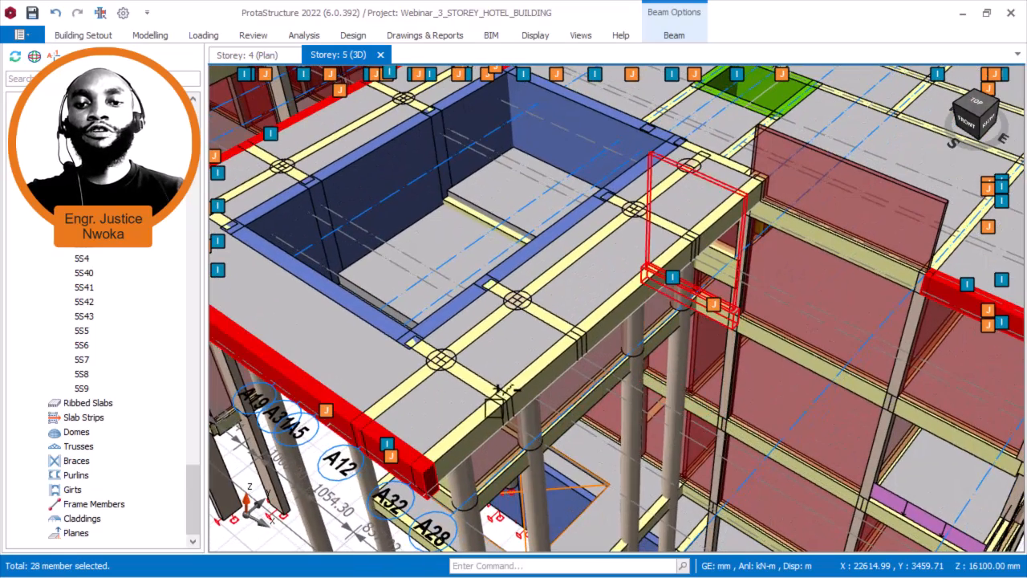
{"action": "left_click", "coordinate": [549, 348]}
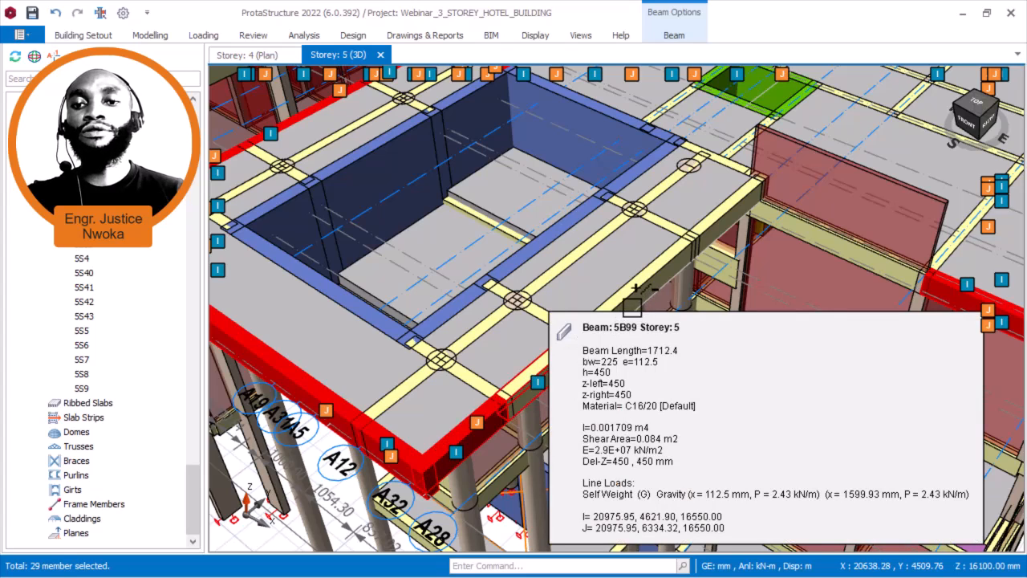
{"action": "left_click", "coordinate": [638, 290]}
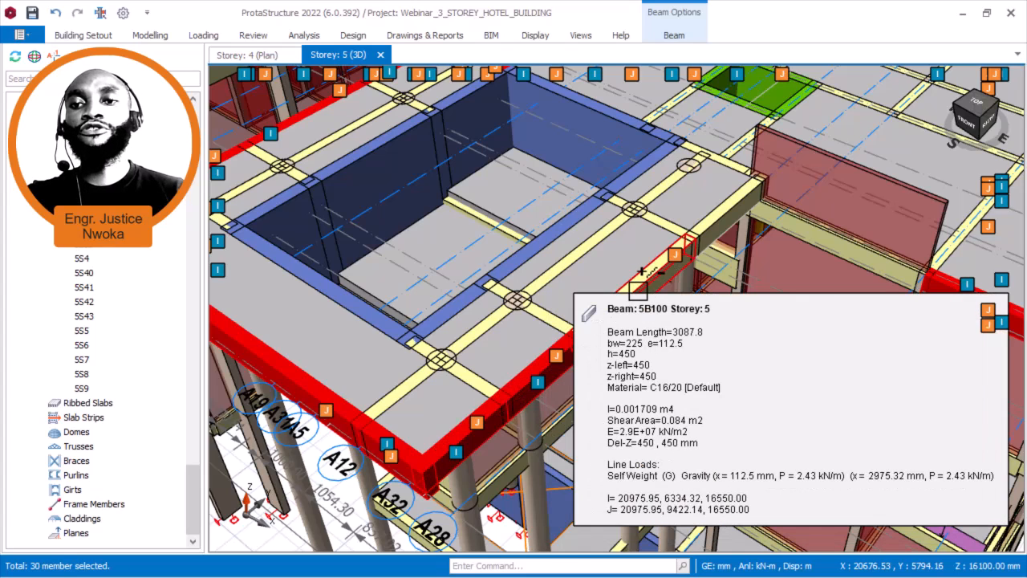
{"action": "left_click", "coordinate": [730, 197]}
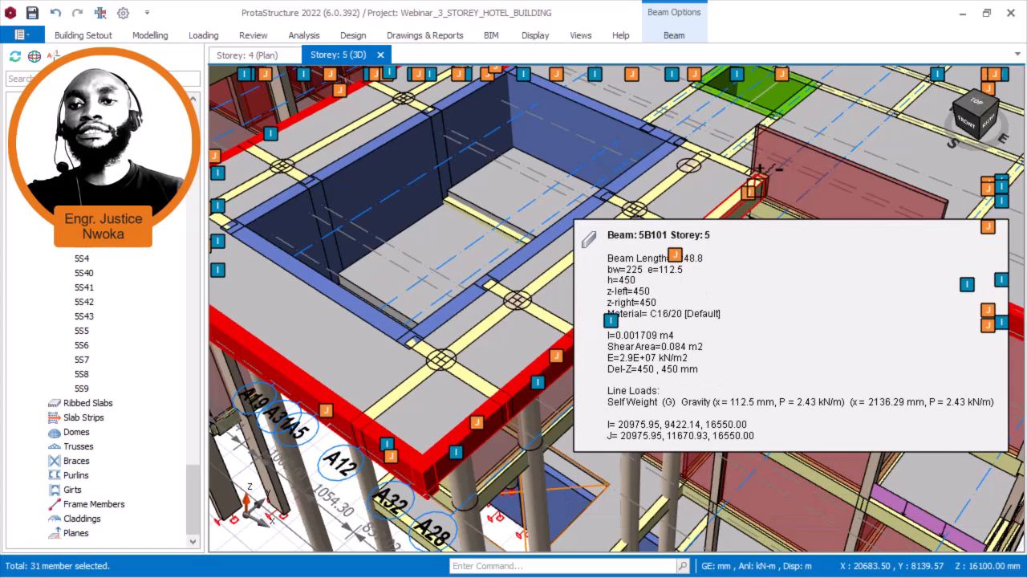
{"action": "left_click", "coordinate": [734, 160]}
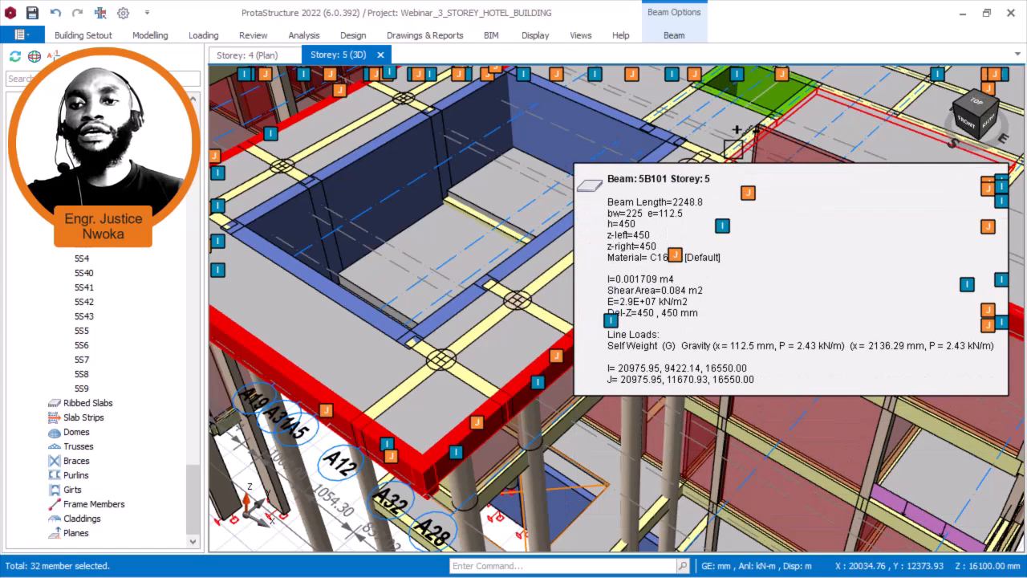
{"action": "scroll", "coordinate": [733, 149], "scroll_direction": "up", "scroll_amount": 2}
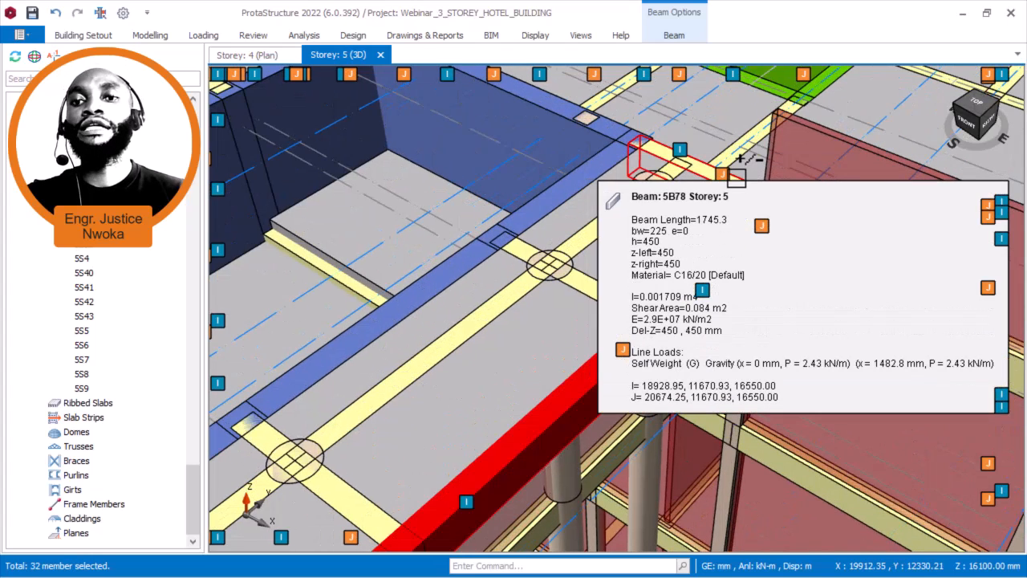
{"action": "left_click", "coordinate": [735, 176]}
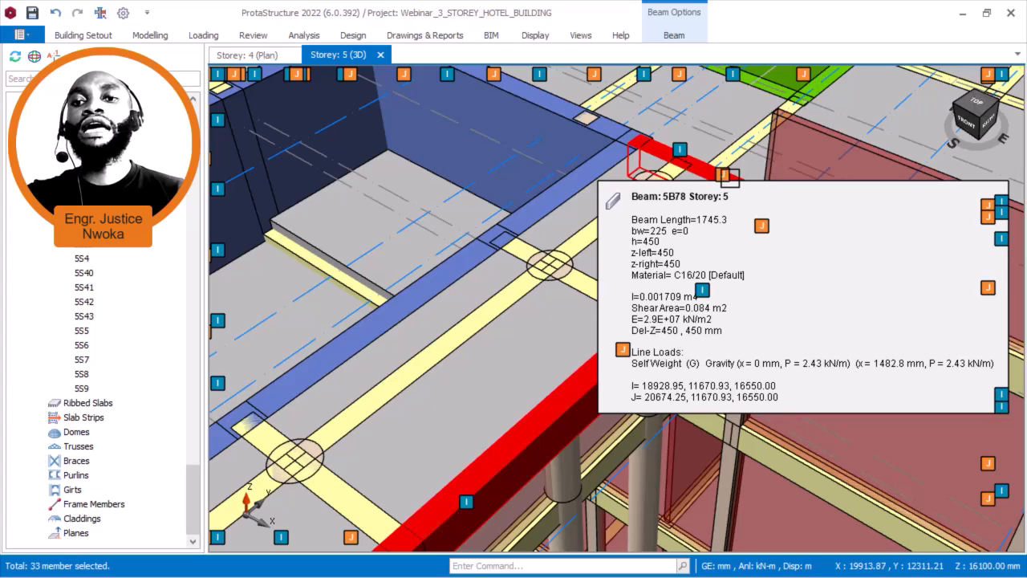
- Paste the copied wall load onto all selected storey 5 perimeter beams and clear the selection
{"action": "right_click", "coordinate": [724, 178]}
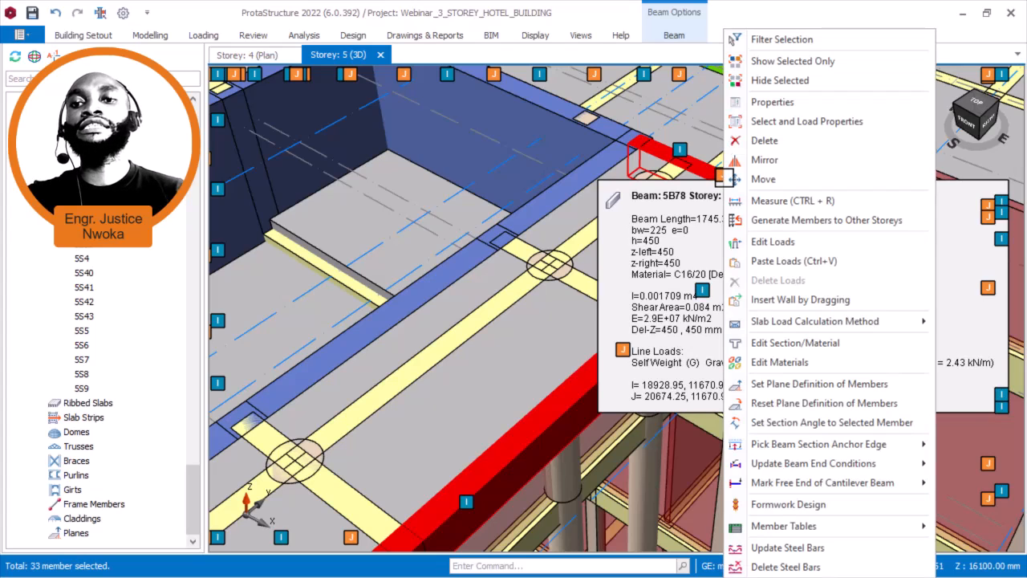
{"action": "left_click", "coordinate": [798, 261]}
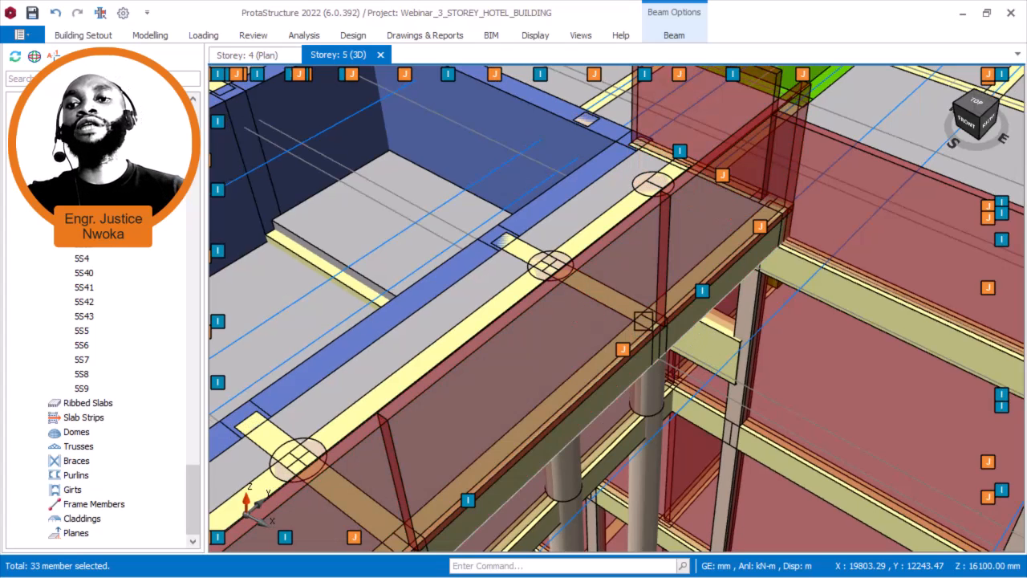
{"action": "scroll", "coordinate": [653, 306], "scroll_direction": "down", "scroll_amount": 4}
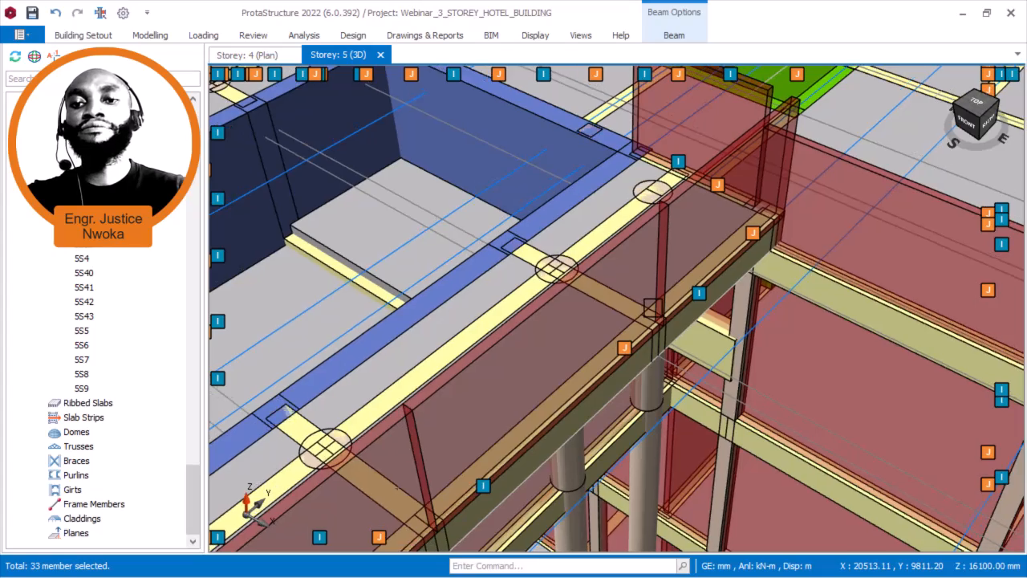
{"action": "scroll", "coordinate": [652, 306], "scroll_direction": "down", "scroll_amount": 10}
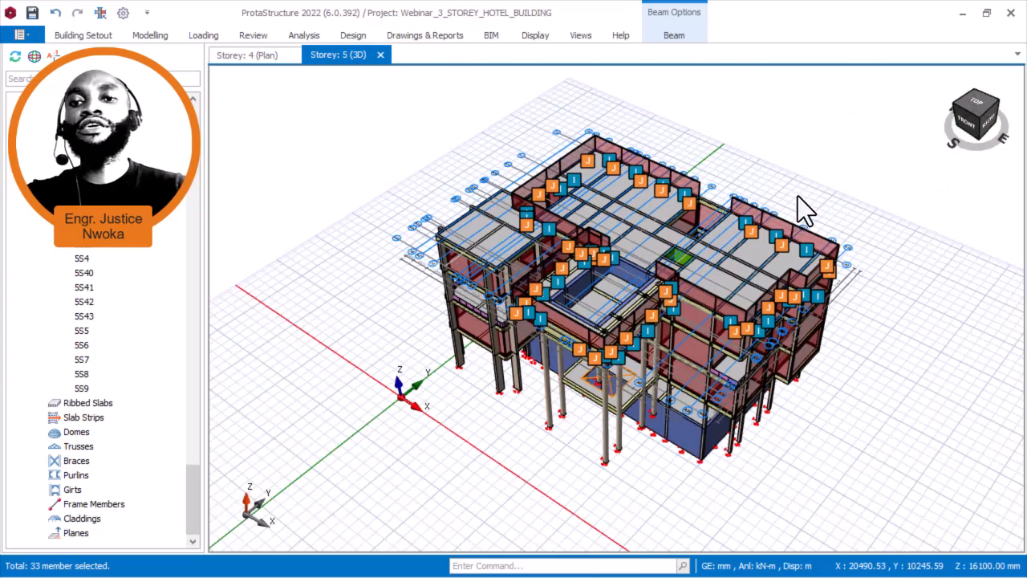
{"action": "key", "text": "Escape"}
{"action": "scroll", "coordinate": [799, 195], "scroll_direction": "up", "scroll_amount": 4}
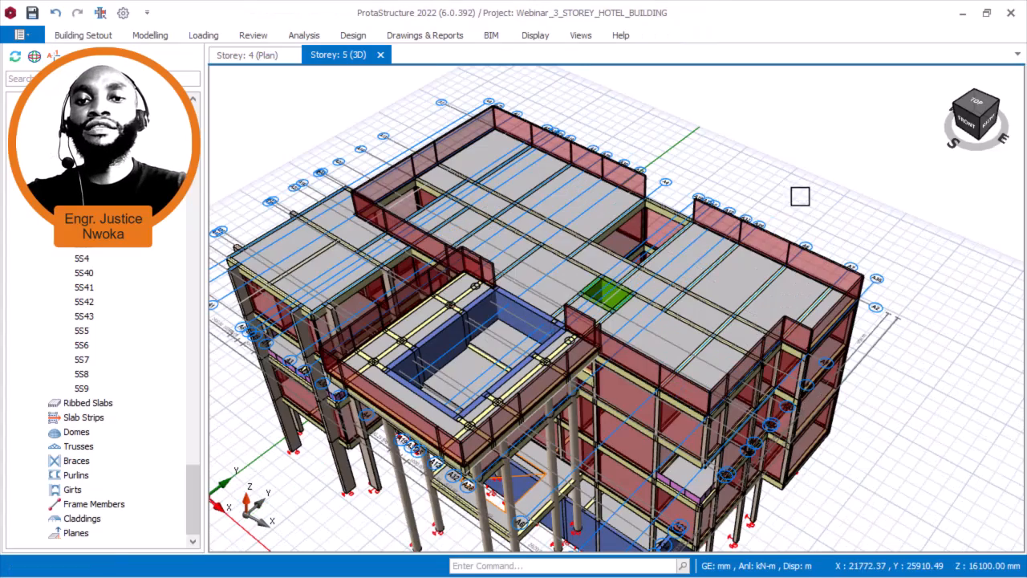
- Open the load editor for beam 5B23 on the outer edge of the lower left wing roof
{"action": "mouse_move", "coordinate": [708, 298]}
{"action": "middle_mouse_down"}
{"action": "mouse_move", "coordinate": [711, 276]}
{"action": "mouse_move", "coordinate": [729, 257]}
{"action": "mouse_move", "coordinate": [752, 255]}
{"action": "mouse_move", "coordinate": [633, 275]}
{"action": "mouse_move", "coordinate": [699, 276]}
{"action": "mouse_move", "coordinate": [643, 310]}
{"action": "mouse_move", "coordinate": [702, 312]}
{"action": "middle_mouse_up"}
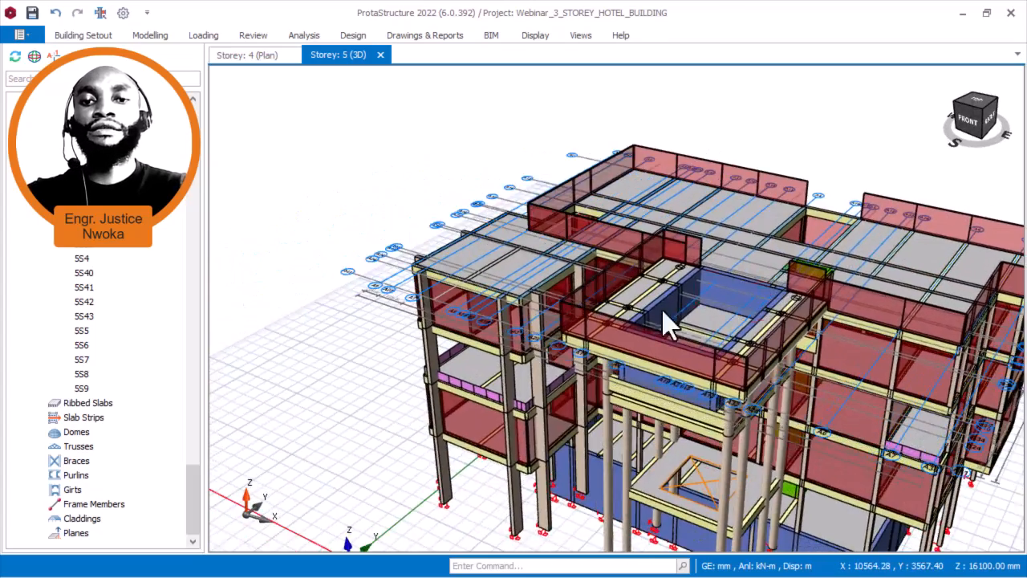
{"action": "scroll", "coordinate": [425, 289], "scroll_direction": "up", "scroll_amount": 5}
{"action": "middle_click_drag", "start_coordinate": [418, 277], "coordinate": [598, 345]}
{"action": "scroll", "coordinate": [454, 292], "scroll_direction": "up", "scroll_amount": 4}
{"action": "left_click", "coordinate": [498, 282]}
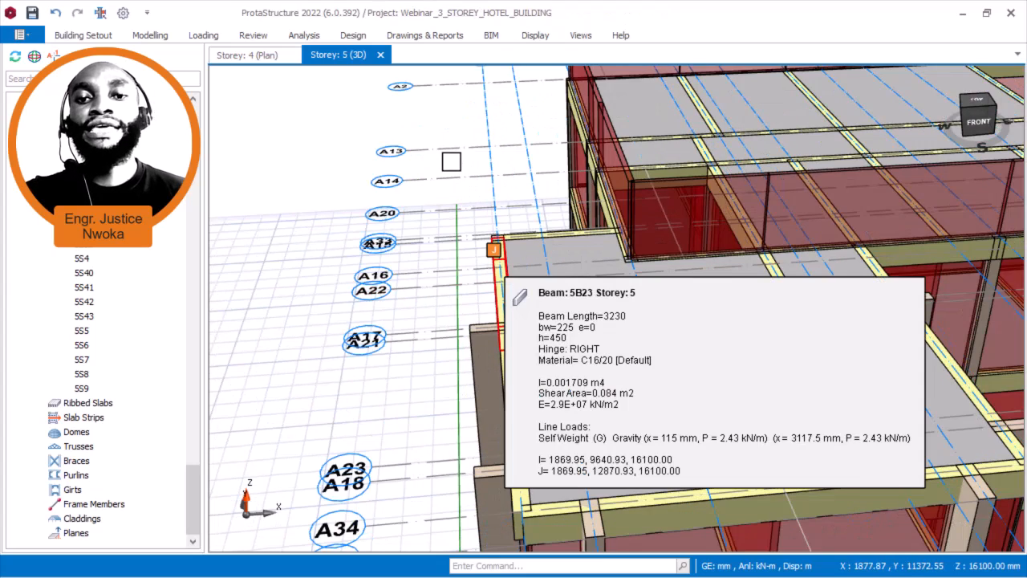
{"action": "right_click", "coordinate": [487, 200]}
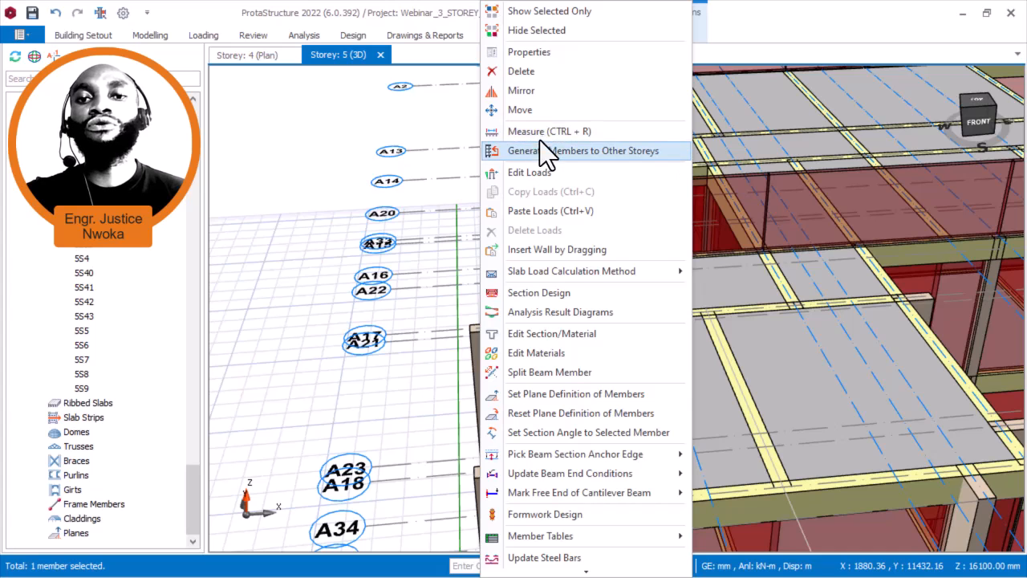
{"action": "left_click", "coordinate": [569, 174]}
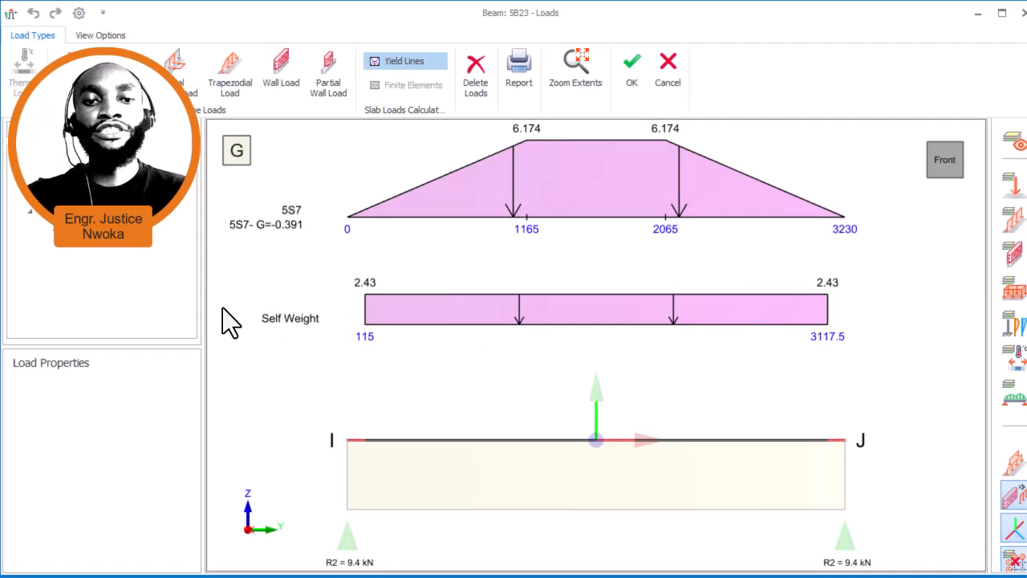
- Assign a wall load with start and end heights of 800 mm and insertion offsets of 0 mm to beam 5B23
{"action": "left_click", "coordinate": [283, 77]}
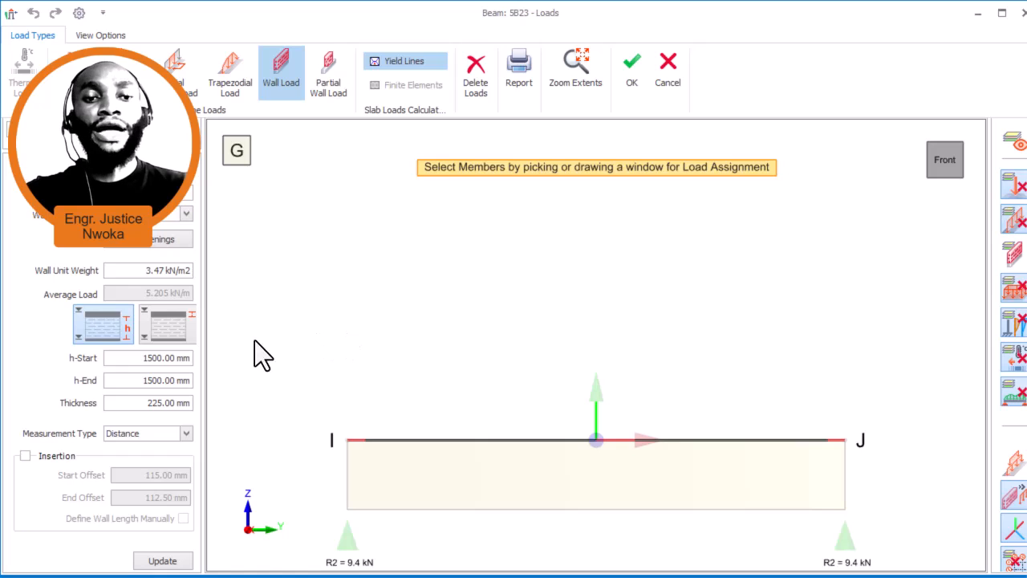
{"action": "left_click", "coordinate": [138, 358]}
{"action": "type", "text": "800"}
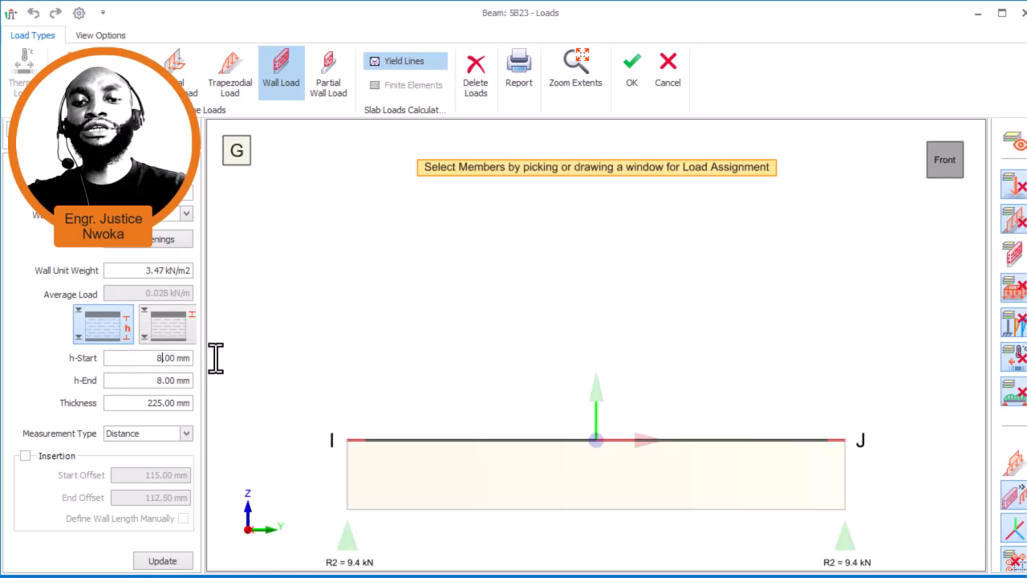
{"action": "key", "text": "Return"}
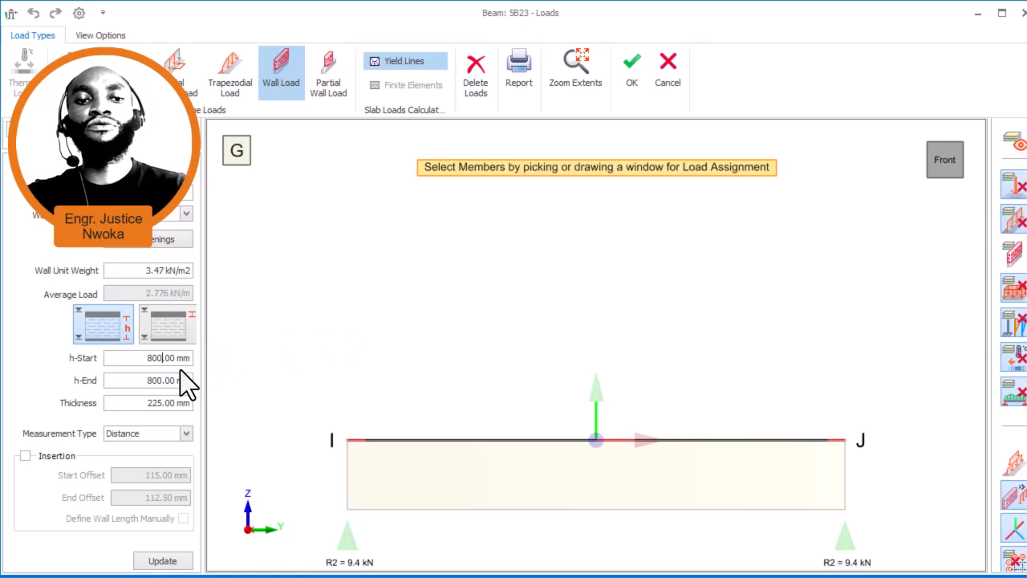
{"action": "left_click", "coordinate": [25, 455]}
{"action": "left_click_drag", "start_coordinate": [145, 475], "coordinate": [238, 481]}
{"action": "type", "text": "0"}
{"action": "left_click_drag", "start_coordinate": [138, 498], "coordinate": [226, 489]}
{"action": "type", "text": "0"}
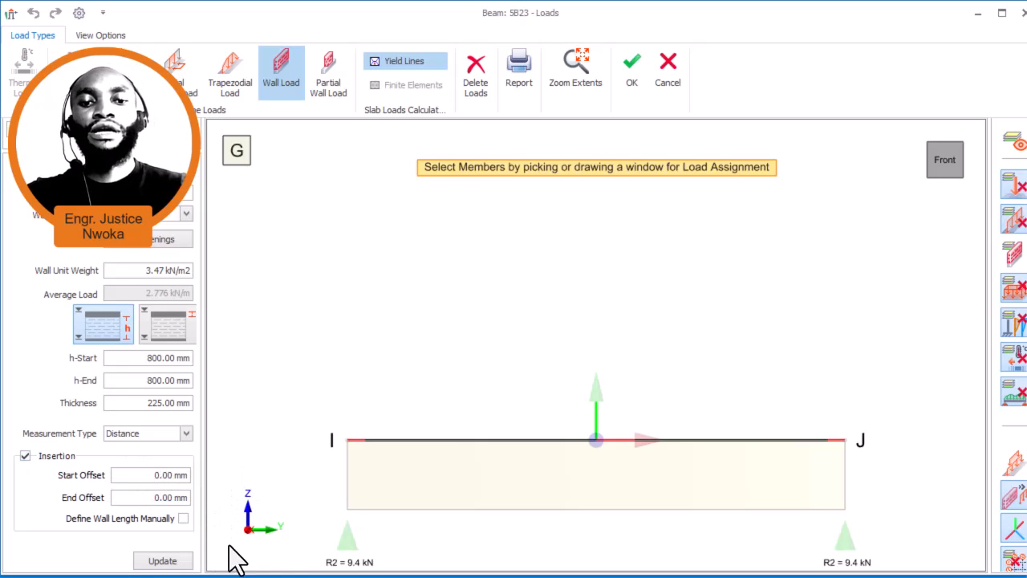
{"action": "left_click", "coordinate": [557, 471]}
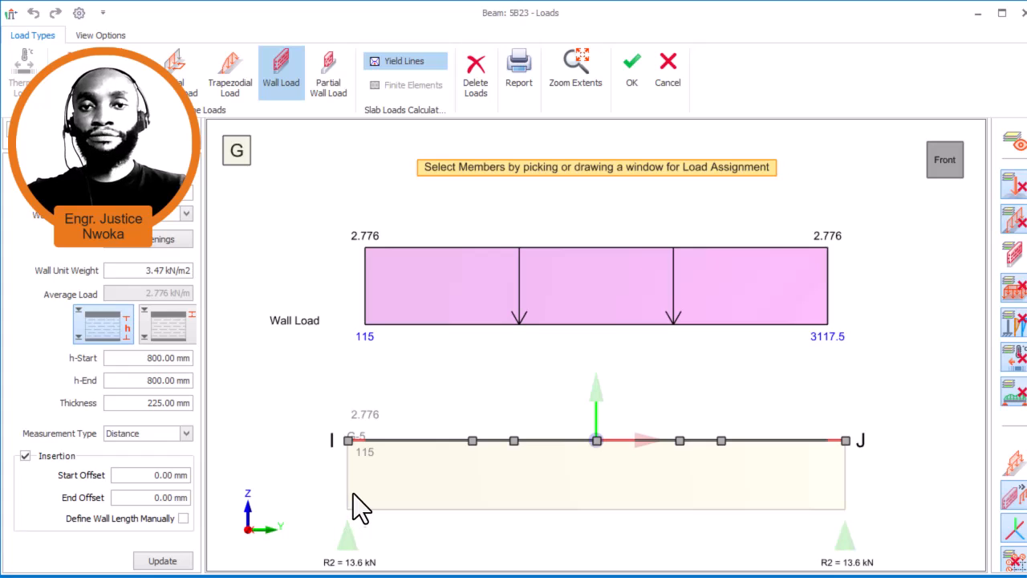
{"action": "left_click", "coordinate": [167, 561]}
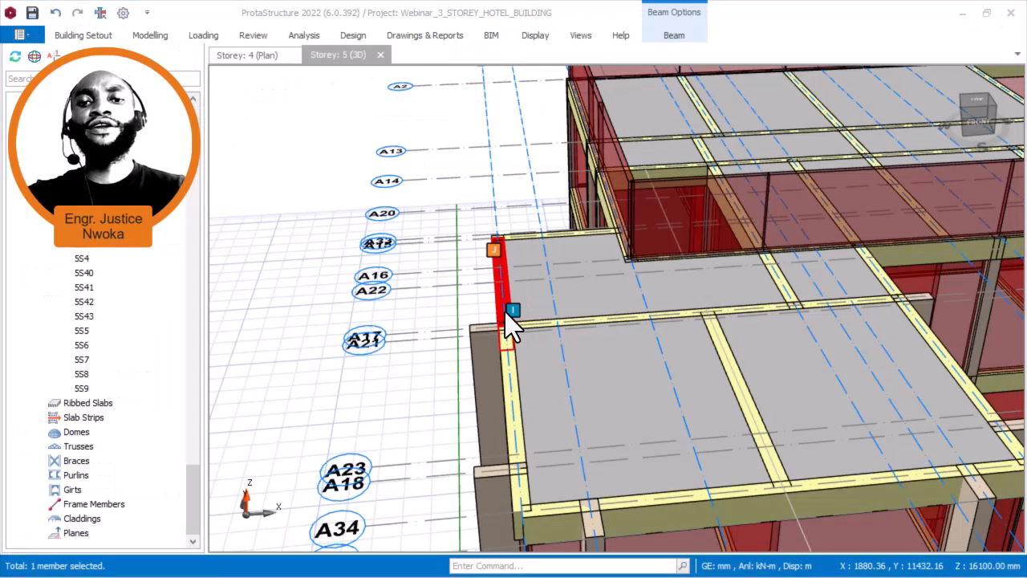
- Copy the wall load from beam 5B23
{"action": "mouse_move", "coordinate": [534, 279]}
{"action": "middle_mouse_down"}
{"action": "mouse_move", "coordinate": [567, 268]}
{"action": "mouse_move", "coordinate": [549, 277]}
{"action": "middle_mouse_up"}
{"action": "middle_click_drag", "start_coordinate": [503, 310], "coordinate": [504, 307]}
{"action": "right_click", "coordinate": [502, 308]}
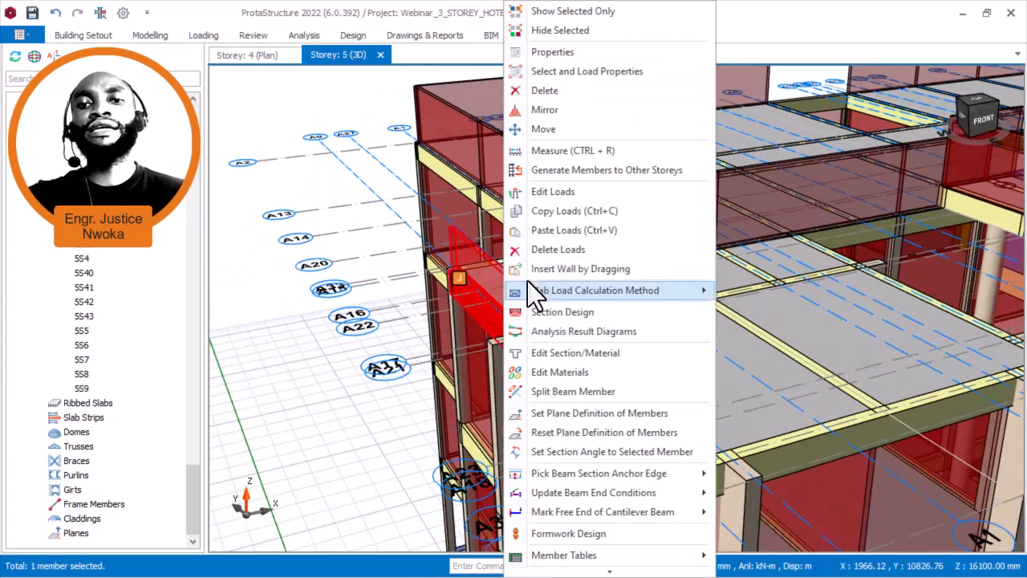
{"action": "left_click", "coordinate": [568, 212]}
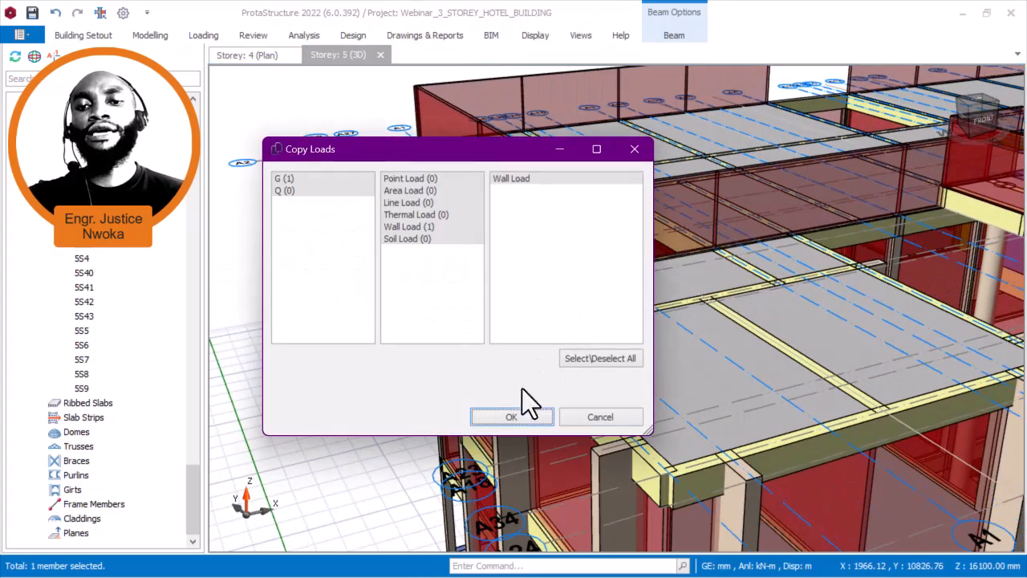
{"action": "left_click", "coordinate": [510, 417]}
- Add the left wing's short back beam and the remaining outer edge beams, including 5B25, to the selection
{"action": "middle_click_drag", "start_coordinate": [567, 280], "coordinate": [691, 293]}
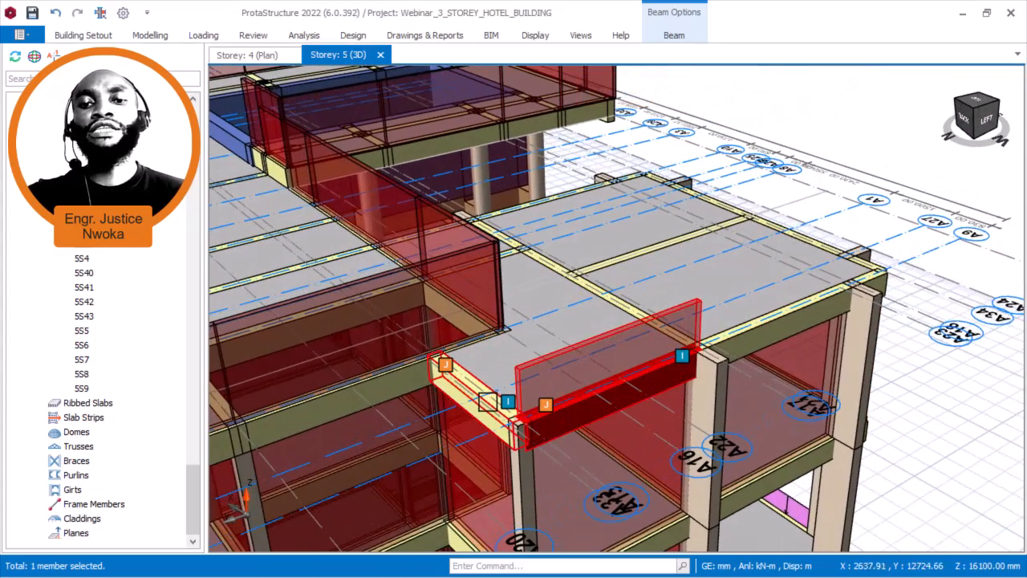
{"action": "left_click", "coordinate": [780, 307]}
{"action": "middle_click_drag", "start_coordinate": [887, 296], "coordinate": [642, 385]}
{"action": "scroll", "coordinate": [699, 374], "scroll_direction": "up", "scroll_amount": 3}
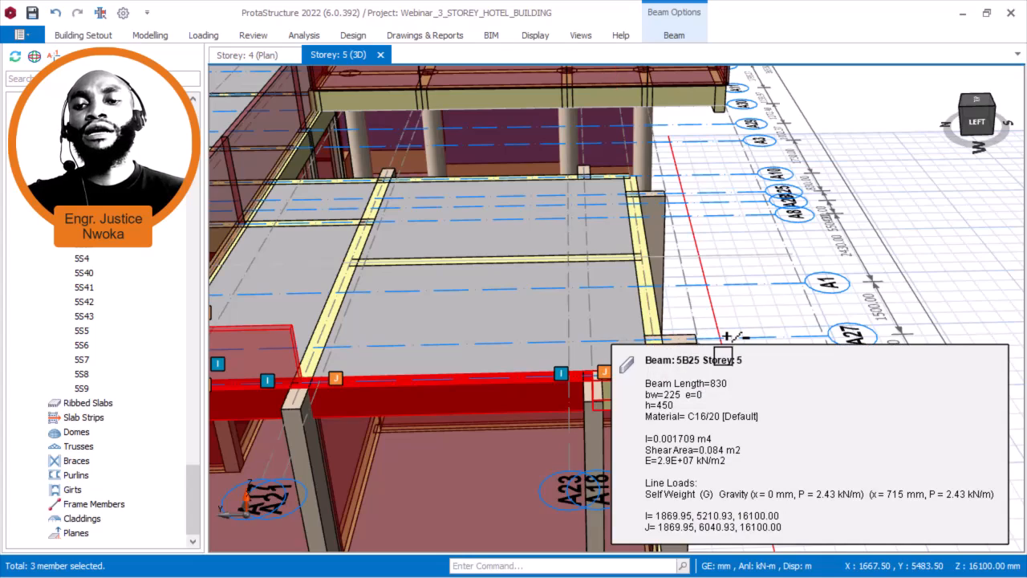
{"action": "middle_click_drag", "start_coordinate": [683, 343], "coordinate": [592, 365], "text": "shift"}
{"action": "left_click", "coordinate": [592, 365]}
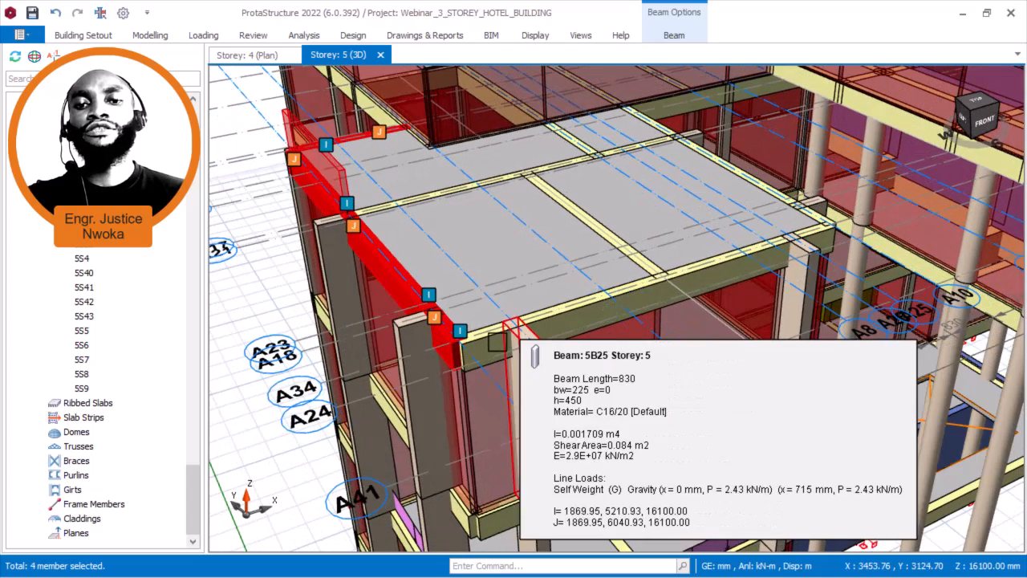
- Add the left wing's front edge beams, including 5B26, the long middle beam and the opposite short corner beam, to the selection
{"action": "left_click", "coordinate": [584, 307]}
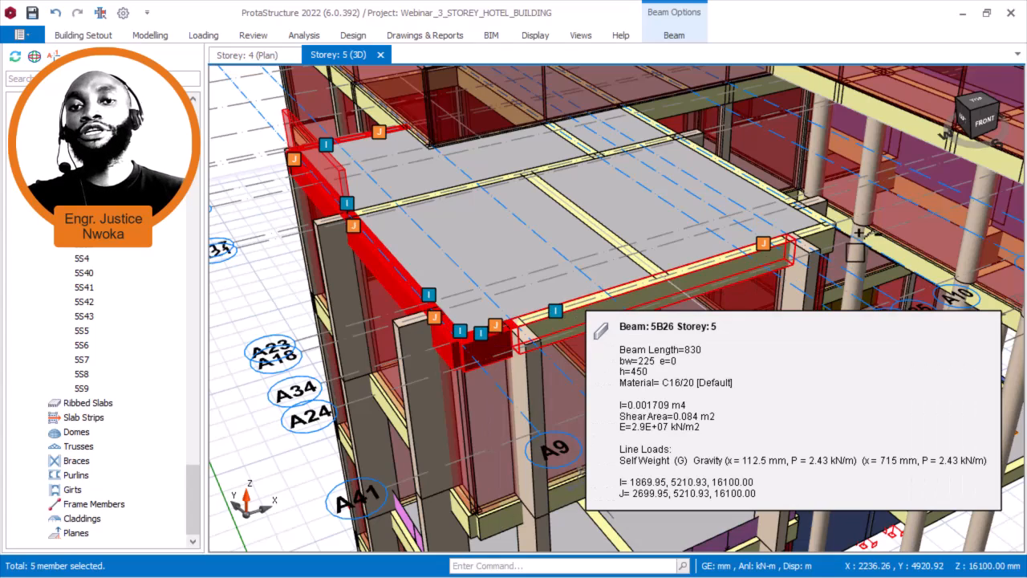
{"action": "left_click", "coordinate": [834, 240]}
{"action": "middle_click_drag", "start_coordinate": [814, 248], "coordinate": [750, 256], "text": "shift"}
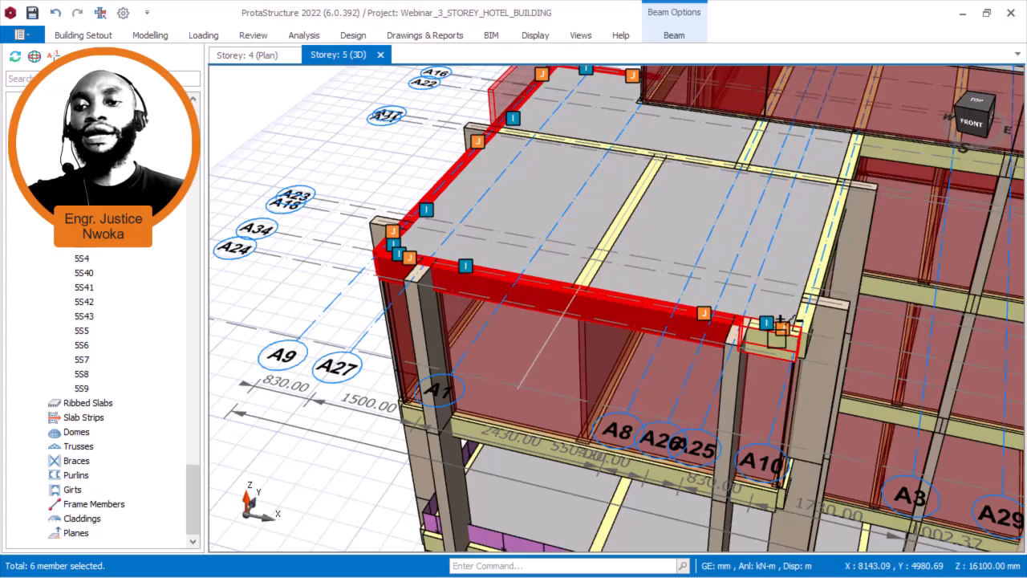
{"action": "left_click", "coordinate": [865, 341]}
- Add the beams along the left wing's inner side edge, from the rear to the short front corner beam, to the selection
{"action": "middle_click_drag", "start_coordinate": [864, 341], "coordinate": [922, 319], "text": "shift"}
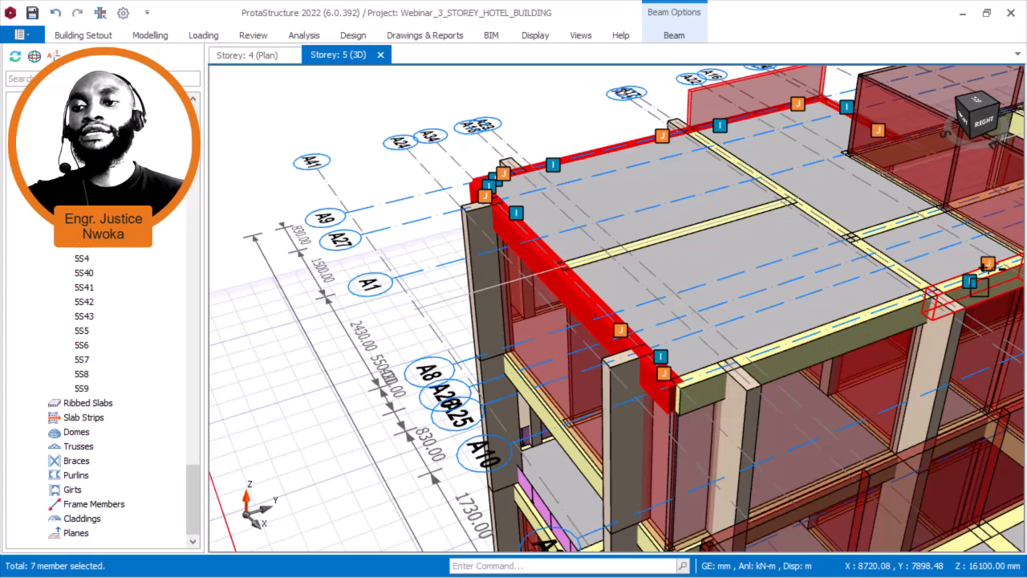
{"action": "left_click", "coordinate": [860, 313]}
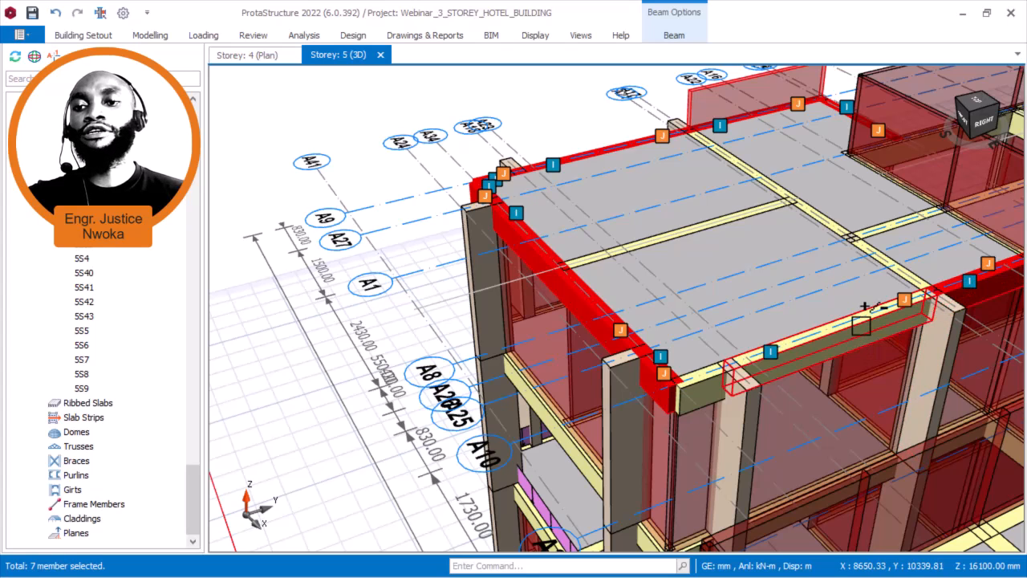
{"action": "left_click", "coordinate": [703, 368]}
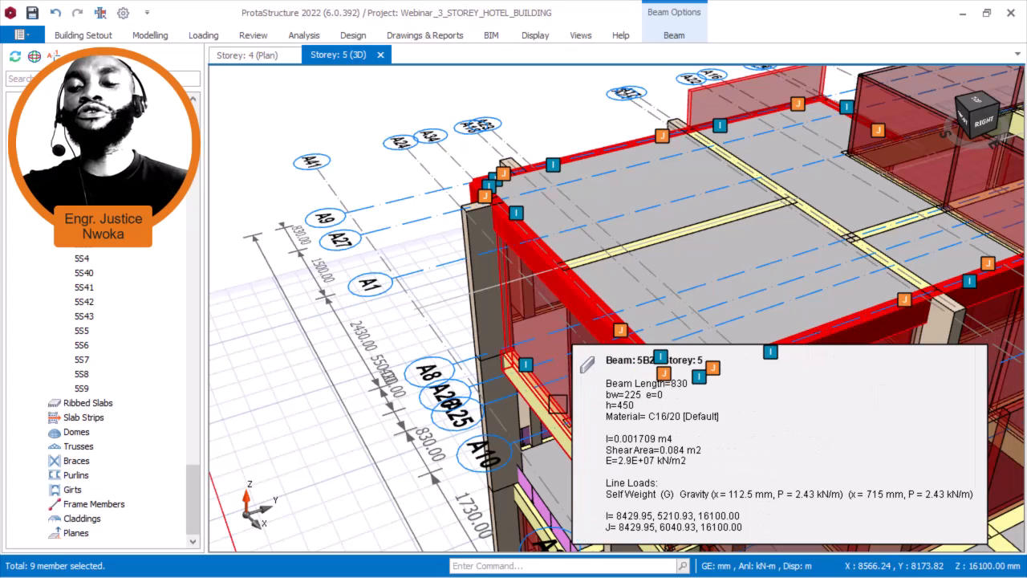
{"action": "key", "text": "Escape"}
{"action": "middle_click_drag", "start_coordinate": [583, 355], "coordinate": [580, 356]}
{"action": "scroll", "coordinate": [542, 358], "scroll_direction": "down", "scroll_amount": 1}
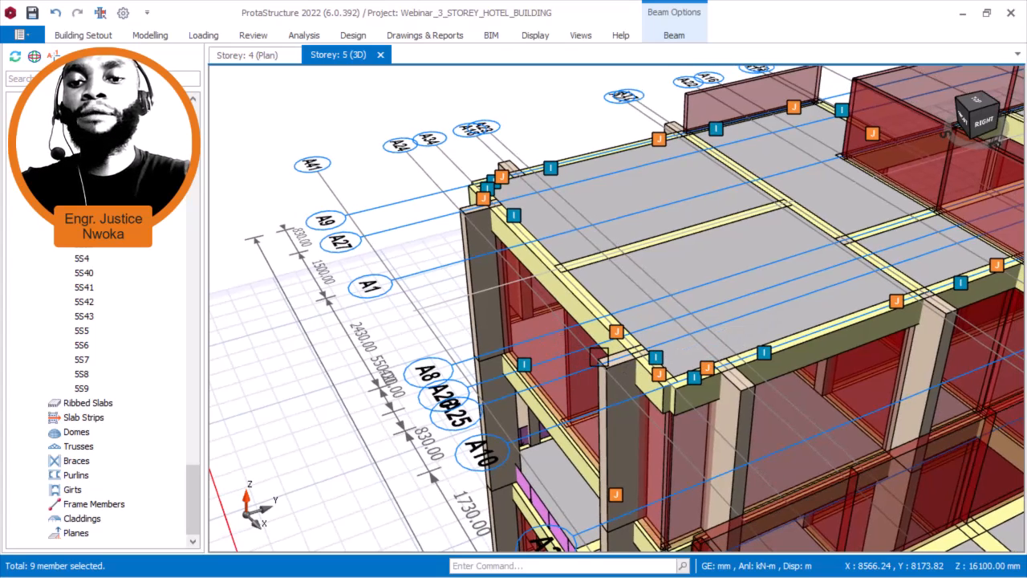
{"action": "left_click", "coordinate": [712, 326]}
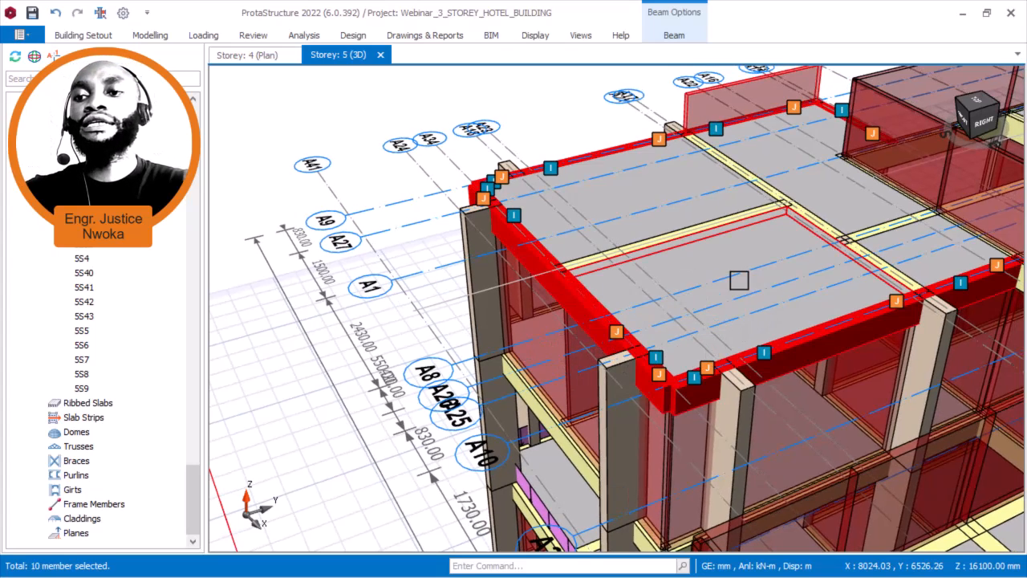
- Paste the copied wall load onto all selected left wing perimeter beams and clear the selection
{"action": "right_click", "coordinate": [566, 110]}
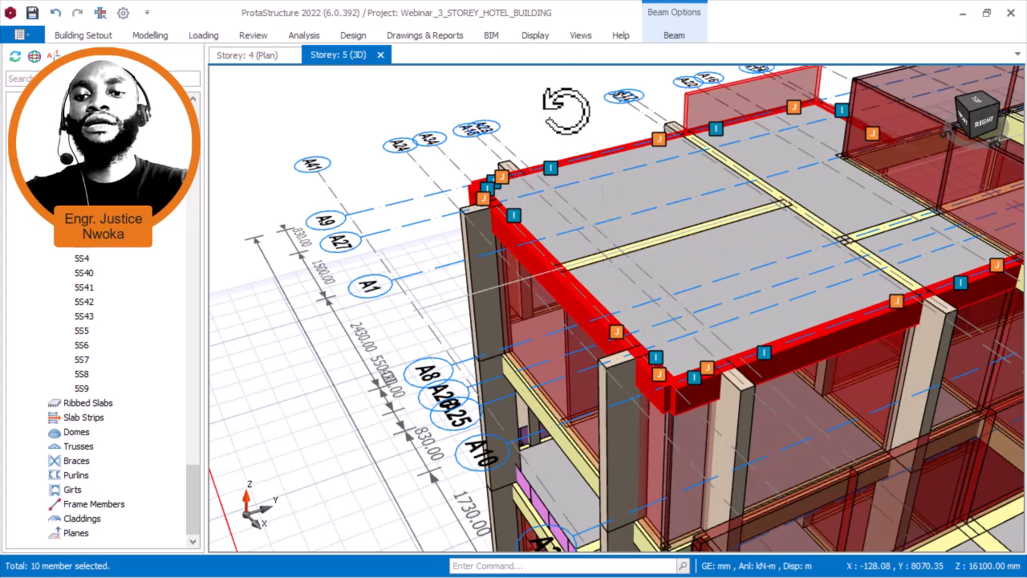
{"action": "left_click", "coordinate": [632, 263]}
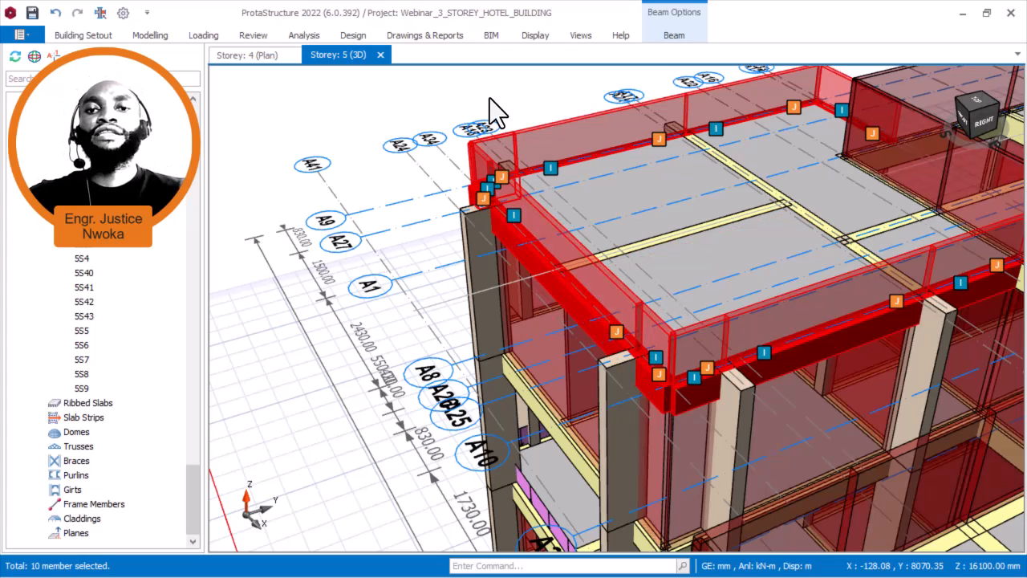
{"action": "key", "text": "Escape"}
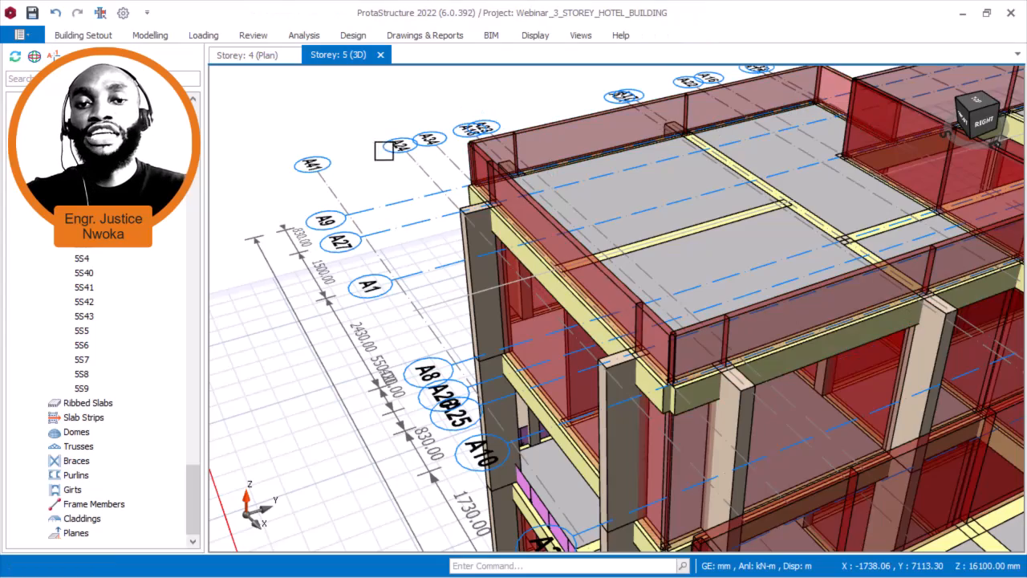
- Examine the parapet walls around the whole storey 5 roof and the raised front roof from several angles
{"action": "mouse_move", "coordinate": [441, 275]}
{"action": "middle_mouse_down"}
{"action": "mouse_move", "coordinate": [428, 270]}
{"action": "mouse_move", "coordinate": [546, 249]}
{"action": "middle_mouse_up"}
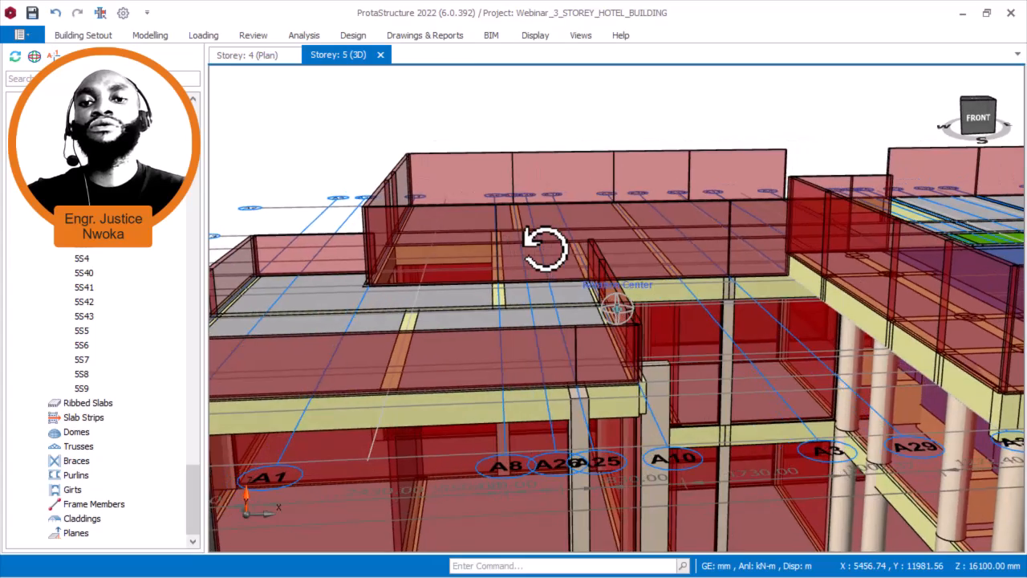
{"action": "scroll", "coordinate": [546, 248], "scroll_direction": "down", "scroll_amount": 5}
{"action": "scroll", "coordinate": [596, 262], "scroll_direction": "up", "scroll_amount": 2}
{"action": "middle_click_drag", "start_coordinate": [772, 252], "coordinate": [659, 268]}
{"action": "scroll", "coordinate": [574, 290], "scroll_direction": "up", "scroll_amount": 1}
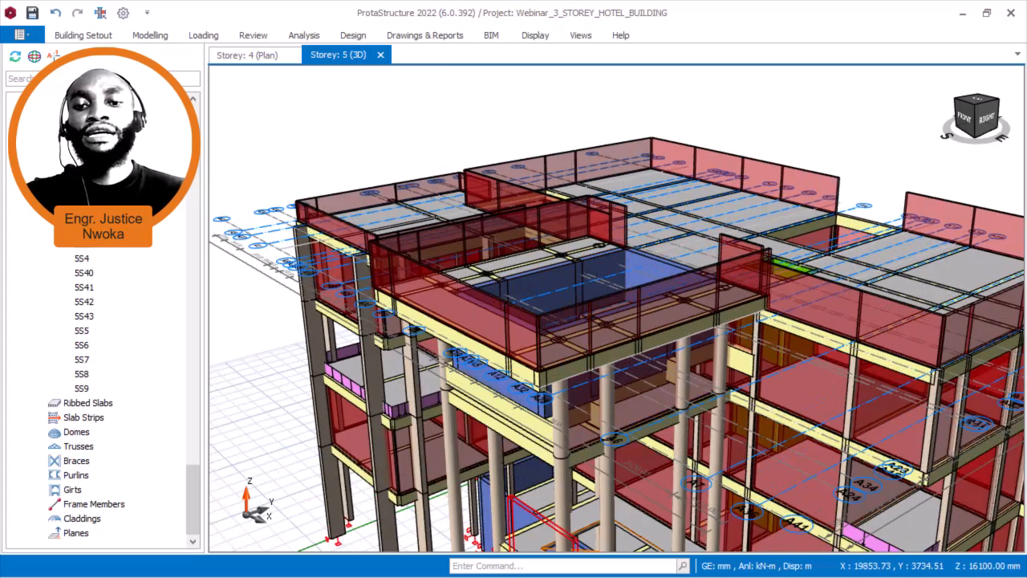
{"action": "middle_click_drag", "start_coordinate": [413, 298], "coordinate": [475, 289]}
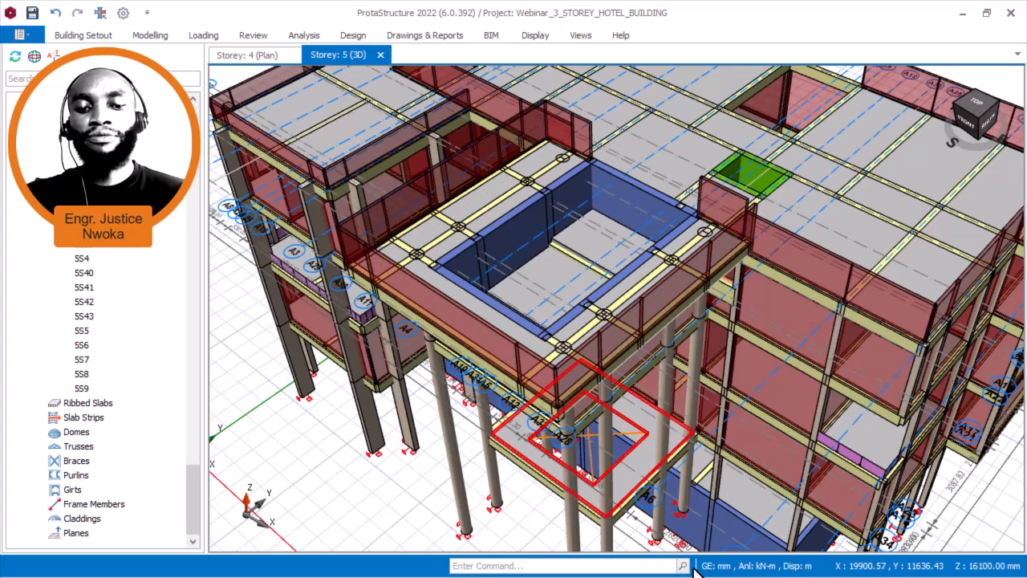
- View the building rendering C.jpg in Photos to check the roof parapets and pool deck, and return to the ProtaStructure model's pool area
{"action": "key", "text": "super"}
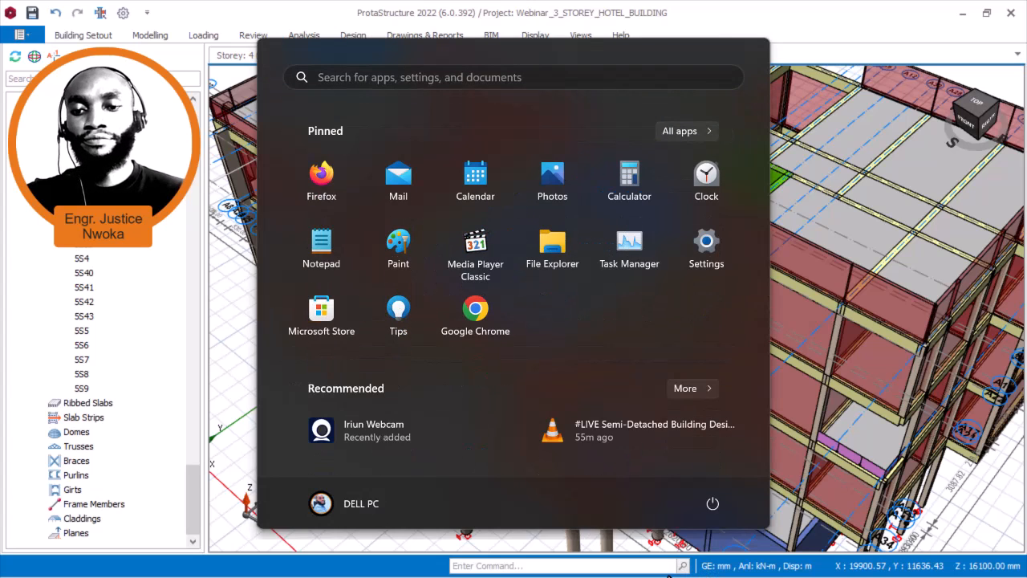
{"action": "left_click", "coordinate": [705, 556]}
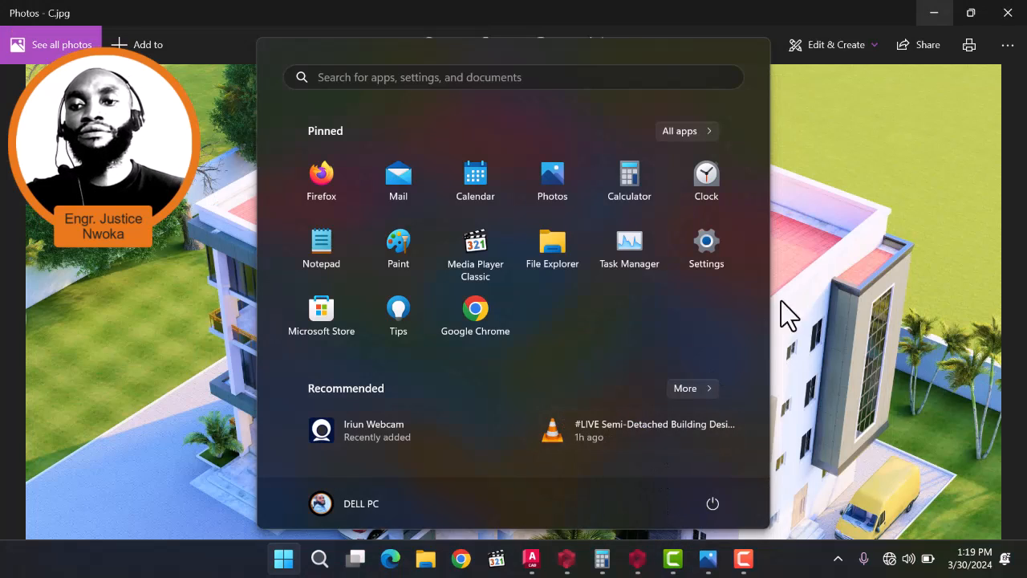
{"action": "left_click", "coordinate": [880, 173]}
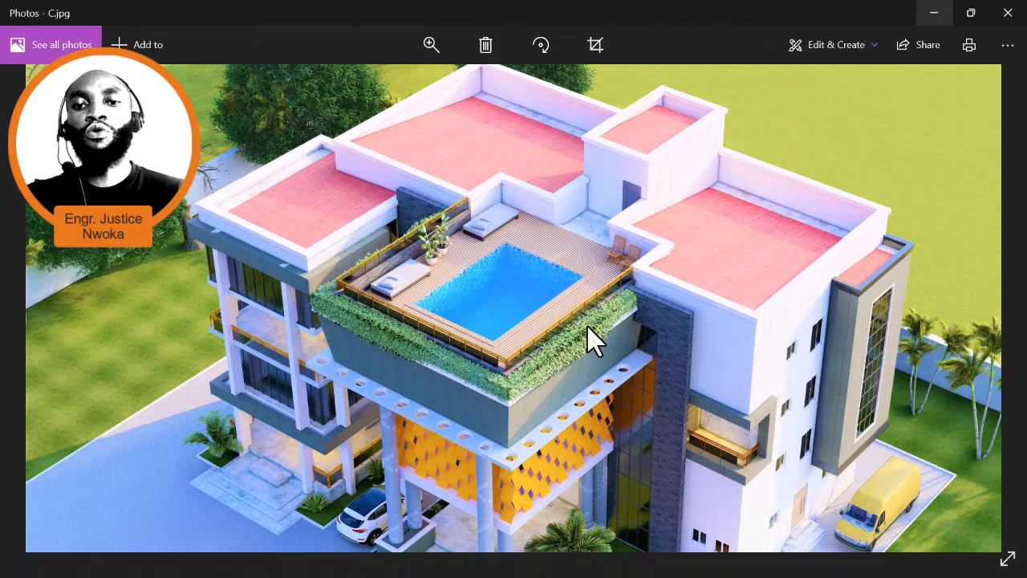
{"action": "scroll", "coordinate": [635, 308], "scroll_direction": "down", "scroll_amount": 2}
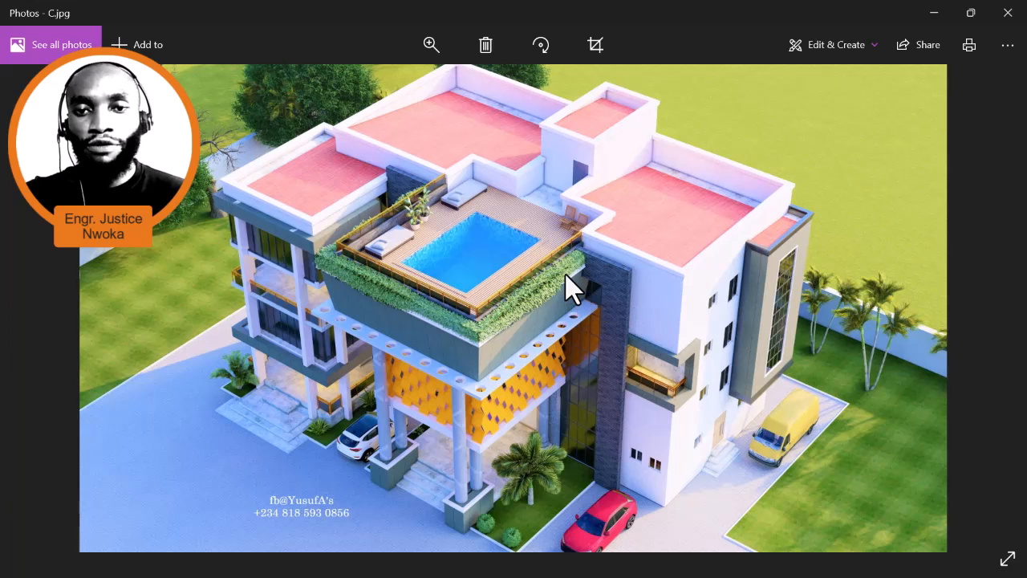
{"action": "scroll", "coordinate": [567, 265], "scroll_direction": "up", "scroll_amount": 1}
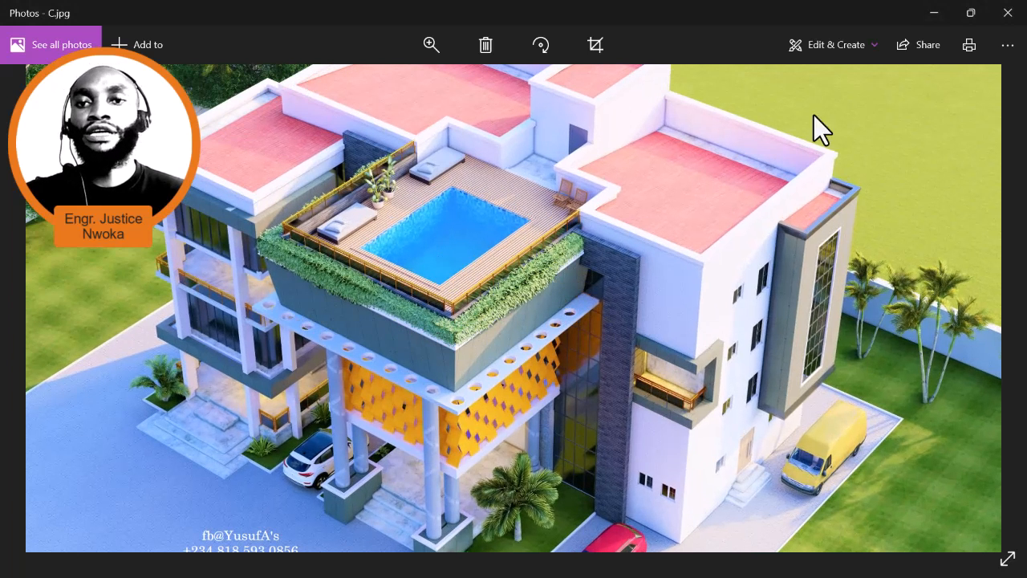
{"action": "left_click", "coordinate": [943, 18]}
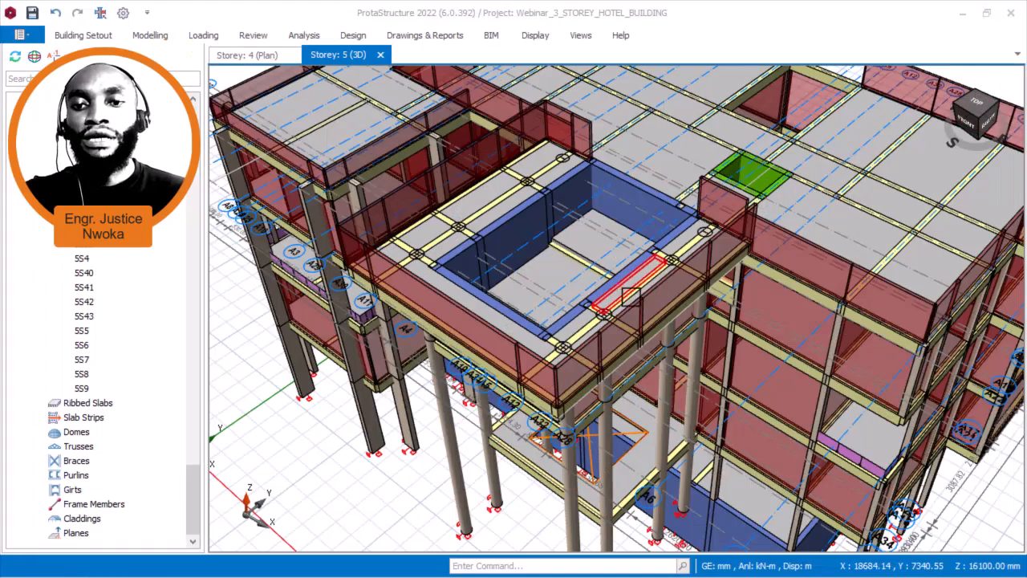
{"action": "middle_click_drag", "start_coordinate": [619, 344], "coordinate": [671, 381]}
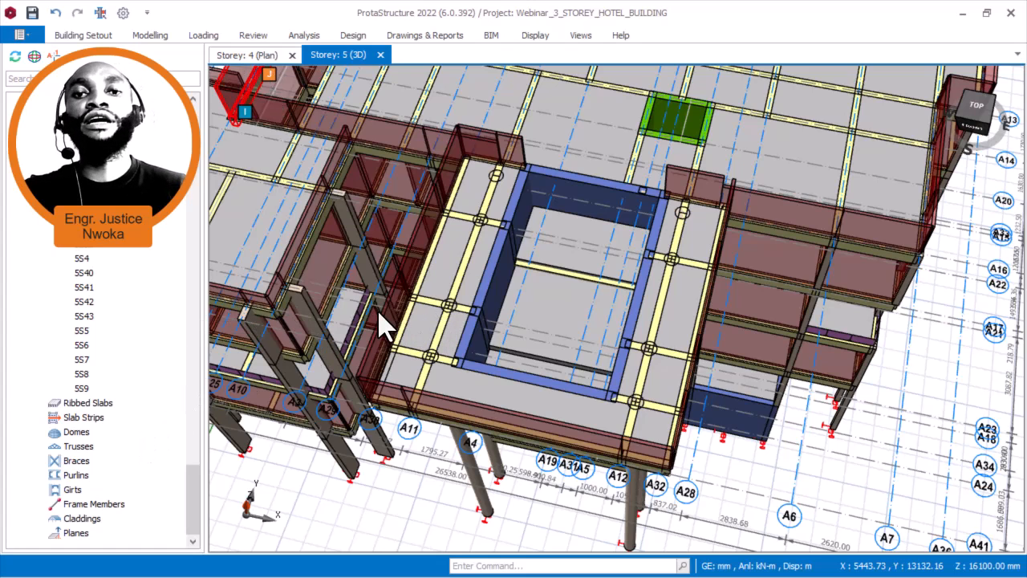
- Switch from the 3D model to the plan view and set it to storey 5 (+16.10 m)
{"action": "key", "text": "Page_Down"}
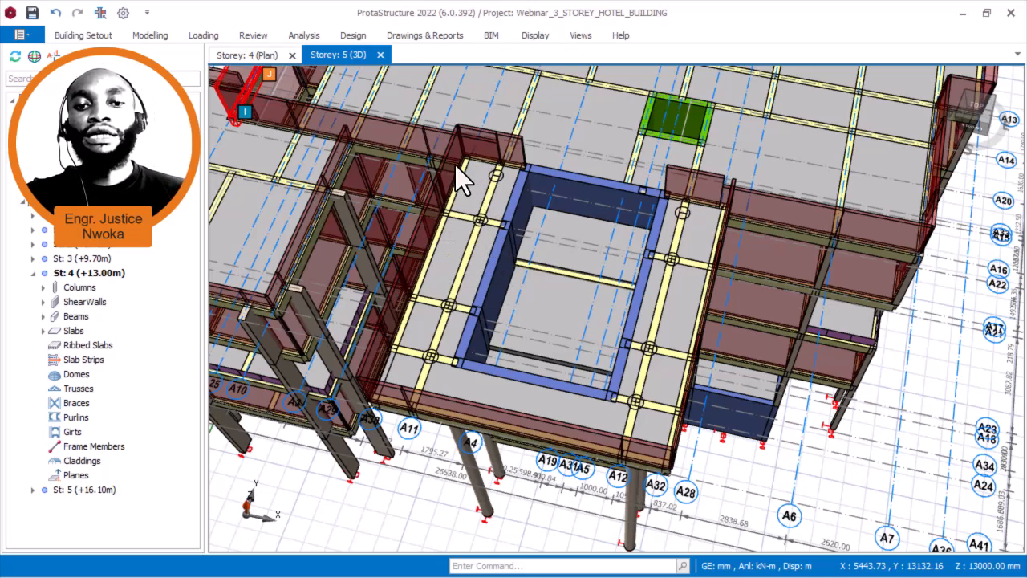
{"action": "key", "text": "ctrl+Tab"}
{"action": "scroll", "coordinate": [640, 465], "scroll_direction": "up", "scroll_amount": 3}
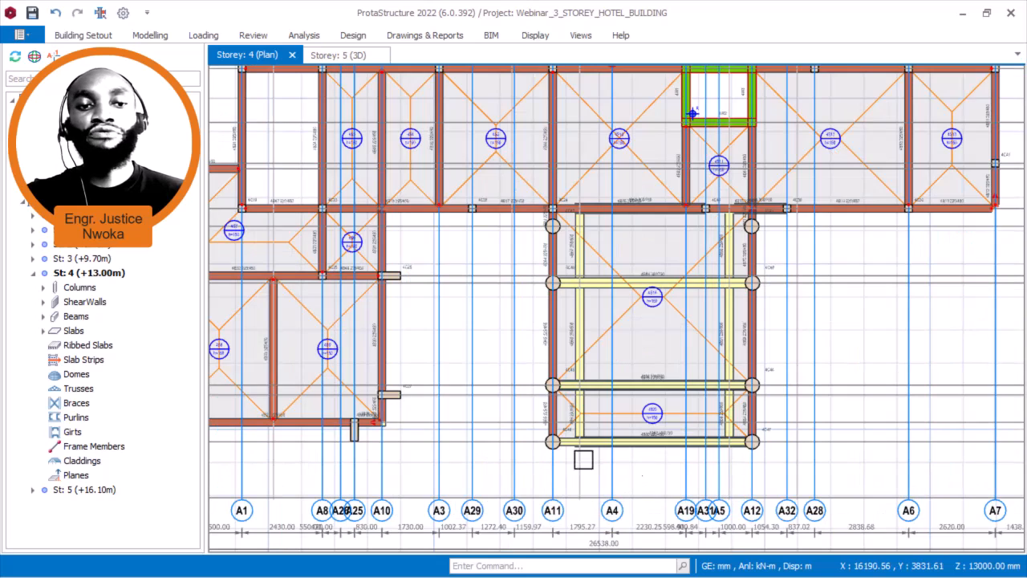
{"action": "left_click", "coordinate": [97, 491]}
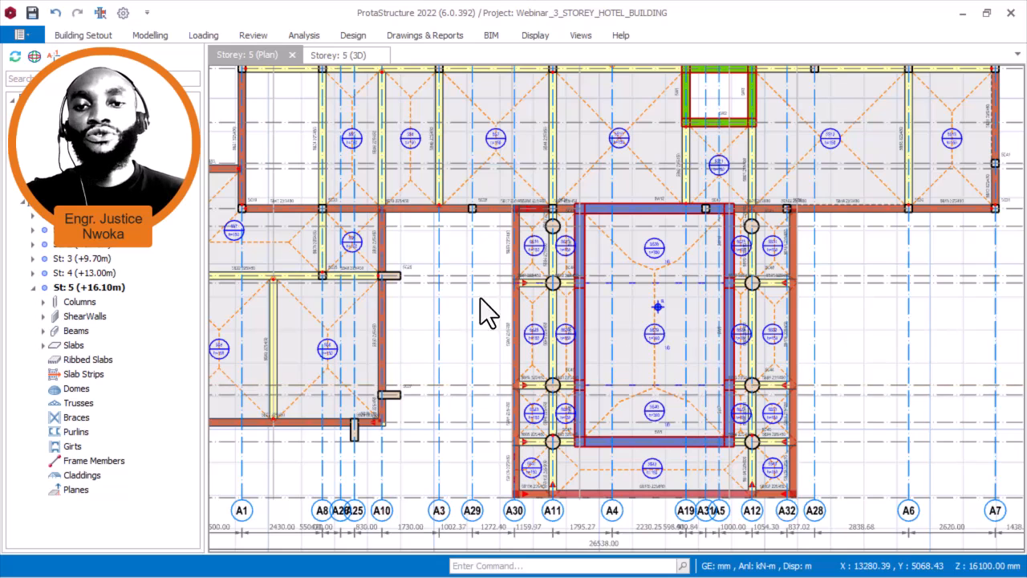
- Select the four beams along the pool deck's outer left edge on axis A30, from the rear to the front corner
{"action": "scroll", "coordinate": [537, 258], "scroll_direction": "up", "scroll_amount": 3}
{"action": "scroll", "coordinate": [521, 235], "scroll_direction": "up", "scroll_amount": 3}
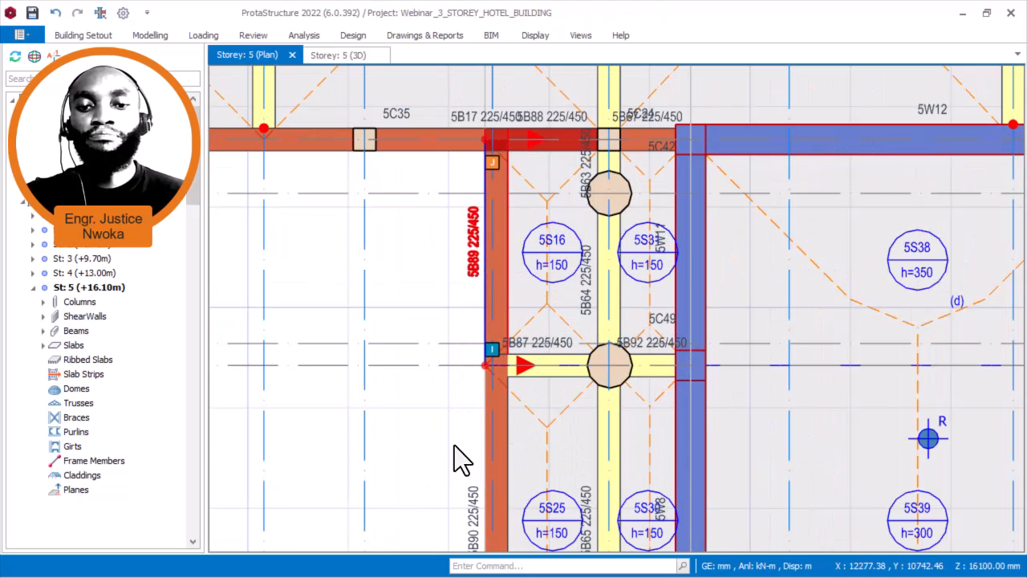
{"action": "left_click", "coordinate": [480, 499]}
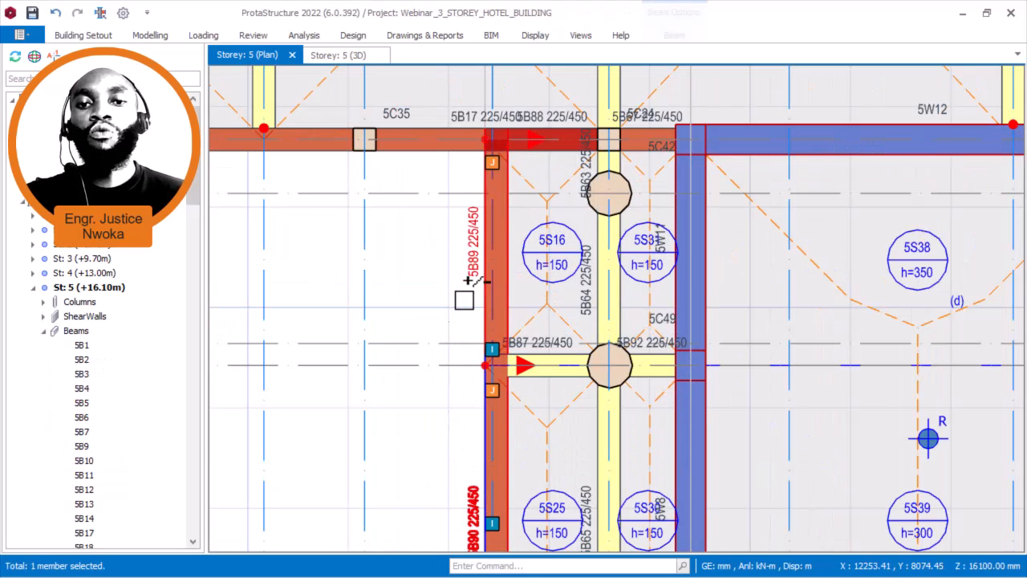
{"action": "left_click", "coordinate": [512, 411], "text": "ctrl"}
{"action": "scroll", "coordinate": [512, 410], "scroll_direction": "down", "scroll_amount": 1}
{"action": "middle_click_drag", "start_coordinate": [512, 411], "coordinate": [507, 153]}
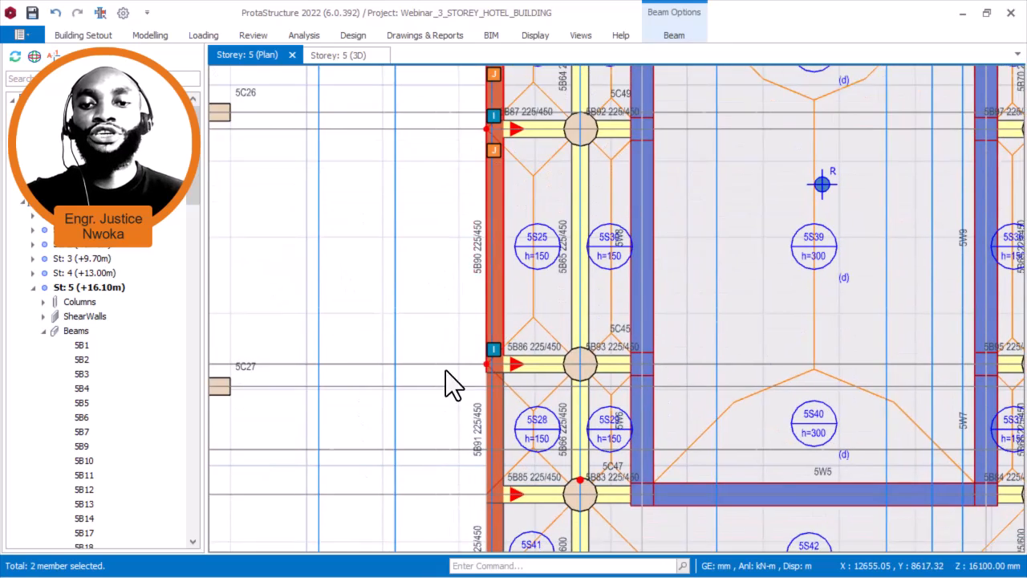
{"action": "middle_click_drag", "start_coordinate": [451, 407], "coordinate": [436, 259]}
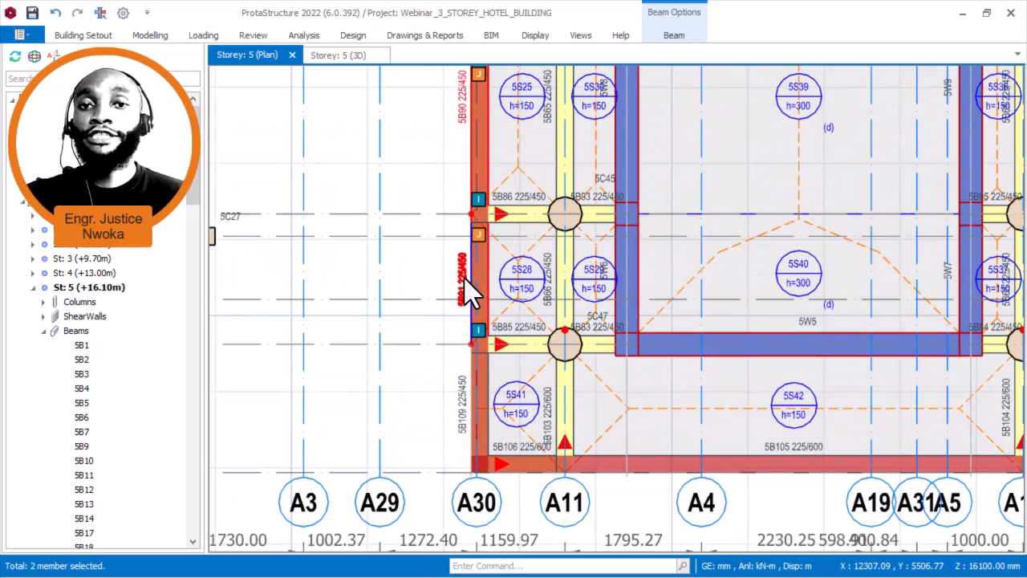
{"action": "mouse_move", "coordinate": [466, 281]}
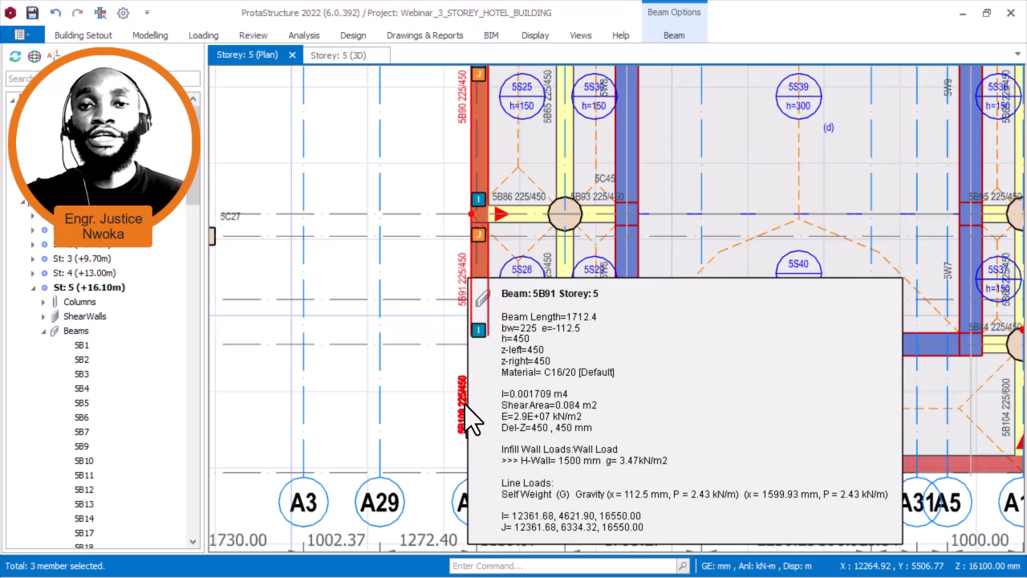
{"action": "left_click", "coordinate": [465, 405], "text": "ctrl"}
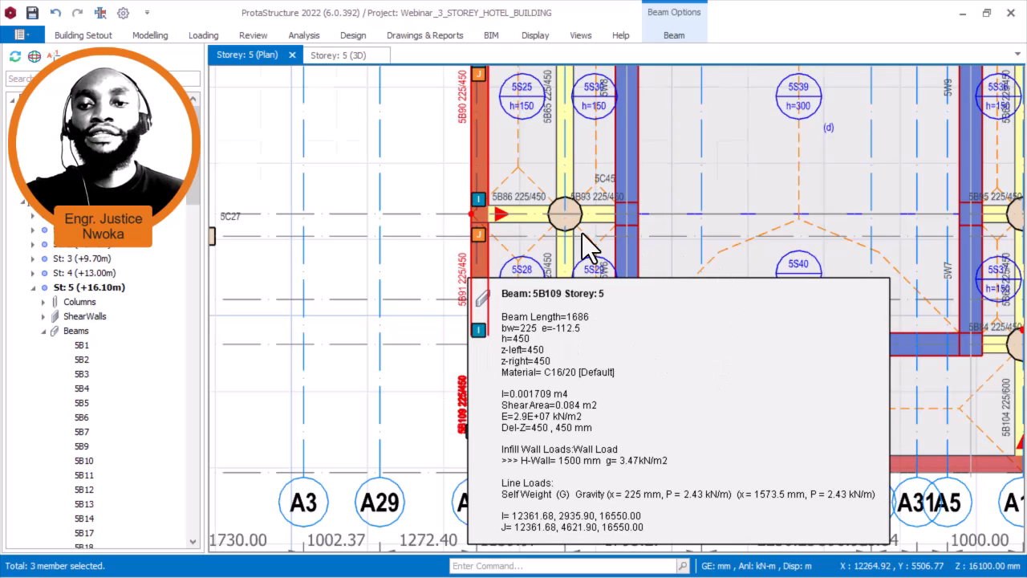
- Add the three beams along the pool deck's front edge, between axes A30 and A32, to the selection
{"action": "middle_click_drag", "start_coordinate": [701, 278], "coordinate": [459, 227]}
{"action": "left_click", "coordinate": [375, 409], "text": "ctrl"}
{"action": "middle_click_drag", "start_coordinate": [495, 416], "coordinate": [531, 345]}
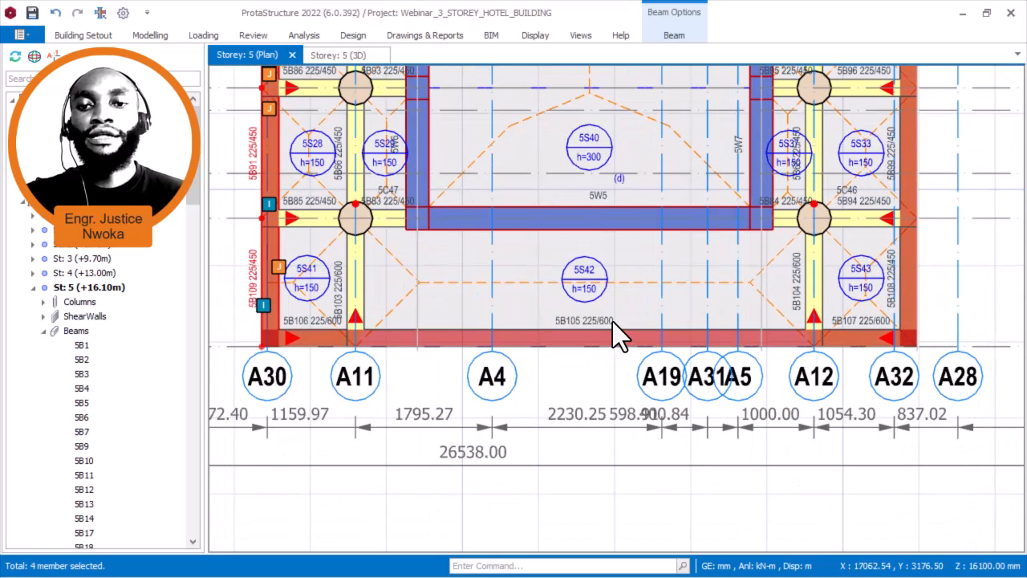
{"action": "left_click", "coordinate": [306, 322], "text": "ctrl"}
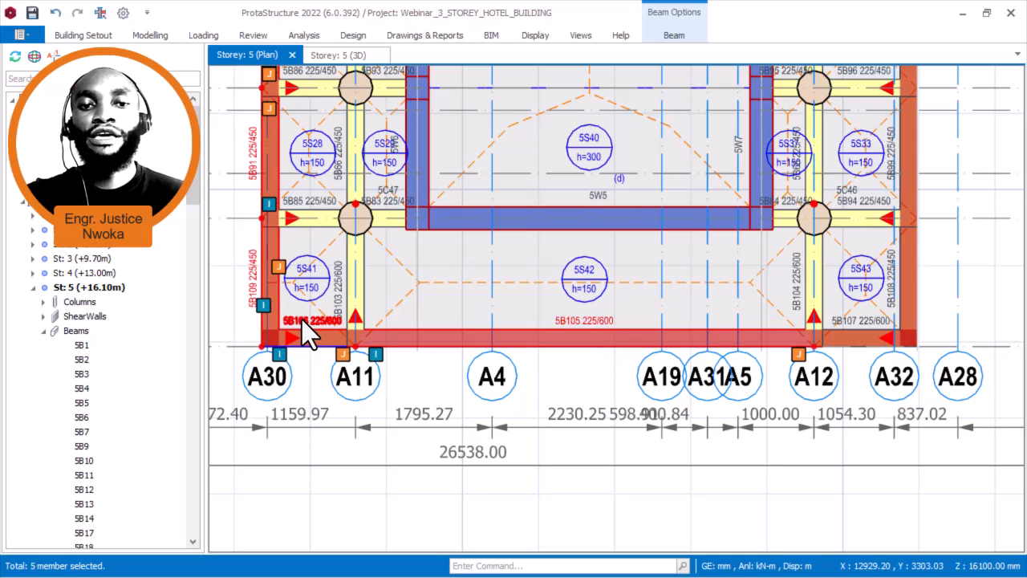
{"action": "left_click", "coordinate": [872, 322], "text": "ctrl"}
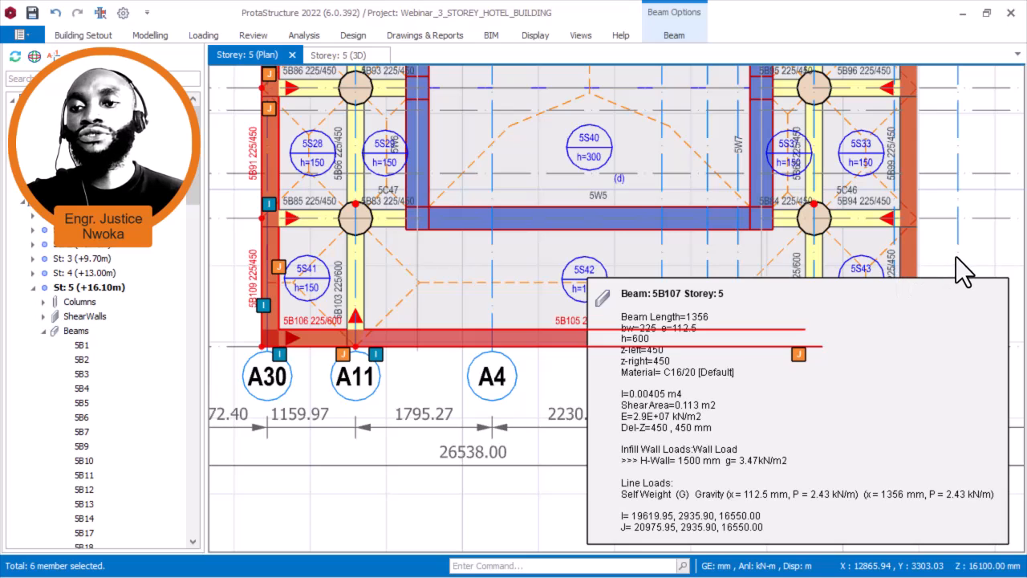
- Add the four beams along the pool deck's outer right edge, from the front corner to the rear, to the selection
{"action": "scroll", "coordinate": [959, 257], "scroll_direction": "up", "scroll_amount": 2}
{"action": "left_click", "coordinate": [893, 277], "text": "ctrl"}
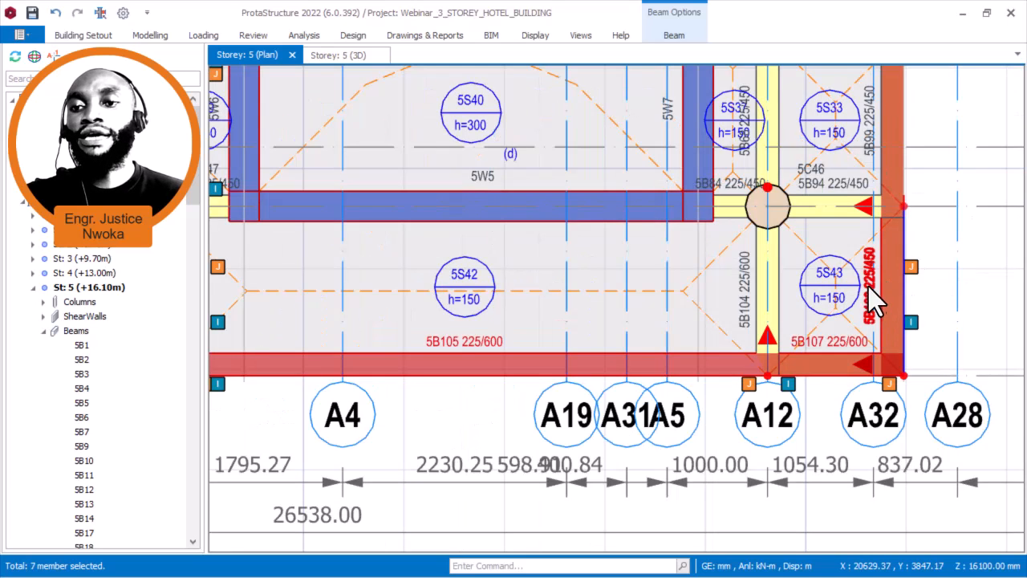
{"action": "left_click", "coordinate": [914, 281], "text": "ctrl"}
{"action": "scroll", "coordinate": [915, 282], "scroll_direction": "down", "scroll_amount": 2}
{"action": "middle_click_drag", "start_coordinate": [909, 318], "coordinate": [754, 525]}
{"action": "scroll", "coordinate": [752, 410], "scroll_direction": "up", "scroll_amount": 2}
{"action": "mouse_move", "coordinate": [721, 371]}
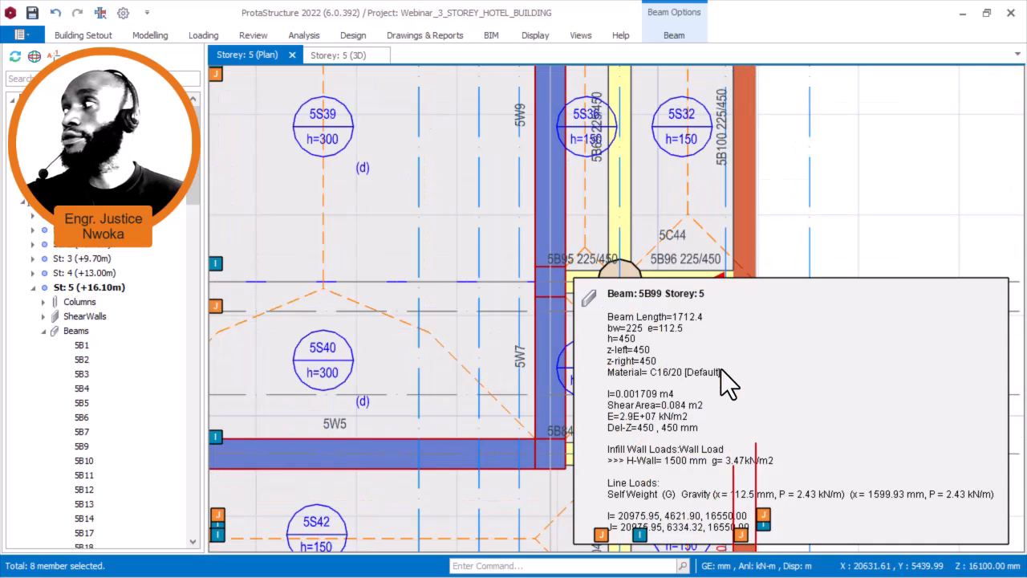
{"action": "left_click", "coordinate": [722, 159], "text": "ctrl"}
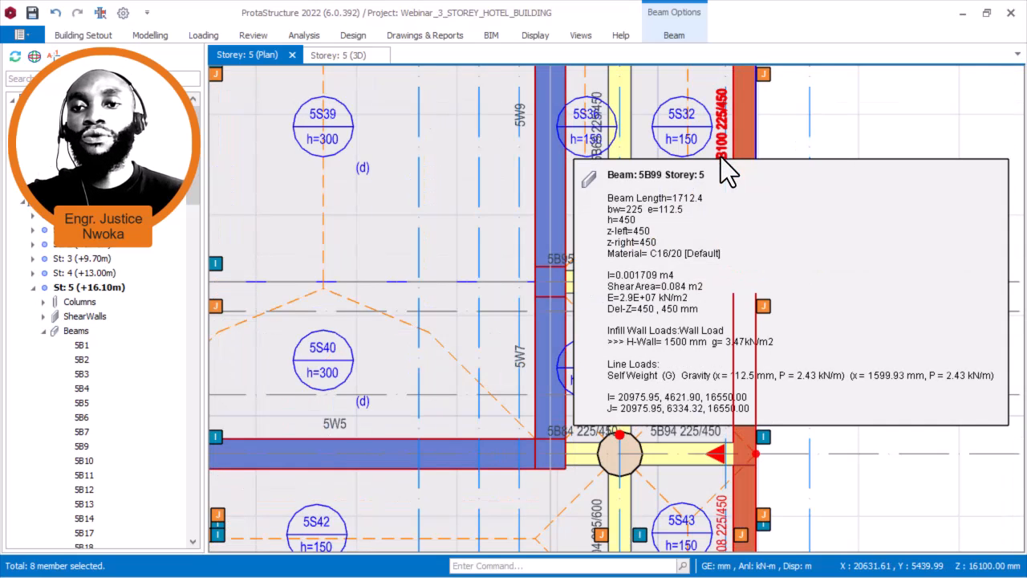
{"action": "scroll", "coordinate": [714, 382], "scroll_direction": "down", "scroll_amount": 2}
{"action": "left_click", "coordinate": [722, 334], "text": "ctrl"}
{"action": "middle_click_drag", "start_coordinate": [743, 267], "coordinate": [727, 466]}
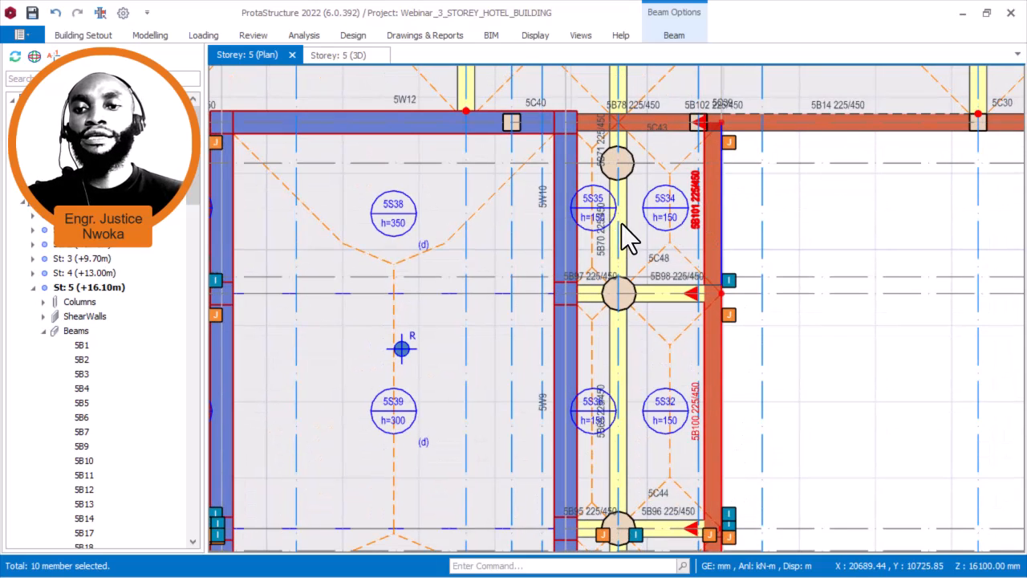
- Delete the loads from all selected pool deck perimeter beams and clear the selection
{"action": "scroll", "coordinate": [839, 265], "scroll_direction": "down", "scroll_amount": 2}
{"action": "left_click", "coordinate": [732, 281]}
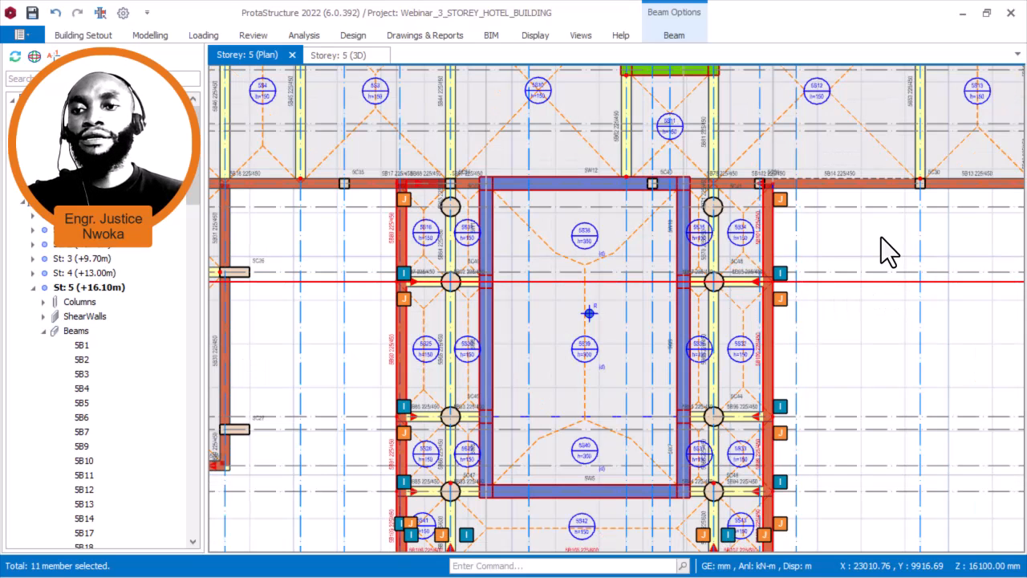
{"action": "right_click", "coordinate": [875, 228]}
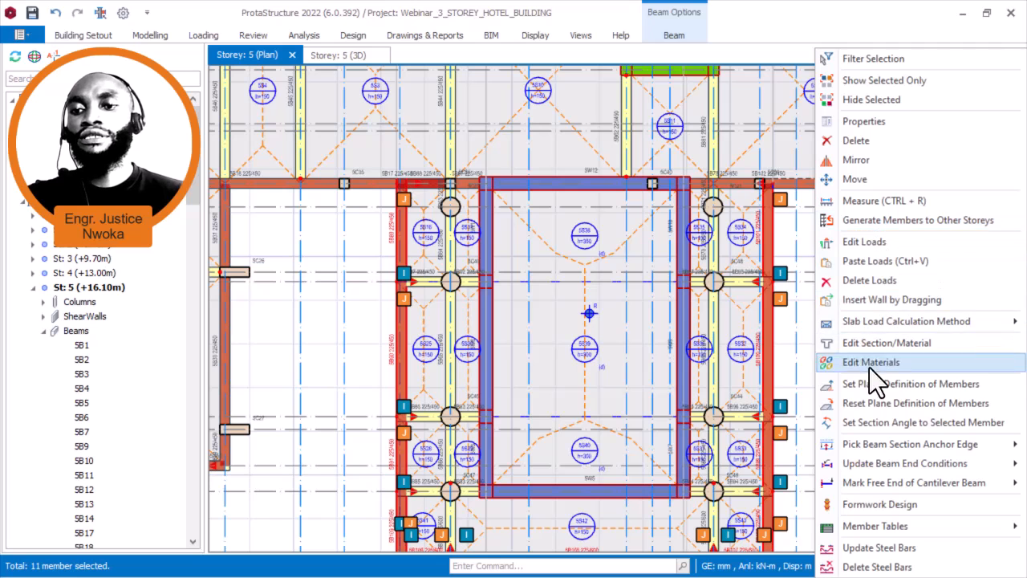
{"action": "left_click", "coordinate": [884, 285]}
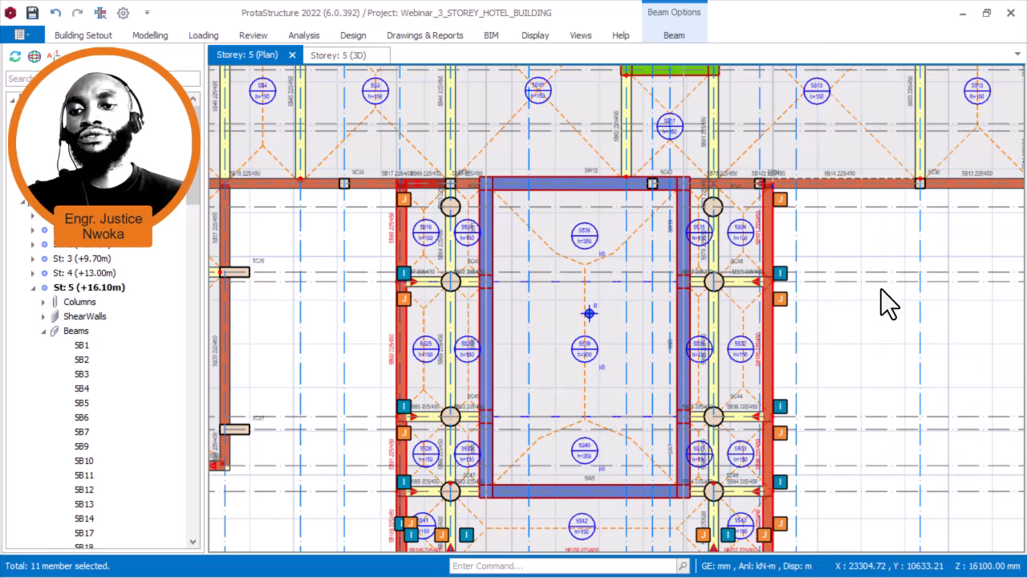
{"action": "left_click", "coordinate": [624, 413]}
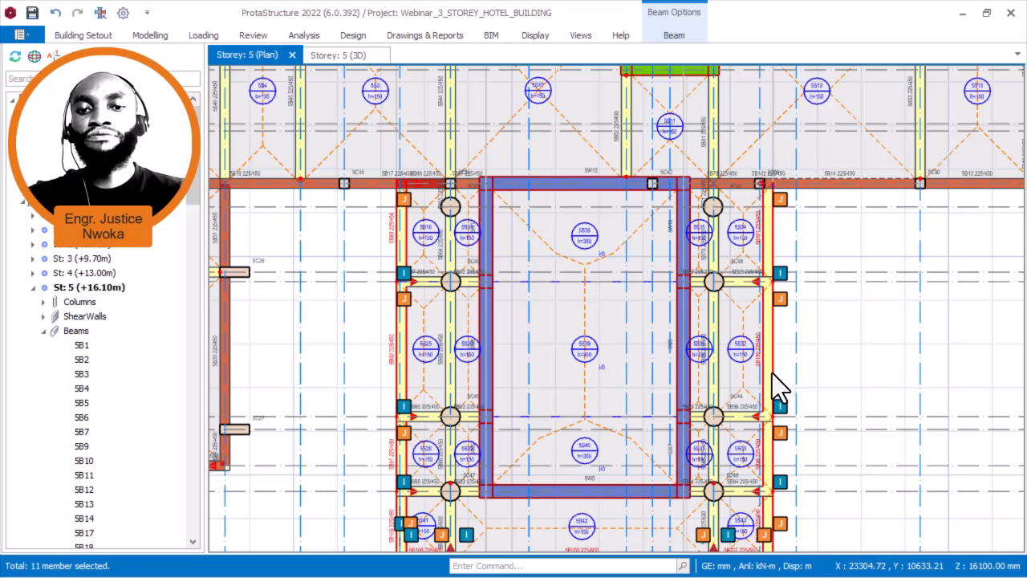
{"action": "middle_click_drag", "start_coordinate": [571, 211], "coordinate": [559, 119]}
{"action": "key", "text": "Escape"}
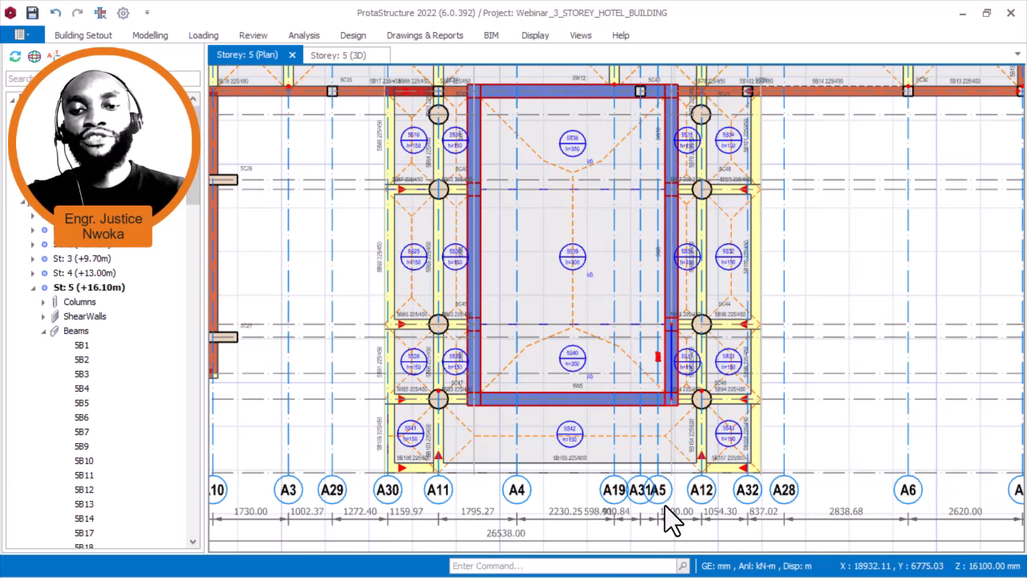
- Examine the pool deck's railing and planter edge in the rendering C.jpg in Photos, and return to the ProtaStructure plan
{"action": "key", "text": "super"}
{"action": "left_click", "coordinate": [708, 559]}
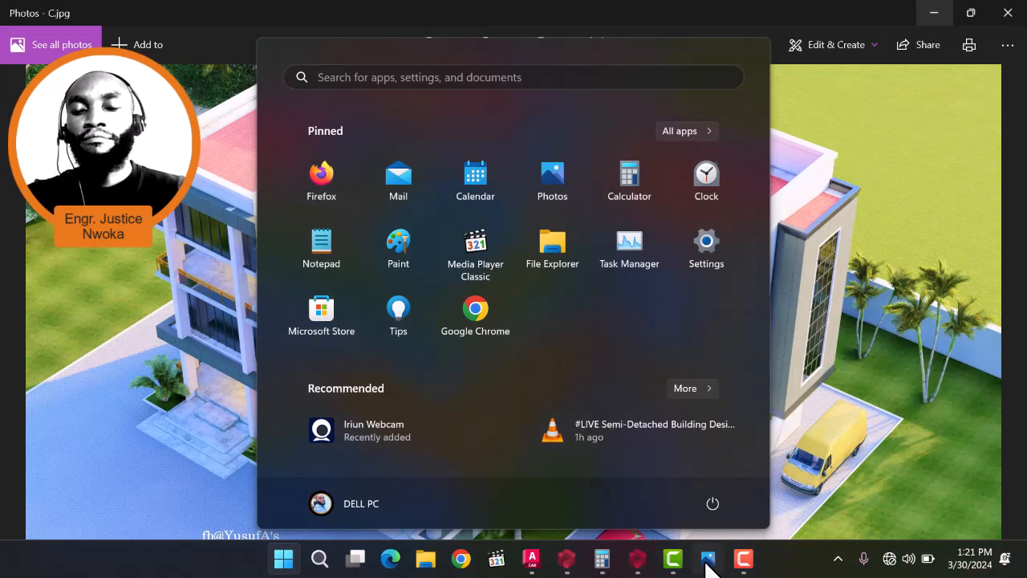
{"action": "left_click", "coordinate": [777, 215]}
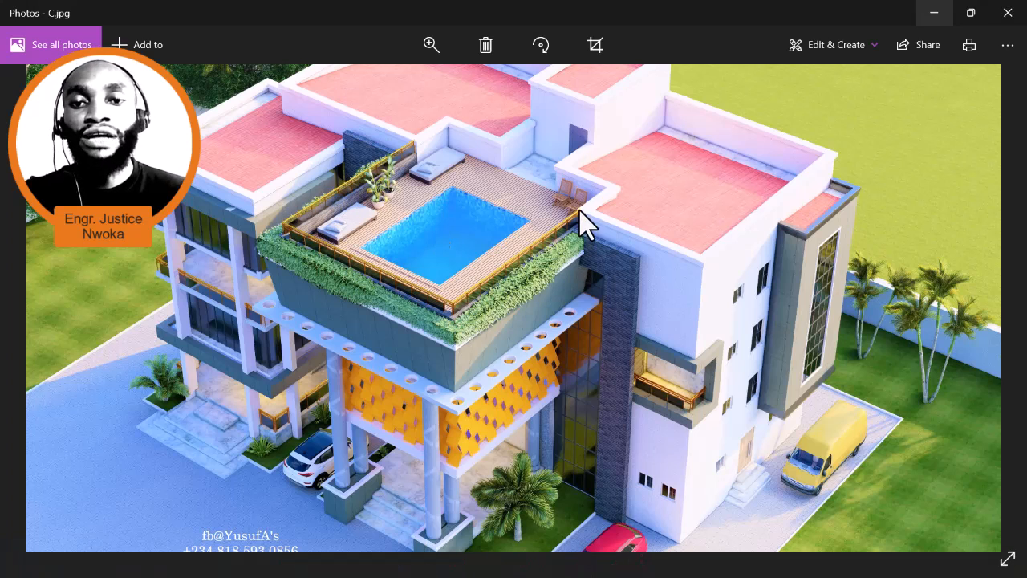
{"action": "scroll", "coordinate": [579, 212], "scroll_direction": "down", "scroll_amount": 2}
{"action": "scroll", "coordinate": [501, 253], "scroll_direction": "up", "scroll_amount": 3}
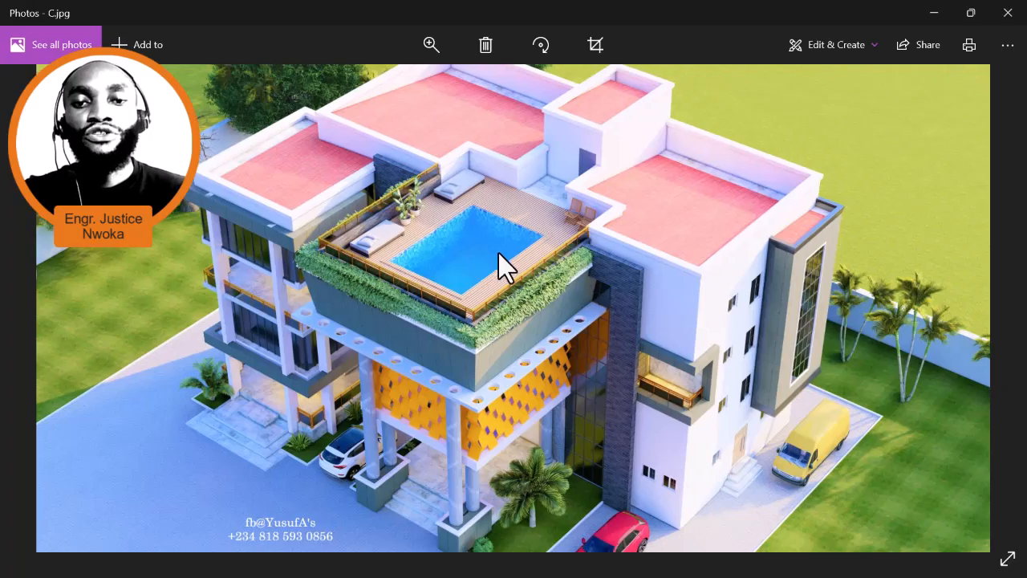
{"action": "scroll", "coordinate": [422, 268], "scroll_direction": "up", "scroll_amount": 4}
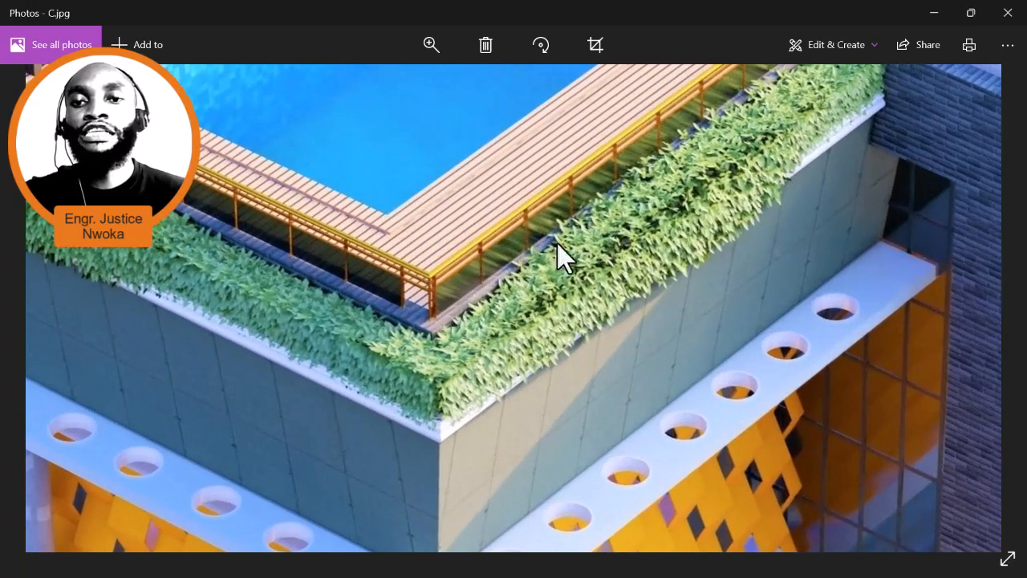
{"action": "scroll", "coordinate": [543, 250], "scroll_direction": "down", "scroll_amount": 4}
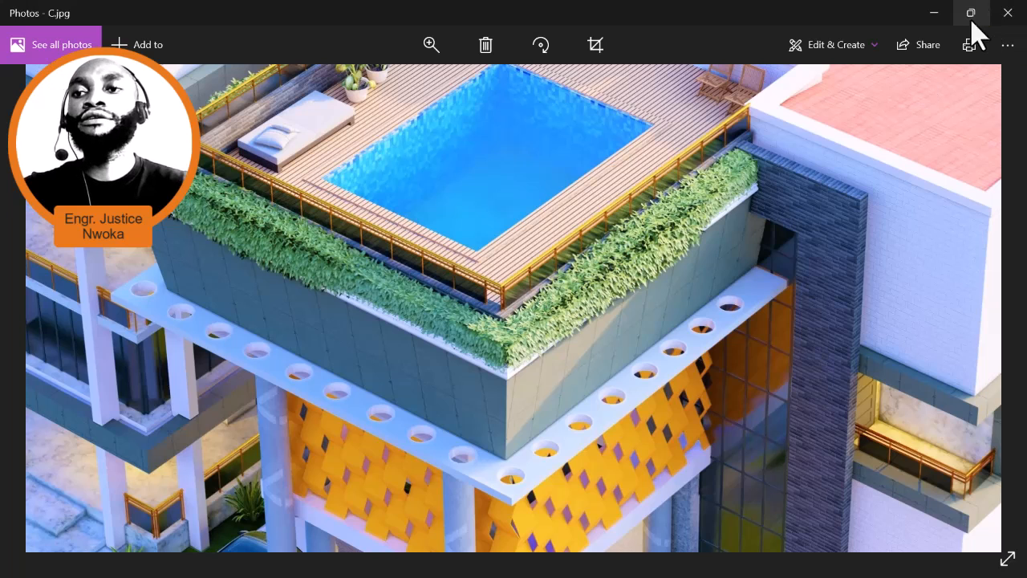
{"action": "left_click", "coordinate": [936, 13]}
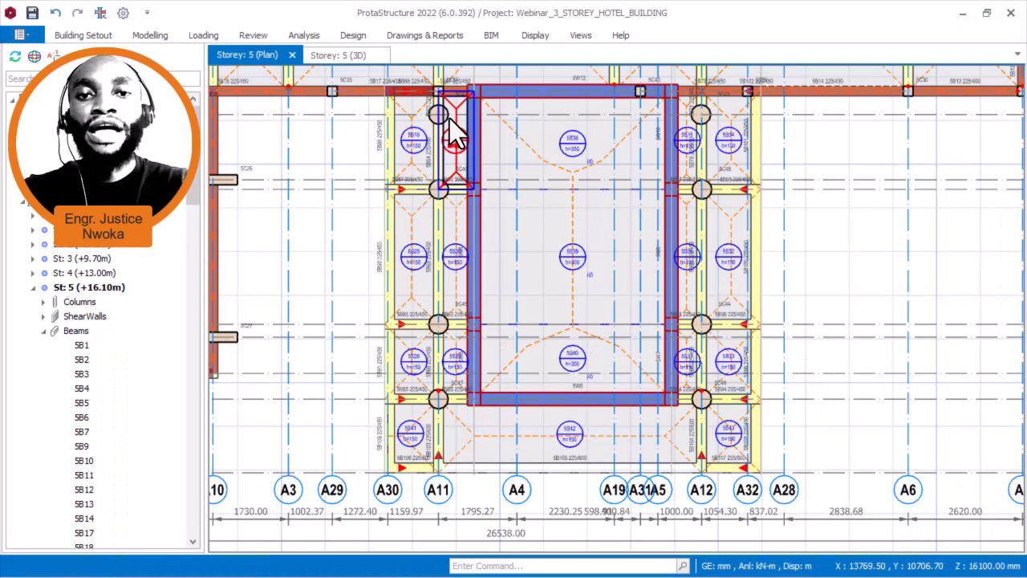
- Start a line-type slab load for the pool deck and set its G-load magnitudes to 2.5 kN/m at start and end
{"action": "left_click", "coordinate": [447, 257]}
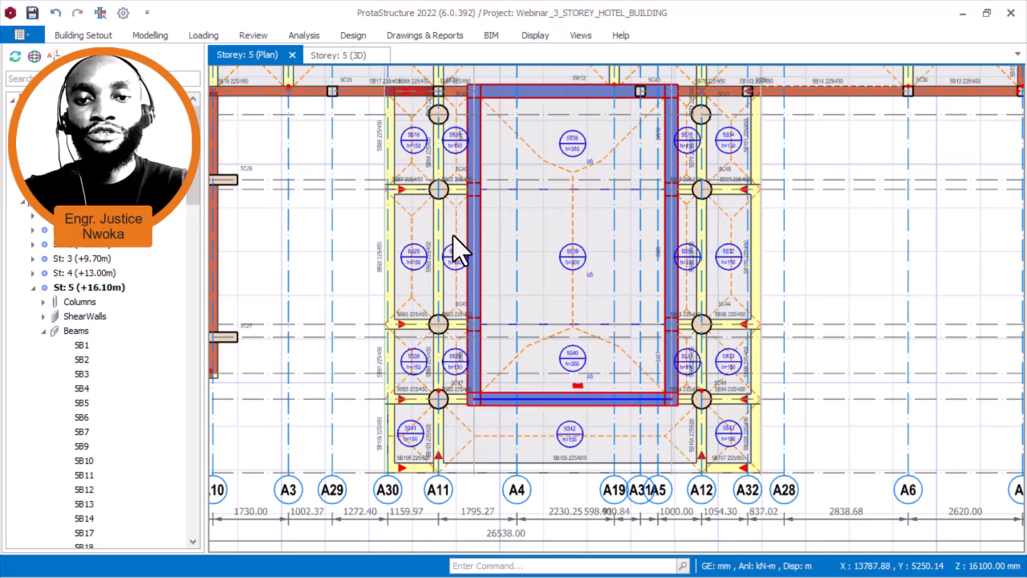
{"action": "scroll", "coordinate": [446, 191], "scroll_direction": "up", "scroll_amount": 3}
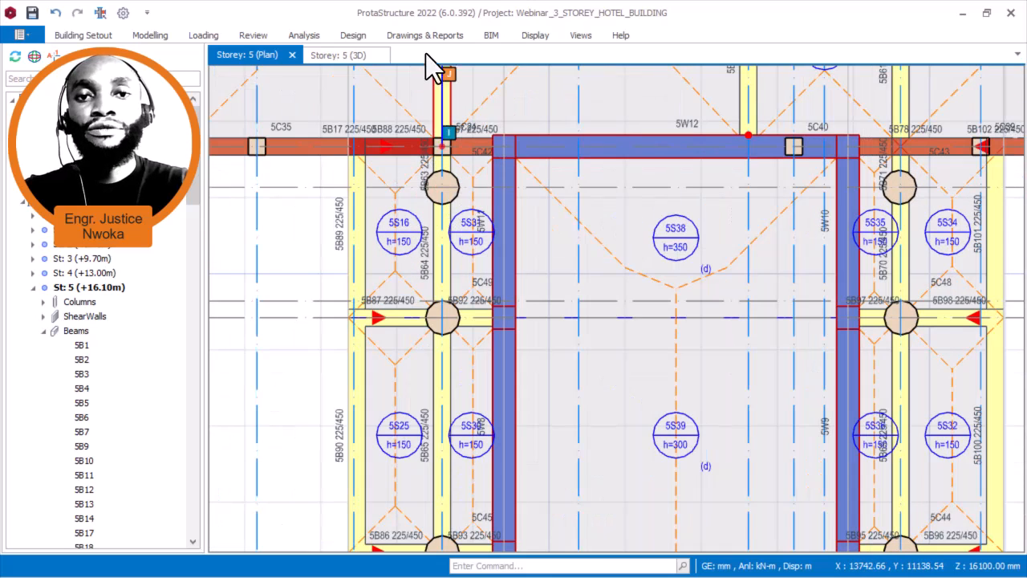
{"action": "key", "text": "alt+Tab"}
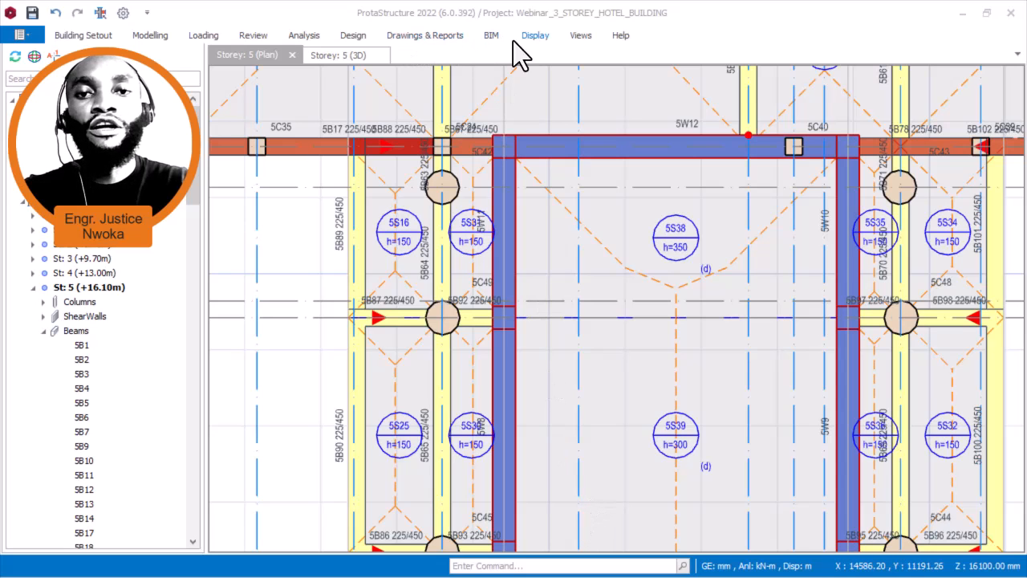
{"action": "left_click", "coordinate": [203, 37]}
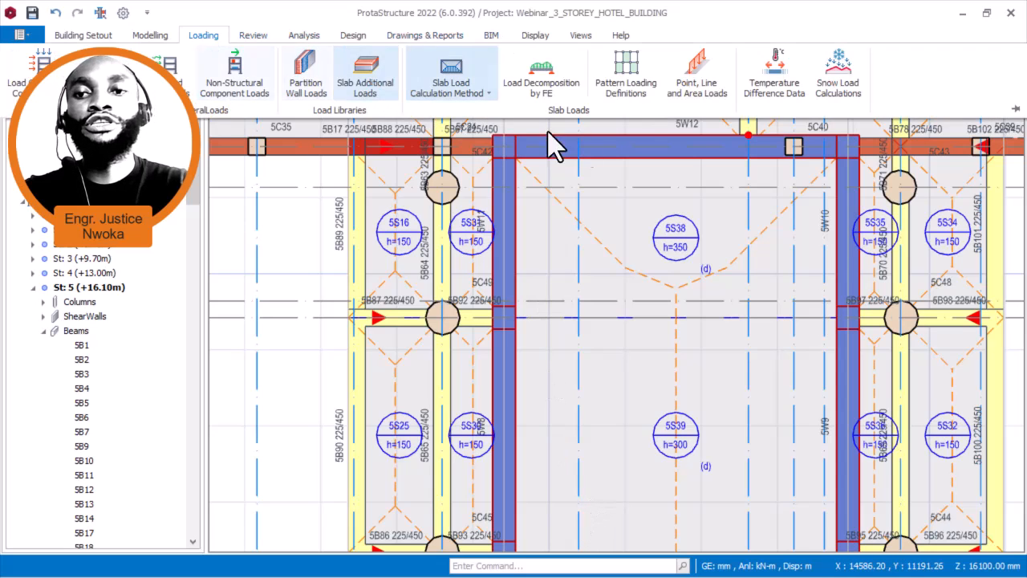
{"action": "left_click", "coordinate": [699, 74]}
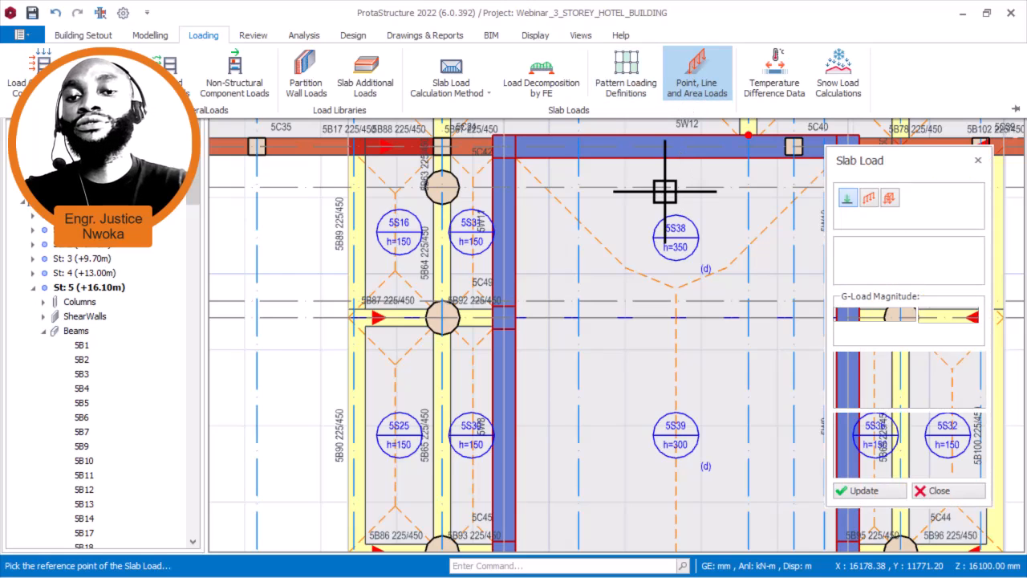
{"action": "left_click", "coordinate": [870, 198]}
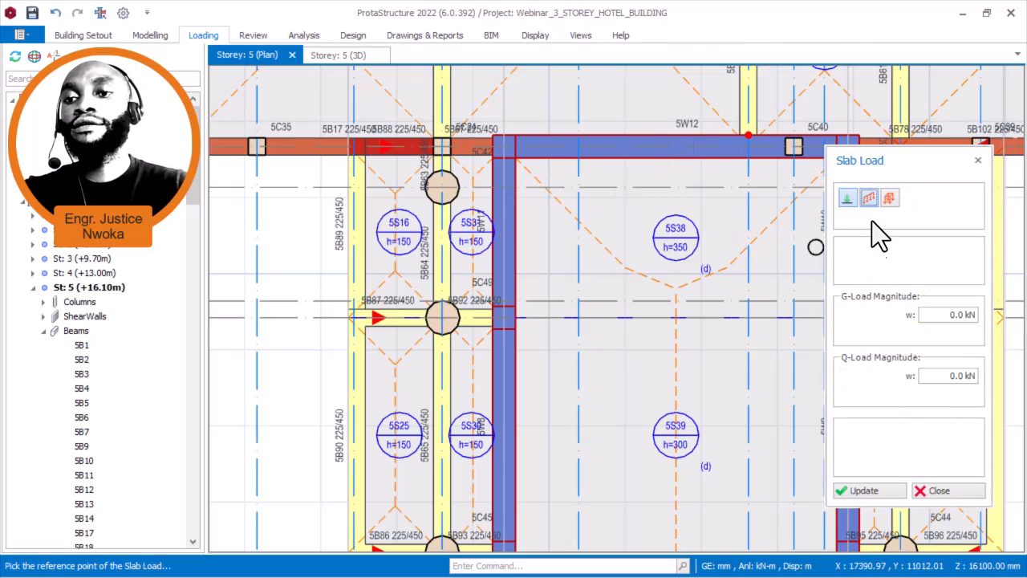
{"action": "left_click", "coordinate": [938, 313]}
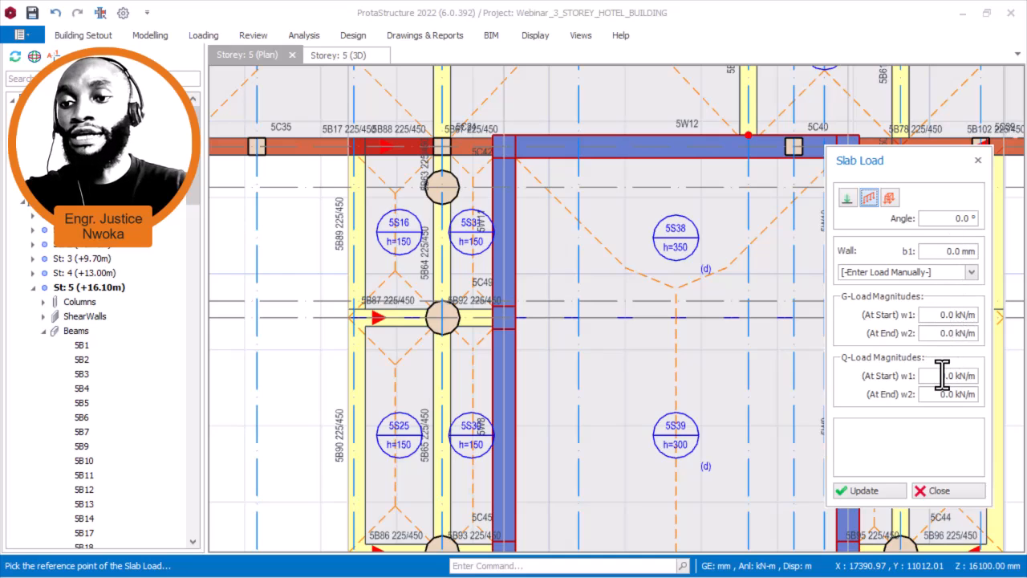
{"action": "left_click_drag", "start_coordinate": [936, 314], "coordinate": [986, 316]}
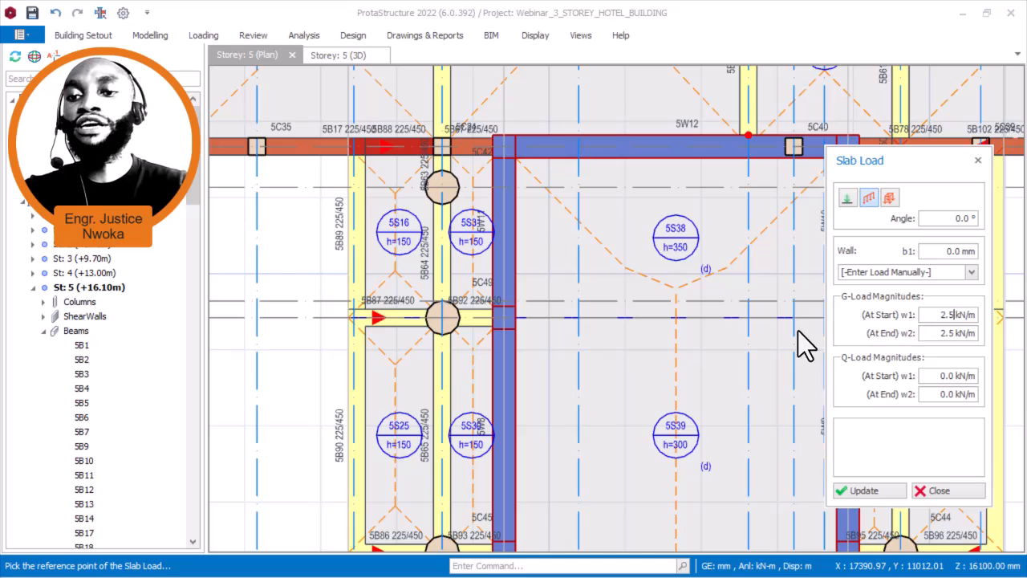
- Try to place the slab line load in one run along axis A11, from column 5C24 to the pool deck's front edge
{"action": "scroll", "coordinate": [445, 148], "scroll_direction": "up", "scroll_amount": 5}
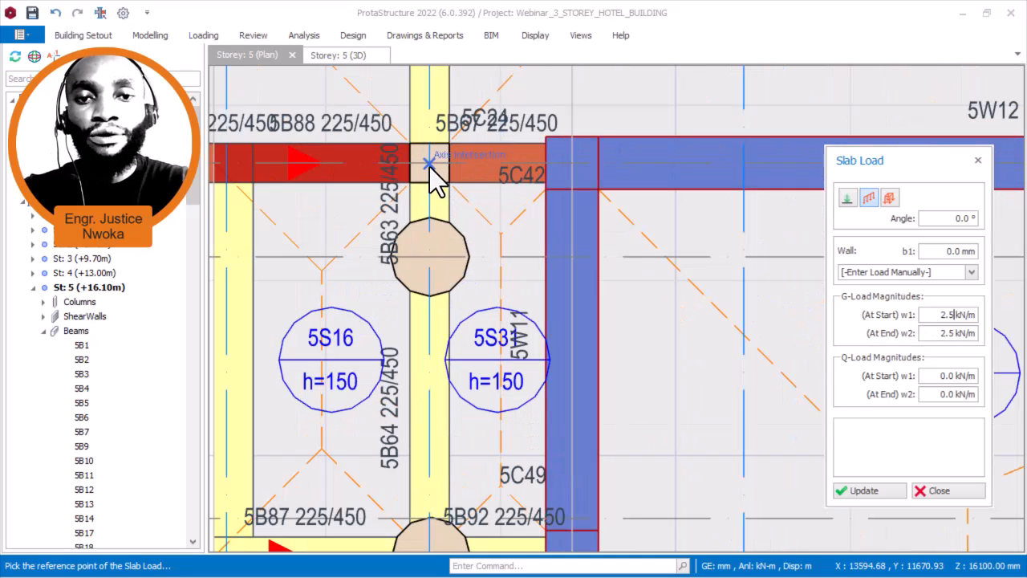
{"action": "left_click", "coordinate": [429, 165]}
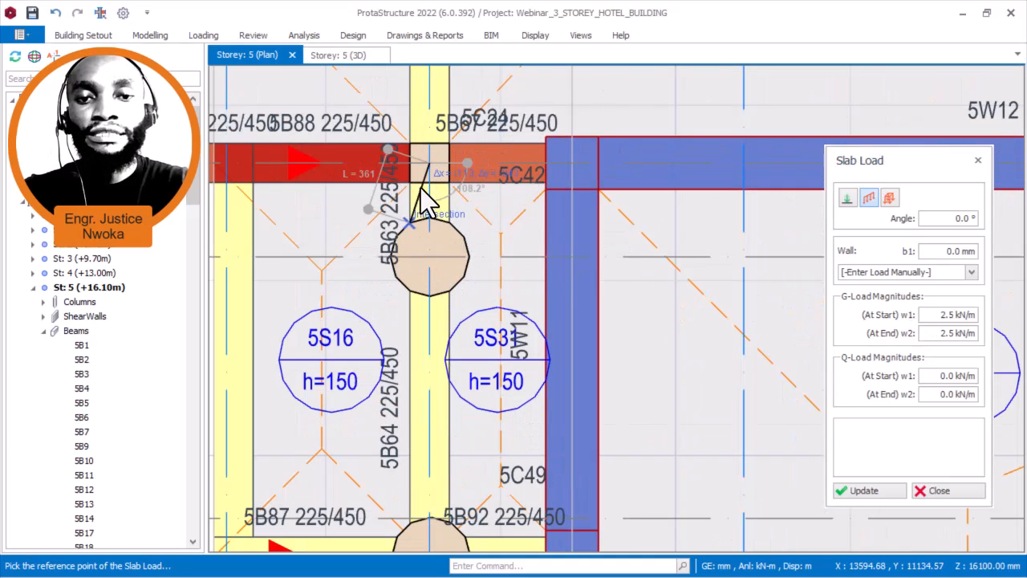
{"action": "scroll", "coordinate": [429, 197], "scroll_direction": "down", "scroll_amount": 4}
{"action": "scroll", "coordinate": [434, 309], "scroll_direction": "up", "scroll_amount": 3}
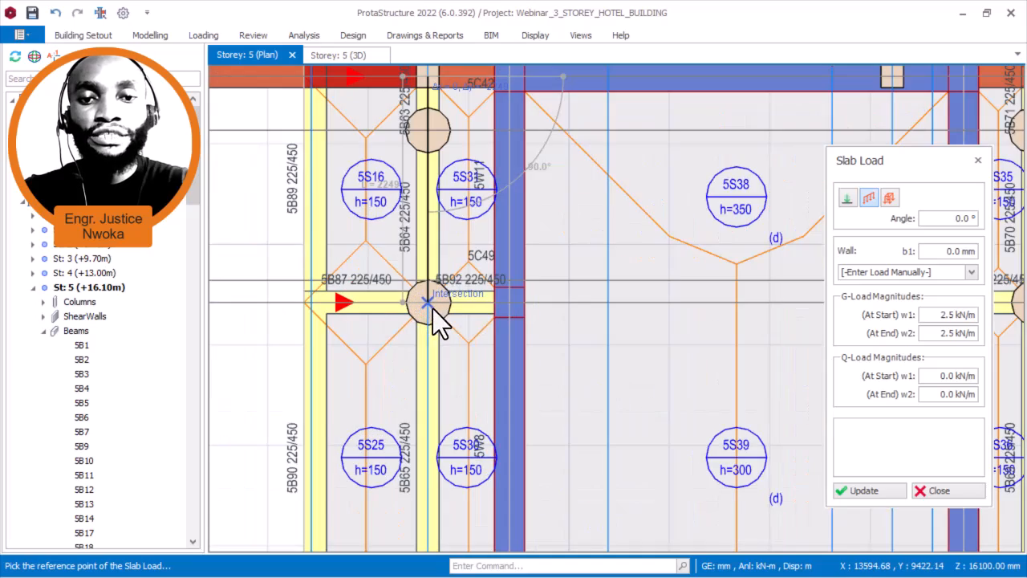
{"action": "scroll", "coordinate": [446, 195], "scroll_direction": "down", "scroll_amount": 4}
{"action": "middle_click_drag", "start_coordinate": [449, 393], "coordinate": [444, 287]}
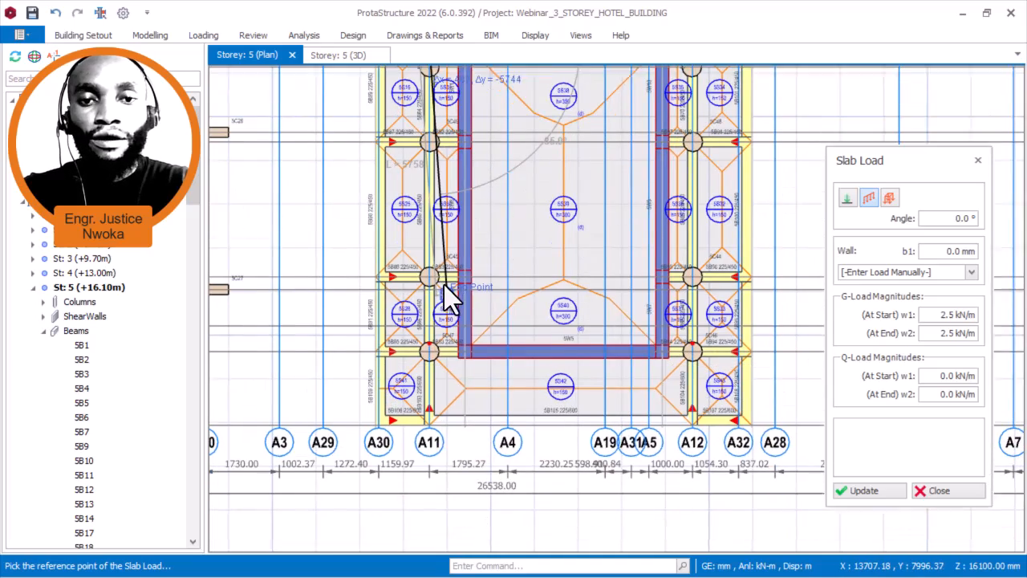
{"action": "scroll", "coordinate": [438, 402], "scroll_direction": "up", "scroll_amount": 3}
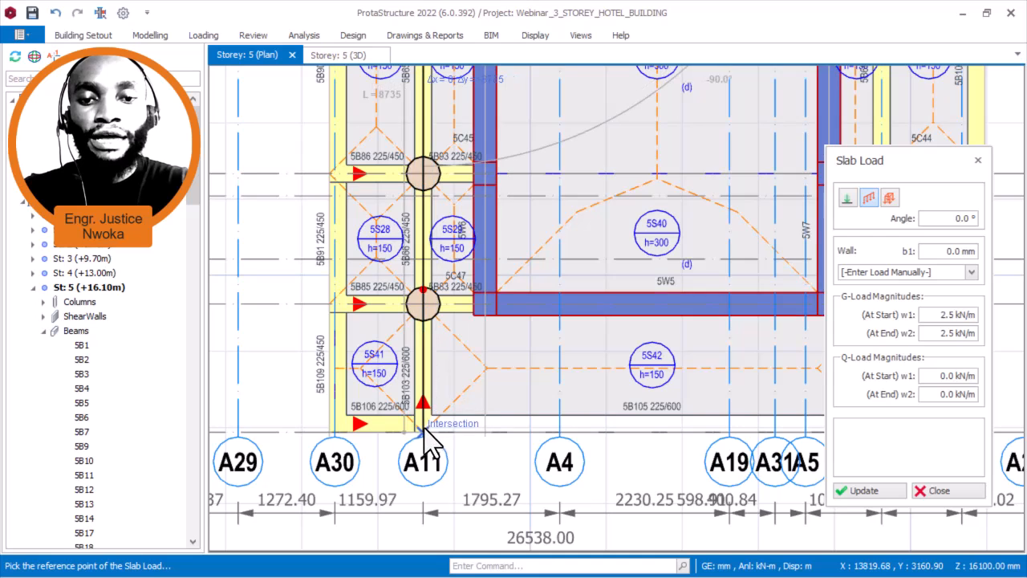
{"action": "scroll", "coordinate": [424, 433], "scroll_direction": "up", "scroll_amount": 3}
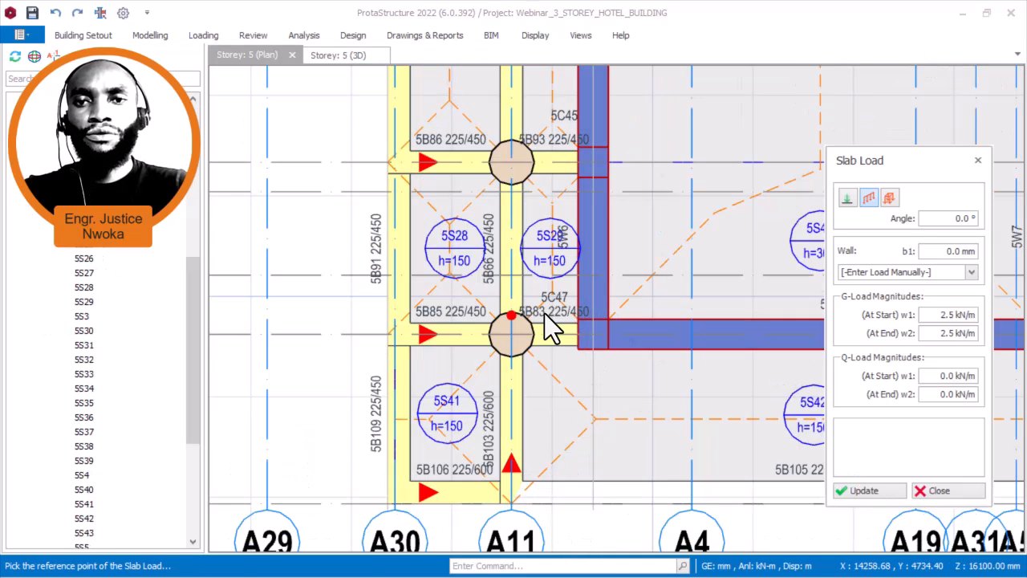
- Place 2.5 kN/m slab line loads along beams 5B63 and 5B64, from column 5C24 to the round column at beam 5B87
{"action": "scroll", "coordinate": [552, 309], "scroll_direction": "down", "scroll_amount": 5}
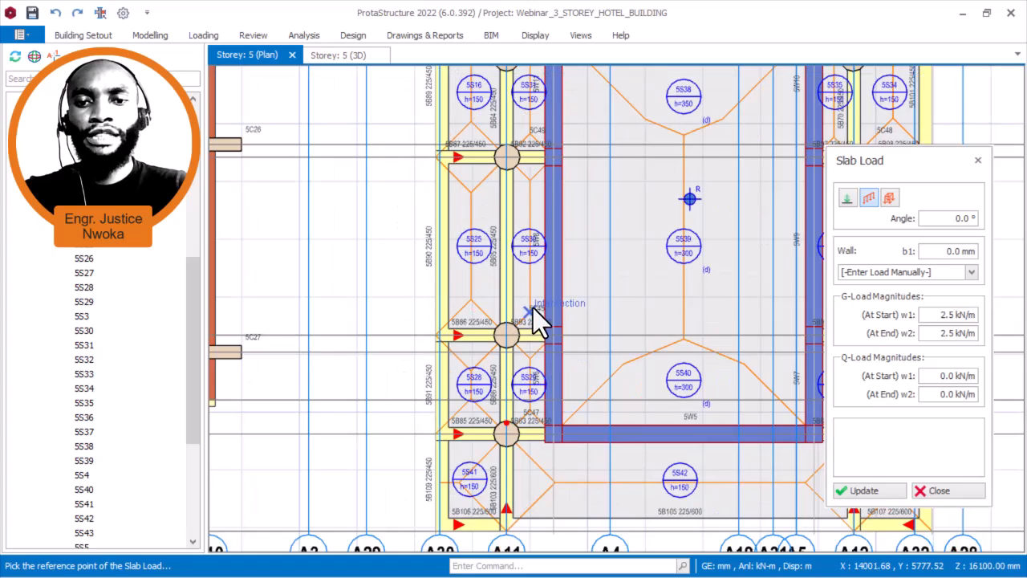
{"action": "scroll", "coordinate": [514, 241], "scroll_direction": "up", "scroll_amount": 5}
{"action": "scroll", "coordinate": [499, 209], "scroll_direction": "up", "scroll_amount": 2}
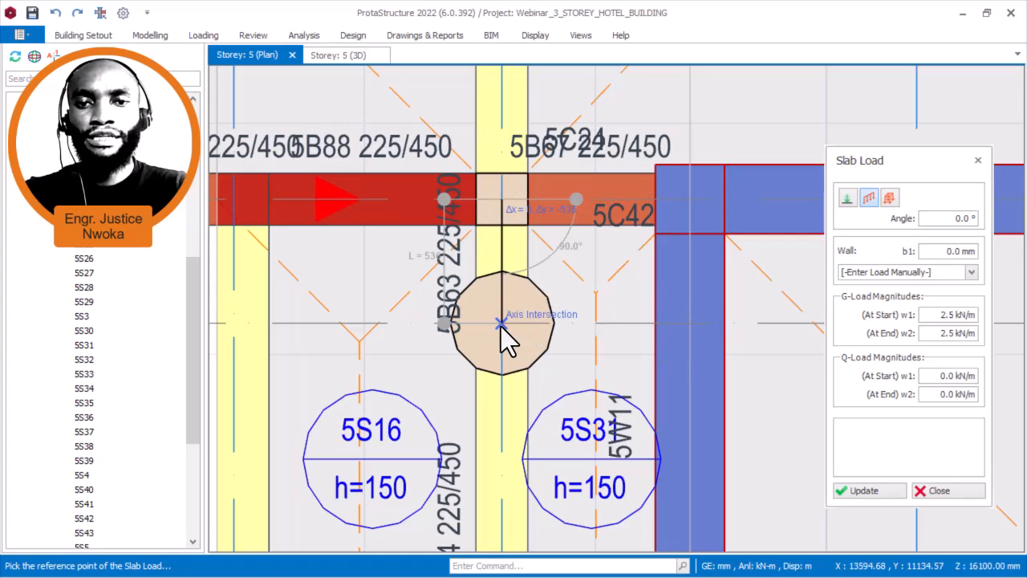
{"action": "left_click", "coordinate": [522, 286]}
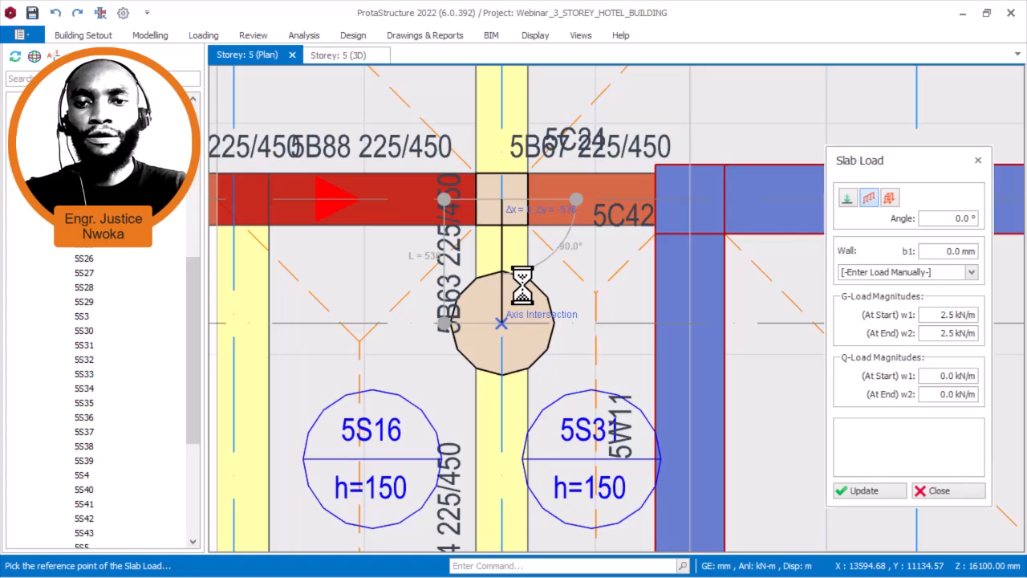
{"action": "scroll", "coordinate": [510, 276], "scroll_direction": "down", "scroll_amount": 3}
{"action": "scroll", "coordinate": [524, 257], "scroll_direction": "down", "scroll_amount": 1}
{"action": "scroll", "coordinate": [538, 297], "scroll_direction": "down", "scroll_amount": 1}
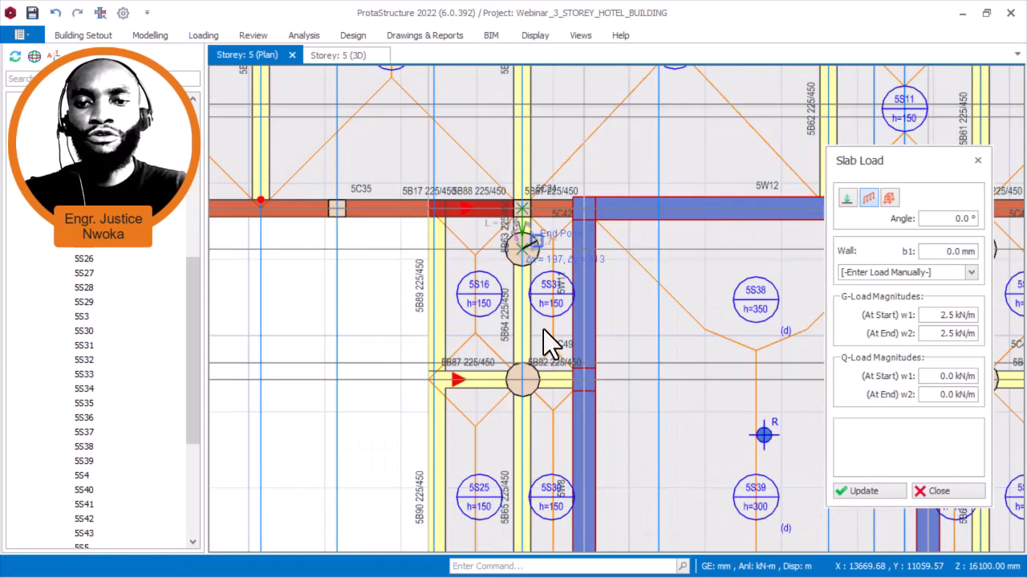
{"action": "scroll", "coordinate": [528, 371], "scroll_direction": "up", "scroll_amount": 2}
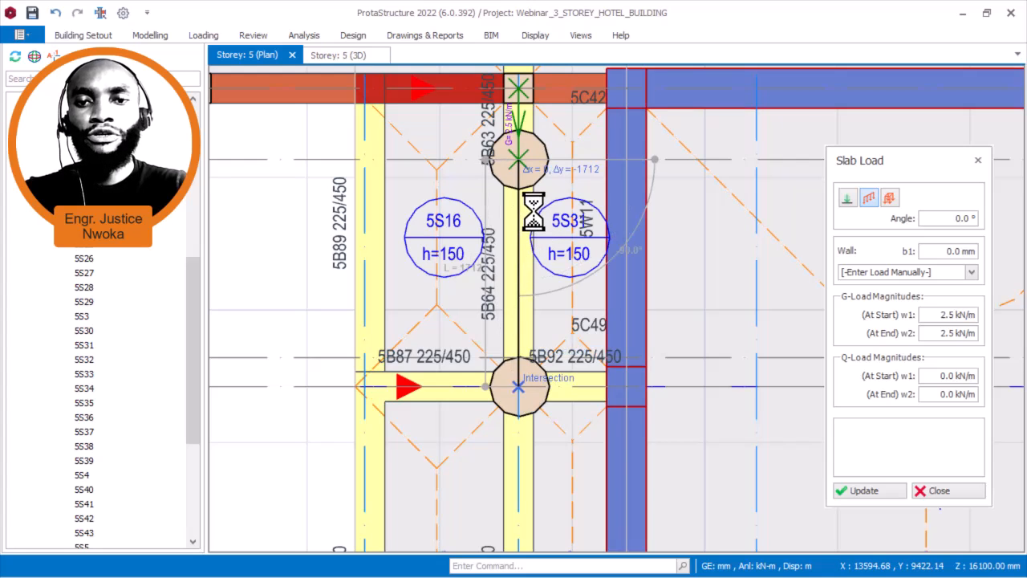
{"action": "scroll", "coordinate": [541, 223], "scroll_direction": "down", "scroll_amount": 2}
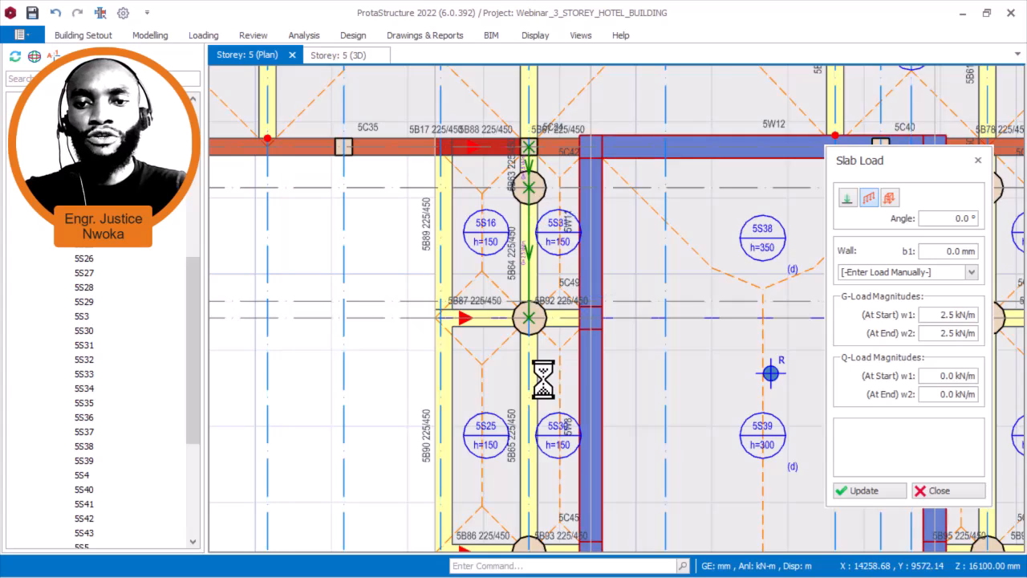
- Continue the 2.5 kN/m line load along beam 5B65 to the round column between beams 5B86 and 5B93
{"action": "scroll", "coordinate": [548, 382], "scroll_direction": "up", "scroll_amount": 1}
{"action": "scroll", "coordinate": [533, 280], "scroll_direction": "down", "scroll_amount": 3}
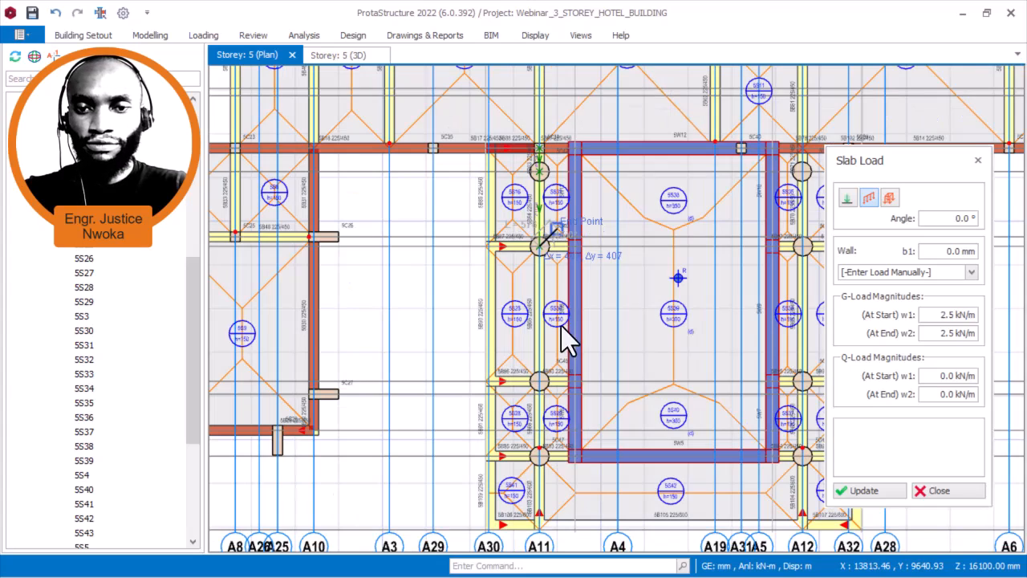
{"action": "scroll", "coordinate": [541, 382], "scroll_direction": "up", "scroll_amount": 3}
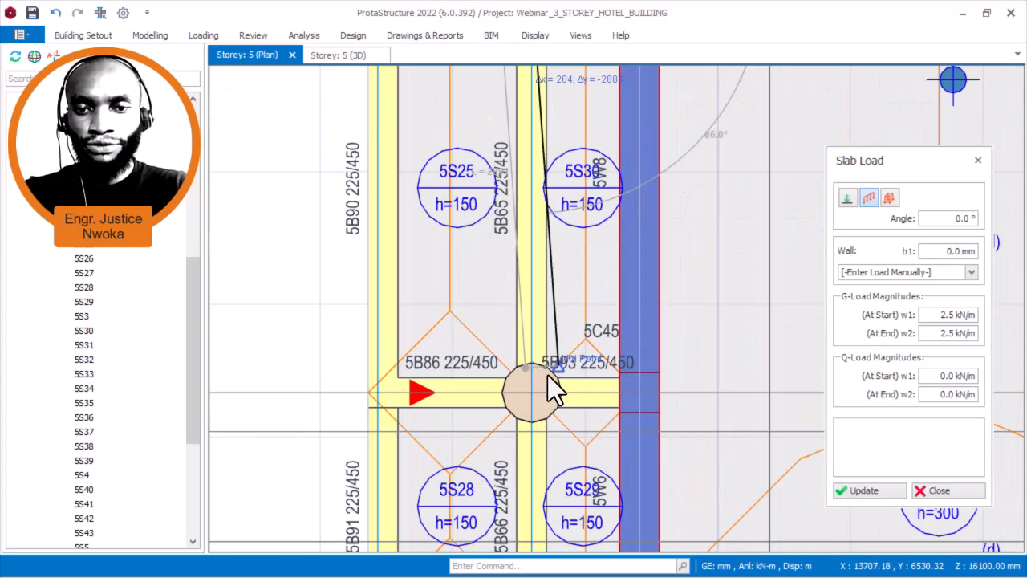
{"action": "left_click", "coordinate": [507, 383]}
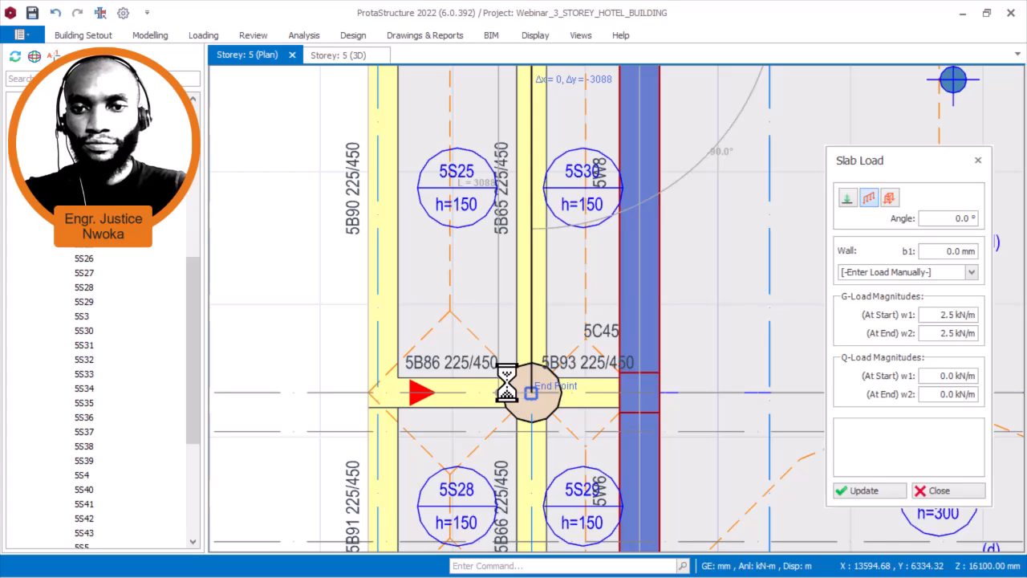
{"action": "scroll", "coordinate": [539, 328], "scroll_direction": "down", "scroll_amount": 2}
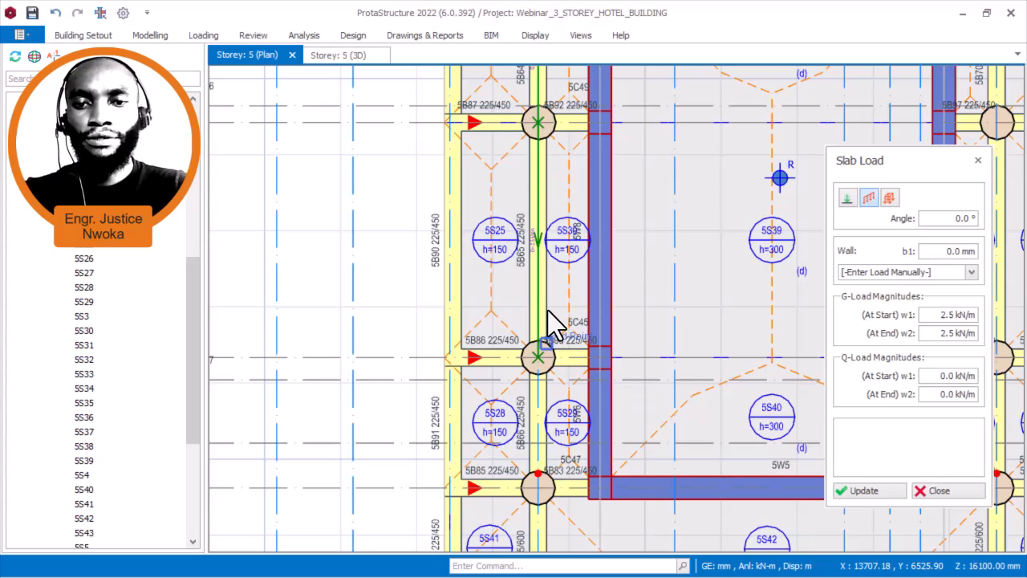
- Add the 2.5 kN/m line load along beam 5B66, ending at the round column between beams 5B85 and 5B83
{"action": "scroll", "coordinate": [534, 371], "scroll_direction": "up", "scroll_amount": 2}
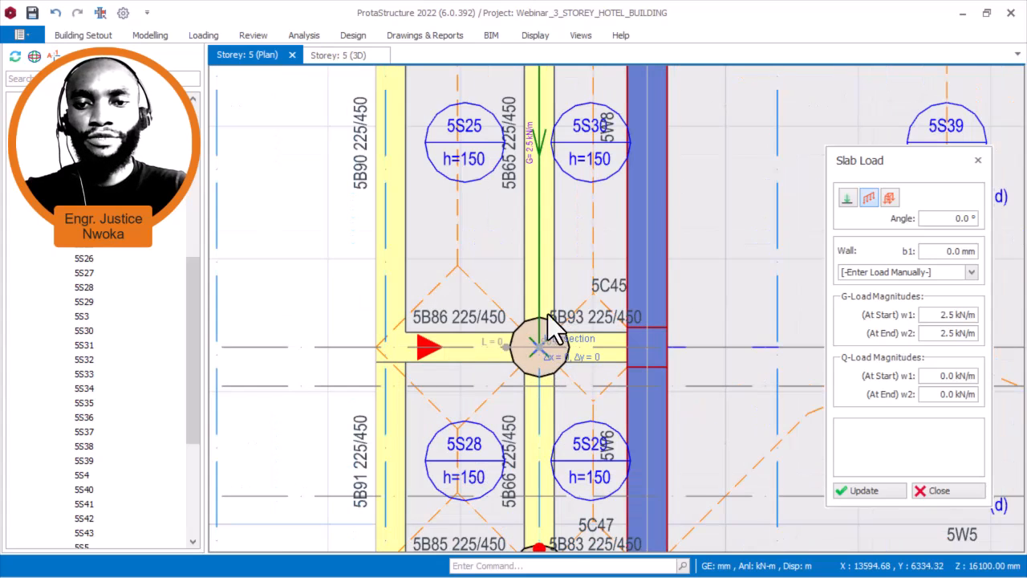
{"action": "scroll", "coordinate": [553, 321], "scroll_direction": "down", "scroll_amount": 2}
{"action": "scroll", "coordinate": [557, 394], "scroll_direction": "up", "scroll_amount": 3}
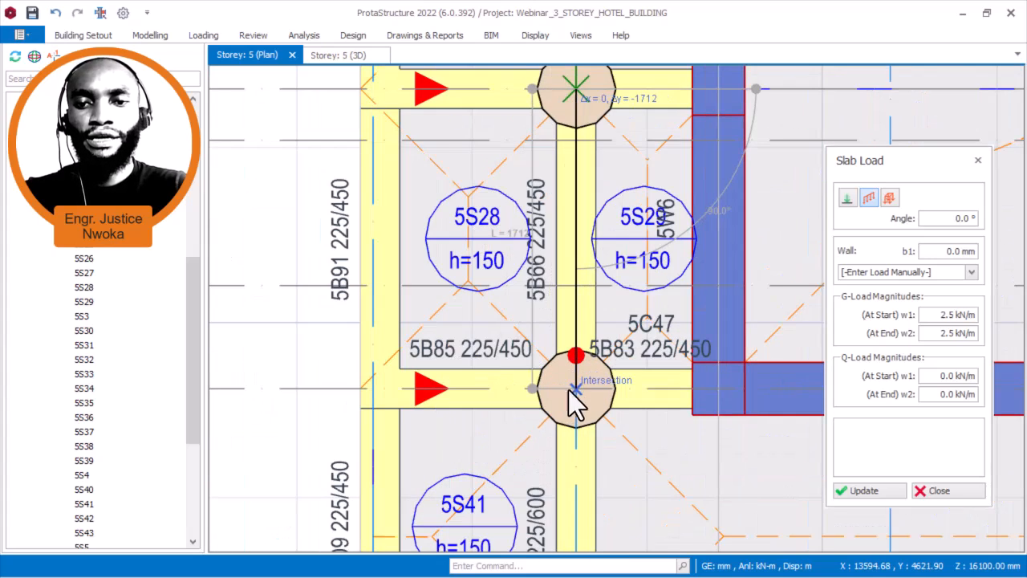
{"action": "left_click", "coordinate": [576, 390]}
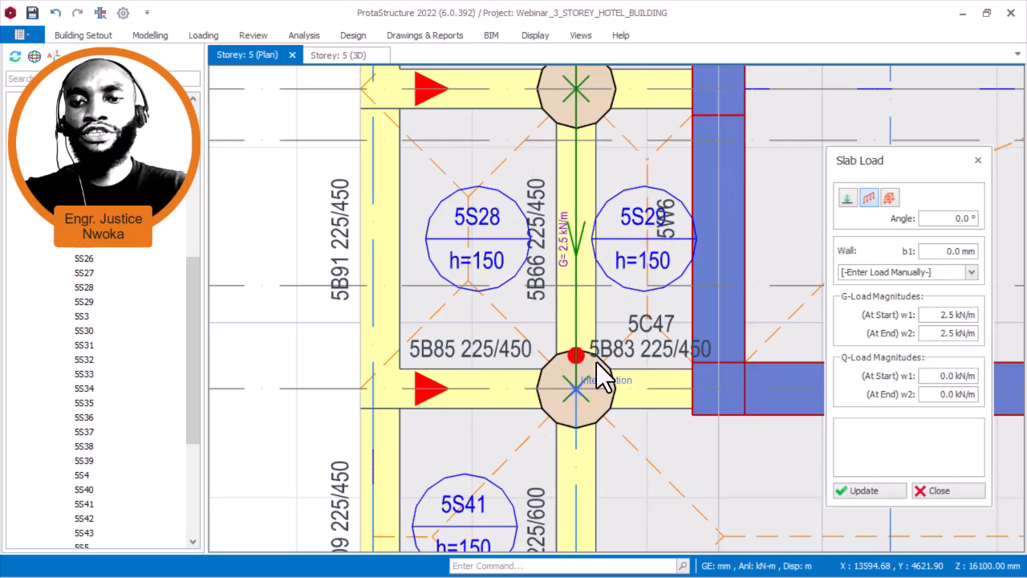
- Place the 2.5 kN/m line load along beam 5B103 down to the deck's front edge on axis A11, and end the command
{"action": "scroll", "coordinate": [587, 362], "scroll_direction": "down", "scroll_amount": 4}
{"action": "middle_click_drag", "start_coordinate": [588, 445], "coordinate": [588, 377]}
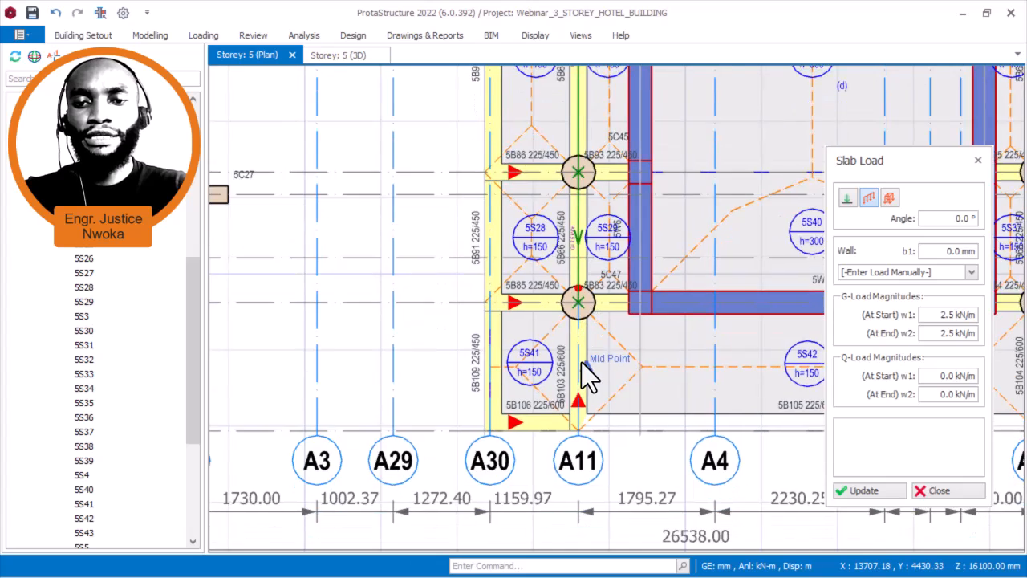
{"action": "scroll", "coordinate": [586, 362], "scroll_direction": "up", "scroll_amount": 2}
{"action": "left_click", "coordinate": [577, 284]}
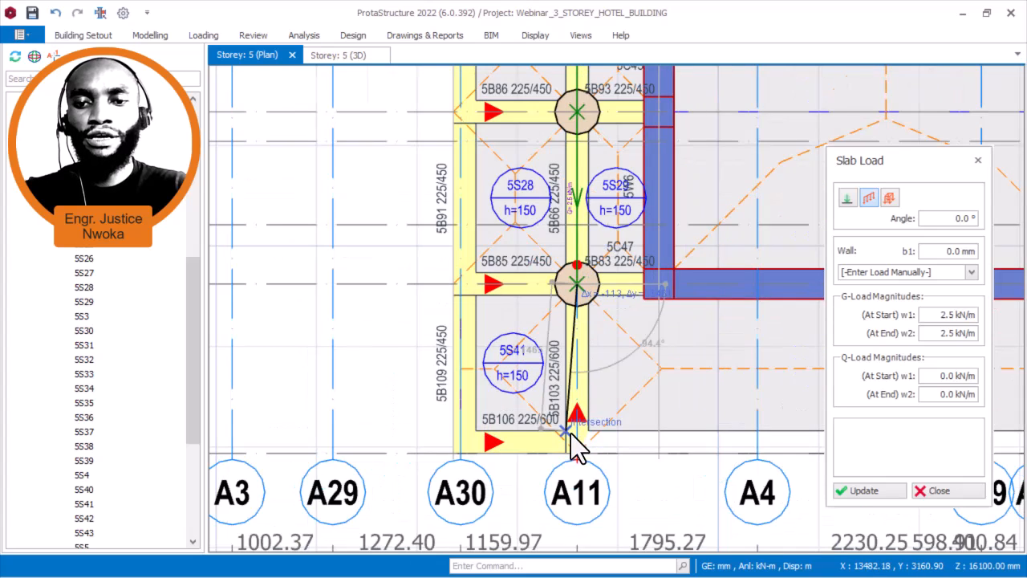
{"action": "scroll", "coordinate": [571, 432], "scroll_direction": "up", "scroll_amount": 2}
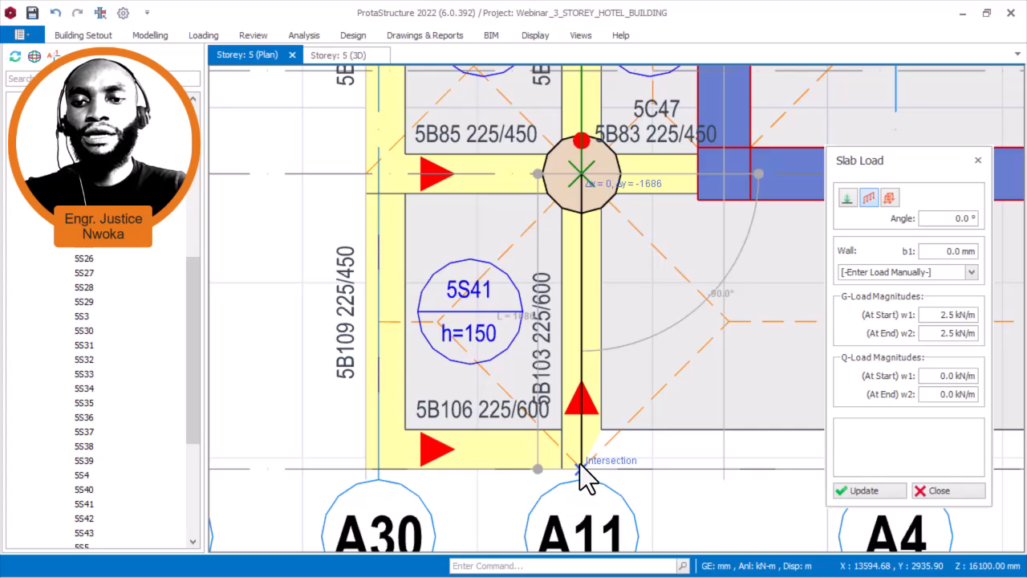
{"action": "left_click", "coordinate": [579, 467]}
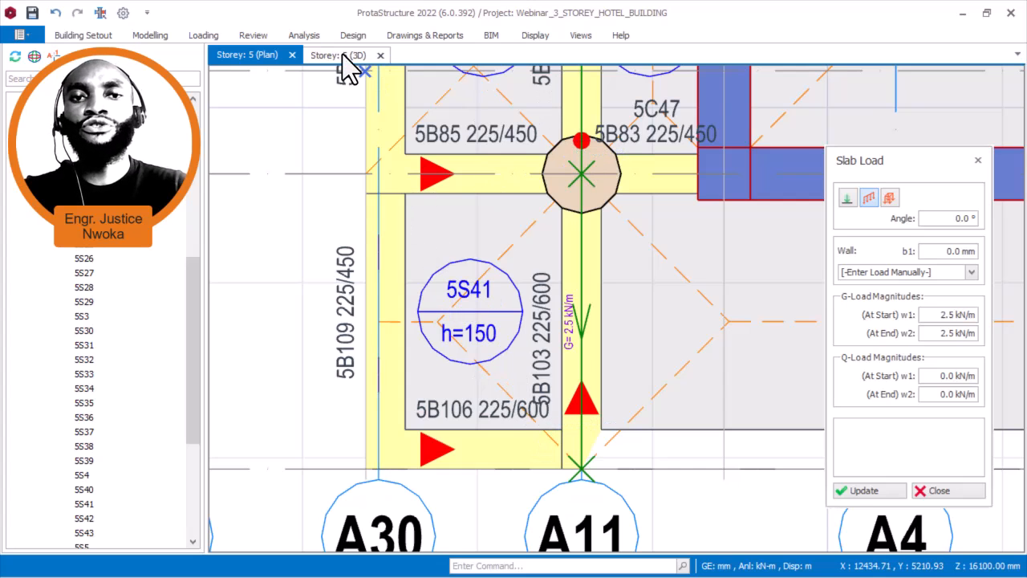
{"action": "key", "text": "Escape"}
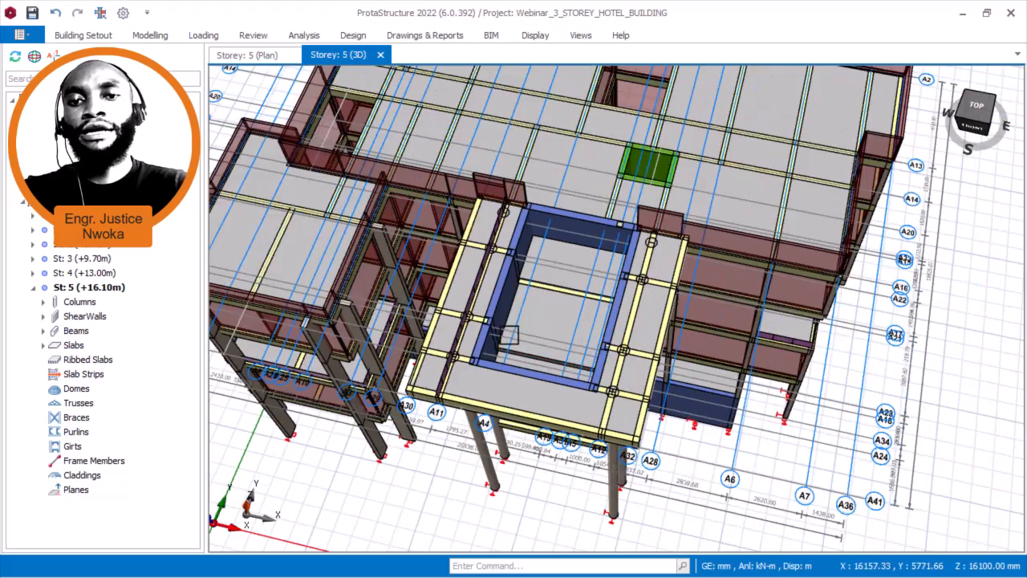
- Inspect the line loads placed along axis A11 beside the pool in the storey 5 3D view
{"action": "middle_click_drag", "start_coordinate": [507, 336], "coordinate": [488, 298]}
{"action": "scroll", "coordinate": [485, 239], "scroll_direction": "up", "scroll_amount": 3}
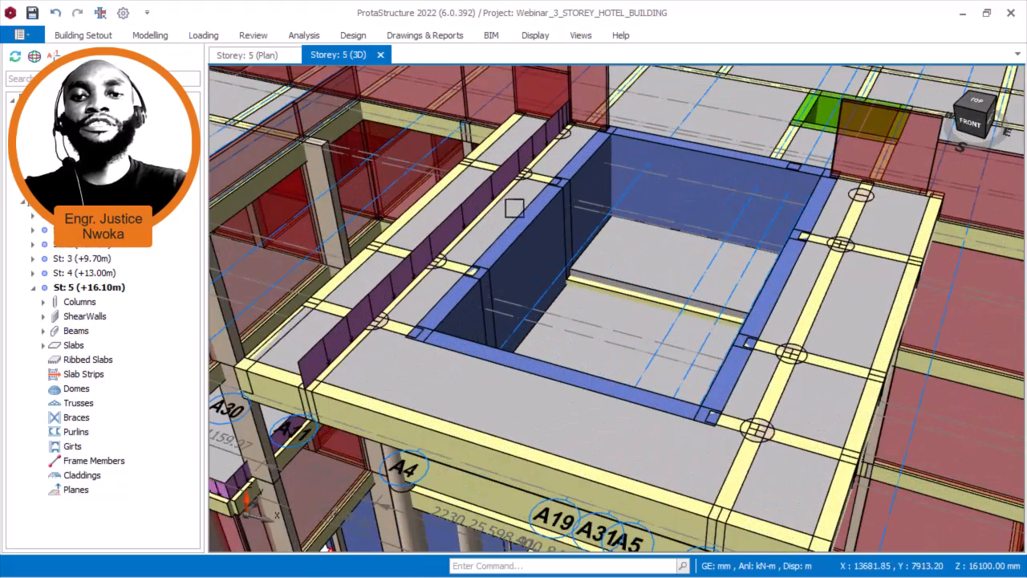
{"action": "middle_click_drag", "start_coordinate": [514, 204], "coordinate": [457, 213]}
{"action": "scroll", "coordinate": [564, 179], "scroll_direction": "up", "scroll_amount": 2}
{"action": "mouse_move", "coordinate": [564, 179]}
{"action": "middle_mouse_down"}
{"action": "mouse_move", "coordinate": [557, 195]}
{"action": "mouse_move", "coordinate": [681, 176]}
{"action": "mouse_move", "coordinate": [582, 188]}
{"action": "mouse_move", "coordinate": [602, 174]}
{"action": "mouse_move", "coordinate": [650, 177]}
{"action": "mouse_move", "coordinate": [627, 201]}
{"action": "middle_mouse_up"}
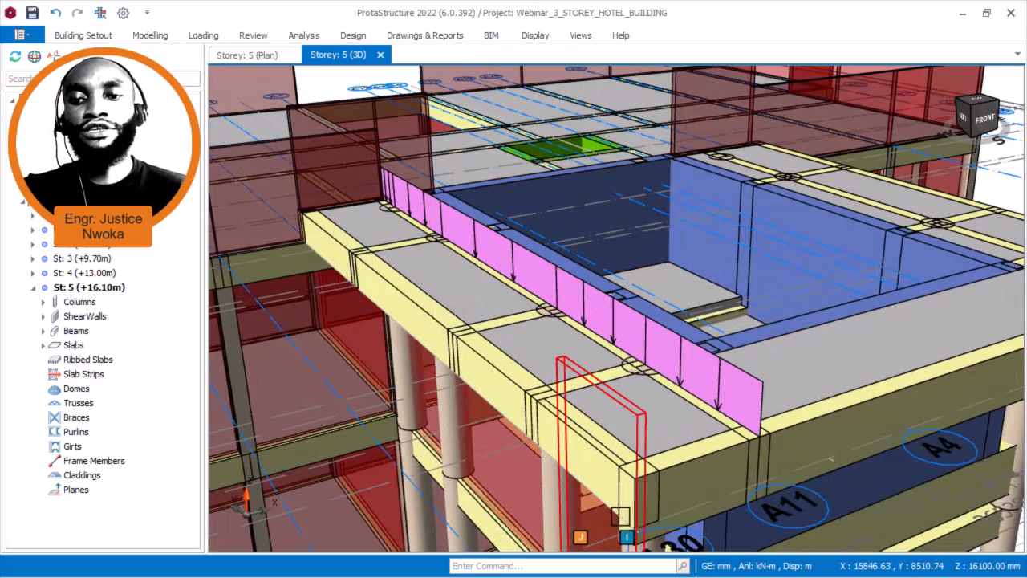
- Compare the load line with the pool deck's railing in the rendering C.jpg in Photos, and return to ProtaStructure
{"action": "key", "text": "super"}
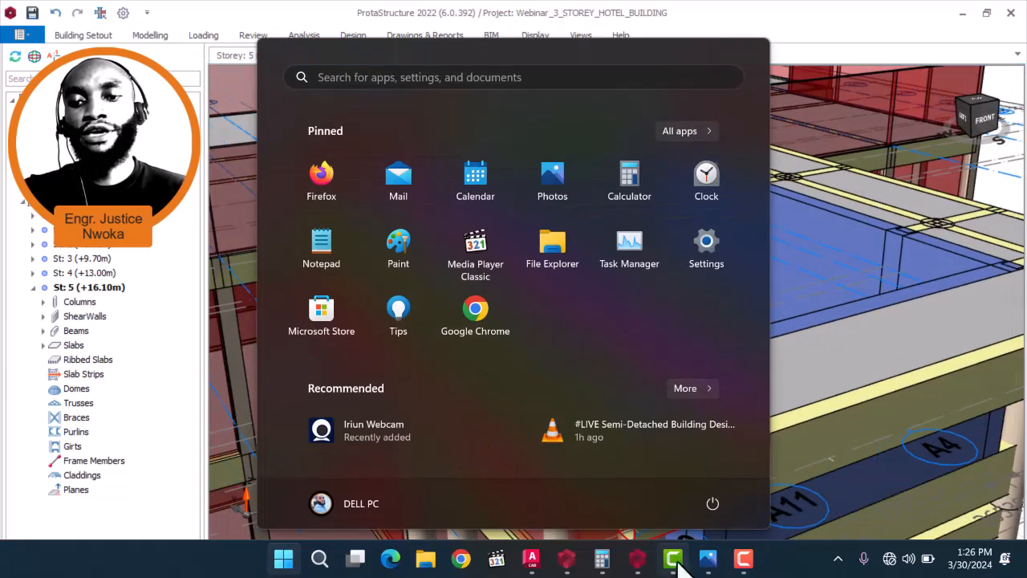
{"action": "left_click", "coordinate": [708, 559]}
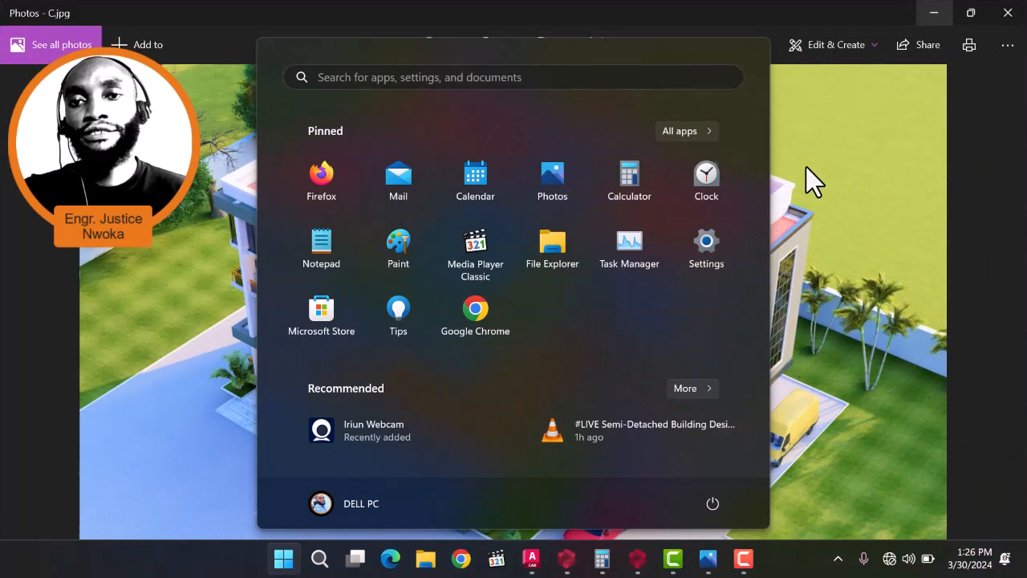
{"action": "left_click", "coordinate": [250, 180]}
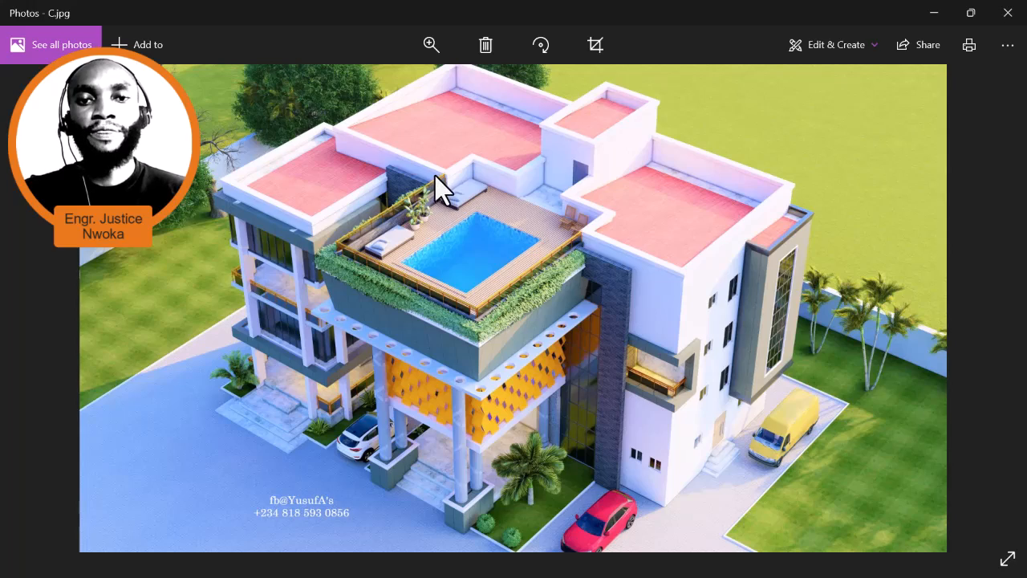
{"action": "scroll", "coordinate": [438, 175], "scroll_direction": "up", "scroll_amount": 3, "text": "ctrl"}
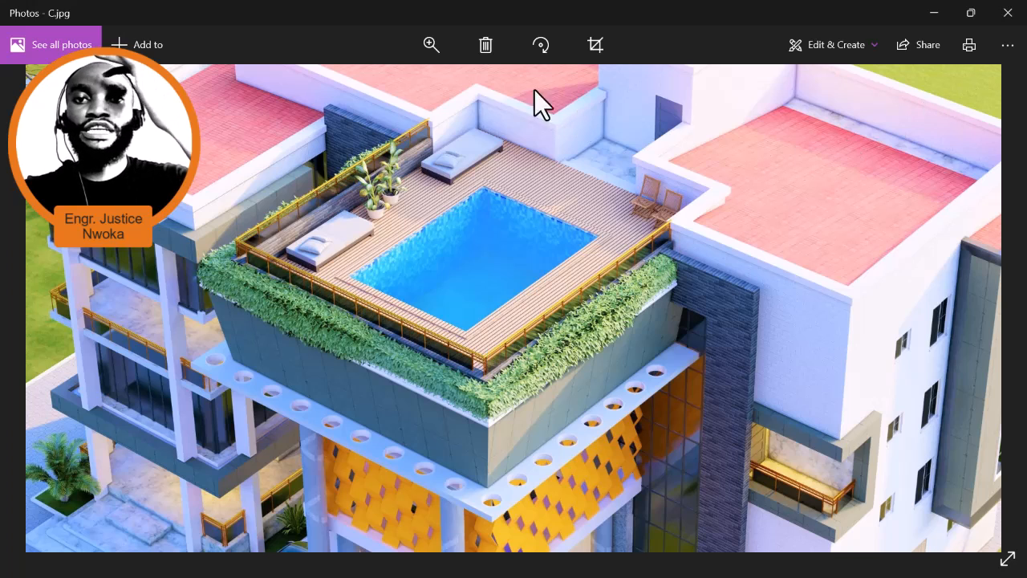
{"action": "left_click_drag", "start_coordinate": [436, 32], "coordinate": [433, 191]}
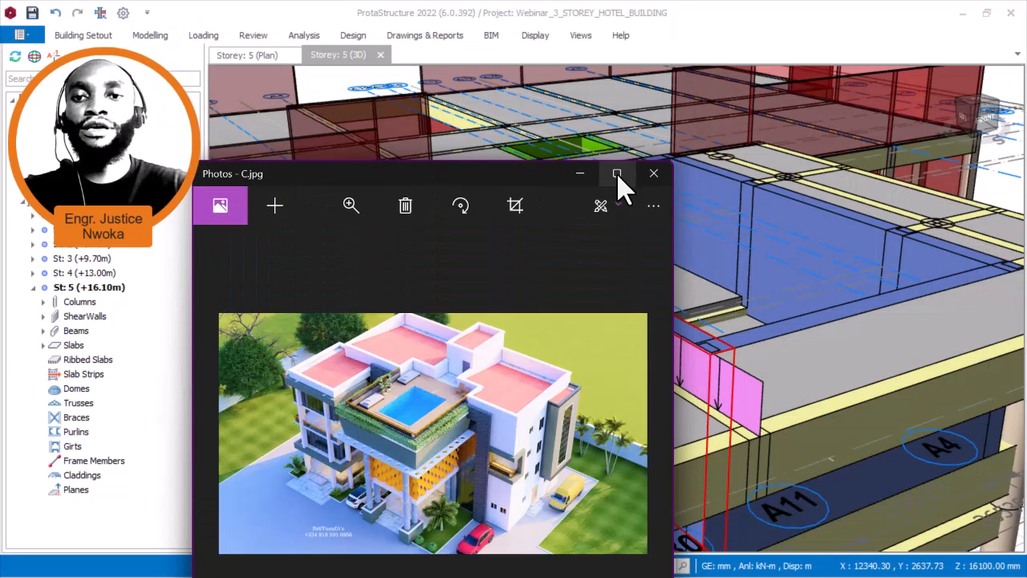
{"action": "left_click", "coordinate": [592, 184]}
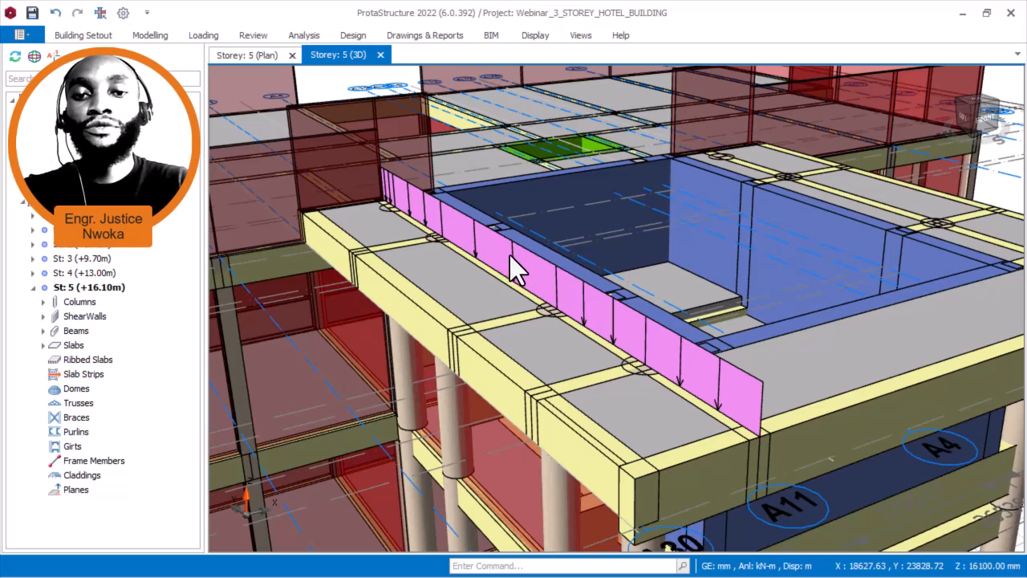
- Save the project and return to the storey 5 plan, showing the pool deck's front edge between axes A11 and A12
{"action": "key", "text": "ctrl+s"}
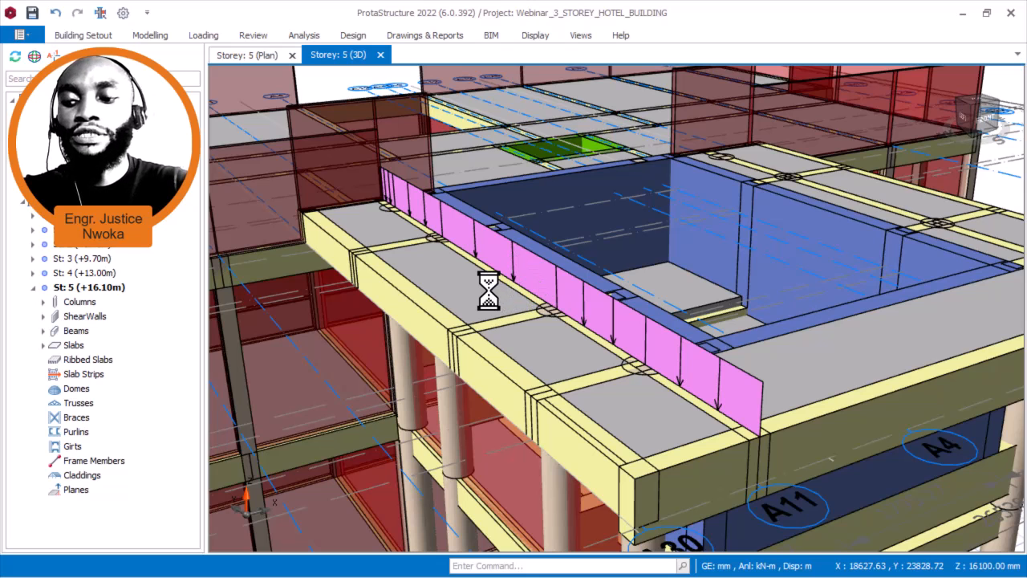
{"action": "key", "text": "ctrl+Tab"}
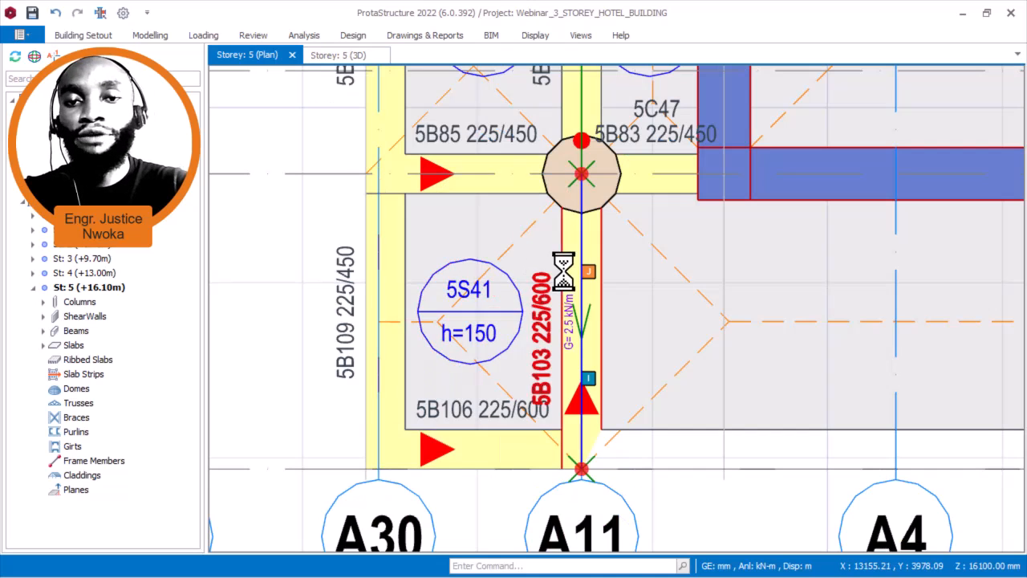
{"action": "scroll", "coordinate": [425, 265], "scroll_direction": "down", "scroll_amount": 3}
{"action": "middle_click_drag", "start_coordinate": [645, 260], "coordinate": [534, 372]}
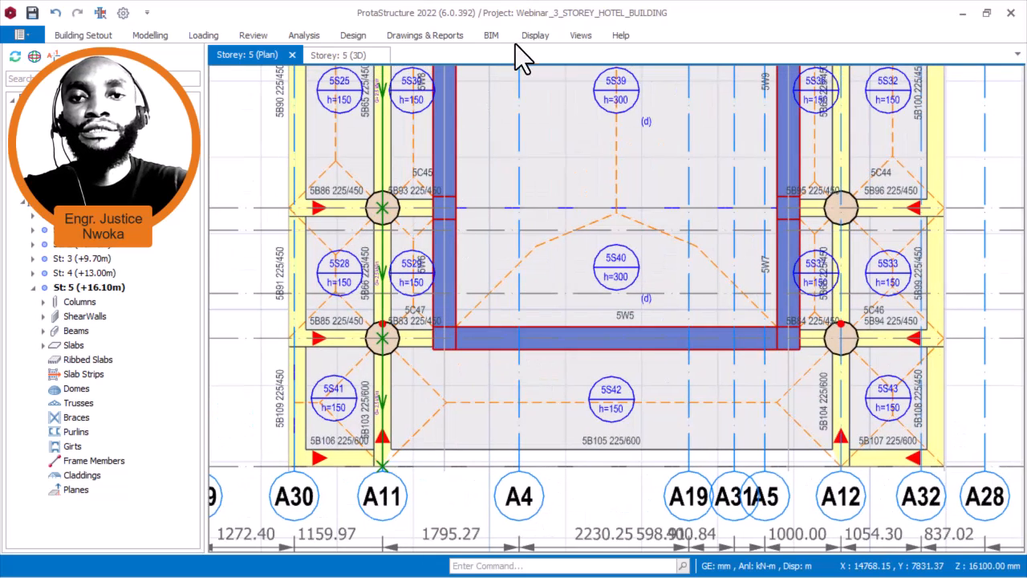
- Place a 2.5 kN/m slab line load along the pool deck's front edge from axis A11 to axis A12
{"action": "left_click", "coordinate": [205, 35]}
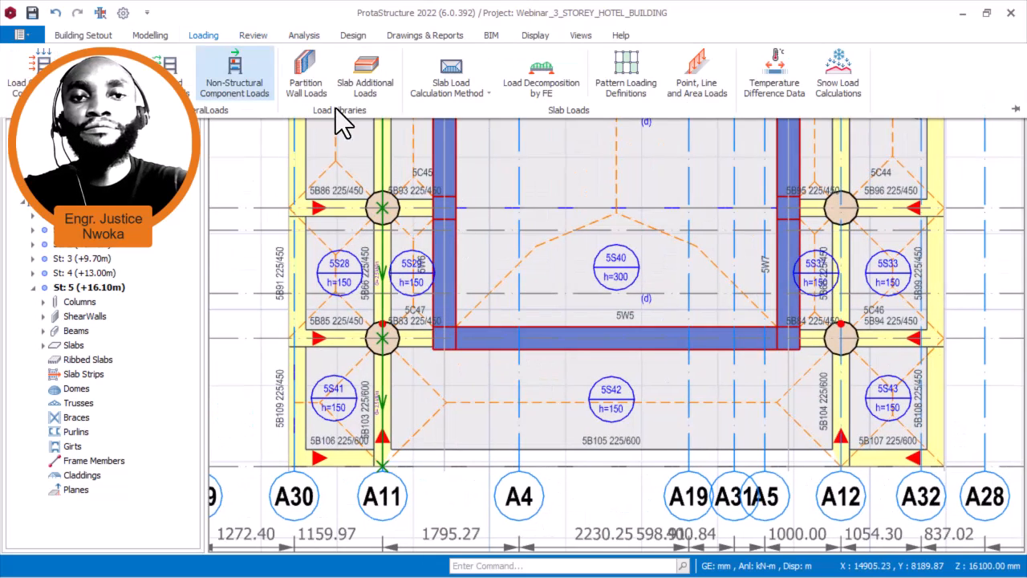
{"action": "left_click", "coordinate": [698, 83]}
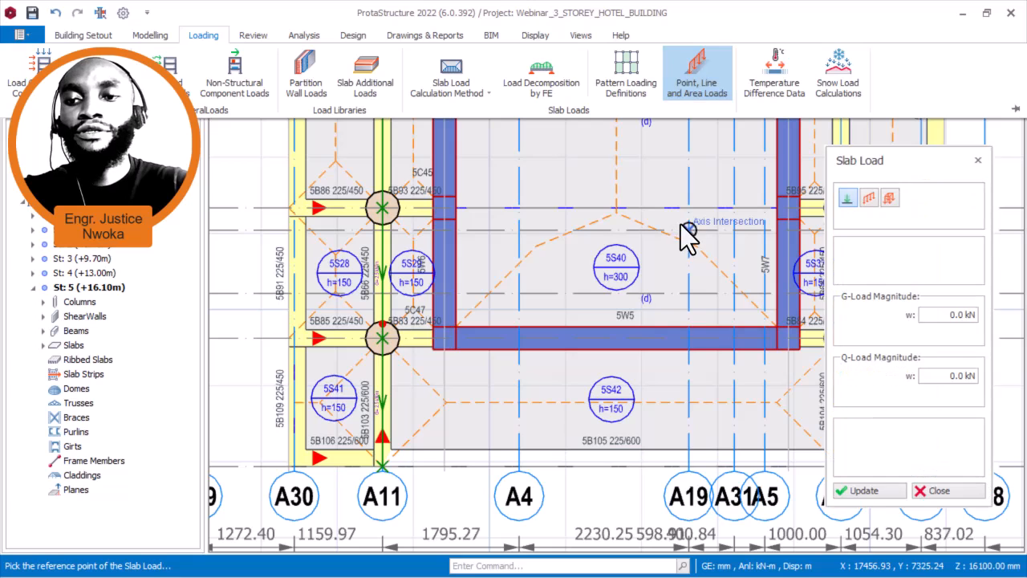
{"action": "left_click", "coordinate": [873, 199]}
{"action": "left_click_drag", "start_coordinate": [927, 316], "coordinate": [1016, 310]}
{"action": "type", "text": "2.5 kN/m"}
{"action": "middle_click_drag", "start_coordinate": [548, 382], "coordinate": [444, 334]}
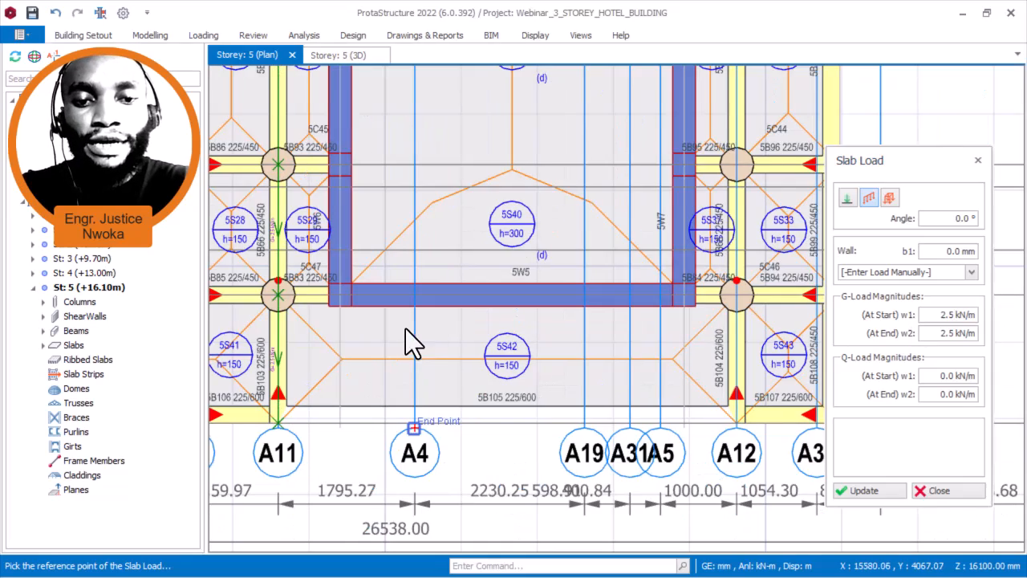
{"action": "scroll", "coordinate": [295, 443], "scroll_direction": "up", "scroll_amount": 3}
{"action": "left_click", "coordinate": [262, 410]}
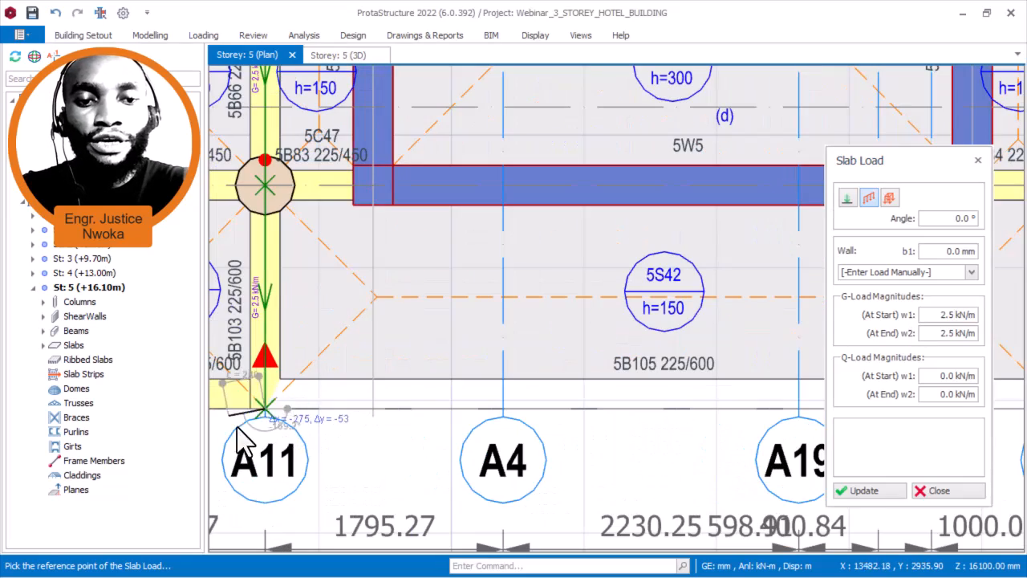
{"action": "scroll", "coordinate": [601, 458], "scroll_direction": "down", "scroll_amount": 3}
{"action": "scroll", "coordinate": [652, 422], "scroll_direction": "up", "scroll_amount": 4}
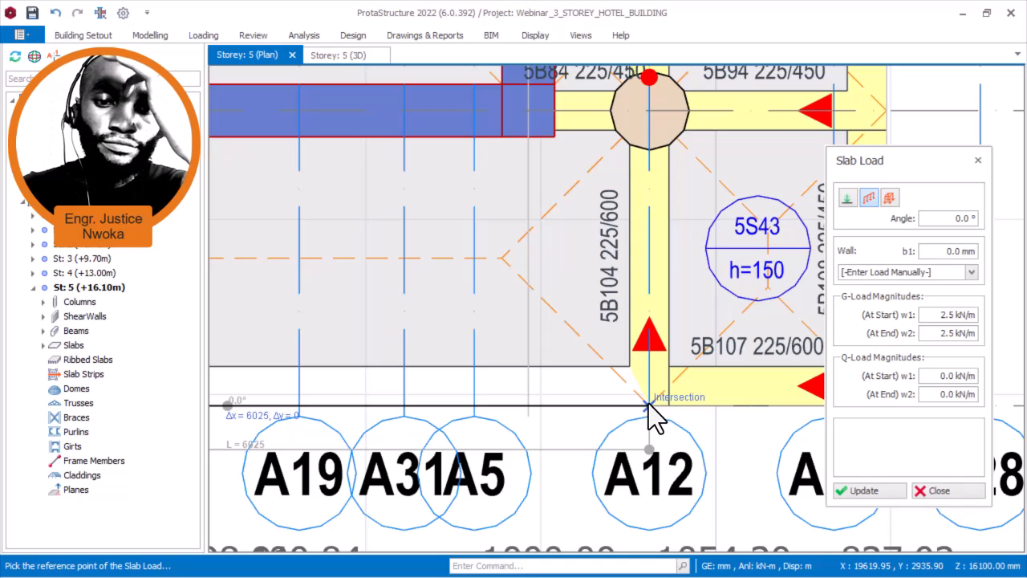
{"action": "left_click", "coordinate": [649, 404]}
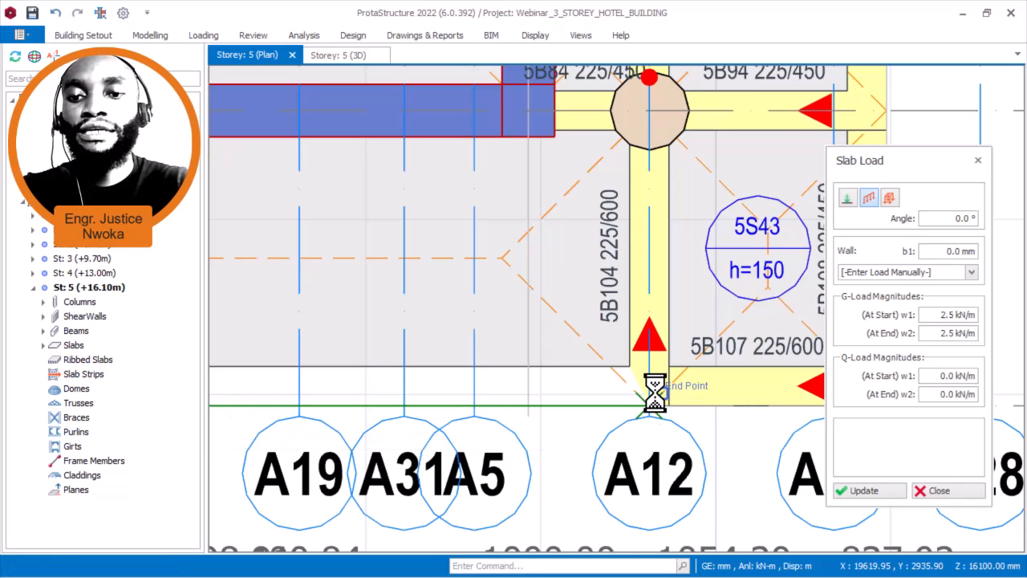
- Continue the 2.5 kN/m line load up axis A12 along beam 5B104 and on from column 5C46 to column 5C44
{"action": "scroll", "coordinate": [707, 241], "scroll_direction": "down", "scroll_amount": 1}
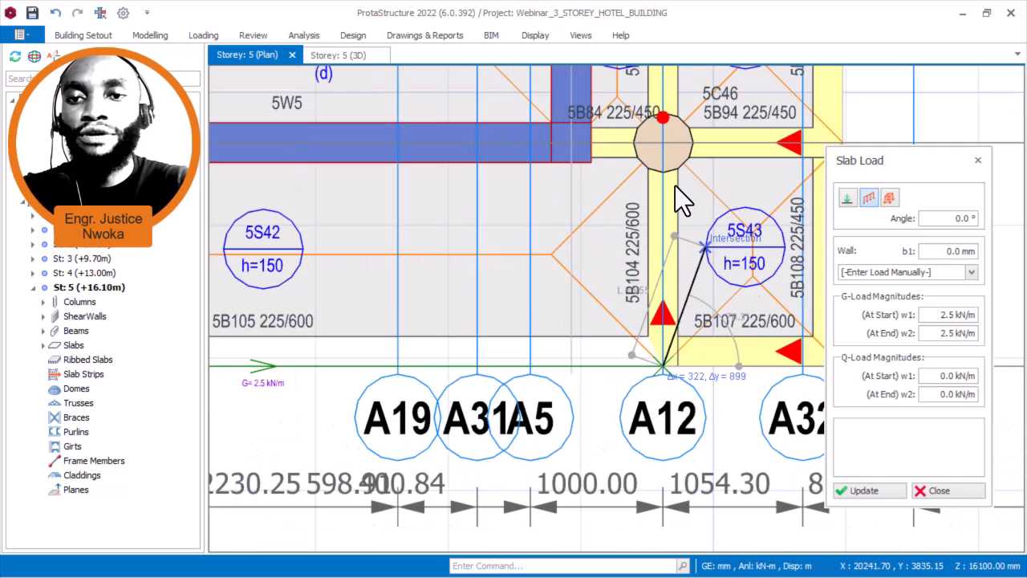
{"action": "left_click", "coordinate": [675, 125]}
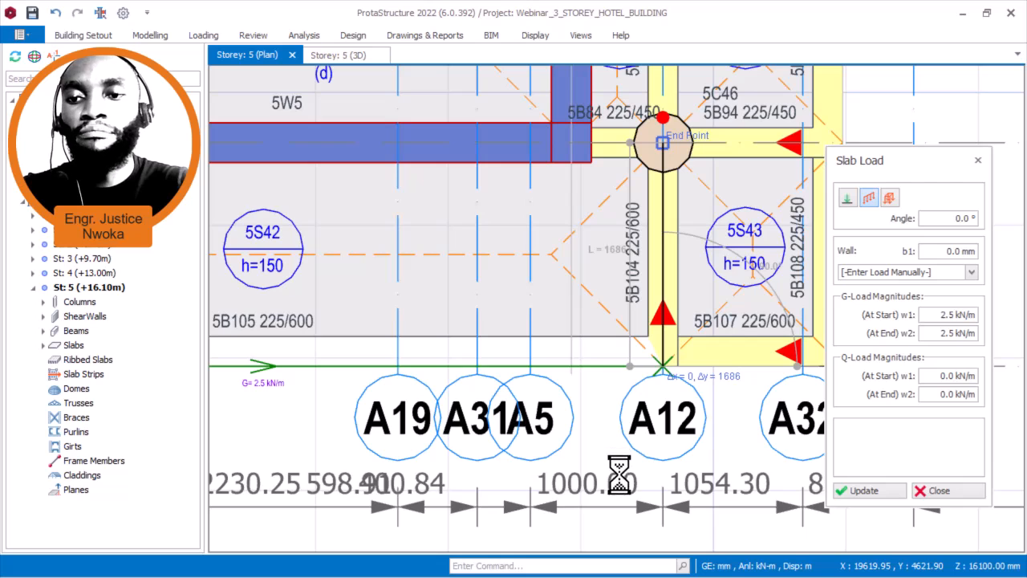
{"action": "scroll", "coordinate": [642, 481], "scroll_direction": "down", "scroll_amount": 1}
{"action": "scroll", "coordinate": [682, 353], "scroll_direction": "up", "scroll_amount": 2}
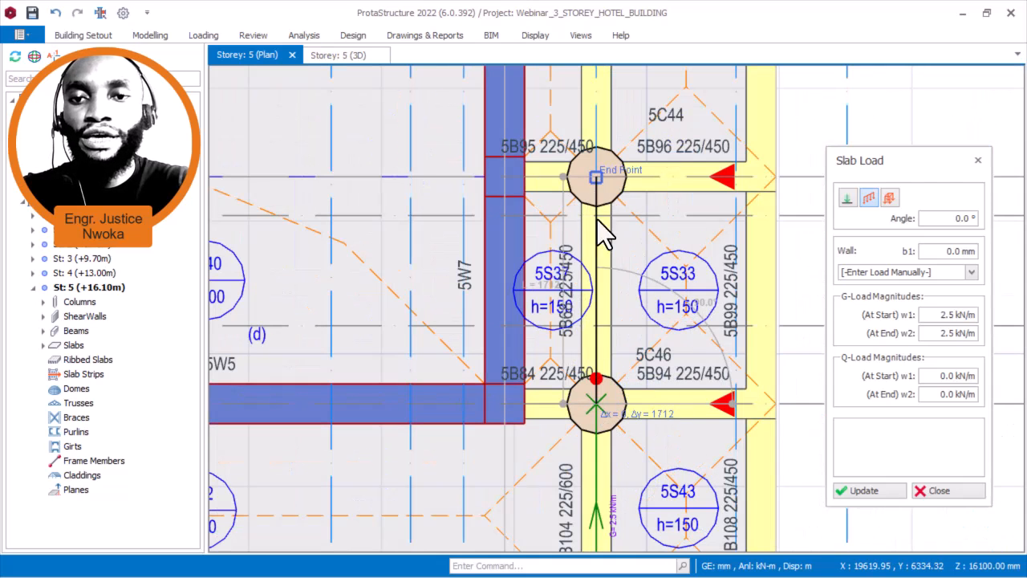
{"action": "left_click", "coordinate": [622, 359]}
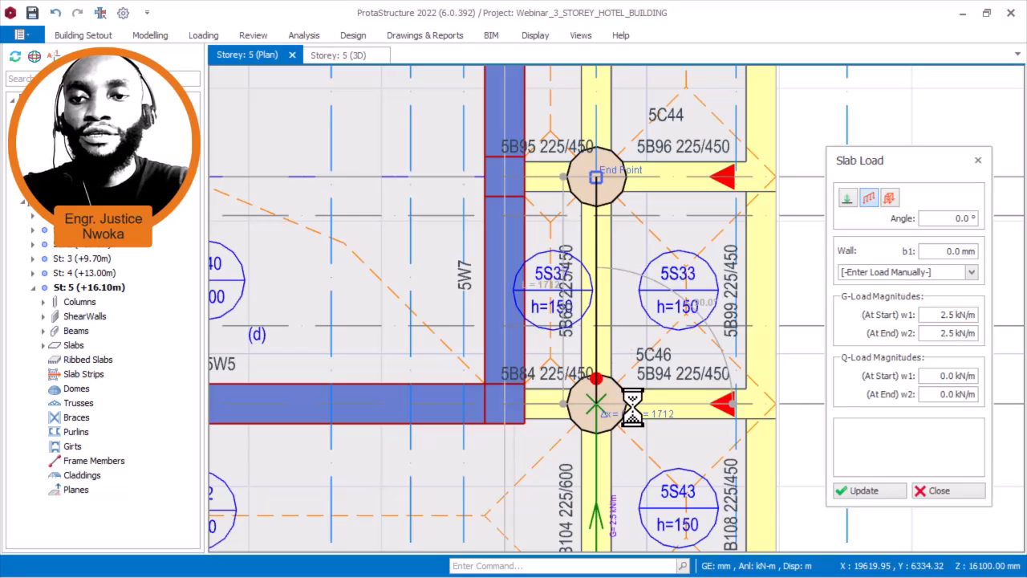
- Extend the 2.5 kN/m line load along axis A12 from column 5C44 to column 5C48
{"action": "scroll", "coordinate": [640, 435], "scroll_direction": "down", "scroll_amount": 2}
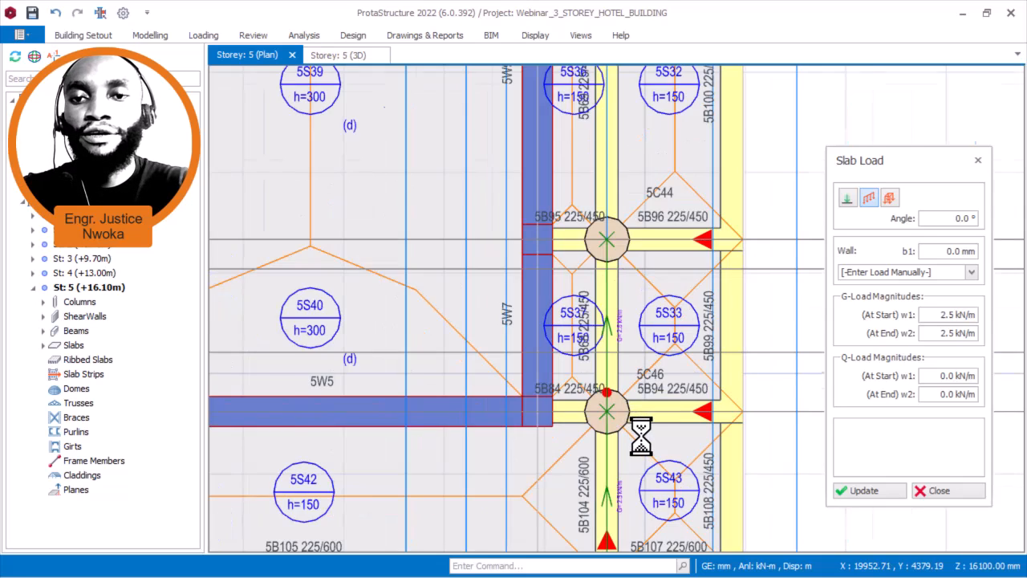
{"action": "middle_click_drag", "start_coordinate": [630, 202], "coordinate": [636, 301]}
{"action": "scroll", "coordinate": [636, 300], "scroll_direction": "up", "scroll_amount": 2}
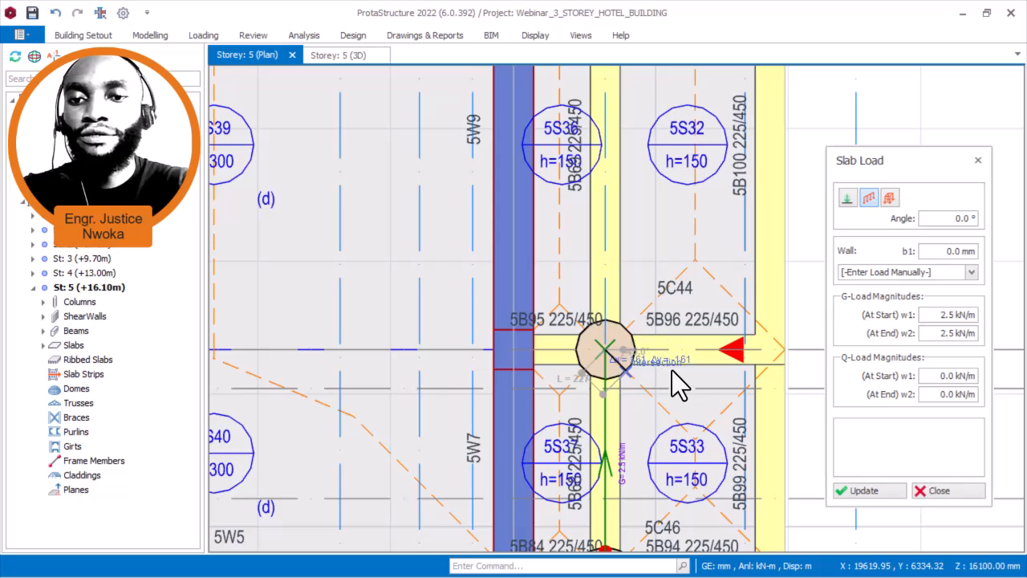
{"action": "scroll", "coordinate": [634, 325], "scroll_direction": "down", "scroll_amount": 4}
{"action": "scroll", "coordinate": [610, 301], "scroll_direction": "up", "scroll_amount": 4}
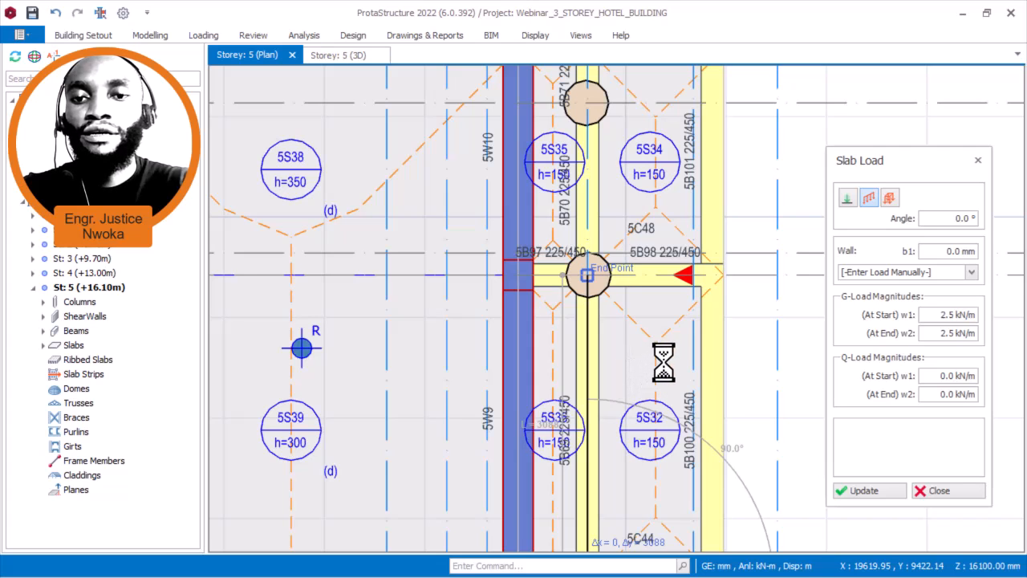
- Place a 2.5 kN/m line load along beam 5B70 from column 5C43 down to column 5C48
{"action": "scroll", "coordinate": [690, 359], "scroll_direction": "down", "scroll_amount": 3}
{"action": "scroll", "coordinate": [642, 255], "scroll_direction": "up", "scroll_amount": 5}
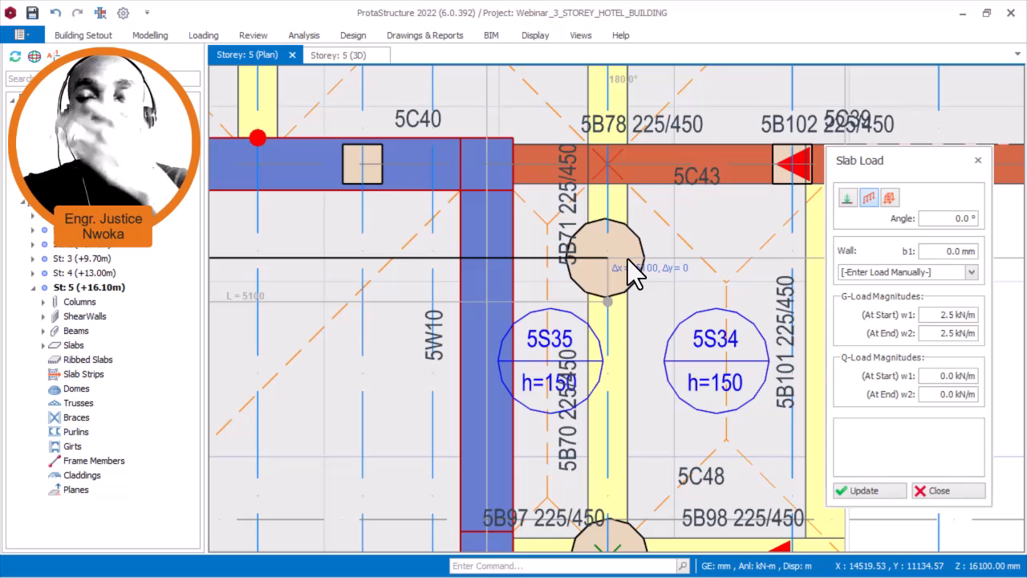
{"action": "left_click", "coordinate": [627, 259]}
{"action": "scroll", "coordinate": [646, 241], "scroll_direction": "down", "scroll_amount": 2}
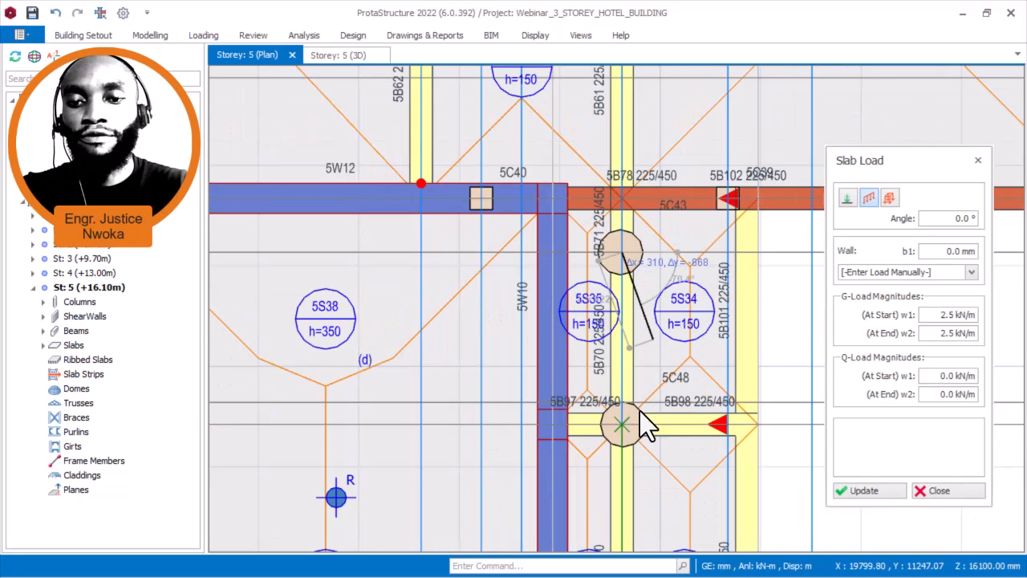
{"action": "scroll", "coordinate": [626, 417], "scroll_direction": "up", "scroll_amount": 2}
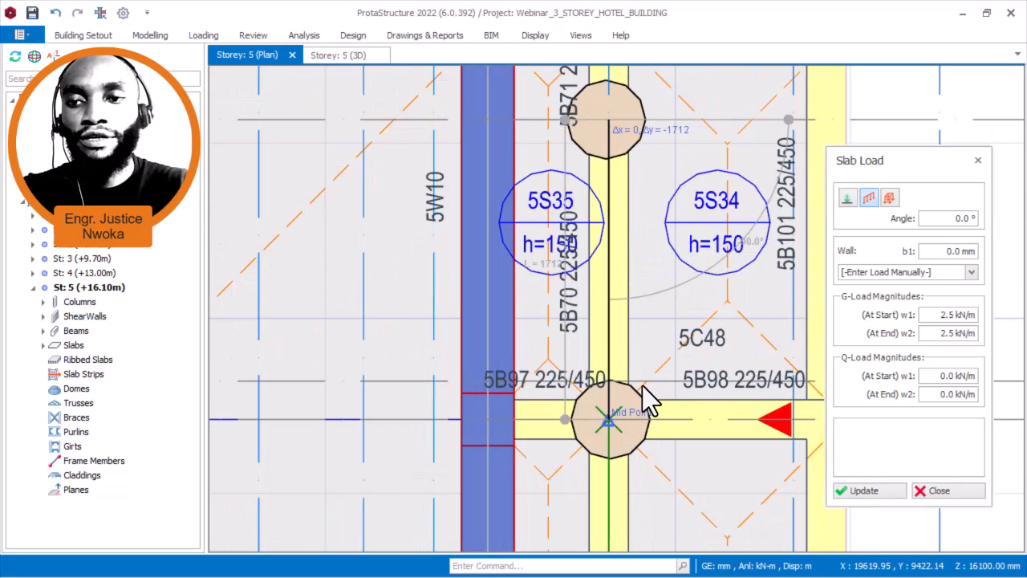
{"action": "left_click", "coordinate": [612, 416]}
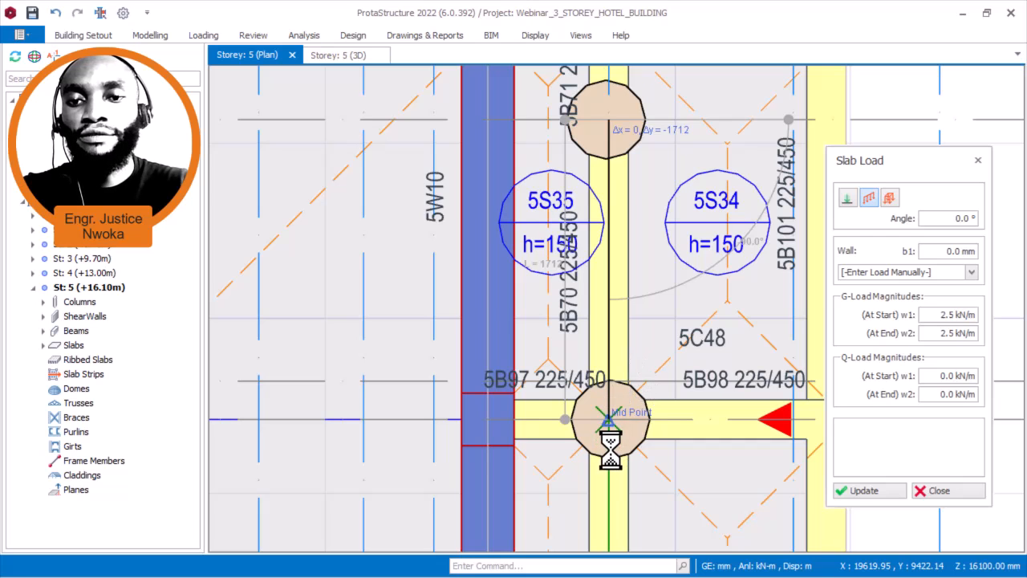
- Place the last 2.5 kN/m line load along beam 5B71 from column 5C43 up to beam 5B78, and end the command
{"action": "scroll", "coordinate": [646, 281], "scroll_direction": "down", "scroll_amount": 3}
{"action": "scroll", "coordinate": [636, 184], "scroll_direction": "up", "scroll_amount": 4}
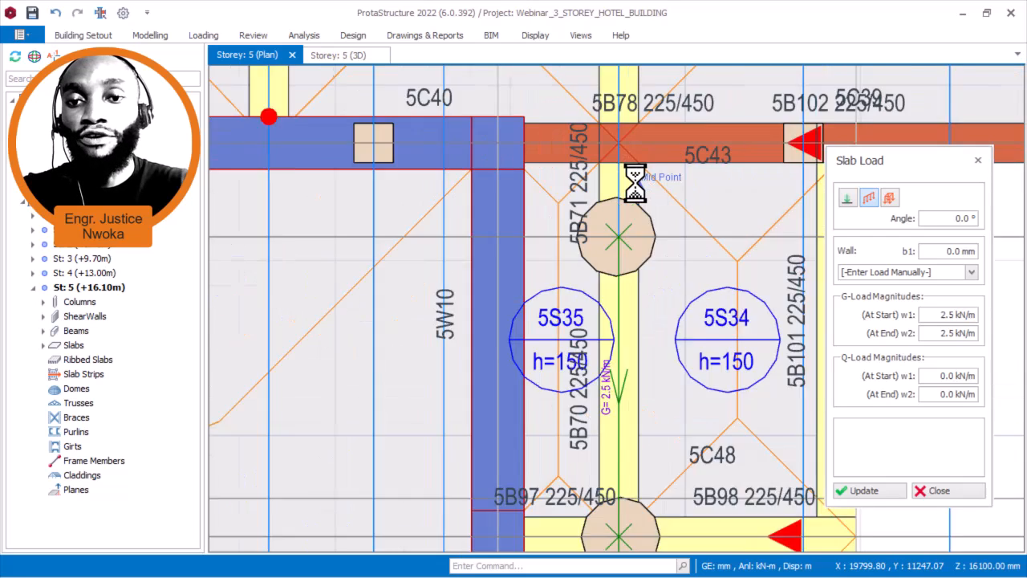
{"action": "left_click", "coordinate": [613, 253]}
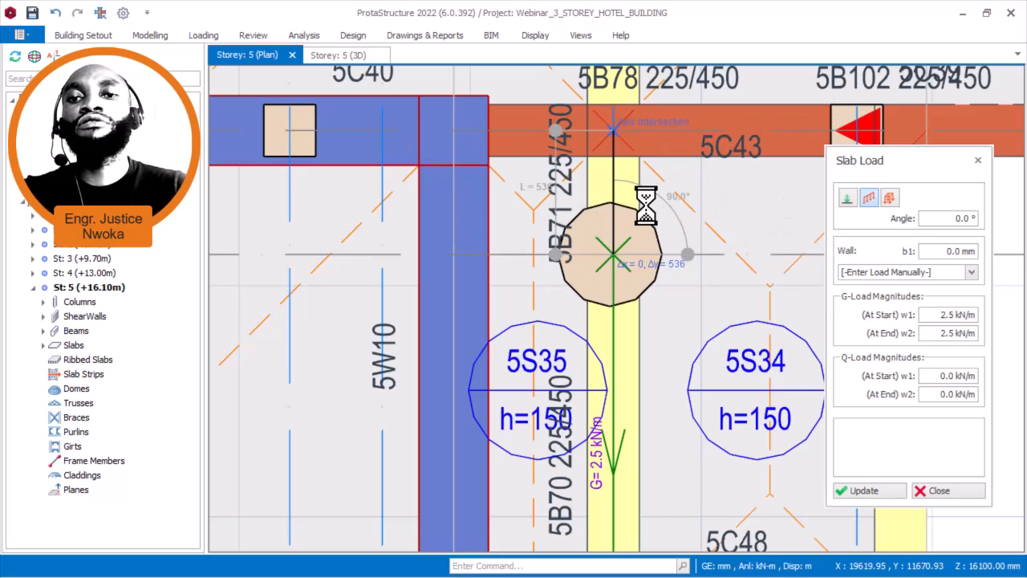
{"action": "scroll", "coordinate": [649, 206], "scroll_direction": "down", "scroll_amount": 3}
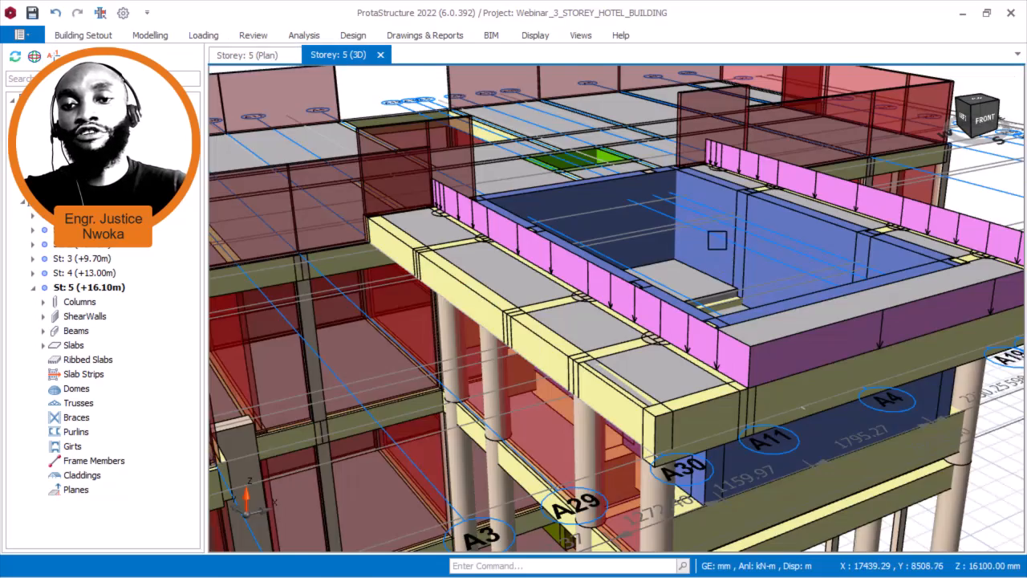
- Inspect the line loads around the pool deck in the storey 5 3D view, and return to the plan
{"action": "scroll", "coordinate": [778, 280], "scroll_direction": "down", "scroll_amount": 2}
{"action": "middle_click_drag", "start_coordinate": [817, 293], "coordinate": [602, 278]}
{"action": "mouse_move", "coordinate": [554, 386]}
{"action": "middle_mouse_down"}
{"action": "mouse_move", "coordinate": [571, 407]}
{"action": "mouse_move", "coordinate": [568, 395]}
{"action": "middle_mouse_up"}
{"action": "scroll", "coordinate": [580, 396], "scroll_direction": "down", "scroll_amount": 5}
{"action": "mouse_move", "coordinate": [667, 431]}
{"action": "middle_mouse_down"}
{"action": "mouse_move", "coordinate": [688, 447]}
{"action": "mouse_move", "coordinate": [678, 442]}
{"action": "middle_mouse_up"}
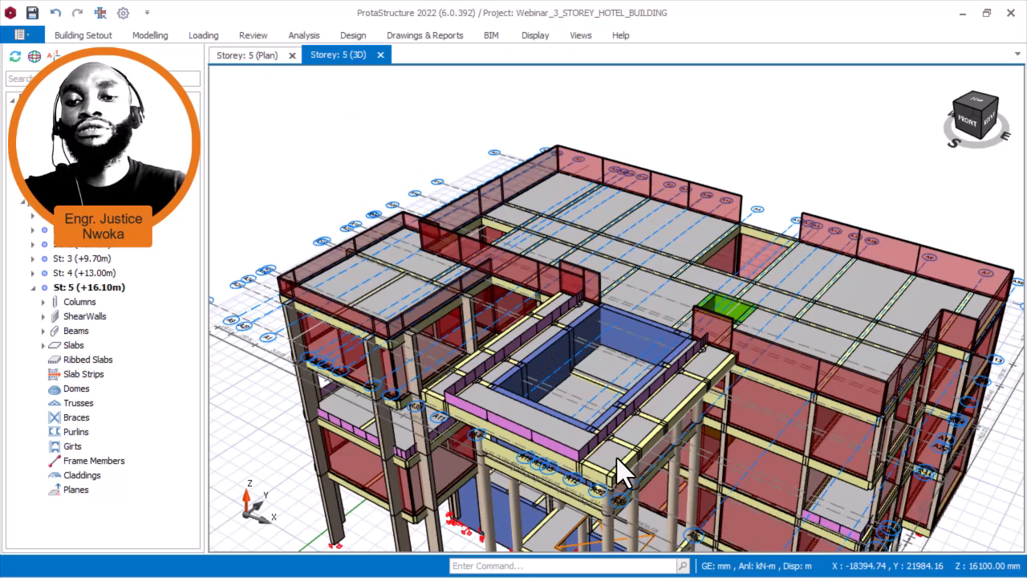
{"action": "key", "text": "ctrl+Tab"}
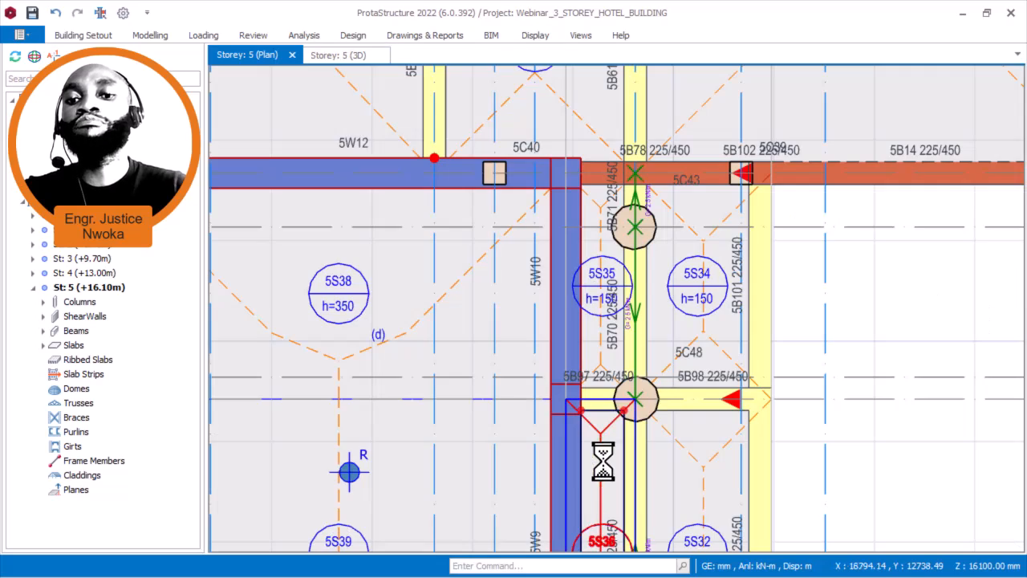
- Update the end conditions of only beam 5B66 on axis A11 and the matching beam between columns 5C46 and 5C44 on axis A12
{"action": "middle_click_drag", "start_coordinate": [633, 423], "coordinate": [712, 209]}
{"action": "scroll", "coordinate": [752, 244], "scroll_direction": "down", "scroll_amount": 2}
{"action": "middle_click_drag", "start_coordinate": [784, 345], "coordinate": [782, 168]}
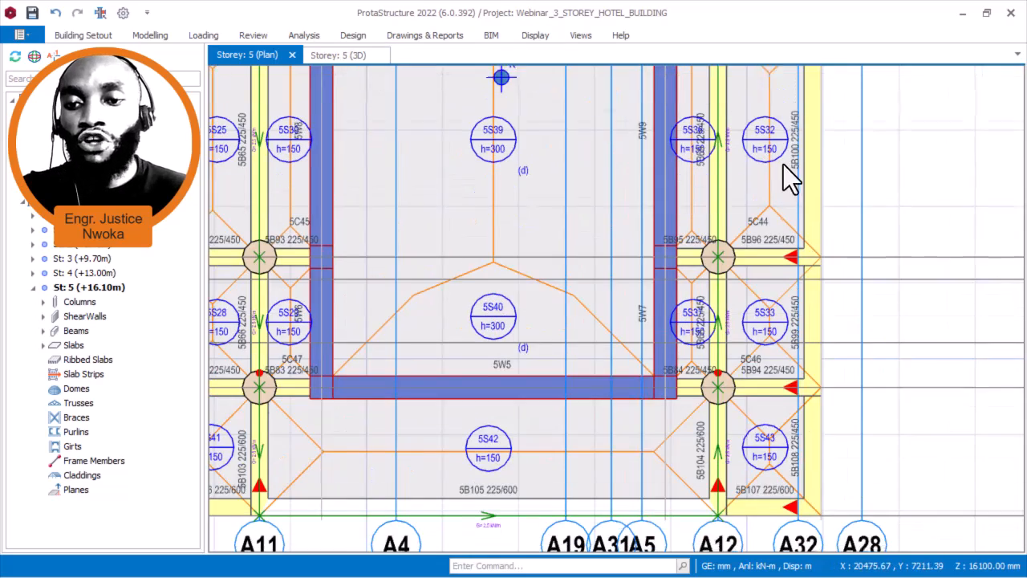
{"action": "scroll", "coordinate": [735, 361], "scroll_direction": "up", "scroll_amount": 3}
{"action": "left_click", "coordinate": [716, 323]}
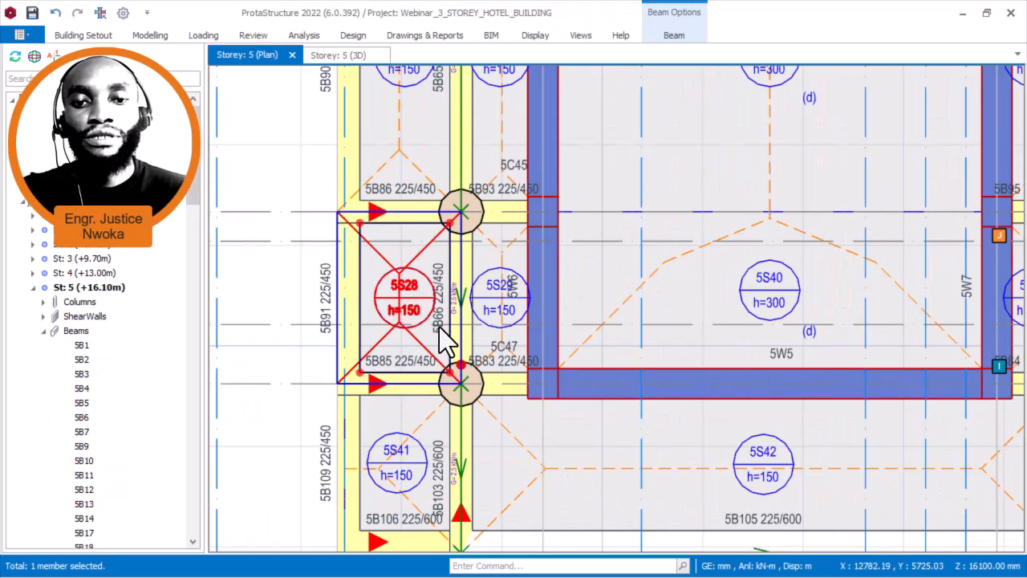
{"action": "left_click", "coordinate": [468, 333]}
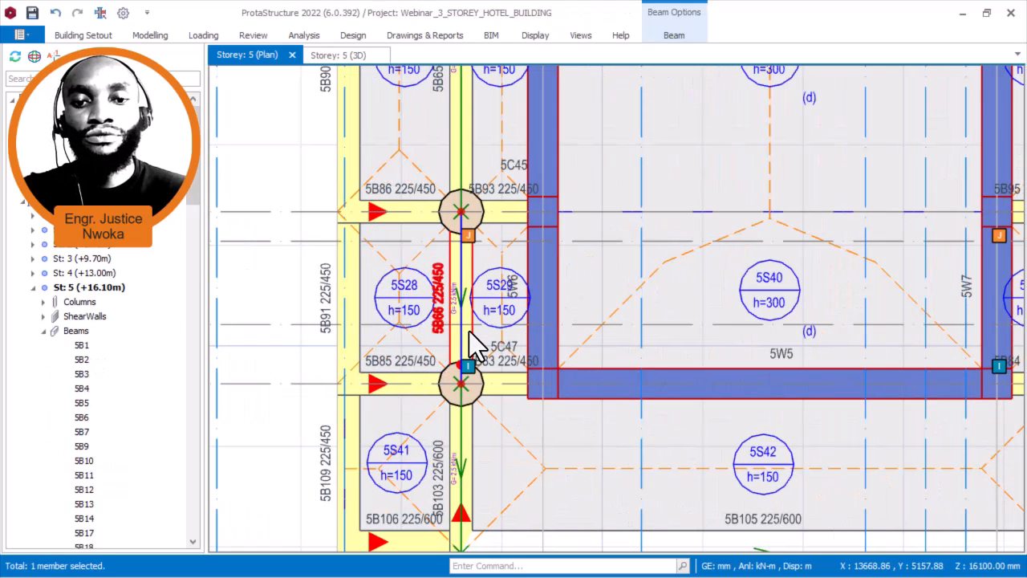
{"action": "right_click", "coordinate": [257, 148]}
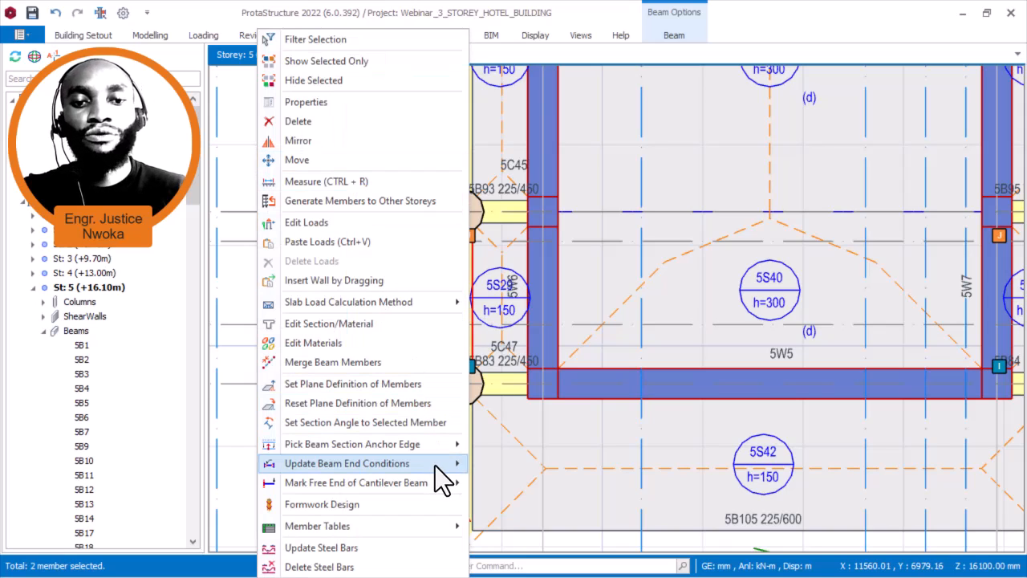
{"action": "mouse_move", "coordinate": [438, 464]}
{"action": "left_click", "coordinate": [517, 465]}
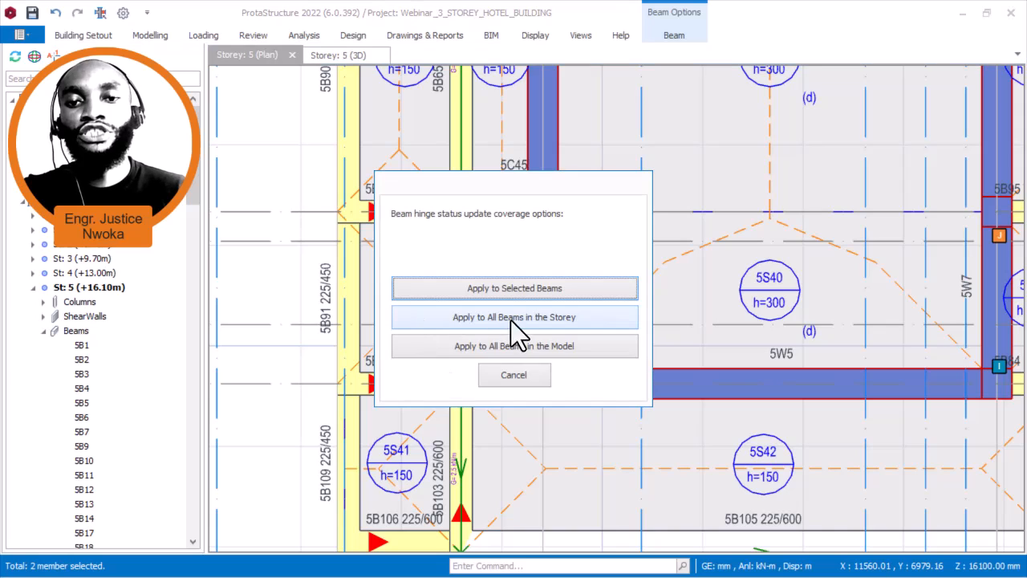
{"action": "left_click", "coordinate": [518, 288]}
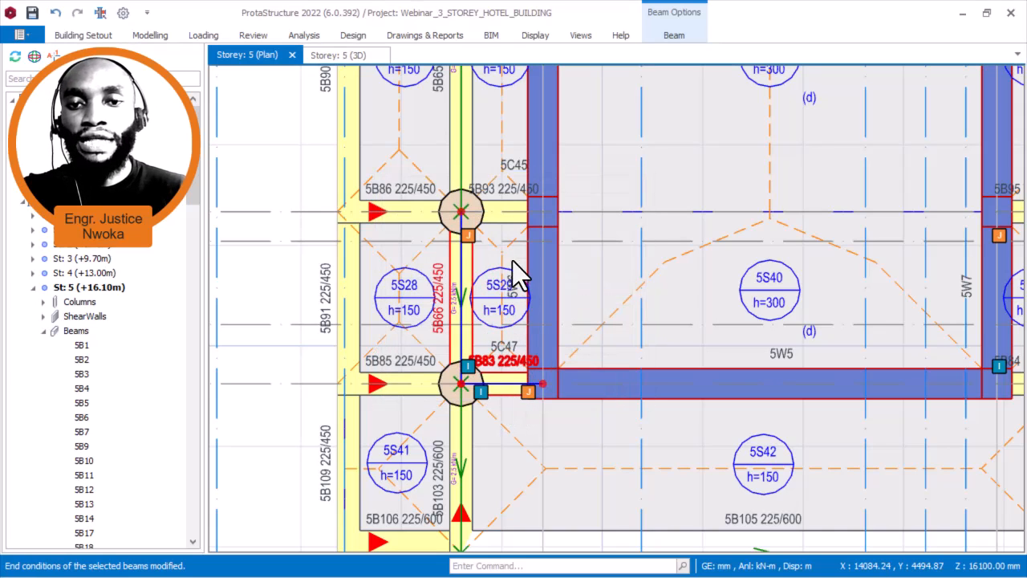
- Select the short beams 5B83, 5B93 and the one at column 5C49, between axis A11 and the pool wall
{"action": "left_click", "coordinate": [512, 225]}
{"action": "mouse_move", "coordinate": [512, 225]}
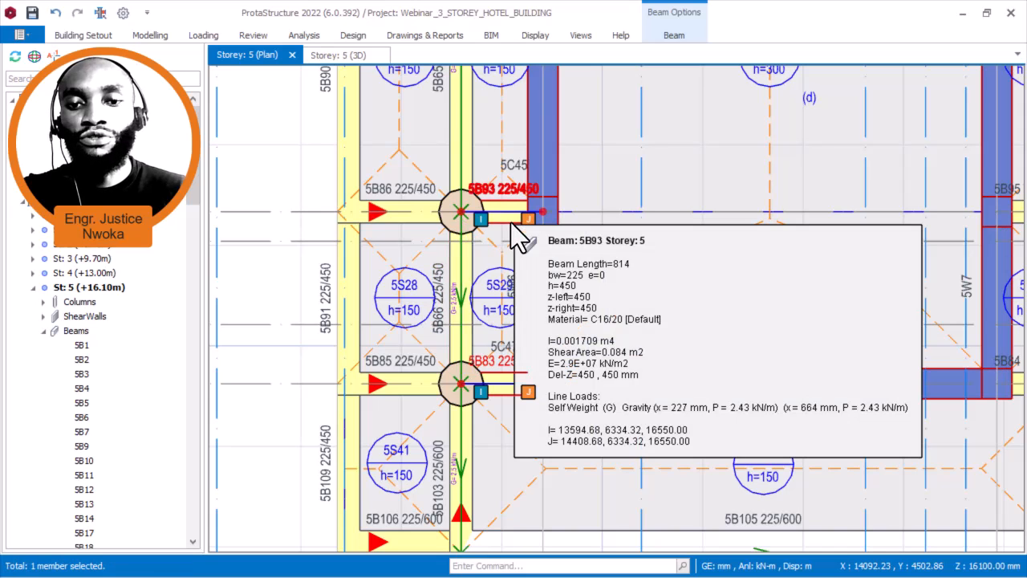
{"action": "scroll", "coordinate": [536, 254], "scroll_direction": "down", "scroll_amount": 1}
{"action": "middle_click_drag", "start_coordinate": [547, 193], "coordinate": [524, 468]}
{"action": "left_click", "coordinate": [491, 259], "text": "ctrl"}
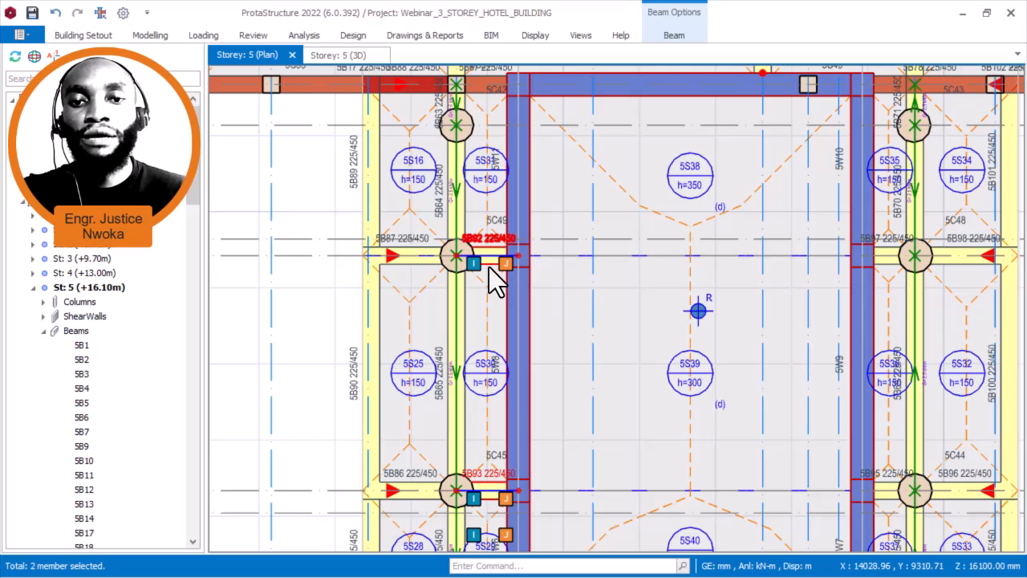
{"action": "mouse_move", "coordinate": [495, 289]}
- Add beams 5B97, 5B95 and 5B84 beside axis A12 to the selection and set all six short beams to Hinge at Right End (j)
{"action": "scroll", "coordinate": [598, 262], "scroll_direction": "down", "scroll_amount": 1}
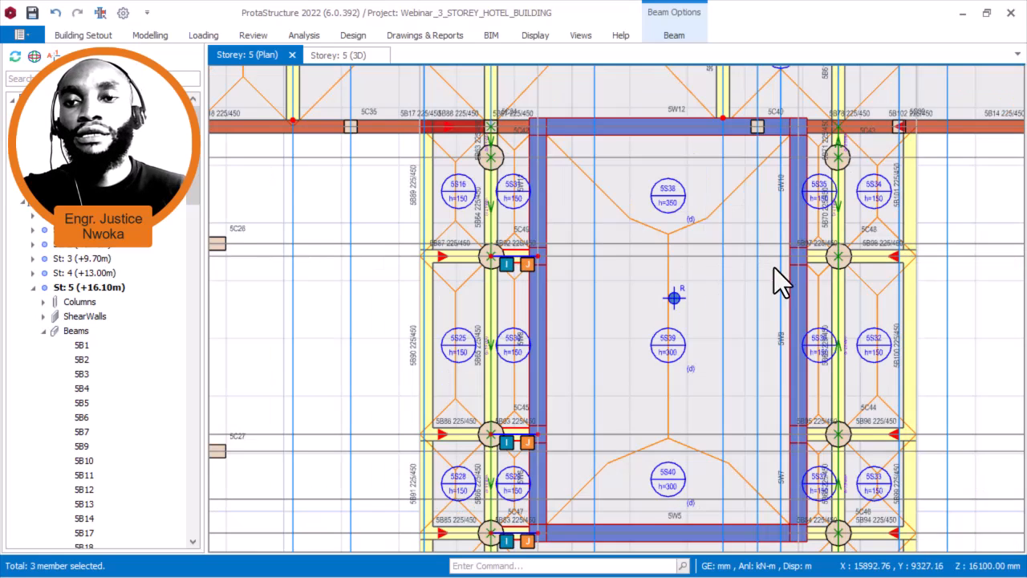
{"action": "middle_click_drag", "start_coordinate": [812, 271], "coordinate": [711, 252]}
{"action": "scroll", "coordinate": [719, 251], "scroll_direction": "up", "scroll_amount": 3}
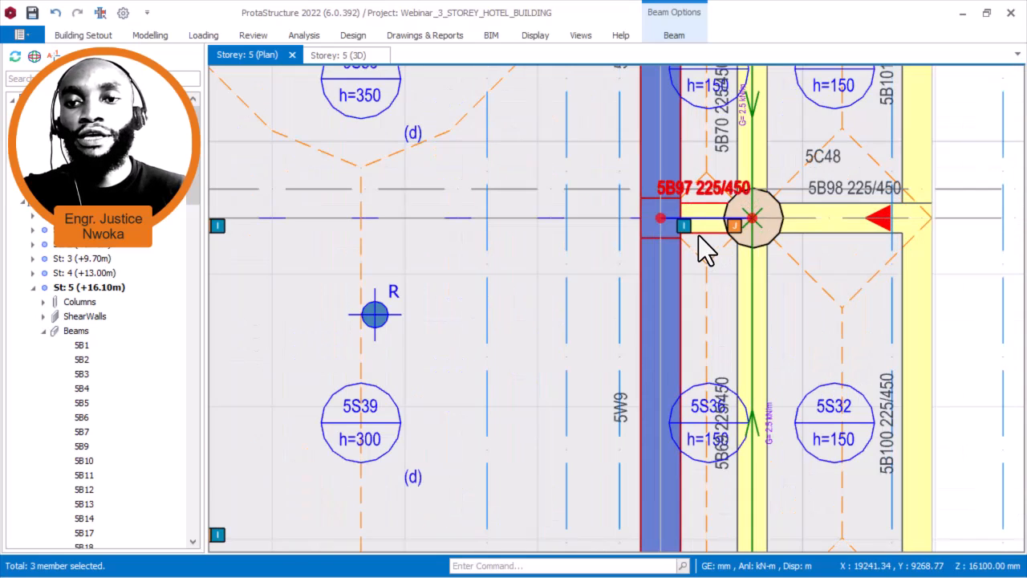
{"action": "mouse_move", "coordinate": [699, 235]}
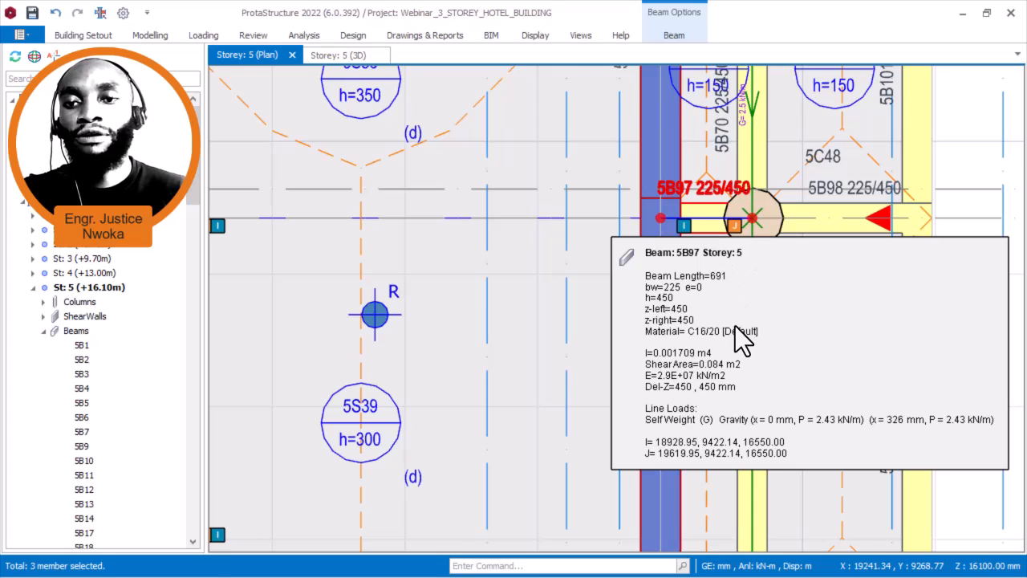
{"action": "scroll", "coordinate": [738, 313], "scroll_direction": "down", "scroll_amount": 1}
{"action": "middle_click_drag", "start_coordinate": [725, 420], "coordinate": [722, 236]}
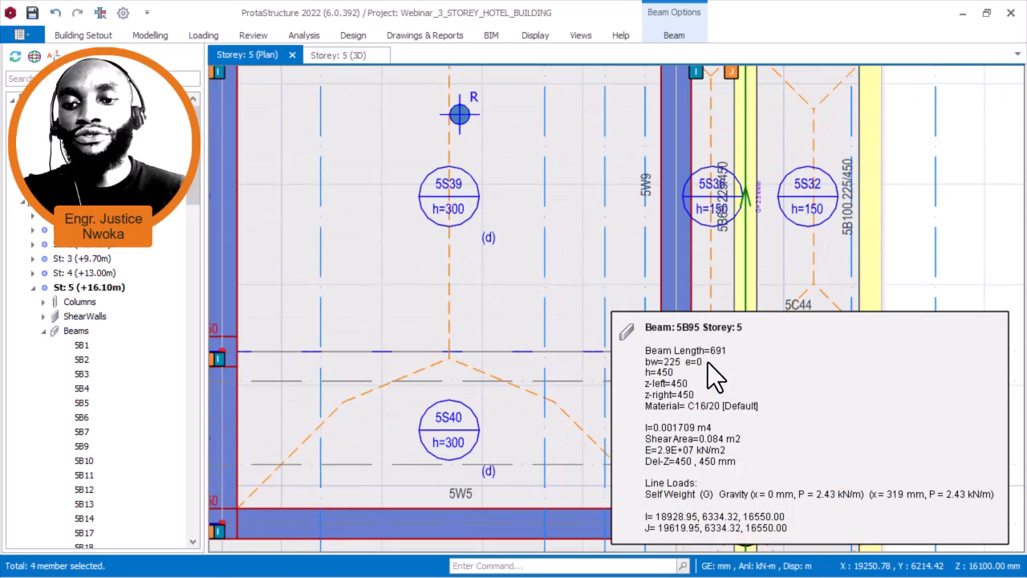
{"action": "left_click", "coordinate": [704, 361], "text": "ctrl"}
{"action": "middle_click_drag", "start_coordinate": [716, 293], "coordinate": [714, 159]}
{"action": "scroll", "coordinate": [717, 373], "scroll_direction": "up", "scroll_amount": 1}
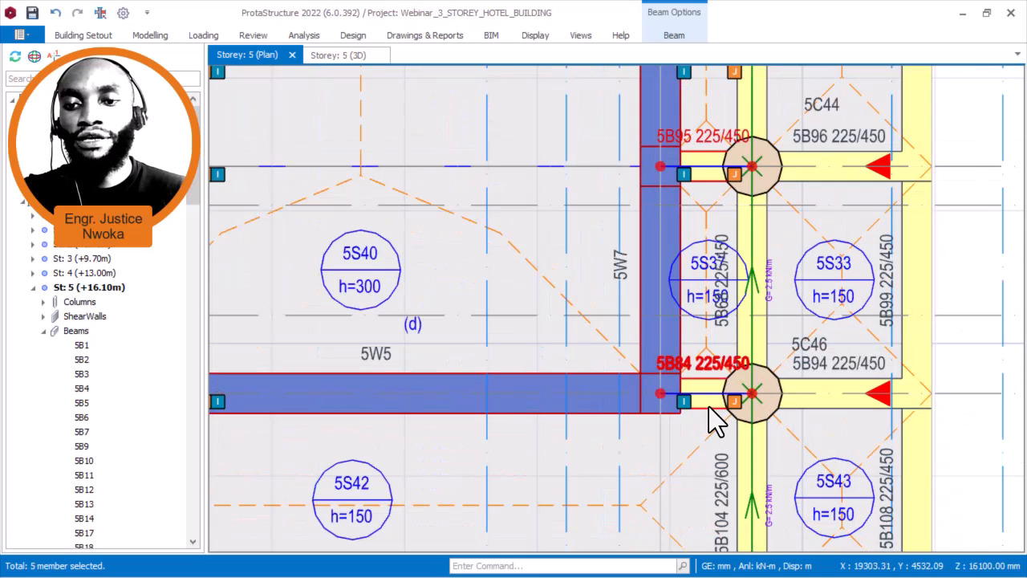
{"action": "left_click", "coordinate": [689, 446], "text": "ctrl"}
{"action": "scroll", "coordinate": [707, 441], "scroll_direction": "down", "scroll_amount": 2}
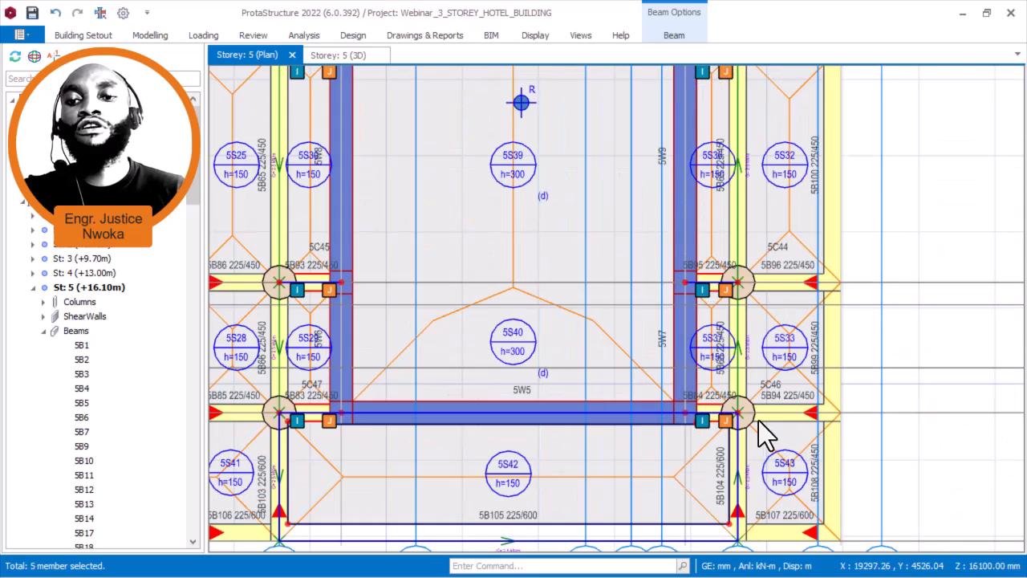
{"action": "right_click", "coordinate": [861, 336]}
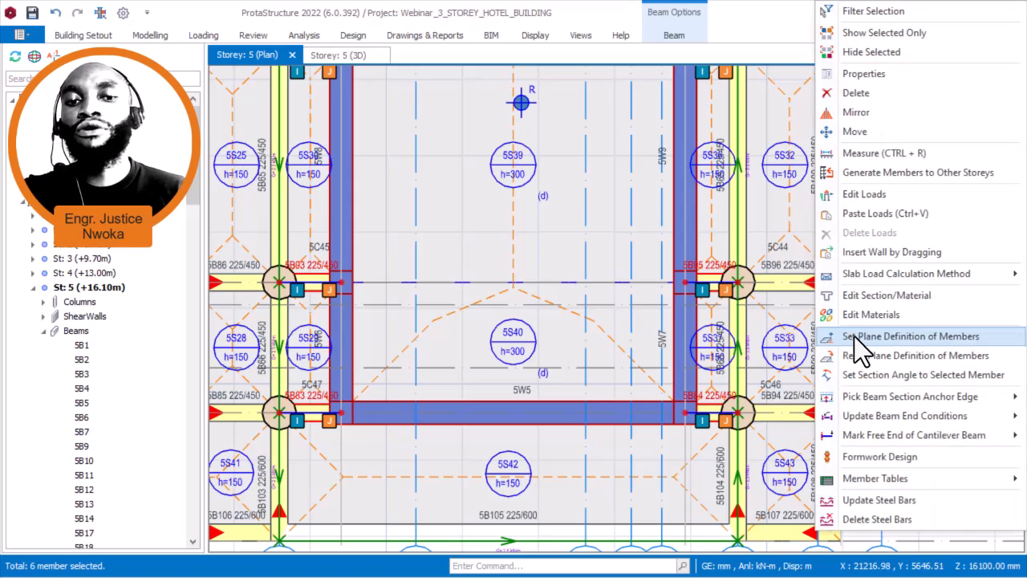
{"action": "mouse_move", "coordinate": [886, 416]}
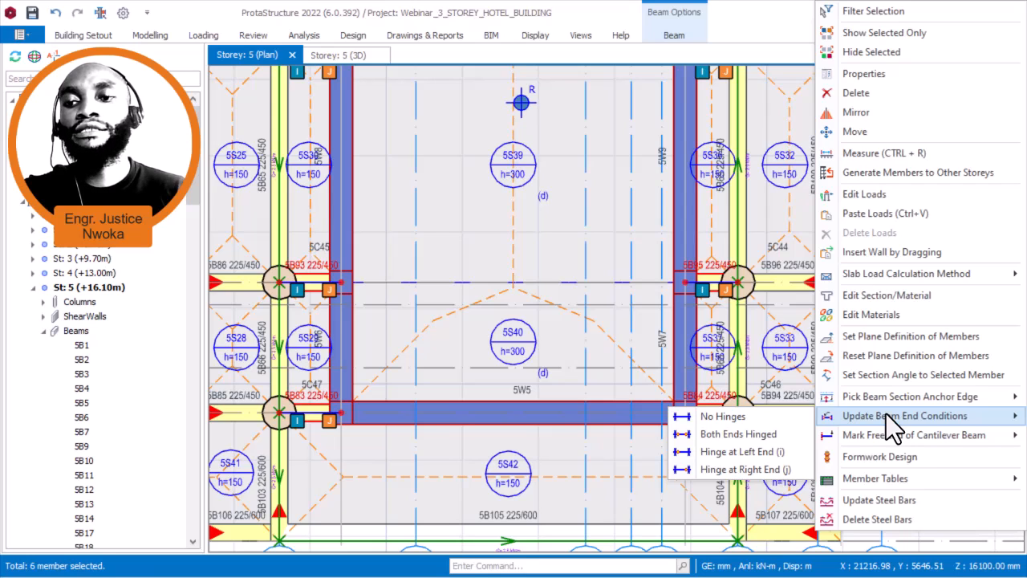
{"action": "left_click", "coordinate": [774, 468]}
{"action": "left_click", "coordinate": [570, 287]}
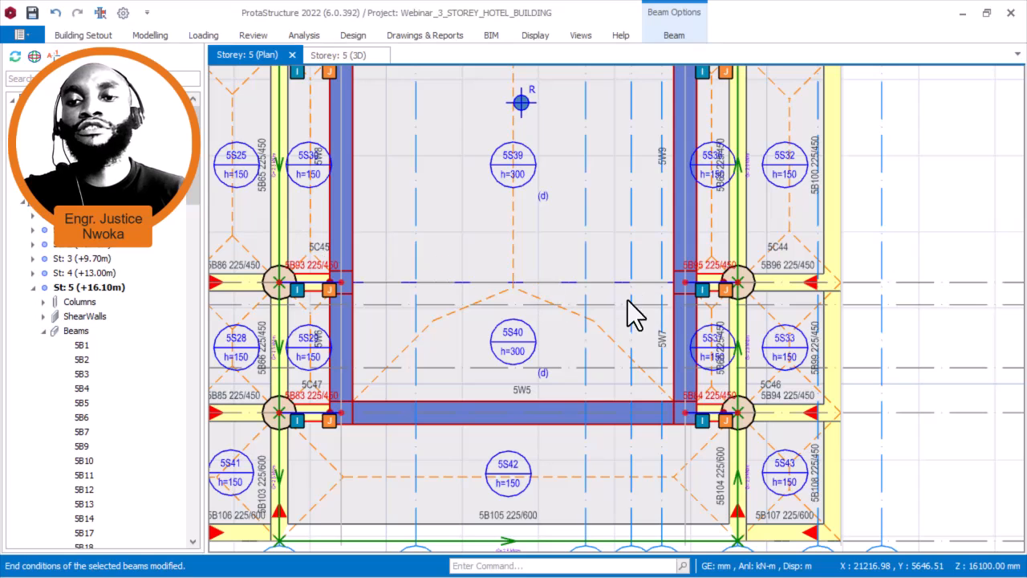
- Select beam 5B95 at column 5C44 and compare its hinged end with that of beam 5B93 across the pool
{"action": "scroll", "coordinate": [706, 306], "scroll_direction": "up", "scroll_amount": 5}
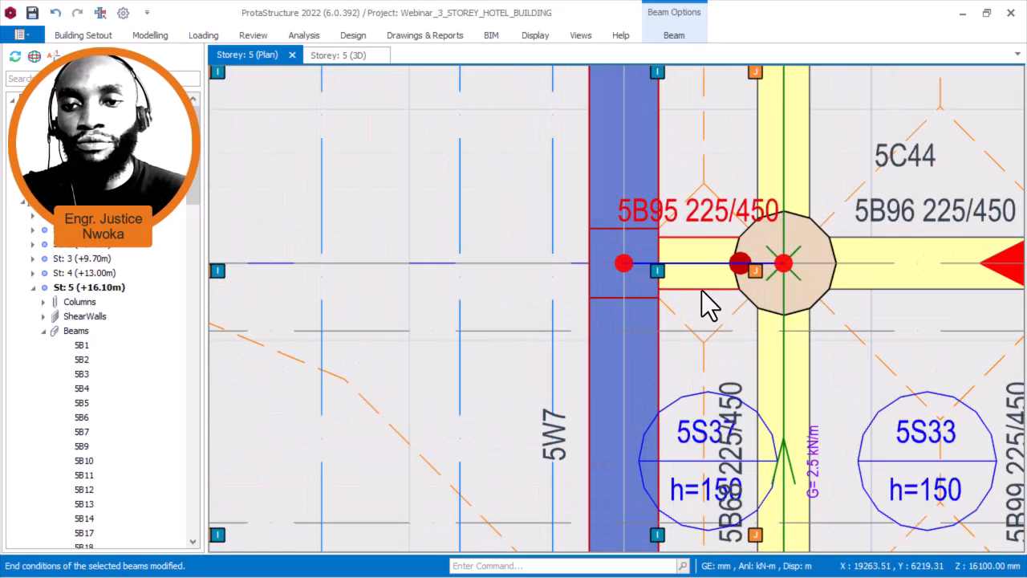
{"action": "left_click", "coordinate": [756, 262]}
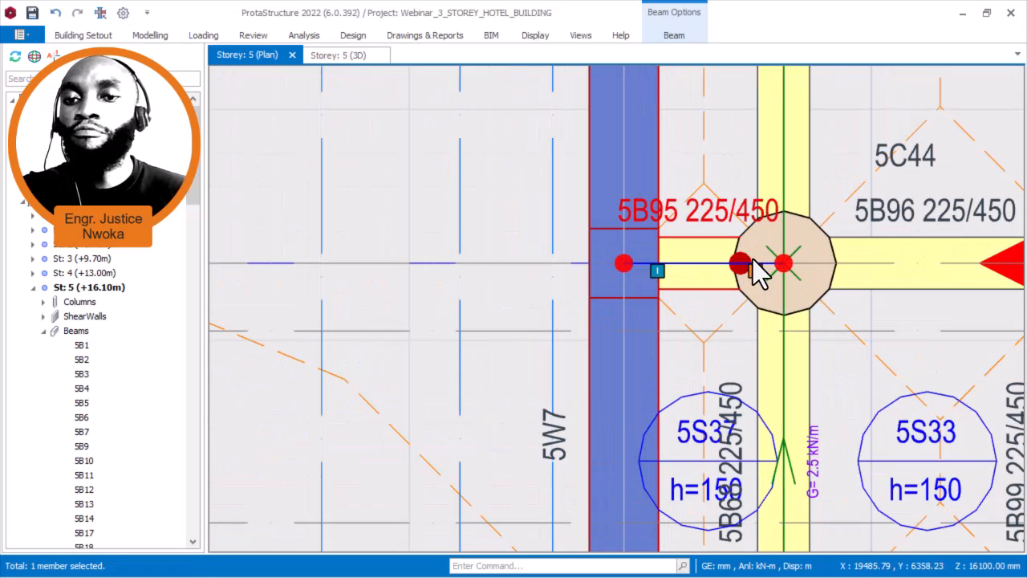
{"action": "scroll", "coordinate": [738, 268], "scroll_direction": "up", "scroll_amount": 2}
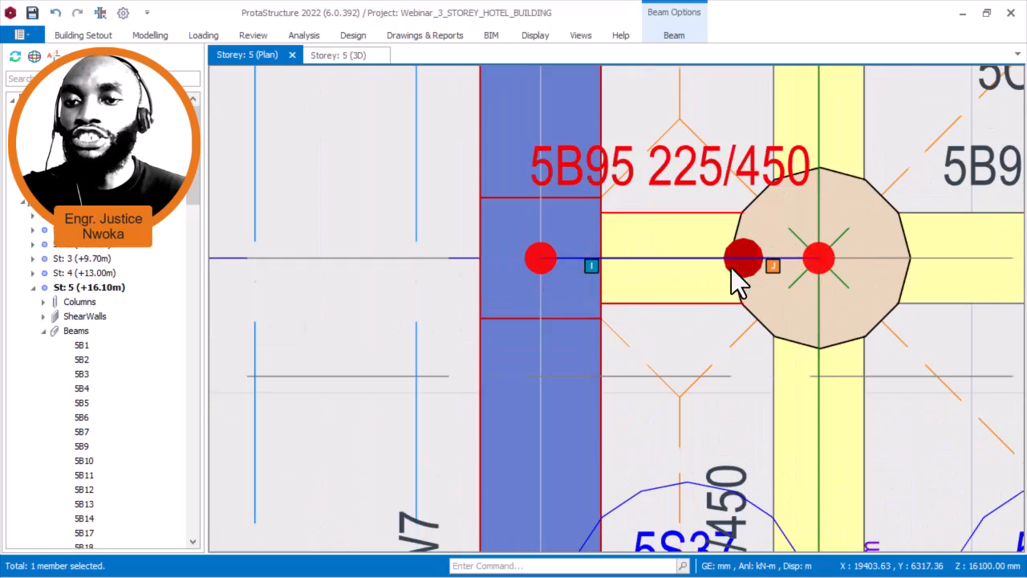
{"action": "scroll", "coordinate": [803, 261], "scroll_direction": "down", "scroll_amount": 5}
{"action": "scroll", "coordinate": [402, 265], "scroll_direction": "up", "scroll_amount": 3}
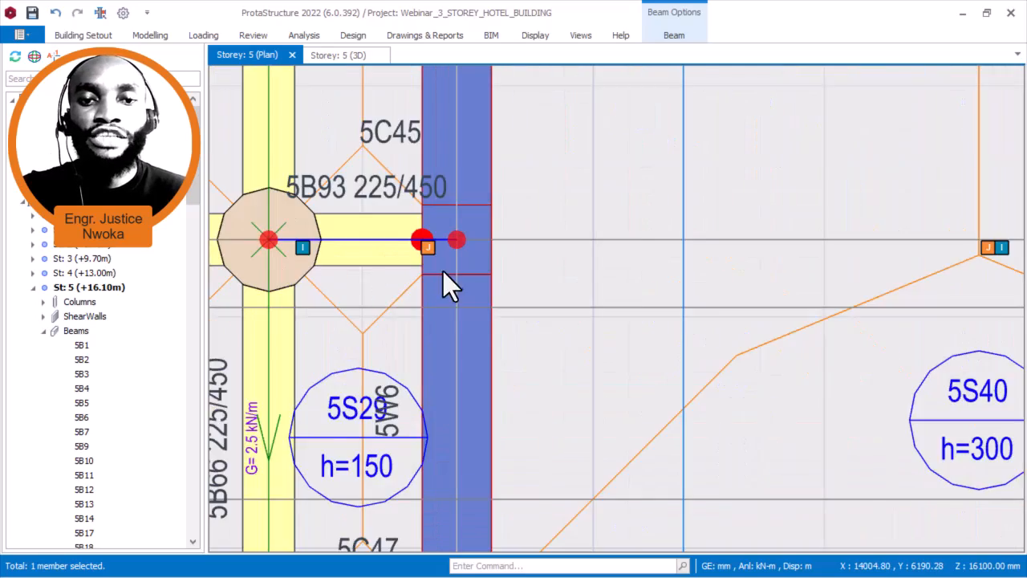
{"action": "scroll", "coordinate": [450, 233], "scroll_direction": "down", "scroll_amount": 5}
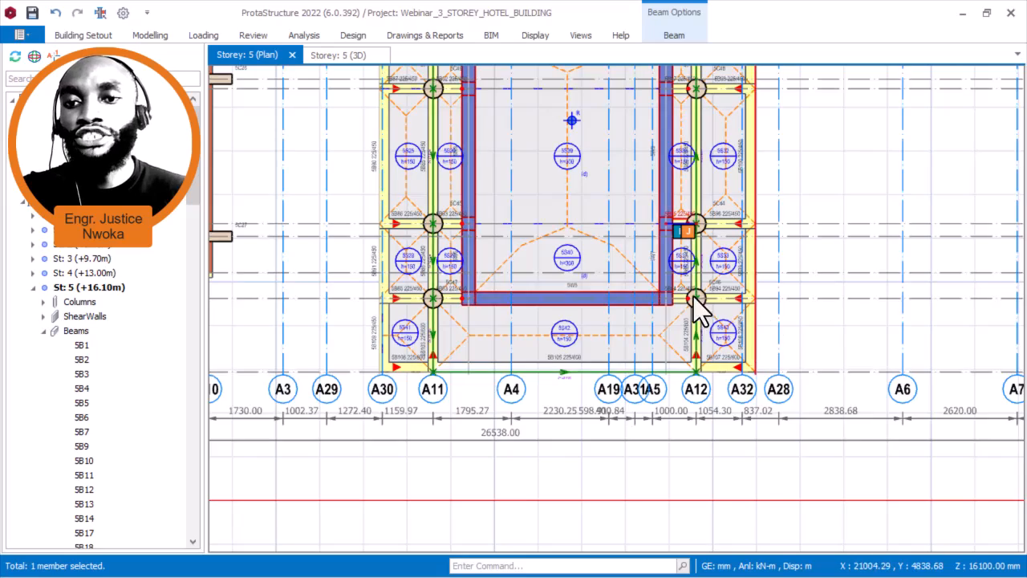
- Add beams 5B84 and 5B97 to the selection with 5B95 and set their end conditions to Hinge at Left End (i)
{"action": "scroll", "coordinate": [706, 313], "scroll_direction": "up", "scroll_amount": 4}
{"action": "mouse_move", "coordinate": [657, 292]}
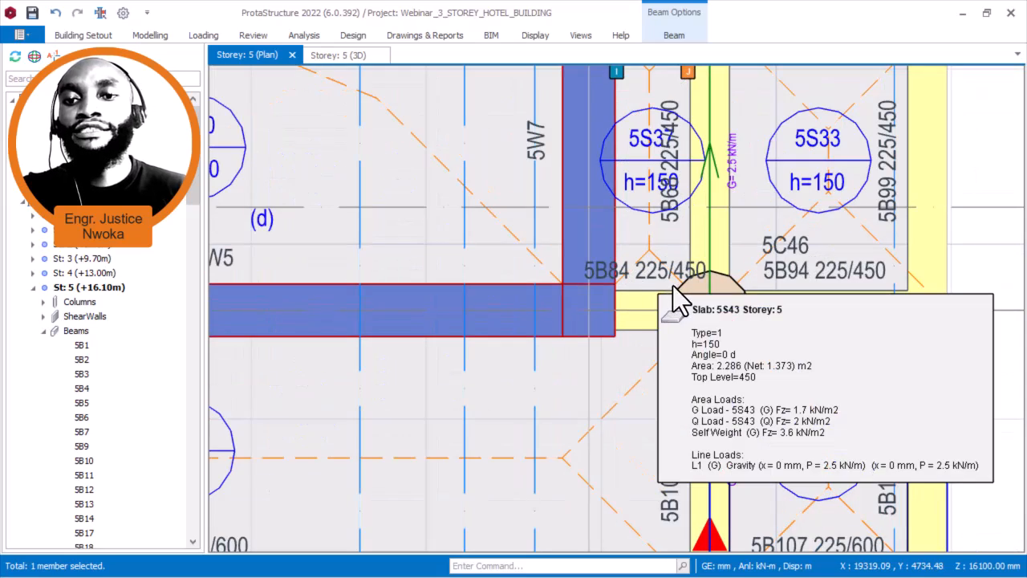
{"action": "left_click", "coordinate": [663, 323], "text": "ctrl"}
{"action": "scroll", "coordinate": [680, 289], "scroll_direction": "down", "scroll_amount": 6}
{"action": "middle_click_drag", "start_coordinate": [692, 214], "coordinate": [688, 343]}
{"action": "scroll", "coordinate": [672, 244], "scroll_direction": "up", "scroll_amount": 2}
{"action": "scroll", "coordinate": [670, 245], "scroll_direction": "up", "scroll_amount": 2}
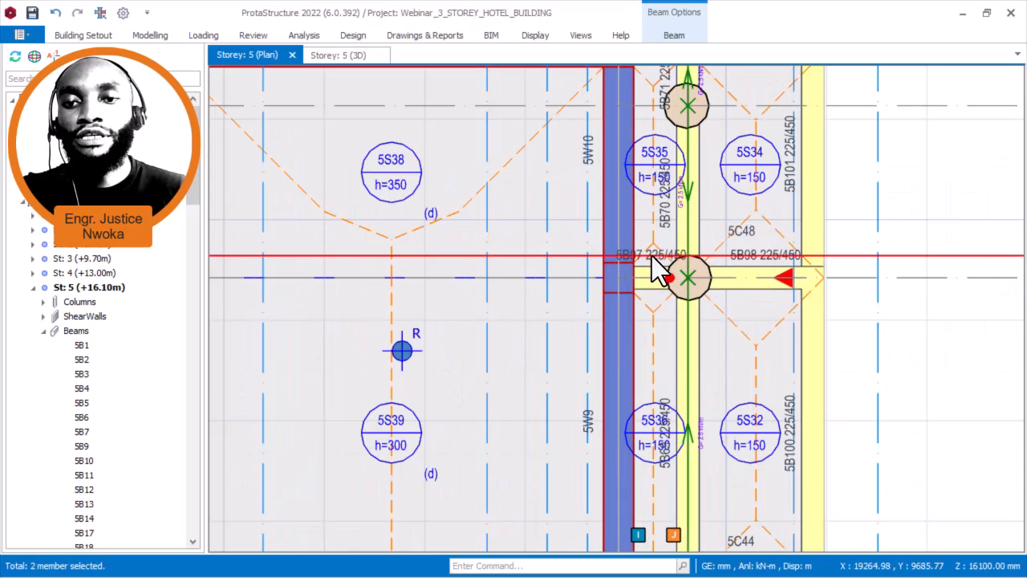
{"action": "mouse_move", "coordinate": [651, 258]}
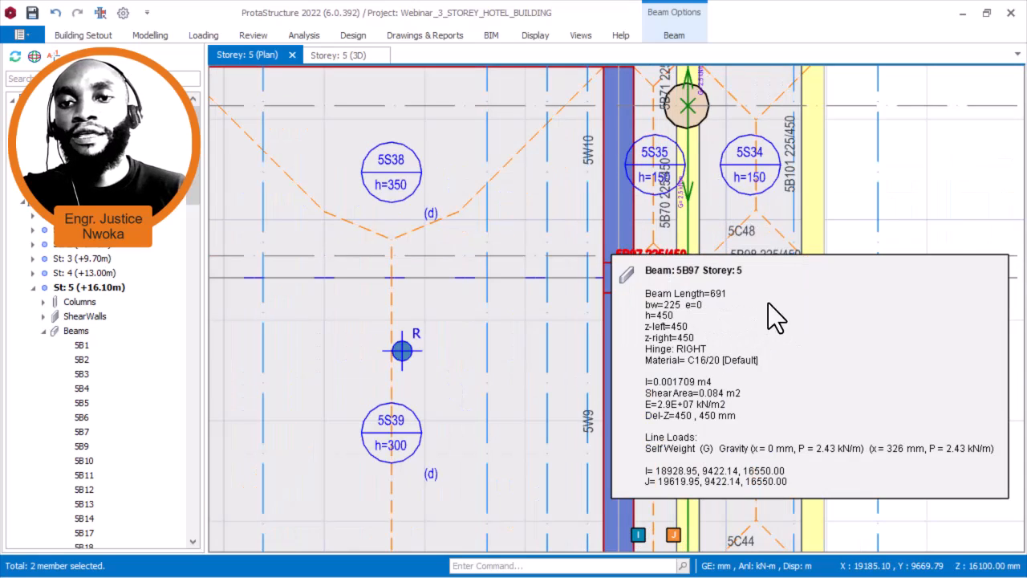
{"action": "scroll", "coordinate": [760, 224], "scroll_direction": "down", "scroll_amount": 2}
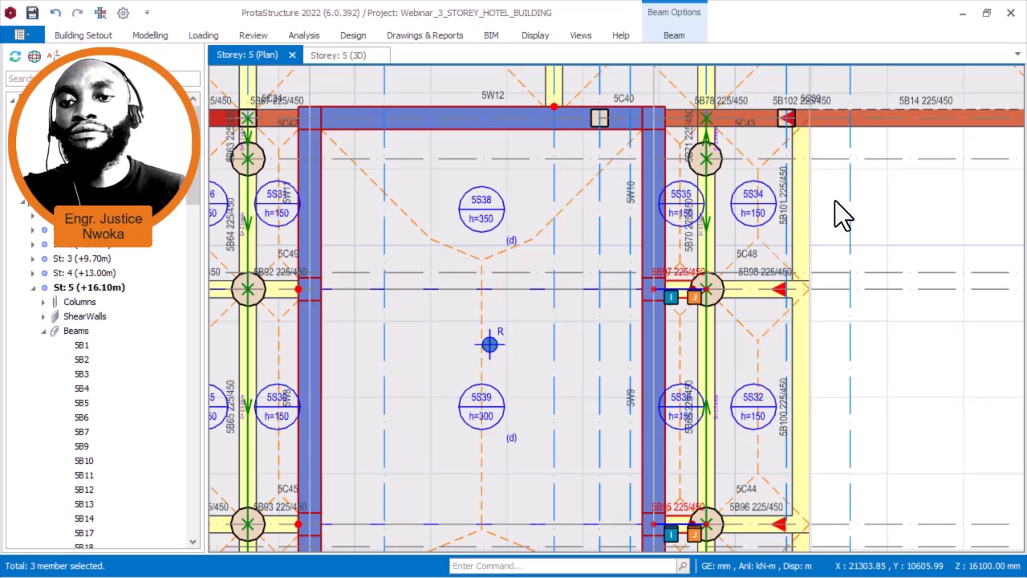
{"action": "right_click", "coordinate": [835, 201]}
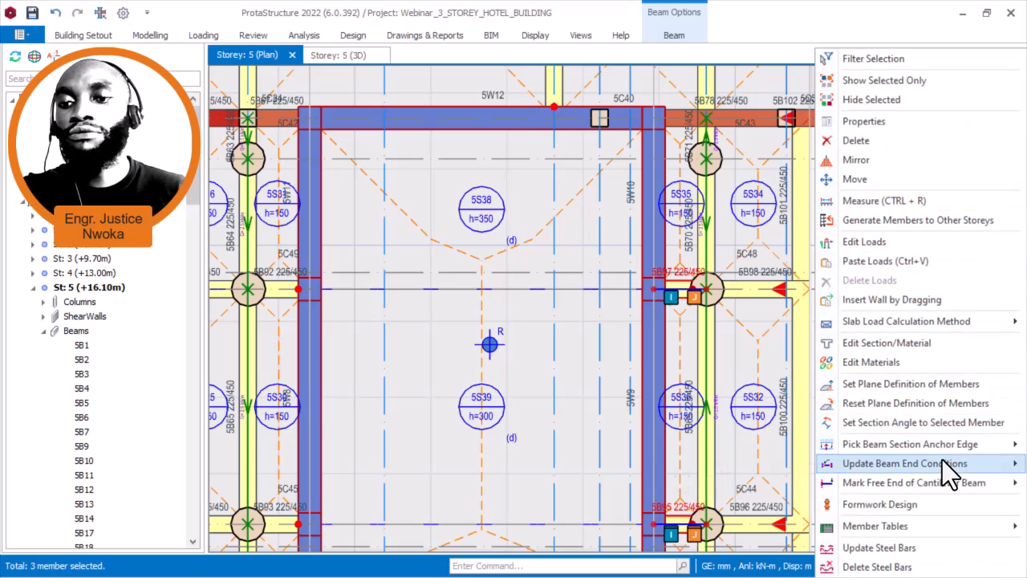
{"action": "mouse_move", "coordinate": [943, 462]}
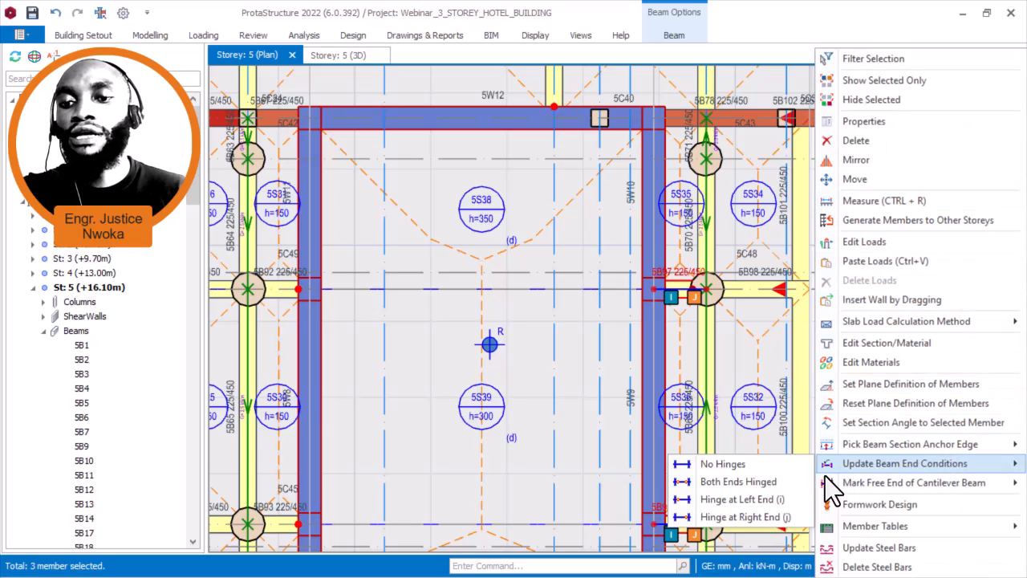
{"action": "left_click", "coordinate": [770, 501]}
{"action": "left_click", "coordinate": [557, 291]}
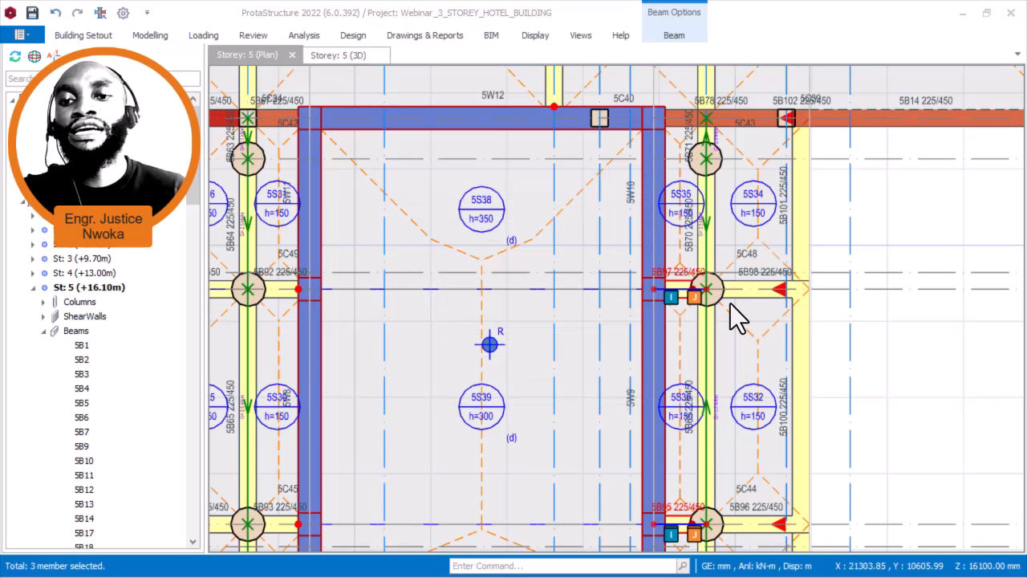
- Examine the hinge position where beam 5B97 meets the pool wall at column 5C48
{"action": "scroll", "coordinate": [679, 299], "scroll_direction": "up", "scroll_amount": 4}
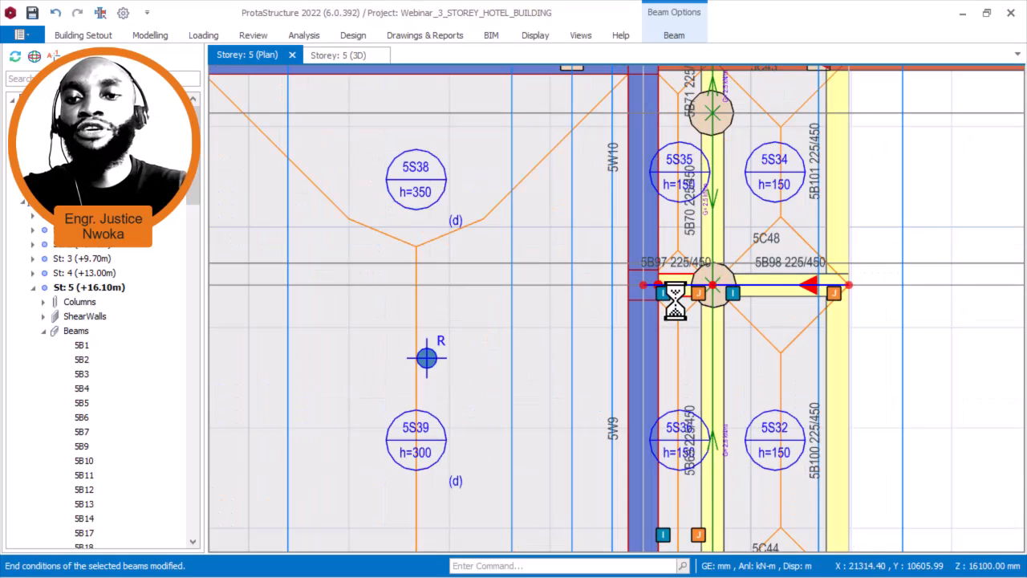
{"action": "scroll", "coordinate": [562, 277], "scroll_direction": "down", "scroll_amount": 3}
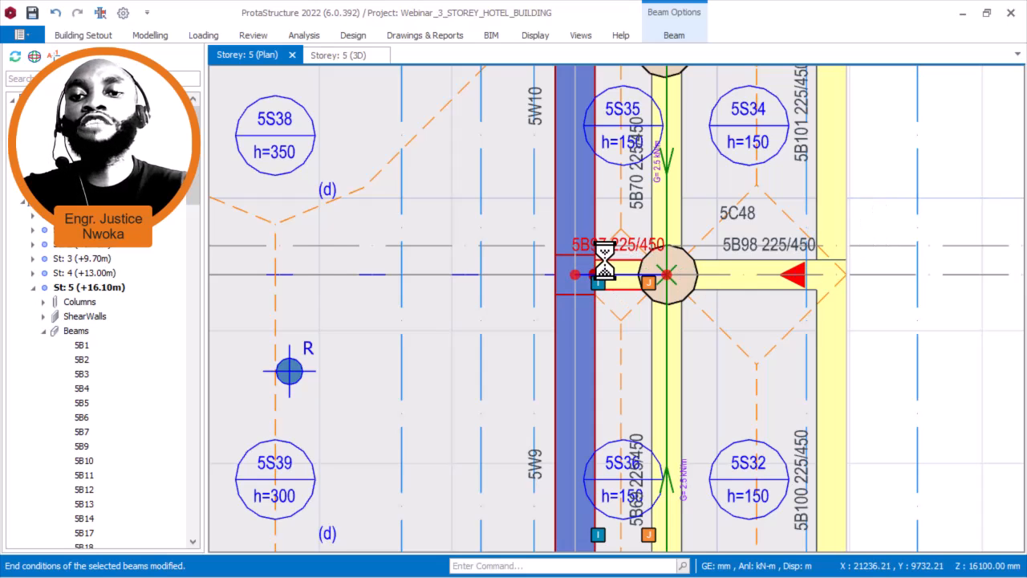
{"action": "scroll", "coordinate": [603, 261], "scroll_direction": "up", "scroll_amount": 1}
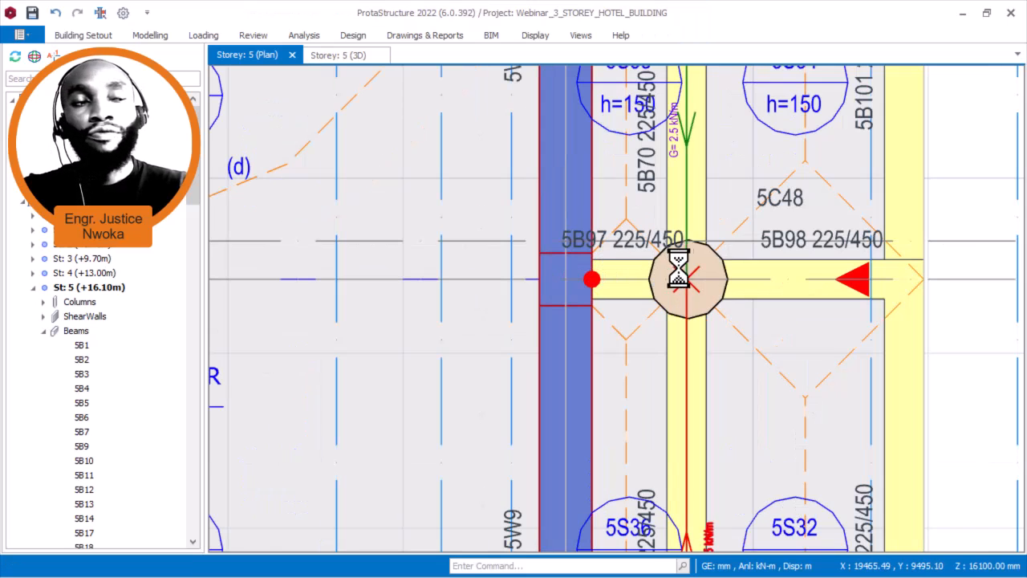
{"action": "middle_click_drag", "start_coordinate": [606, 275], "coordinate": [697, 274]}
{"action": "scroll", "coordinate": [656, 269], "scroll_direction": "up", "scroll_amount": 1}
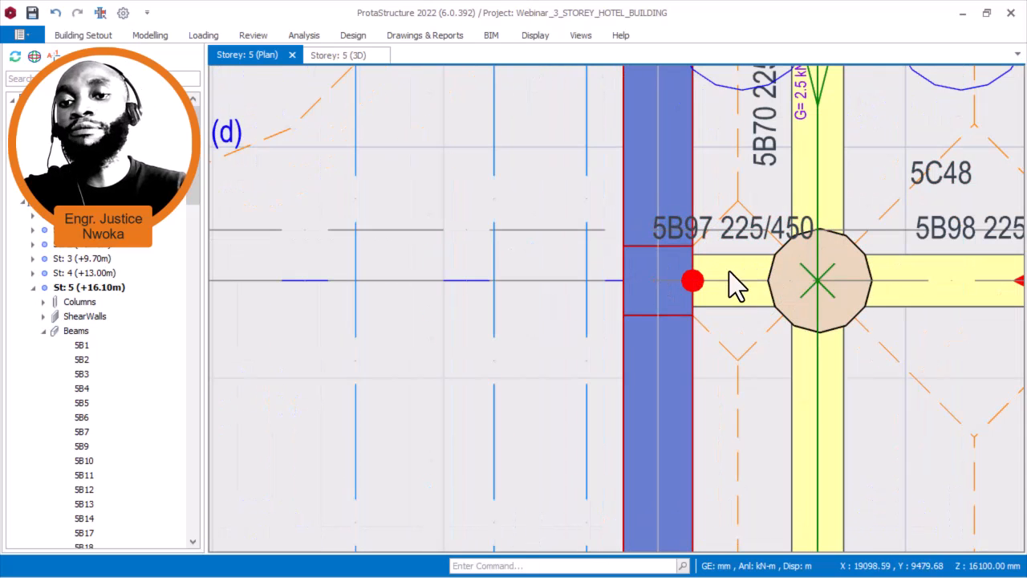
{"action": "mouse_move", "coordinate": [679, 271]}
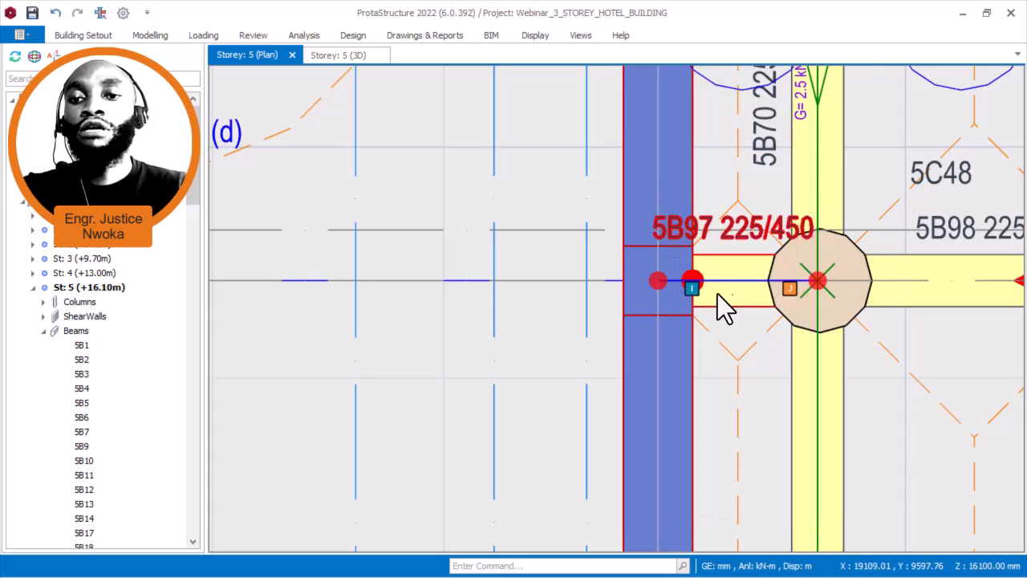
{"action": "scroll", "coordinate": [706, 286], "scroll_direction": "up", "scroll_amount": 2}
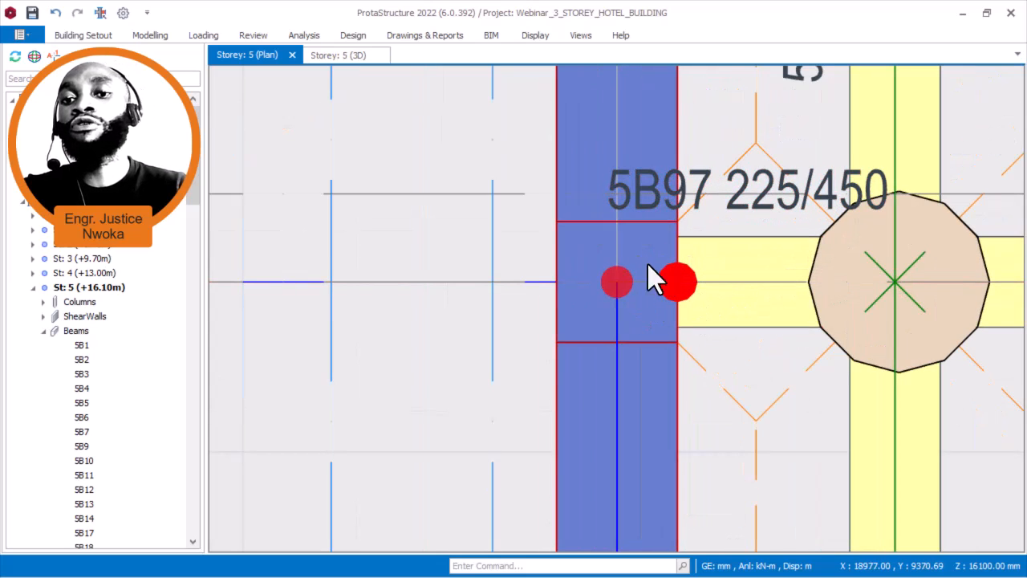
{"action": "scroll", "coordinate": [719, 248], "scroll_direction": "down", "scroll_amount": 6}
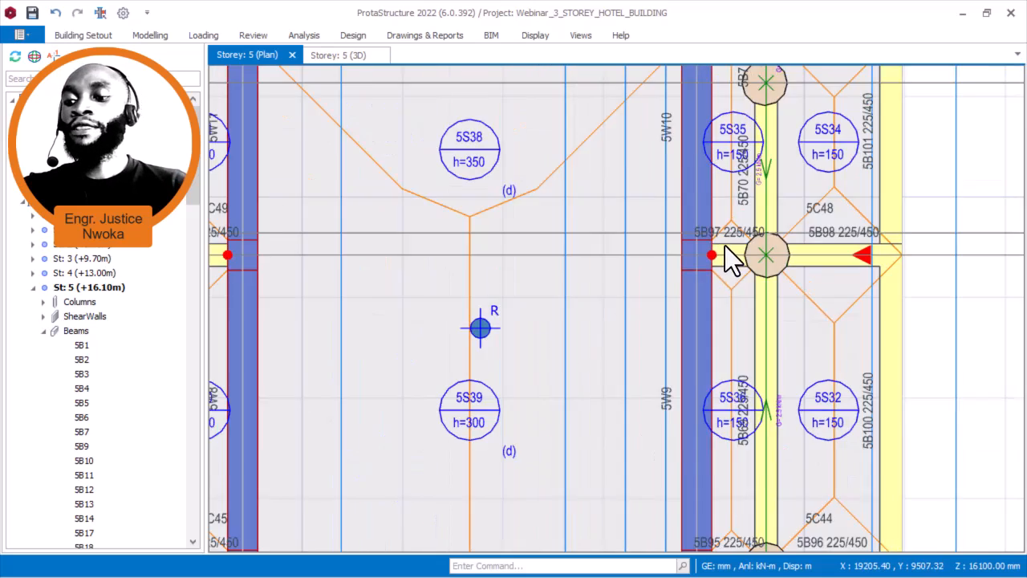
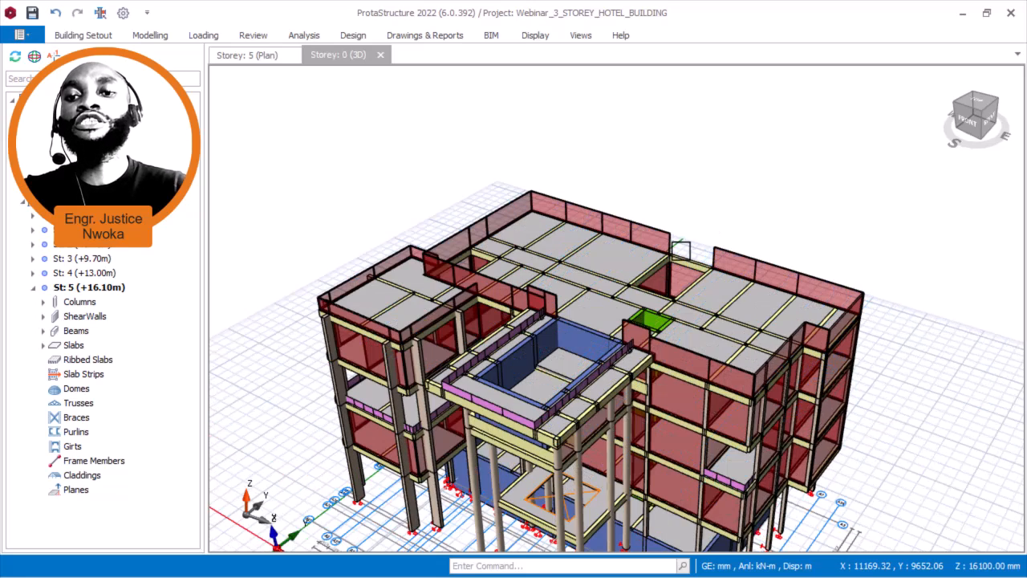
- Examine the roof-level walls around the stair opening in the whole-building 3D view, and switch to Photos to view rendering C.jpg maximized
{"action": "scroll", "coordinate": [681, 258], "scroll_direction": "up", "scroll_amount": 5}
{"action": "scroll", "coordinate": [681, 258], "scroll_direction": "up", "scroll_amount": 2}
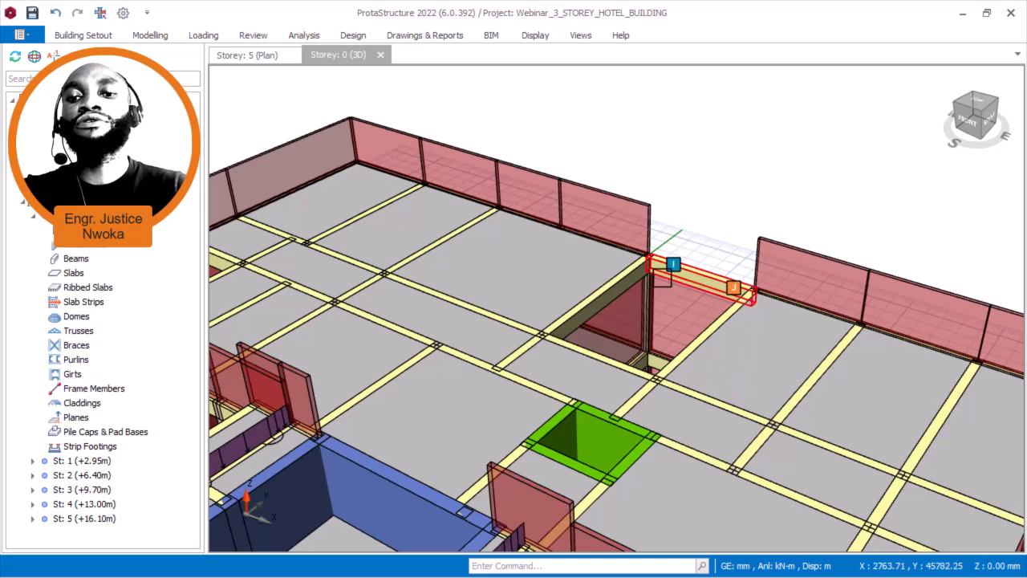
{"action": "key", "text": "super"}
{"action": "left_click", "coordinate": [708, 559]}
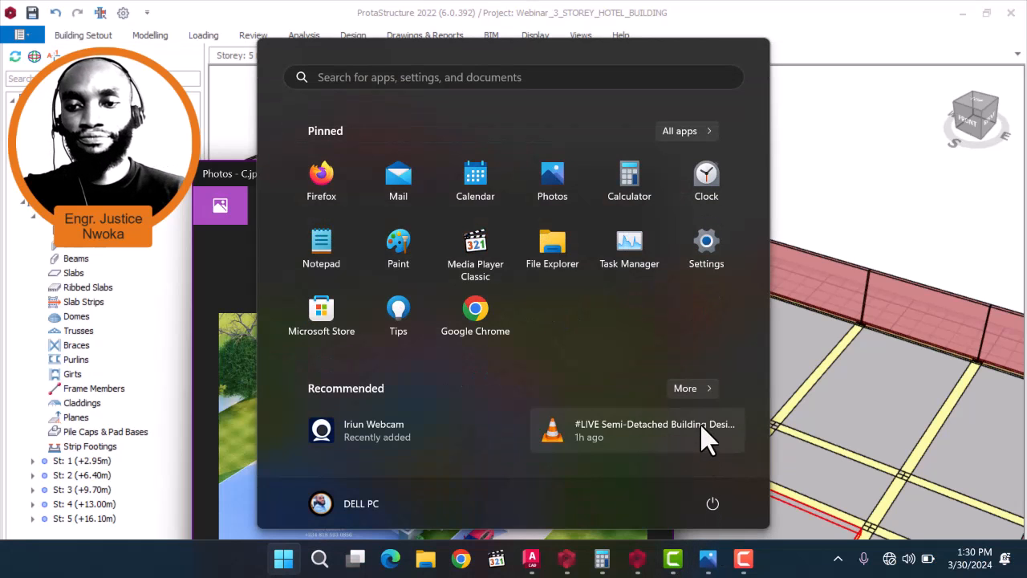
{"action": "left_click", "coordinate": [245, 342]}
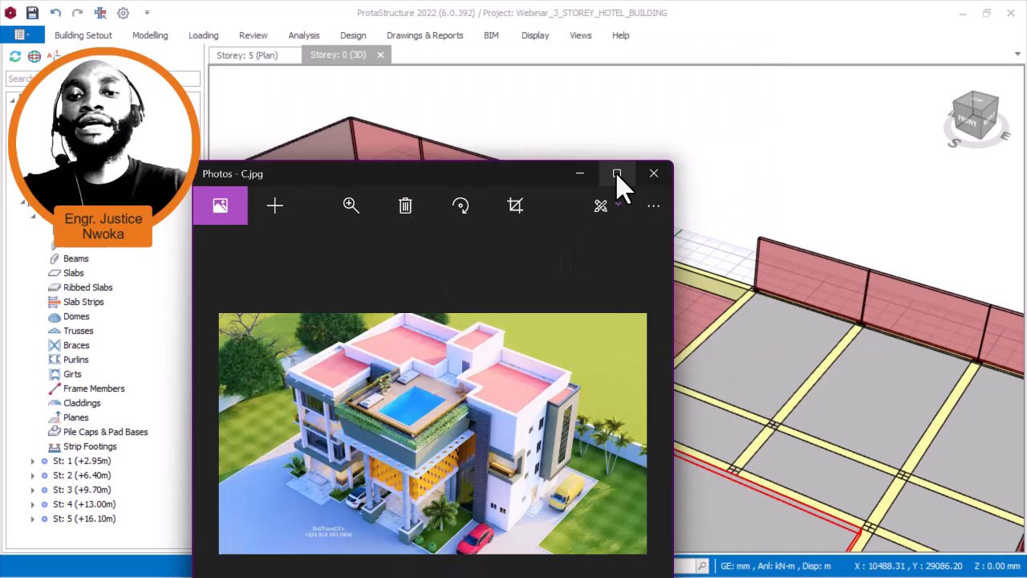
{"action": "left_click", "coordinate": [617, 174]}
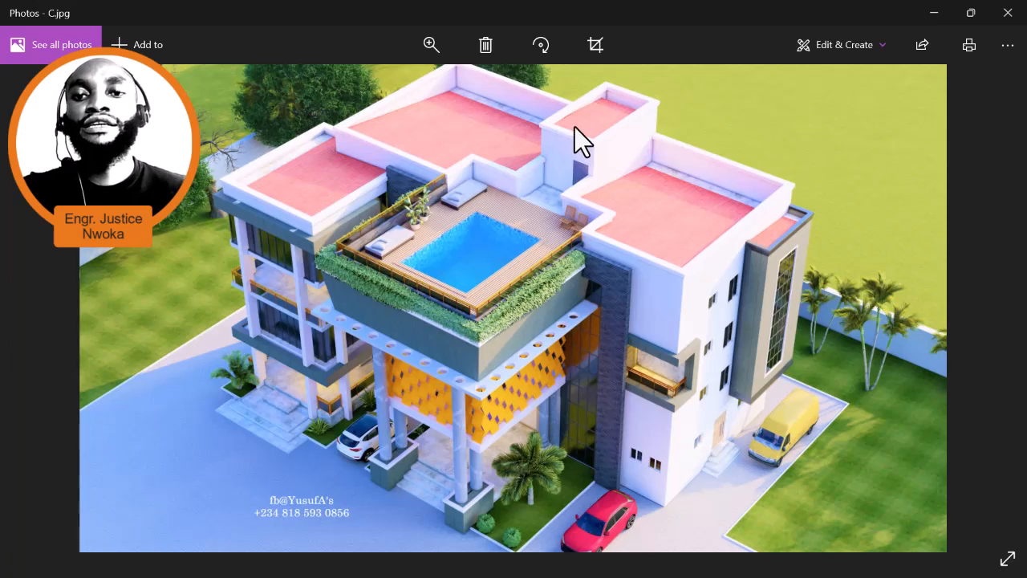
- View rendering A.jpg, and return to C.jpg for a closer look at the raised roof block behind the pool deck
{"action": "key", "text": "Right"}
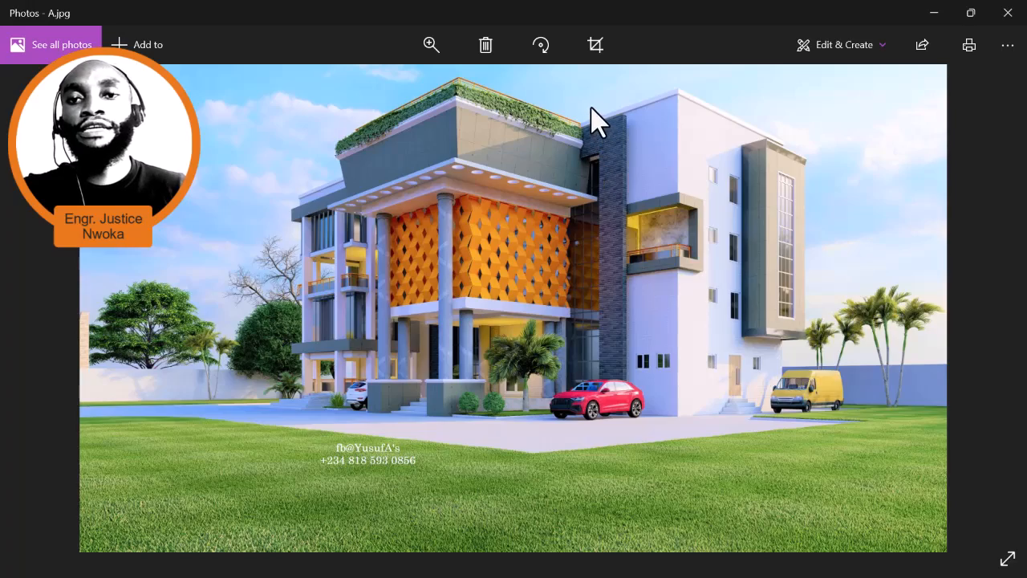
{"action": "key", "text": "Left"}
{"action": "scroll", "coordinate": [585, 122], "scroll_direction": "up", "scroll_amount": 3, "text": "ctrl"}
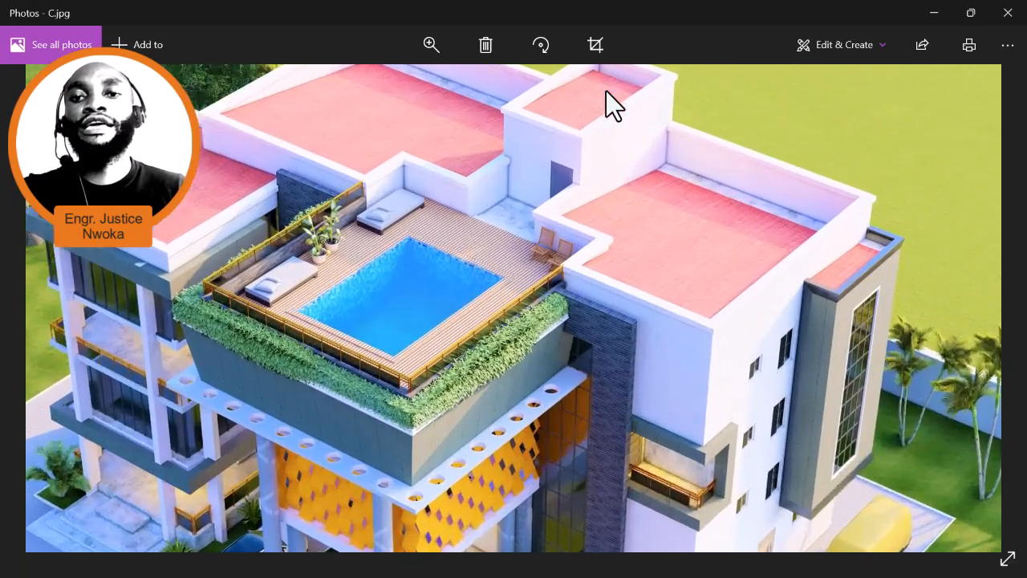
- Examine the raised stair block between the roof slabs in C.jpg, and minimize Photos to return to the 3D model
{"action": "left_click_drag", "start_coordinate": [581, 120], "coordinate": [569, 164]}
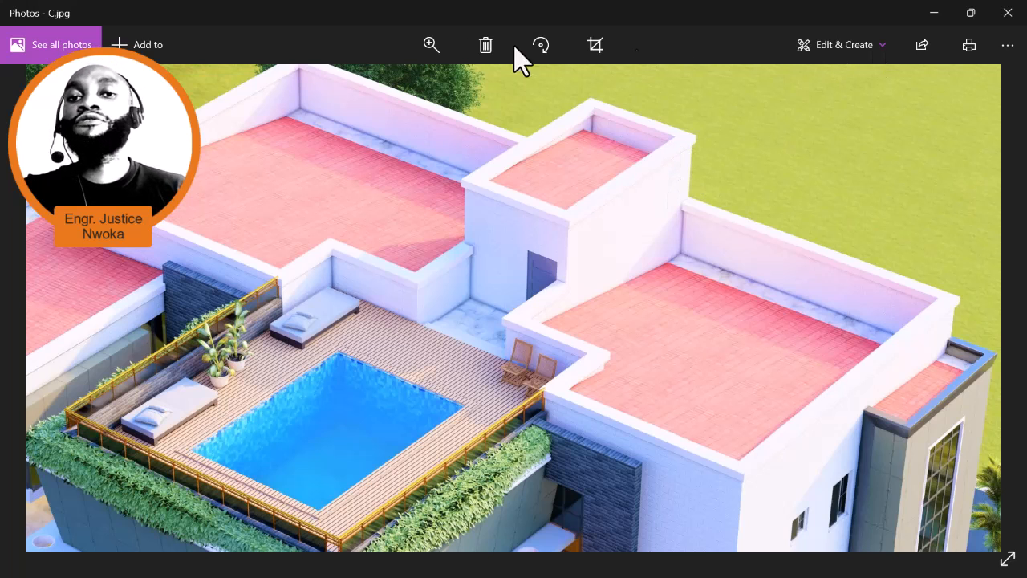
{"action": "double_click", "coordinate": [334, 19]}
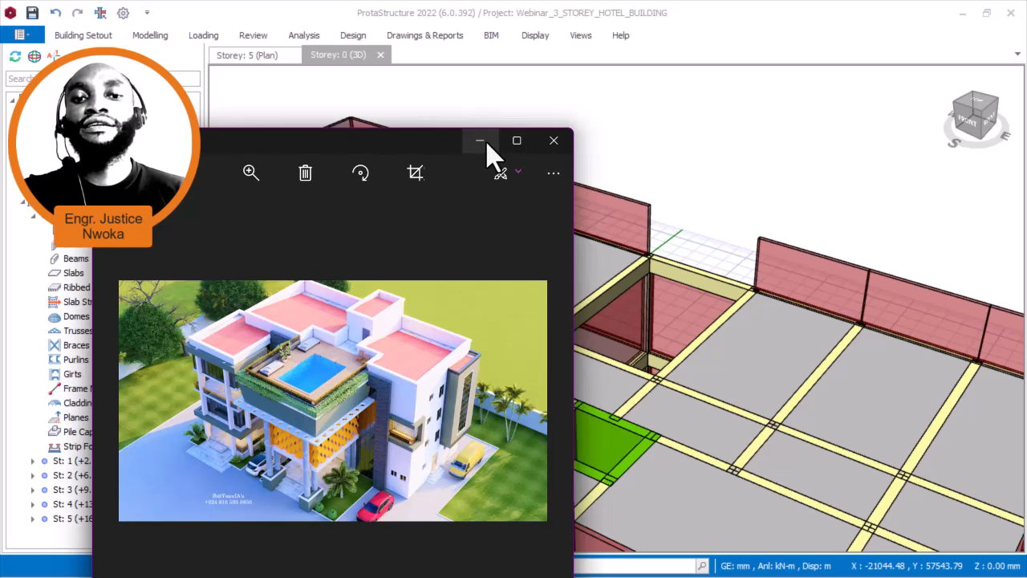
{"action": "left_click", "coordinate": [481, 141]}
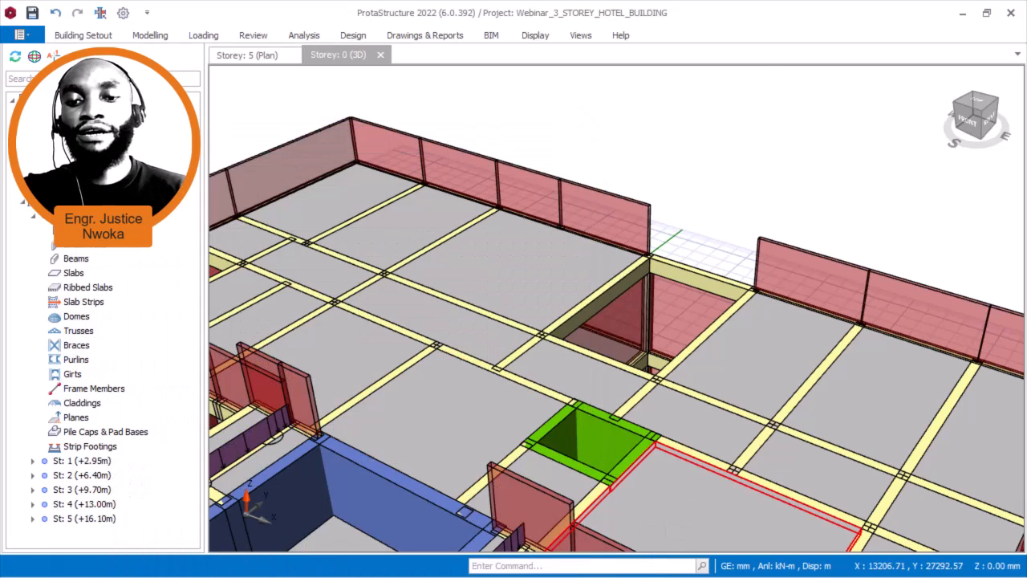
- Switch to AutoCAD and display the stair section of the structural hotel drawing in a maximized window
{"action": "left_click", "coordinate": [282, 558]}
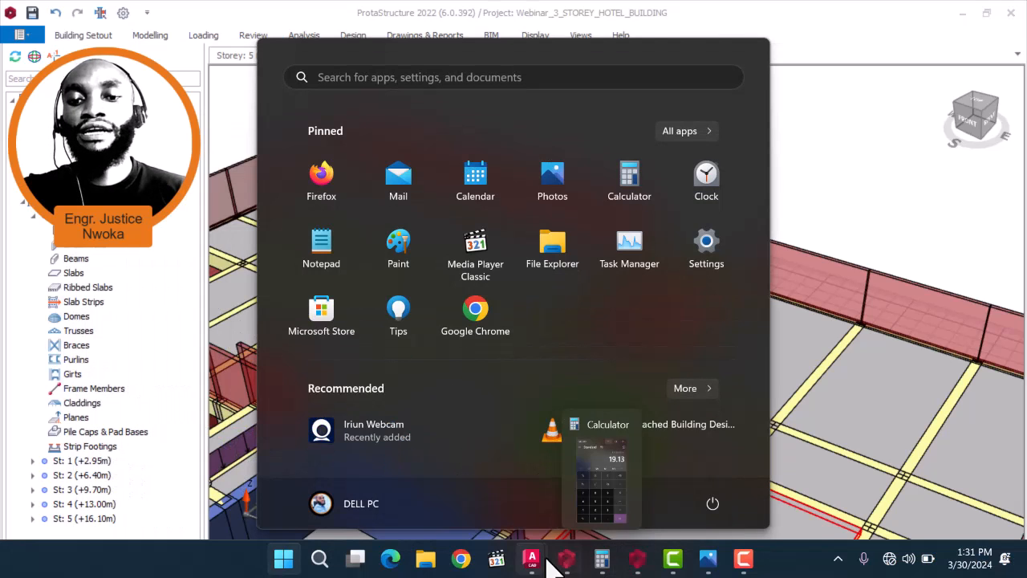
{"action": "mouse_move", "coordinate": [531, 559]}
{"action": "left_click", "coordinate": [671, 514]}
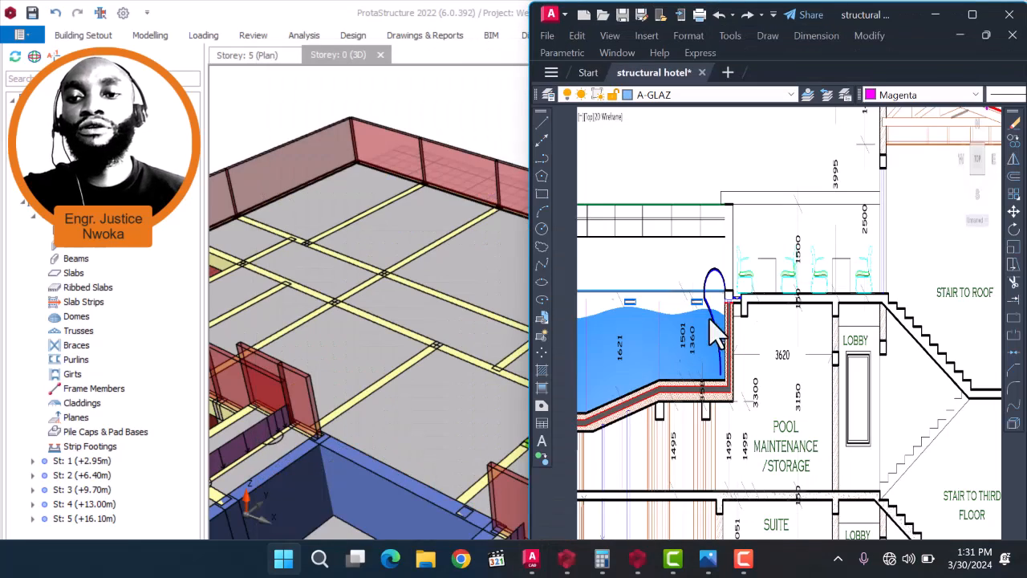
{"action": "scroll", "coordinate": [827, 250], "scroll_direction": "down", "scroll_amount": 5}
{"action": "mouse_move", "coordinate": [839, 220]}
{"action": "middle_mouse_down"}
{"action": "mouse_move", "coordinate": [812, 236]}
{"action": "mouse_move", "coordinate": [690, 251]}
{"action": "middle_mouse_up"}
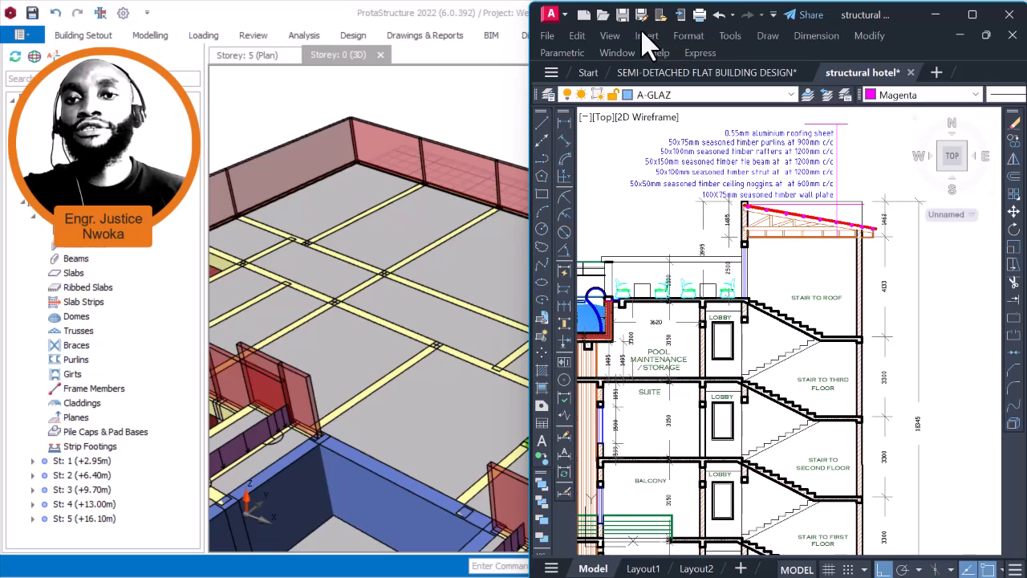
{"action": "left_click", "coordinate": [336, 152]}
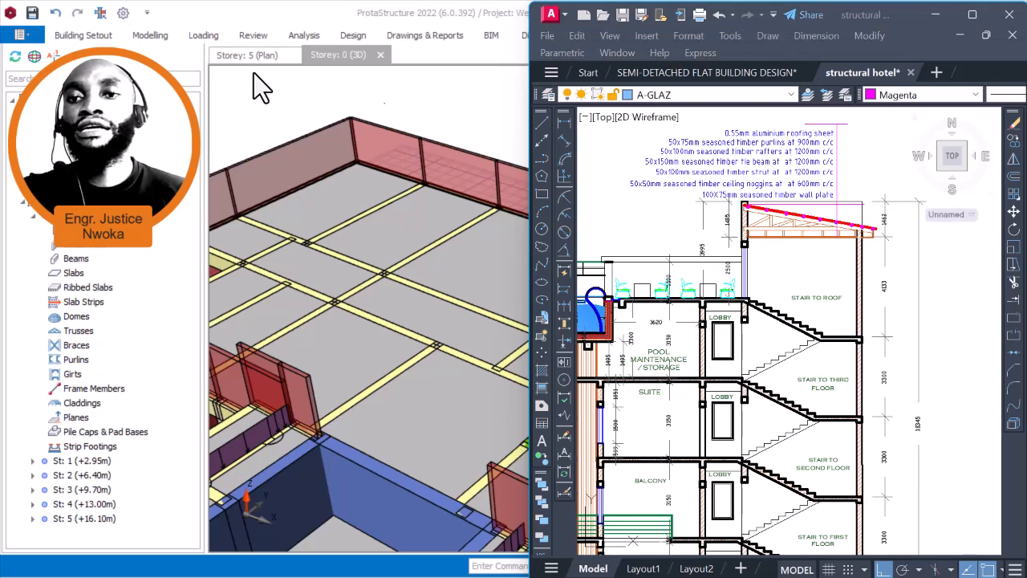
{"action": "left_click", "coordinate": [883, 14]}
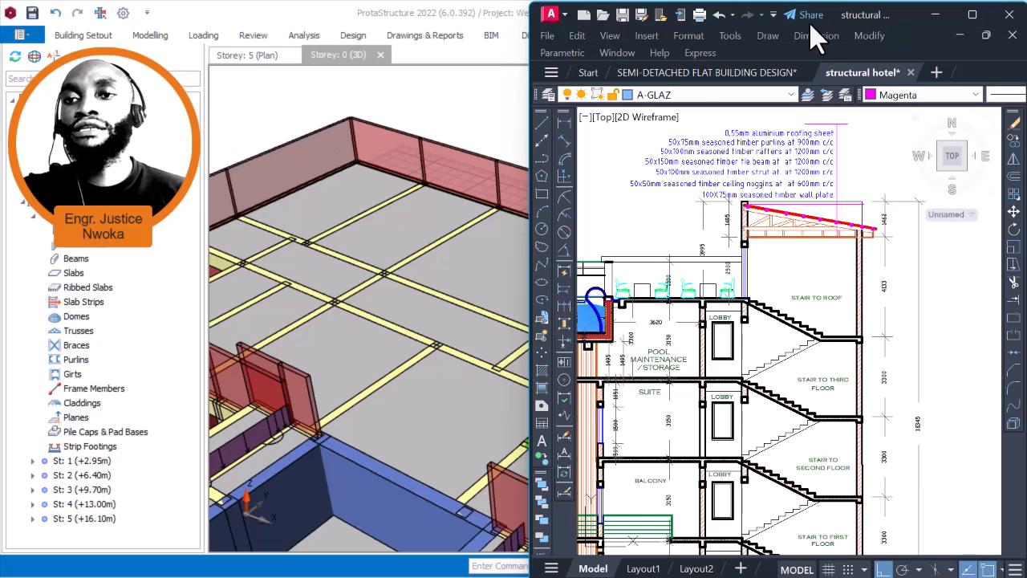
{"action": "left_click_drag", "start_coordinate": [883, 24], "coordinate": [838, 30]}
{"action": "left_click", "coordinate": [899, 19]}
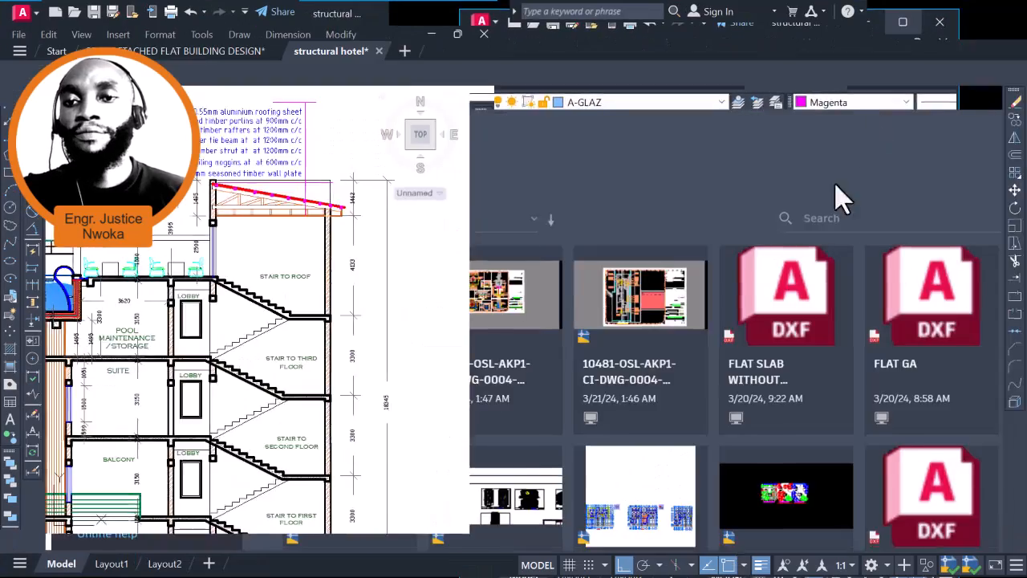
- Examine the stair-to-roof part of the section beside the pool deck, and start a linear dimension to measure its height
{"action": "scroll", "coordinate": [547, 210], "scroll_direction": "down", "scroll_amount": 2}
{"action": "scroll", "coordinate": [485, 296], "scroll_direction": "up", "scroll_amount": 5}
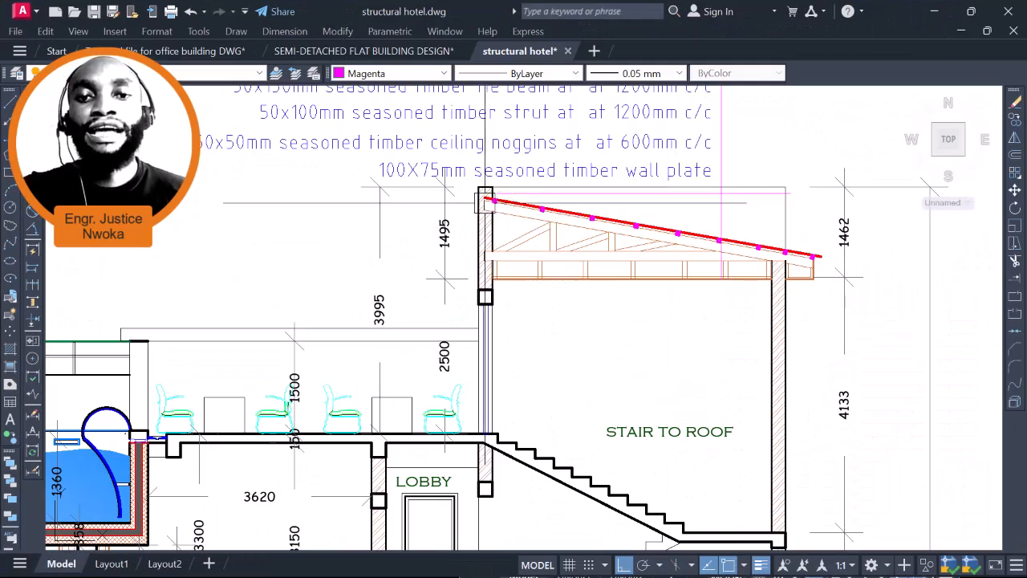
{"action": "mouse_move", "coordinate": [566, 248]}
{"action": "middle_mouse_down"}
{"action": "mouse_move", "coordinate": [556, 259]}
{"action": "mouse_move", "coordinate": [684, 256]}
{"action": "middle_mouse_up"}
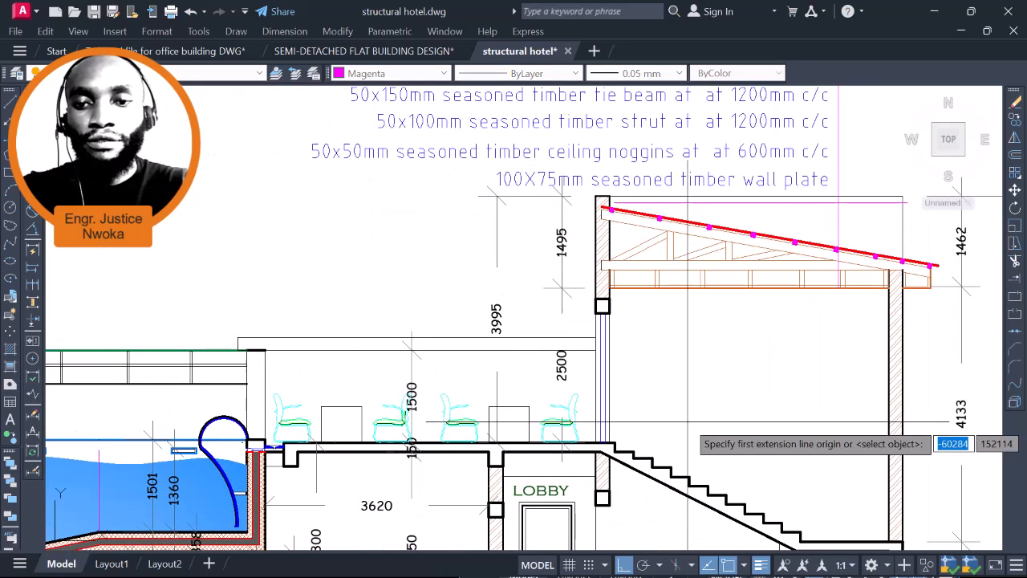
{"action": "scroll", "coordinate": [727, 401], "scroll_direction": "down", "scroll_amount": 4}
{"action": "scroll", "coordinate": [732, 423], "scroll_direction": "up", "scroll_amount": 5}
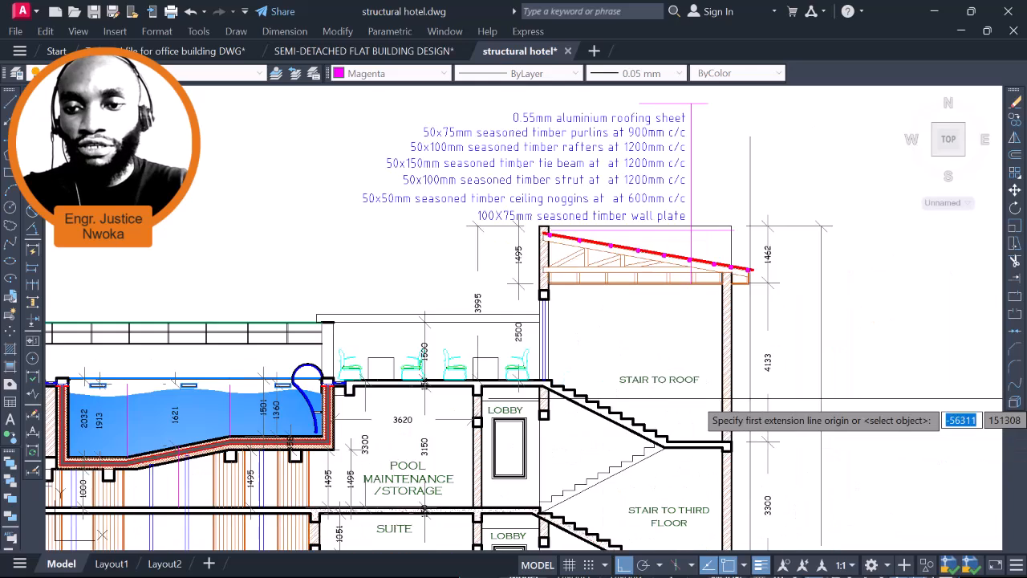
- Measure the height from the roof terrace floor to the top of the beam over the opening beside the stair to roof
{"action": "left_click", "coordinate": [393, 367]}
{"action": "middle_click_drag", "start_coordinate": [431, 359], "coordinate": [463, 446]}
{"action": "scroll", "coordinate": [455, 350], "scroll_direction": "down", "scroll_amount": 3}
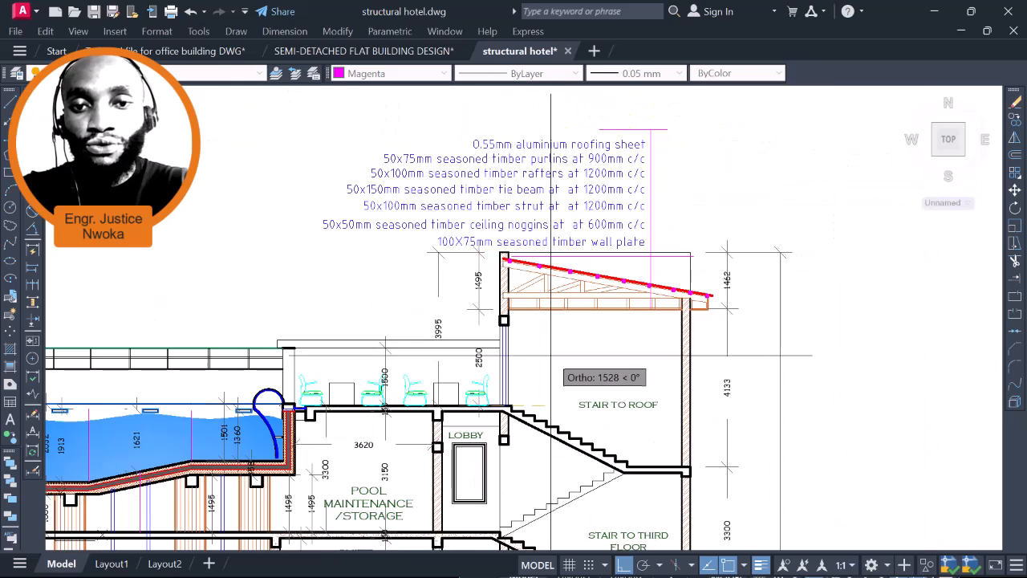
{"action": "scroll", "coordinate": [493, 322], "scroll_direction": "up", "scroll_amount": 3}
{"action": "scroll", "coordinate": [493, 322], "scroll_direction": "up", "scroll_amount": 3}
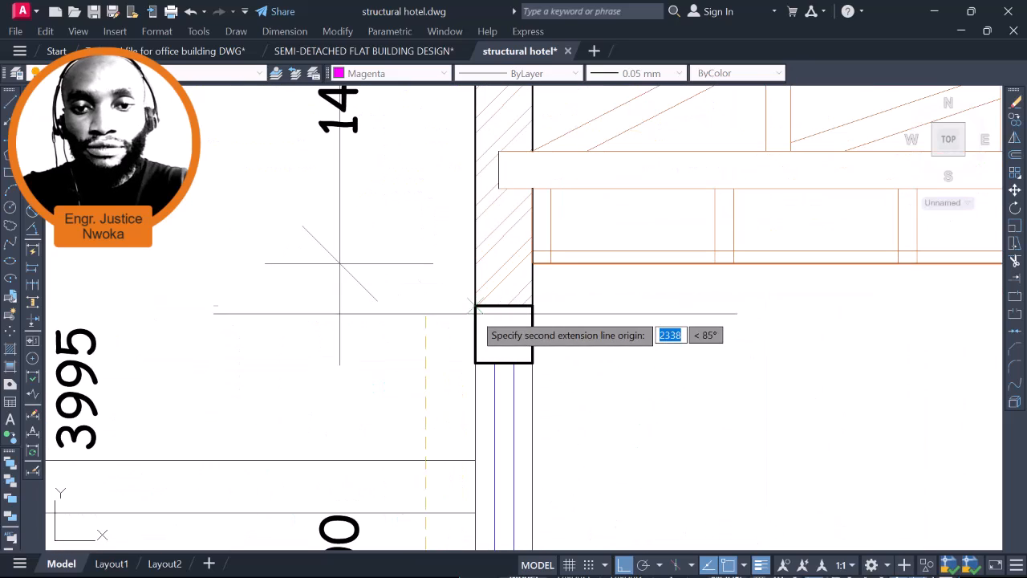
{"action": "left_click", "coordinate": [492, 322]}
{"action": "scroll", "coordinate": [493, 322], "scroll_direction": "down", "scroll_amount": 5}
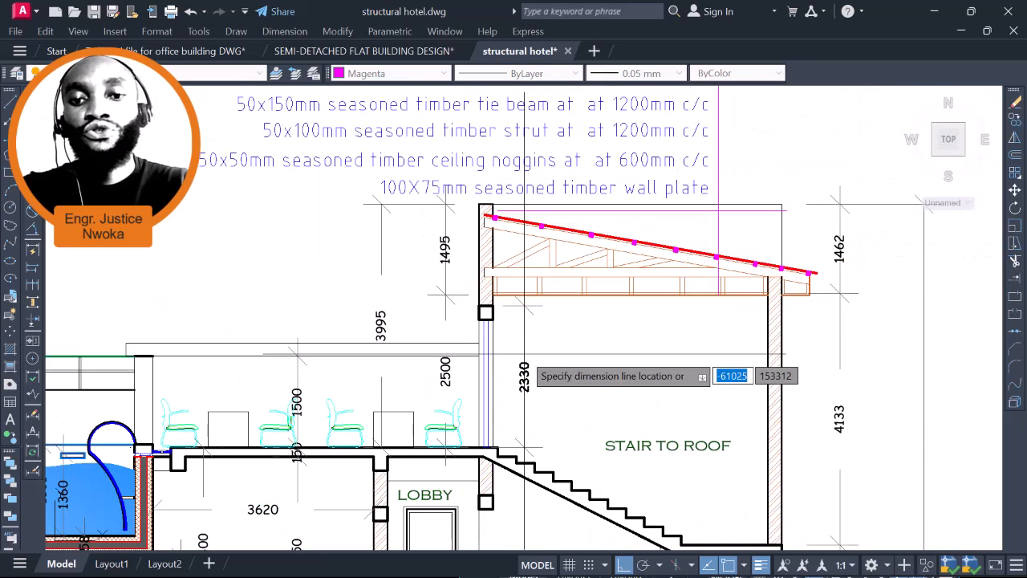
{"action": "scroll", "coordinate": [526, 352], "scroll_direction": "up", "scroll_amount": 4}
{"action": "left_click", "coordinate": [529, 351]}
- Measure the height from the roof terrace floor to the ceiling line under the stair roof truss
{"action": "key", "text": "space"}
{"action": "left_click", "coordinate": [444, 210]}
{"action": "scroll", "coordinate": [444, 354], "scroll_direction": "down", "scroll_amount": 3}
{"action": "scroll", "coordinate": [444, 363], "scroll_direction": "up", "scroll_amount": 2}
{"action": "left_click", "coordinate": [444, 379]}
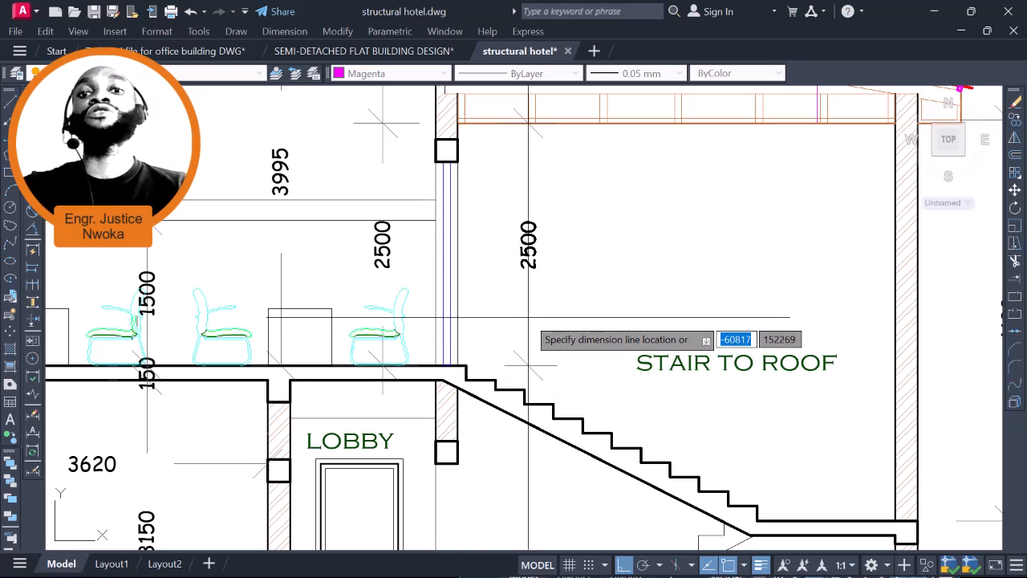
{"action": "scroll", "coordinate": [541, 338], "scroll_direction": "down", "scroll_amount": 5}
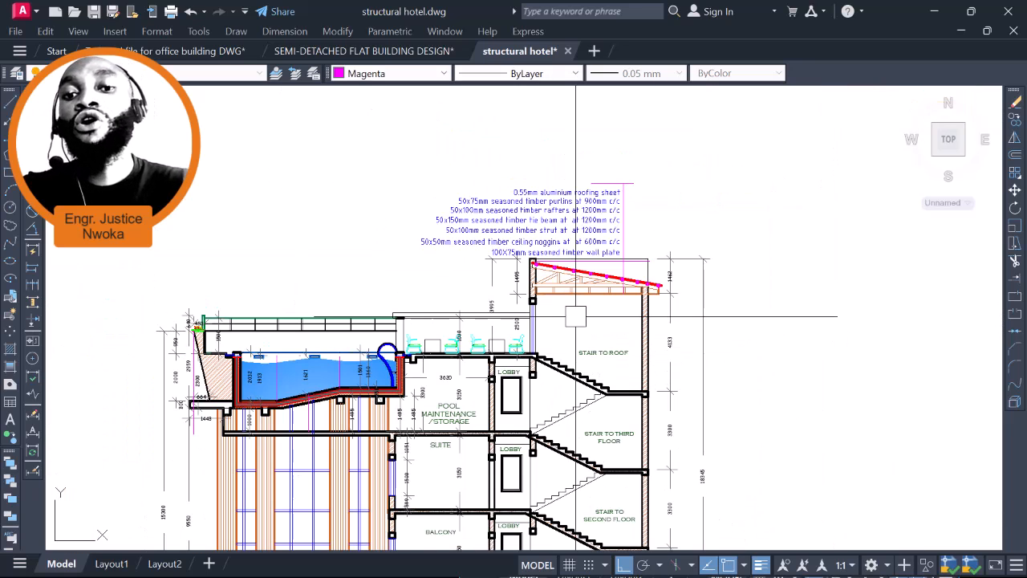
{"action": "scroll", "coordinate": [440, 282], "scroll_direction": "up", "scroll_amount": 4}
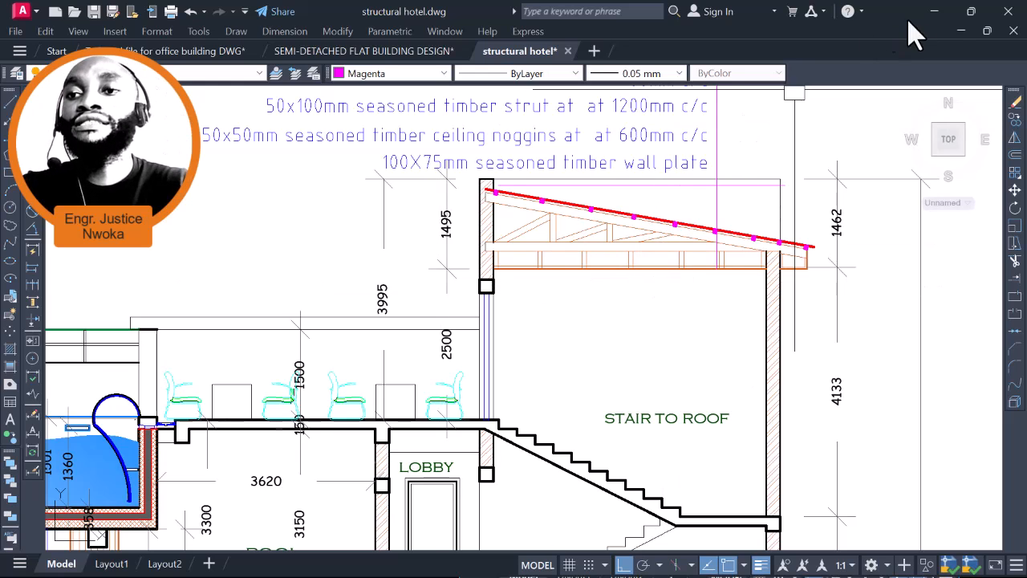
- Switch to ProtaStructure and make storey 5 (+16.10m) the current storey in the 3D view
{"action": "left_click", "coordinate": [937, 11]}
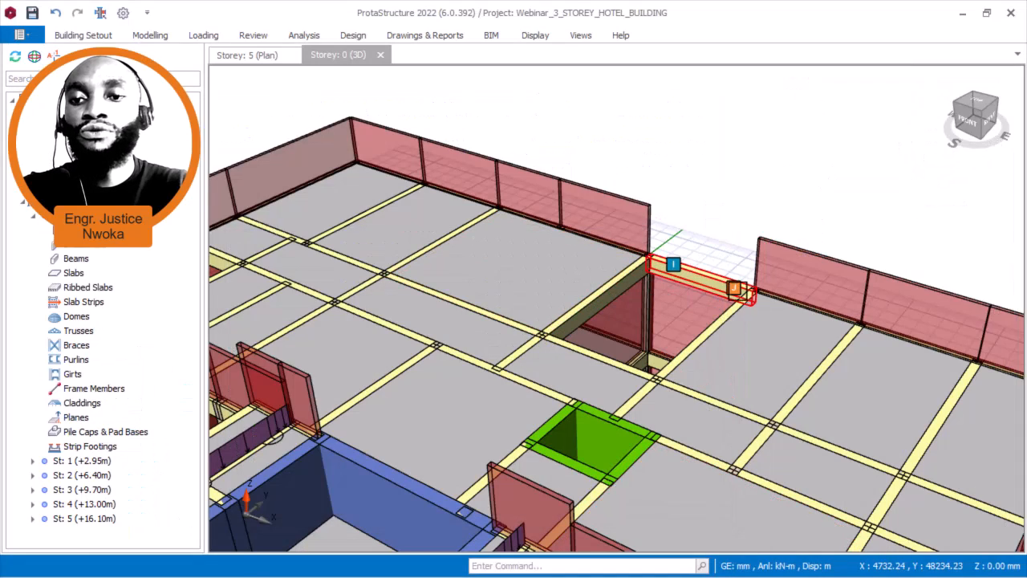
{"action": "scroll", "coordinate": [736, 294], "scroll_direction": "up", "scroll_amount": 1}
{"action": "scroll", "coordinate": [672, 239], "scroll_direction": "down", "scroll_amount": 2}
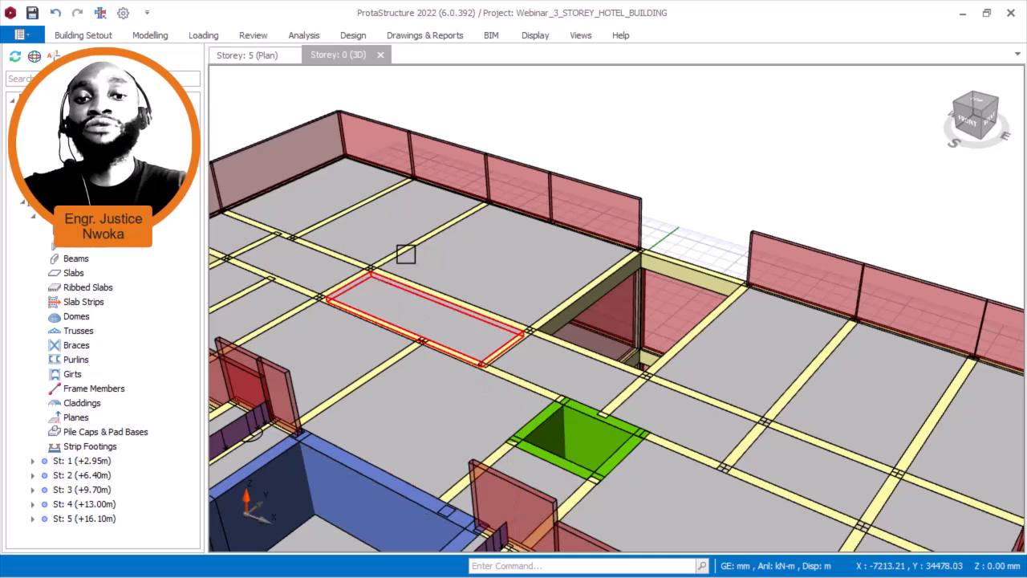
{"action": "scroll", "coordinate": [541, 266], "scroll_direction": "down", "scroll_amount": 3}
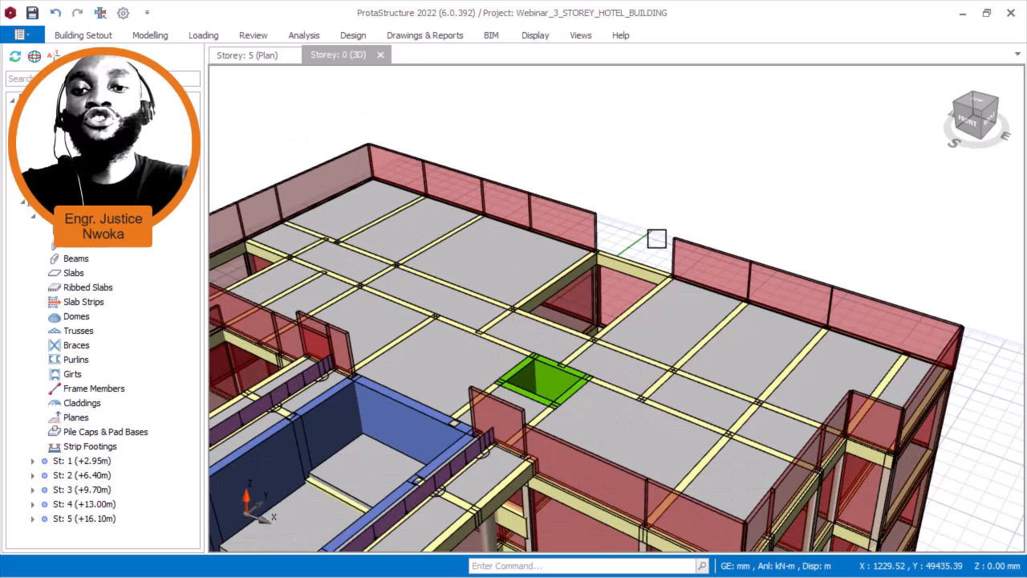
{"action": "scroll", "coordinate": [704, 226], "scroll_direction": "down", "scroll_amount": 2}
{"action": "middle_click_drag", "start_coordinate": [744, 224], "coordinate": [811, 220]}
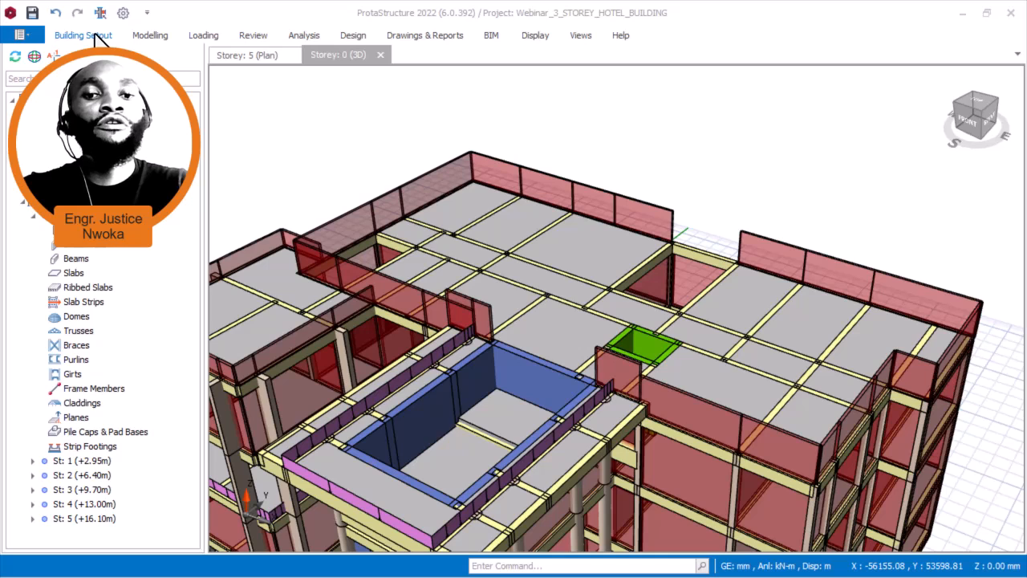
{"action": "double_click", "coordinate": [105, 519]}
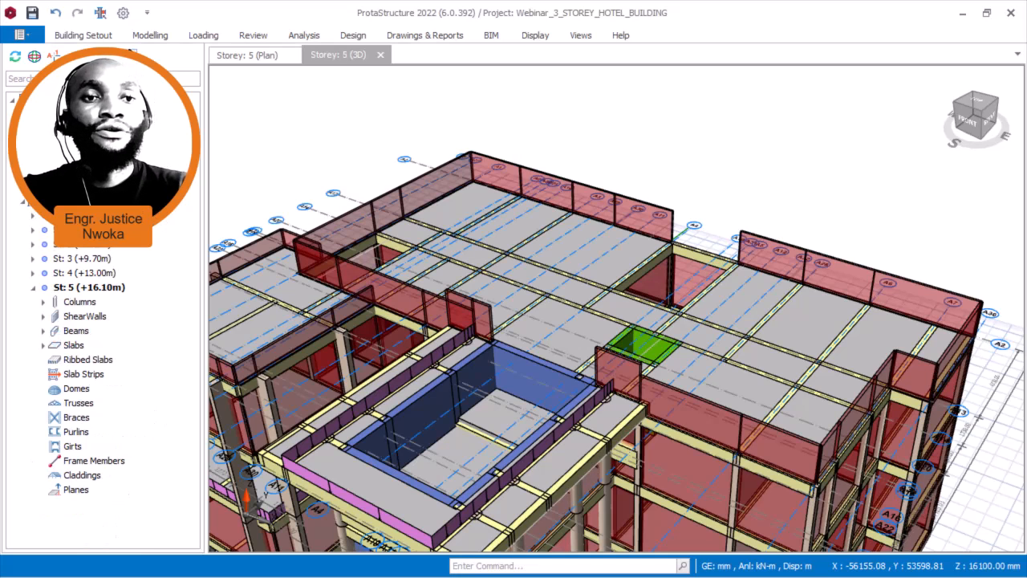
{"action": "left_click", "coordinate": [152, 37]}
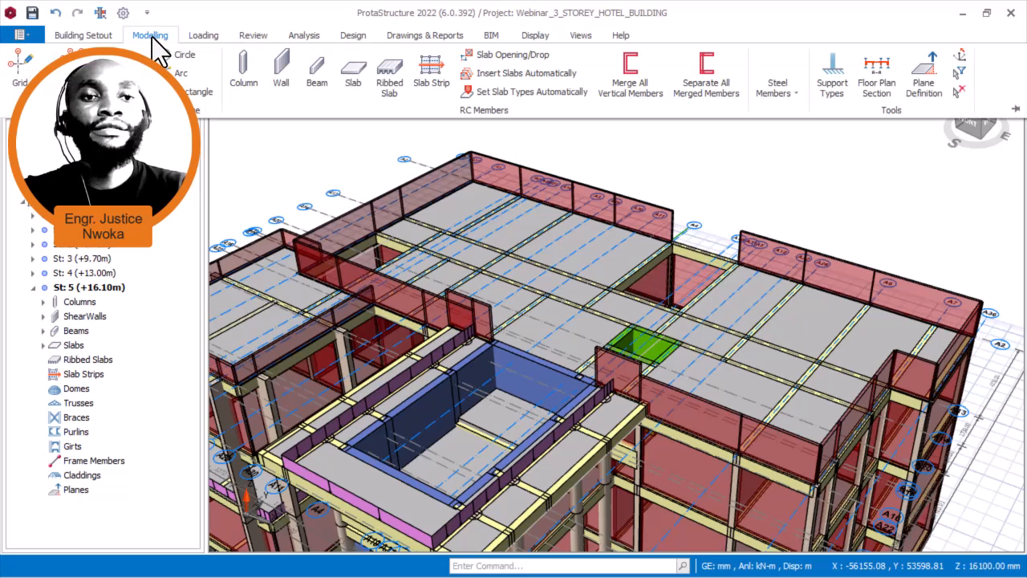
{"action": "left_click", "coordinate": [93, 36]}
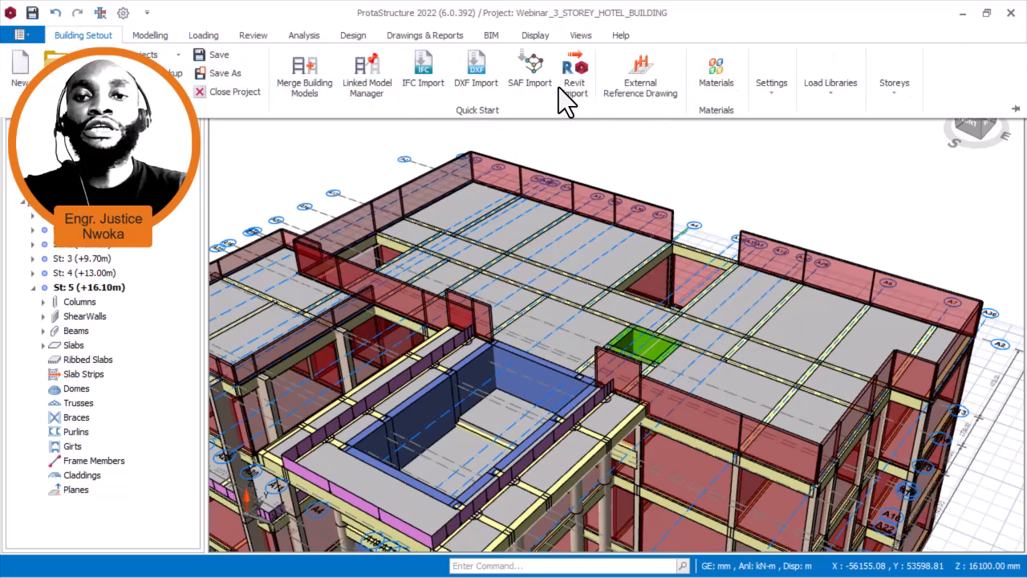
{"action": "left_click", "coordinate": [533, 149]}
{"action": "left_click", "coordinate": [90, 36]}
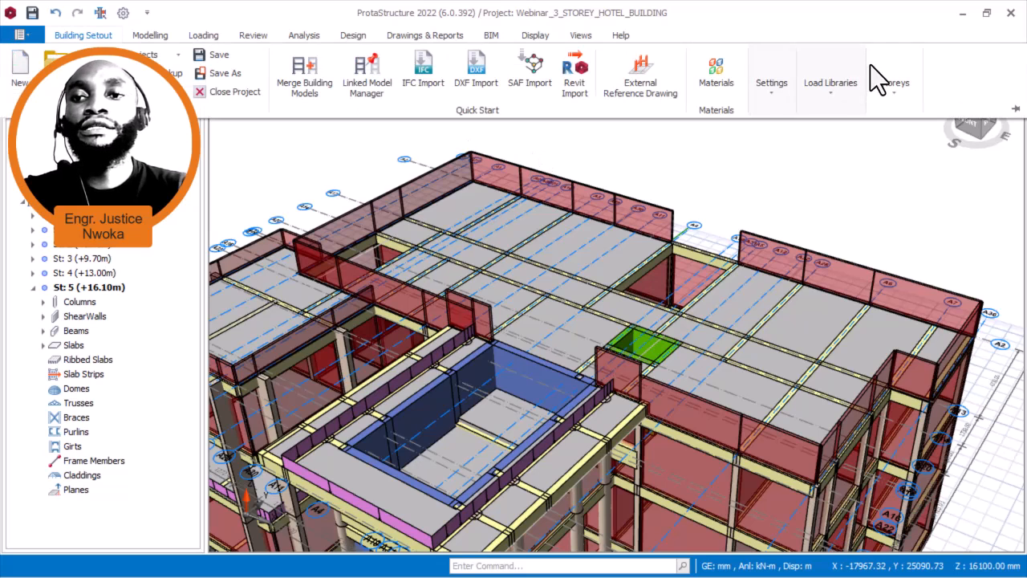
{"action": "left_click", "coordinate": [897, 91]}
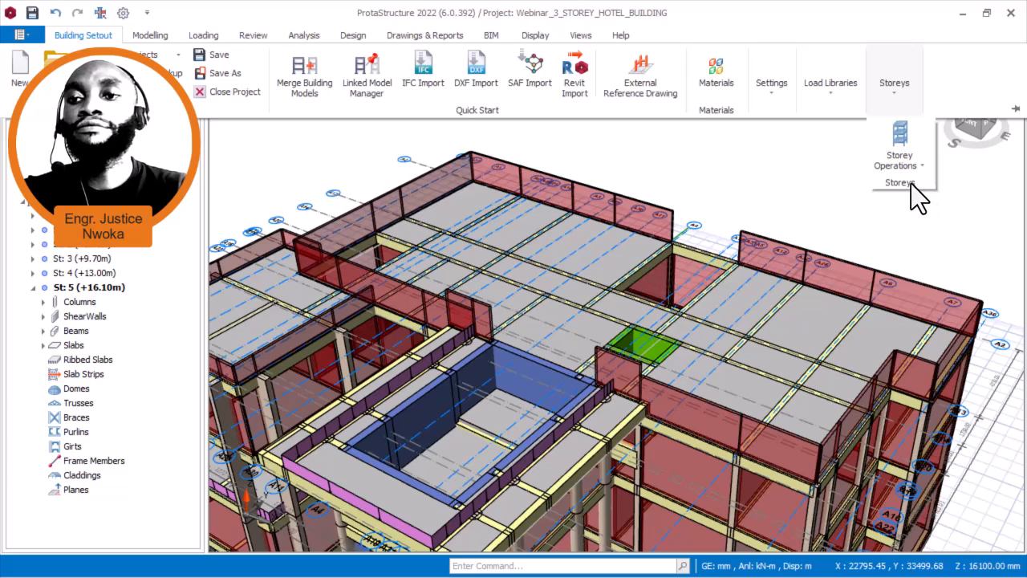
{"action": "left_click", "coordinate": [516, 165]}
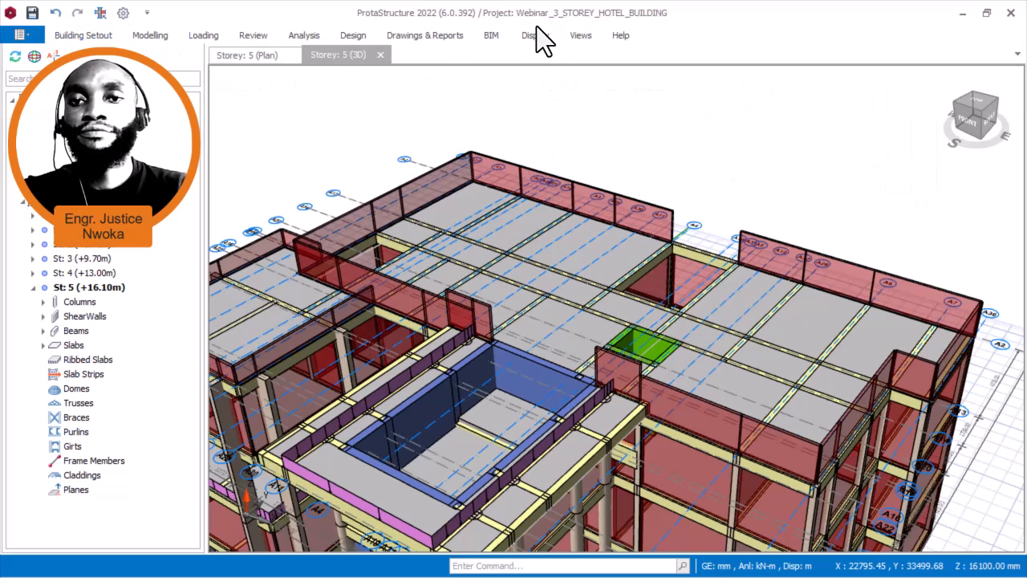
- Add storey 6 above the top storey with a height of 2500 mm, without generating members from another storey
{"action": "left_click", "coordinate": [83, 35]}
{"action": "left_click", "coordinate": [892, 93]}
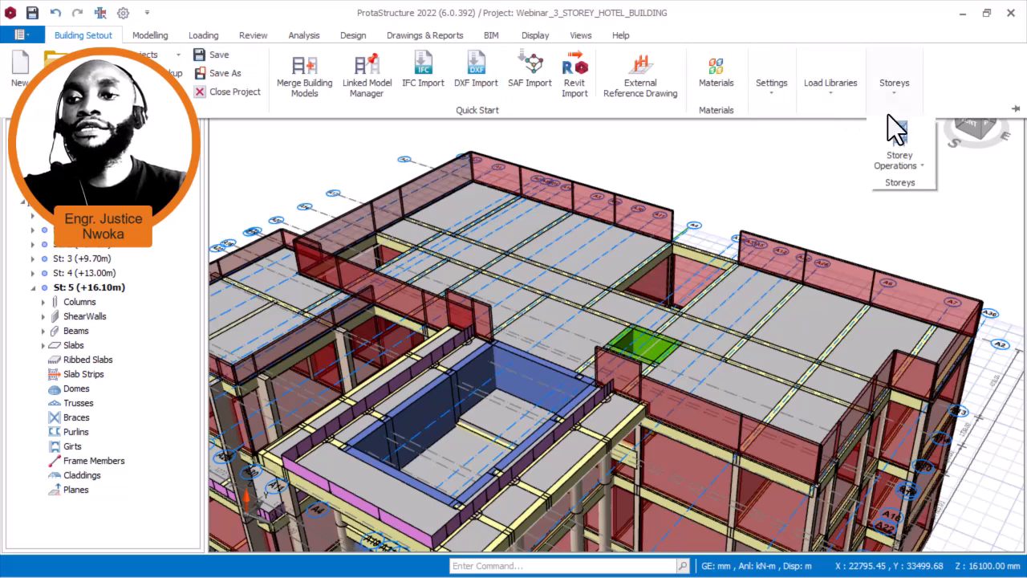
{"action": "left_click", "coordinate": [921, 164]}
{"action": "left_click", "coordinate": [937, 222]}
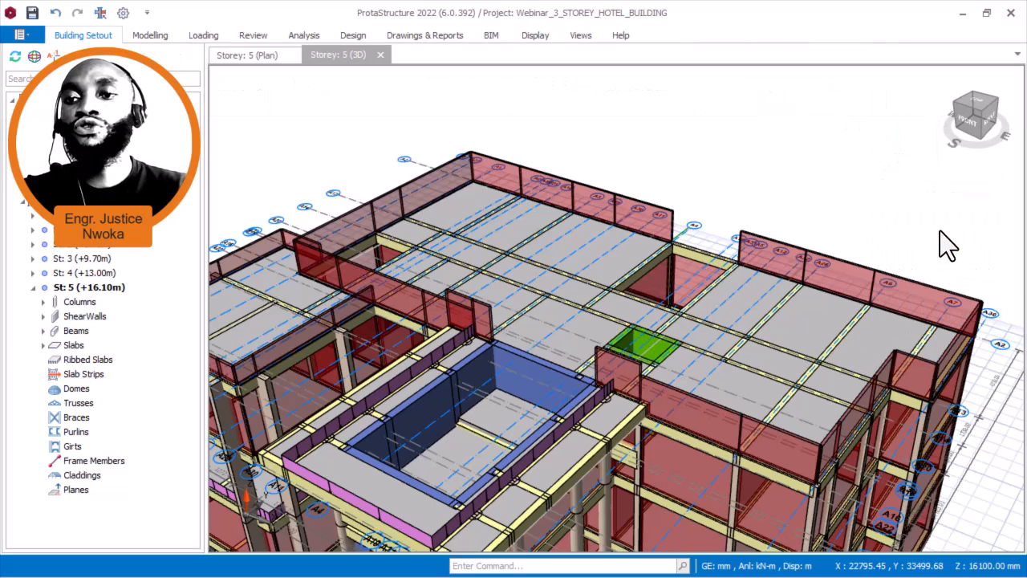
{"action": "double_click", "coordinate": [481, 208]}
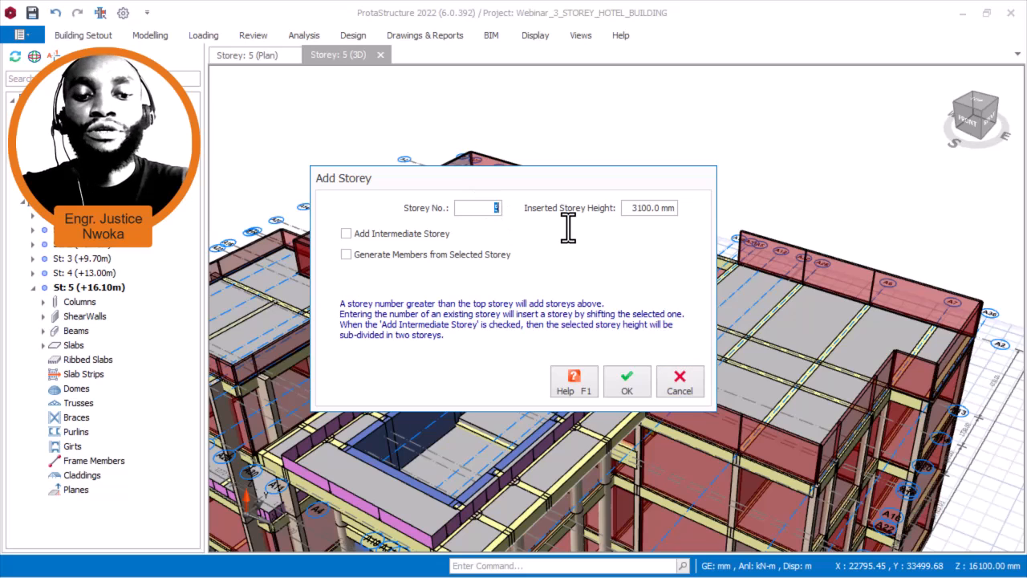
{"action": "type", "text": "6"}
{"action": "left_click_drag", "start_coordinate": [630, 212], "coordinate": [720, 212]}
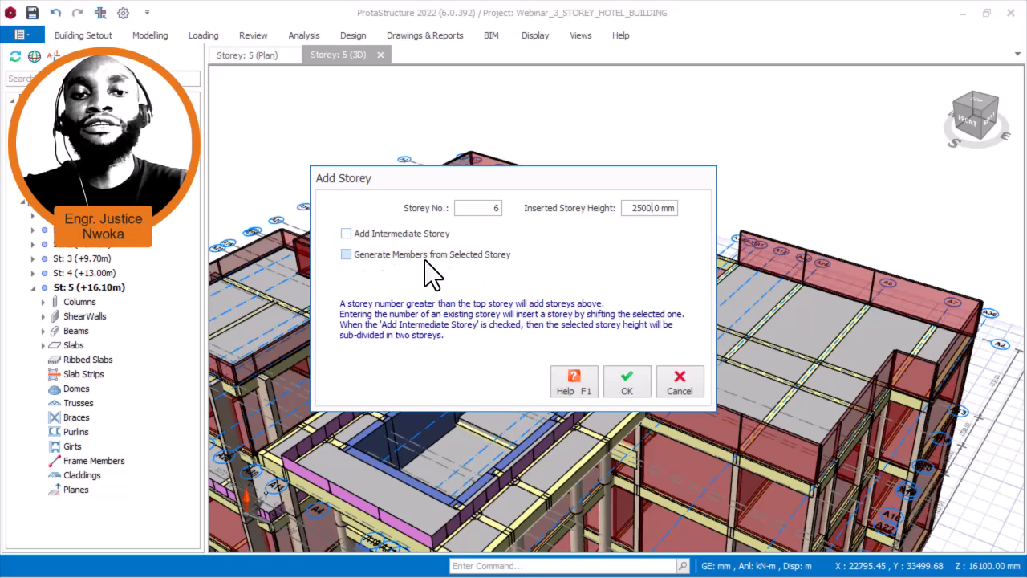
{"action": "left_click_drag", "start_coordinate": [573, 184], "coordinate": [422, 212]}
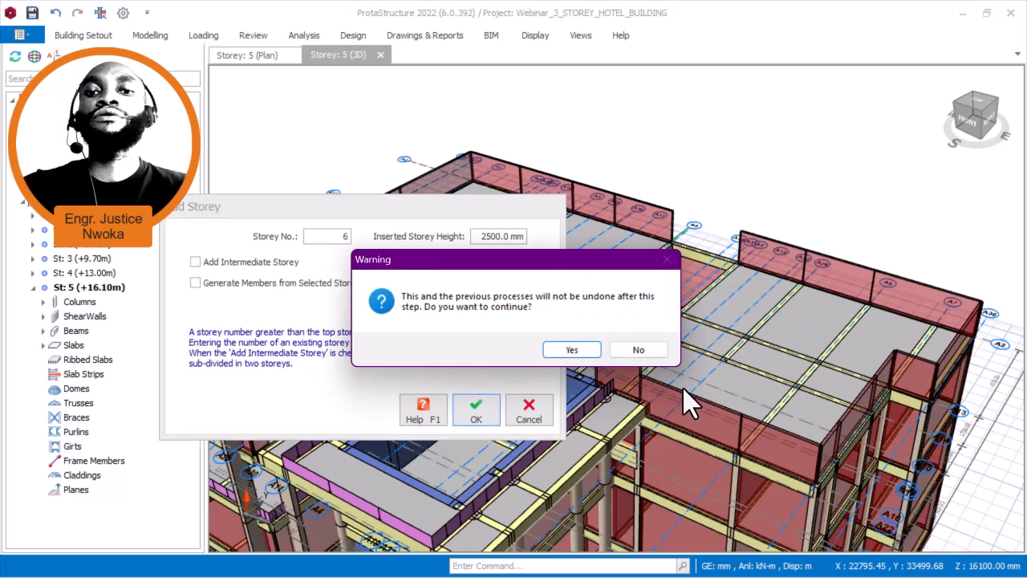
{"action": "left_click", "coordinate": [571, 351]}
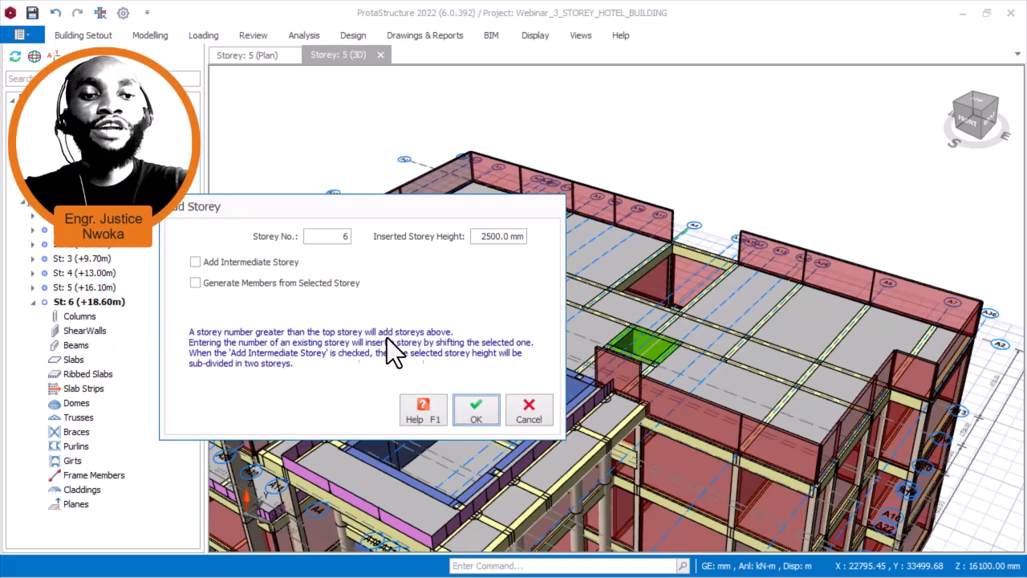
{"action": "left_click", "coordinate": [533, 411]}
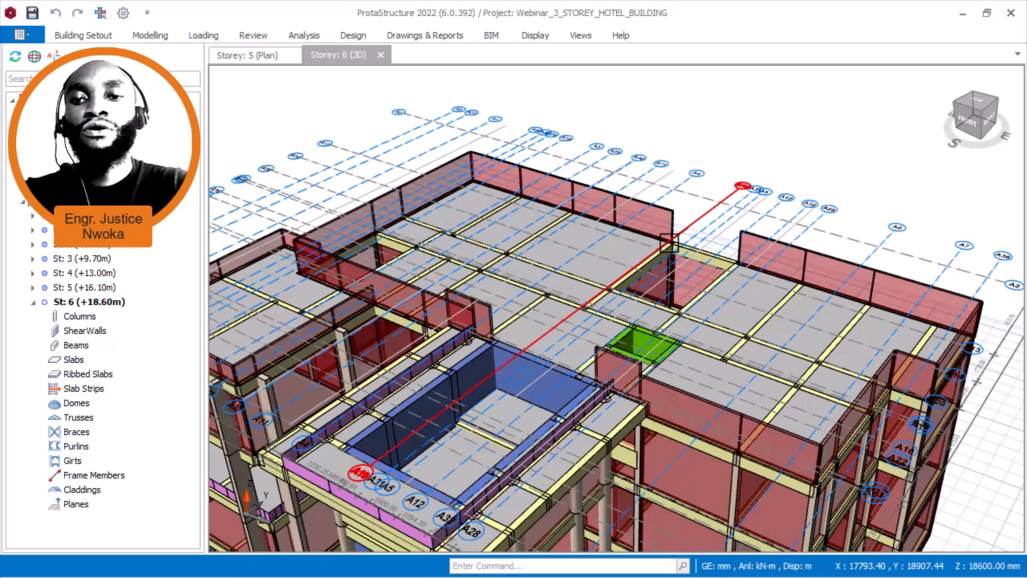
- Make storey 5 (+16.10m) the current storey again and show its plan view
{"action": "mouse_move", "coordinate": [775, 204]}
{"action": "middle_mouse_down"}
{"action": "mouse_move", "coordinate": [750, 292]}
{"action": "mouse_move", "coordinate": [737, 231]}
{"action": "mouse_move", "coordinate": [695, 231]}
{"action": "mouse_move", "coordinate": [725, 264]}
{"action": "mouse_move", "coordinate": [734, 257]}
{"action": "middle_mouse_up"}
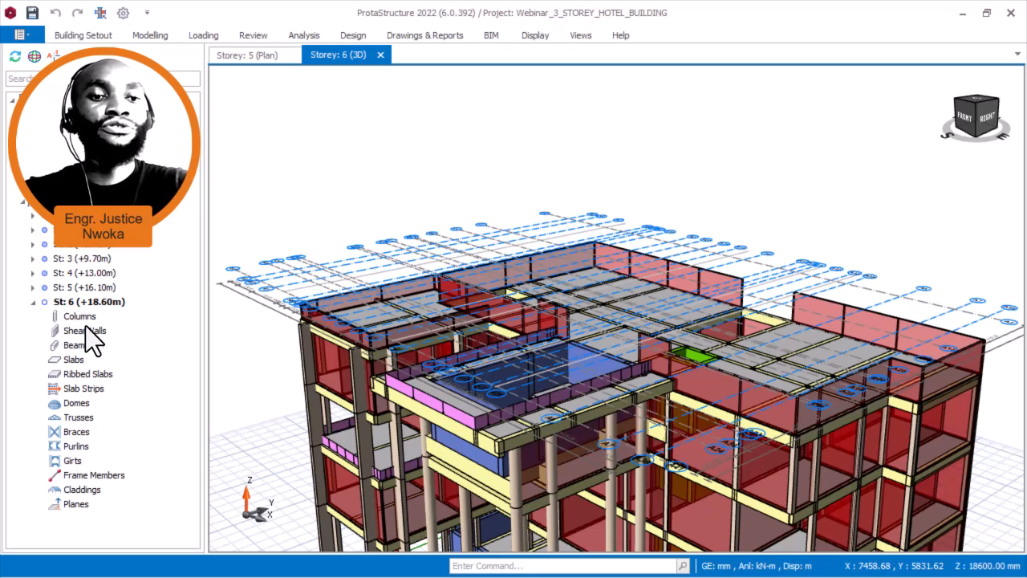
{"action": "left_click", "coordinate": [91, 290]}
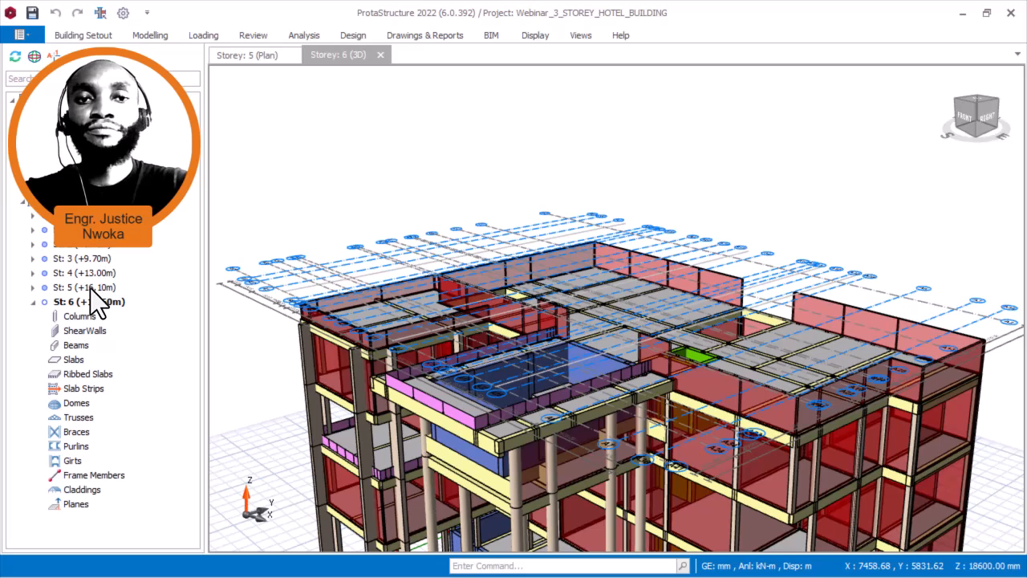
{"action": "double_click", "coordinate": [93, 287]}
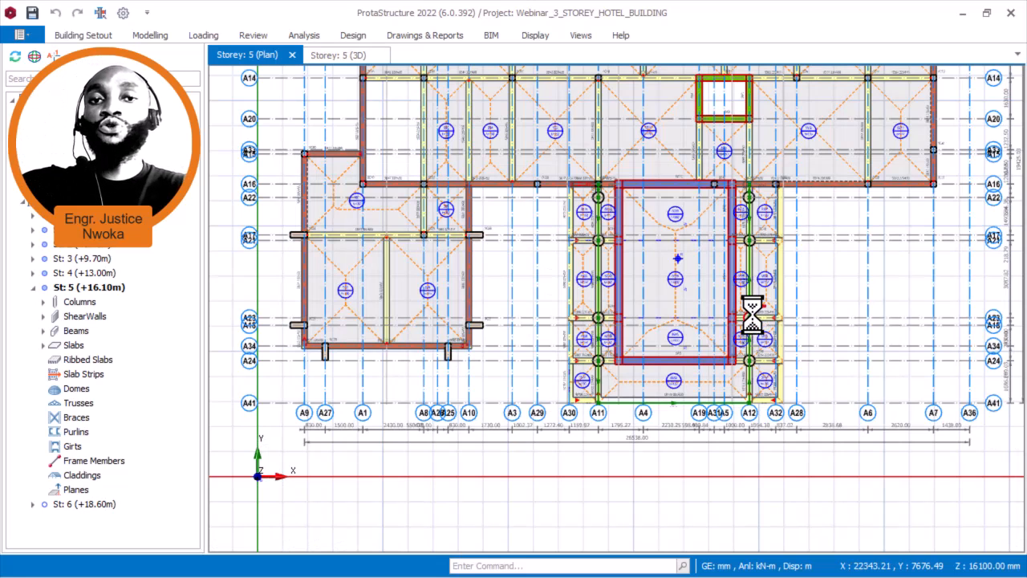
- Select the four columns and four beams enclosing the stair opening between axes A4 and A5 on the storey 5 plan
{"action": "middle_click_drag", "start_coordinate": [734, 252], "coordinate": [671, 453]}
{"action": "left_click", "coordinate": [615, 274]}
{"action": "scroll", "coordinate": [615, 277], "scroll_direction": "up", "scroll_amount": 3}
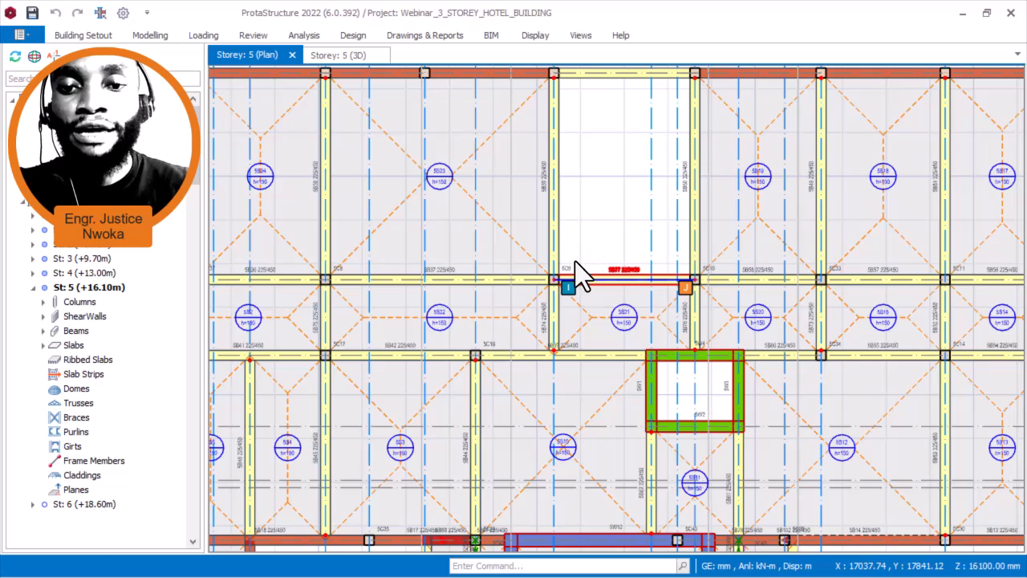
{"action": "left_click", "coordinate": [575, 263]}
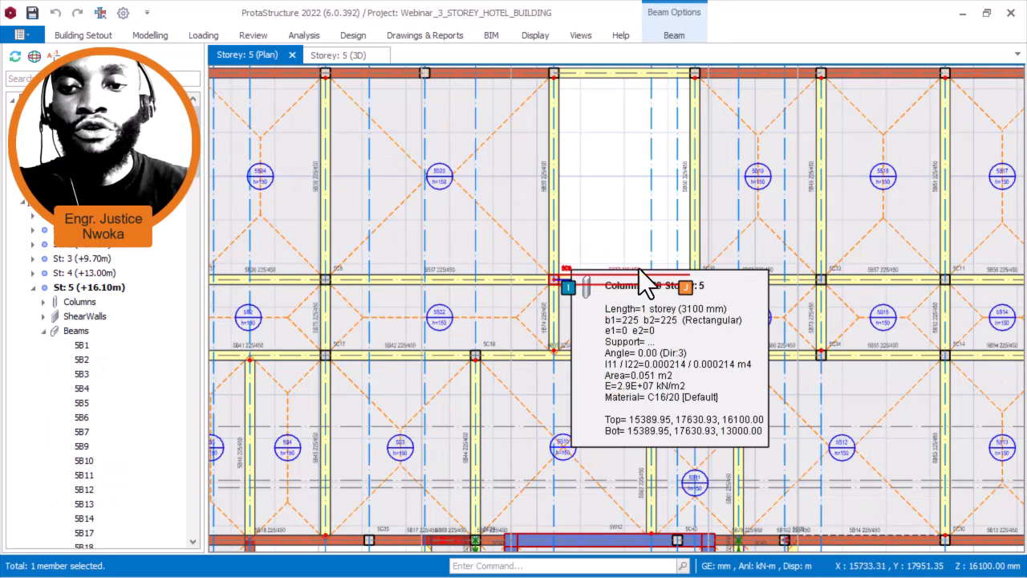
{"action": "scroll", "coordinate": [724, 269], "scroll_direction": "up", "scroll_amount": 3}
{"action": "scroll", "coordinate": [605, 289], "scroll_direction": "down", "scroll_amount": 3}
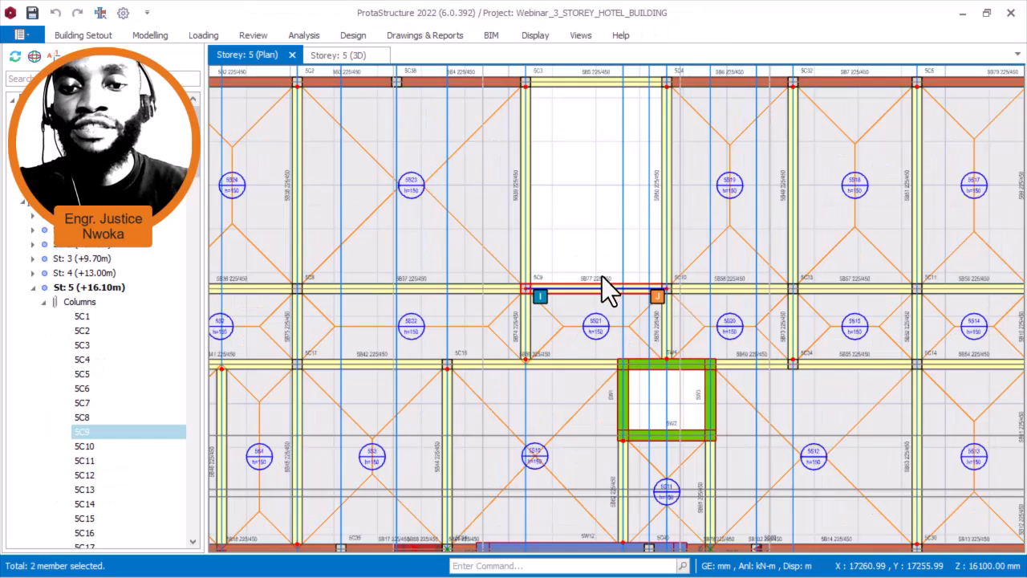
{"action": "middle_click_drag", "start_coordinate": [603, 273], "coordinate": [629, 349]}
{"action": "left_click_drag", "start_coordinate": [527, 121], "coordinate": [725, 389]}
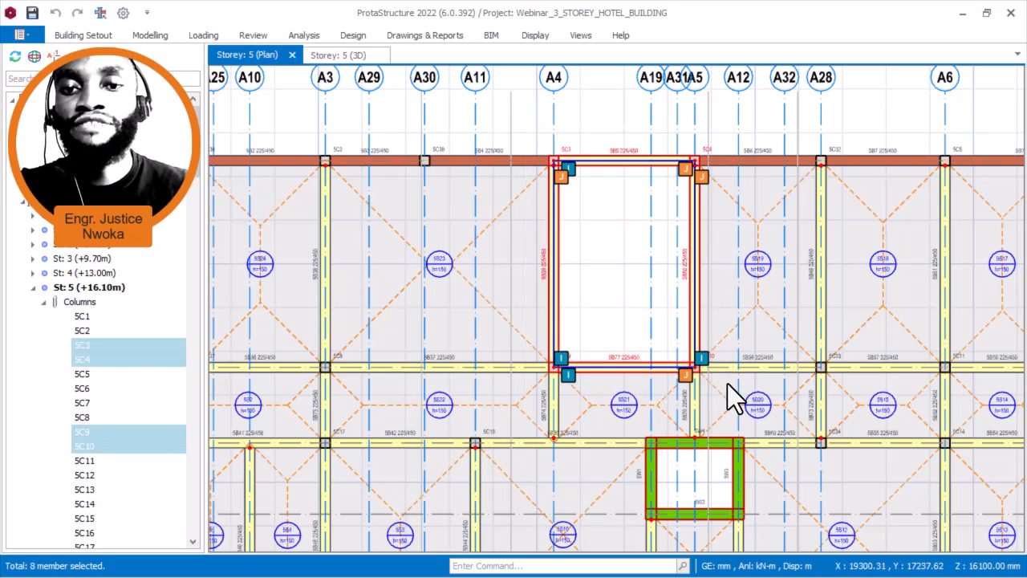
- Add the four shear walls 5W1, 5W2, 5W3 and 5W4 of the core below the stair opening to the selection
{"action": "scroll", "coordinate": [688, 321], "scroll_direction": "up", "scroll_amount": 5}
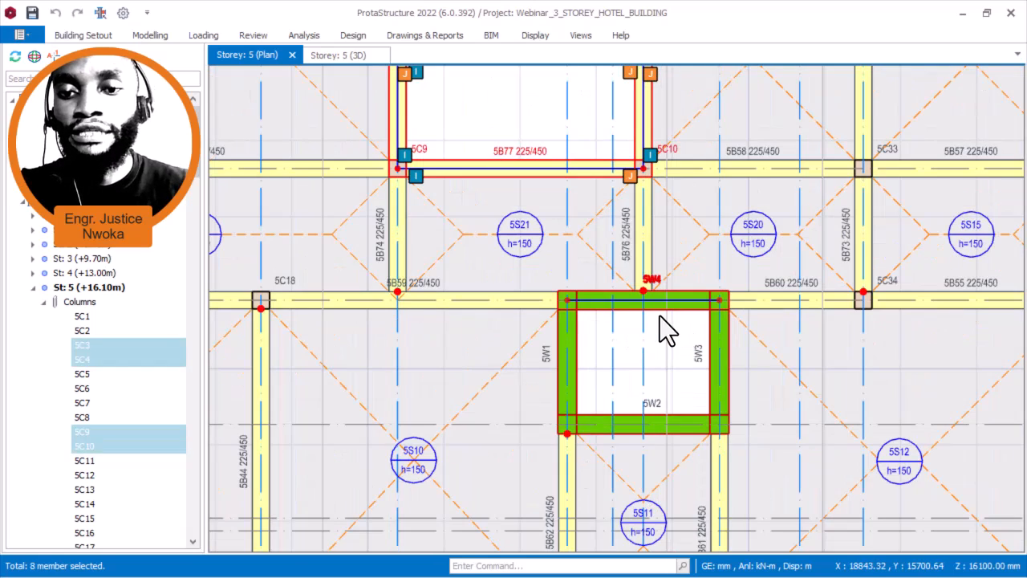
{"action": "mouse_move", "coordinate": [647, 317]}
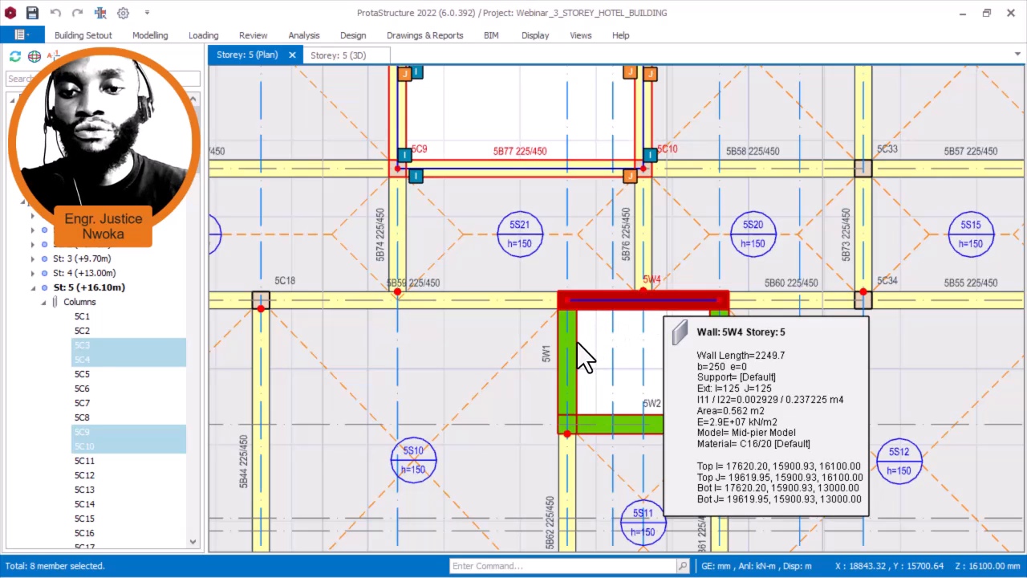
{"action": "left_click", "coordinate": [708, 331], "text": "ctrl"}
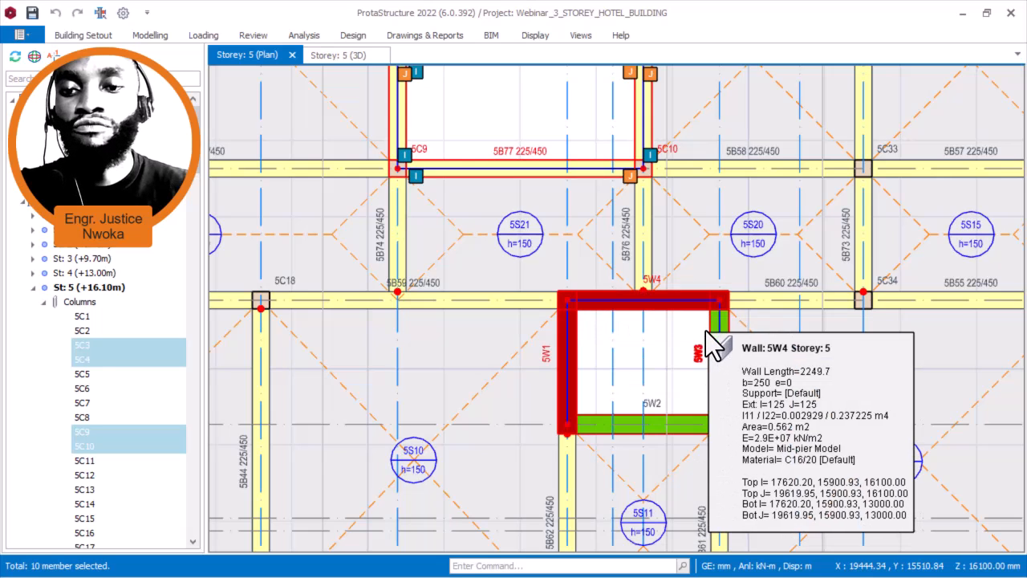
{"action": "left_click", "coordinate": [699, 431], "text": "ctrl"}
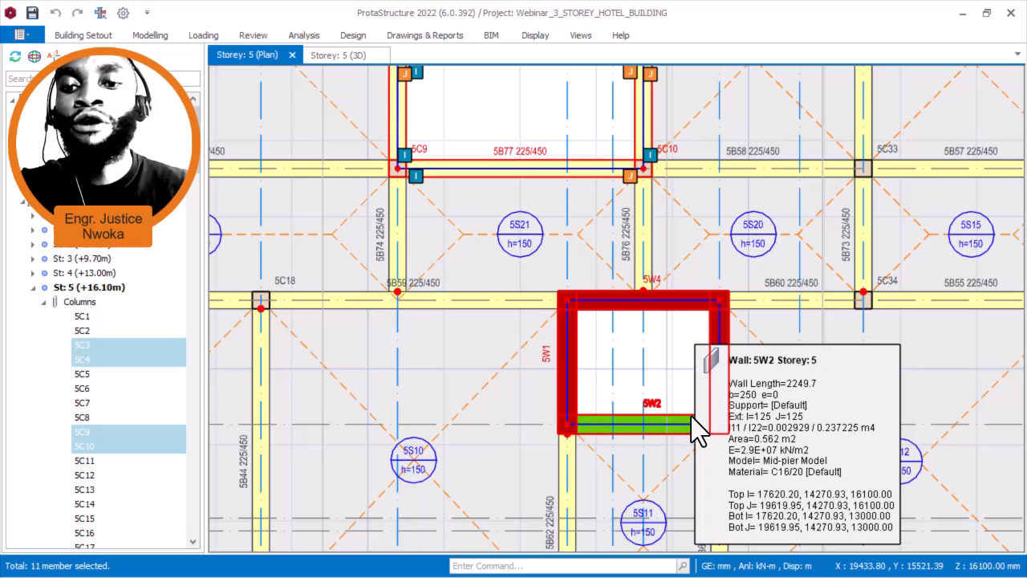
{"action": "left_click", "coordinate": [660, 368], "text": "ctrl"}
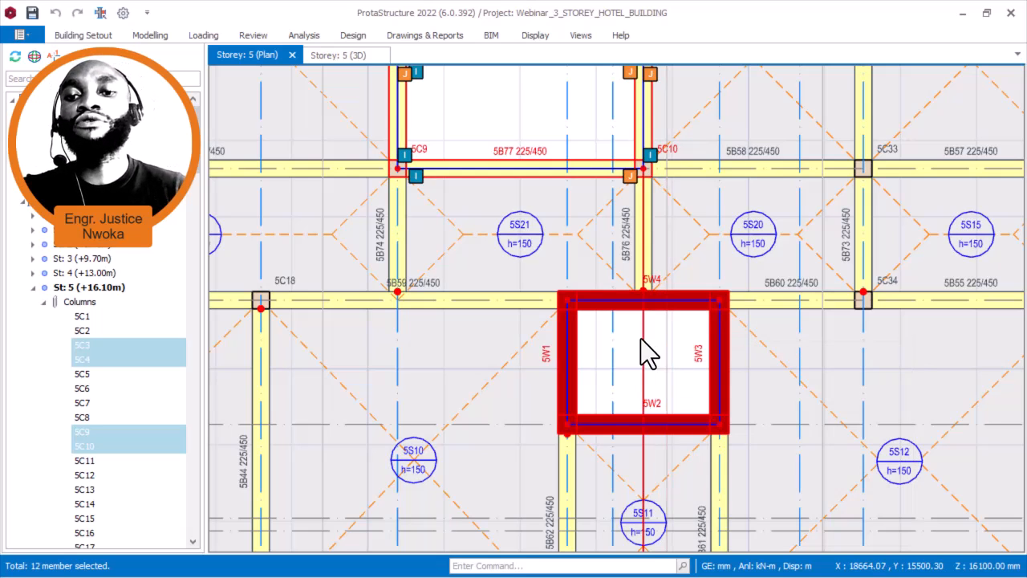
- Generate only the selected storey 5 members onto storey 6 (+18.60m), without replacing existing columns, walls and beams
{"action": "right_click", "coordinate": [543, 105]}
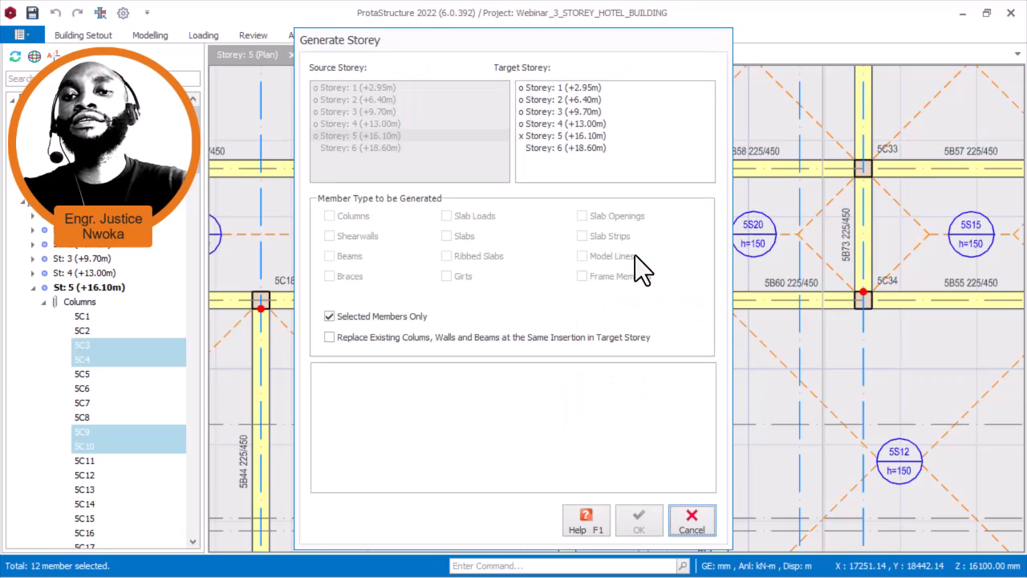
{"action": "left_click", "coordinate": [572, 148]}
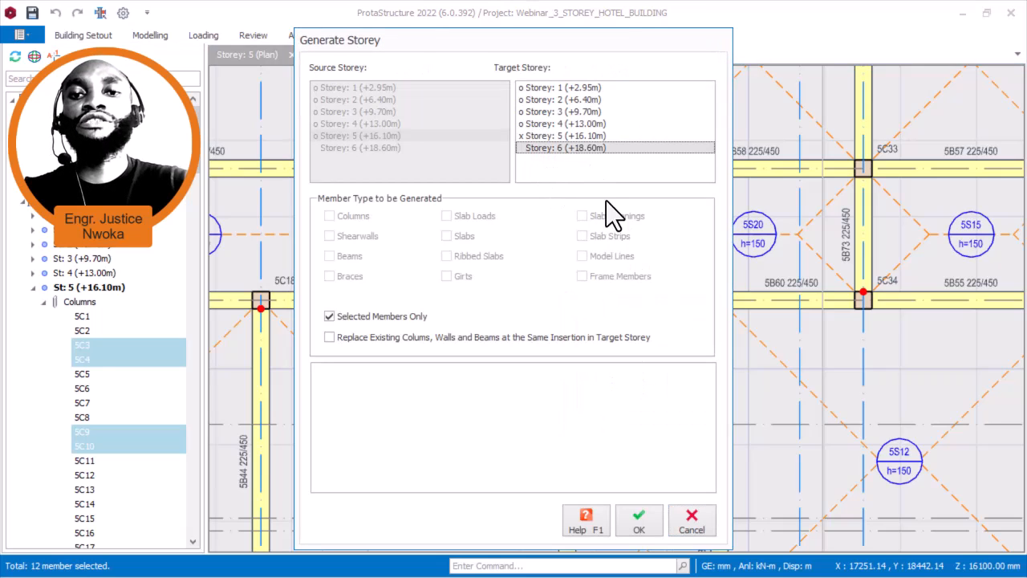
{"action": "left_click", "coordinate": [636, 526]}
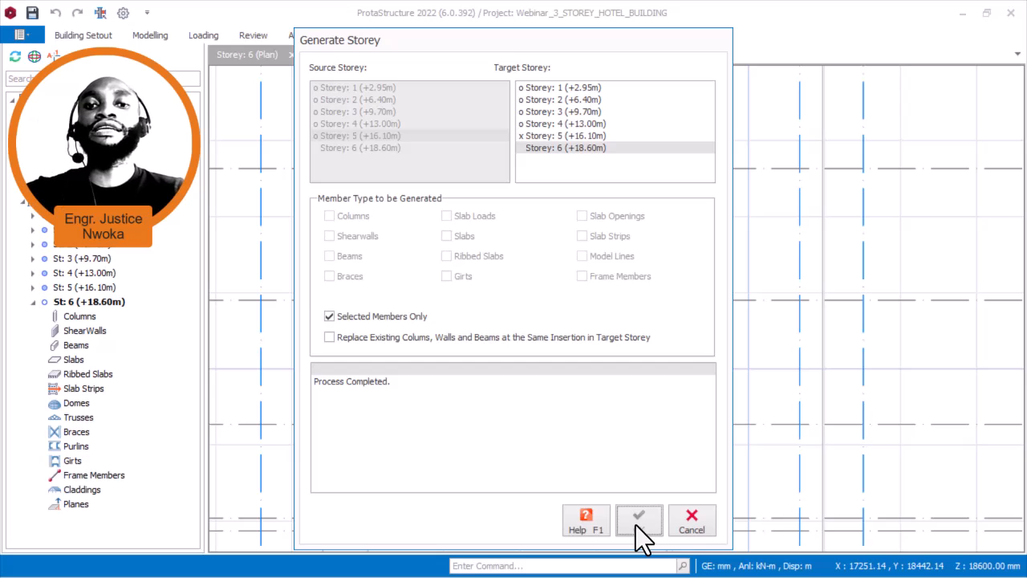
{"action": "left_click", "coordinate": [692, 521]}
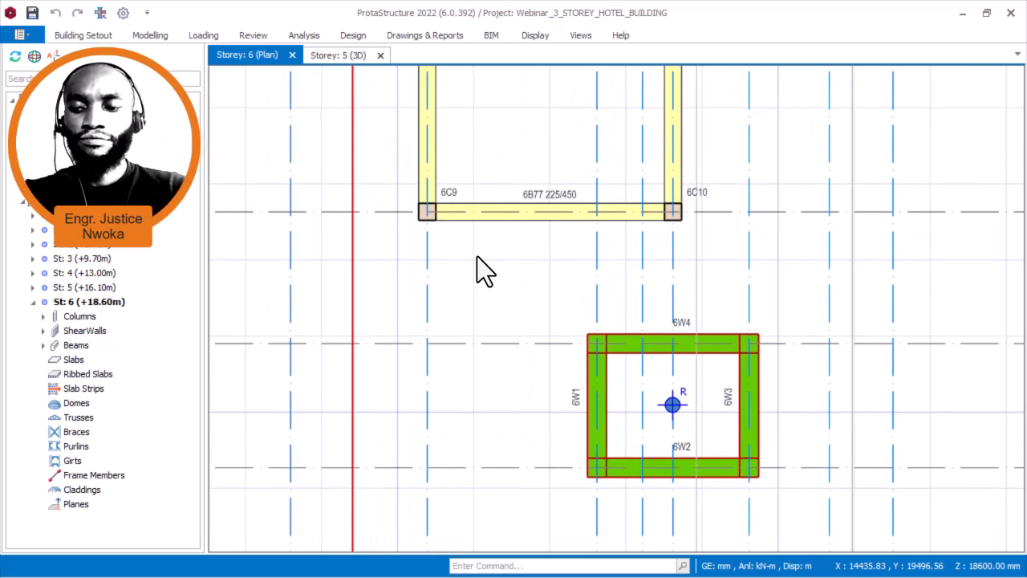
- Examine the generated storey 6 columns, beams and core walls above the roof in the 3D view
{"action": "key", "text": "Page_Down"}
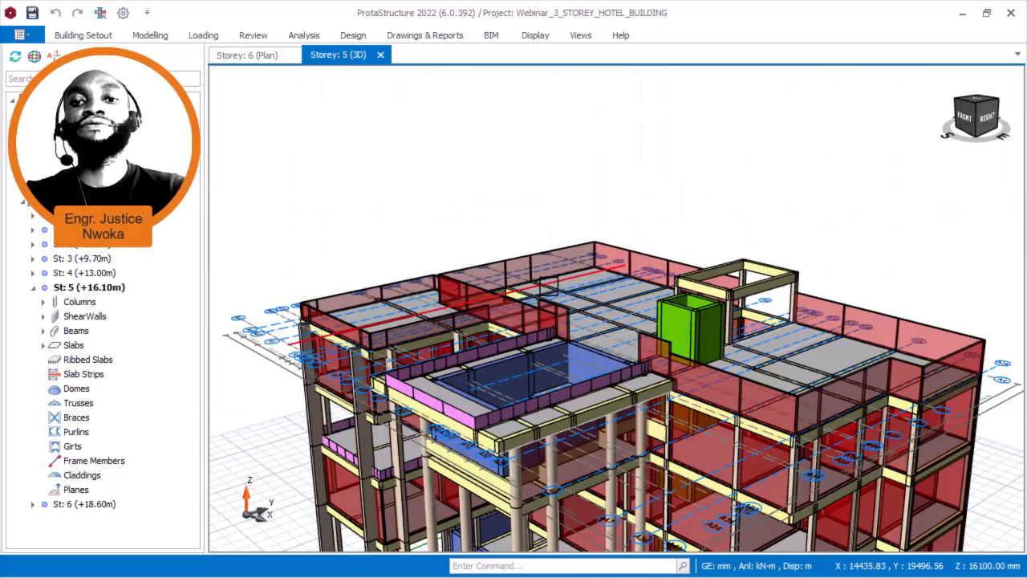
{"action": "scroll", "coordinate": [562, 289], "scroll_direction": "down", "scroll_amount": 1}
{"action": "middle_click_drag", "start_coordinate": [737, 321], "coordinate": [676, 319]}
{"action": "scroll", "coordinate": [826, 338], "scroll_direction": "up", "scroll_amount": 3}
{"action": "mouse_move", "coordinate": [782, 335]}
{"action": "middle_mouse_down"}
{"action": "mouse_move", "coordinate": [851, 310]}
{"action": "mouse_move", "coordinate": [902, 313]}
{"action": "mouse_move", "coordinate": [841, 335]}
{"action": "middle_mouse_up"}
{"action": "middle_click_drag", "start_coordinate": [787, 304], "coordinate": [955, 293]}
{"action": "middle_click_drag", "start_coordinate": [560, 335], "coordinate": [527, 370]}
{"action": "scroll", "coordinate": [528, 369], "scroll_direction": "down", "scroll_amount": 2}
{"action": "middle_click_drag", "start_coordinate": [678, 358], "coordinate": [623, 364]}
{"action": "middle_click_drag", "start_coordinate": [731, 355], "coordinate": [606, 322]}
{"action": "scroll", "coordinate": [664, 355], "scroll_direction": "up", "scroll_amount": 2}
{"action": "middle_click_drag", "start_coordinate": [664, 355], "coordinate": [654, 367]}
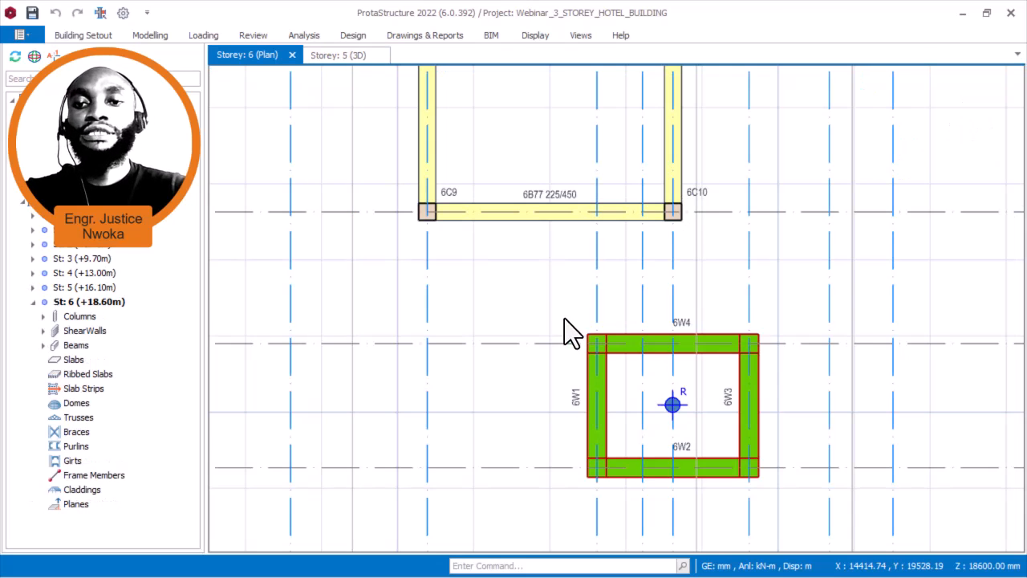
- Start a new slab on the storey 6 plan with a thickness of 150 mm and show its load settings
{"action": "scroll", "coordinate": [635, 378], "scroll_direction": "up", "scroll_amount": 3}
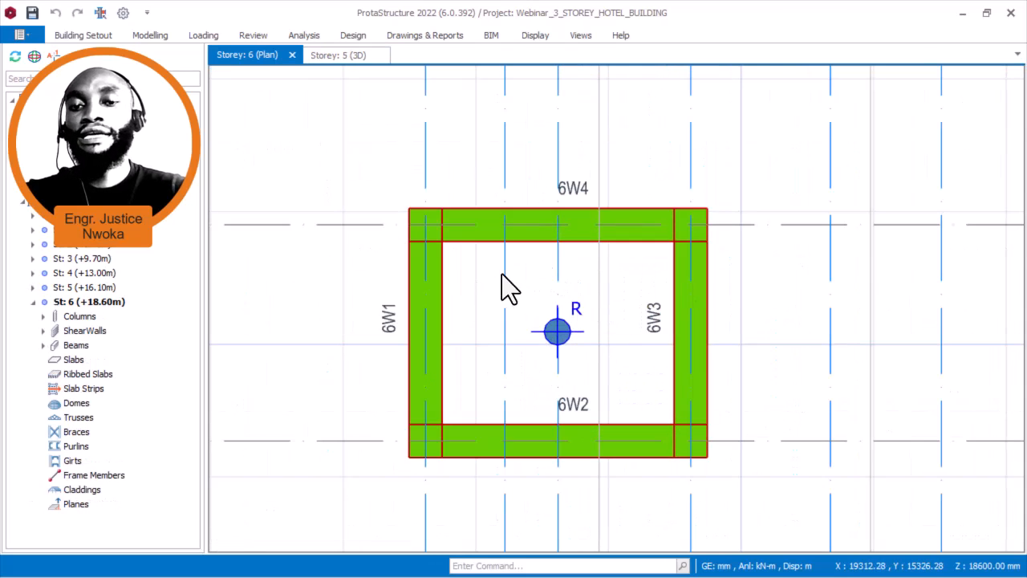
{"action": "middle_click_drag", "start_coordinate": [522, 316], "coordinate": [580, 358]}
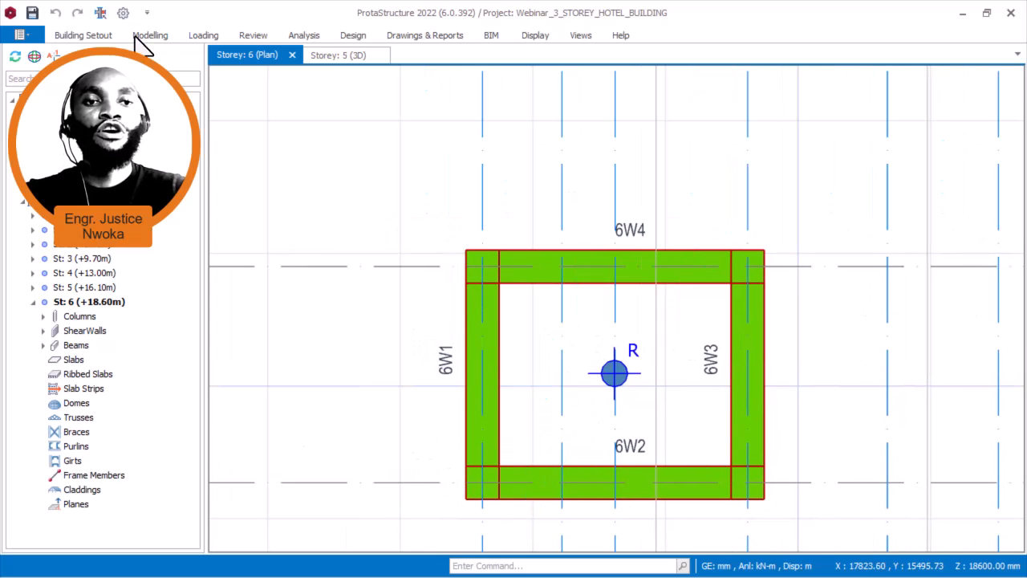
{"action": "left_click", "coordinate": [160, 37]}
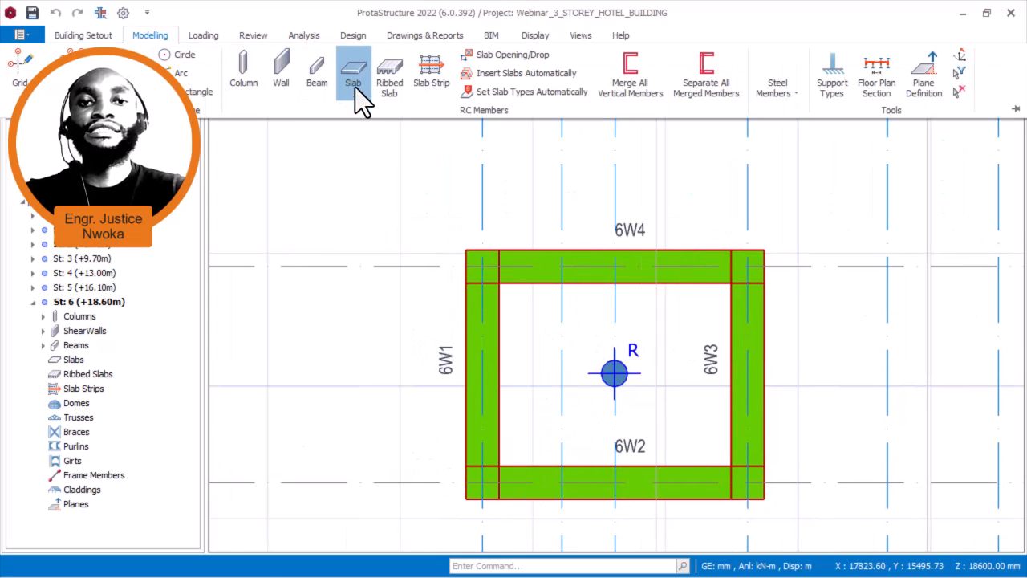
{"action": "left_click", "coordinate": [351, 77]}
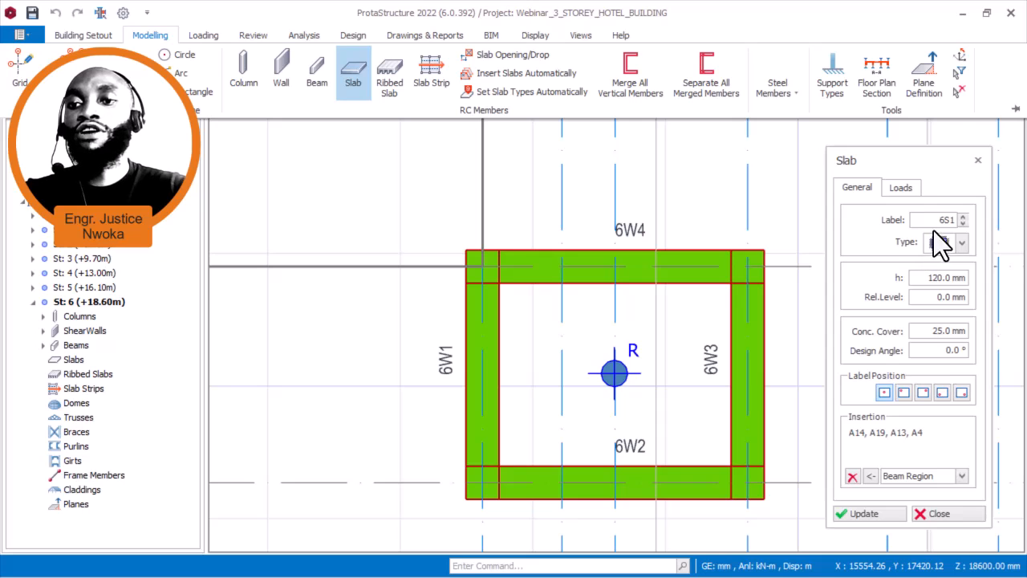
{"action": "scroll", "coordinate": [603, 411], "scroll_direction": "down", "scroll_amount": 5}
{"action": "scroll", "coordinate": [534, 330], "scroll_direction": "up", "scroll_amount": 3}
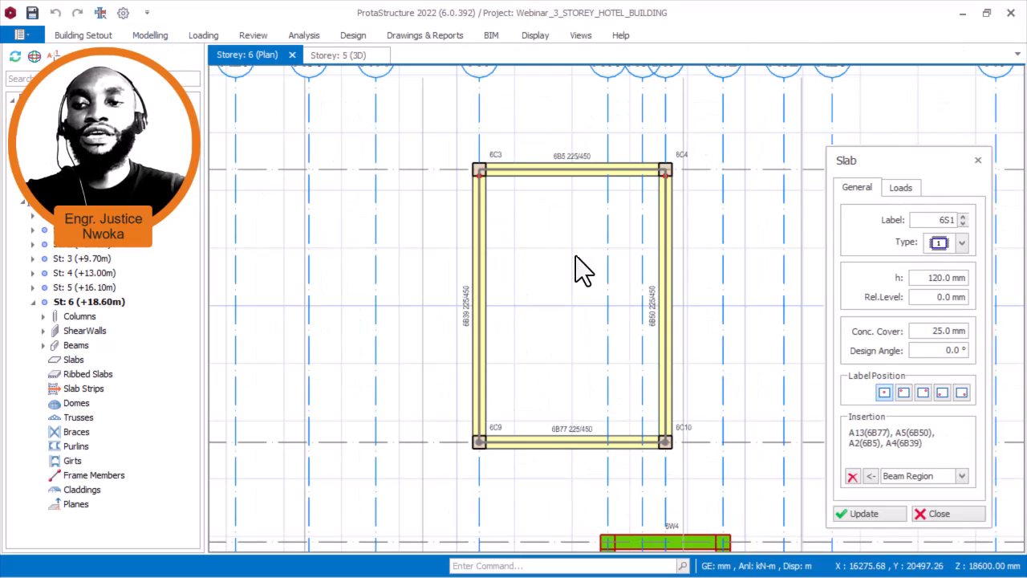
{"action": "left_click", "coordinate": [901, 190]}
{"action": "left_click", "coordinate": [858, 190]}
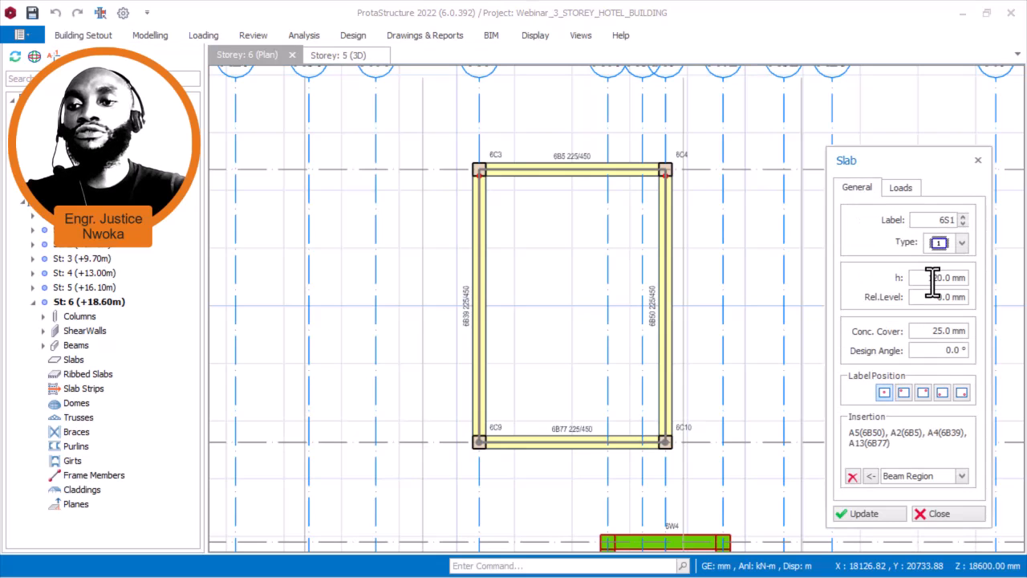
{"action": "left_click_drag", "start_coordinate": [922, 280], "coordinate": [995, 284]}
{"action": "type", "text": "150"}
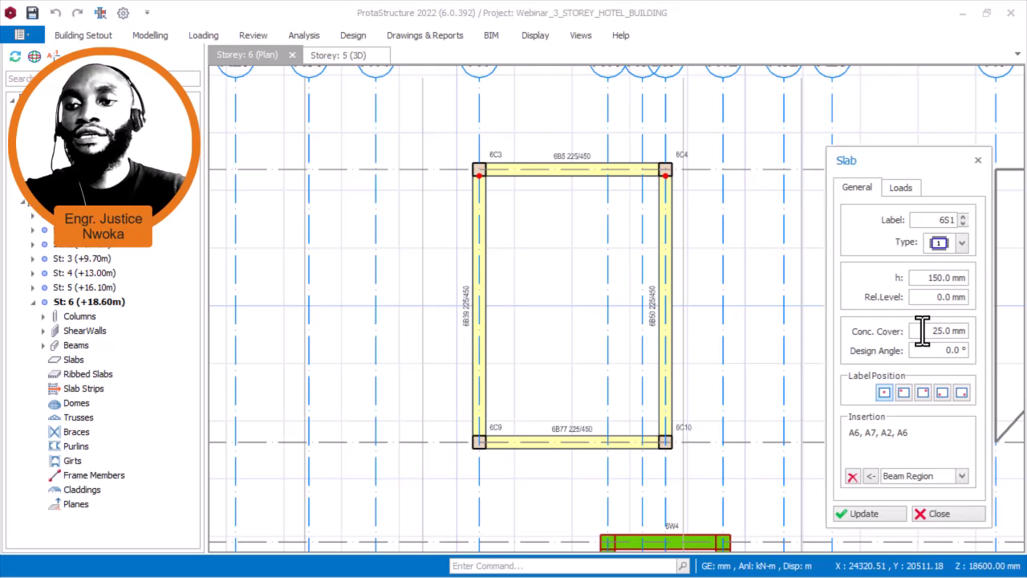
{"action": "left_click", "coordinate": [909, 186]}
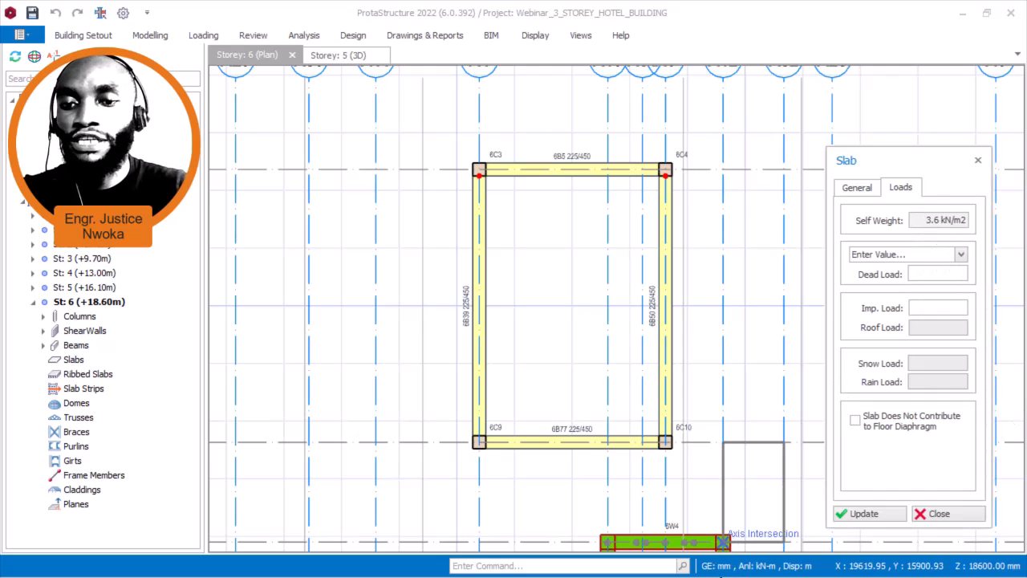
- Switch to the image viewer and examine the roof of the stair tower in the building rendering
{"action": "key", "text": "super"}
{"action": "mouse_move", "coordinate": [665, 566]}
{"action": "left_click", "coordinate": [708, 565]}
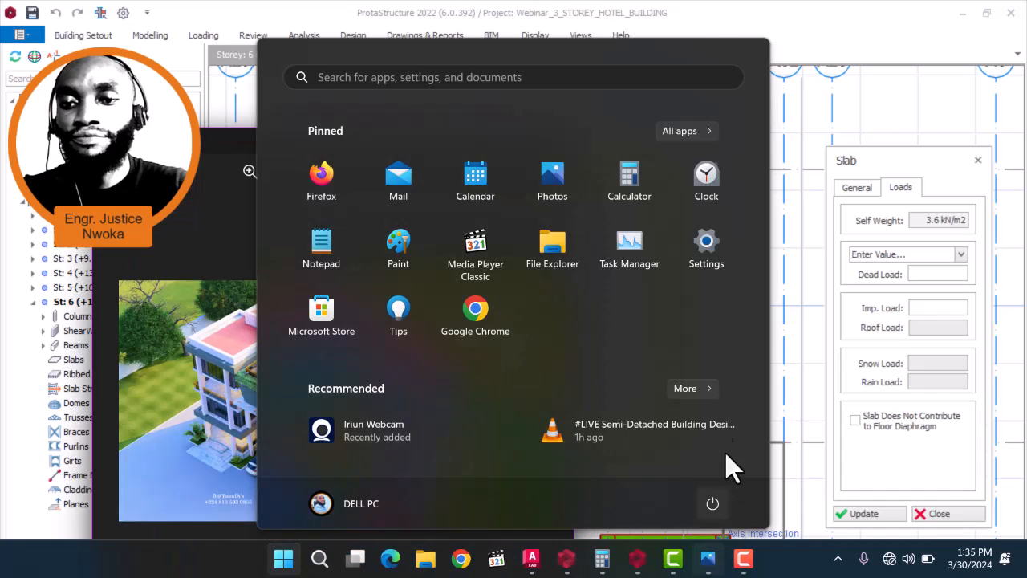
{"action": "left_click", "coordinate": [212, 258]}
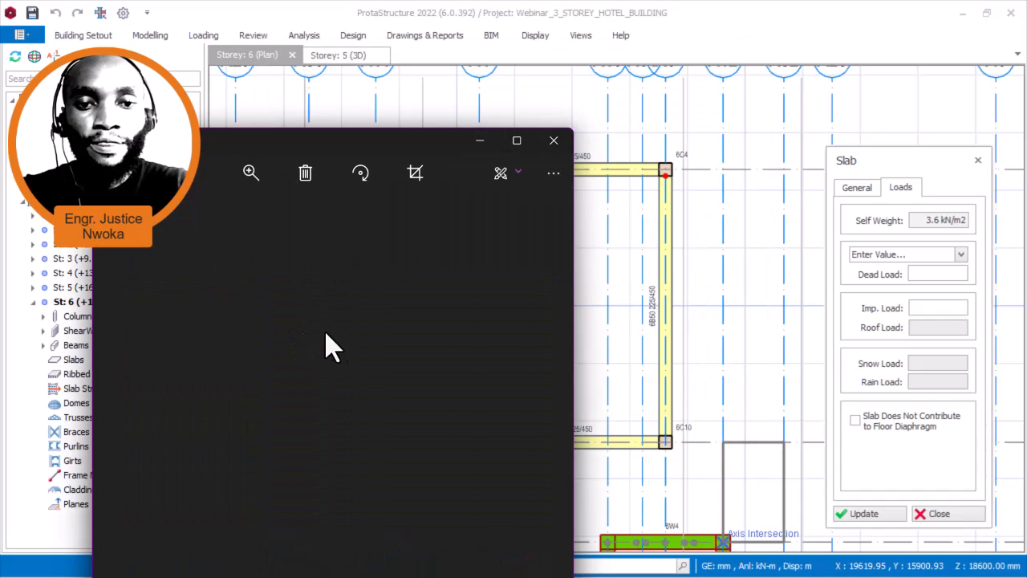
{"action": "scroll", "coordinate": [378, 282], "scroll_direction": "up", "scroll_amount": 4}
{"action": "scroll", "coordinate": [375, 255], "scroll_direction": "up", "scroll_amount": 2}
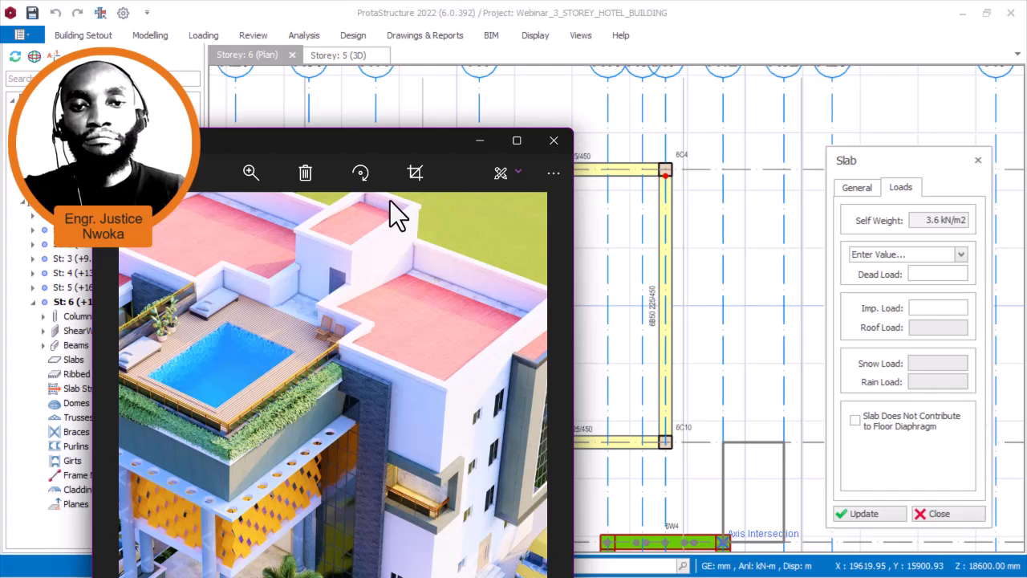
{"action": "scroll", "coordinate": [389, 265], "scroll_direction": "up", "scroll_amount": 2}
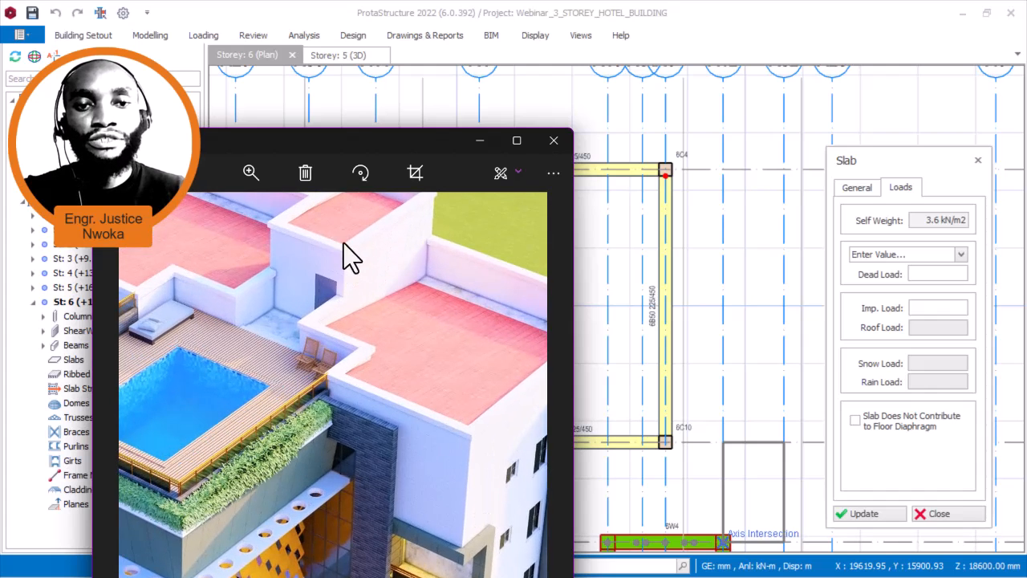
{"action": "left_click_drag", "start_coordinate": [339, 284], "coordinate": [336, 338]}
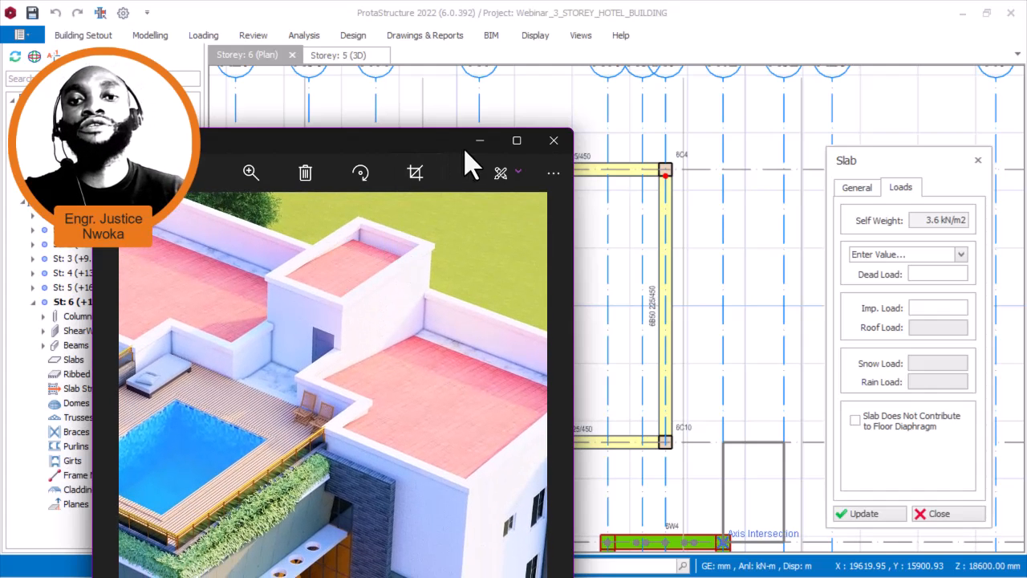
{"action": "left_click", "coordinate": [554, 141]}
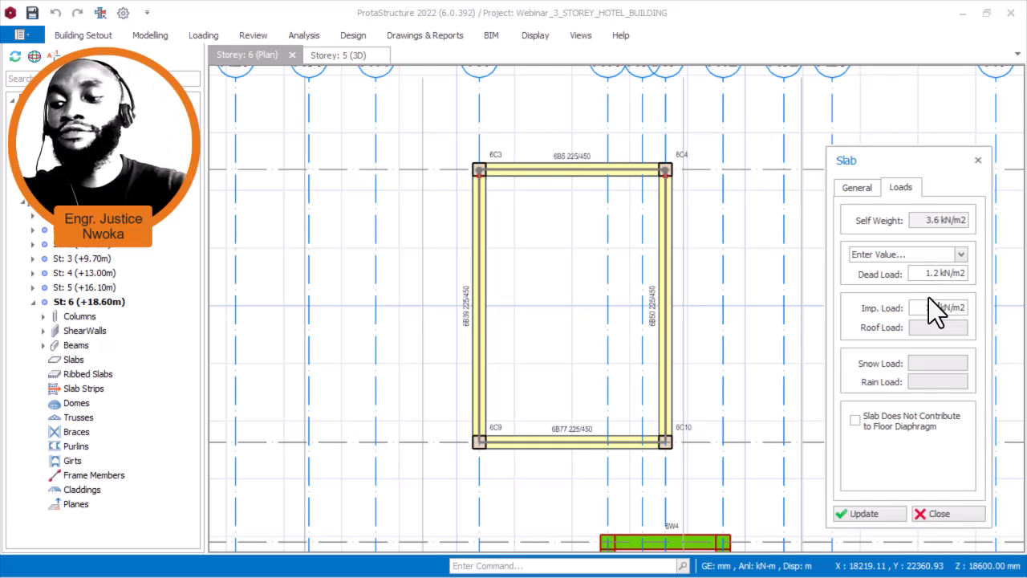
- Insert the slab with a dead load of 1.2 kN/m2 and an imposed load of 1.5 kN/m2 between the four stair beams
{"action": "left_click", "coordinate": [865, 188]}
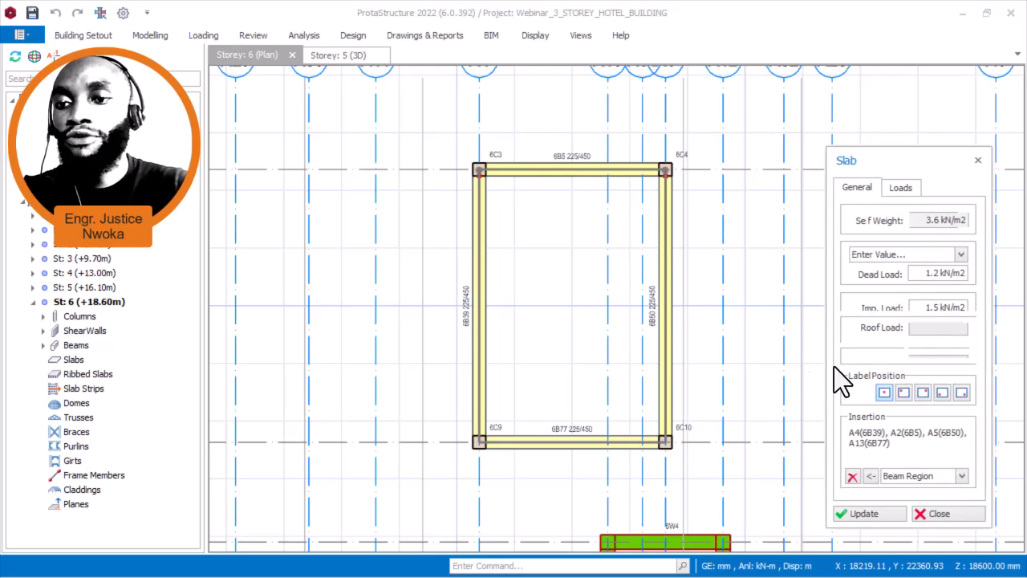
{"action": "left_click", "coordinate": [575, 306]}
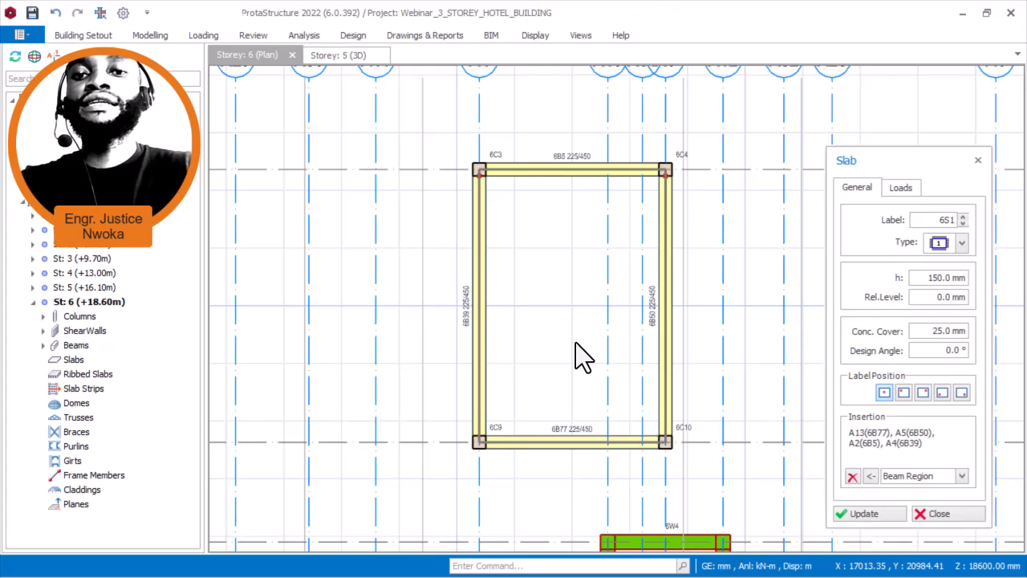
{"action": "left_click", "coordinate": [566, 193]}
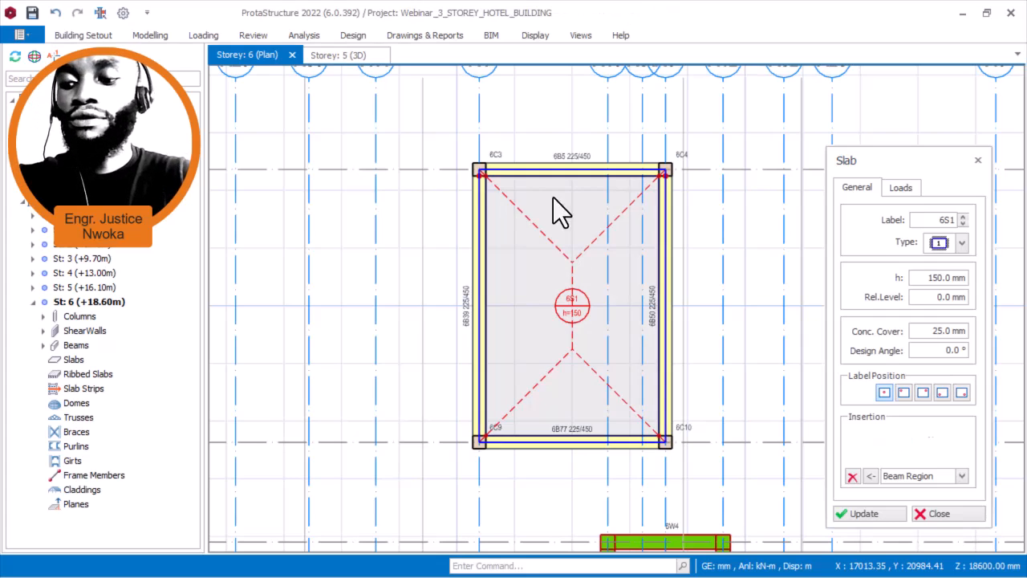
- Set the thickness to 200 mm for a slab over the core walls below the stair bay
{"action": "scroll", "coordinate": [666, 269], "scroll_direction": "down", "scroll_amount": 3}
{"action": "middle_click_drag", "start_coordinate": [740, 388], "coordinate": [707, 282]}
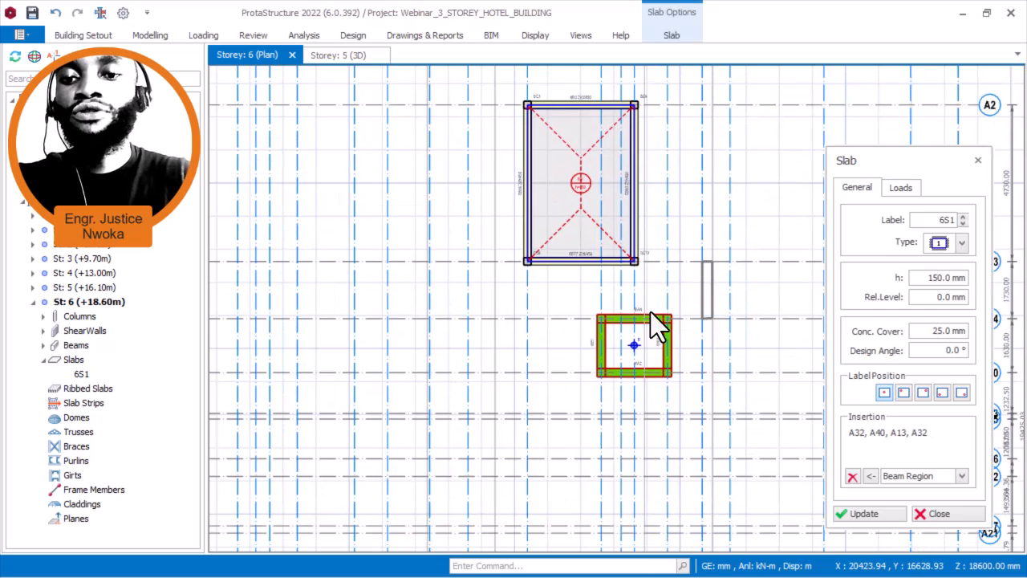
{"action": "scroll", "coordinate": [647, 348], "scroll_direction": "up", "scroll_amount": 2}
{"action": "scroll", "coordinate": [629, 348], "scroll_direction": "up", "scroll_amount": 1}
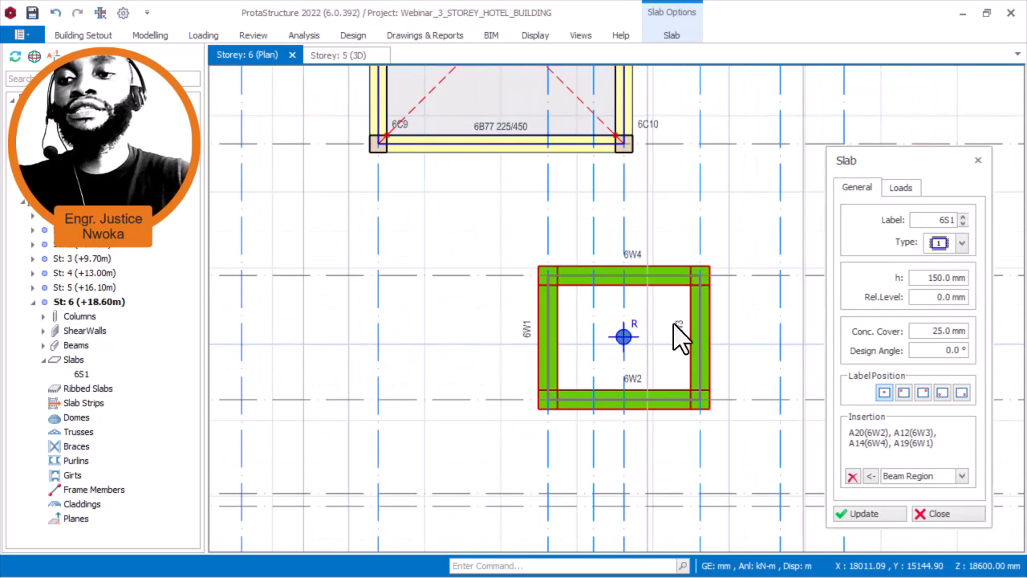
{"action": "left_click", "coordinate": [915, 279]}
{"action": "type", "text": "200"}
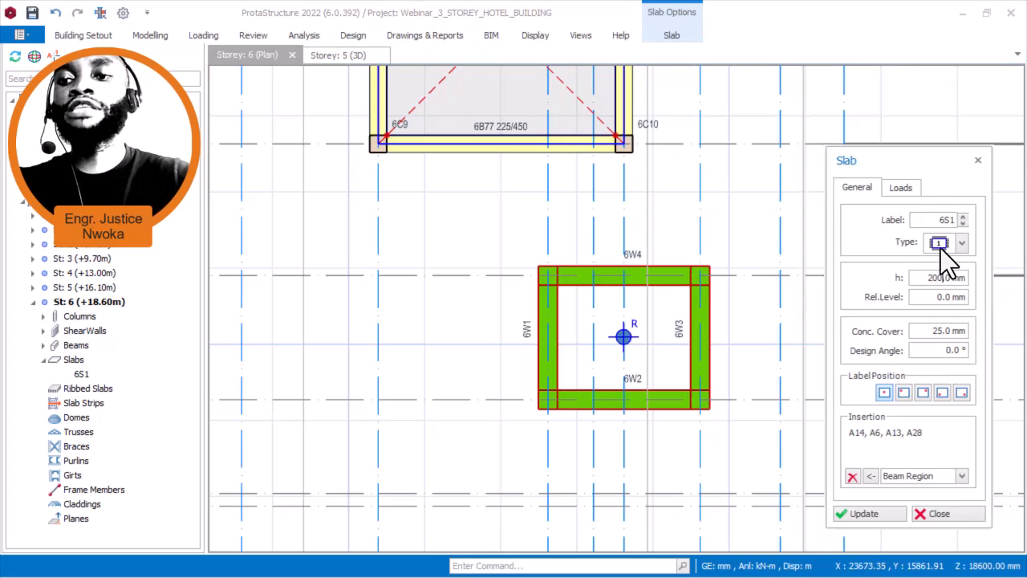
- Set the core slab's dead load to 1.5 kN/m2 and its imposed load to 32.0 kN/m2
{"action": "left_click", "coordinate": [908, 188]}
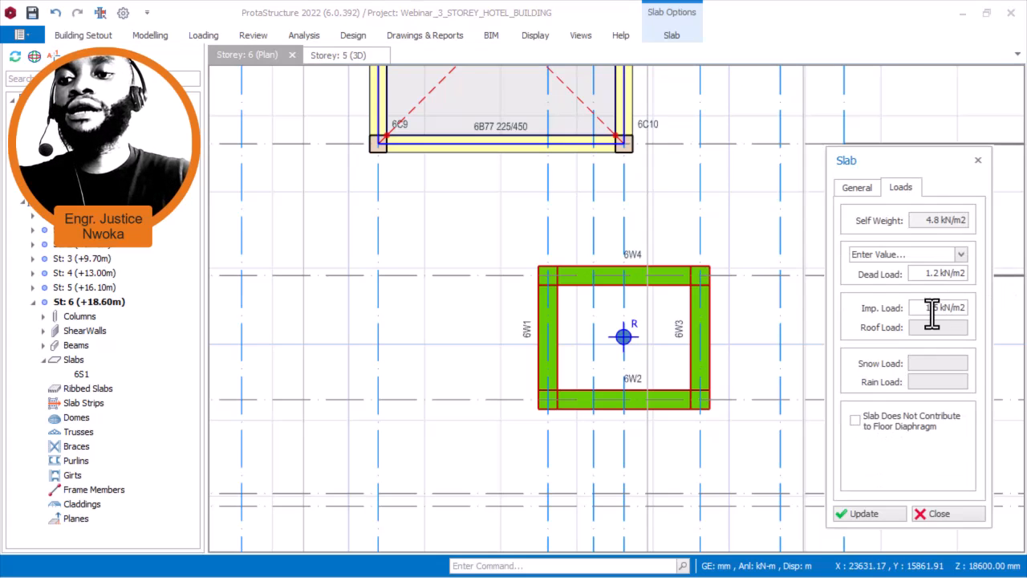
{"action": "left_click", "coordinate": [936, 273]}
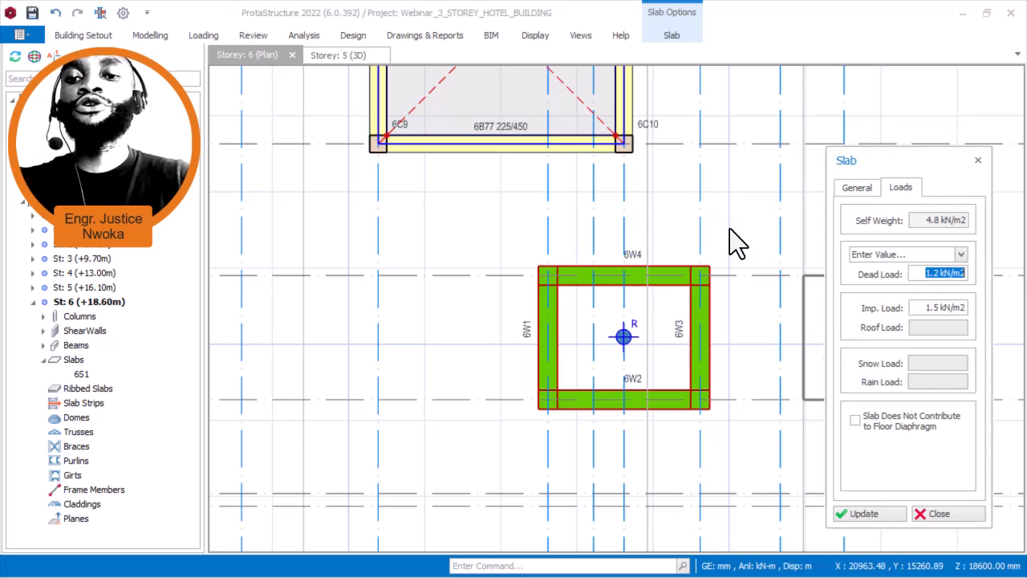
{"action": "double_click", "coordinate": [933, 273]}
{"action": "left_click_drag", "start_coordinate": [951, 278], "coordinate": [992, 278]}
{"action": "type", "text": "1.0"}
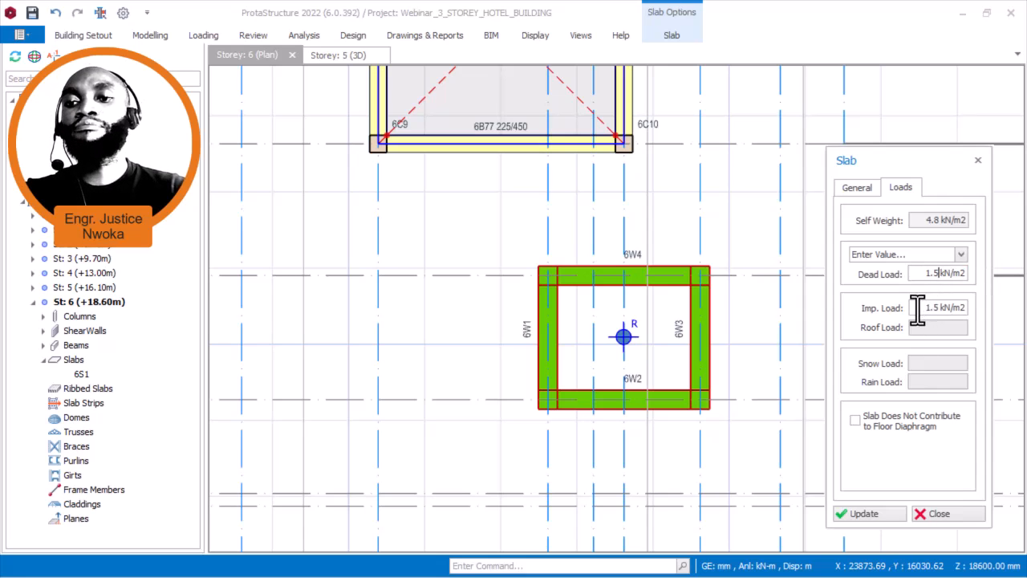
{"action": "left_click_drag", "start_coordinate": [918, 310], "coordinate": [970, 307]}
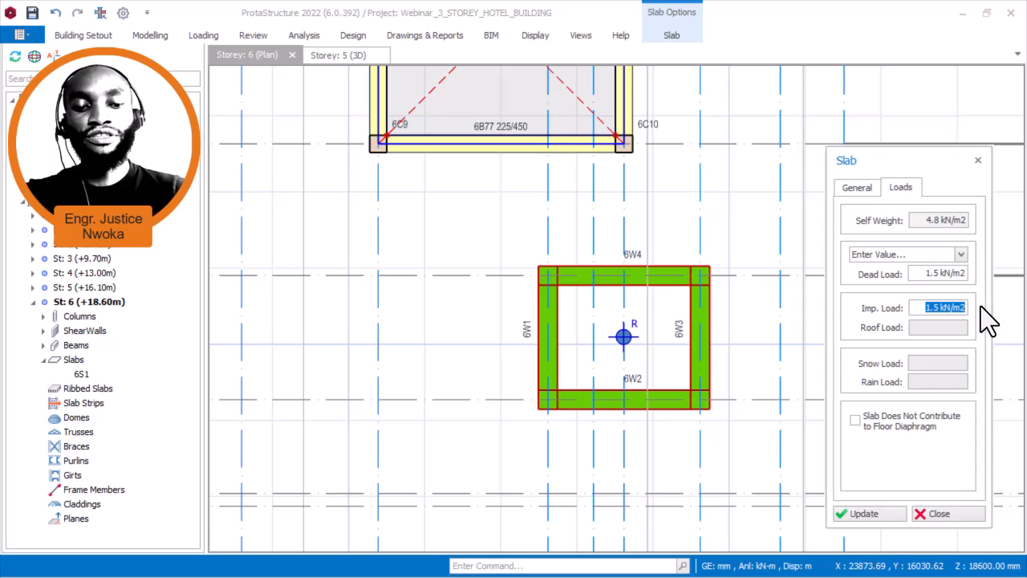
{"action": "type", "text": "3.0"}
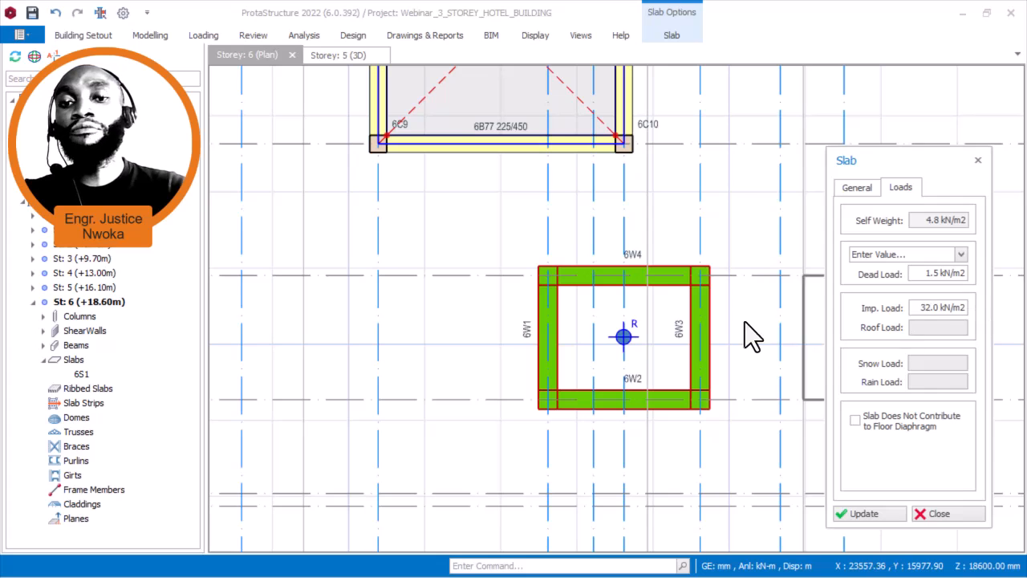
- Insert the slab inside the core enclosed by walls 6W1, 6W2, 6W3 and 6W4 and end the slab command
{"action": "scroll", "coordinate": [642, 332], "scroll_direction": "up", "scroll_amount": 1}
{"action": "scroll", "coordinate": [642, 332], "scroll_direction": "up", "scroll_amount": 1}
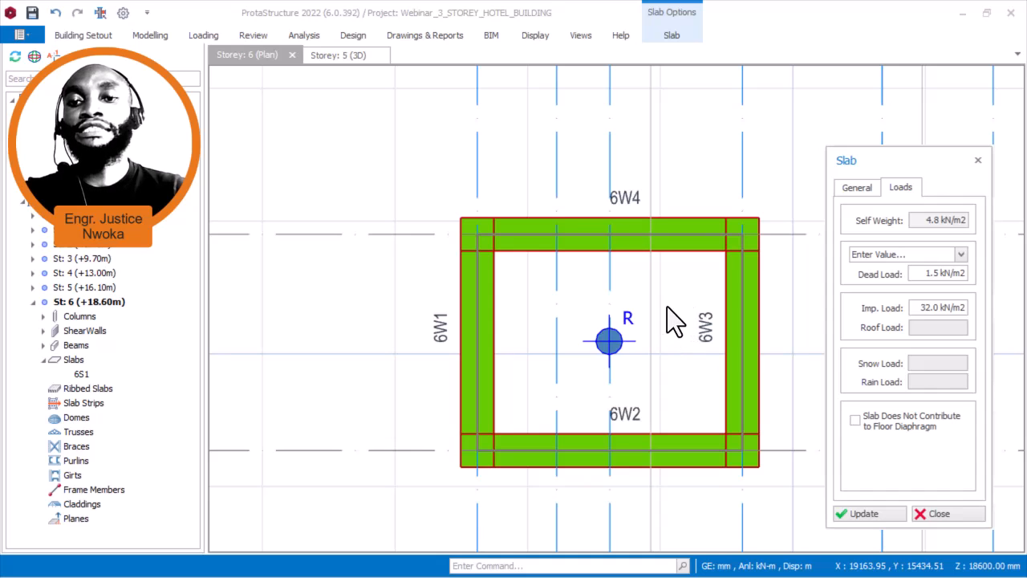
{"action": "left_click", "coordinate": [667, 307]}
{"action": "left_click", "coordinate": [667, 307]}
{"action": "scroll", "coordinate": [667, 306], "scroll_direction": "down", "scroll_amount": 2}
{"action": "key", "text": "Escape"}
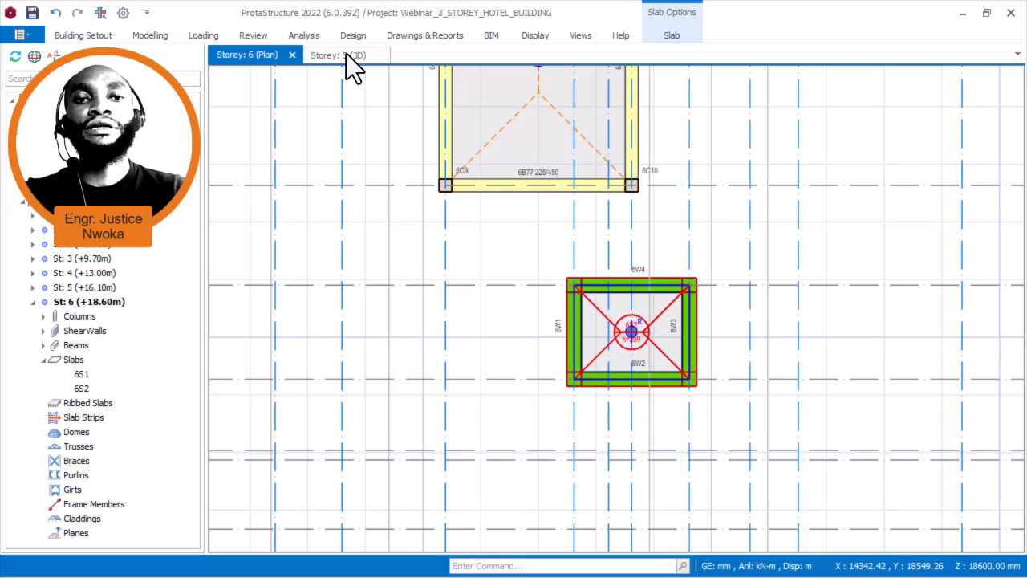
- Make storey 5 current and bring up the stair bay and core in its 3D view
{"action": "left_click", "coordinate": [645, 324]}
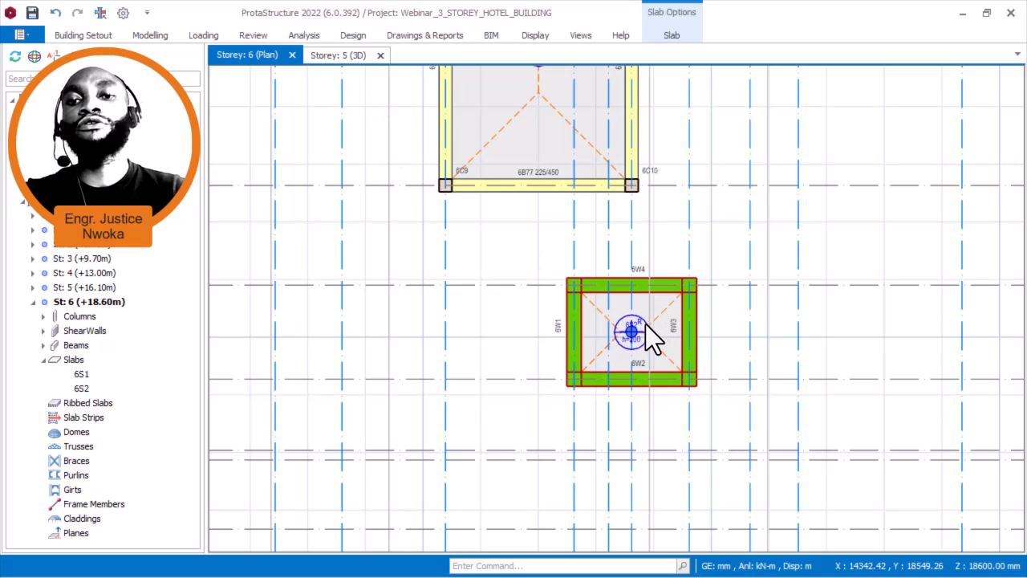
{"action": "key", "text": "Page_Down"}
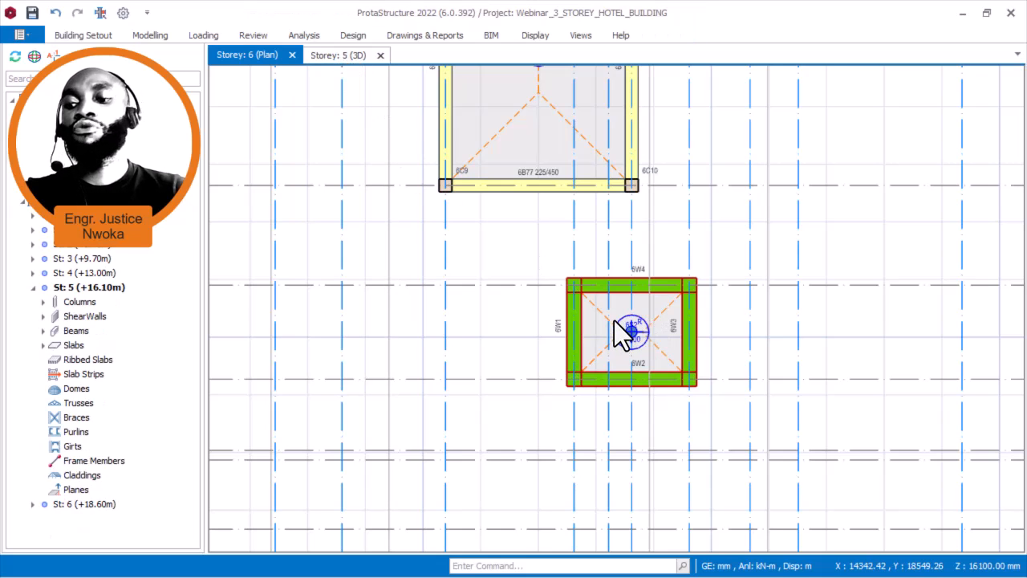
{"action": "key", "text": "ctrl+Tab"}
{"action": "middle_click_drag", "start_coordinate": [680, 293], "coordinate": [601, 284]}
{"action": "middle_click_drag", "start_coordinate": [615, 338], "coordinate": [679, 270]}
{"action": "scroll", "coordinate": [623, 374], "scroll_direction": "up", "scroll_amount": 2}
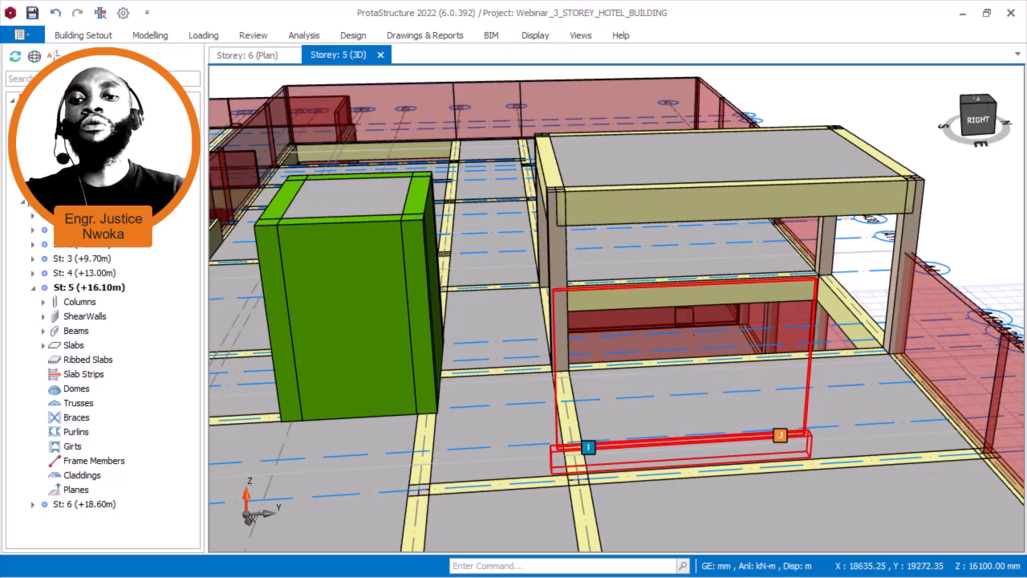
{"action": "middle_click_drag", "start_coordinate": [658, 361], "coordinate": [762, 332]}
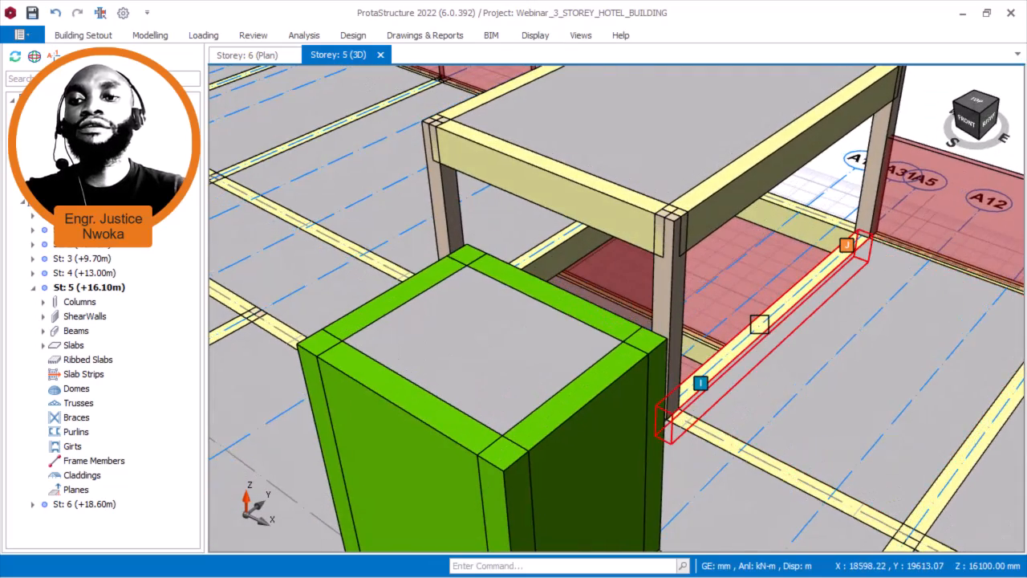
- Open the loads of storey 5 beam 5B50 beside the stair bay and start a wall load, entering 2 as the height's first digit
{"action": "left_click", "coordinate": [759, 322]}
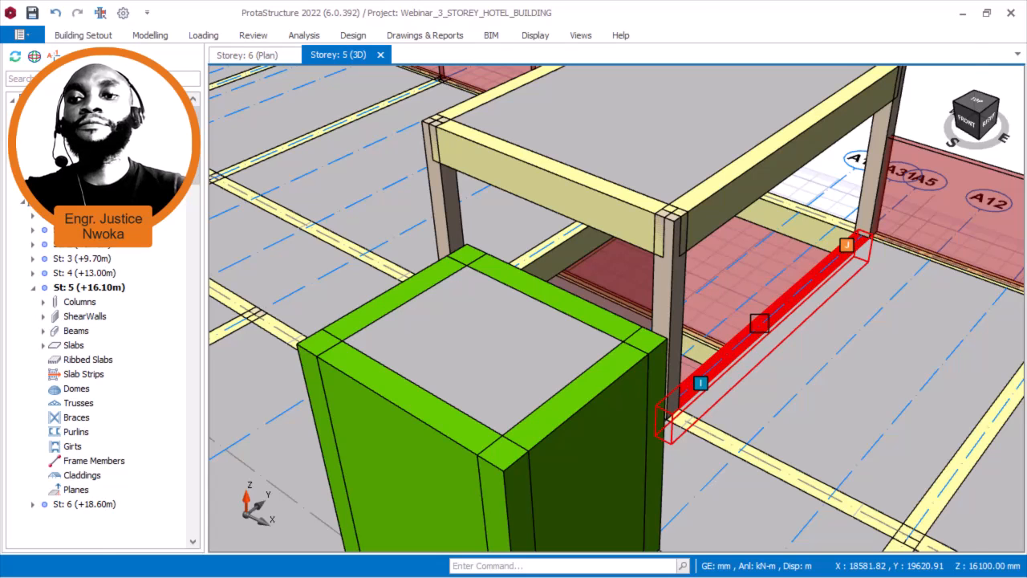
{"action": "right_click", "coordinate": [760, 323]}
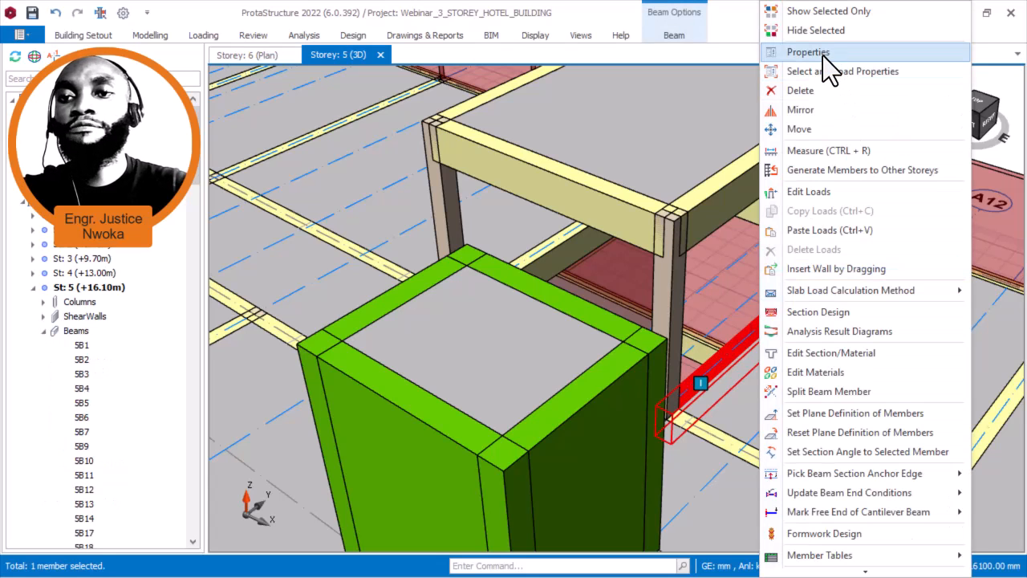
{"action": "left_click", "coordinate": [835, 192]}
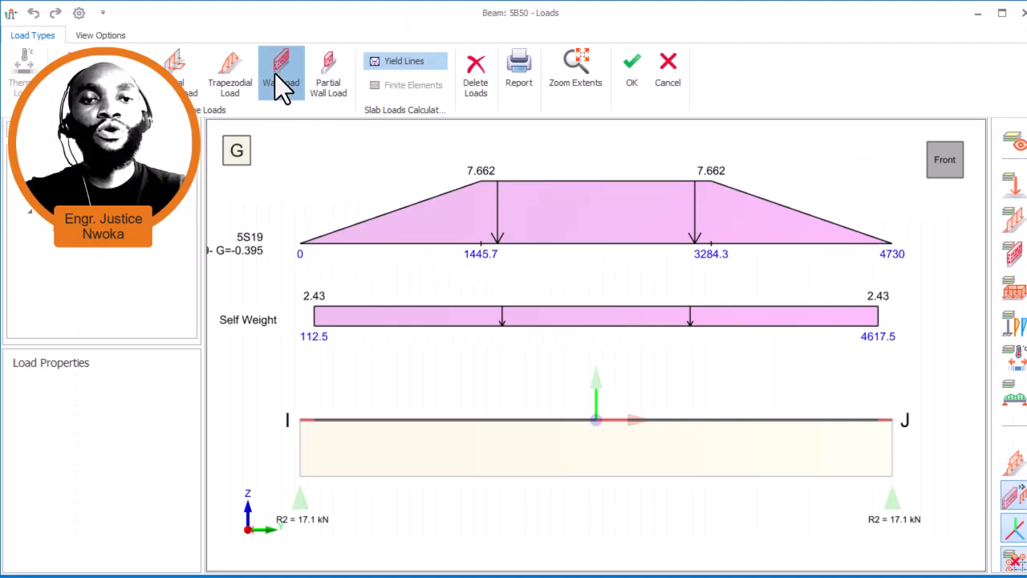
{"action": "left_click", "coordinate": [278, 74]}
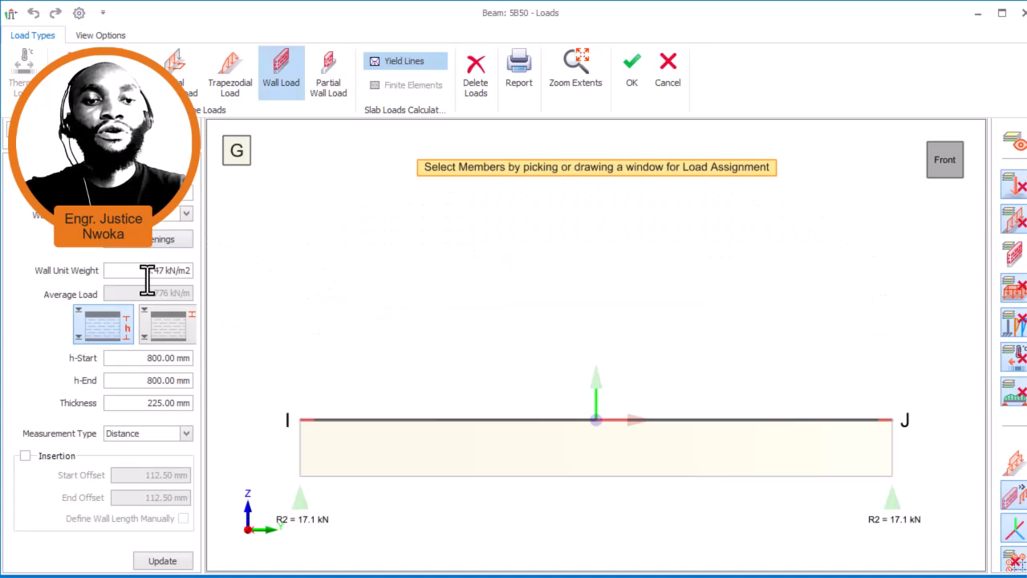
{"action": "left_click", "coordinate": [139, 363]}
{"action": "type", "text": "2"}
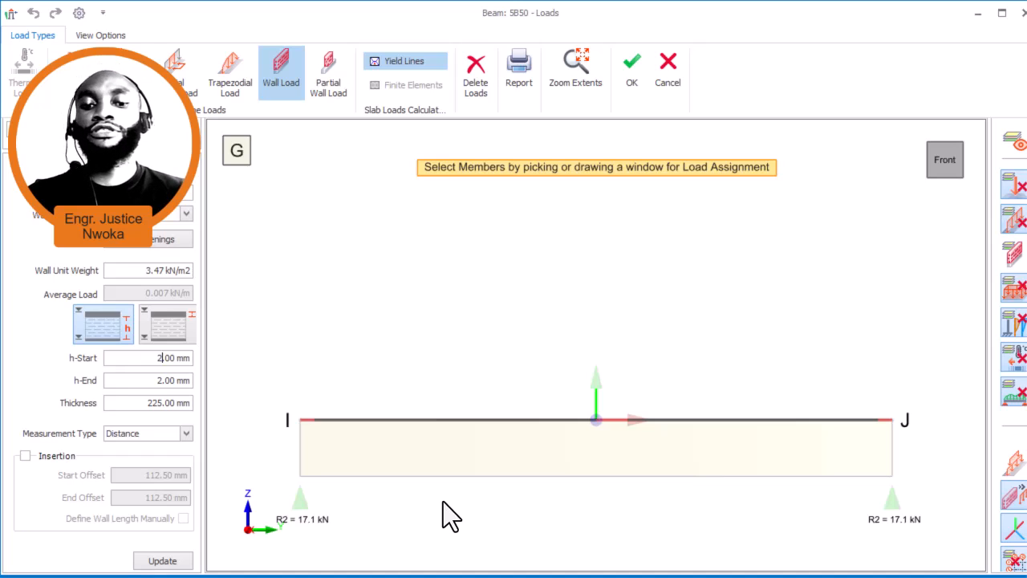
- Switch to Calculator, work out the wall height as 2500 − 450, and return to the beam loads
{"action": "key", "text": "super"}
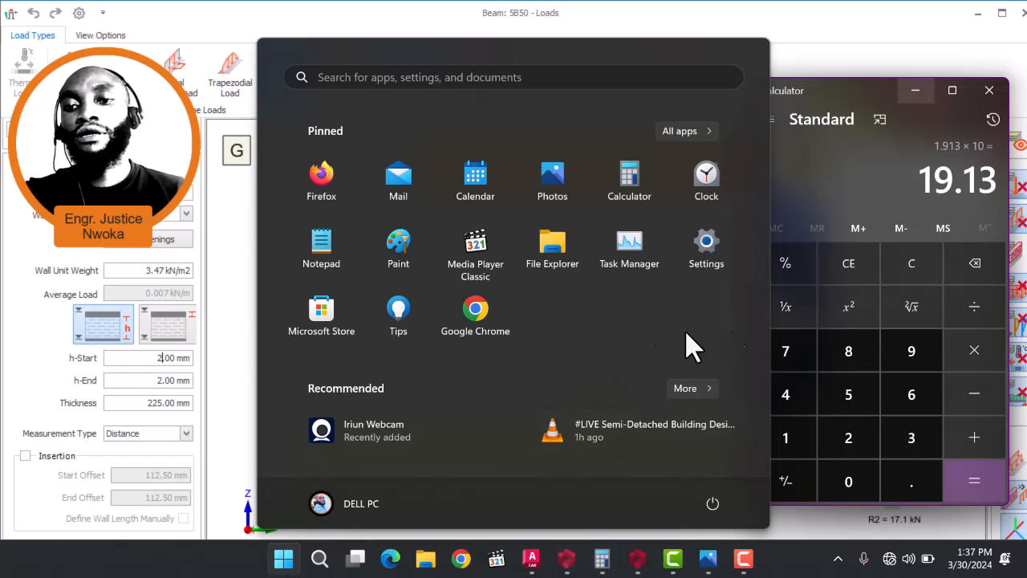
{"action": "key", "text": "super"}
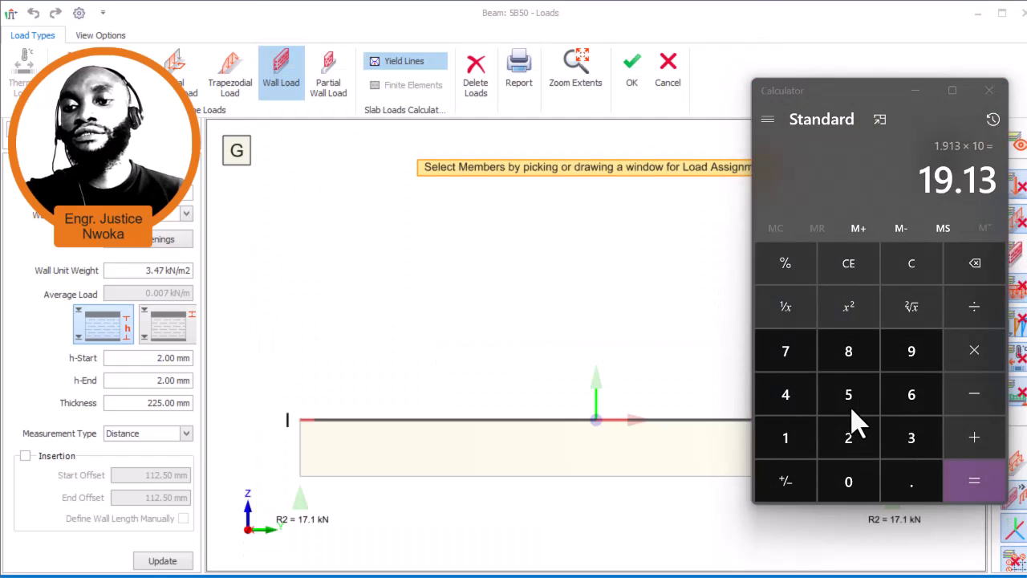
{"action": "left_click", "coordinate": [851, 436]}
{"action": "left_click", "coordinate": [851, 395]}
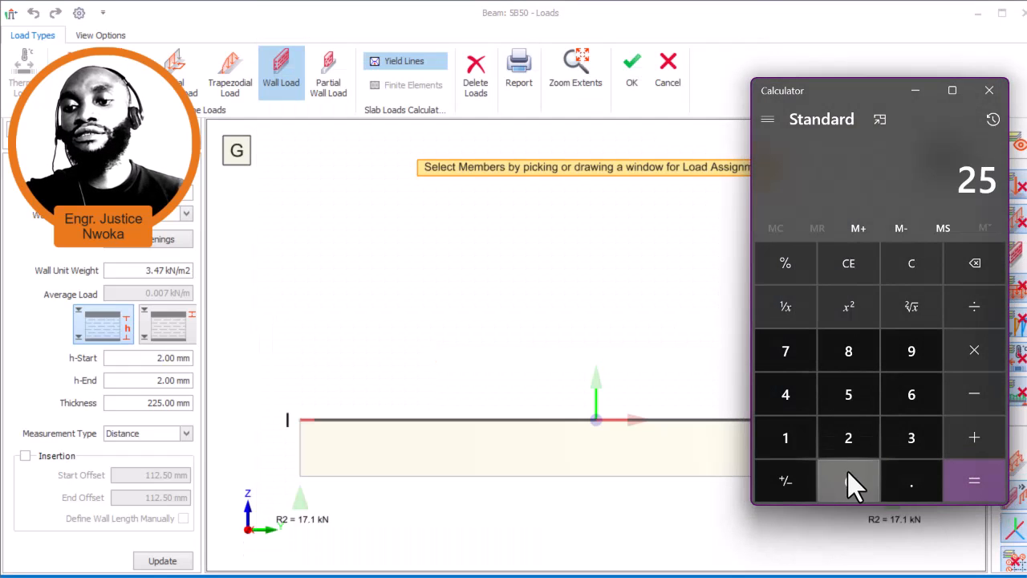
{"action": "left_click", "coordinate": [848, 480]}
{"action": "left_click", "coordinate": [849, 480]}
{"action": "left_click", "coordinate": [972, 393]}
{"action": "left_click", "coordinate": [786, 394]}
{"action": "left_click", "coordinate": [849, 394]}
{"action": "left_click", "coordinate": [849, 480]}
{"action": "left_click", "coordinate": [996, 484]}
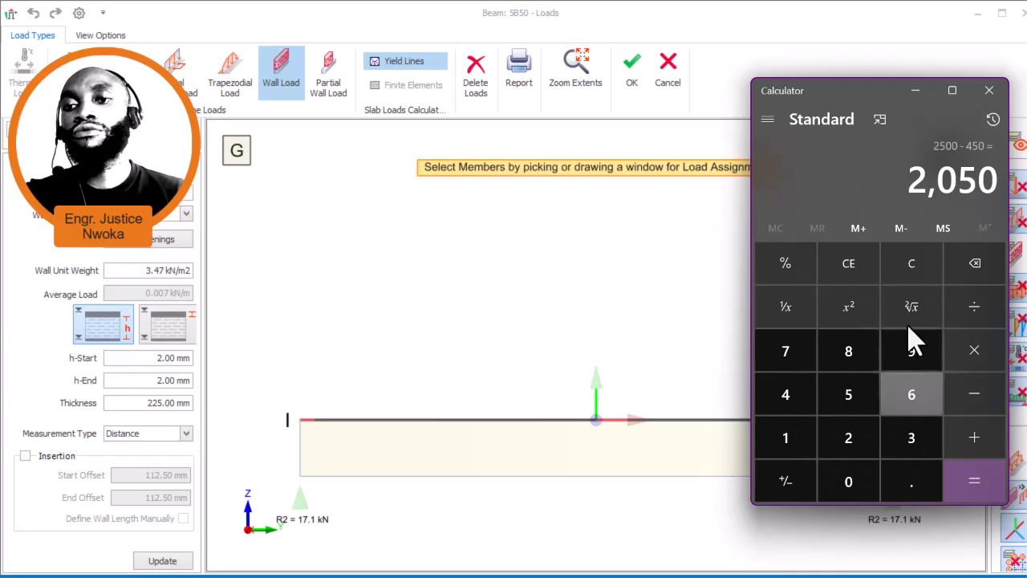
{"action": "left_click", "coordinate": [915, 90]}
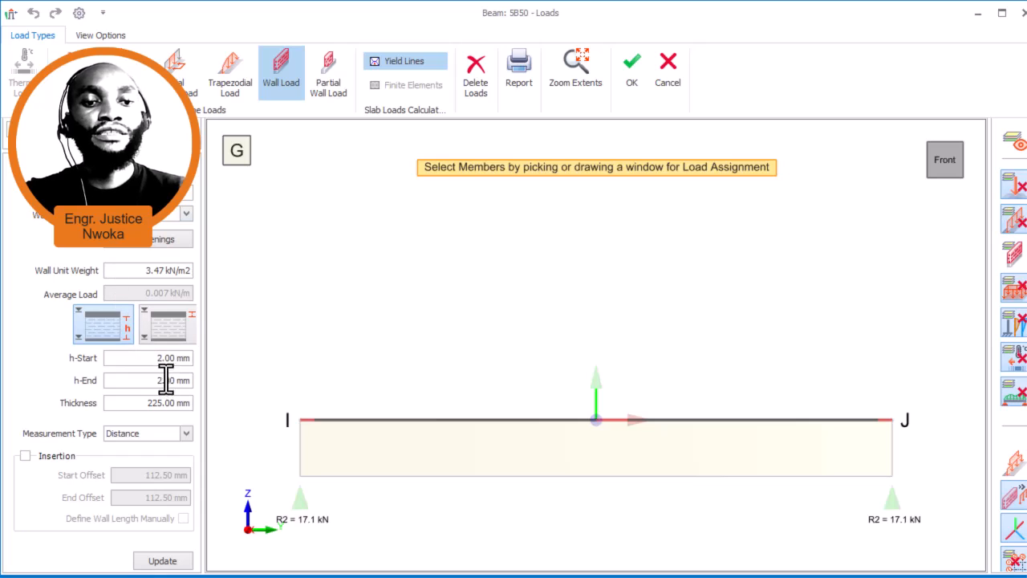
- Complete the wall height as 2050 mm at both ends, assign the wall load to beam 5B50 and close its load editor
{"action": "type", "text": "050"}
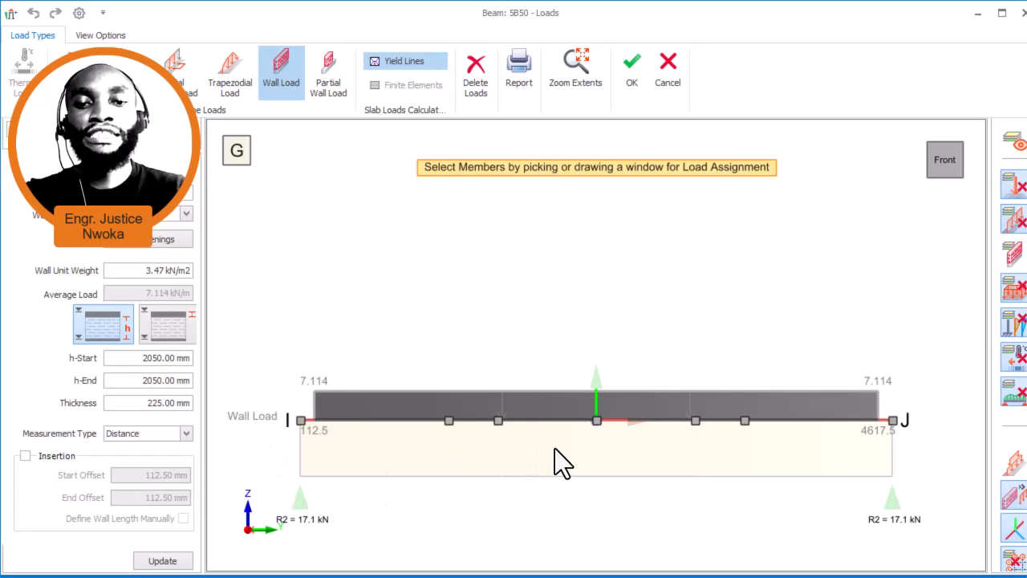
{"action": "left_click", "coordinate": [512, 443]}
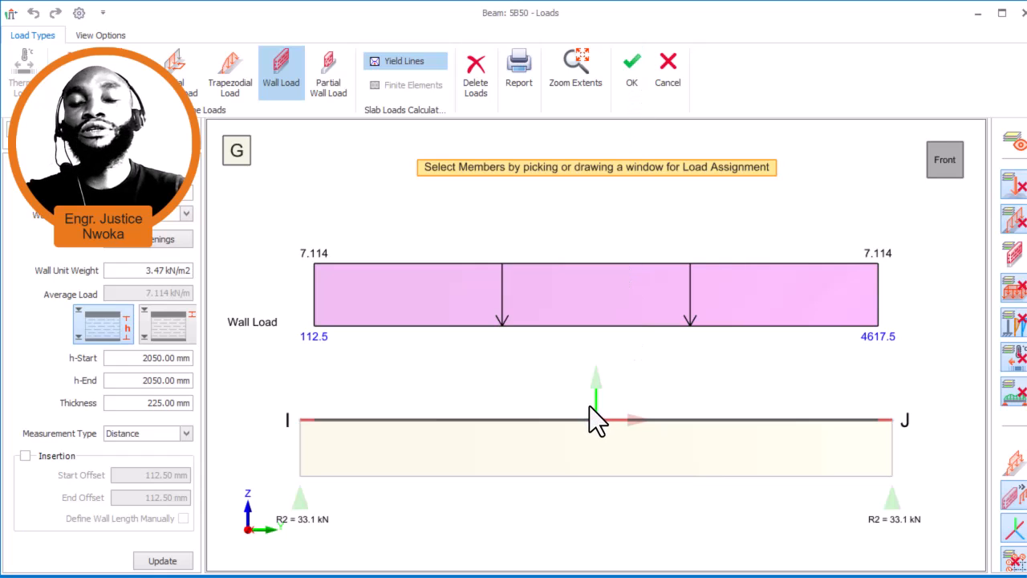
{"action": "key", "text": "Escape"}
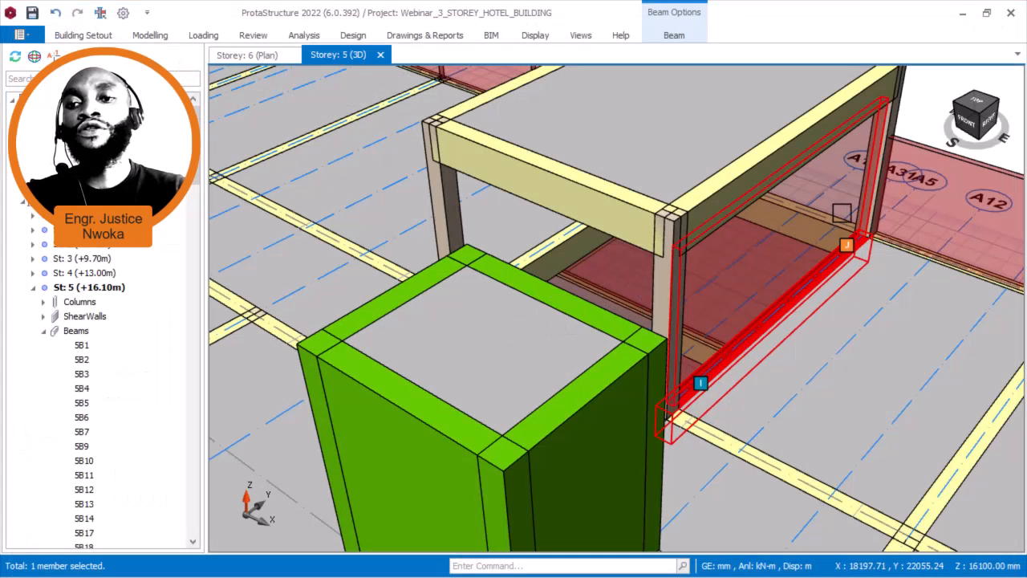
- Copy the wall load from beam 5B50
{"action": "mouse_move", "coordinate": [848, 241]}
{"action": "middle_mouse_down"}
{"action": "mouse_move", "coordinate": [851, 161]}
{"action": "mouse_move", "coordinate": [758, 276]}
{"action": "middle_mouse_up"}
{"action": "mouse_move", "coordinate": [737, 245]}
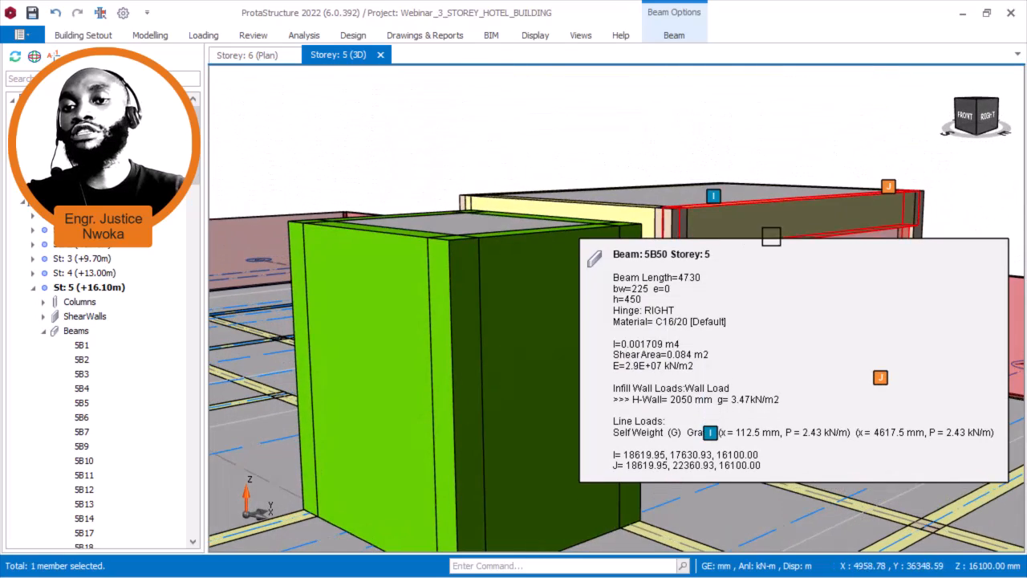
{"action": "middle_click_drag", "start_coordinate": [714, 382], "coordinate": [713, 406]}
{"action": "right_click", "coordinate": [785, 329]}
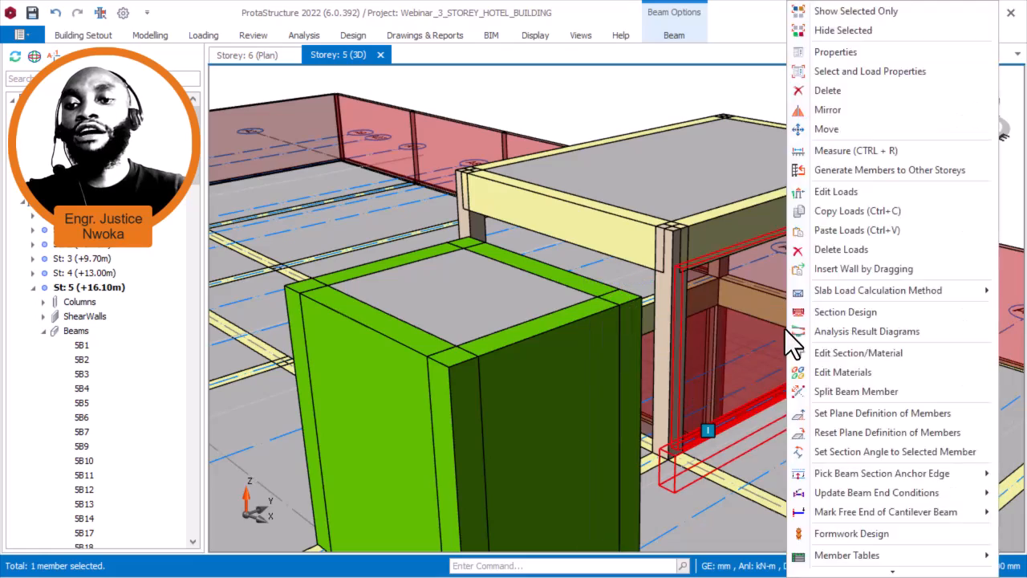
{"action": "right_click", "coordinate": [784, 325]}
{"action": "left_click", "coordinate": [841, 210]}
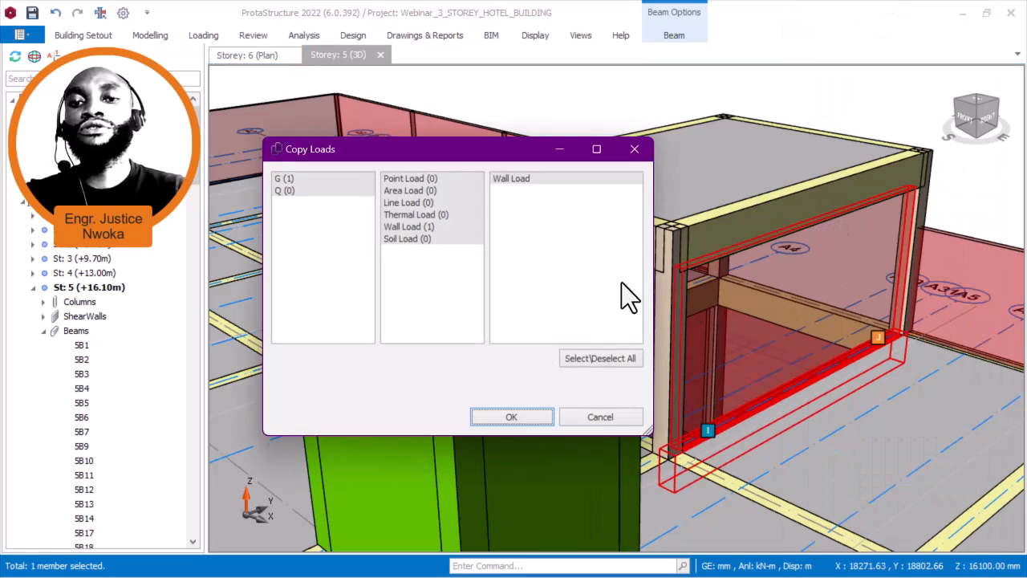
{"action": "left_click", "coordinate": [528, 419]}
- Paste the copied wall load onto the other three storey 5 beams around the stair bay, including 5B77 and 5B5
{"action": "middle_click_drag", "start_coordinate": [621, 406], "coordinate": [734, 415]}
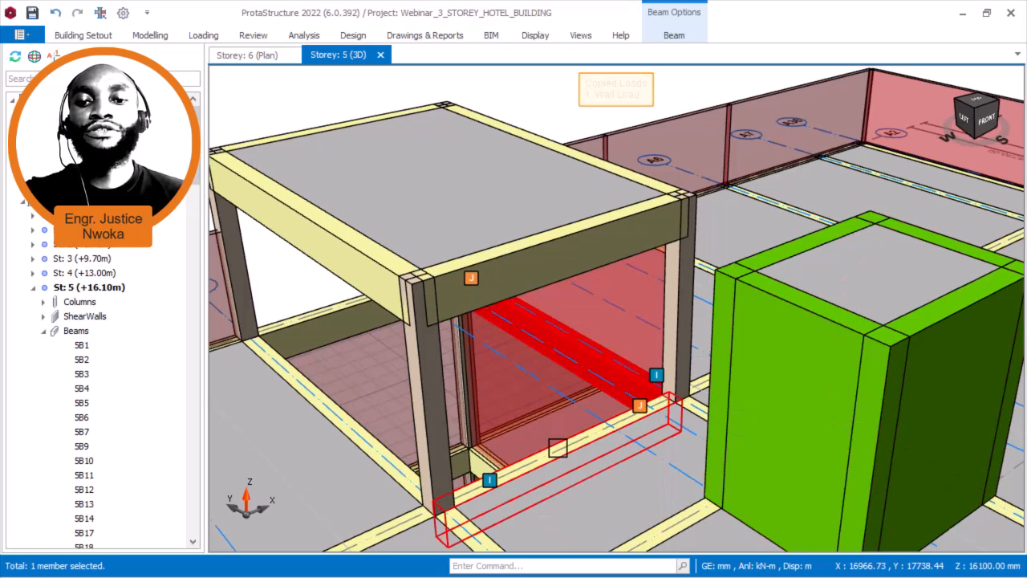
{"action": "mouse_move", "coordinate": [557, 448]}
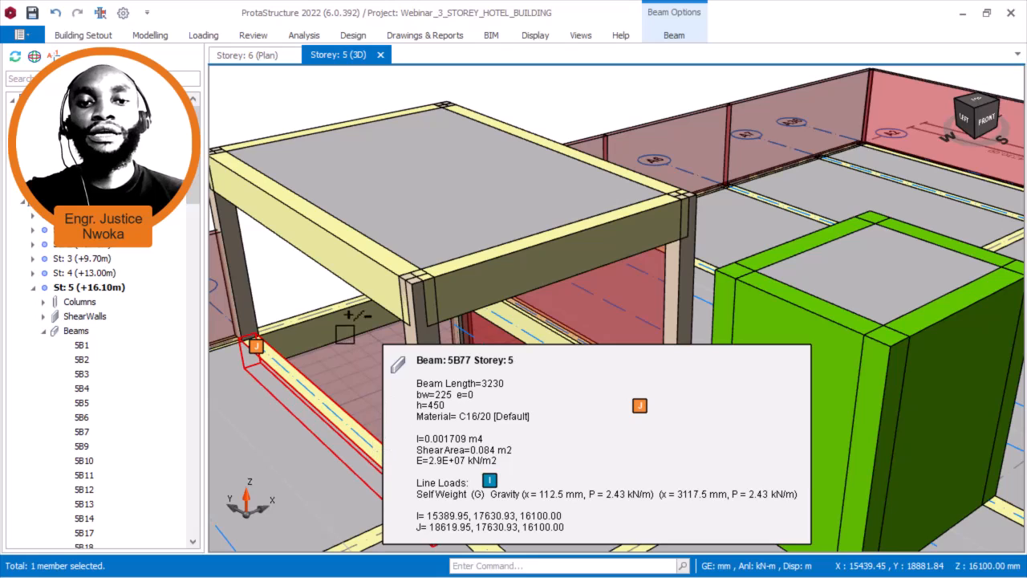
{"action": "left_click", "coordinate": [321, 319]}
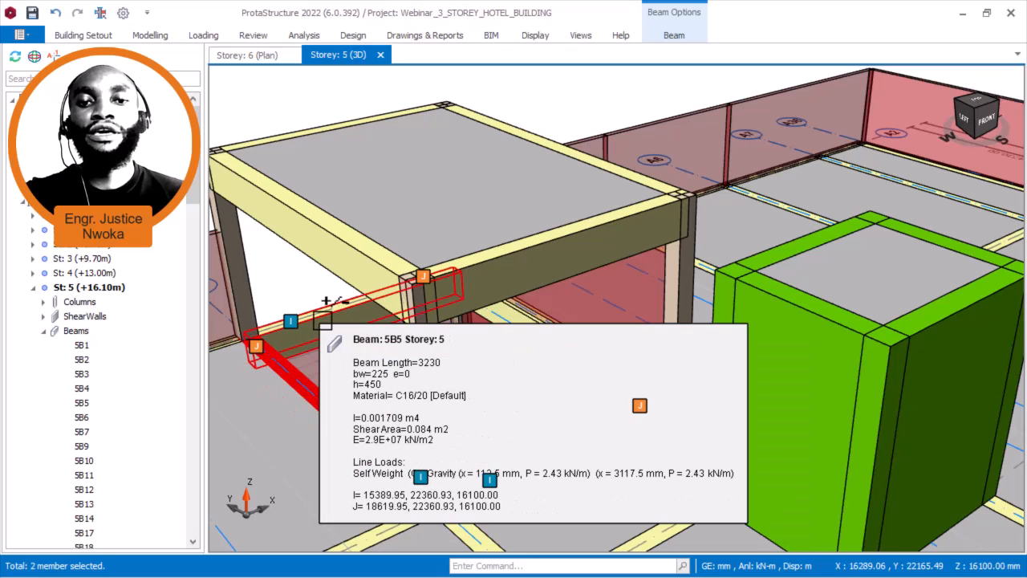
{"action": "middle_click_drag", "start_coordinate": [491, 361], "coordinate": [482, 337]}
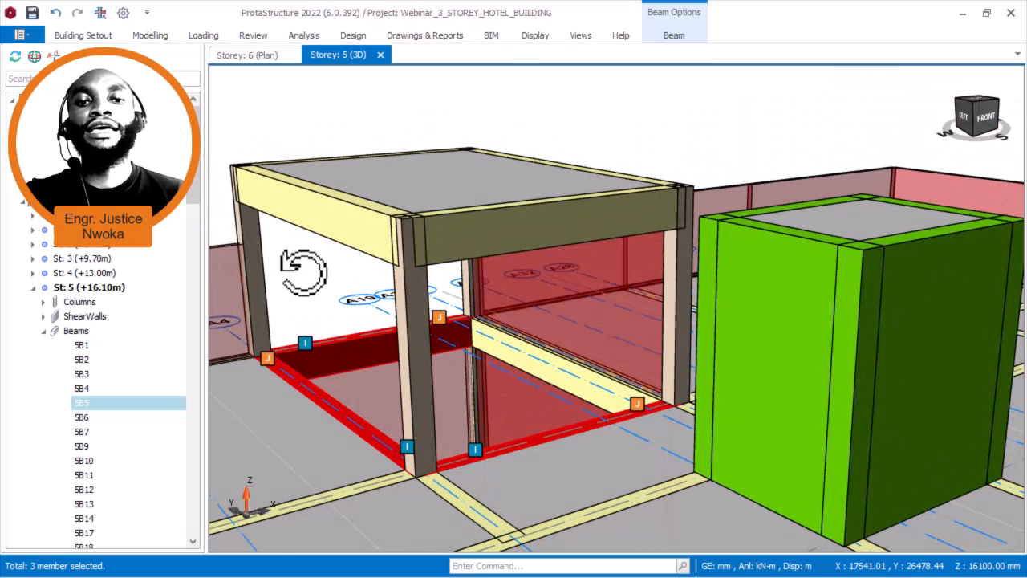
{"action": "right_click", "coordinate": [305, 275]}
{"action": "left_click", "coordinate": [372, 262]}
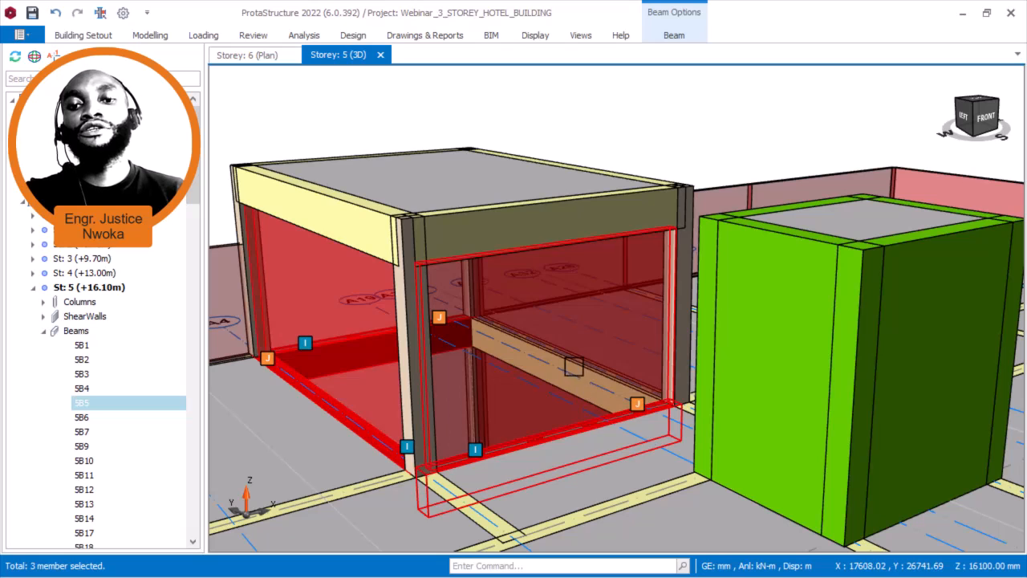
- Examine the stair bay walls, core and surrounding roof in 3D from several angles and clear the beam selection
{"action": "scroll", "coordinate": [601, 394], "scroll_direction": "down", "scroll_amount": 1}
{"action": "middle_click_drag", "start_coordinate": [604, 371], "coordinate": [498, 319]}
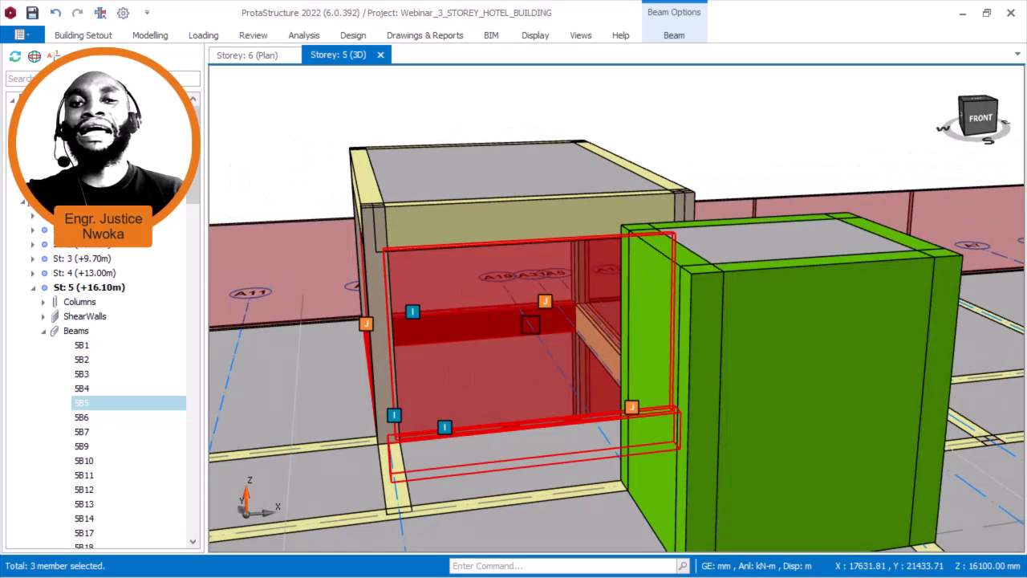
{"action": "middle_click_drag", "start_coordinate": [500, 365], "coordinate": [568, 340]}
{"action": "scroll", "coordinate": [569, 339], "scroll_direction": "down", "scroll_amount": 5}
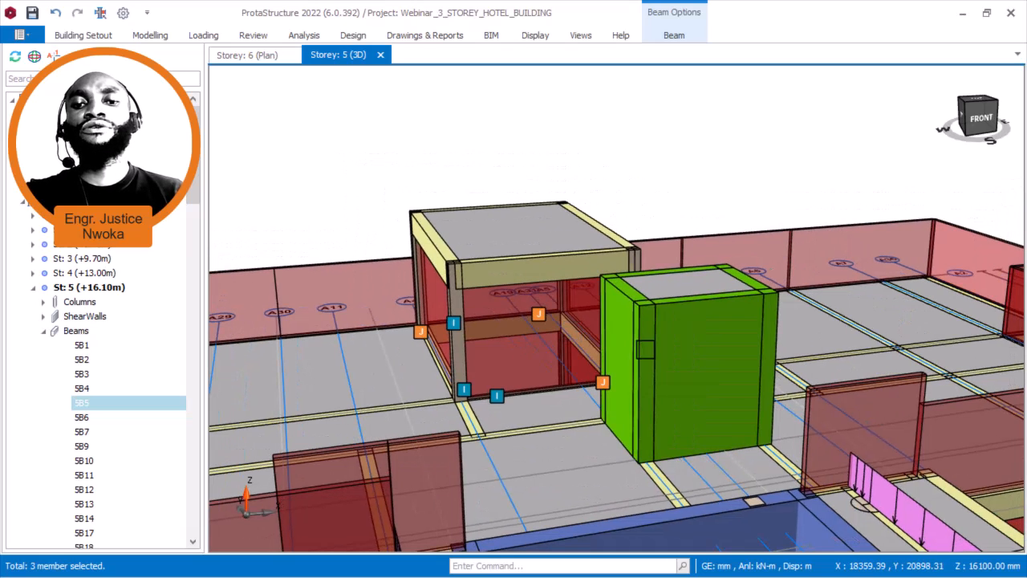
{"action": "middle_click_drag", "start_coordinate": [559, 337], "coordinate": [557, 335]}
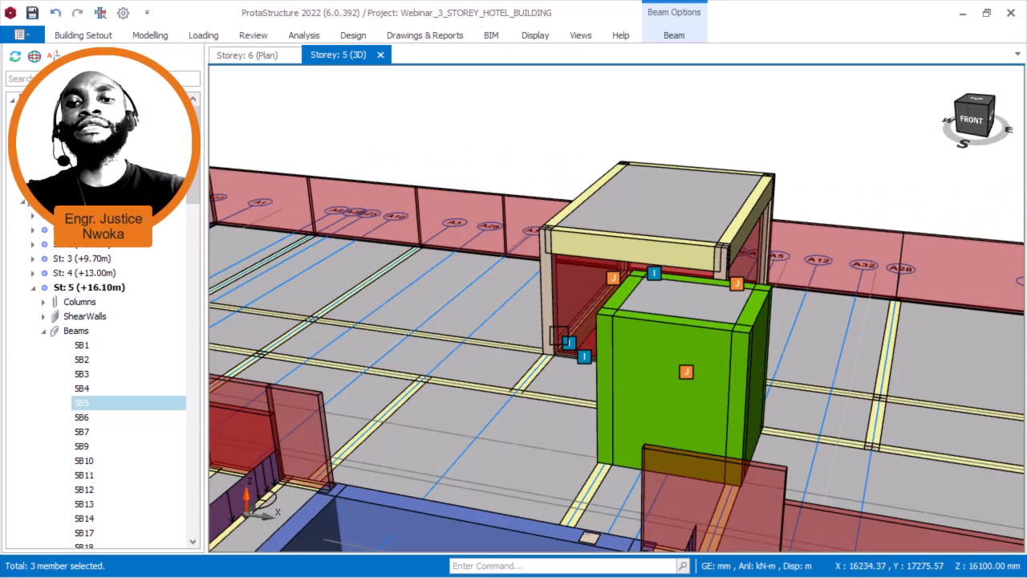
{"action": "scroll", "coordinate": [616, 313], "scroll_direction": "down", "scroll_amount": 3}
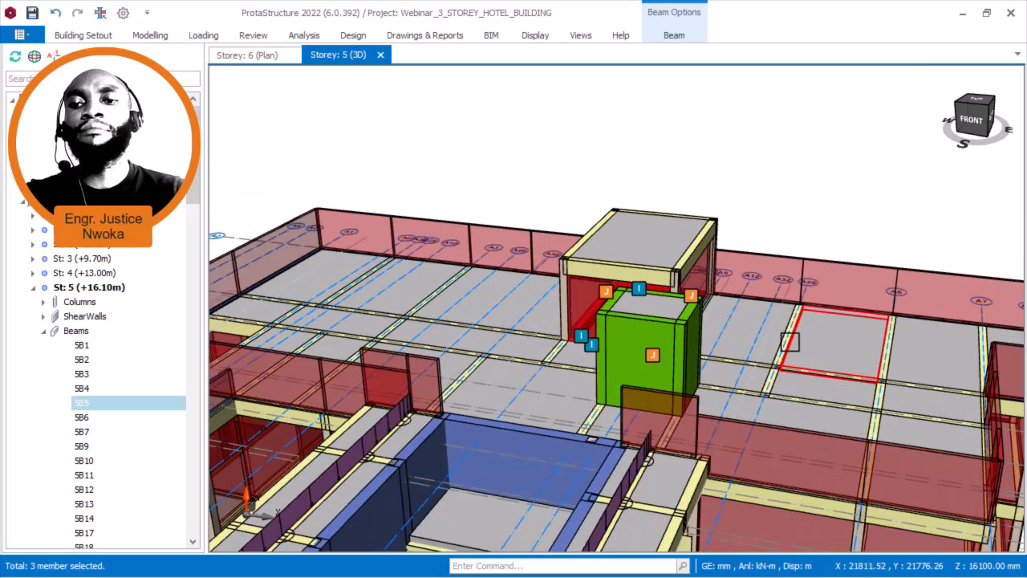
{"action": "scroll", "coordinate": [592, 345], "scroll_direction": "down", "scroll_amount": 2}
{"action": "middle_click_drag", "start_coordinate": [593, 347], "coordinate": [587, 390]}
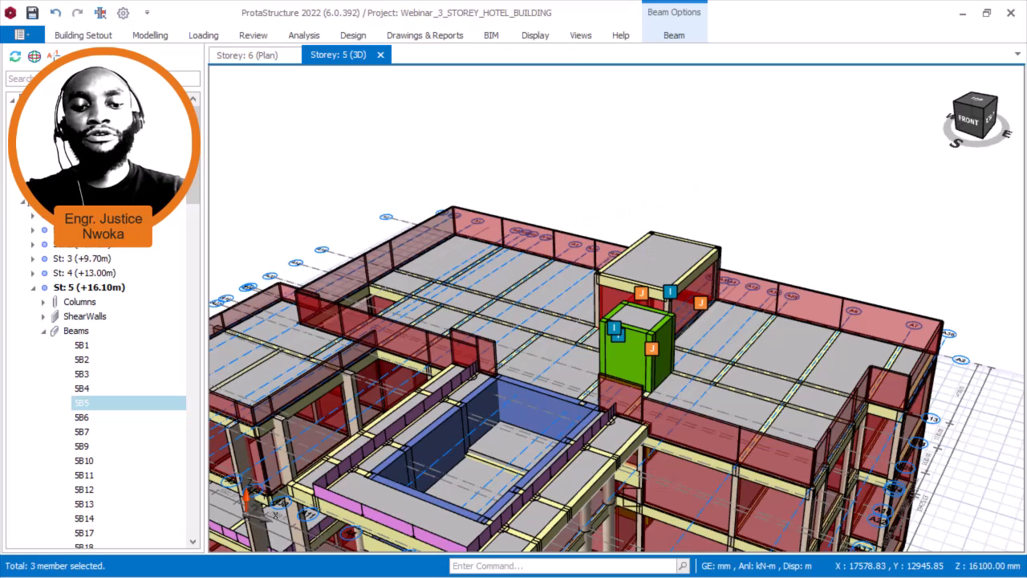
{"action": "left_click", "coordinate": [629, 482]}
- Switch to the architectural rendering in the image viewer, examine the roof walls around the pool and stair tower up close, and return to ProtaStructure
{"action": "key", "text": "super"}
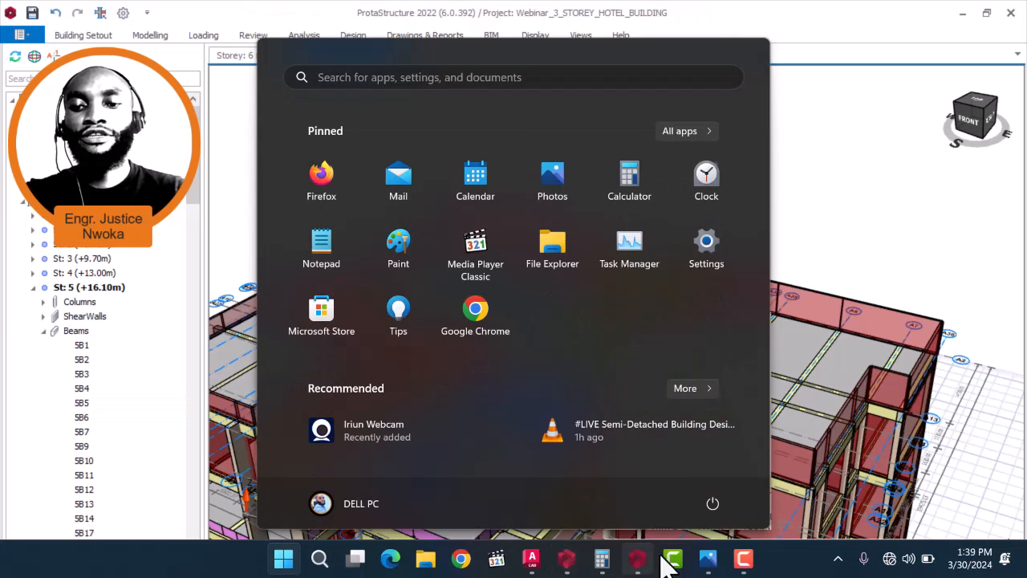
{"action": "left_click", "coordinate": [708, 560]}
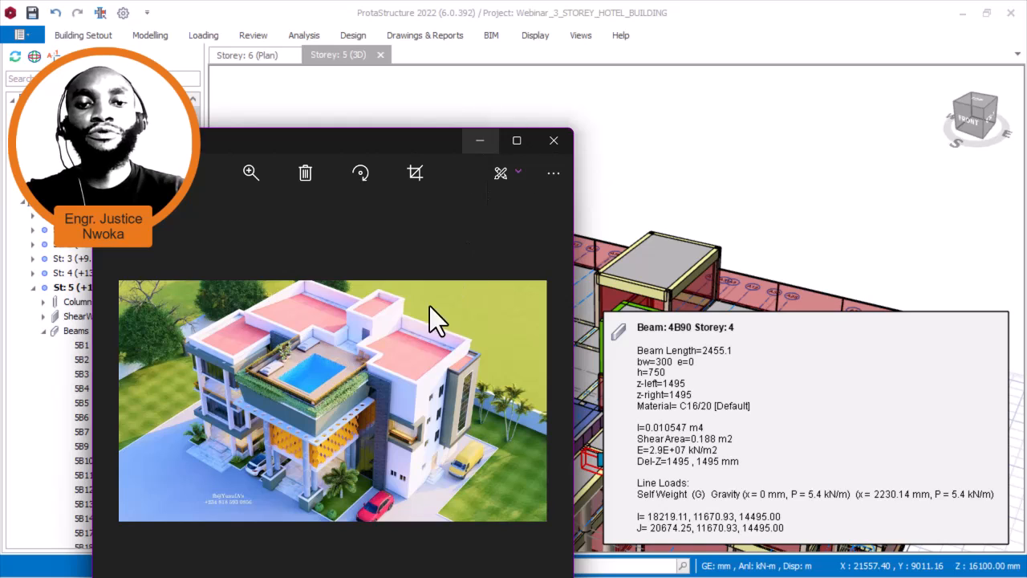
{"action": "scroll", "coordinate": [369, 298], "scroll_direction": "up", "scroll_amount": 5}
{"action": "scroll", "coordinate": [369, 294], "scroll_direction": "up", "scroll_amount": 3}
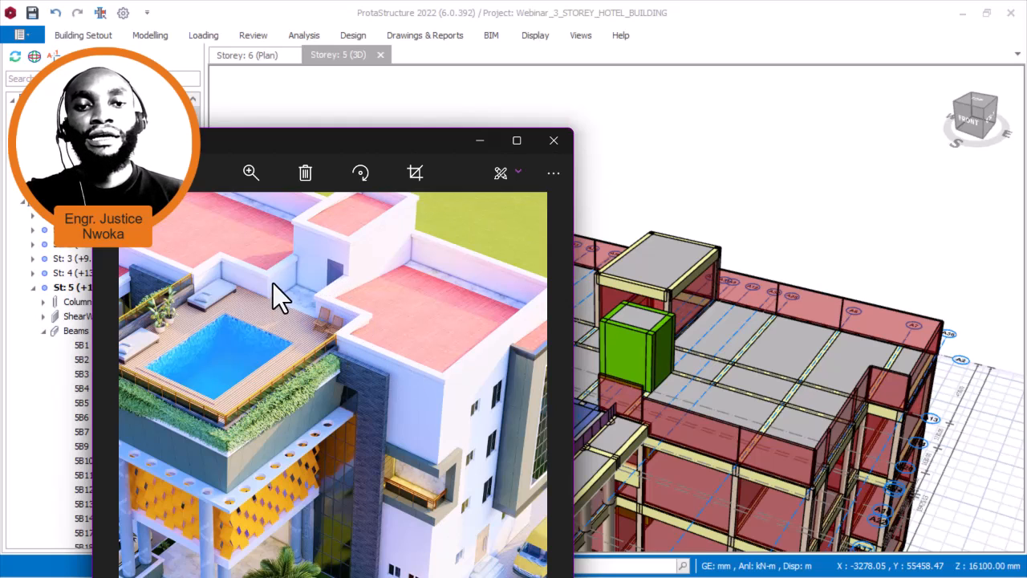
{"action": "left_click_drag", "start_coordinate": [195, 280], "coordinate": [337, 302]}
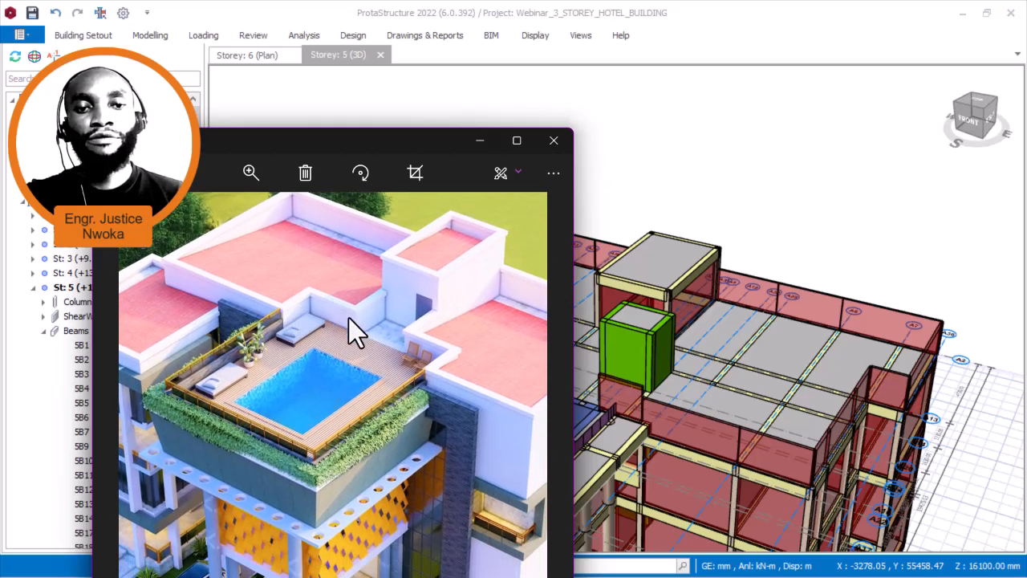
{"action": "left_click", "coordinate": [489, 146]}
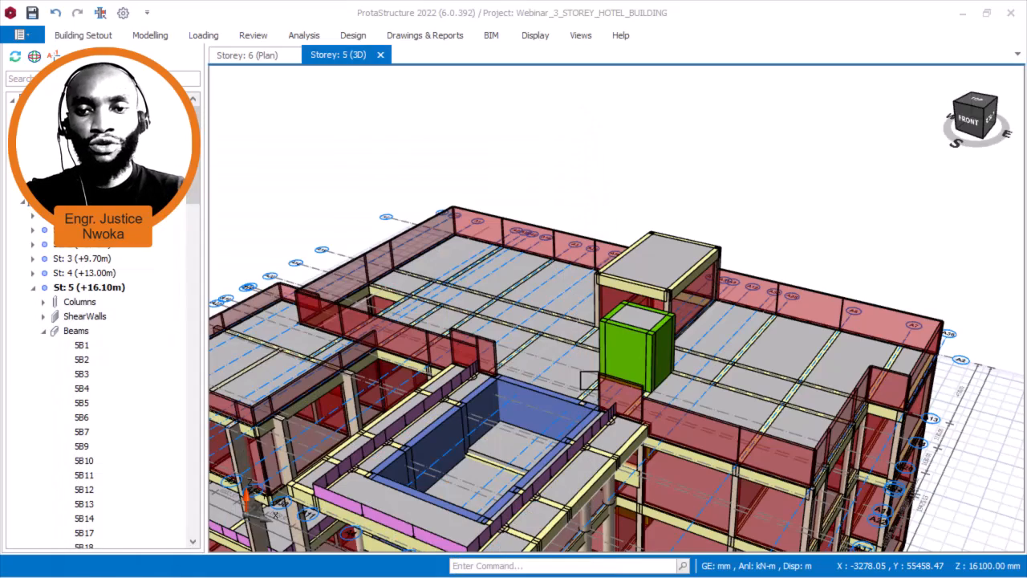
- Copy the 1500 mm high wall load from beam 5B14 on storey 5
{"action": "middle_click_drag", "start_coordinate": [591, 399], "coordinate": [725, 426]}
{"action": "scroll", "coordinate": [665, 401], "scroll_direction": "up", "scroll_amount": 3}
{"action": "scroll", "coordinate": [706, 369], "scroll_direction": "up", "scroll_amount": 3}
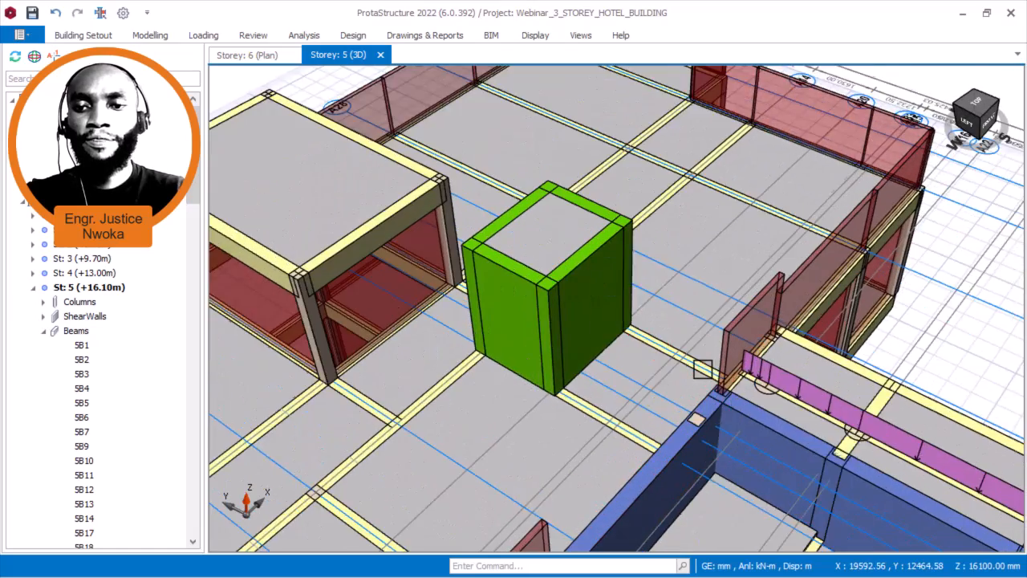
{"action": "scroll", "coordinate": [714, 372], "scroll_direction": "up", "scroll_amount": 3}
{"action": "mouse_move", "coordinate": [706, 370]}
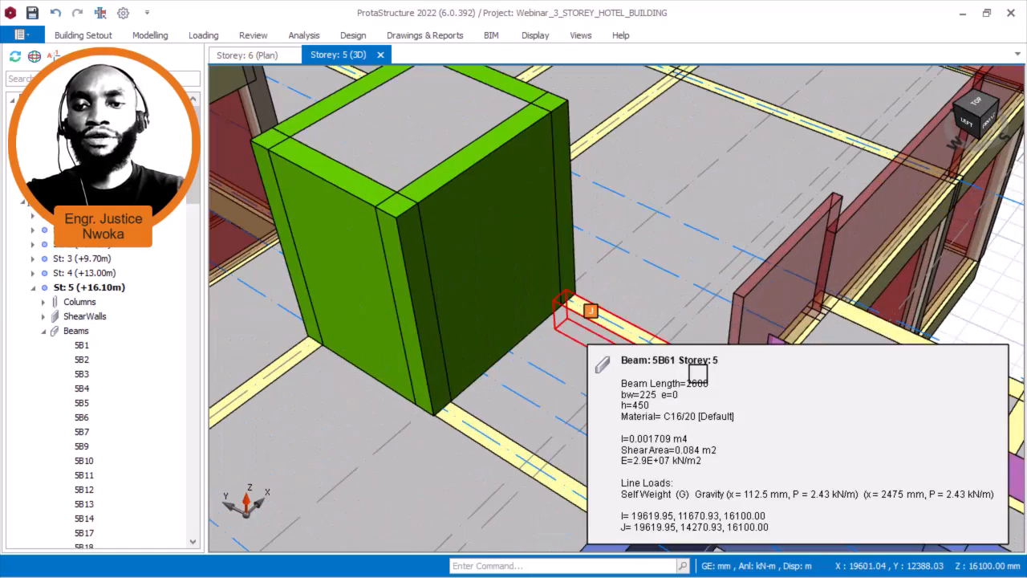
{"action": "left_click", "coordinate": [865, 213]}
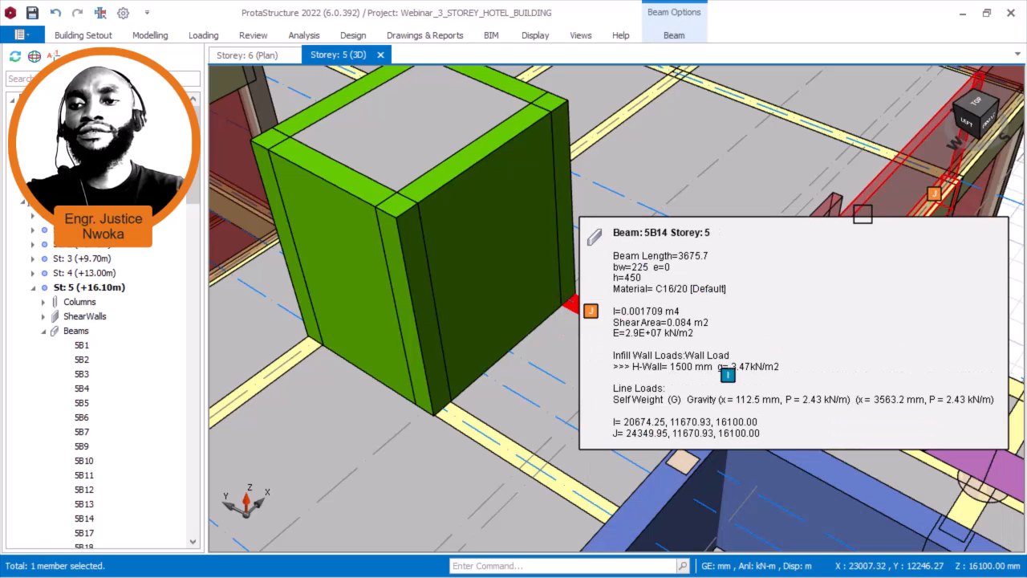
{"action": "right_click", "coordinate": [856, 207]}
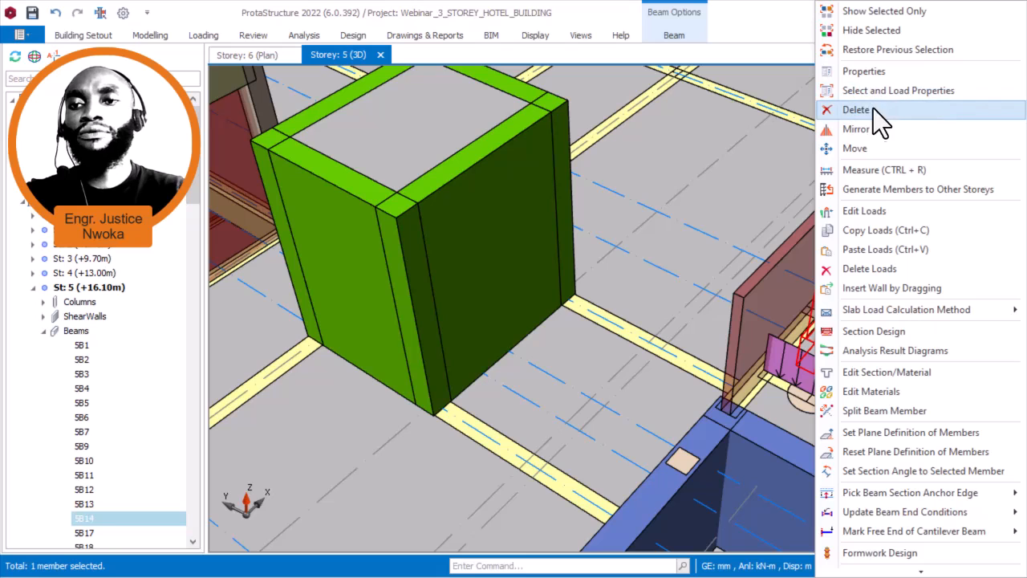
{"action": "left_click", "coordinate": [893, 230]}
{"action": "left_click", "coordinate": [511, 417]}
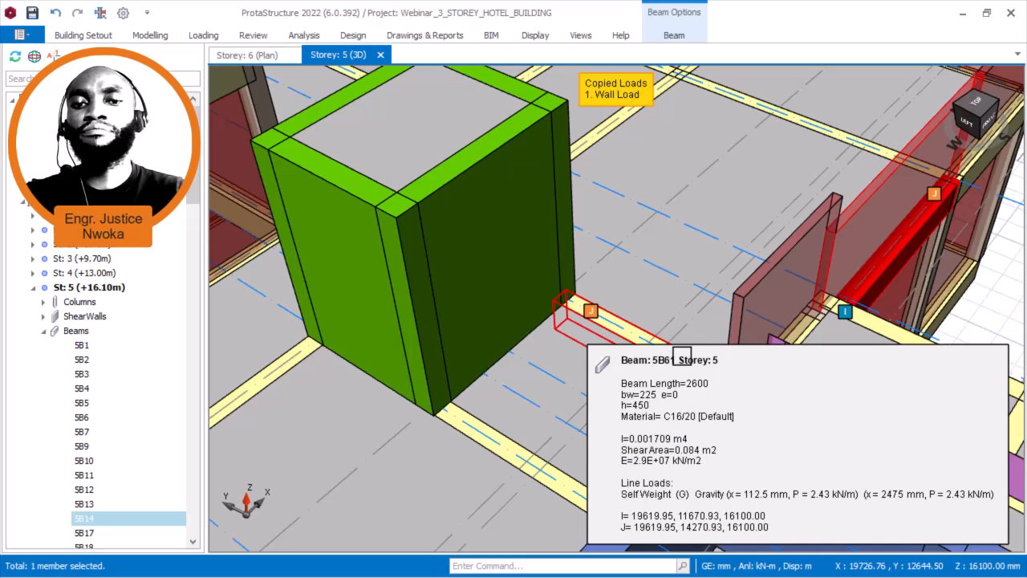
- Paste the copied wall load onto beam 5B61 and the three beams running from the core to the roof-edge wall, including 5B49
{"action": "right_click", "coordinate": [682, 357]}
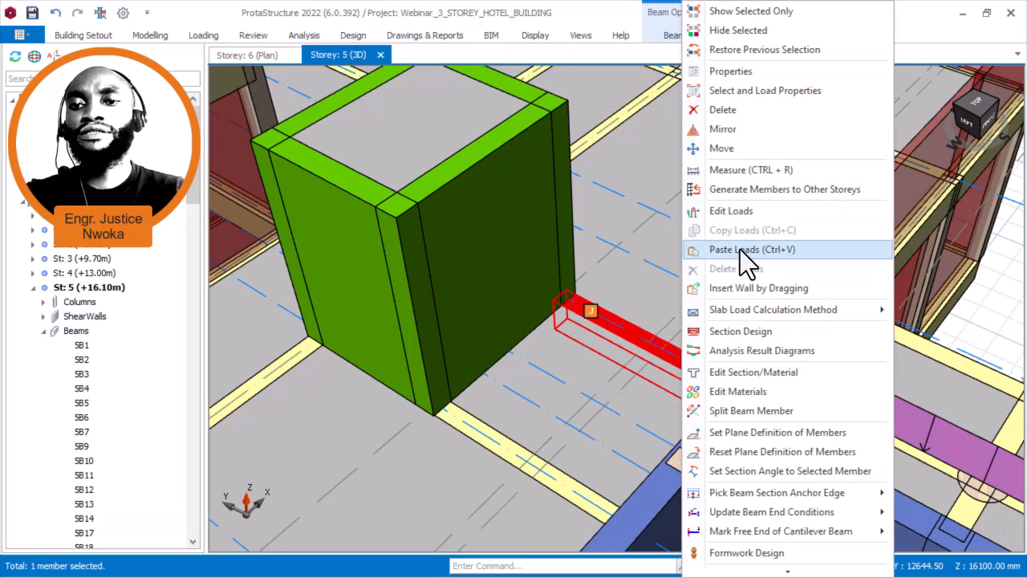
{"action": "left_click", "coordinate": [746, 250]}
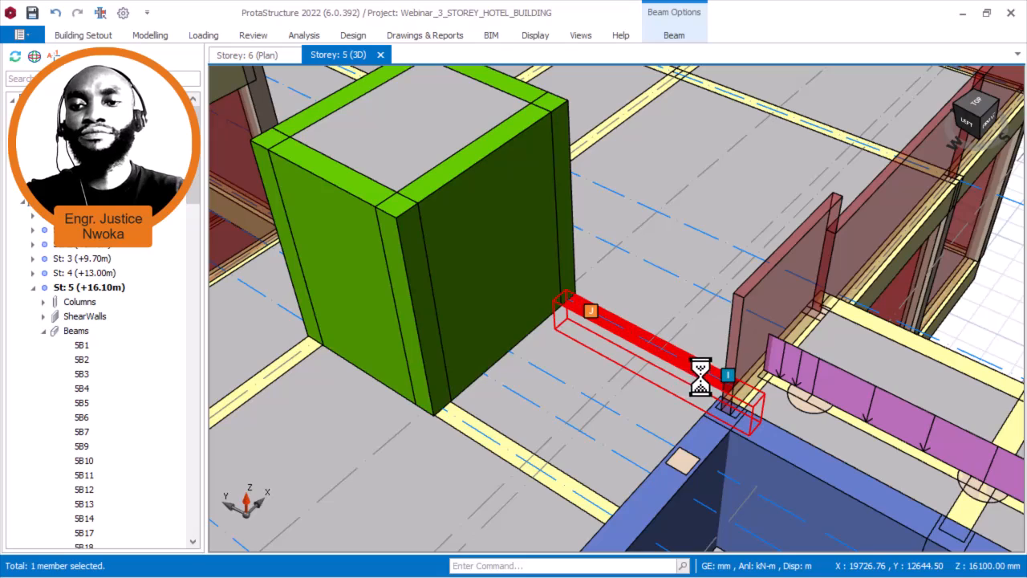
{"action": "middle_click_drag", "start_coordinate": [626, 363], "coordinate": [543, 305]}
{"action": "middle_click_drag", "start_coordinate": [639, 269], "coordinate": [518, 342]}
{"action": "left_click_drag", "start_coordinate": [518, 343], "coordinate": [783, 271]}
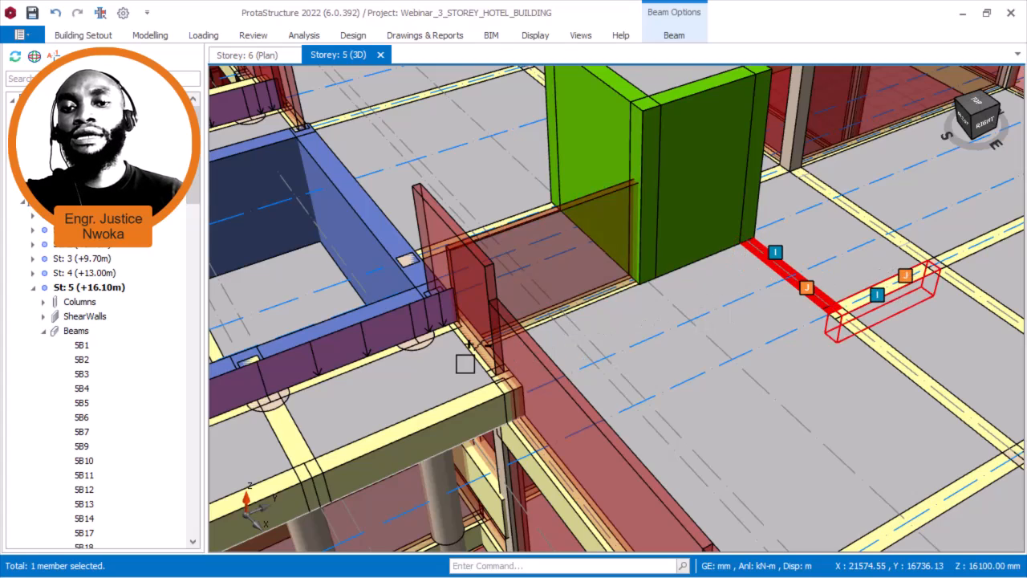
{"action": "scroll", "coordinate": [469, 351], "scroll_direction": "down", "scroll_amount": 5}
{"action": "scroll", "coordinate": [720, 296], "scroll_direction": "up", "scroll_amount": 5}
{"action": "scroll", "coordinate": [719, 296], "scroll_direction": "up", "scroll_amount": 1}
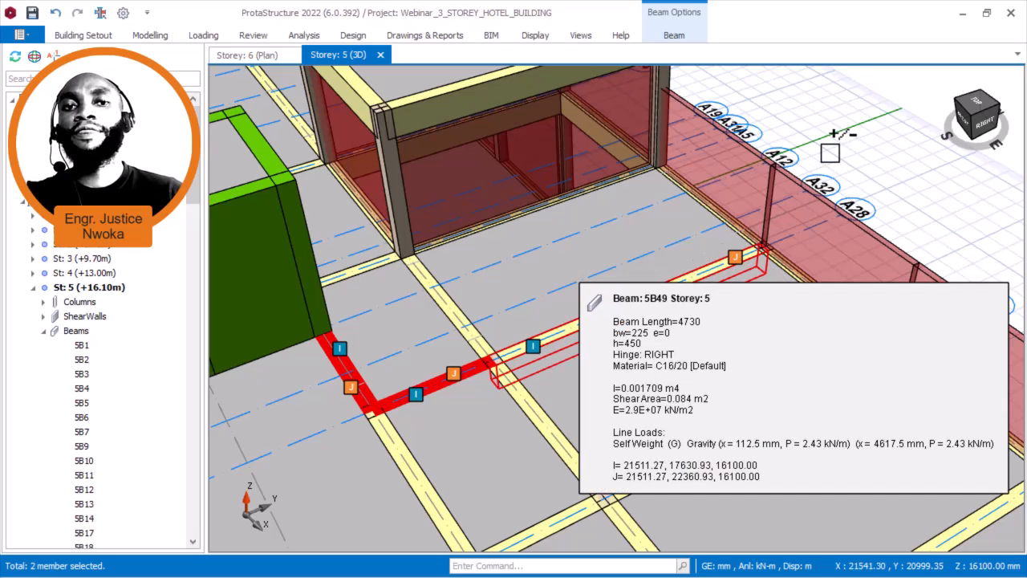
{"action": "right_click", "coordinate": [831, 153]}
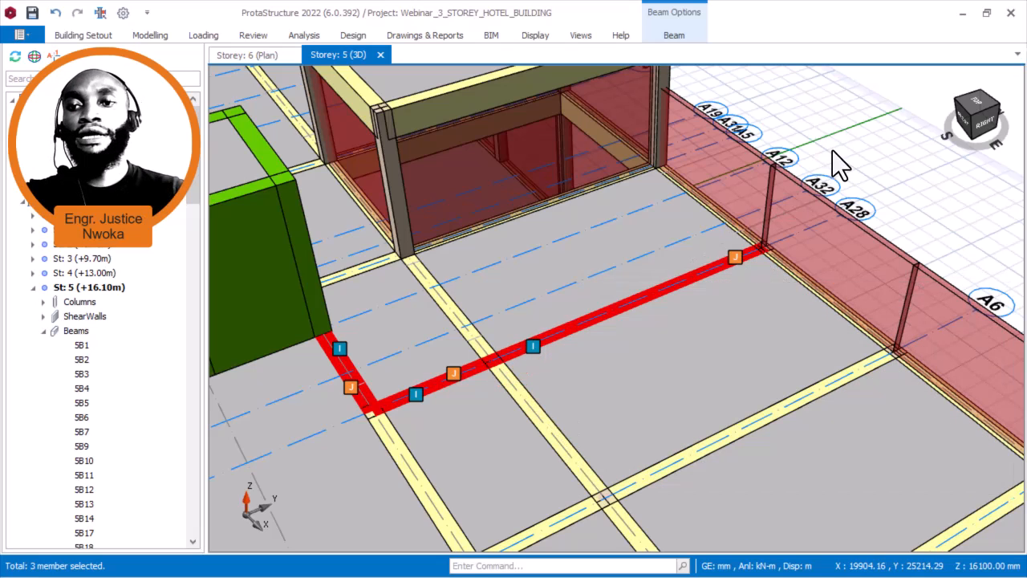
{"action": "left_click", "coordinate": [875, 264]}
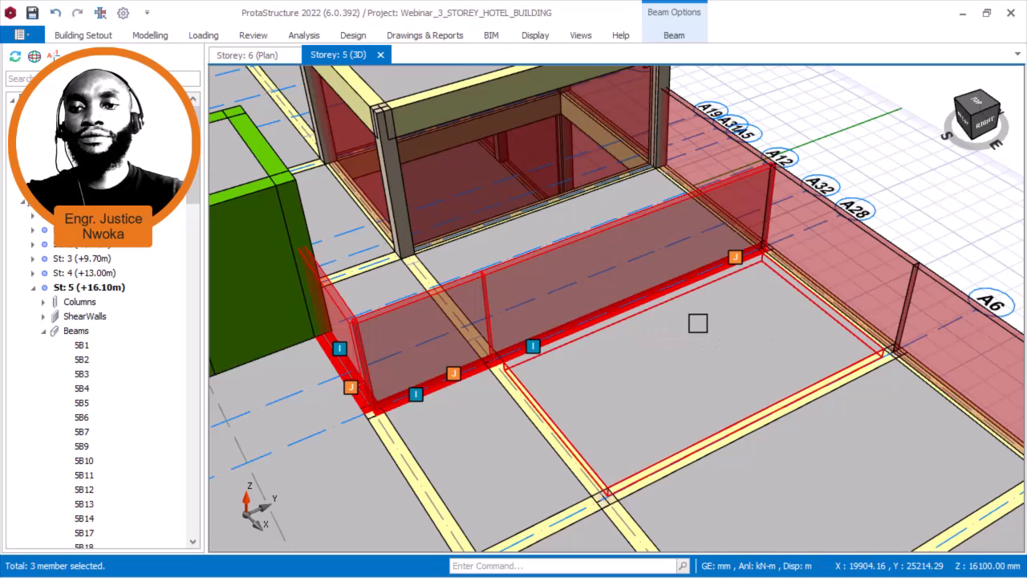
{"action": "scroll", "coordinate": [832, 286], "scroll_direction": "down", "scroll_amount": 6}
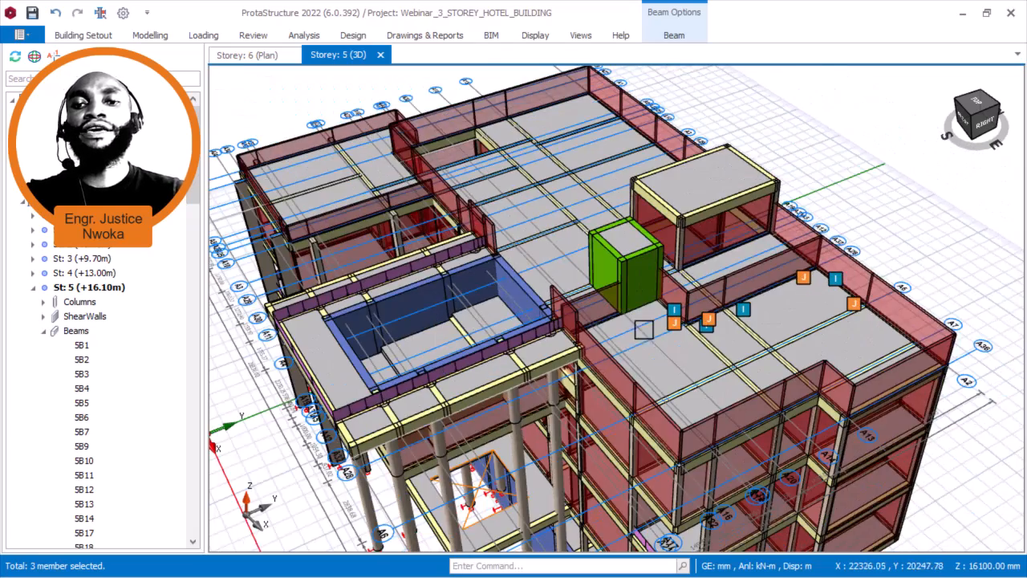
- Delete the wall loads from the three short raised beams on either side of the pool's core-facing end, including 5B88 and 5B78
{"action": "middle_click_drag", "start_coordinate": [644, 330], "coordinate": [706, 301]}
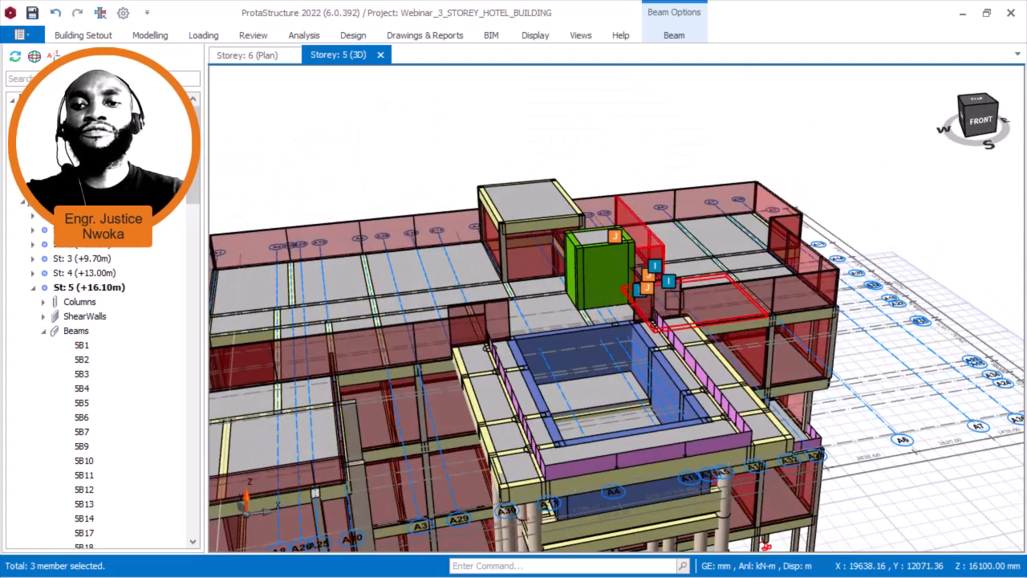
{"action": "scroll", "coordinate": [666, 299], "scroll_direction": "up", "scroll_amount": 3}
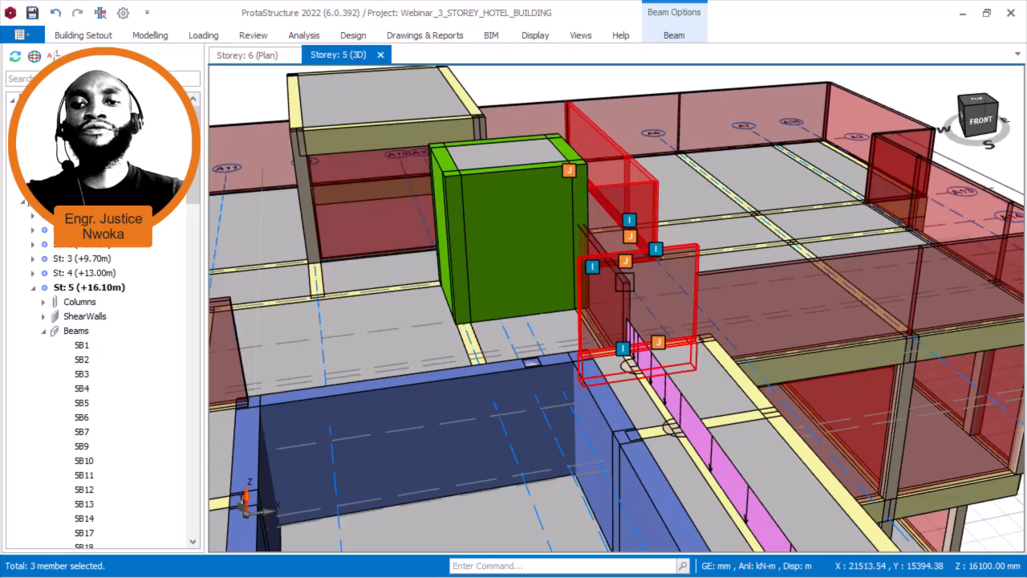
{"action": "middle_click_drag", "start_coordinate": [482, 306], "coordinate": [790, 304]}
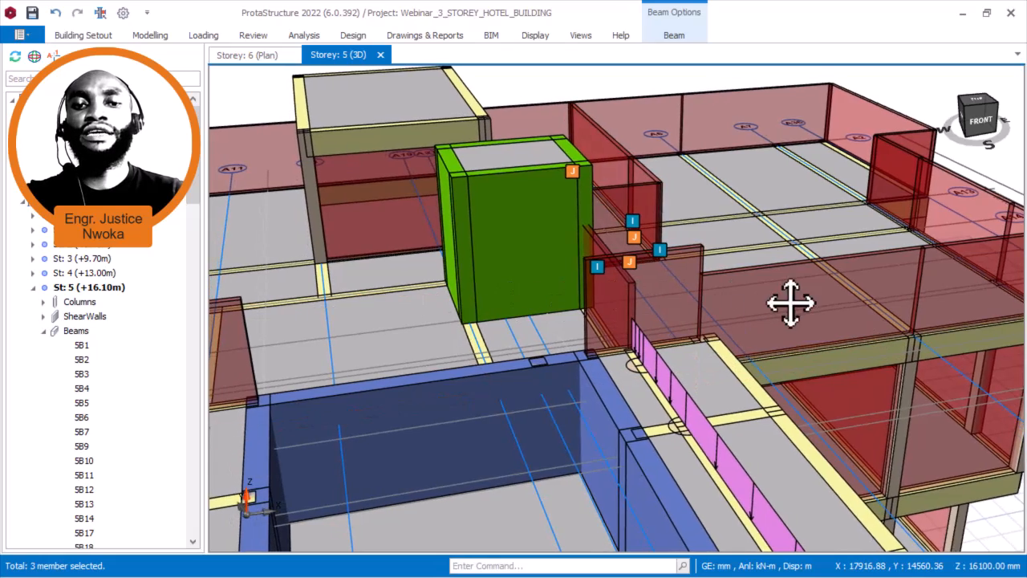
{"action": "scroll", "coordinate": [791, 304], "scroll_direction": "down", "scroll_amount": 3}
{"action": "mouse_move", "coordinate": [337, 293]}
{"action": "middle_mouse_down", "text": "shift"}
{"action": "mouse_move", "coordinate": [378, 303]}
{"action": "mouse_move", "coordinate": [364, 329]}
{"action": "mouse_move", "coordinate": [321, 305]}
{"action": "mouse_move", "coordinate": [382, 299]}
{"action": "middle_mouse_up", "text": "shift"}
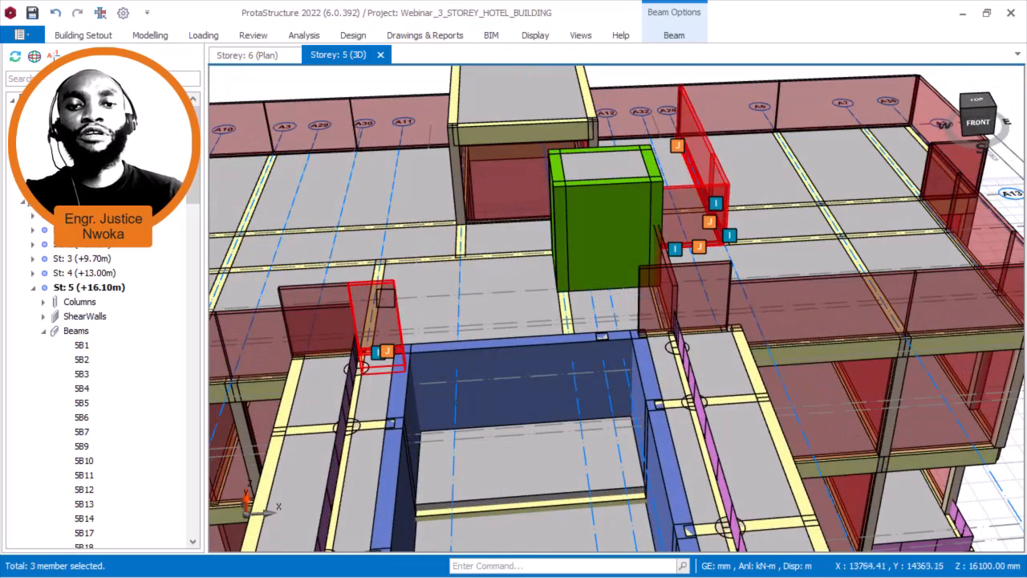
{"action": "middle_click_drag", "start_coordinate": [350, 365], "coordinate": [332, 326], "text": "shift"}
{"action": "mouse_move", "coordinate": [337, 257]}
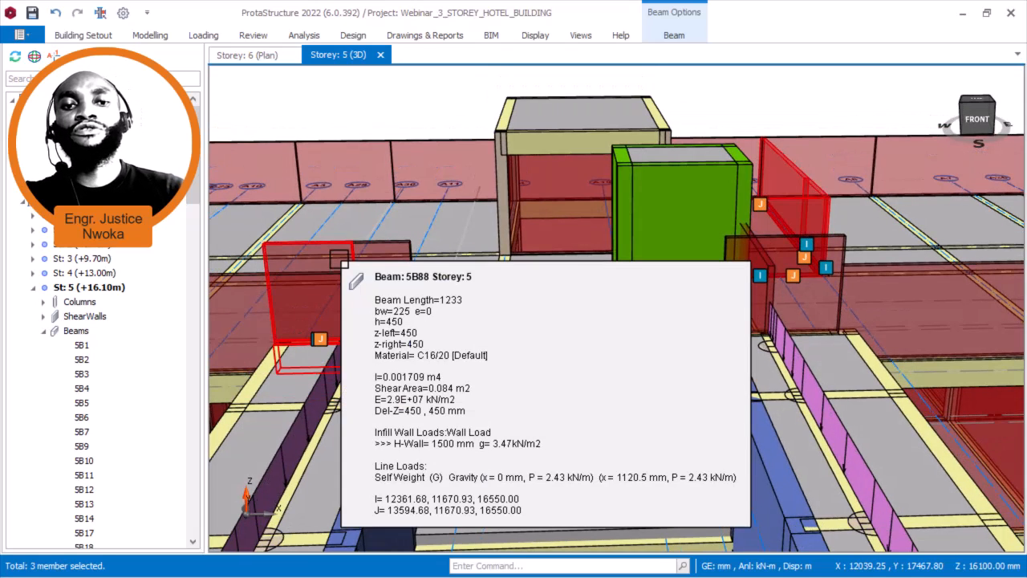
{"action": "left_click", "coordinate": [397, 246]}
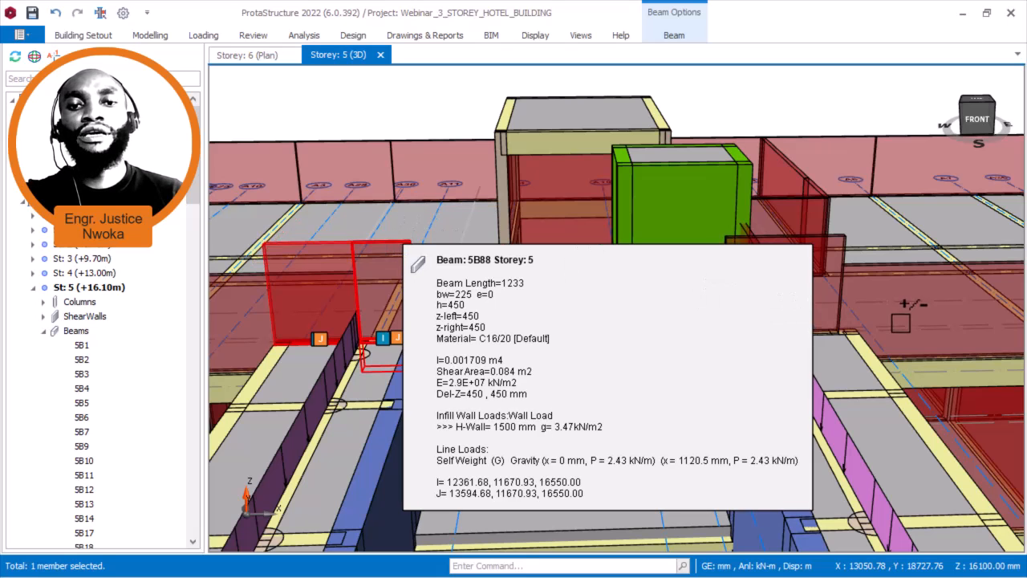
{"action": "left_click", "coordinate": [834, 298], "text": "ctrl"}
{"action": "scroll", "coordinate": [845, 290], "scroll_direction": "up", "scroll_amount": 2}
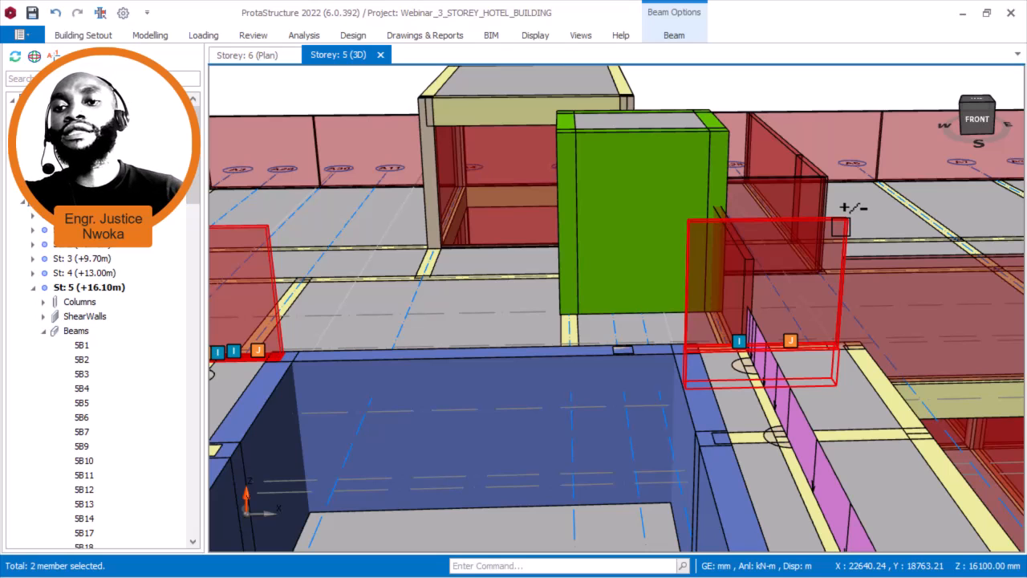
{"action": "right_click", "coordinate": [840, 227]}
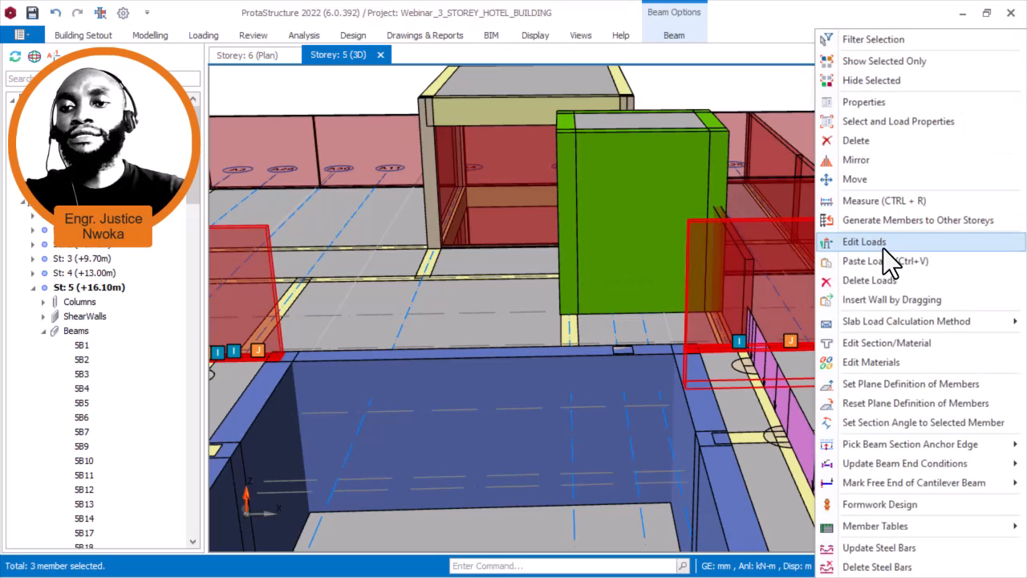
{"action": "left_click", "coordinate": [870, 280]}
{"action": "left_click", "coordinate": [622, 416]}
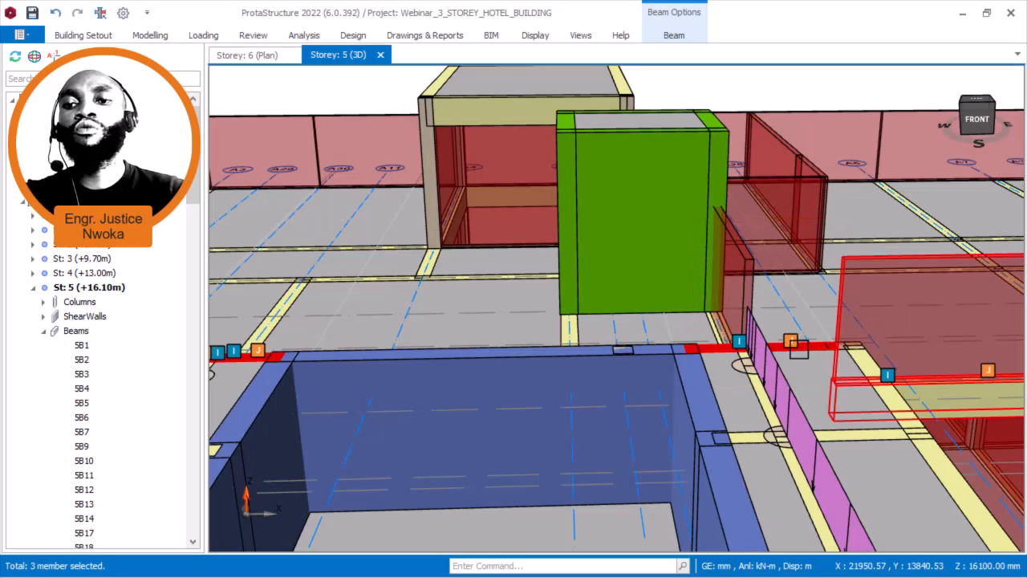
- Edit the loads of beam 5B78 and define a new wall load with start and end heights of 1050 mm
{"action": "middle_click_drag", "start_coordinate": [758, 363], "coordinate": [794, 371]}
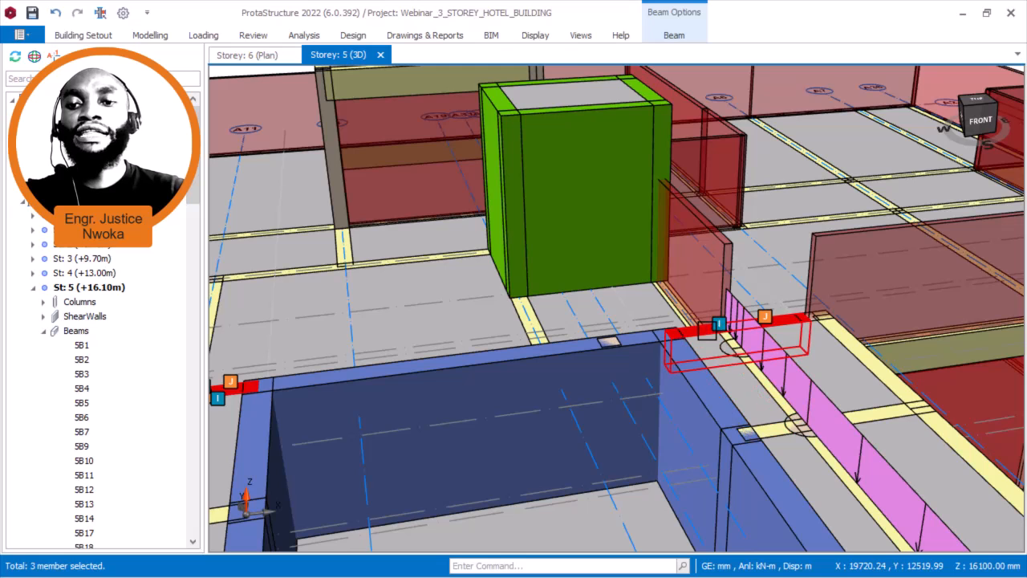
{"action": "left_click", "coordinate": [707, 331]}
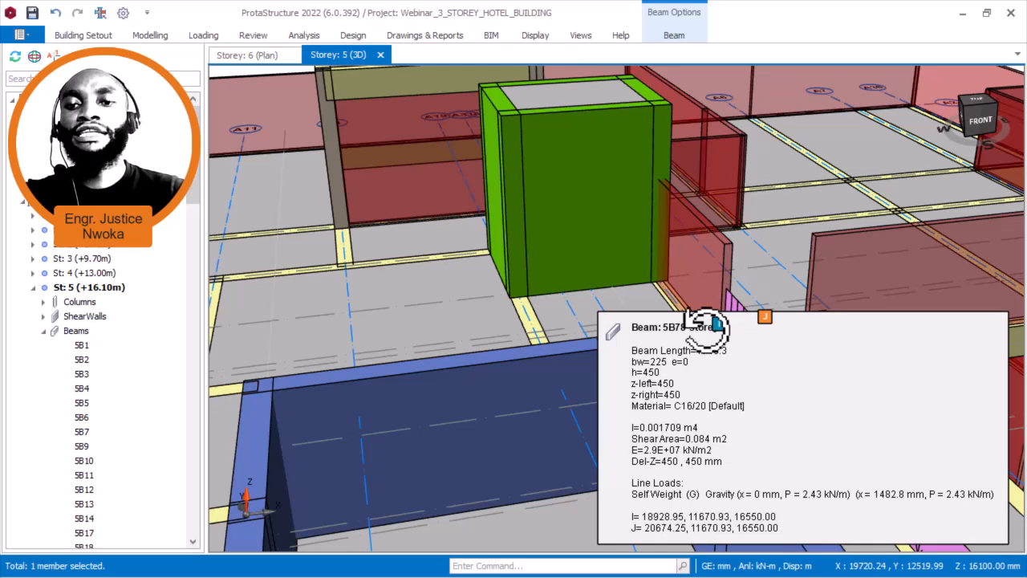
{"action": "right_click", "coordinate": [707, 331]}
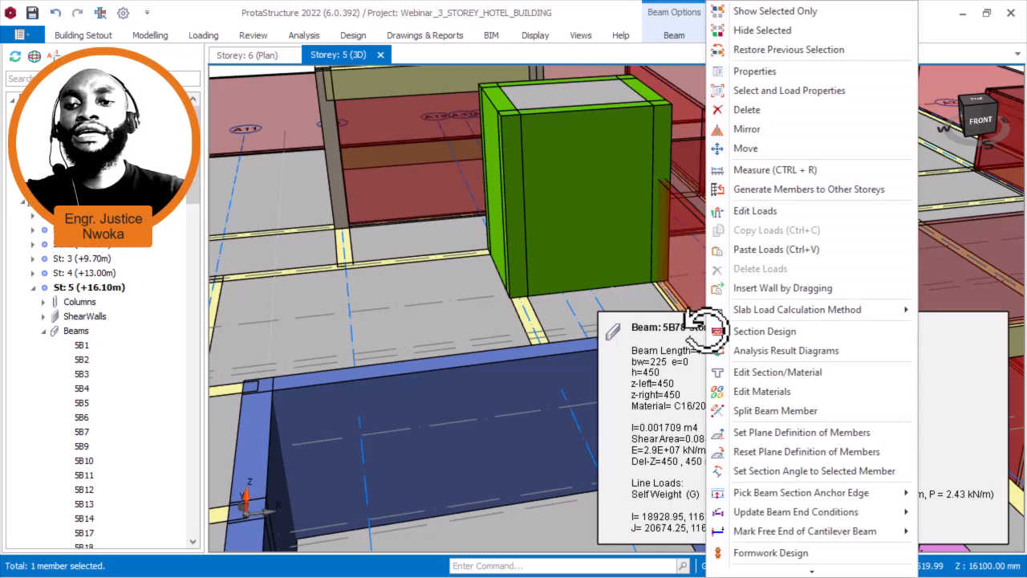
{"action": "left_click", "coordinate": [774, 210]}
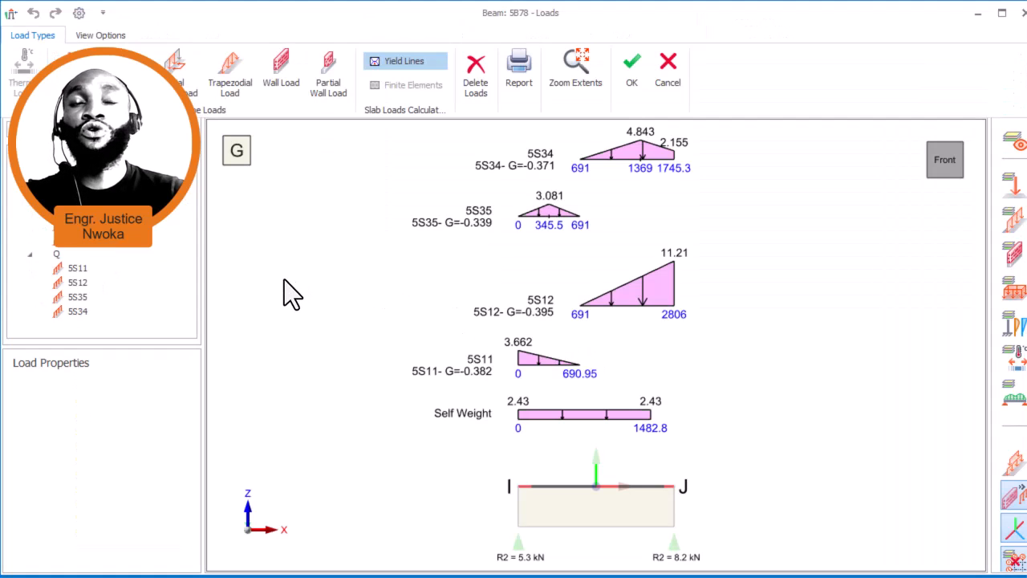
{"action": "left_click", "coordinate": [284, 74]}
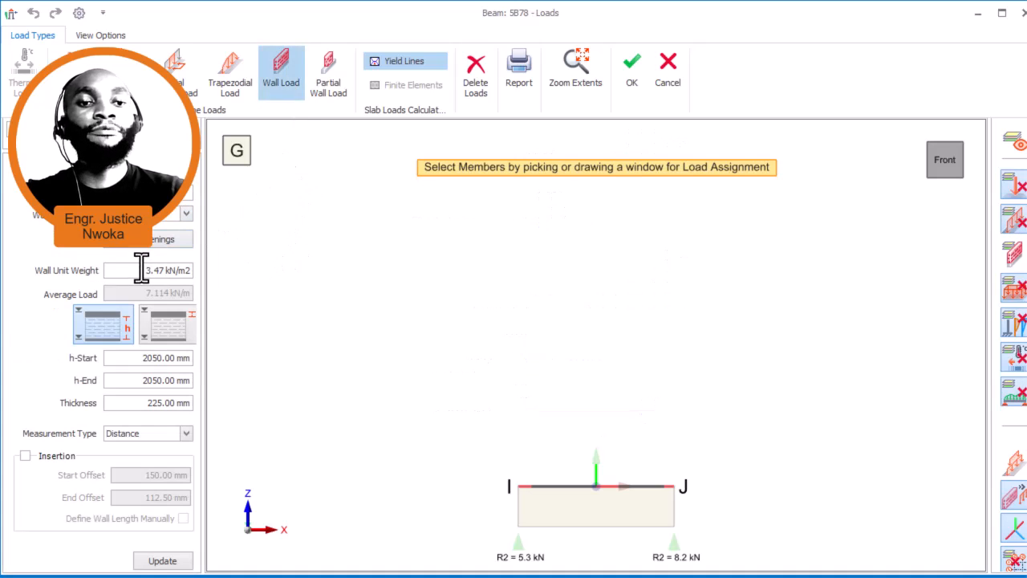
{"action": "left_click_drag", "start_coordinate": [151, 358], "coordinate": [175, 358]}
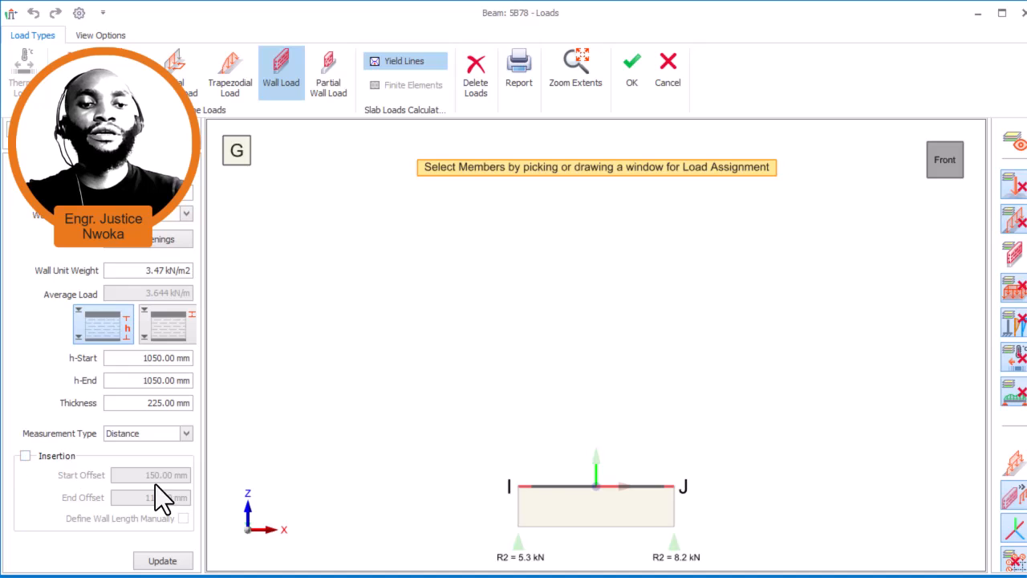
- Enable insertion for the wall load, set its offset to 0, assign it to beam 5B78 and apply the load changes
{"action": "left_click", "coordinate": [51, 455]}
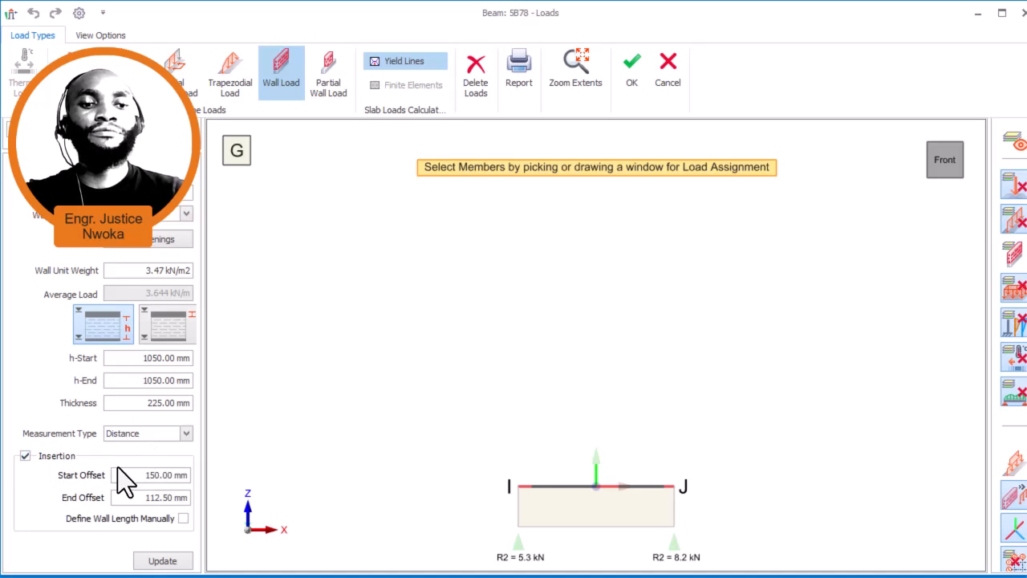
{"action": "left_click", "coordinate": [152, 475]}
{"action": "left_click", "coordinate": [143, 497]}
{"action": "type", "text": "0"}
{"action": "left_click", "coordinate": [568, 512]}
{"action": "left_click", "coordinate": [160, 559]}
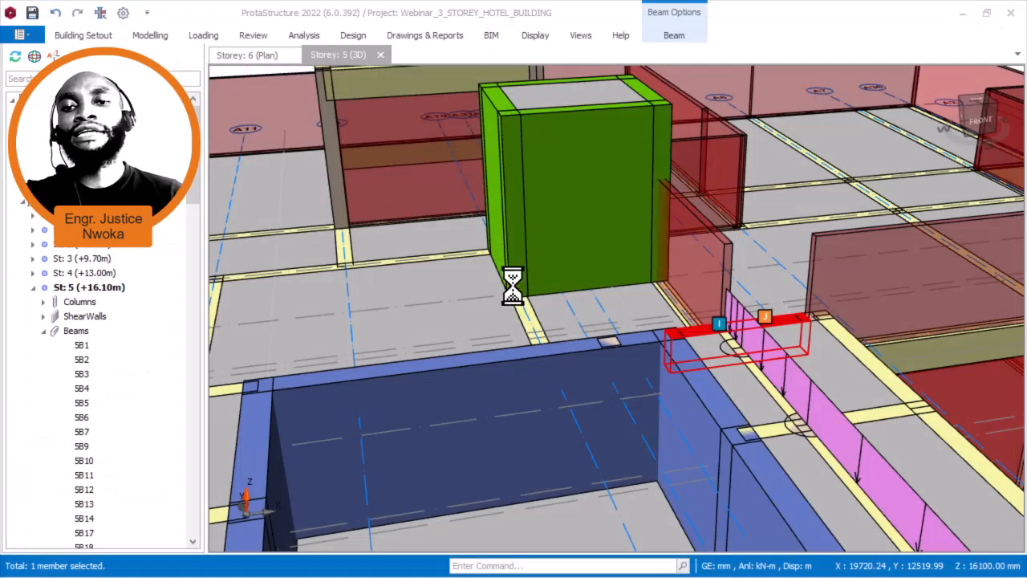
- Copy the wall load from the short raised beam 5B78 beside the pool's core-facing end
{"action": "middle_click_drag", "start_coordinate": [807, 240], "coordinate": [629, 362]}
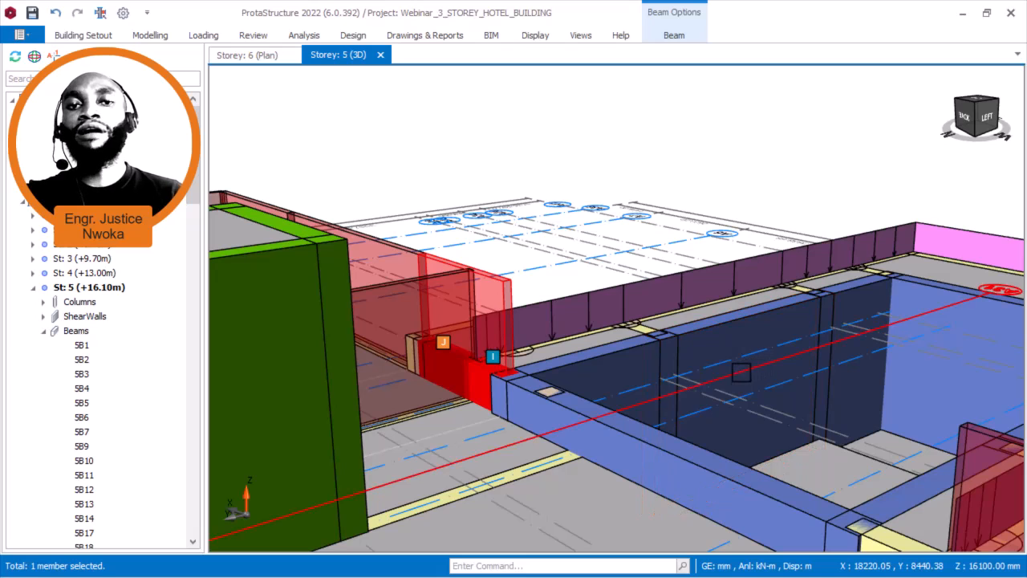
{"action": "mouse_move", "coordinate": [741, 367]}
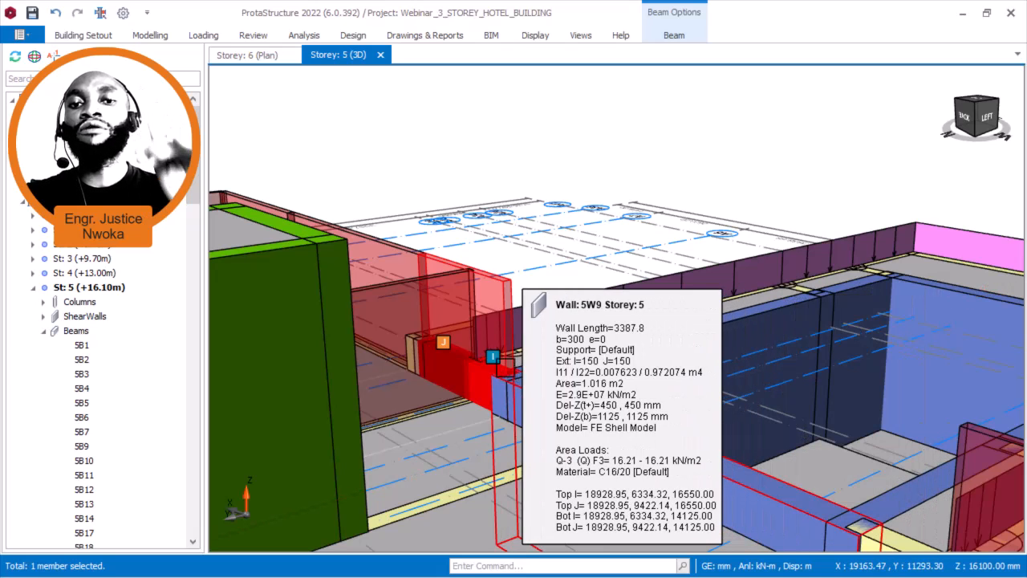
{"action": "mouse_move", "coordinate": [417, 337]}
{"action": "middle_mouse_down"}
{"action": "mouse_move", "coordinate": [425, 257]}
{"action": "mouse_move", "coordinate": [431, 270]}
{"action": "mouse_move", "coordinate": [457, 229]}
{"action": "mouse_move", "coordinate": [338, 217]}
{"action": "middle_mouse_up"}
{"action": "scroll", "coordinate": [426, 209], "scroll_direction": "up", "scroll_amount": 2}
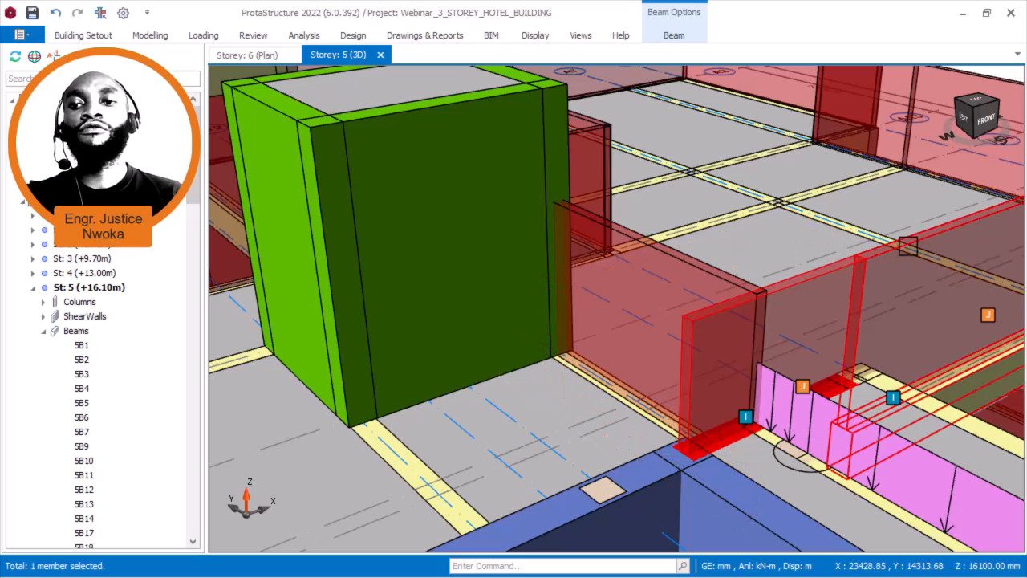
{"action": "scroll", "coordinate": [801, 258], "scroll_direction": "down", "scroll_amount": 1}
{"action": "scroll", "coordinate": [801, 258], "scroll_direction": "up", "scroll_amount": 1}
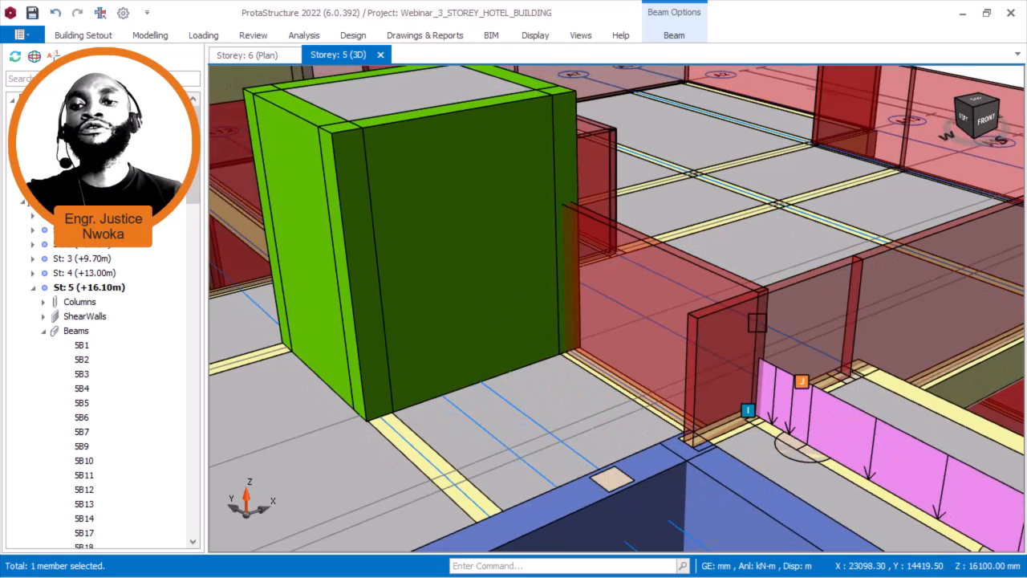
{"action": "right_click", "coordinate": [715, 337]}
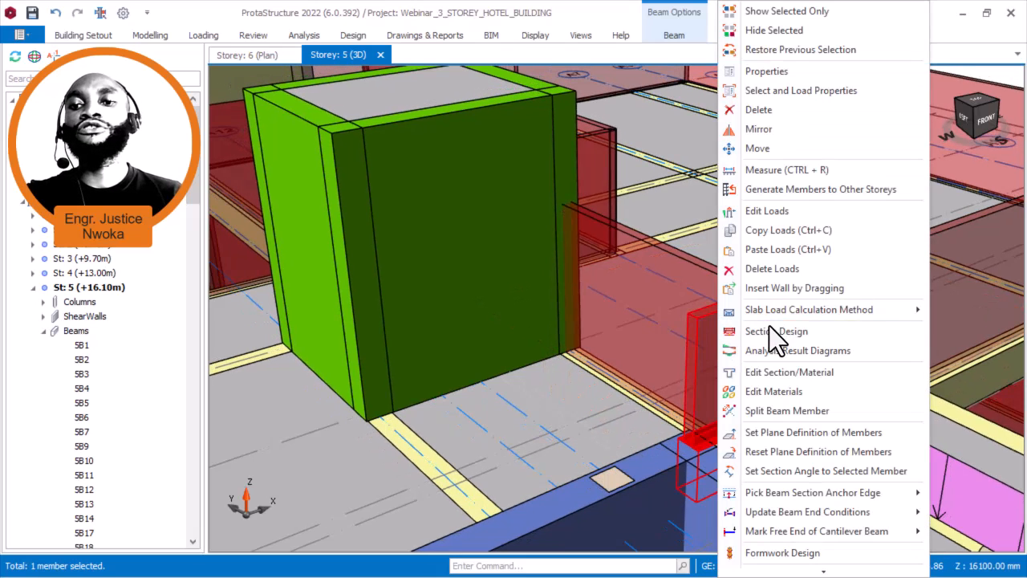
{"action": "left_click", "coordinate": [774, 231]}
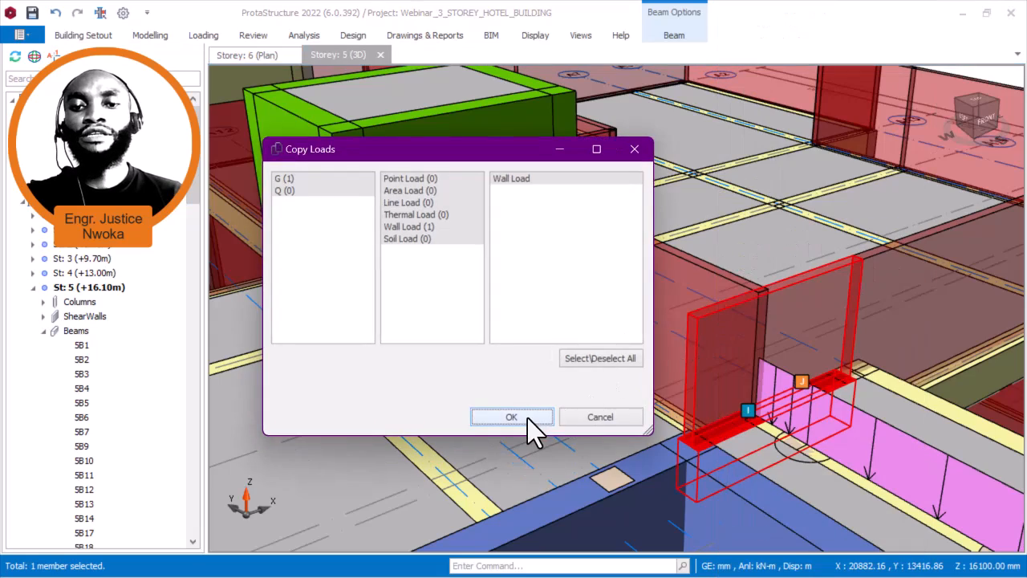
{"action": "left_click", "coordinate": [511, 417]}
- Paste the copied wall load onto the short raised beam 5B67 at the pool's opposite core-facing corner
{"action": "scroll", "coordinate": [752, 318], "scroll_direction": "down", "scroll_amount": 5}
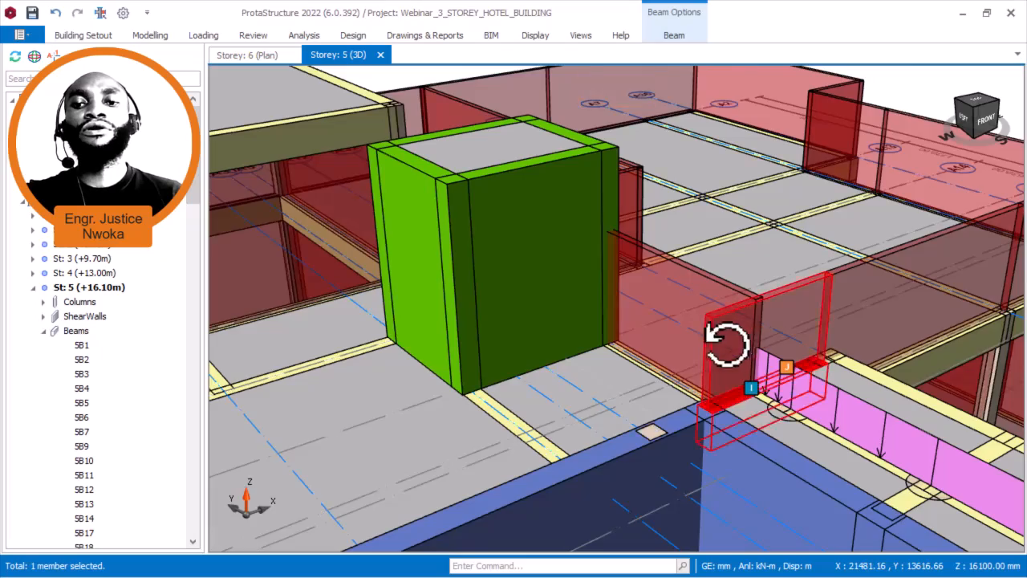
{"action": "middle_click_drag", "start_coordinate": [728, 345], "coordinate": [672, 348]}
{"action": "scroll", "coordinate": [523, 310], "scroll_direction": "down", "scroll_amount": 3}
{"action": "middle_click_drag", "start_coordinate": [578, 310], "coordinate": [901, 310]}
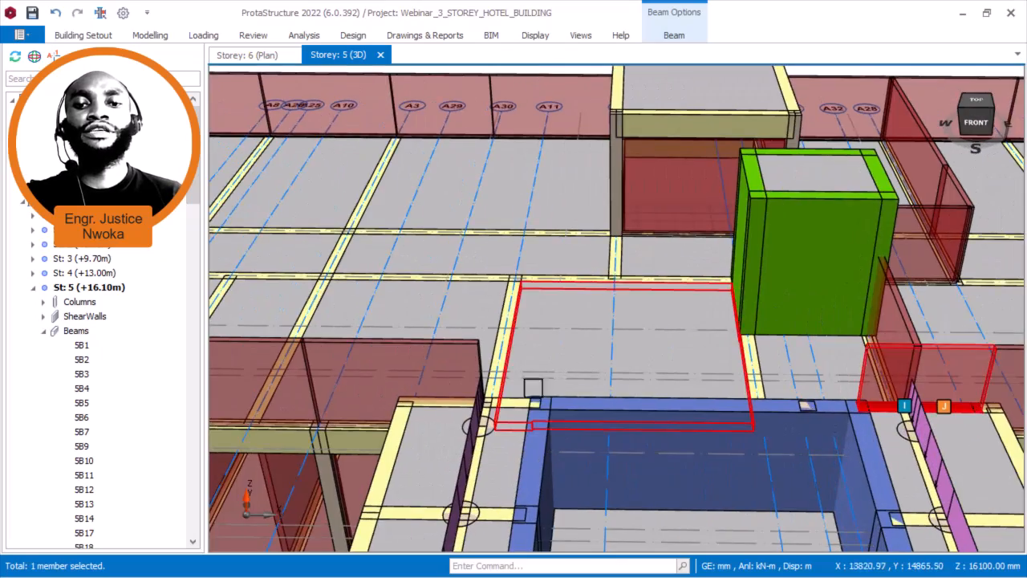
{"action": "scroll", "coordinate": [501, 401], "scroll_direction": "up", "scroll_amount": 4}
{"action": "middle_click_drag", "start_coordinate": [514, 404], "coordinate": [530, 411]}
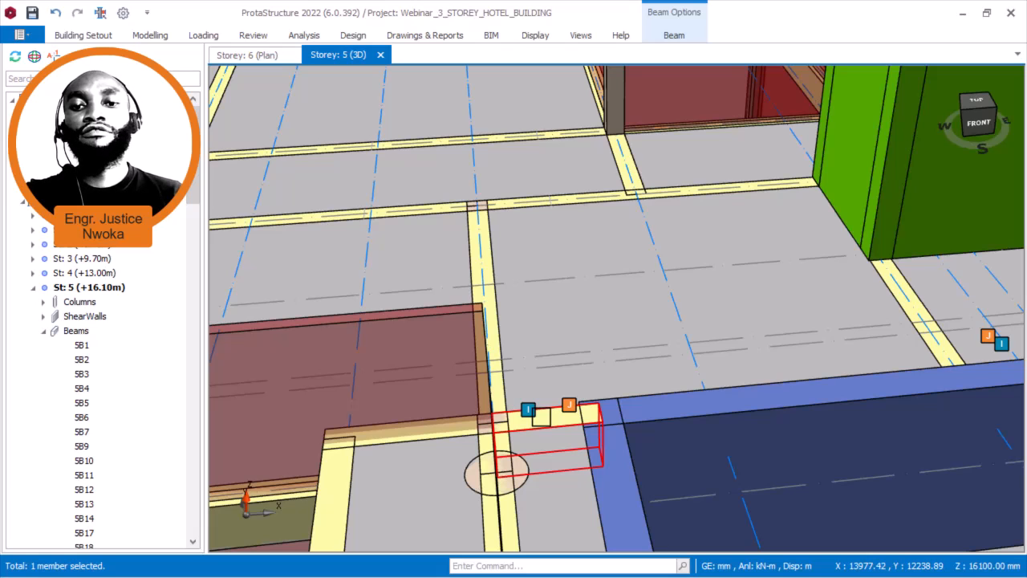
{"action": "right_click", "coordinate": [540, 416]}
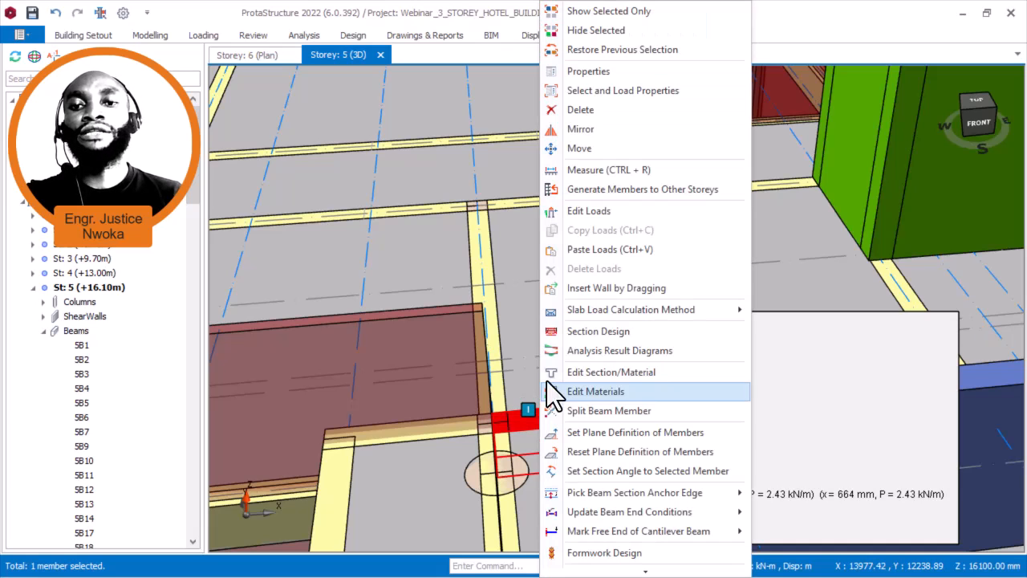
{"action": "left_click", "coordinate": [570, 252]}
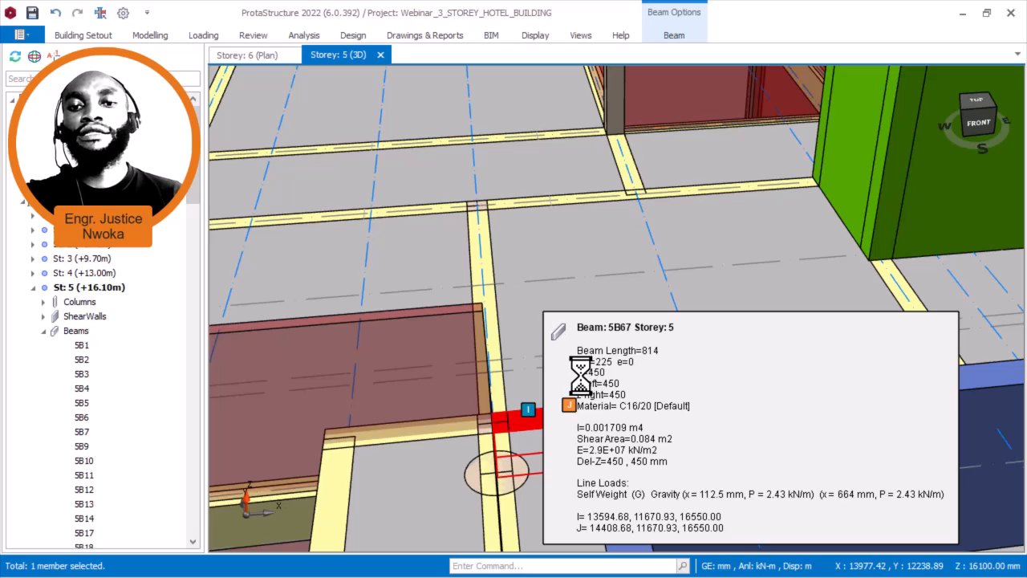
- Examine the wall loads around the pool and roof edges from several angles, ending with the whole building
{"action": "middle_click_drag", "start_coordinate": [571, 393], "coordinate": [540, 361]}
{"action": "scroll", "coordinate": [596, 361], "scroll_direction": "down", "scroll_amount": 4}
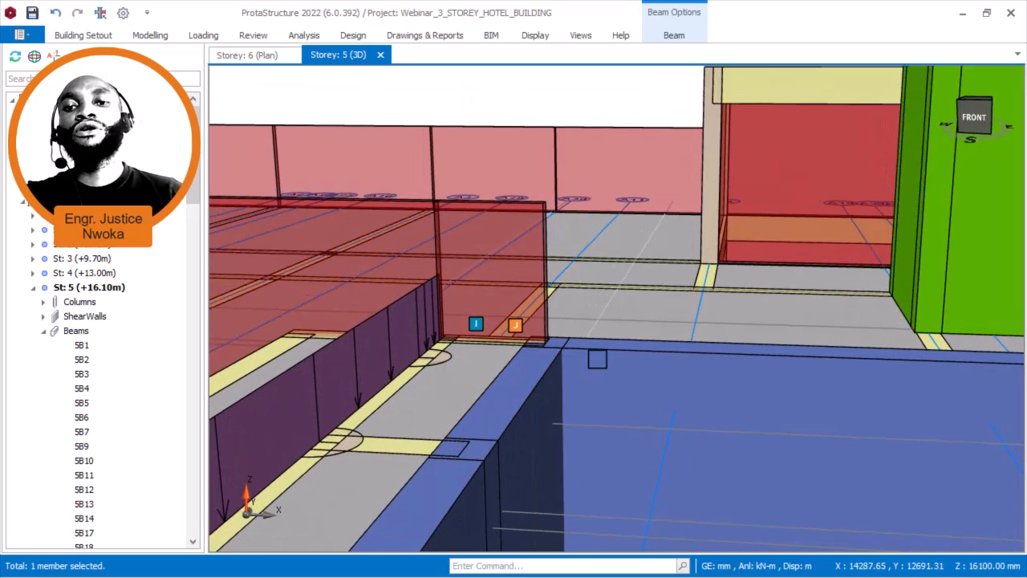
{"action": "scroll", "coordinate": [615, 339], "scroll_direction": "down", "scroll_amount": 5}
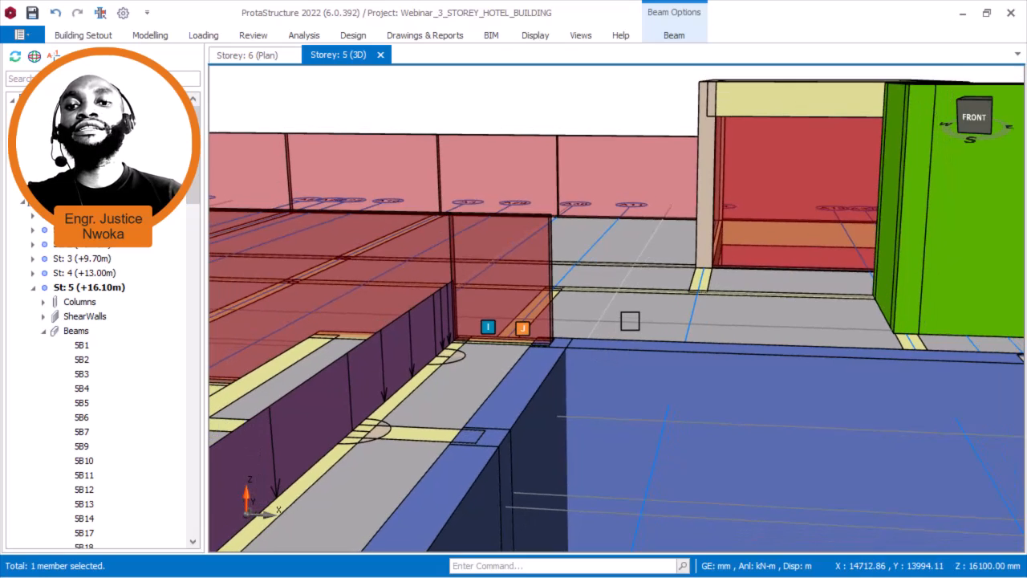
{"action": "scroll", "coordinate": [602, 325], "scroll_direction": "down", "scroll_amount": 6}
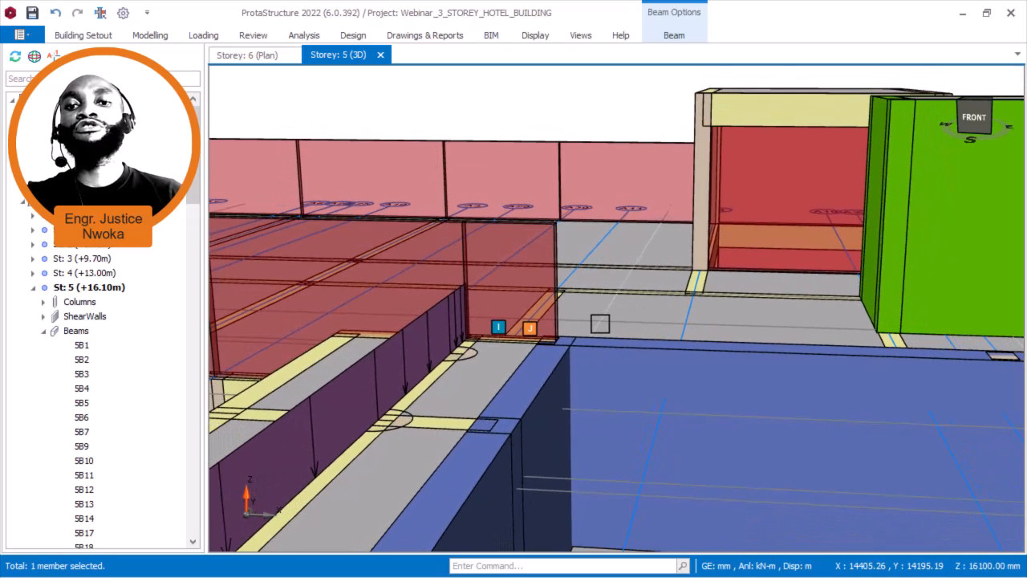
{"action": "middle_click_drag", "start_coordinate": [660, 330], "coordinate": [593, 336]}
{"action": "scroll", "coordinate": [634, 301], "scroll_direction": "down", "scroll_amount": 6}
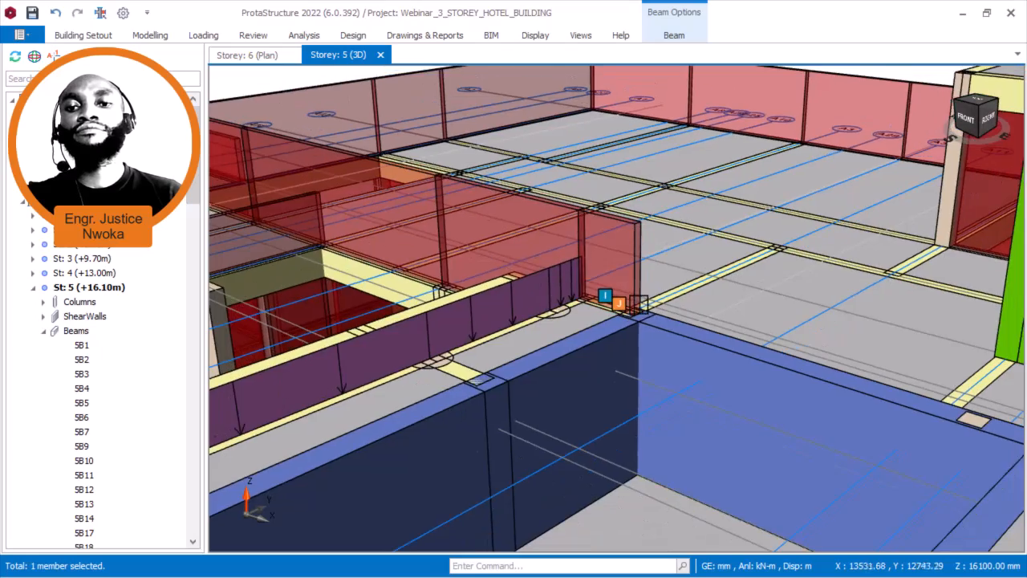
{"action": "scroll", "coordinate": [618, 300], "scroll_direction": "down", "scroll_amount": 7}
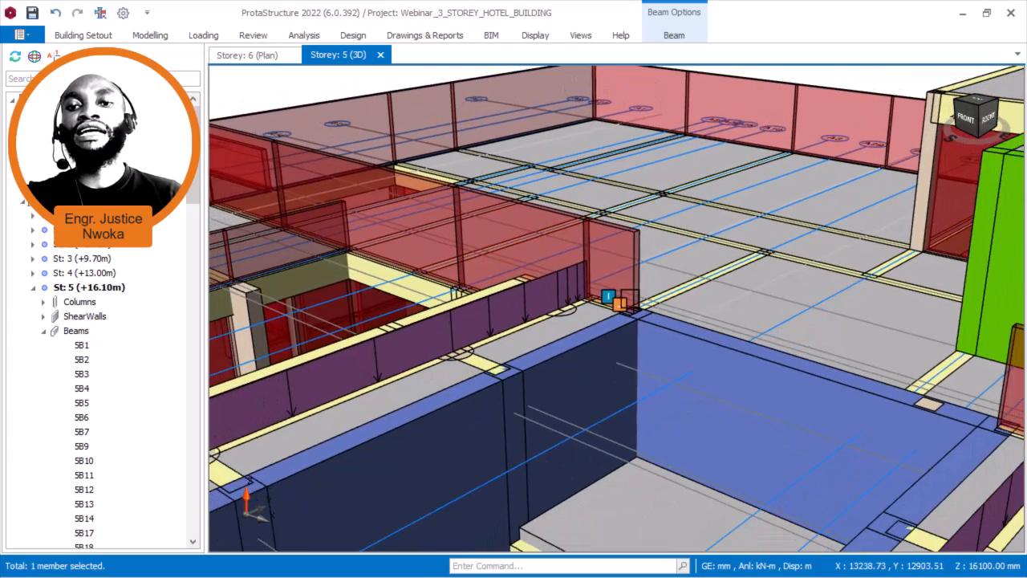
{"action": "scroll", "coordinate": [622, 302], "scroll_direction": "down", "scroll_amount": 6}
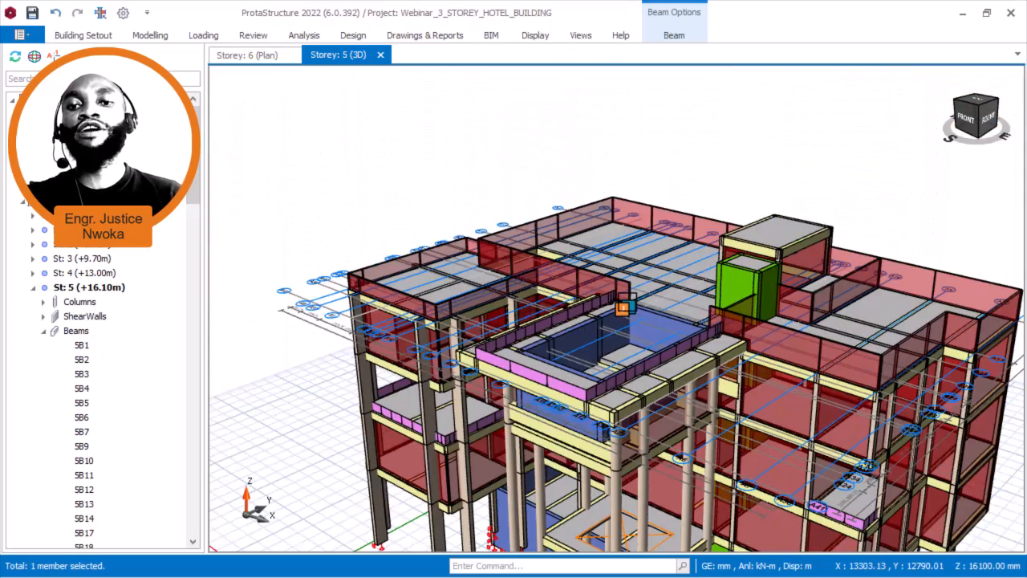
{"action": "middle_click_drag", "start_coordinate": [649, 282], "coordinate": [646, 265]}
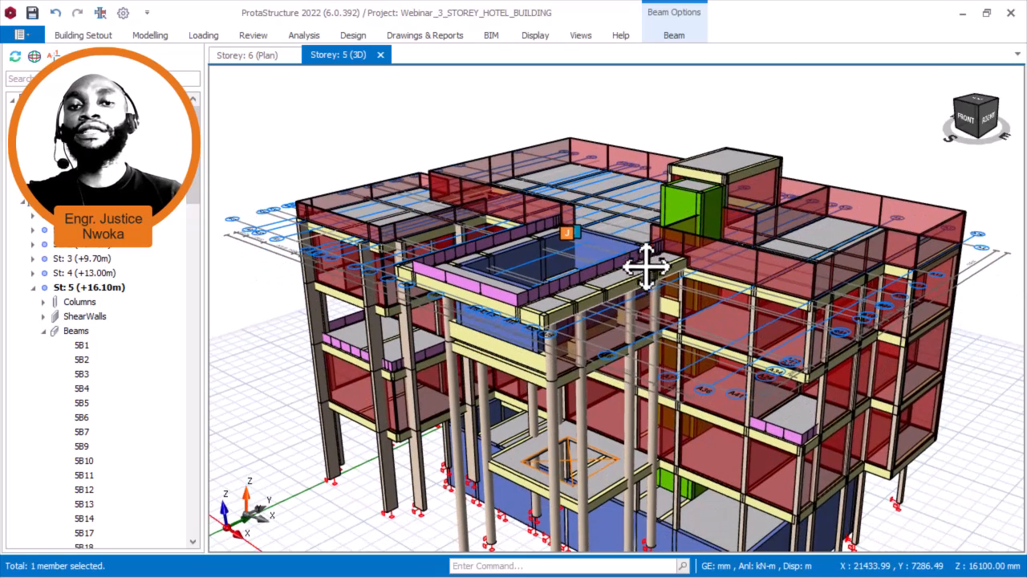
- Turn off Performance Mode in the project settings and clear the member selection
{"action": "left_click", "coordinate": [97, 37]}
{"action": "left_click", "coordinate": [771, 89]}
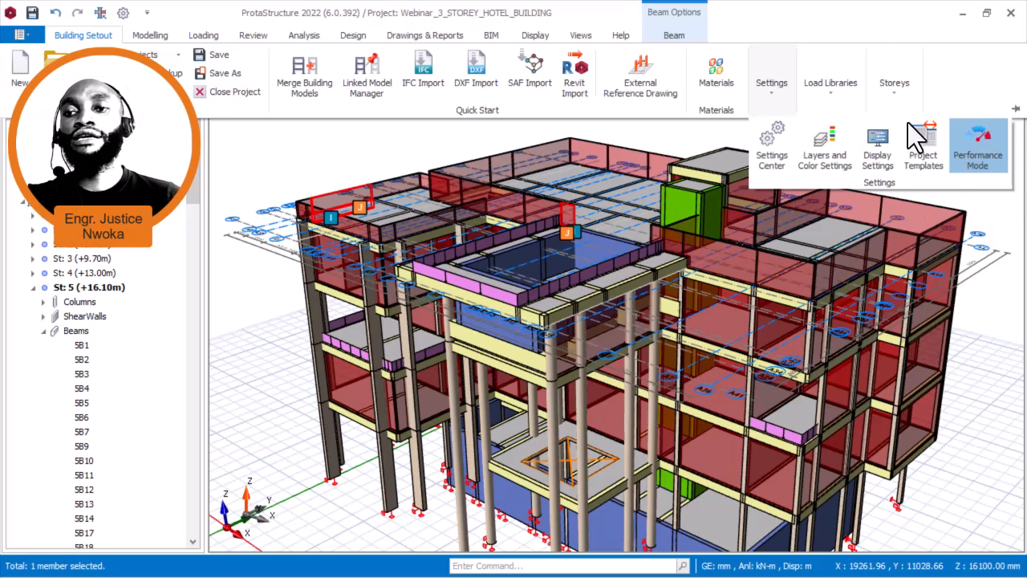
{"action": "left_click", "coordinate": [978, 152]}
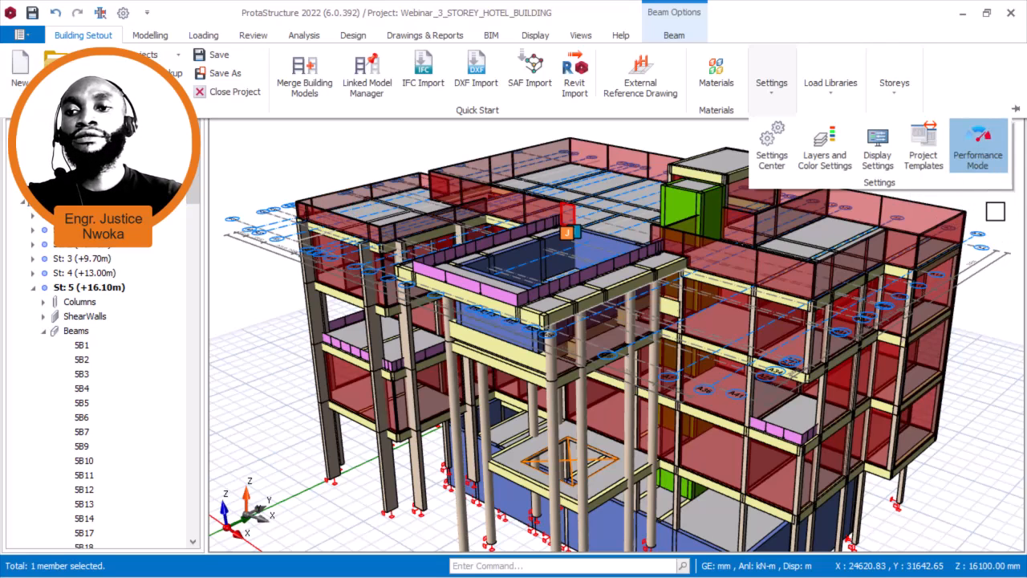
{"action": "left_click", "coordinate": [978, 153]}
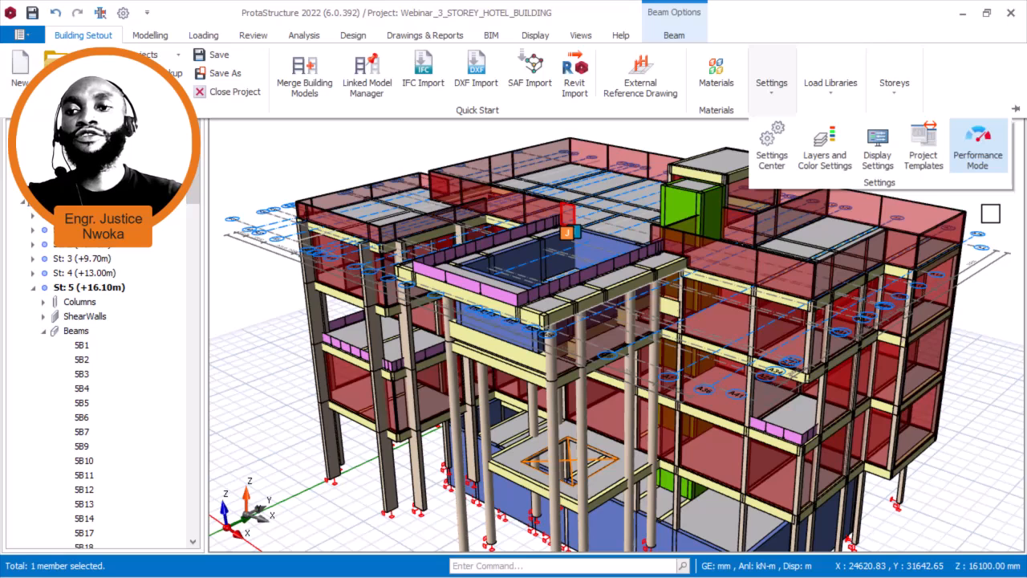
{"action": "left_click", "coordinate": [991, 214]}
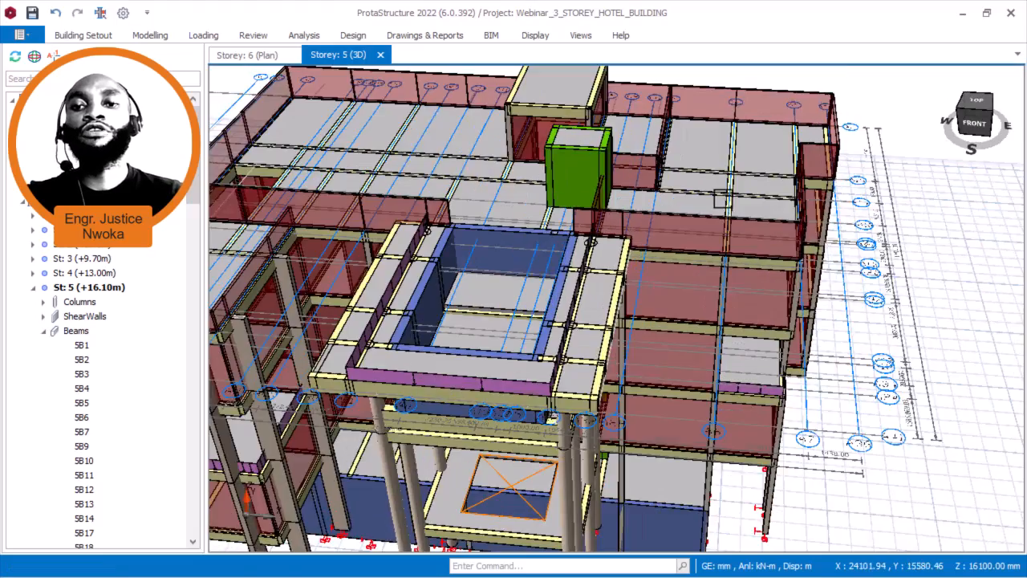
- Review the wall loads around the whole building, examining the roof, the rear facade and the front facade
{"action": "scroll", "coordinate": [725, 203], "scroll_direction": "down", "scroll_amount": 5}
{"action": "middle_click_drag", "start_coordinate": [709, 218], "coordinate": [786, 214]}
{"action": "scroll", "coordinate": [531, 183], "scroll_direction": "up", "scroll_amount": 8}
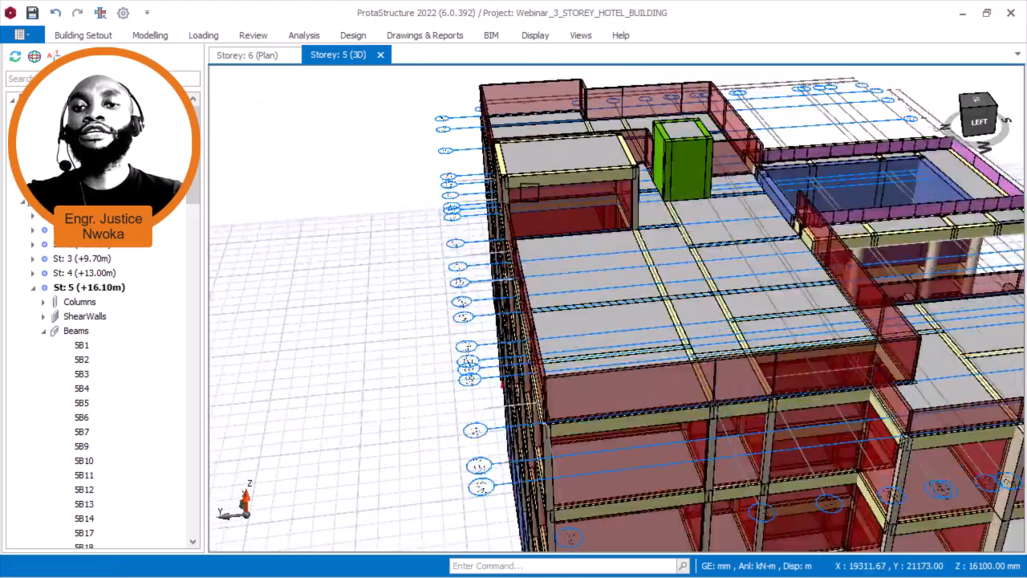
{"action": "mouse_move", "coordinate": [555, 194]}
{"action": "middle_mouse_down"}
{"action": "mouse_move", "coordinate": [686, 163]}
{"action": "mouse_move", "coordinate": [555, 188]}
{"action": "middle_mouse_up"}
{"action": "right_click", "coordinate": [564, 166]}
{"action": "left_click", "coordinate": [550, 213]}
{"action": "scroll", "coordinate": [549, 216], "scroll_direction": "down", "scroll_amount": 5}
{"action": "mouse_move", "coordinate": [598, 255]}
{"action": "middle_mouse_down"}
{"action": "mouse_move", "coordinate": [717, 270]}
{"action": "mouse_move", "coordinate": [557, 201]}
{"action": "mouse_move", "coordinate": [592, 179]}
{"action": "mouse_move", "coordinate": [654, 196]}
{"action": "mouse_move", "coordinate": [655, 207]}
{"action": "middle_mouse_up"}
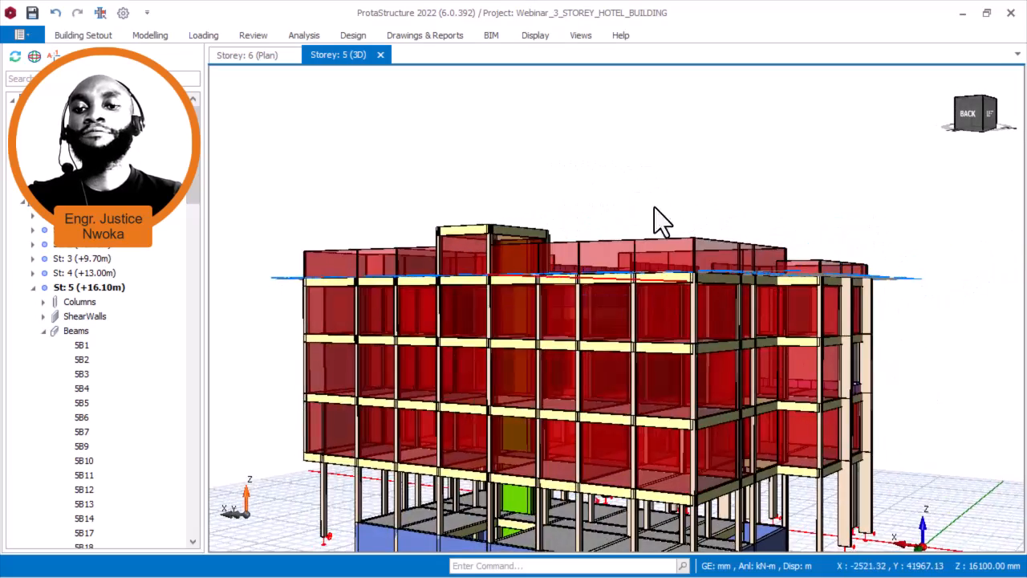
{"action": "scroll", "coordinate": [654, 207], "scroll_direction": "down", "scroll_amount": 5}
{"action": "scroll", "coordinate": [752, 394], "scroll_direction": "up", "scroll_amount": 3}
{"action": "middle_click_drag", "start_coordinate": [752, 394], "coordinate": [562, 377]}
{"action": "scroll", "coordinate": [690, 353], "scroll_direction": "up", "scroll_amount": 4}
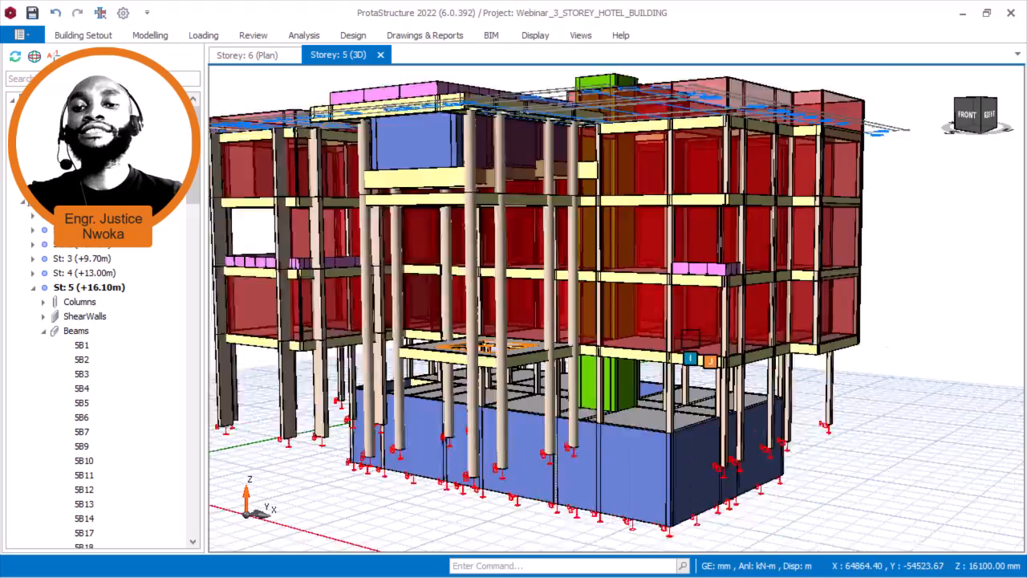
- Compare the entrance canopy and its circular columns with the architectural rendering in the image viewer
{"action": "scroll", "coordinate": [691, 353], "scroll_direction": "down", "scroll_amount": 4}
{"action": "middle_click_drag", "start_coordinate": [693, 351], "coordinate": [719, 357]}
{"action": "scroll", "coordinate": [571, 368], "scroll_direction": "up", "scroll_amount": 3}
{"action": "scroll", "coordinate": [588, 356], "scroll_direction": "up", "scroll_amount": 5}
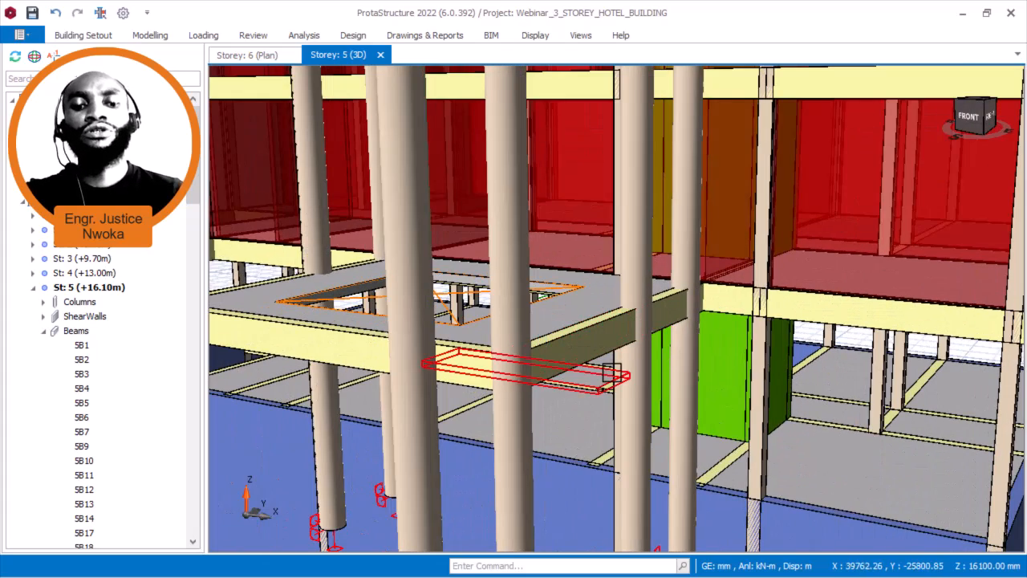
{"action": "key", "text": "super"}
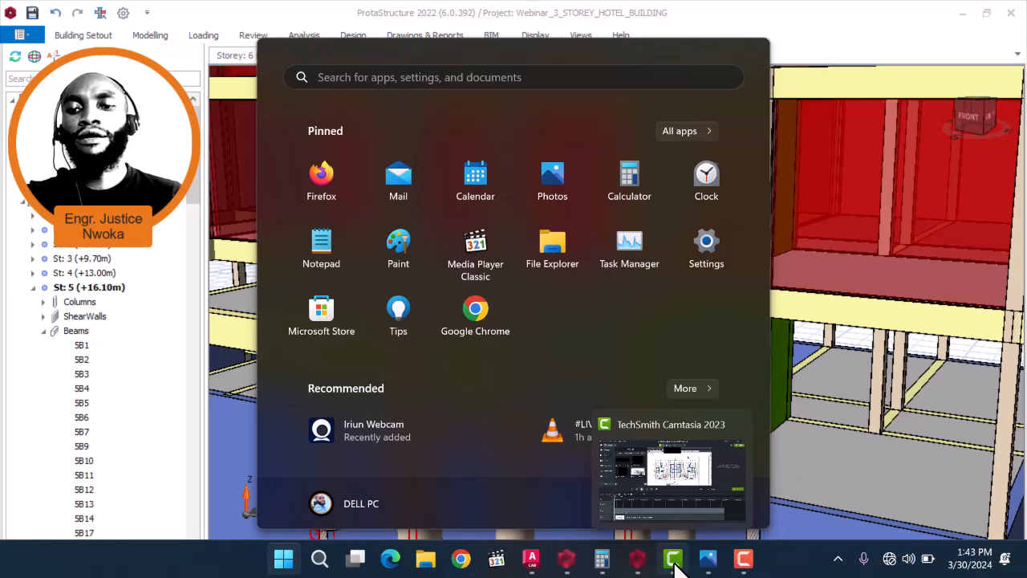
{"action": "left_click", "coordinate": [708, 560]}
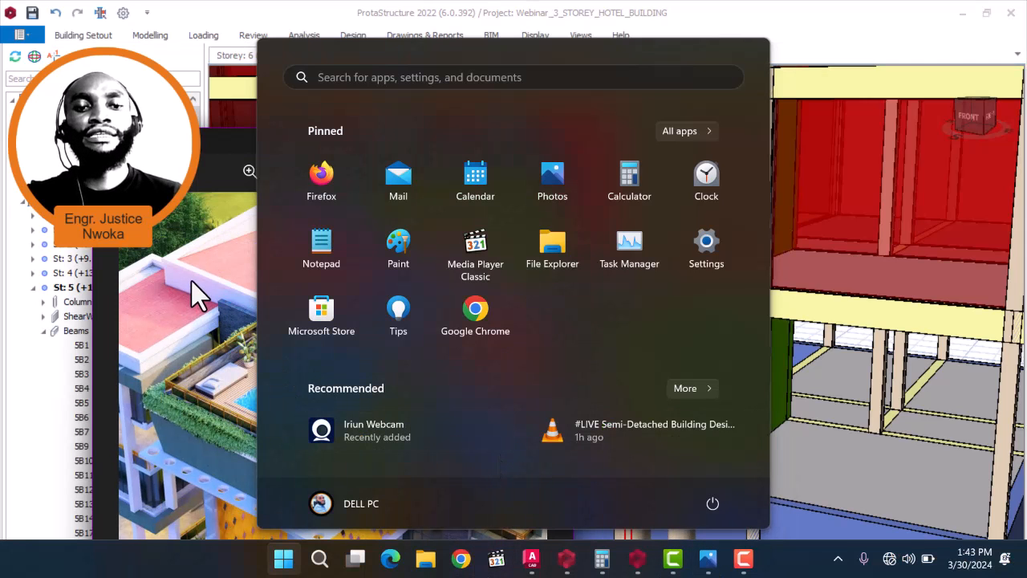
{"action": "left_click", "coordinate": [249, 365]}
{"action": "left_click", "coordinate": [517, 141]}
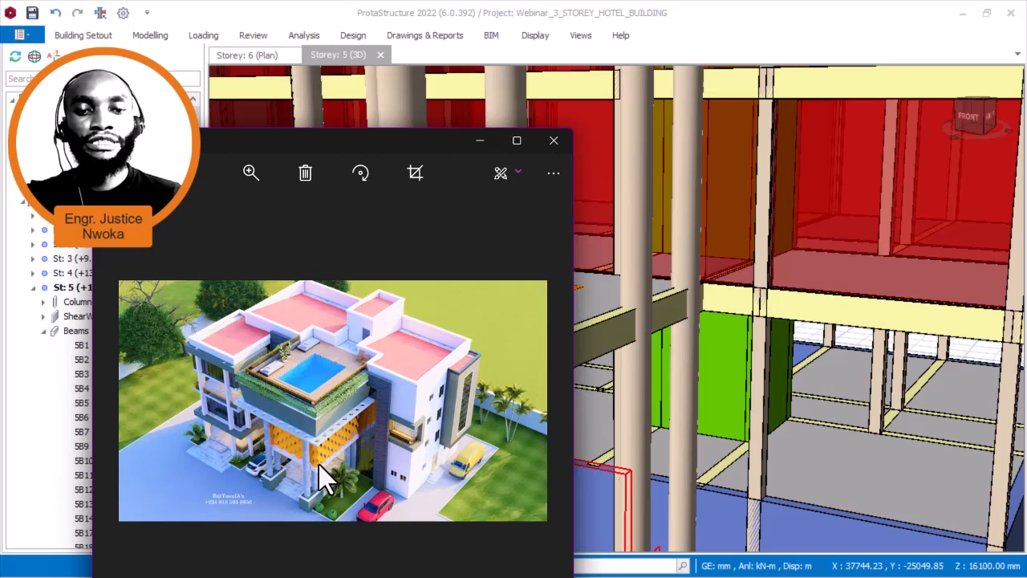
{"action": "scroll", "coordinate": [320, 465], "scroll_direction": "up", "scroll_amount": 6}
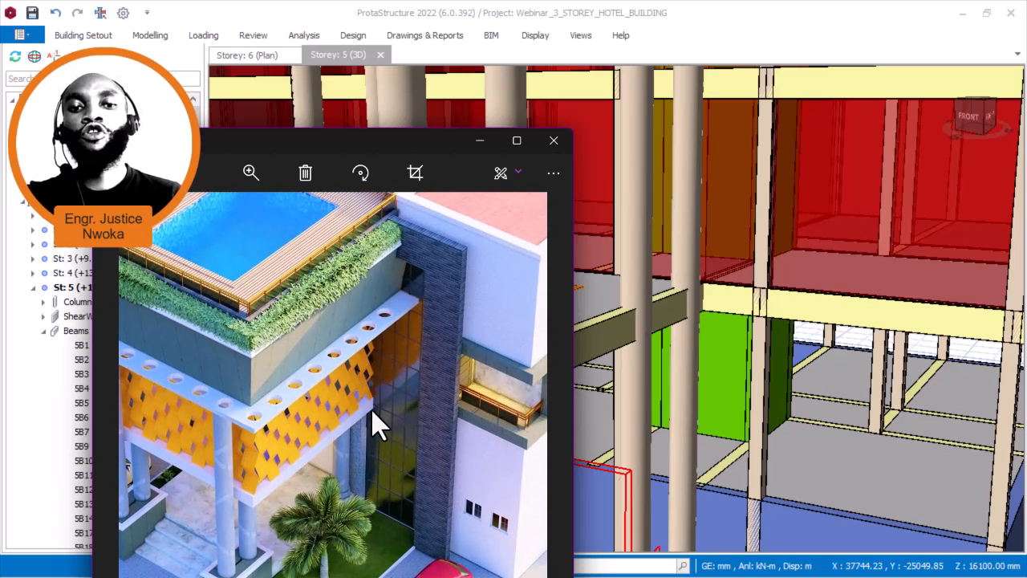
{"action": "left_click", "coordinate": [479, 141]}
- Check the entrance canopy columns in 3D and open the storey 2 plan at the canopy slab with the square opening
{"action": "scroll", "coordinate": [514, 313], "scroll_direction": "down", "scroll_amount": 5}
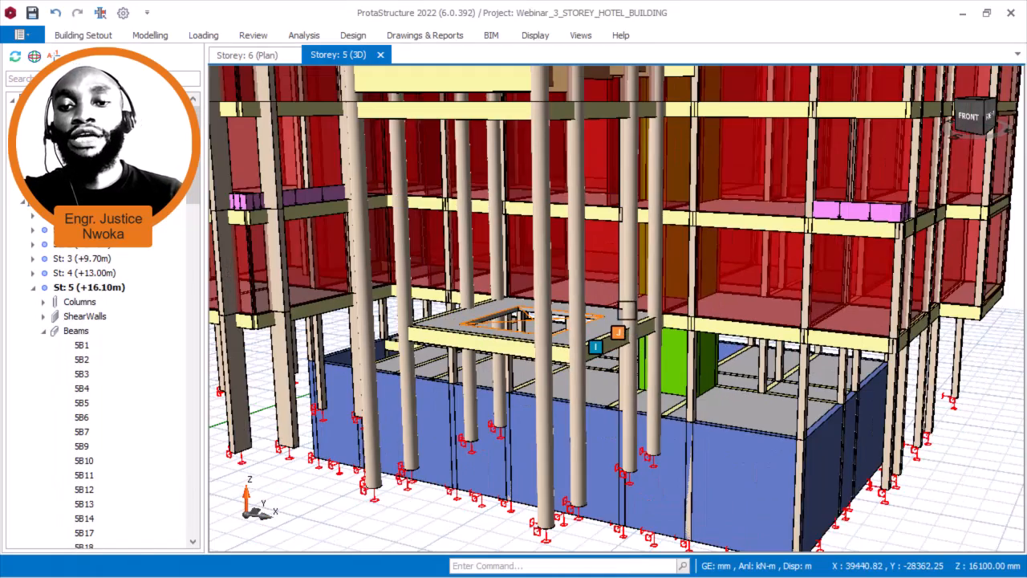
{"action": "scroll", "coordinate": [626, 393], "scroll_direction": "up", "scroll_amount": 3}
{"action": "mouse_move", "coordinate": [618, 393]}
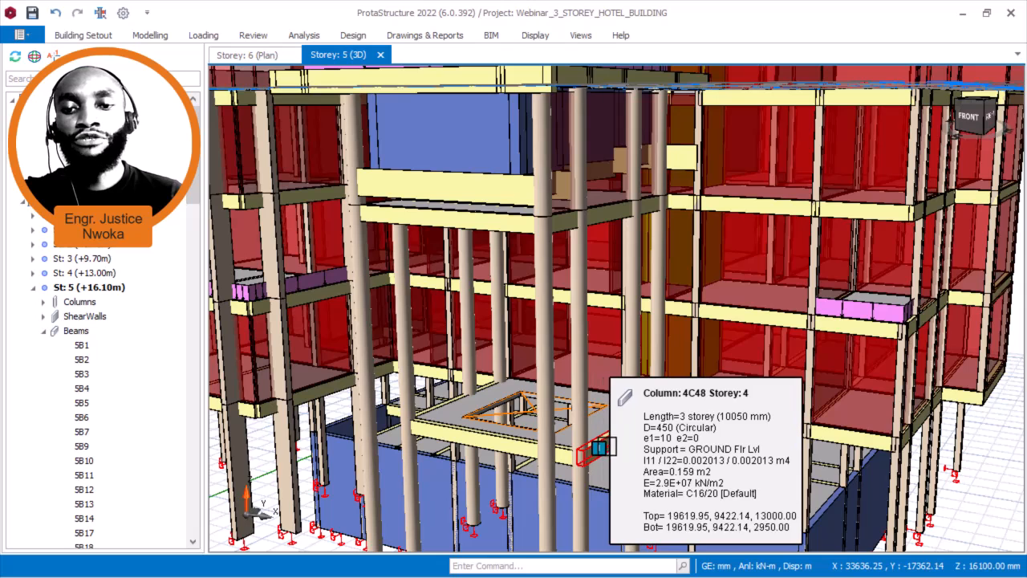
{"action": "mouse_move", "coordinate": [607, 447]}
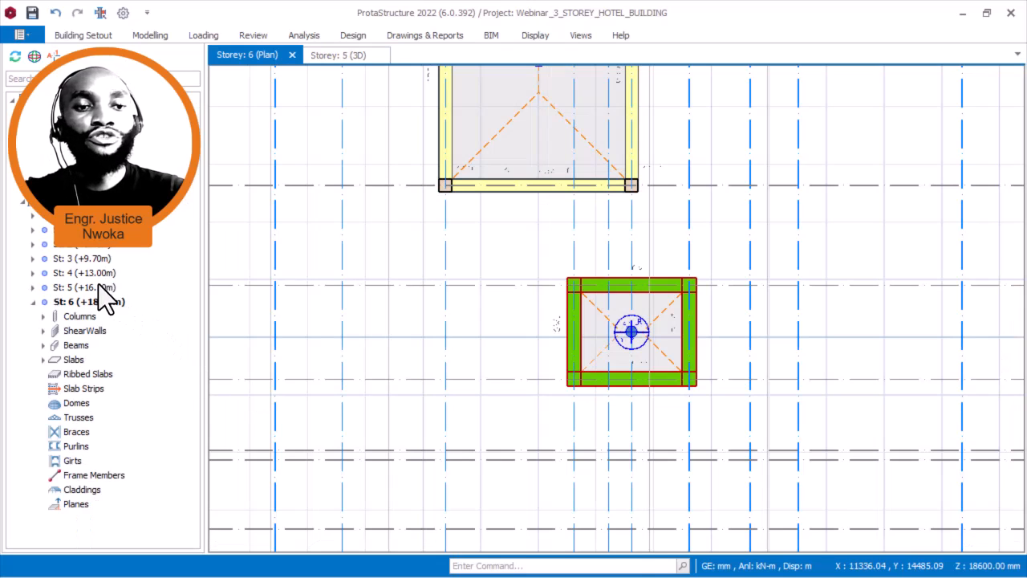
{"action": "left_click", "coordinate": [92, 246]}
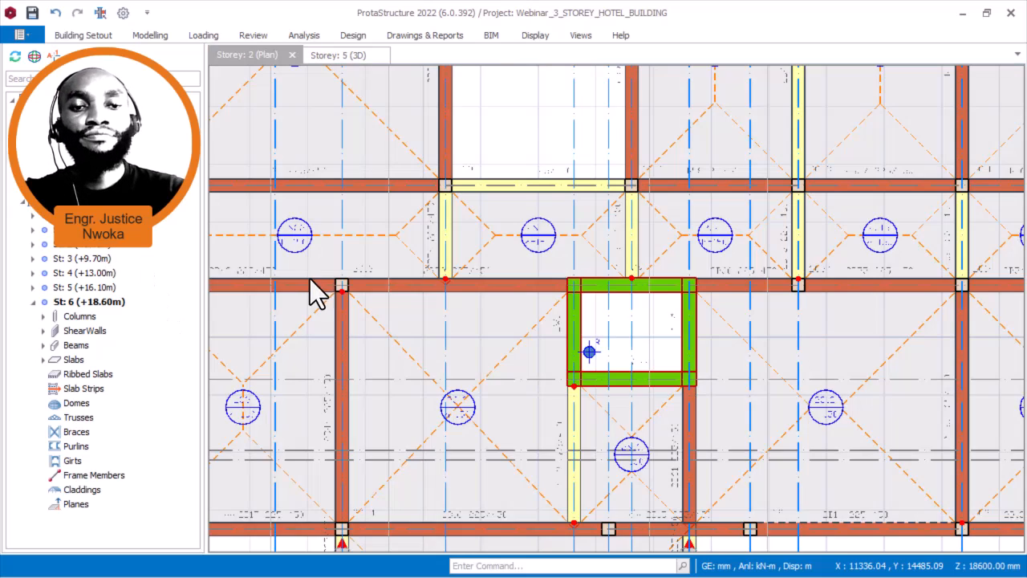
{"action": "middle_click_drag", "start_coordinate": [433, 273], "coordinate": [567, 231]}
{"action": "scroll", "coordinate": [567, 241], "scroll_direction": "down", "scroll_amount": 2}
{"action": "scroll", "coordinate": [567, 391], "scroll_direction": "up", "scroll_amount": 6}
{"action": "middle_click_drag", "start_coordinate": [460, 252], "coordinate": [463, 271]}
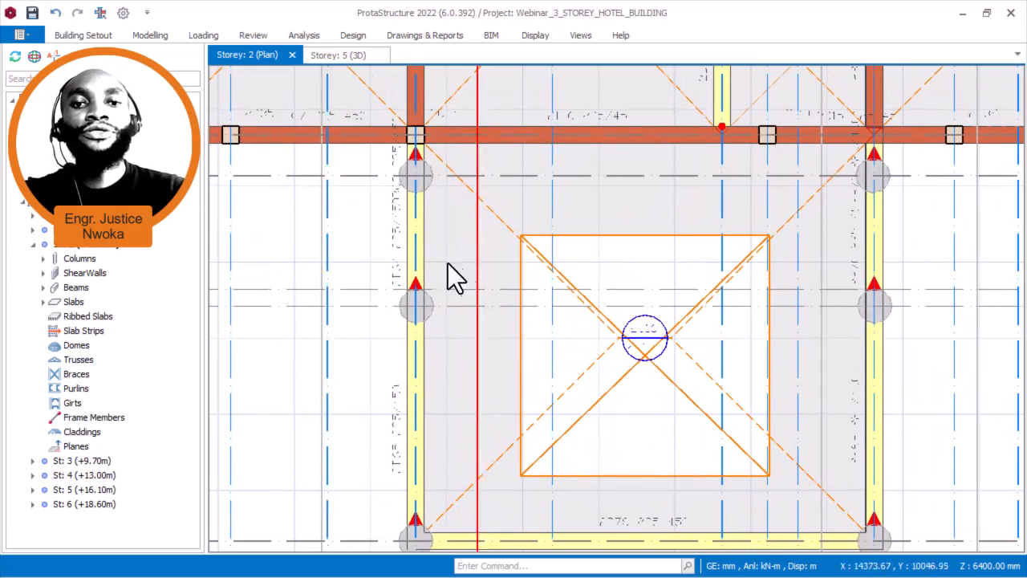
- Toggle Performance Mode in the project settings to get legible member labels on the storey 2 plan
{"action": "left_click", "coordinate": [98, 37]}
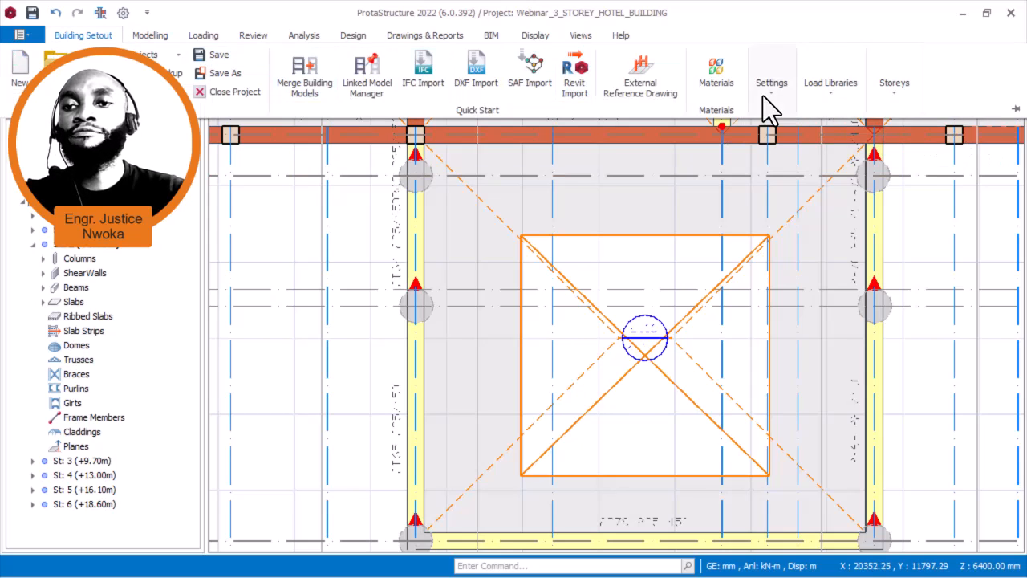
{"action": "left_click", "coordinate": [766, 90]}
{"action": "left_click", "coordinate": [962, 144]}
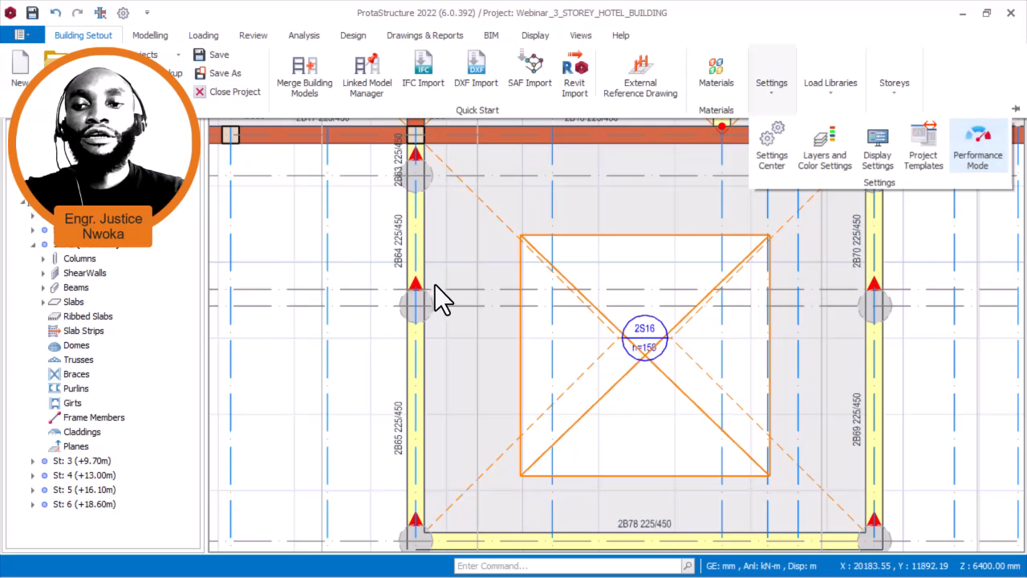
- Start a slab line load with manually entered magnitudes and set its start and end Q-loads to 2.5 kN/m
{"action": "scroll", "coordinate": [517, 274], "scroll_direction": "down", "scroll_amount": 2}
{"action": "middle_click_drag", "start_coordinate": [473, 248], "coordinate": [464, 289]}
{"action": "scroll", "coordinate": [458, 285], "scroll_direction": "up", "scroll_amount": 2}
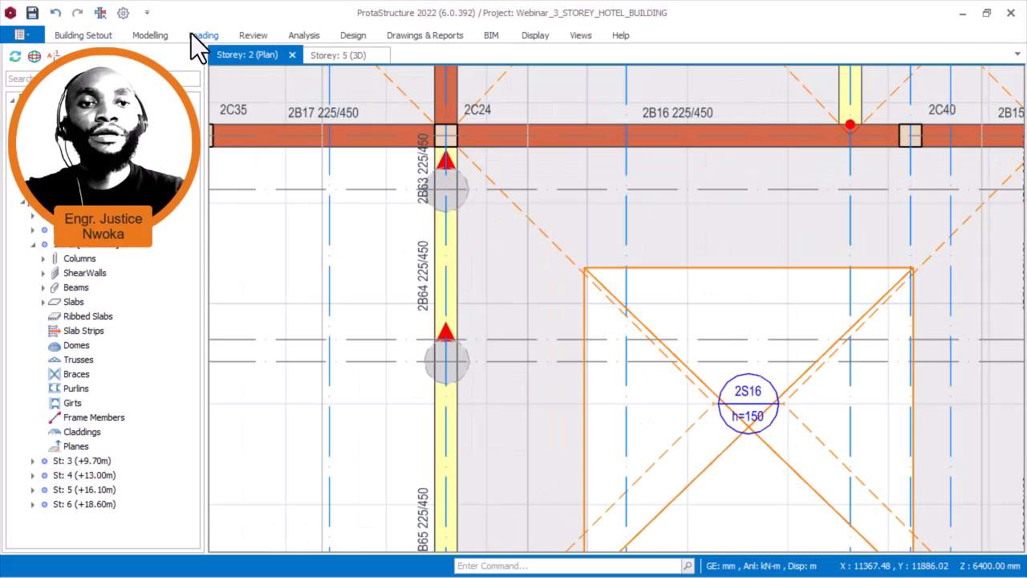
{"action": "left_click", "coordinate": [150, 37]}
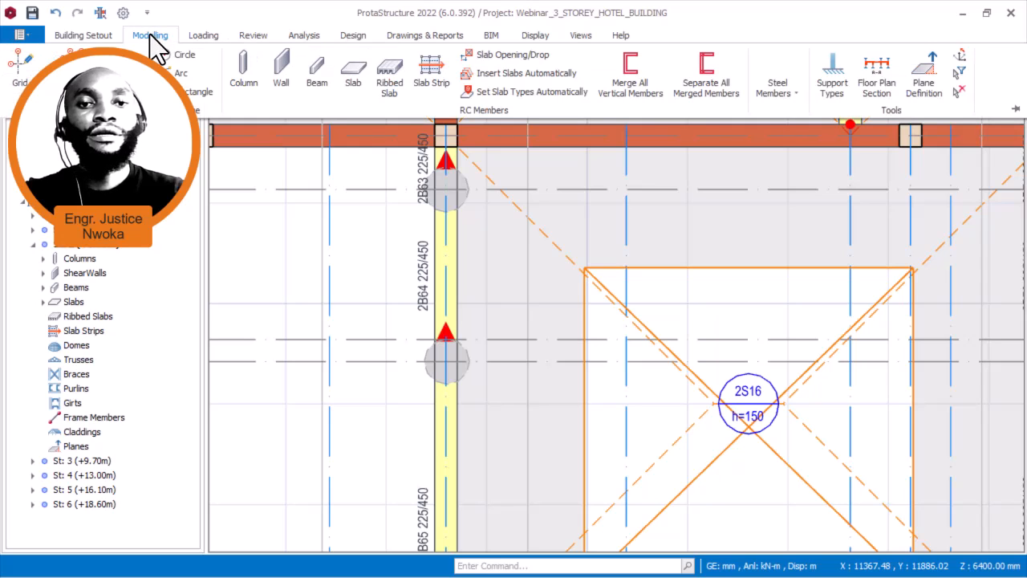
{"action": "left_click", "coordinate": [200, 35]}
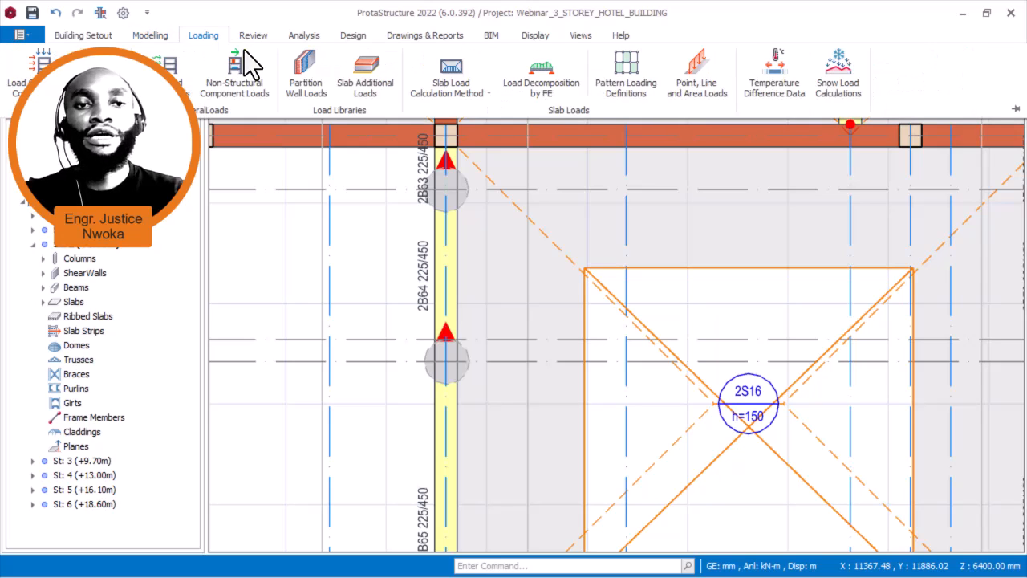
{"action": "left_click", "coordinate": [702, 84]}
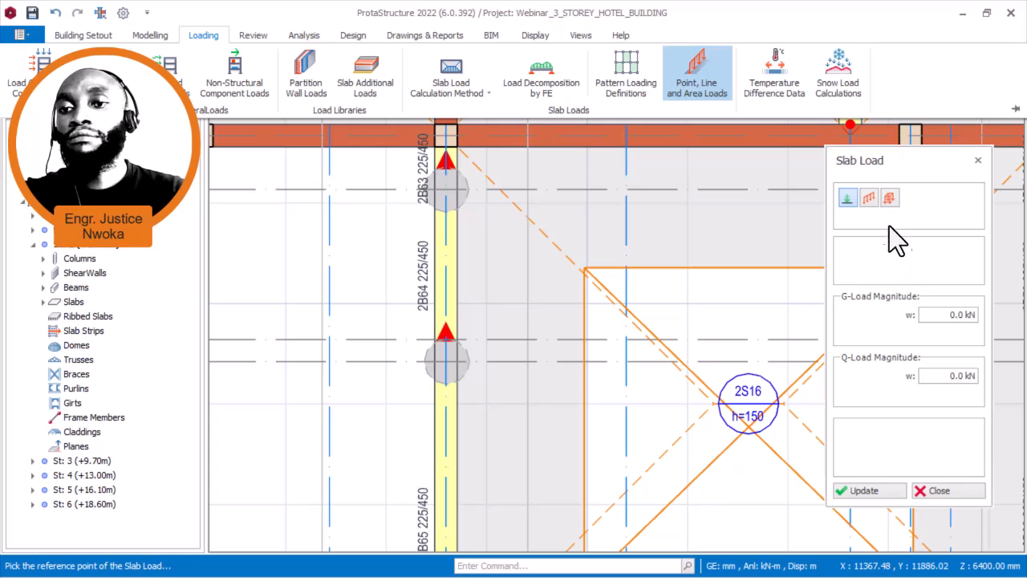
{"action": "left_click", "coordinate": [869, 197]}
{"action": "left_click", "coordinate": [938, 320]}
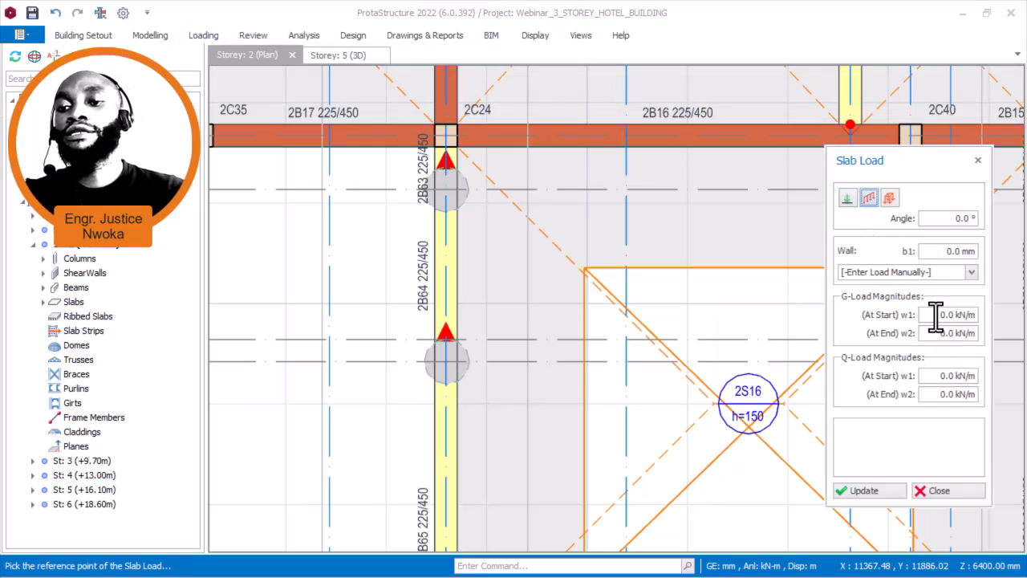
{"action": "left_click_drag", "start_coordinate": [936, 315], "coordinate": [971, 315]}
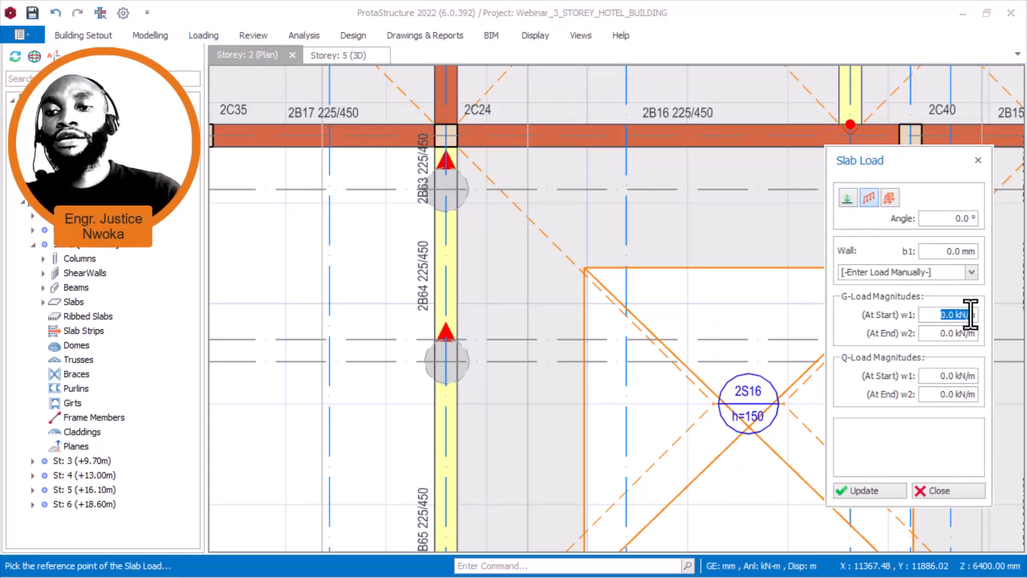
{"action": "left_click", "coordinate": [932, 377]}
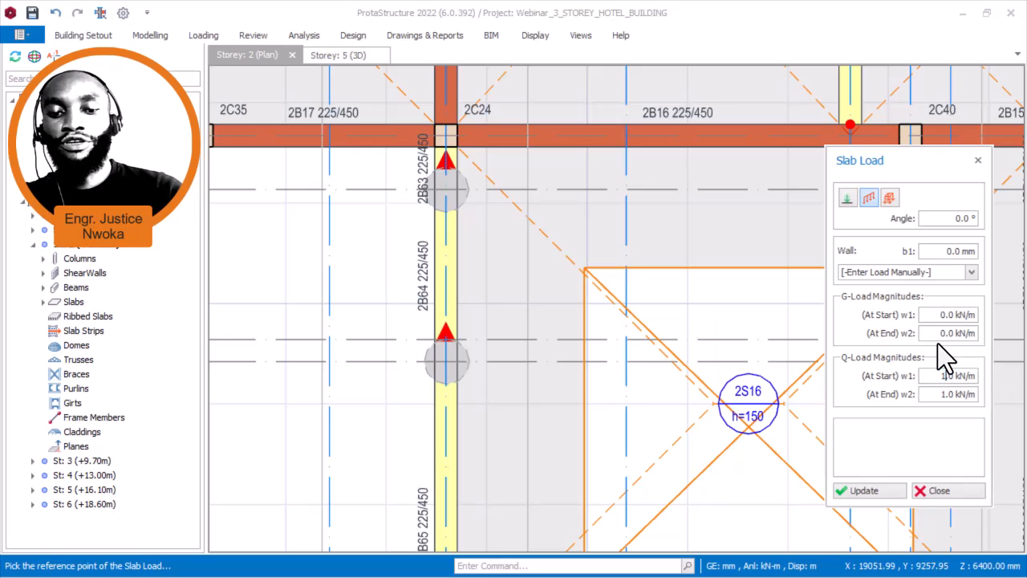
{"action": "type", "text": "1.5"}
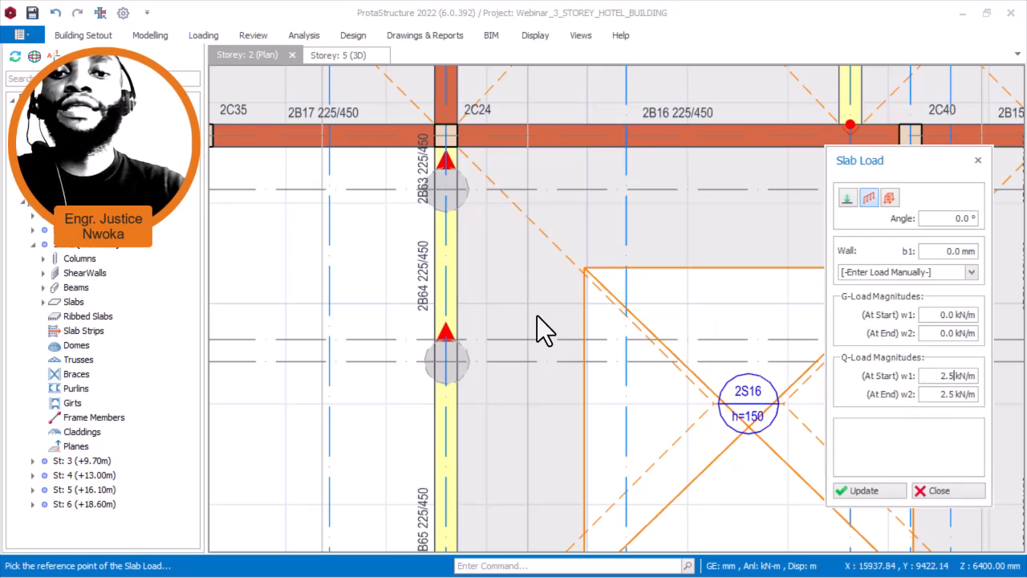
- Place the 2.5 kN/m line load from column 2C24 along beams 2B63, 2B64 and 2B65 to the canopy's corner column
{"action": "scroll", "coordinate": [452, 169], "scroll_direction": "up", "scroll_amount": 2}
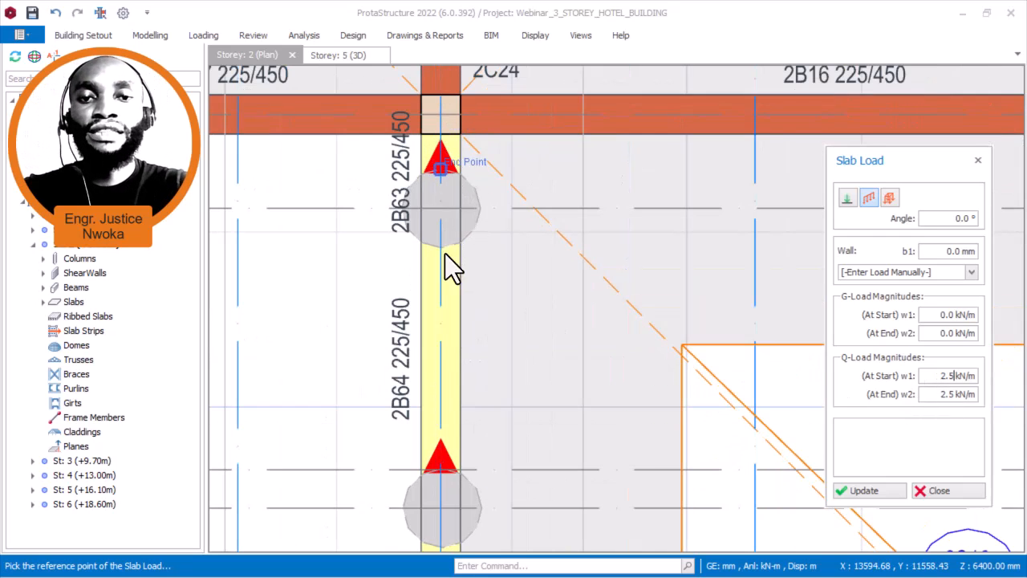
{"action": "scroll", "coordinate": [449, 264], "scroll_direction": "down", "scroll_amount": 2}
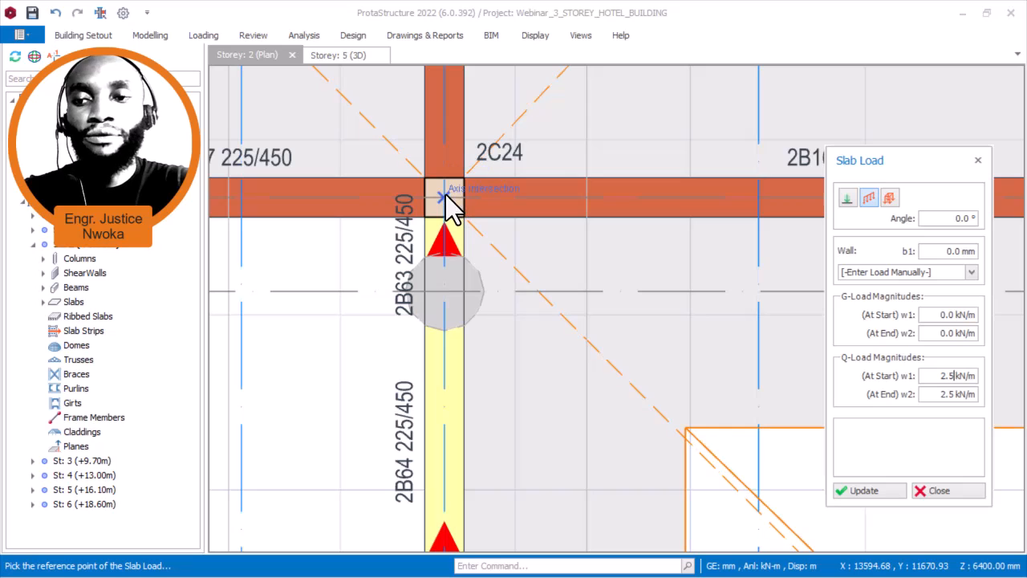
{"action": "left_click", "coordinate": [447, 200]}
{"action": "scroll", "coordinate": [459, 207], "scroll_direction": "down", "scroll_amount": 3}
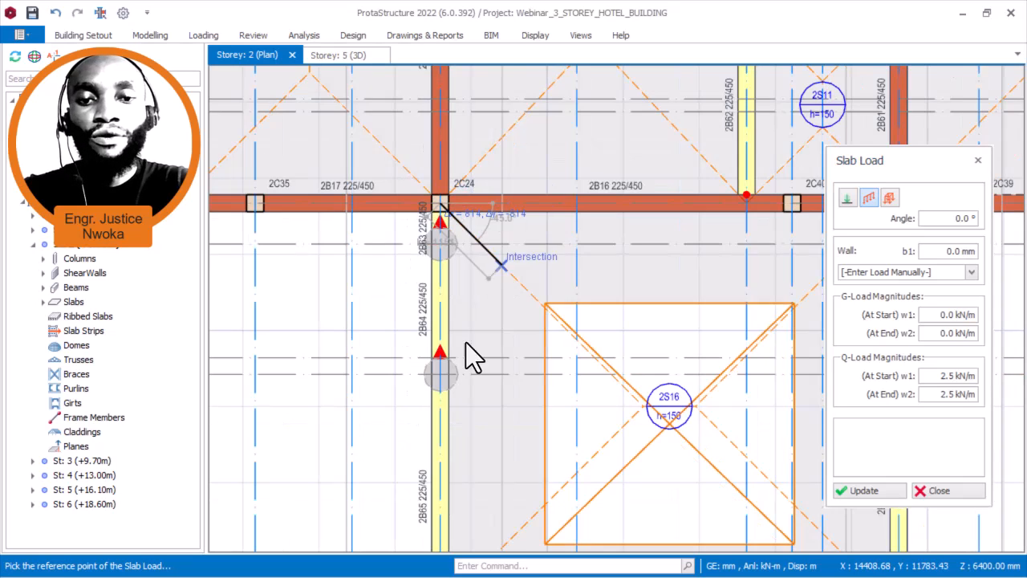
{"action": "scroll", "coordinate": [438, 385], "scroll_direction": "up", "scroll_amount": 3}
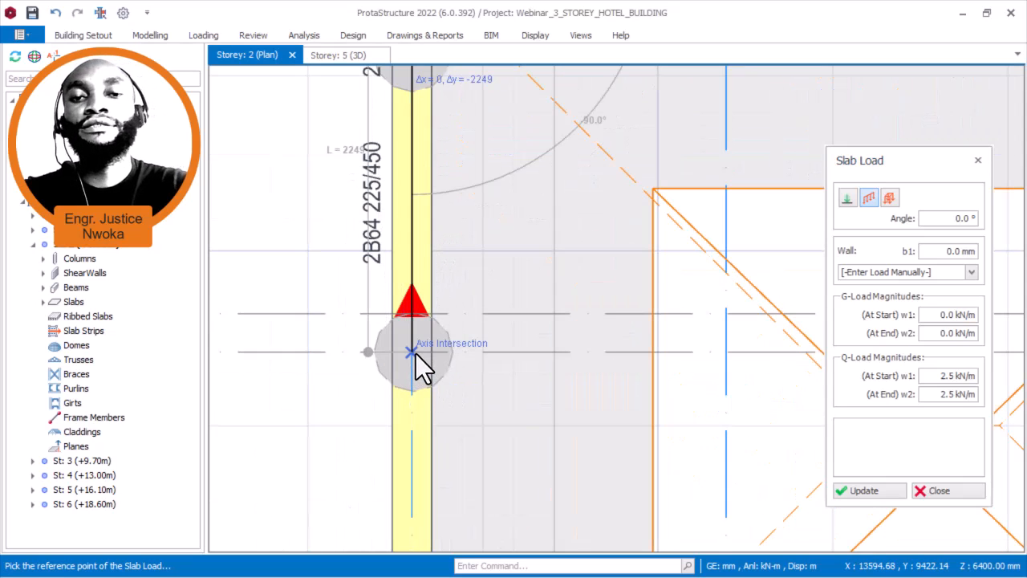
{"action": "left_click", "coordinate": [415, 353]}
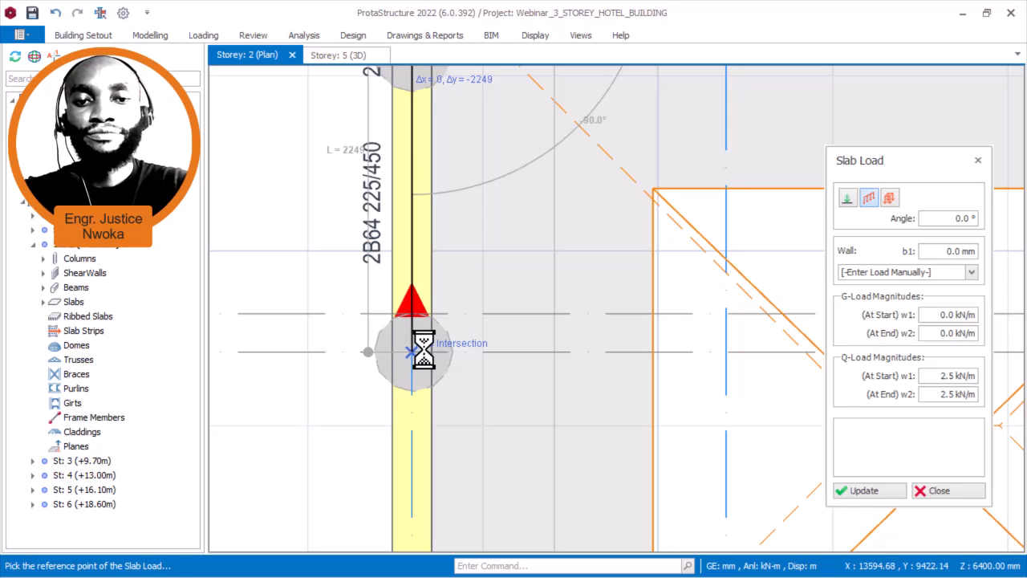
{"action": "scroll", "coordinate": [424, 321], "scroll_direction": "down", "scroll_amount": 3}
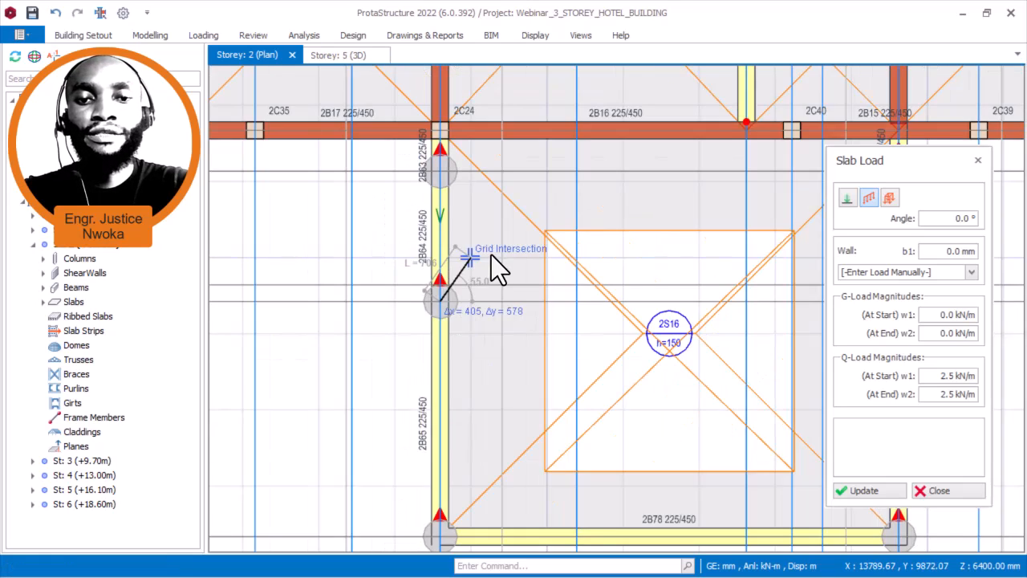
{"action": "scroll", "coordinate": [498, 374], "scroll_direction": "up", "scroll_amount": 4}
{"action": "scroll", "coordinate": [438, 406], "scroll_direction": "up", "scroll_amount": 2}
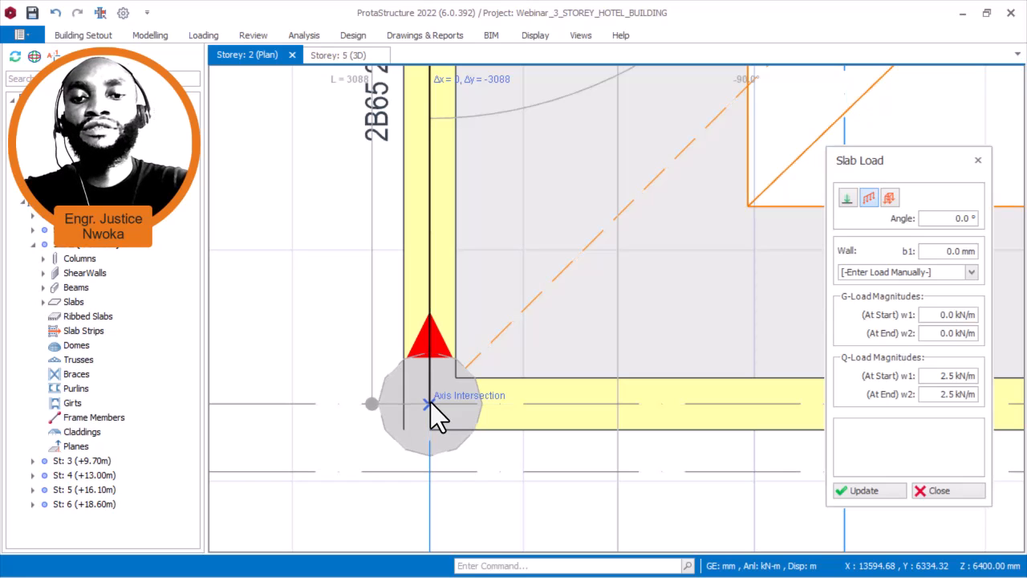
{"action": "left_click", "coordinate": [430, 402]}
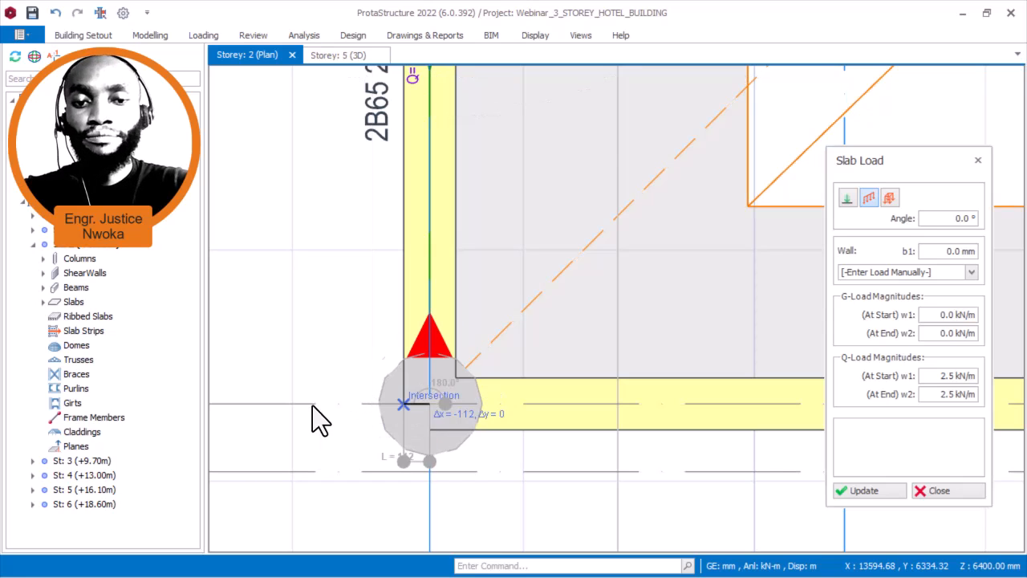
- Continue the 2.5 kN/m line load along canopy edge beams 2B78 and 2B69 up to the middle circular column
{"action": "scroll", "coordinate": [415, 415], "scroll_direction": "down", "scroll_amount": 3}
{"action": "scroll", "coordinate": [701, 431], "scroll_direction": "up", "scroll_amount": 5}
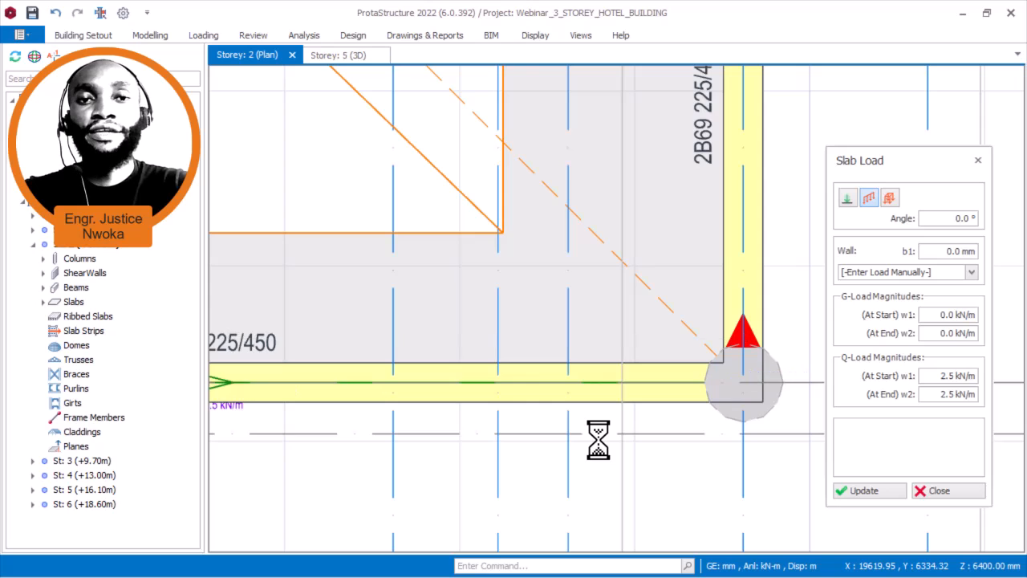
{"action": "scroll", "coordinate": [647, 459], "scroll_direction": "down", "scroll_amount": 3}
{"action": "scroll", "coordinate": [711, 446], "scroll_direction": "up", "scroll_amount": 3}
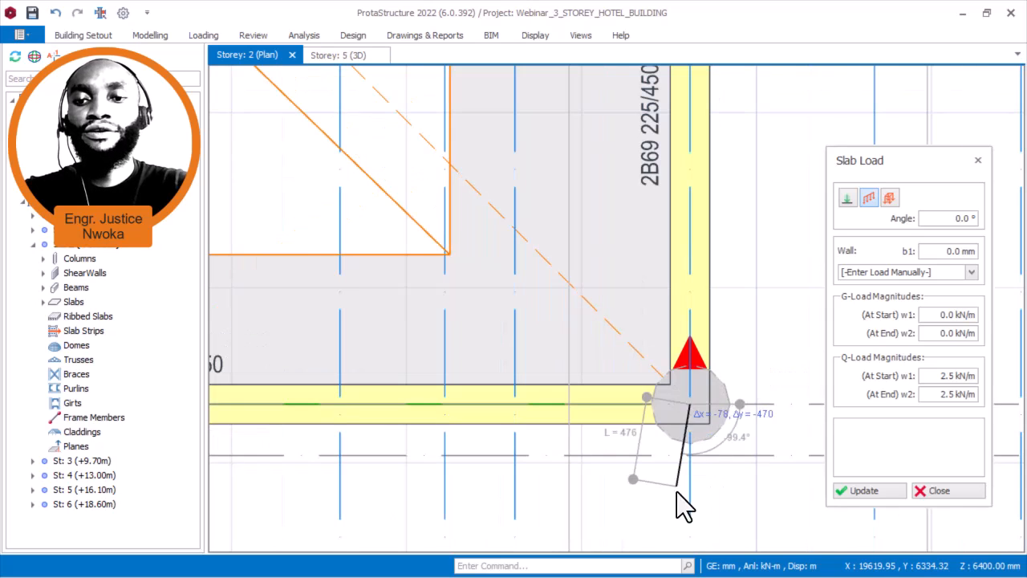
{"action": "scroll", "coordinate": [722, 397], "scroll_direction": "down", "scroll_amount": 3}
{"action": "scroll", "coordinate": [698, 275], "scroll_direction": "up", "scroll_amount": 5}
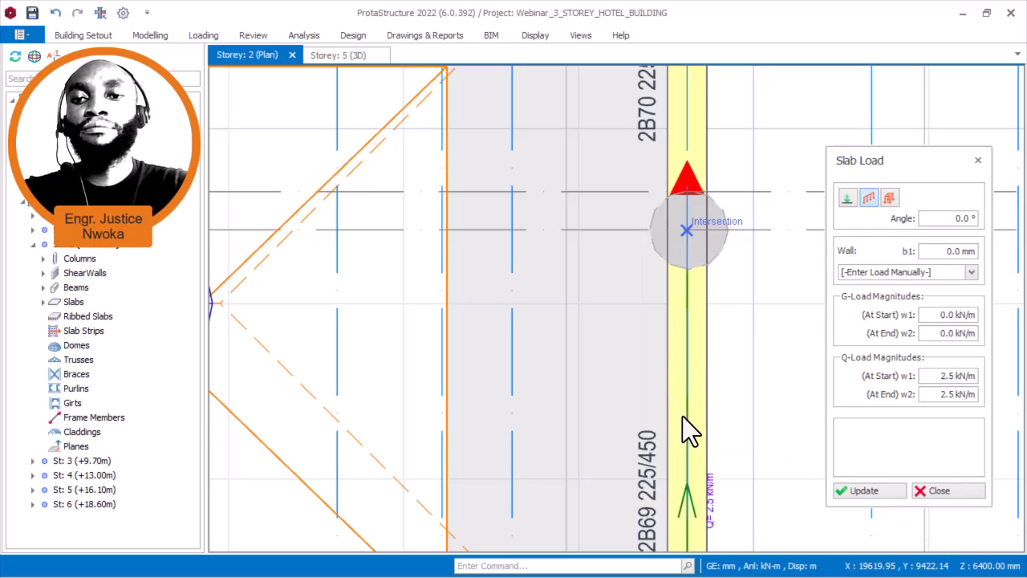
- Place the 2.5 kN/m line load along beams 2B70 and 2B71 up to beam 2B15 and finish the slab load command
{"action": "scroll", "coordinate": [691, 417], "scroll_direction": "down", "scroll_amount": 3}
{"action": "scroll", "coordinate": [702, 350], "scroll_direction": "up", "scroll_amount": 3}
{"action": "left_click", "coordinate": [673, 340]}
{"action": "scroll", "coordinate": [711, 406], "scroll_direction": "down", "scroll_amount": 3}
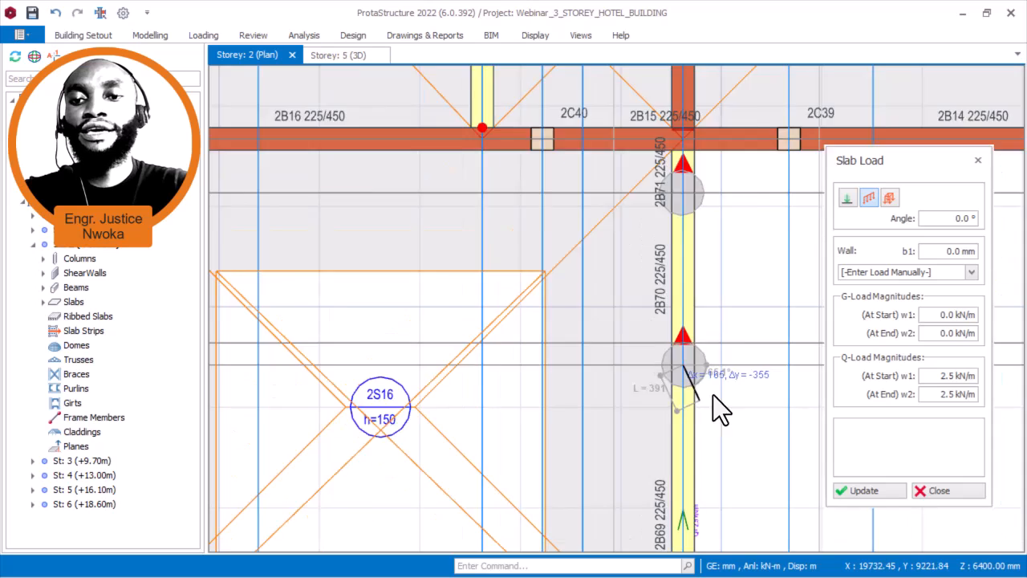
{"action": "scroll", "coordinate": [696, 234], "scroll_direction": "up", "scroll_amount": 3}
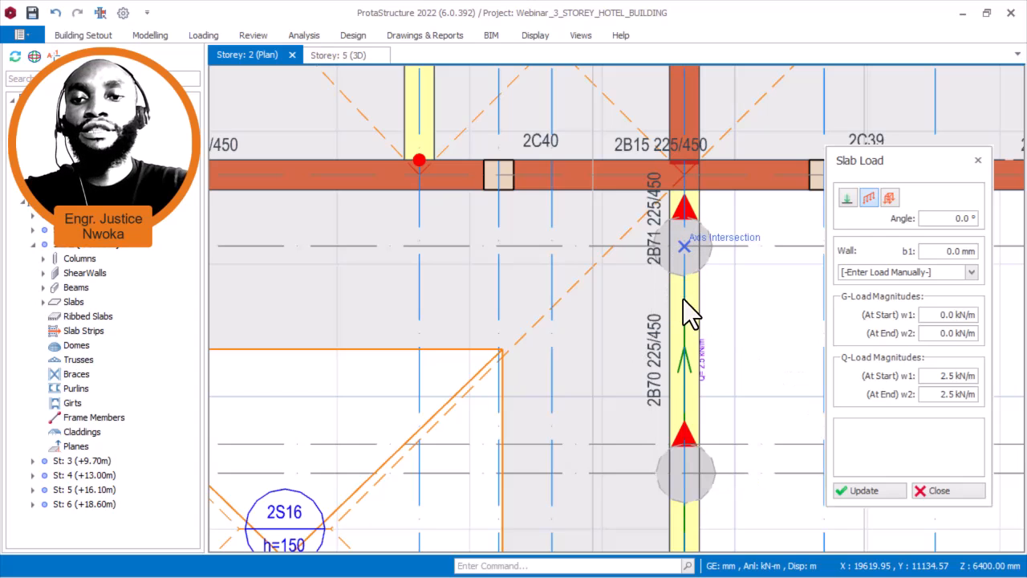
{"action": "scroll", "coordinate": [695, 256], "scroll_direction": "up", "scroll_amount": 2}
{"action": "left_click", "coordinate": [680, 246]}
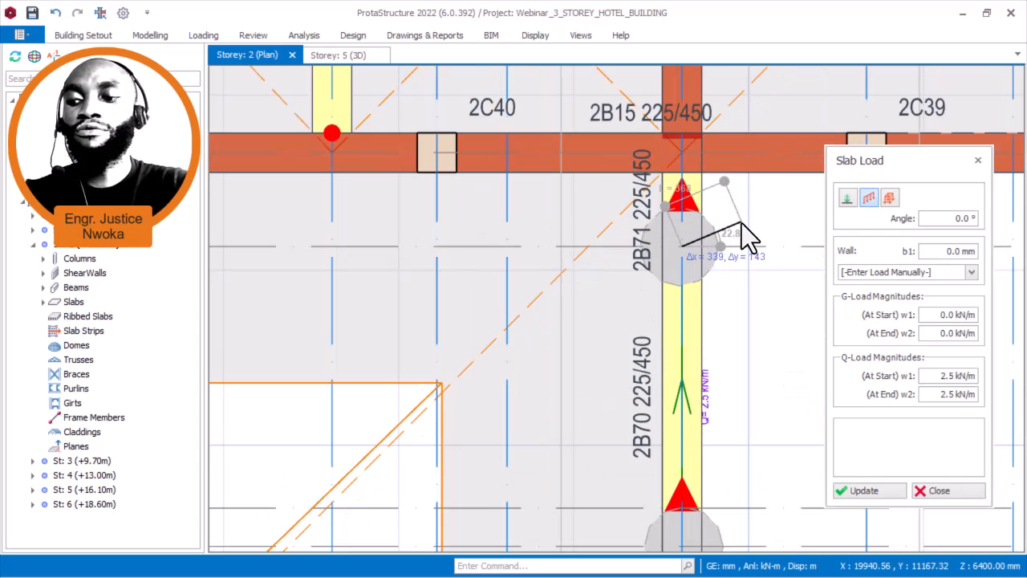
{"action": "left_click", "coordinate": [684, 151]}
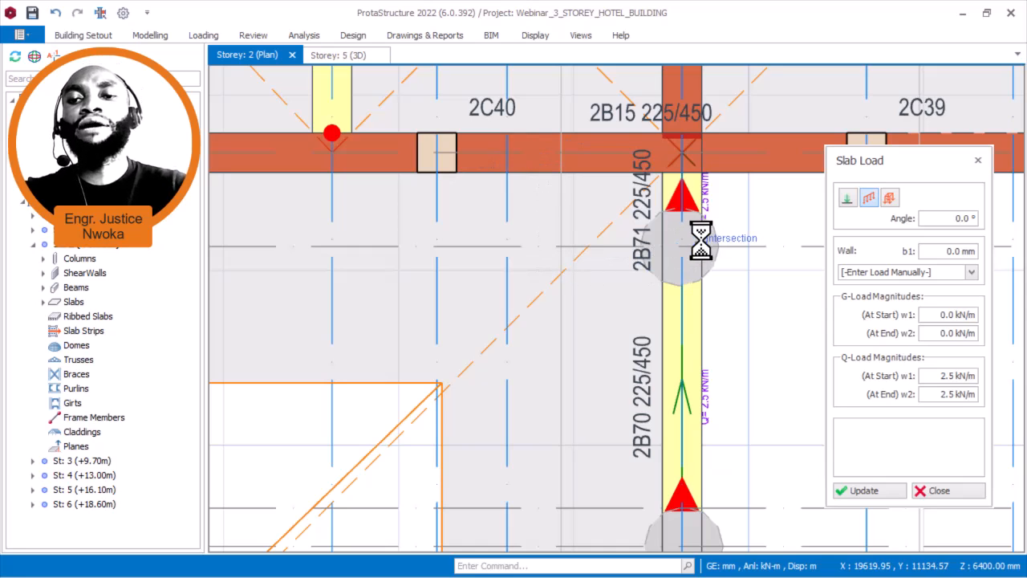
{"action": "scroll", "coordinate": [698, 241], "scroll_direction": "down", "scroll_amount": 5}
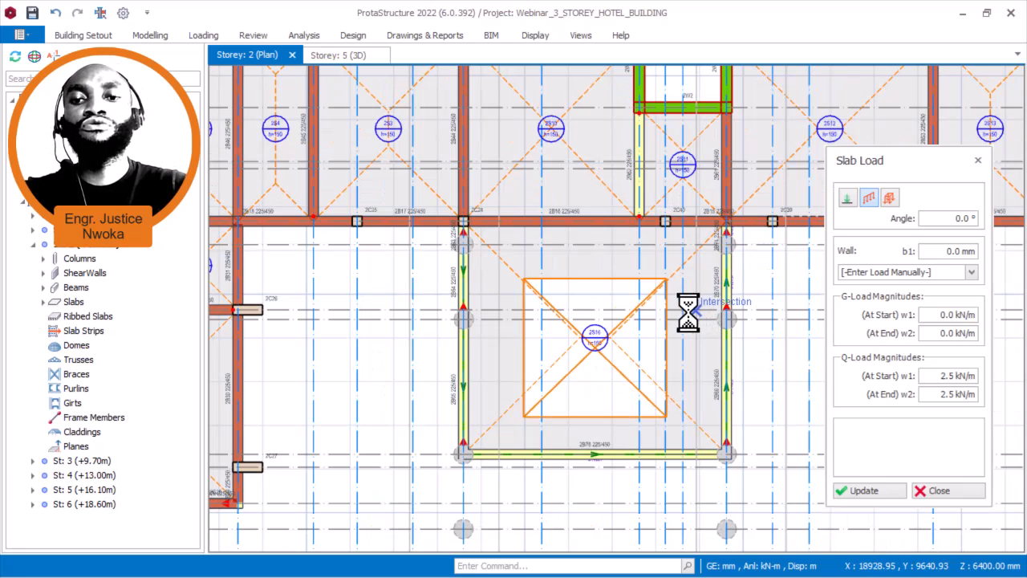
{"action": "key", "text": "Escape"}
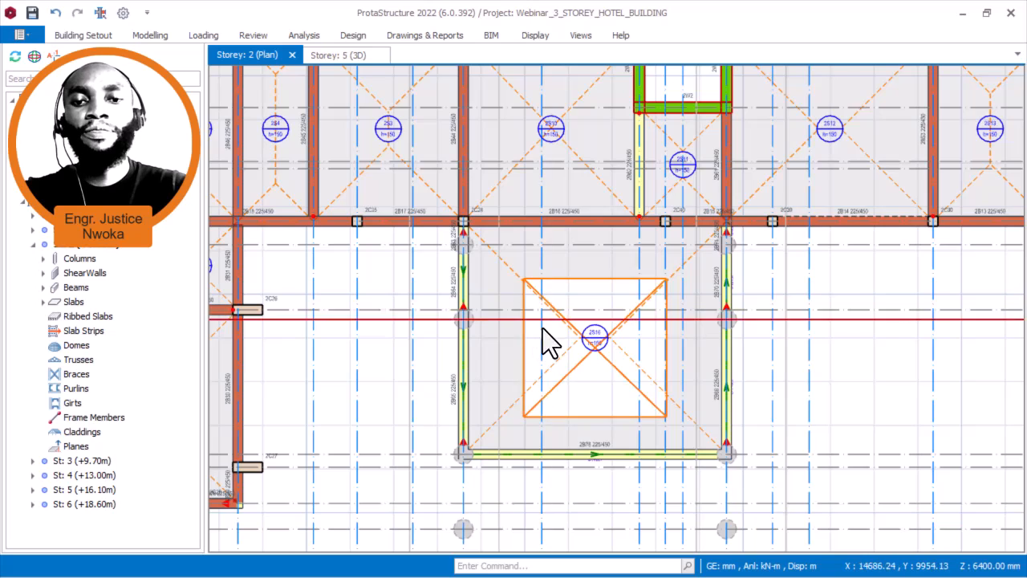
- Remove the cantilever free-end marking from canopy edge beams 2B63, 2B64, 2B65, 2B78, 2B69, 2B70 and 2B71 by setting Both Ends Supported
{"action": "scroll", "coordinate": [545, 341], "scroll_direction": "up", "scroll_amount": 2}
{"action": "left_click", "coordinate": [417, 263]}
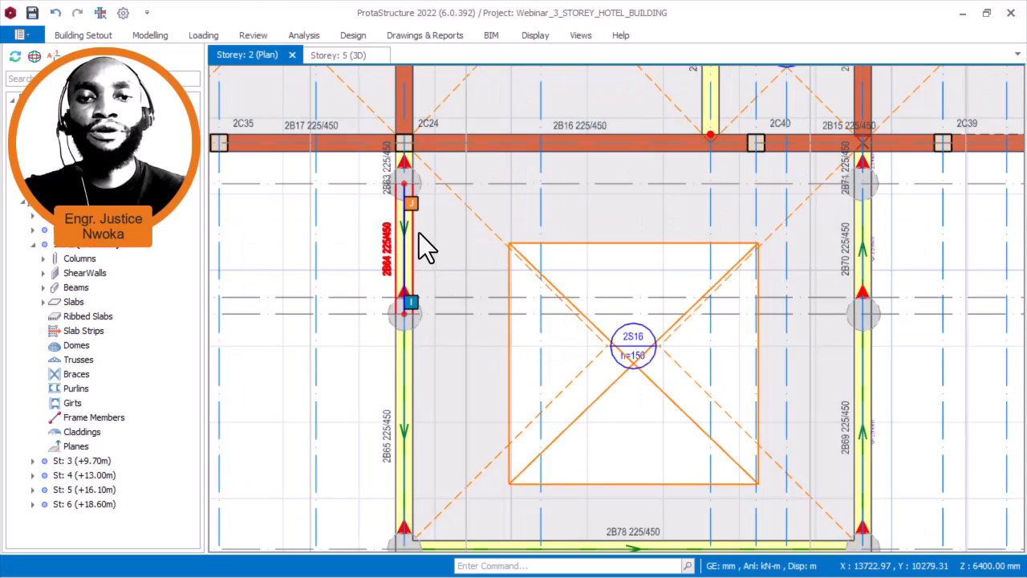
{"action": "left_click", "coordinate": [416, 158]}
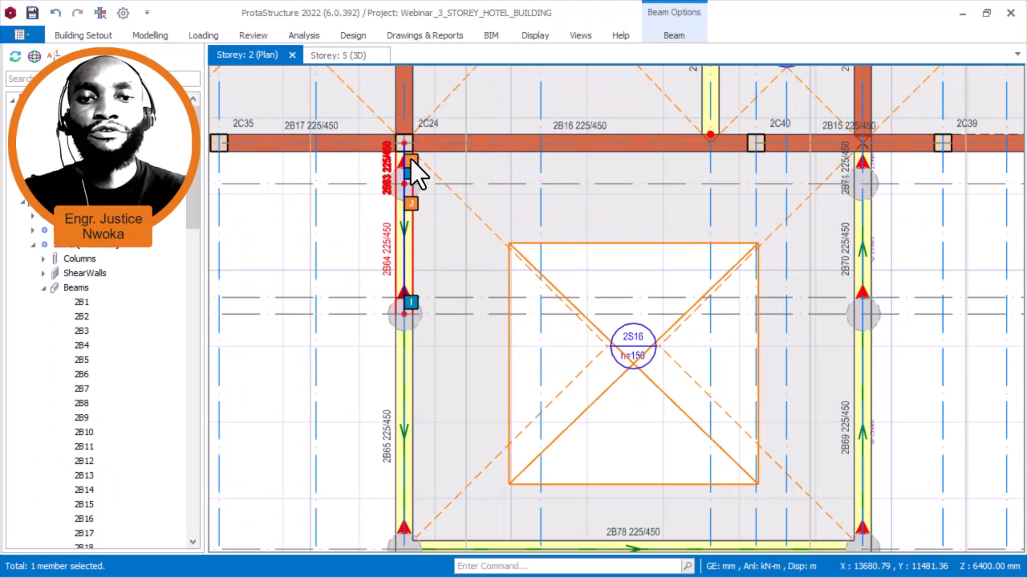
{"action": "left_click", "coordinate": [384, 422], "text": "ctrl"}
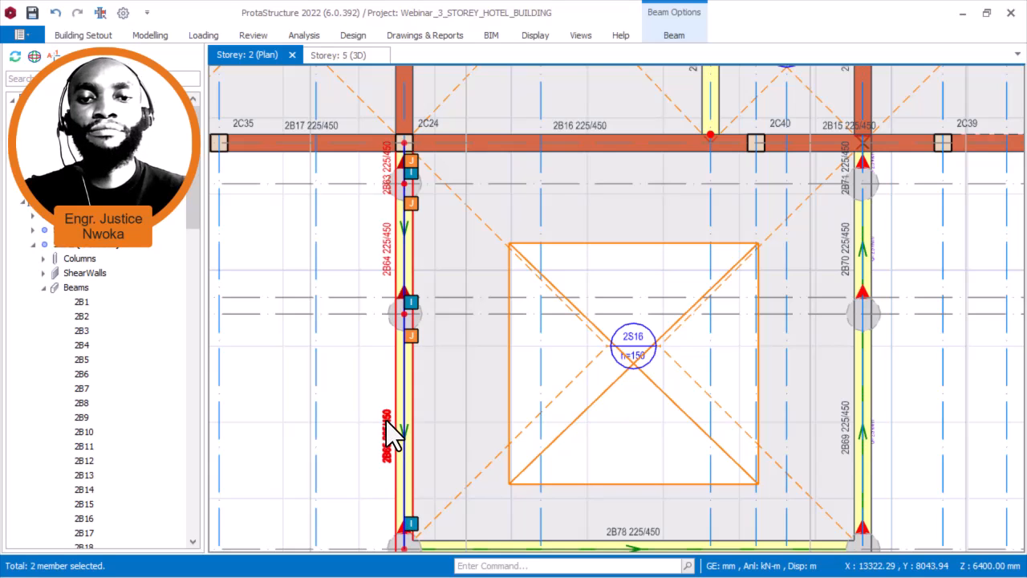
{"action": "middle_click_drag", "start_coordinate": [467, 533], "coordinate": [452, 360]}
{"action": "left_click", "coordinate": [433, 372], "text": "ctrl"}
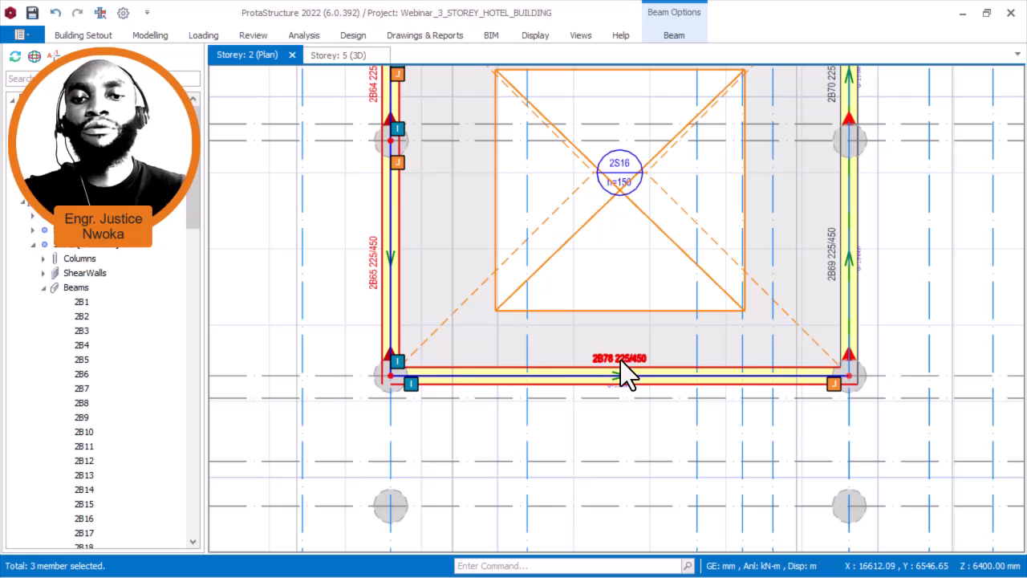
{"action": "left_click", "coordinate": [831, 255], "text": "ctrl"}
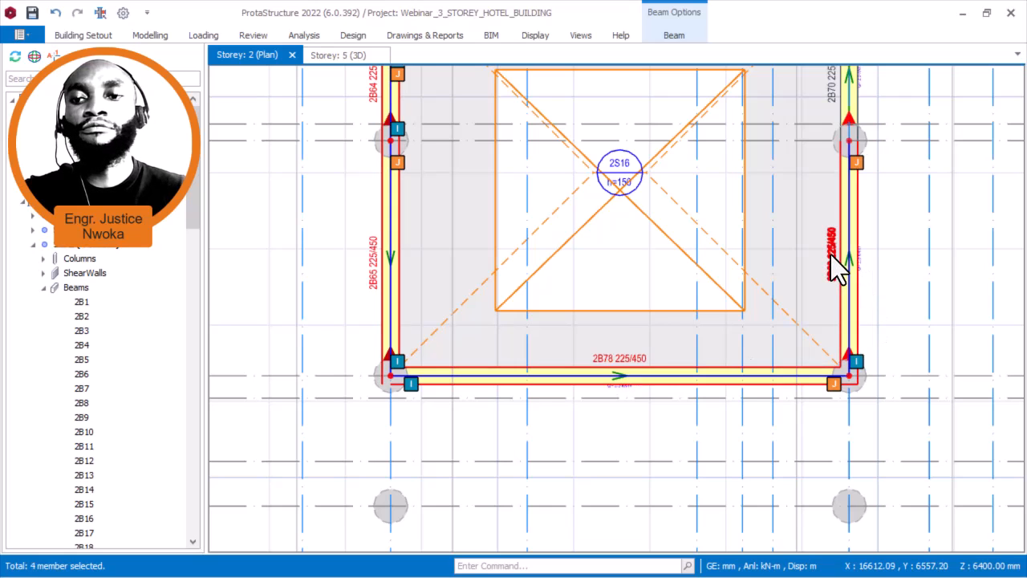
{"action": "middle_click_drag", "start_coordinate": [792, 273], "coordinate": [750, 408]}
{"action": "left_click", "coordinate": [817, 228], "text": "ctrl"}
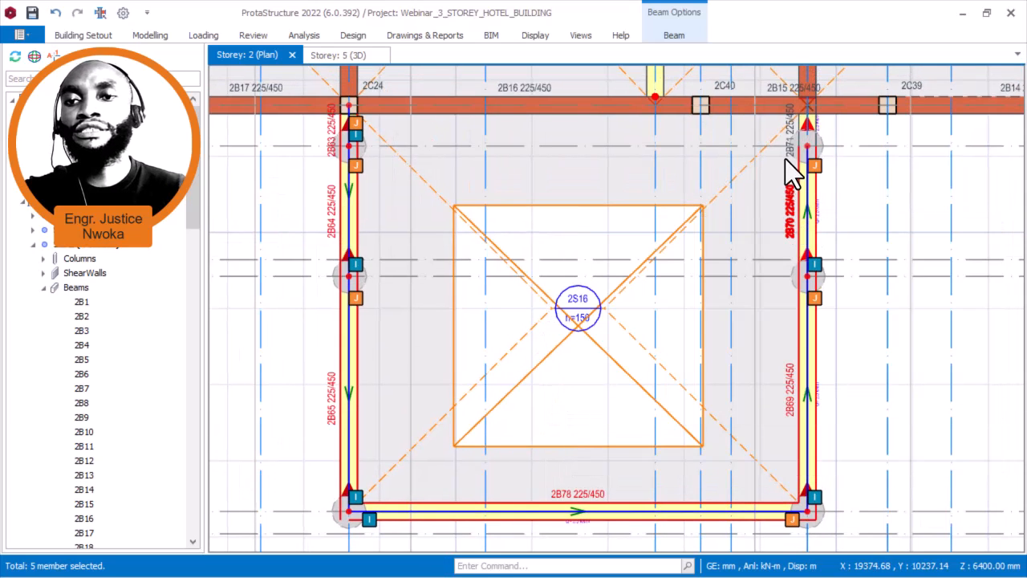
{"action": "left_click", "coordinate": [791, 132]}
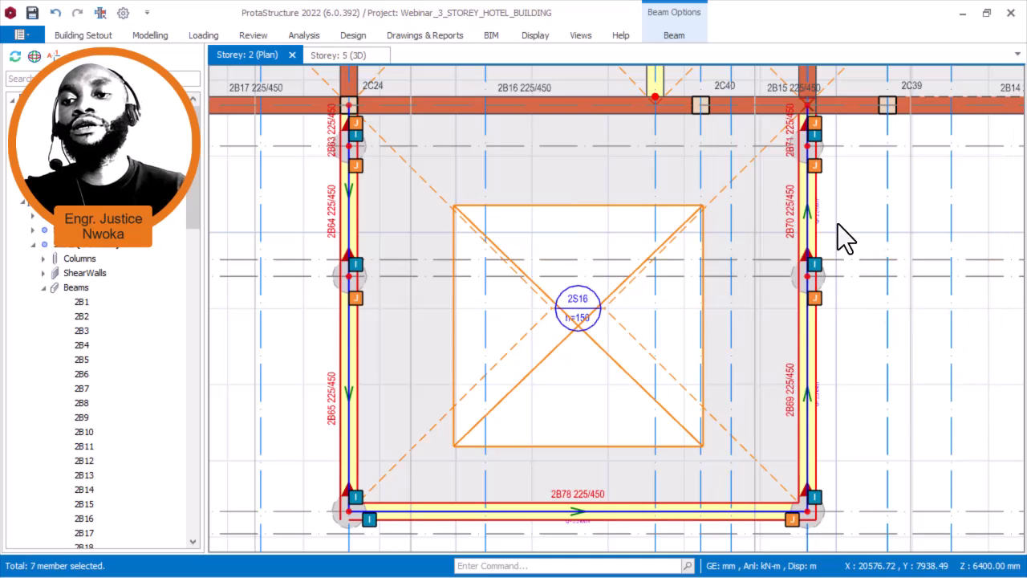
{"action": "right_click", "coordinate": [857, 195]}
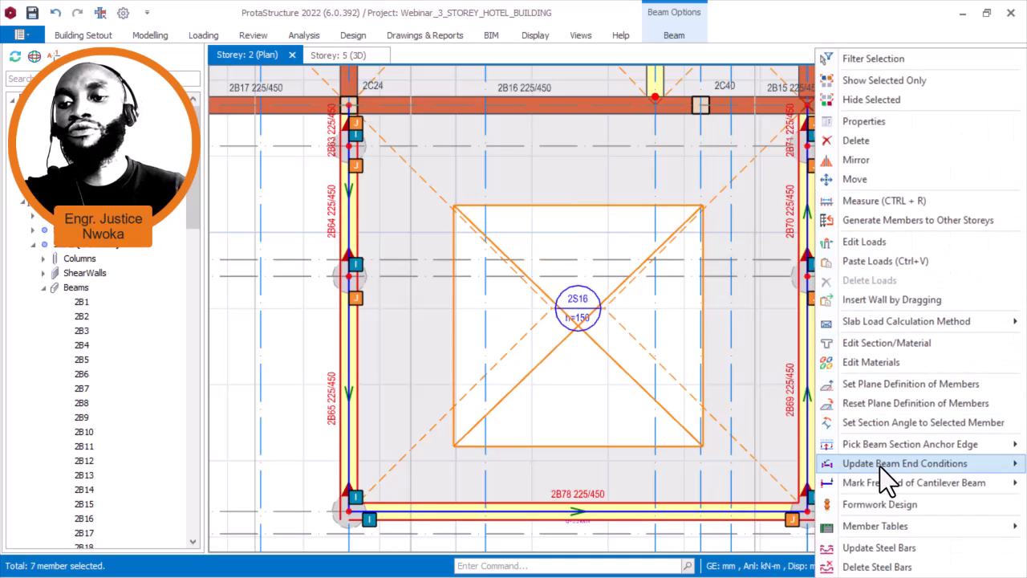
{"action": "mouse_move", "coordinate": [883, 481]}
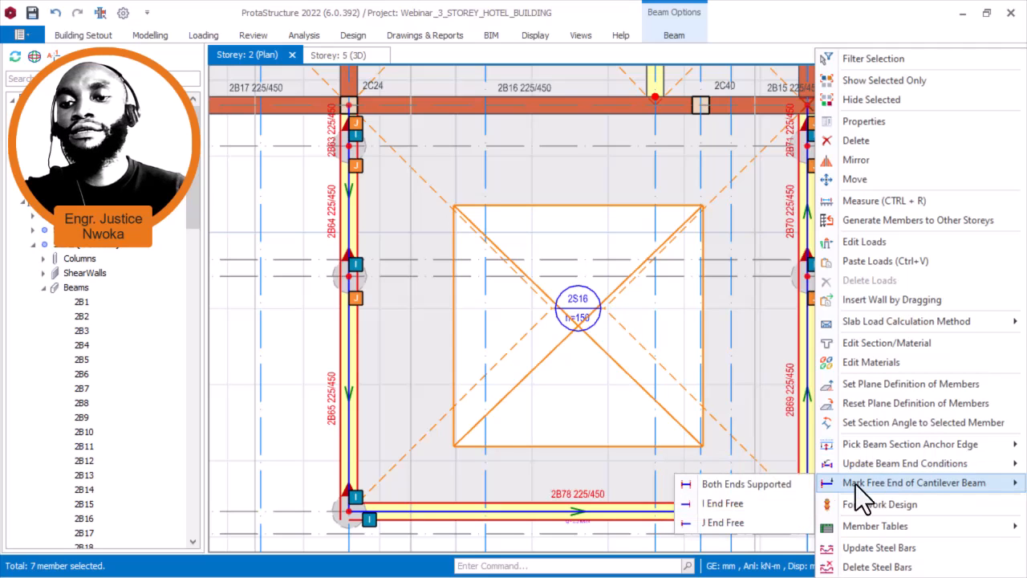
{"action": "left_click", "coordinate": [727, 488]}
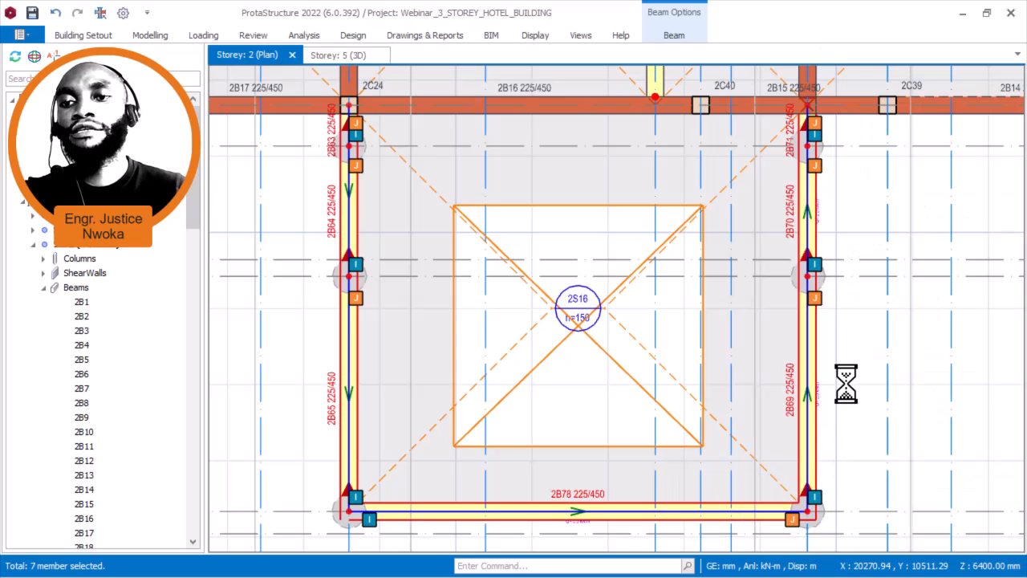
{"action": "scroll", "coordinate": [810, 155], "scroll_direction": "up", "scroll_amount": 2}
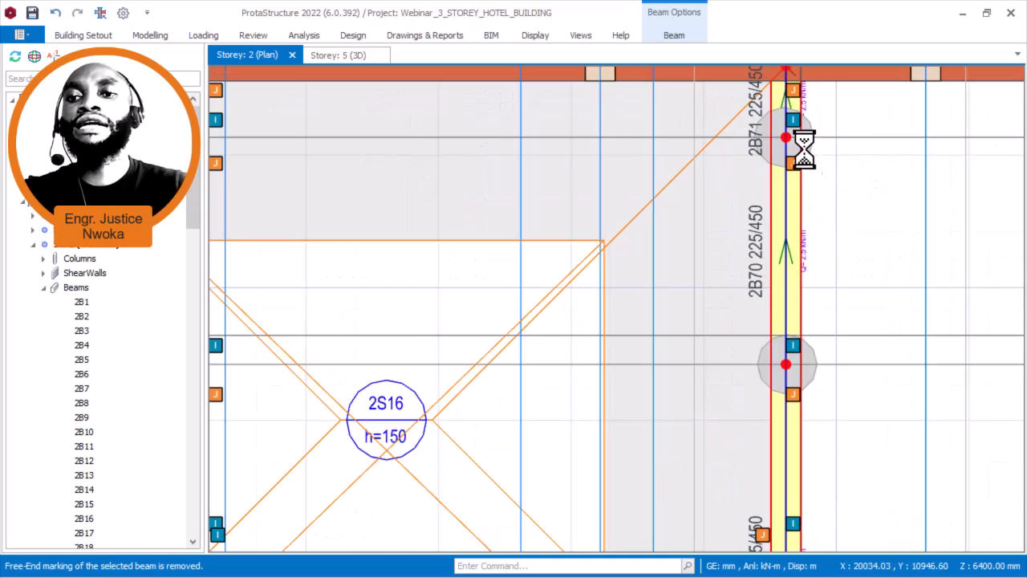
{"action": "scroll", "coordinate": [810, 155], "scroll_direction": "down", "scroll_amount": 3}
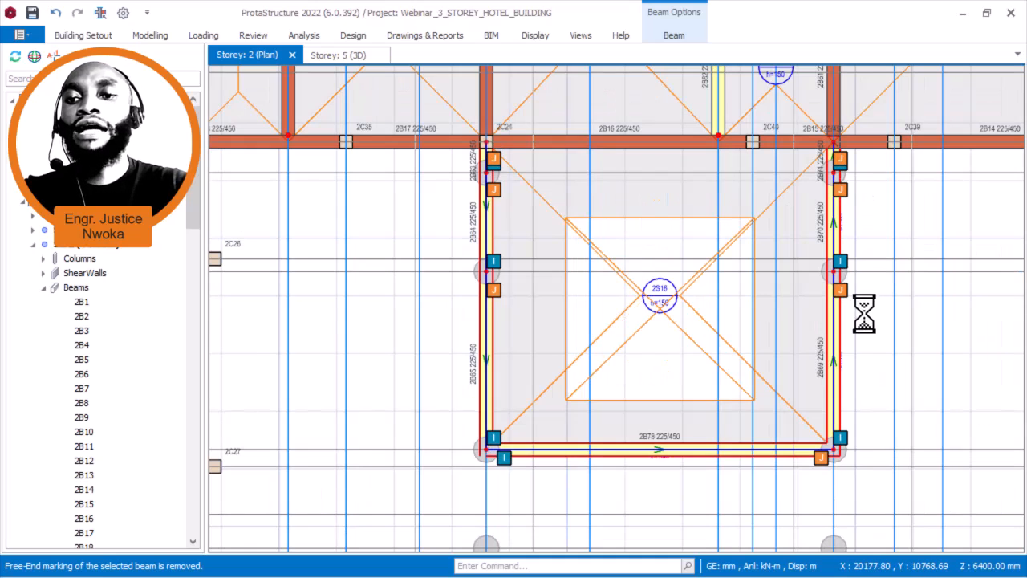
- Set the end conditions of the canopy's front edge beam 2B78 to Both Ends Hinged
{"action": "scroll", "coordinate": [663, 447], "scroll_direction": "up", "scroll_amount": 2}
{"action": "left_click", "coordinate": [664, 444]}
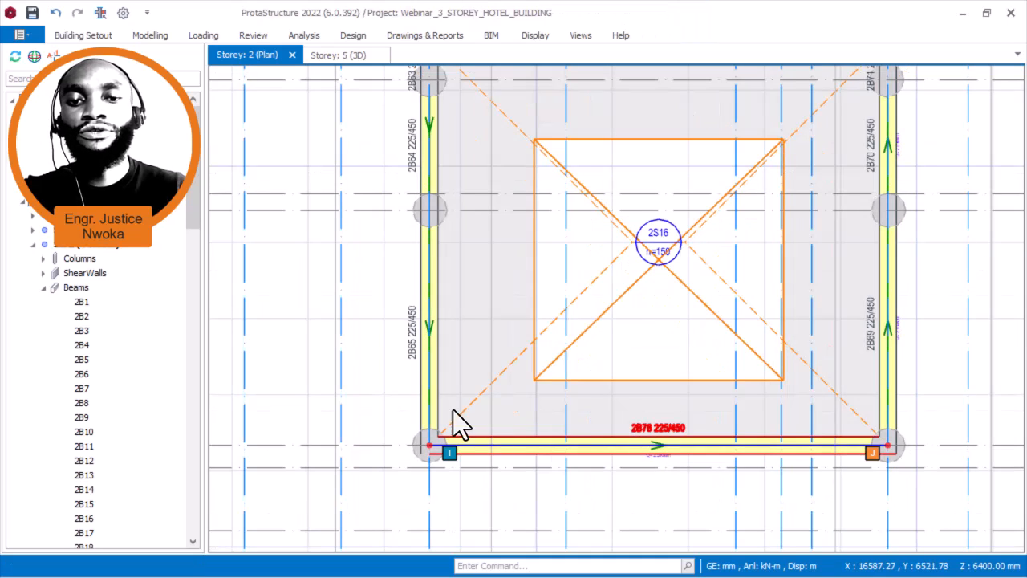
{"action": "right_click", "coordinate": [399, 311]}
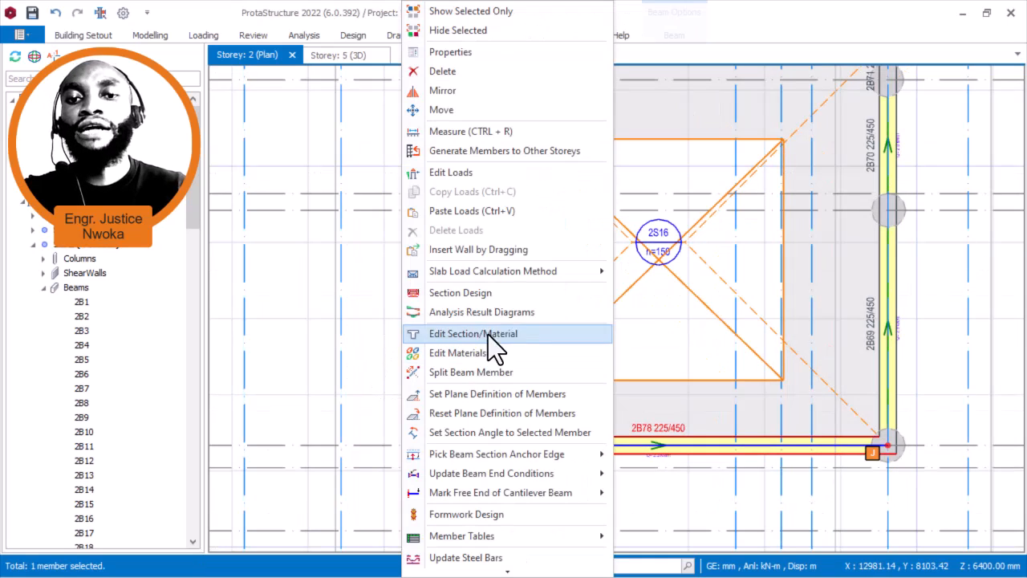
{"action": "mouse_move", "coordinate": [553, 473]}
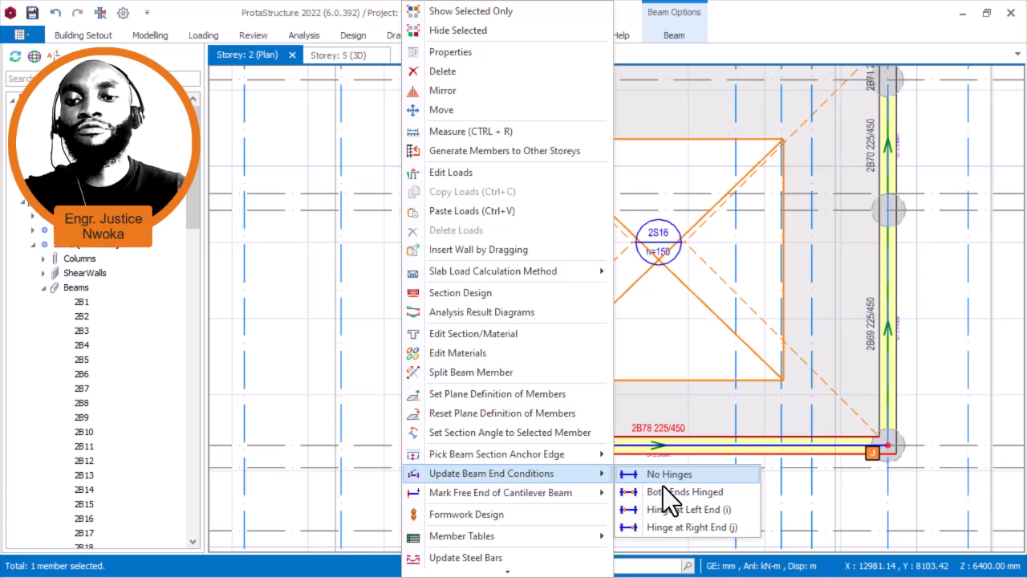
{"action": "left_click", "coordinate": [662, 489]}
{"action": "left_click", "coordinate": [508, 311]}
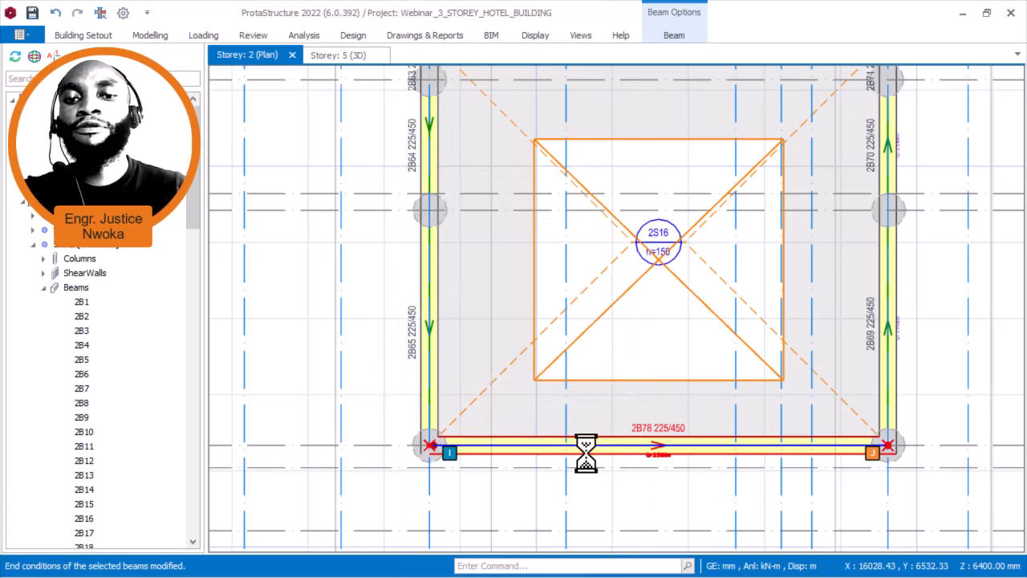
{"action": "scroll", "coordinate": [412, 458], "scroll_direction": "up", "scroll_amount": 3}
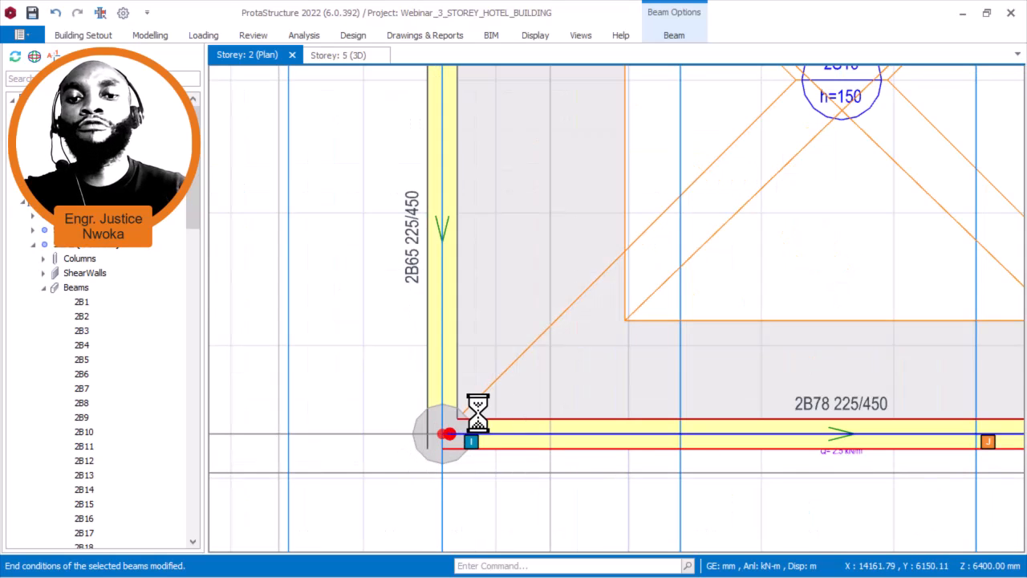
{"action": "scroll", "coordinate": [431, 399], "scroll_direction": "down", "scroll_amount": 3}
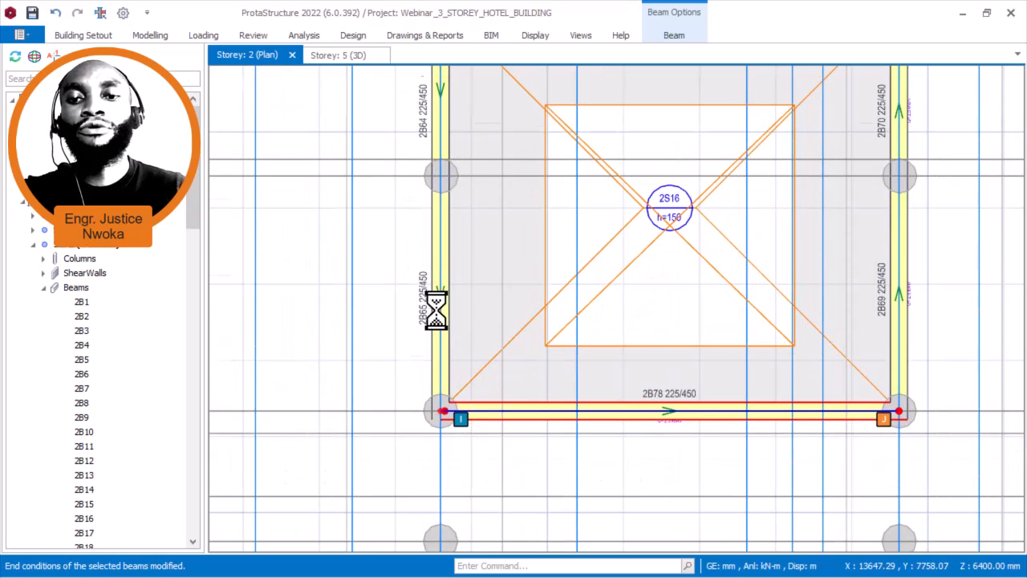
- Set the end conditions of canopy side beams 2B65 and 2B69 to Hinge at Left End (i)
{"action": "left_click", "coordinate": [424, 305]}
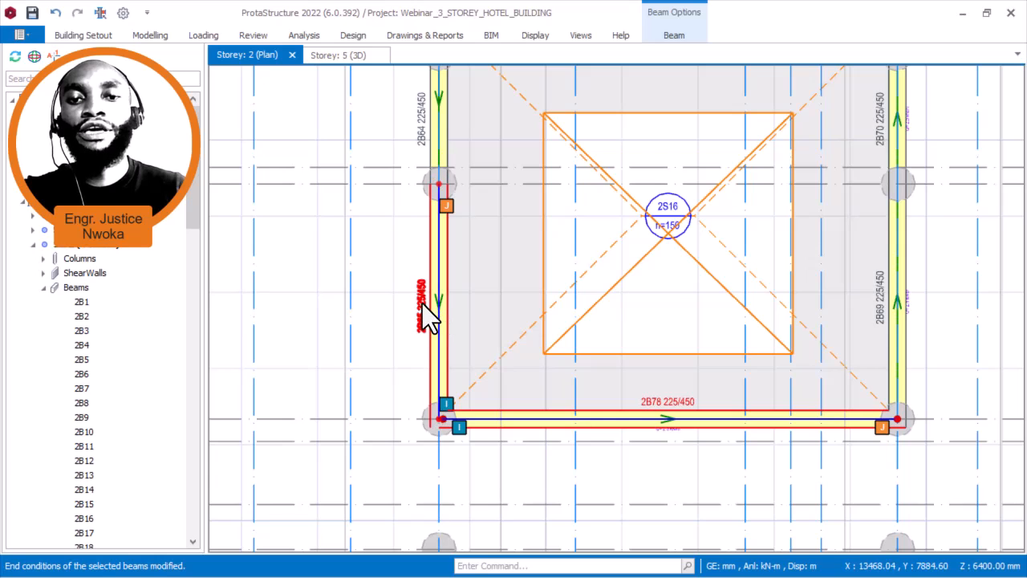
{"action": "left_click", "coordinate": [879, 310]}
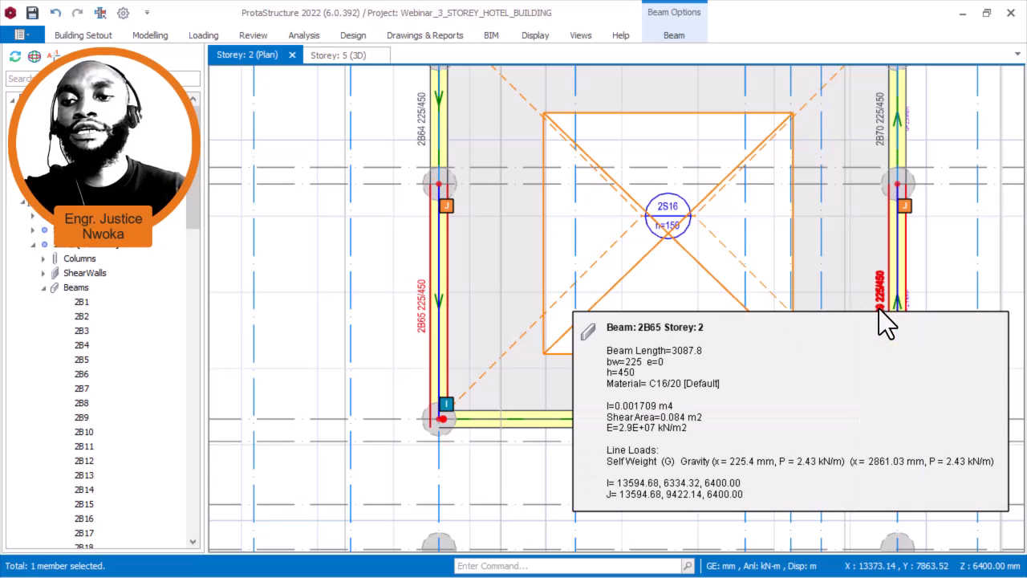
{"action": "right_click", "coordinate": [415, 250]}
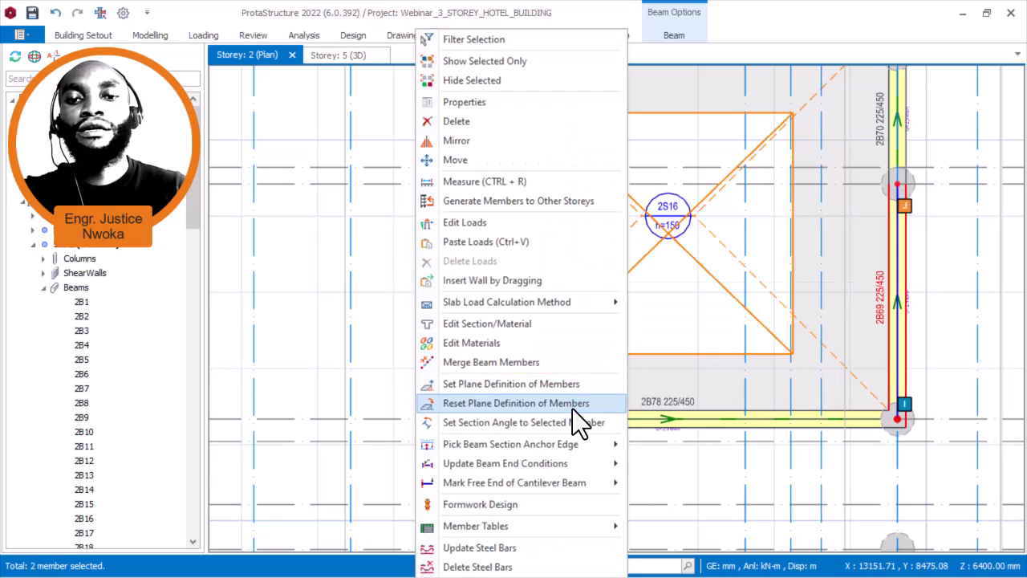
{"action": "mouse_move", "coordinate": [605, 462]}
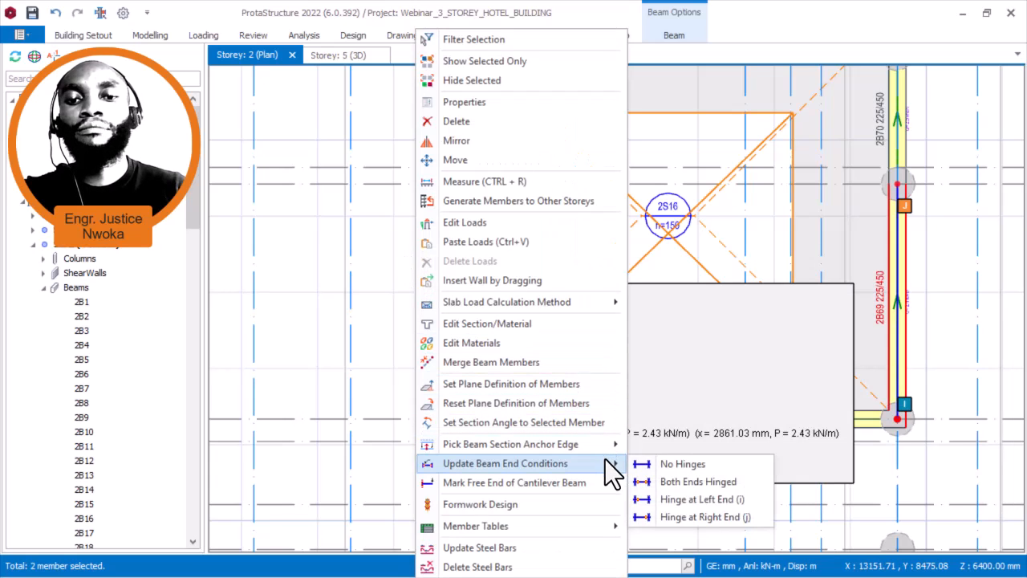
{"action": "left_click", "coordinate": [702, 499]}
{"action": "left_click", "coordinate": [501, 296]}
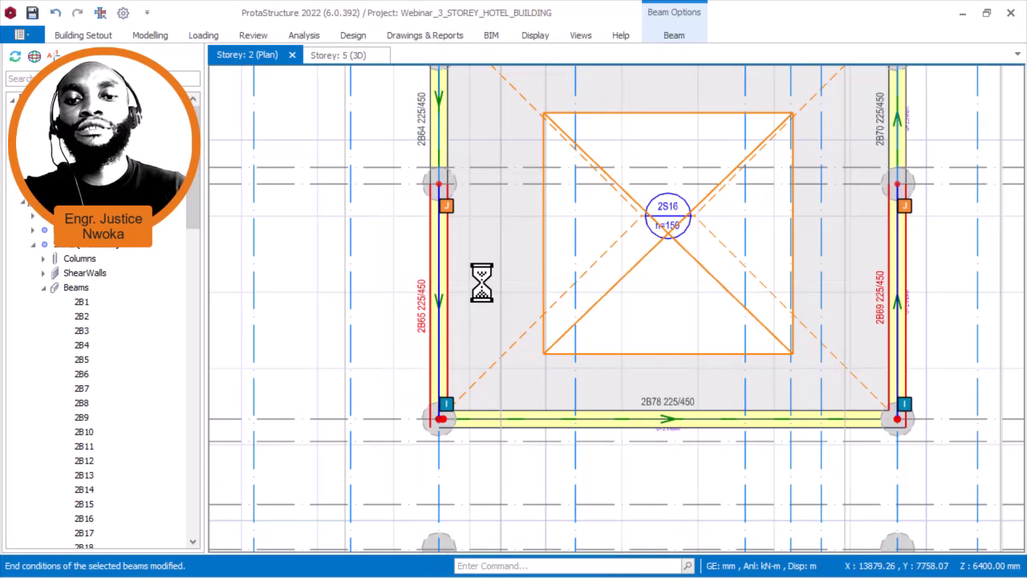
{"action": "middle_click_drag", "start_coordinate": [483, 292], "coordinate": [483, 484]}
{"action": "scroll", "coordinate": [431, 230], "scroll_direction": "up", "scroll_amount": 2}
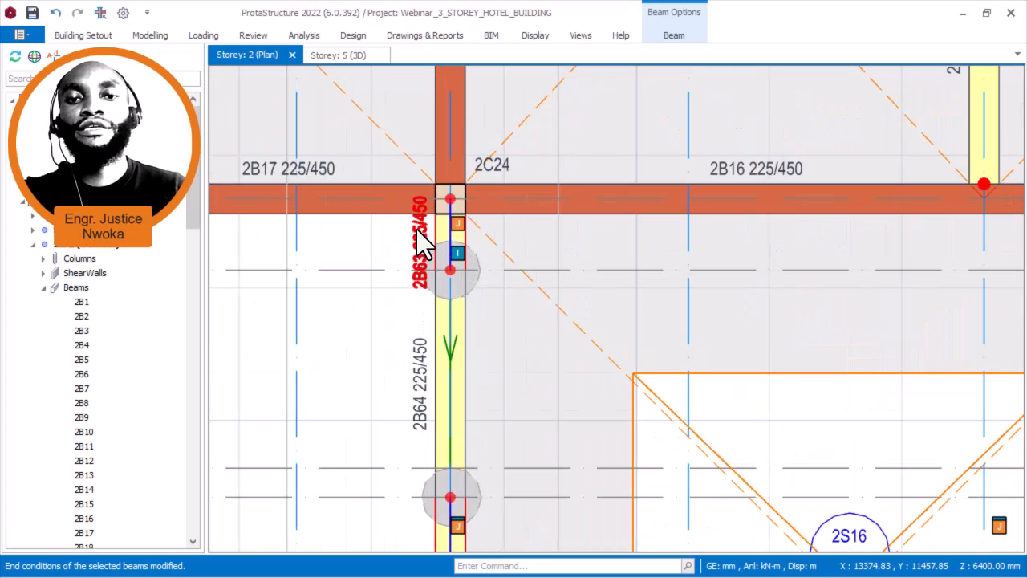
{"action": "scroll", "coordinate": [379, 268], "scroll_direction": "down", "scroll_amount": 2}
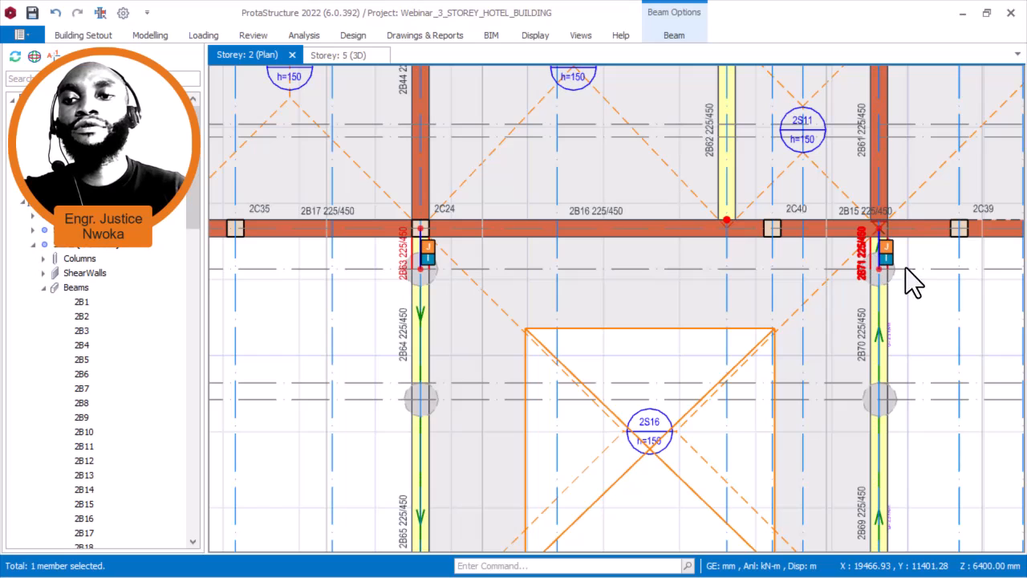
{"action": "scroll", "coordinate": [426, 253], "scroll_direction": "up", "scroll_amount": 3}
{"action": "left_click", "coordinate": [377, 241]}
{"action": "scroll", "coordinate": [408, 253], "scroll_direction": "down", "scroll_amount": 4}
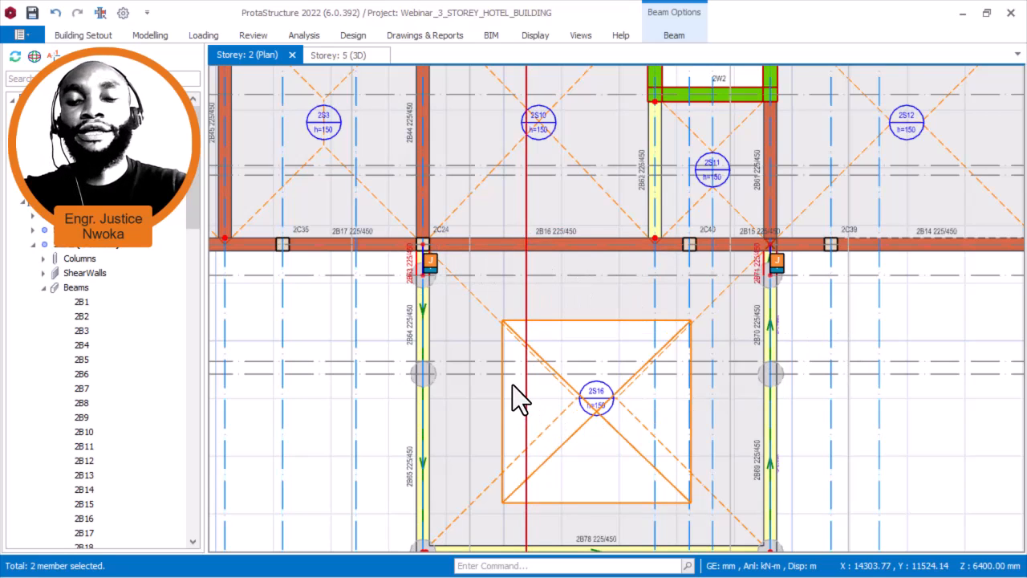
{"action": "key", "text": "Escape"}
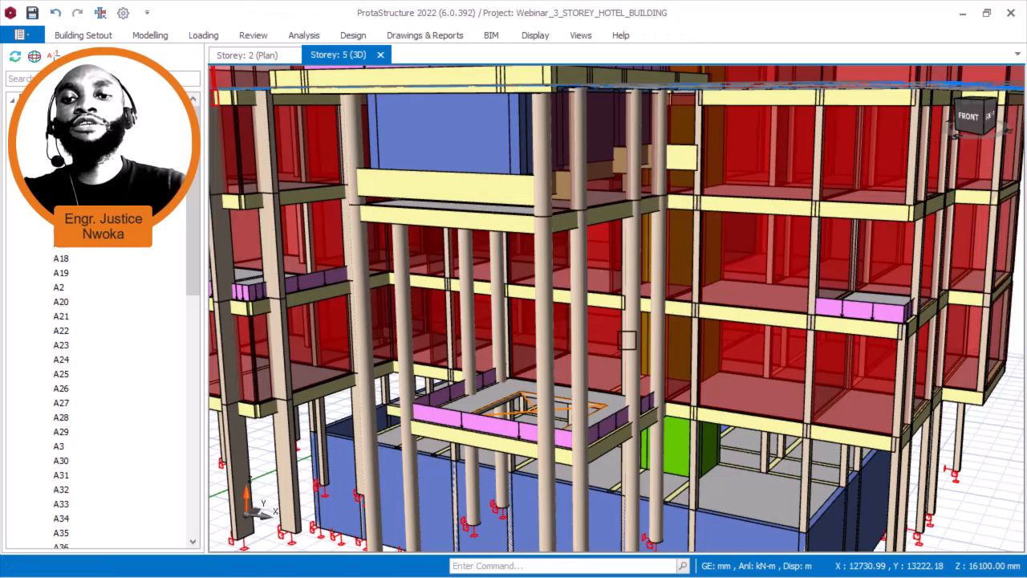
- Examine the line loads around the storey 2 entrance canopy and the whole building in the 3D view
{"action": "middle_click_drag", "start_coordinate": [622, 451], "coordinate": [550, 445]}
{"action": "scroll", "coordinate": [690, 433], "scroll_direction": "up", "scroll_amount": 3}
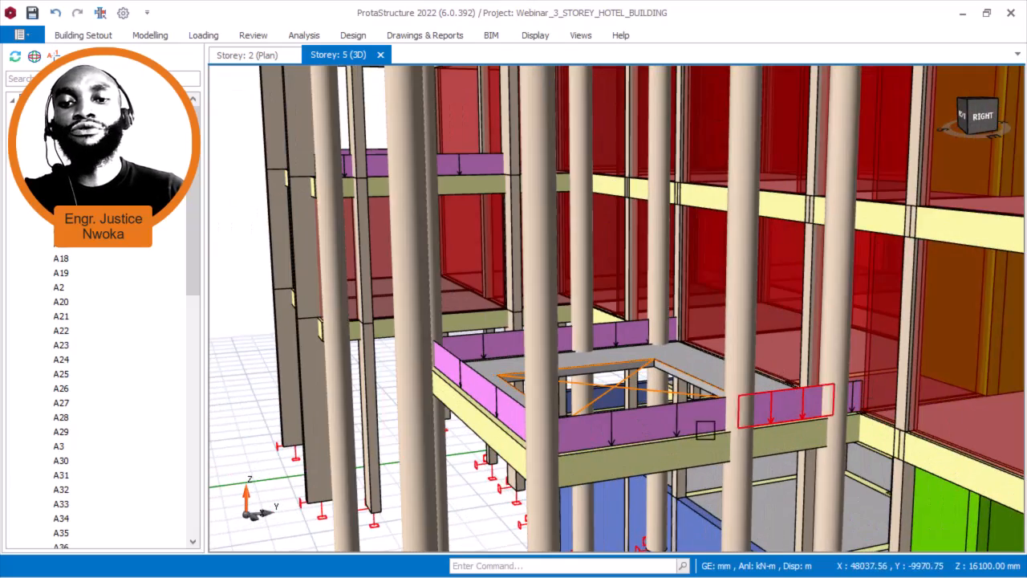
{"action": "mouse_move", "coordinate": [465, 366]}
{"action": "middle_mouse_down"}
{"action": "mouse_move", "coordinate": [645, 360]}
{"action": "mouse_move", "coordinate": [544, 366]}
{"action": "middle_mouse_up"}
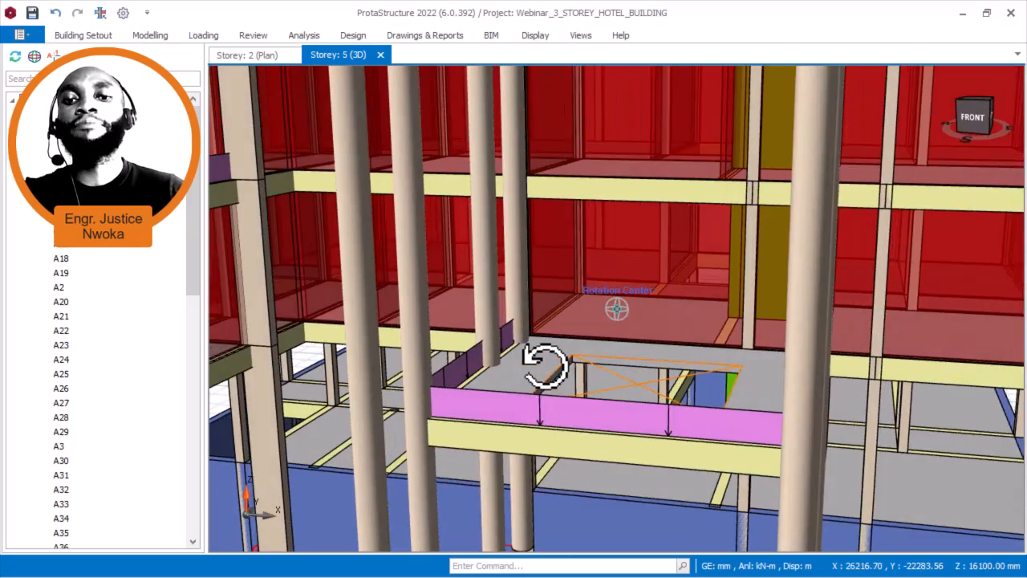
{"action": "scroll", "coordinate": [518, 366], "scroll_direction": "down", "scroll_amount": 5}
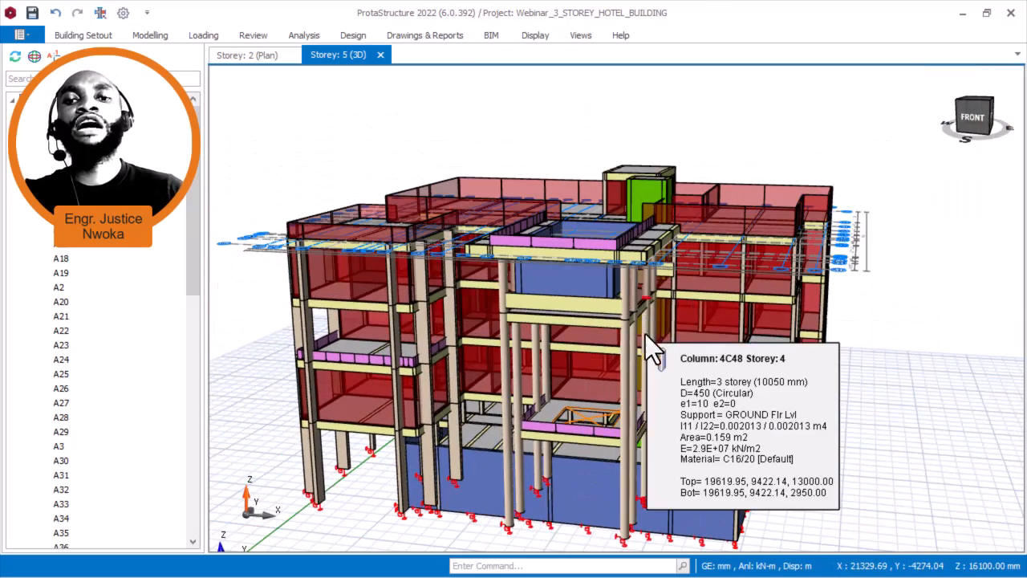
{"action": "middle_click_drag", "start_coordinate": [649, 346], "coordinate": [619, 330]}
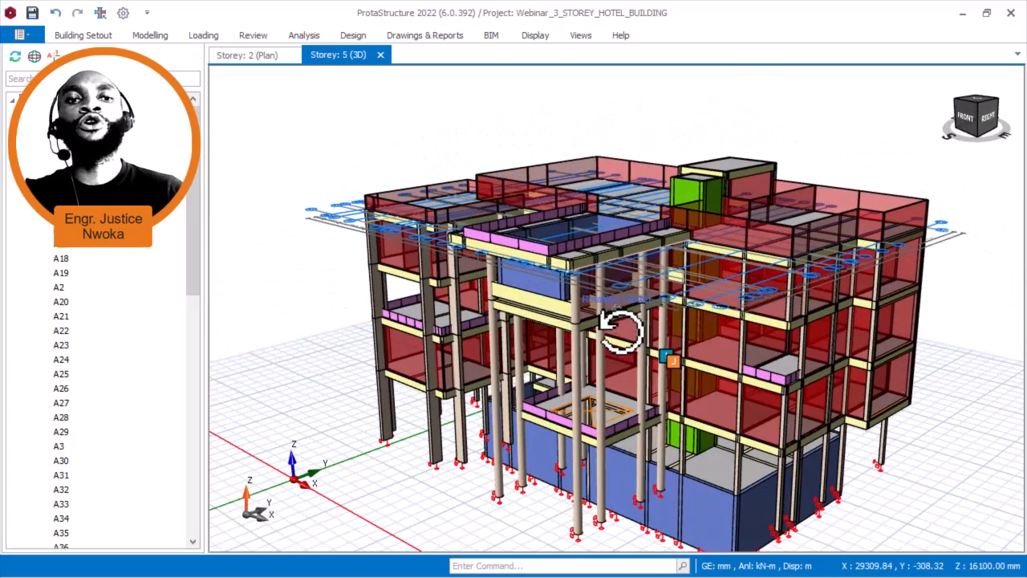
{"action": "left_click", "coordinate": [183, 231]}
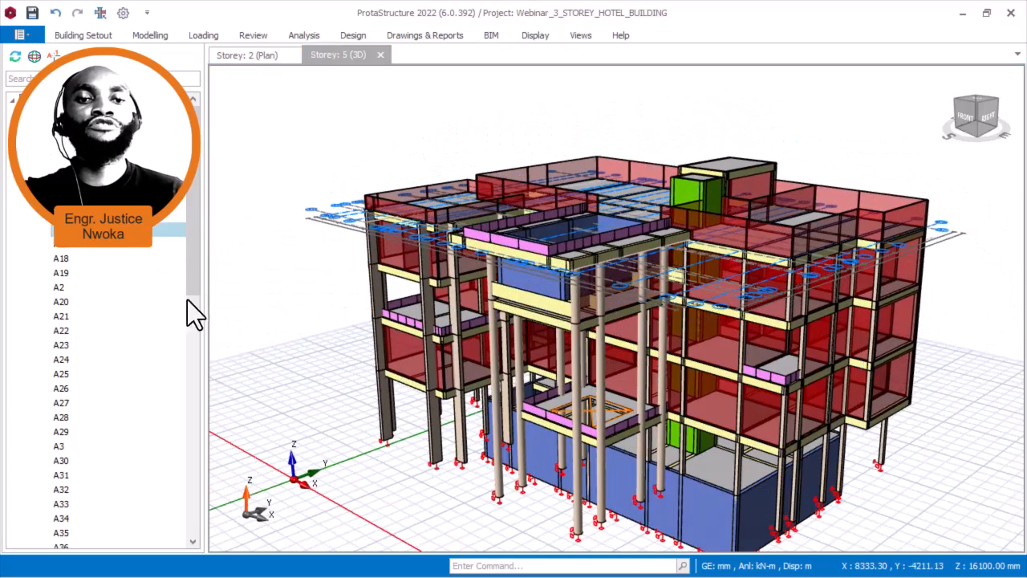
{"action": "scroll", "coordinate": [195, 333], "scroll_direction": "down", "scroll_amount": 5}
{"action": "scroll", "coordinate": [197, 241], "scroll_direction": "up", "scroll_amount": 5}
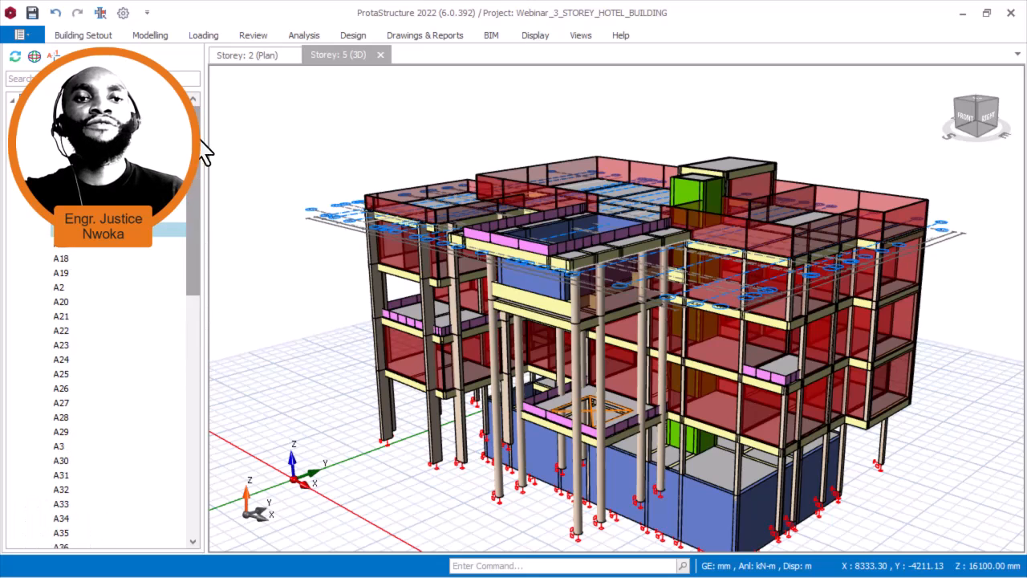
{"action": "left_click", "coordinate": [92, 36]}
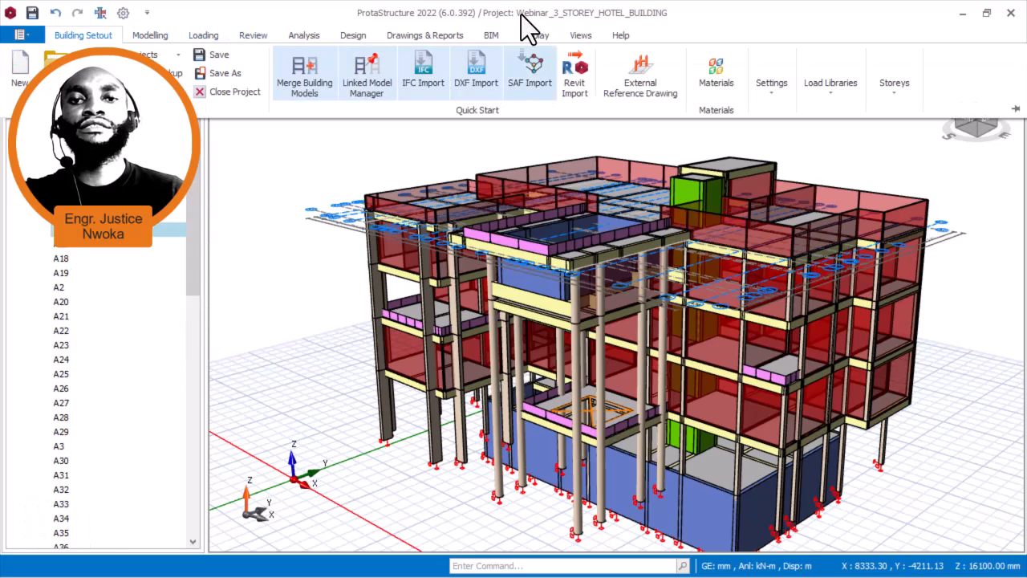
{"action": "left_click", "coordinate": [325, 8]}
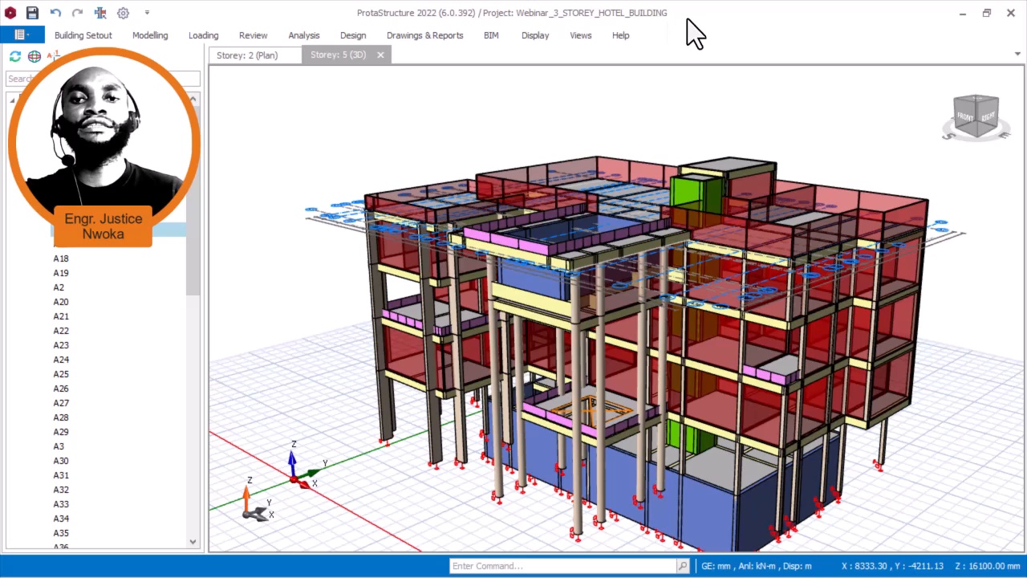
- Hide the axes layer in the 3D view and examine the building's roof, entrance canopy and facades from several sides
{"action": "left_click", "coordinate": [535, 36]}
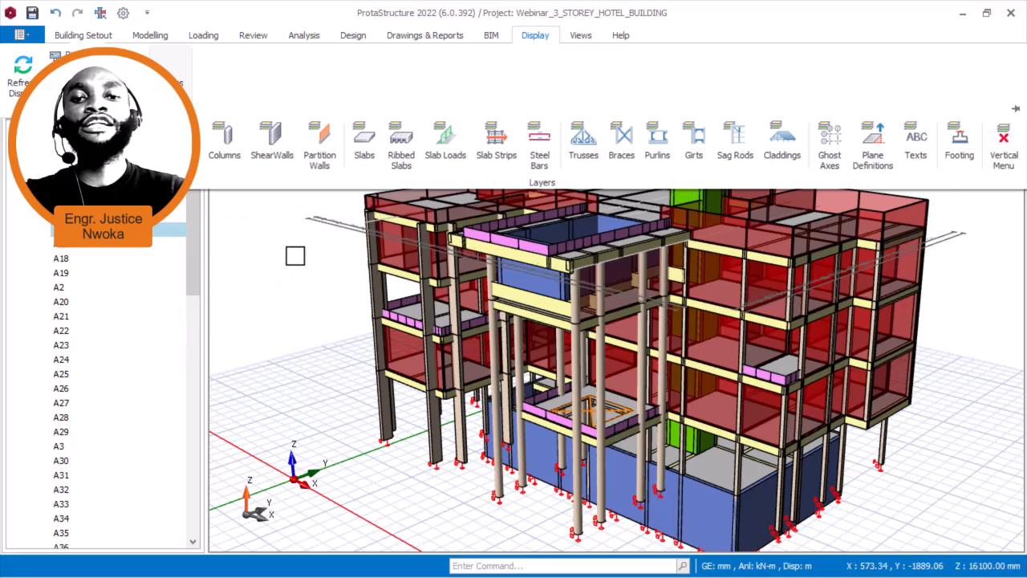
{"action": "left_click", "coordinate": [295, 260]}
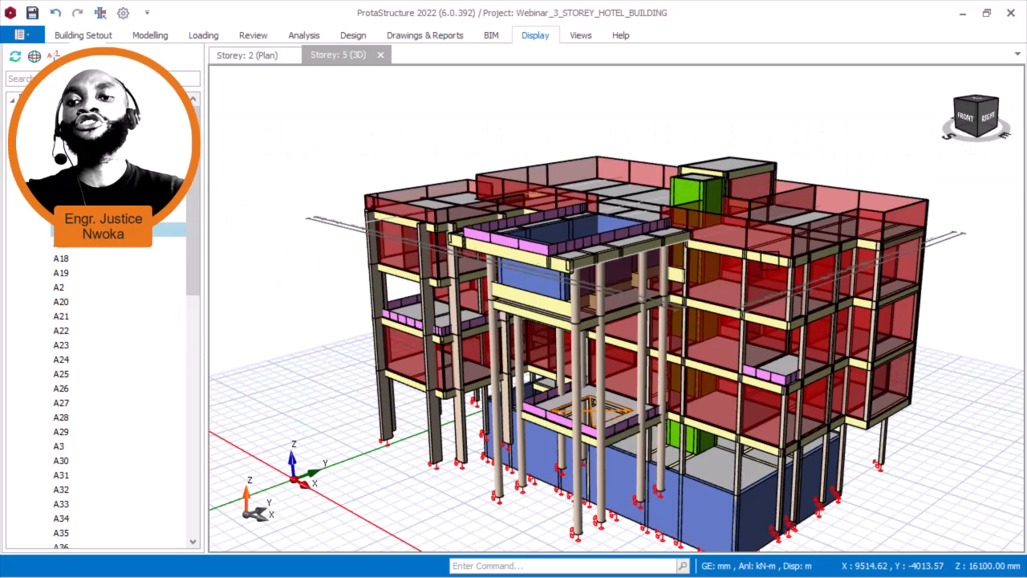
{"action": "mouse_move", "coordinate": [708, 274]}
{"action": "middle_mouse_down"}
{"action": "mouse_move", "coordinate": [718, 257]}
{"action": "mouse_move", "coordinate": [760, 238]}
{"action": "mouse_move", "coordinate": [943, 259]}
{"action": "middle_mouse_up"}
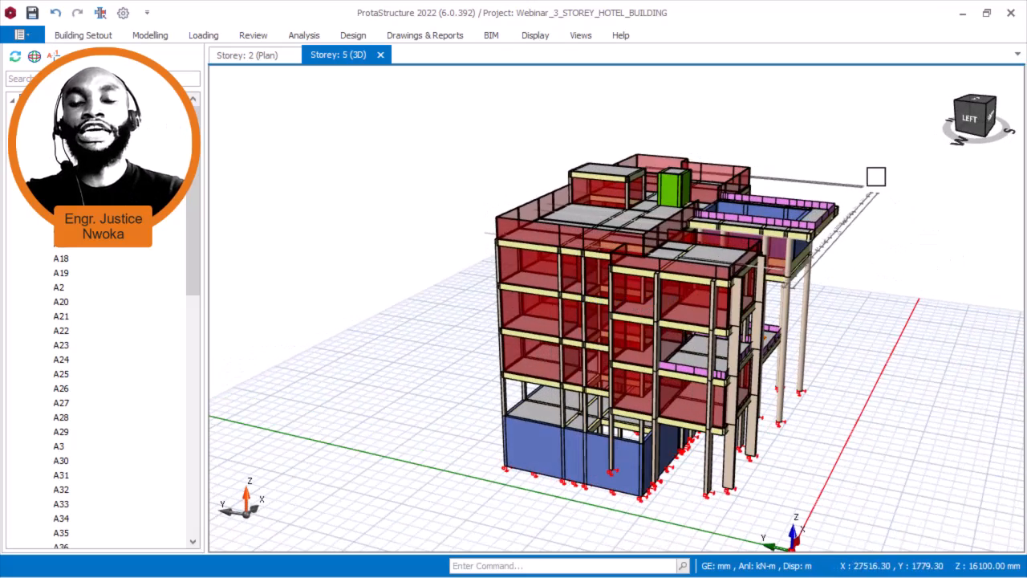
{"action": "scroll", "coordinate": [876, 176], "scroll_direction": "up", "scroll_amount": 4}
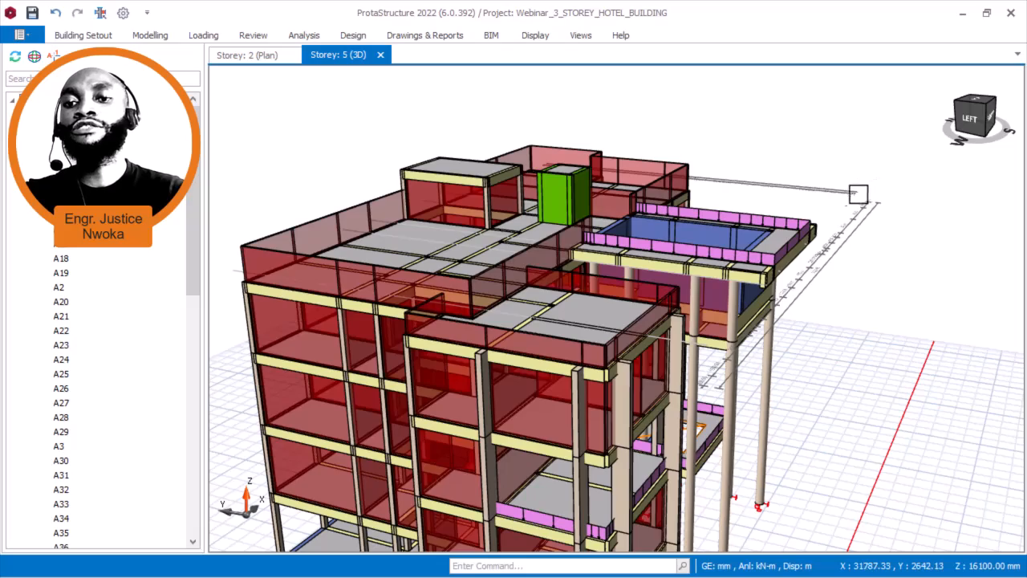
{"action": "mouse_move", "coordinate": [840, 200]}
{"action": "middle_mouse_down"}
{"action": "mouse_move", "coordinate": [686, 204]}
{"action": "mouse_move", "coordinate": [662, 128]}
{"action": "middle_mouse_up"}
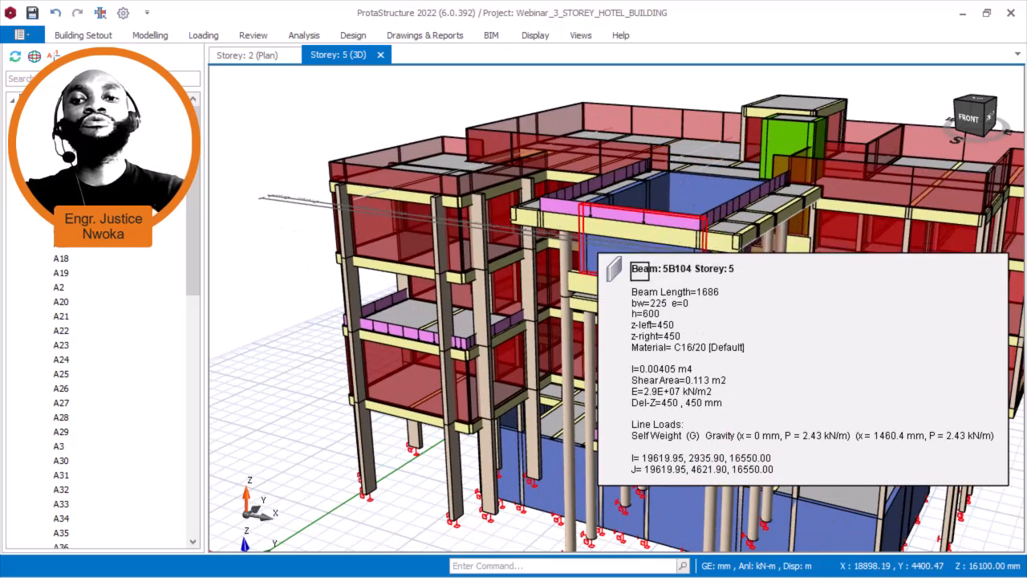
{"action": "scroll", "coordinate": [634, 253], "scroll_direction": "up", "scroll_amount": 2}
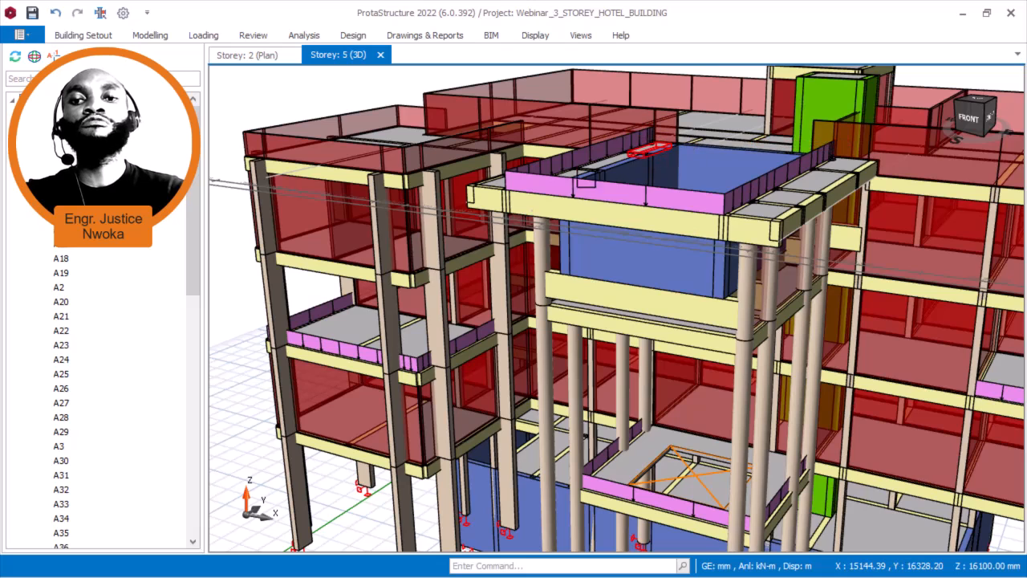
{"action": "scroll", "coordinate": [697, 243], "scroll_direction": "down", "scroll_amount": 2}
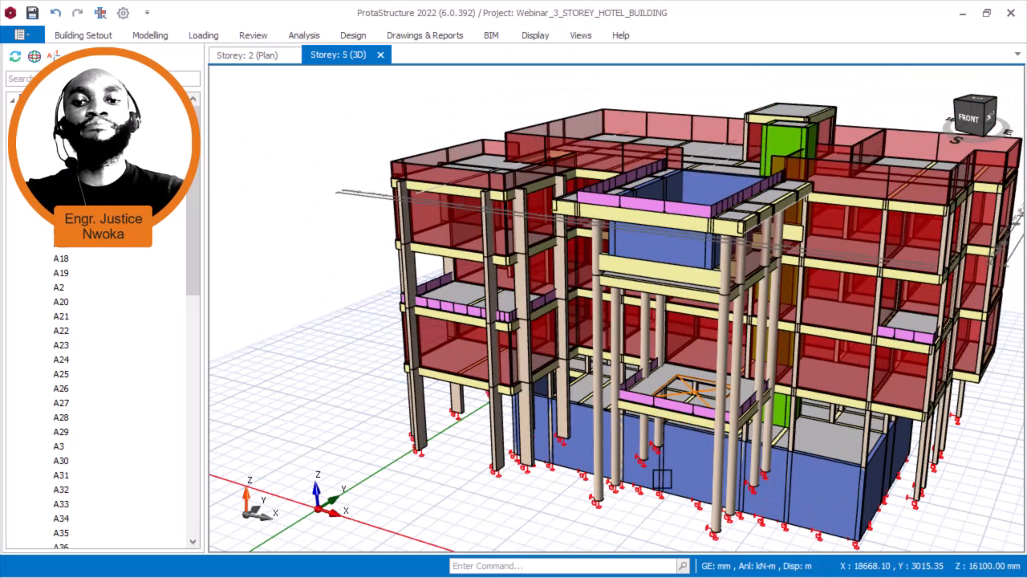
{"action": "middle_click_drag", "start_coordinate": [690, 236], "coordinate": [342, 224]}
{"action": "middle_click_drag", "start_coordinate": [413, 186], "coordinate": [365, 170]}
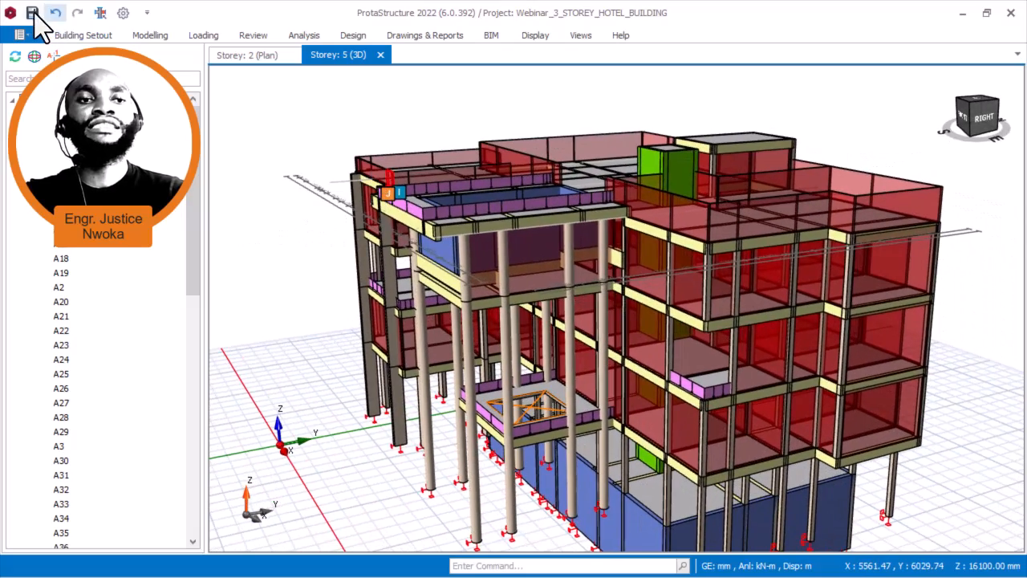
- Save the project and open the default materials for editing from the Building Analysis pre-analysis settings
{"action": "left_click", "coordinate": [32, 12]}
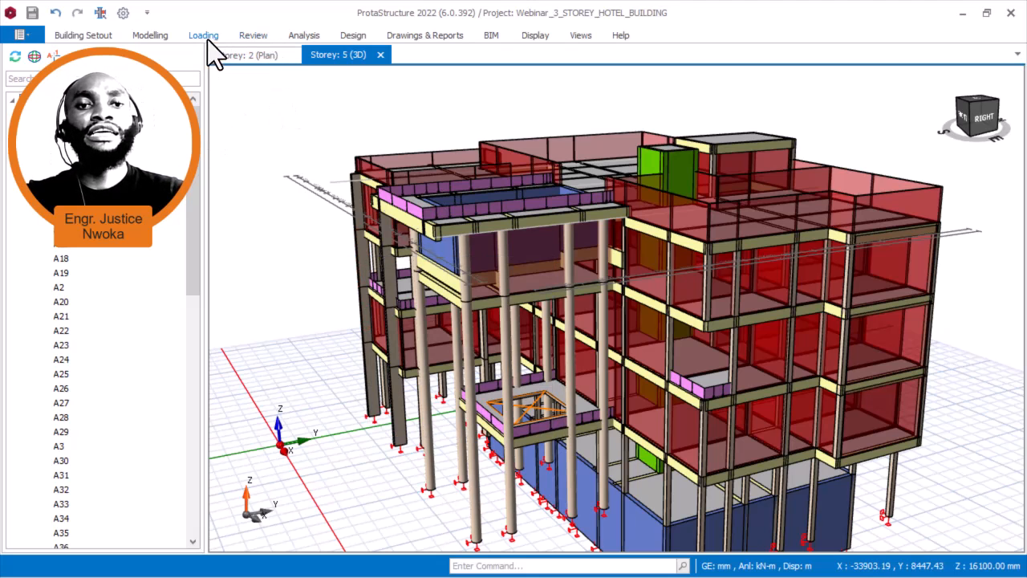
{"action": "left_click", "coordinate": [294, 36]}
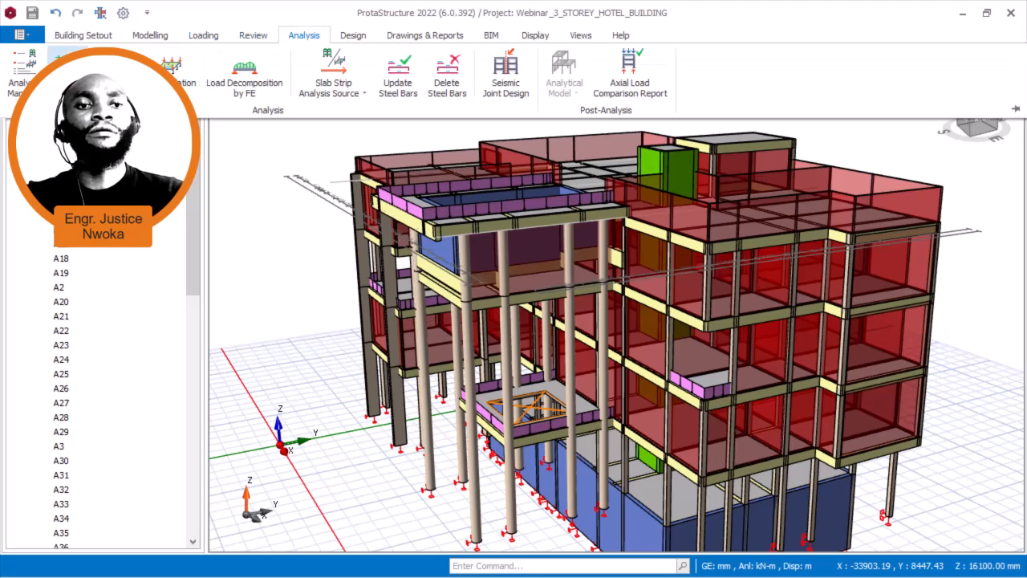
{"action": "left_click", "coordinate": [69, 73]}
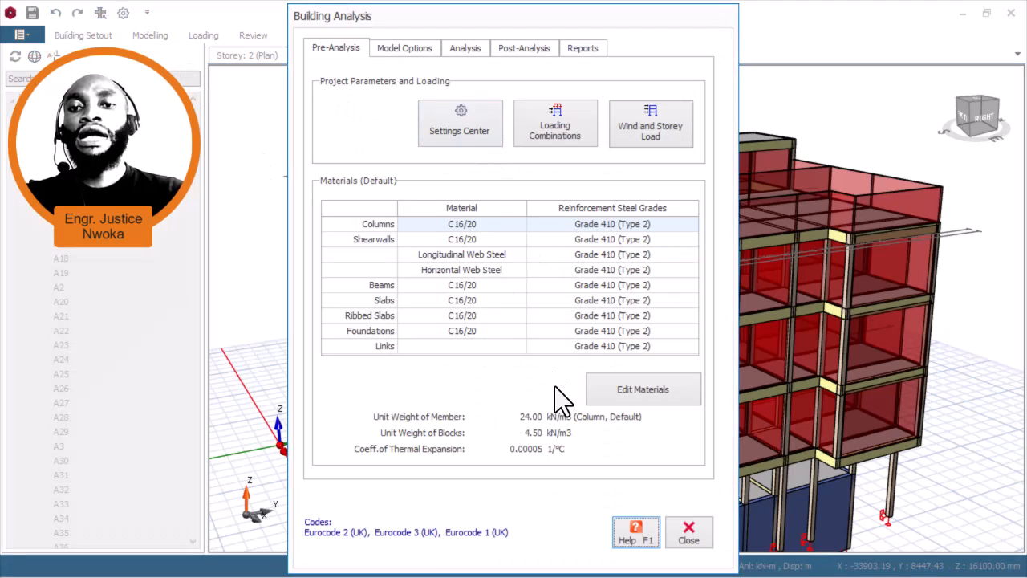
{"action": "left_click", "coordinate": [631, 392]}
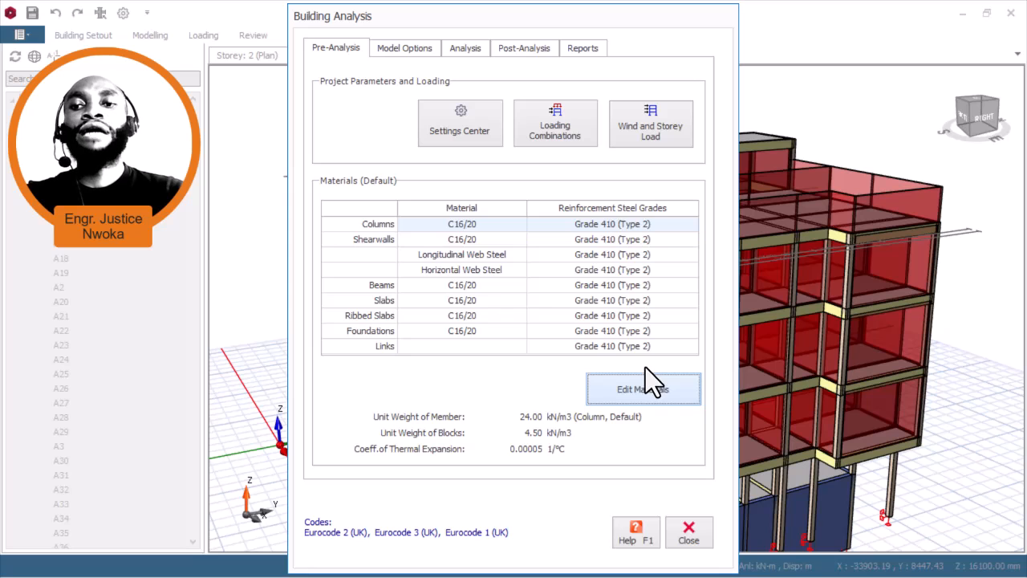
{"action": "left_click", "coordinate": [645, 370]}
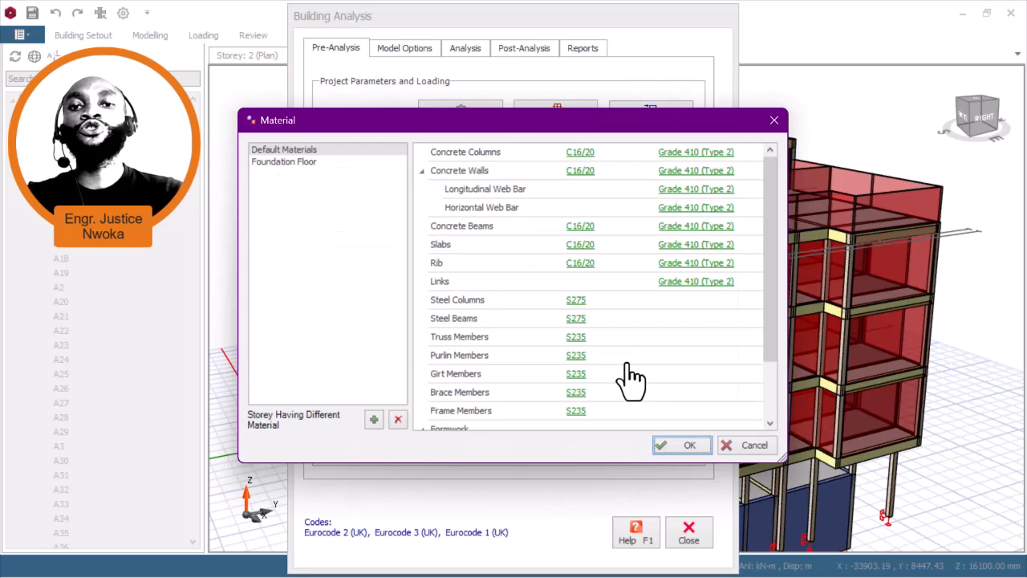
- Set the default concrete grade to C20/25 and apply it to all members of this material class
{"action": "left_click", "coordinate": [582, 166]}
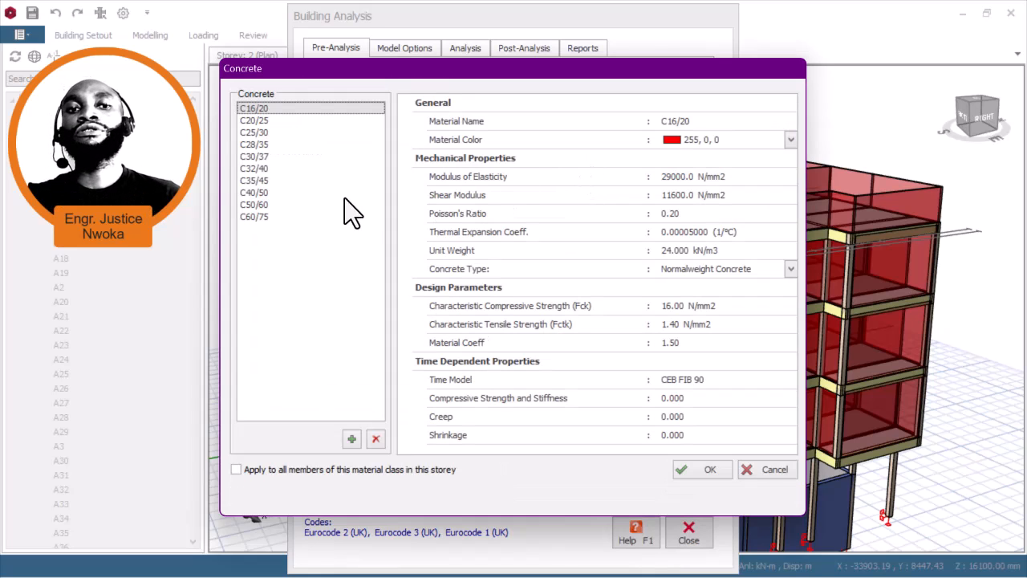
{"action": "left_click", "coordinate": [258, 120]}
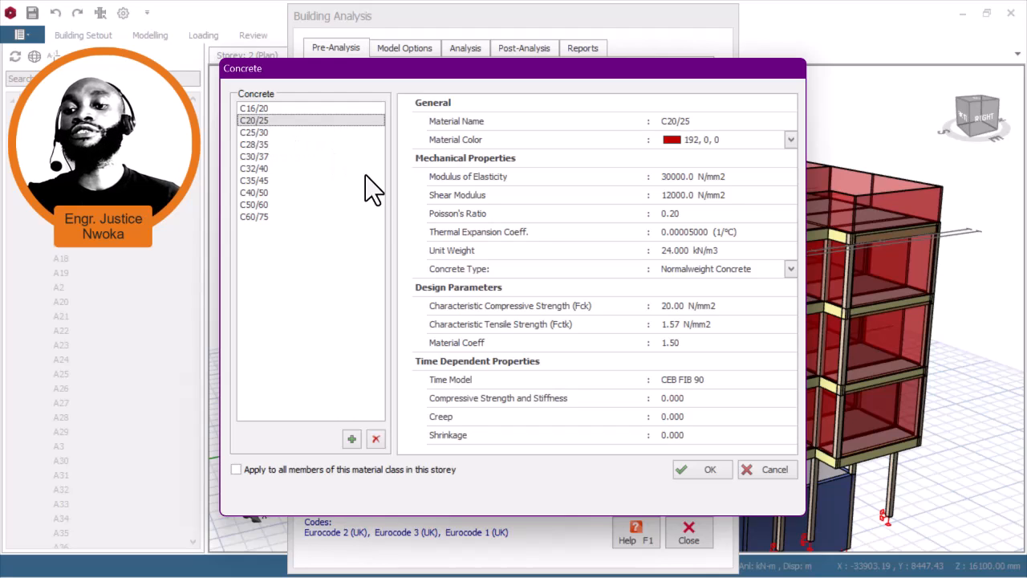
{"action": "left_click", "coordinate": [288, 470]}
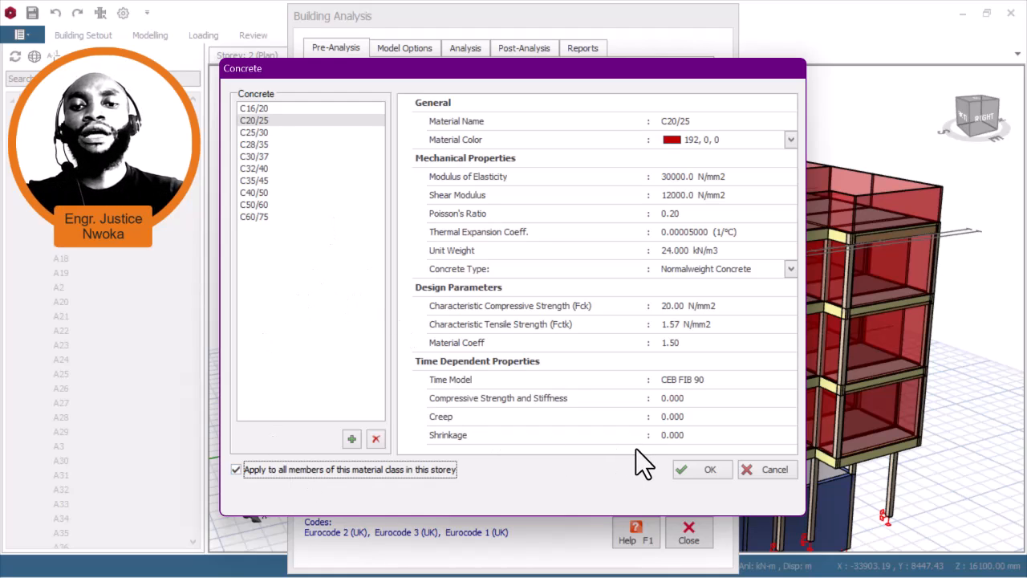
{"action": "left_click", "coordinate": [702, 469]}
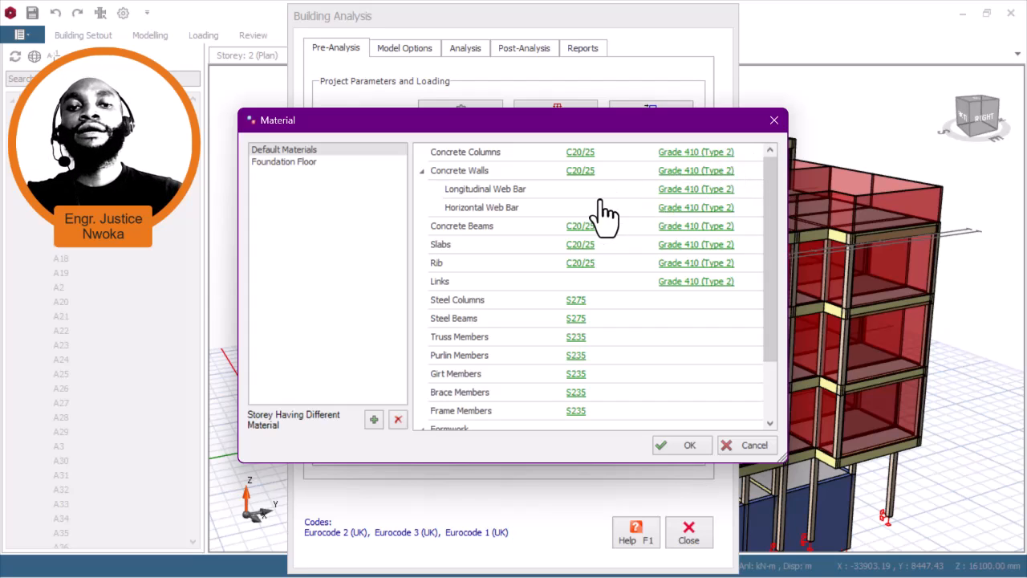
- Select Grade 460 (Type 2) as the rebar grade and have it apply to all members of this material class
{"action": "left_click", "coordinate": [483, 216]}
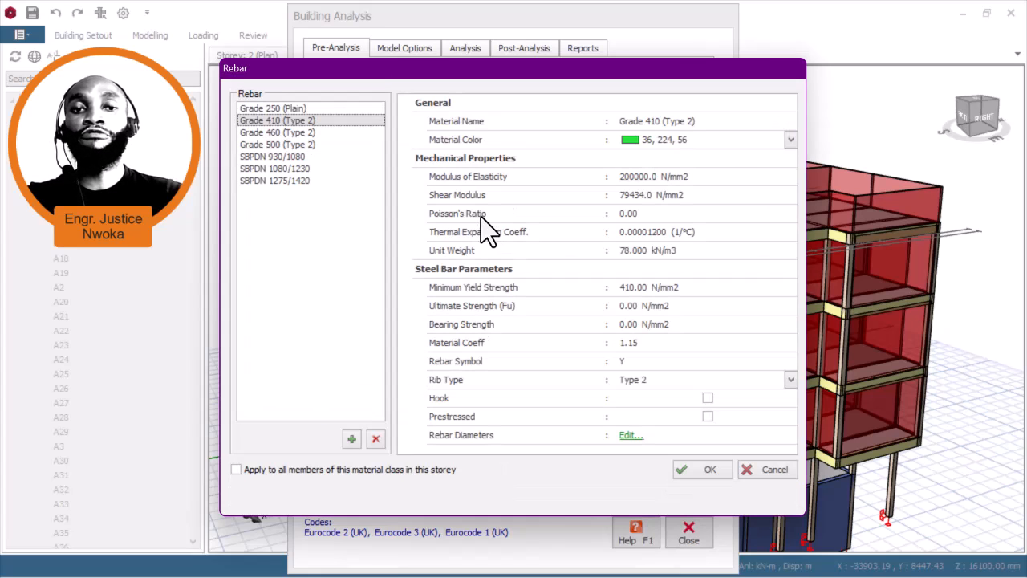
{"action": "left_click", "coordinate": [274, 131]}
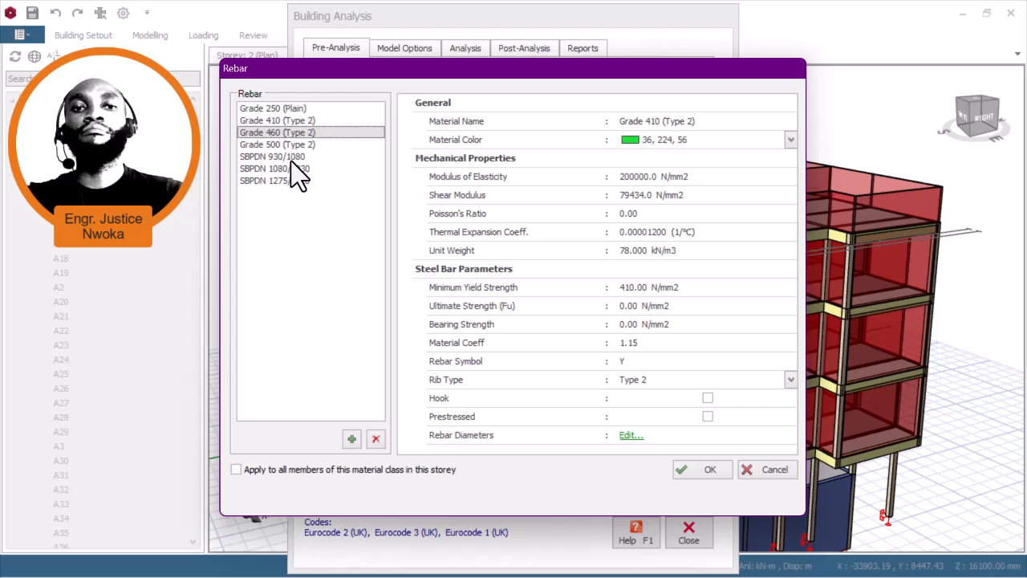
{"action": "left_click", "coordinate": [279, 469]}
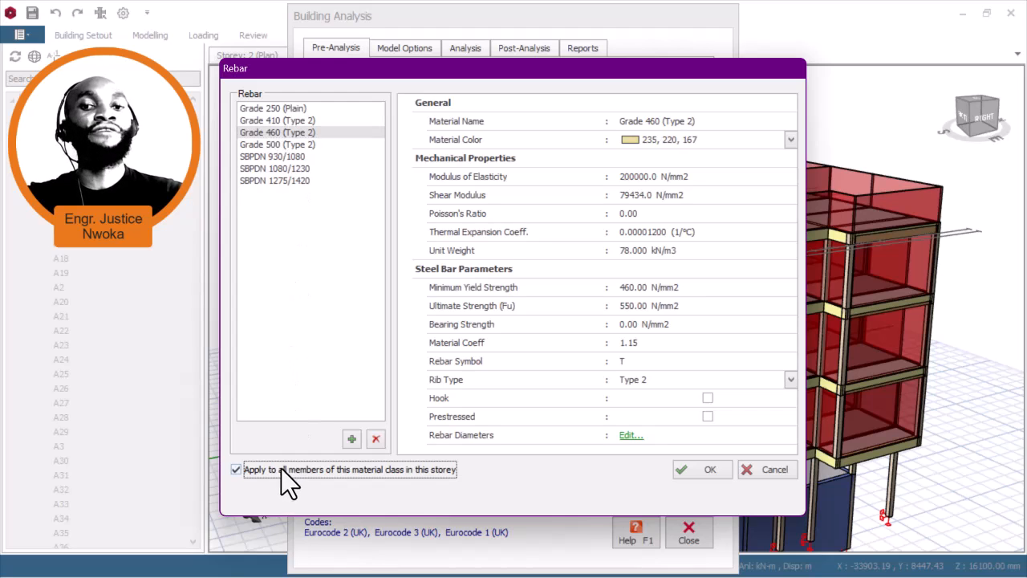
{"action": "left_click", "coordinate": [281, 145]}
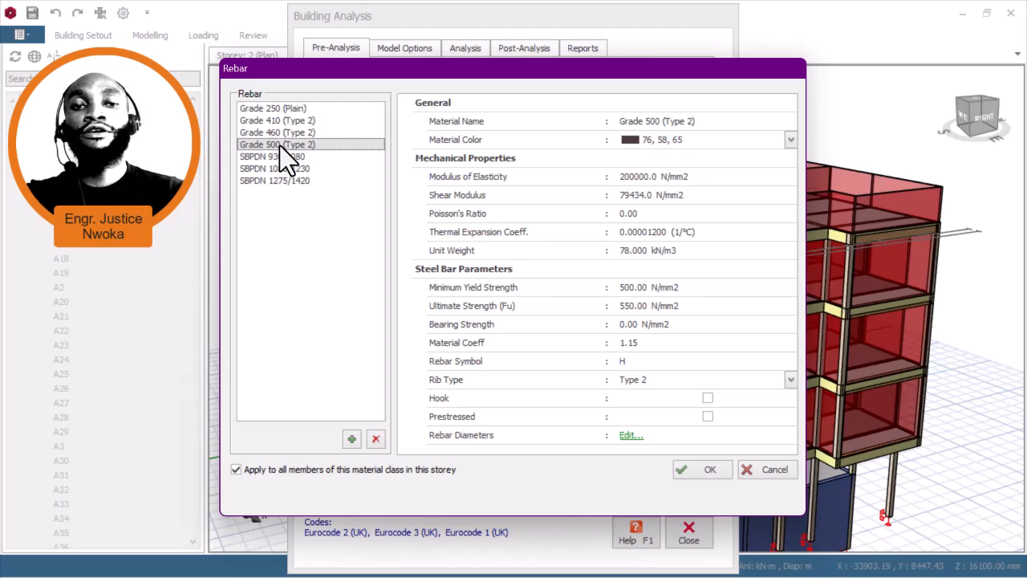
{"action": "left_click", "coordinate": [271, 133]}
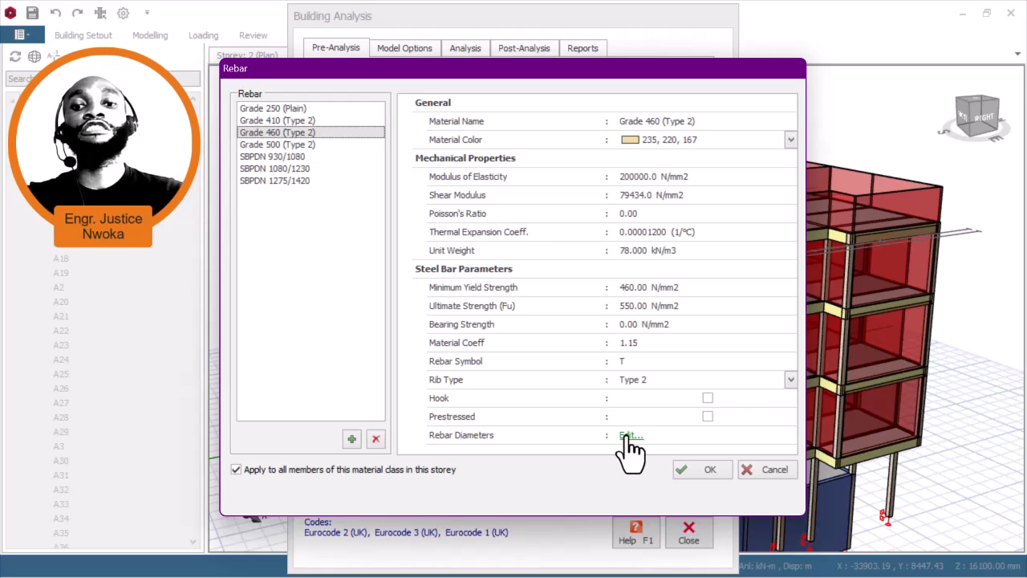
- Open the Grade 460 (Type 2) rebar diameters table and exclude the 12 mm and 32 mm bars for columns
{"action": "left_click", "coordinate": [631, 437]}
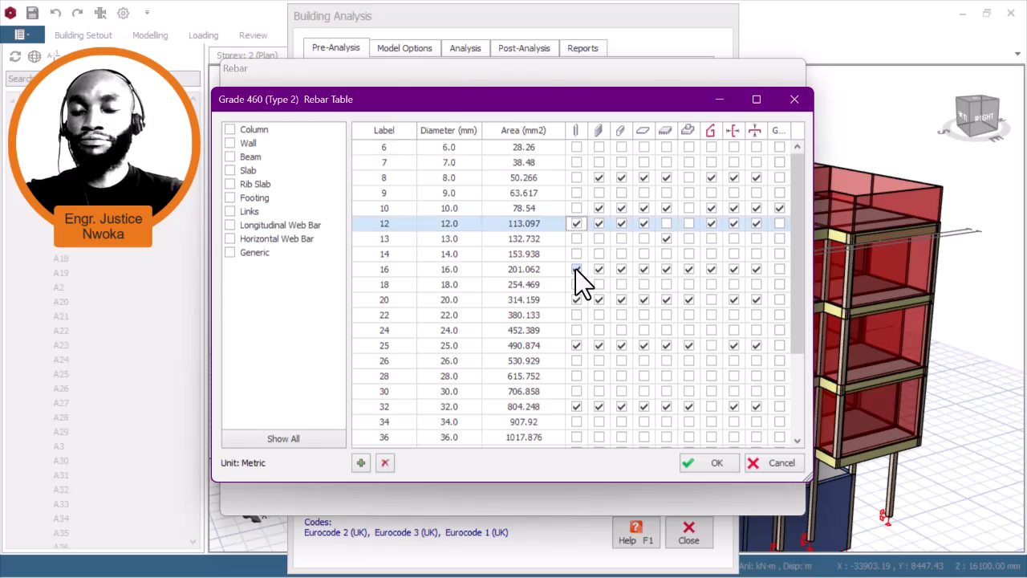
{"action": "left_click", "coordinate": [576, 223]}
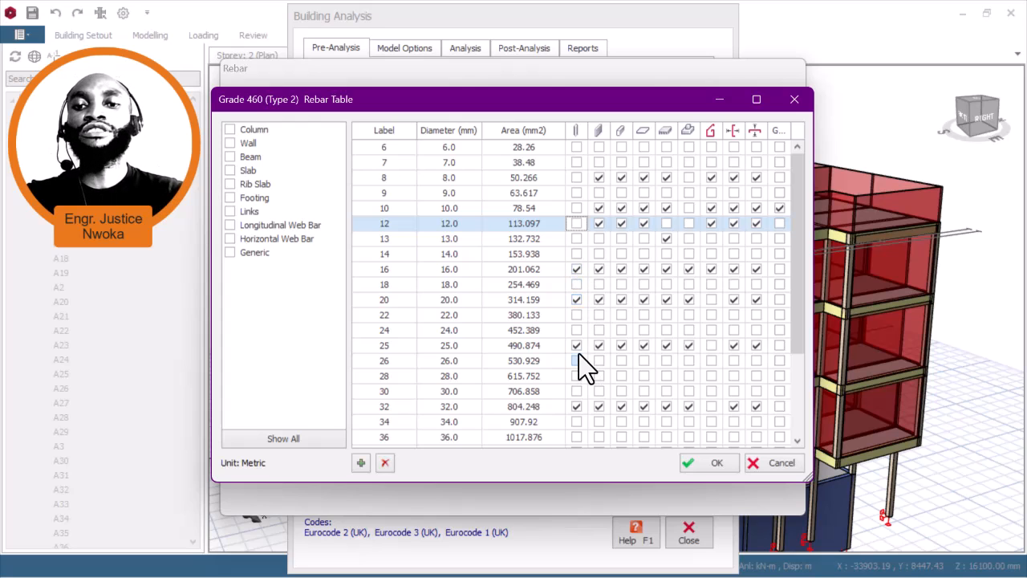
{"action": "left_click", "coordinate": [576, 407]}
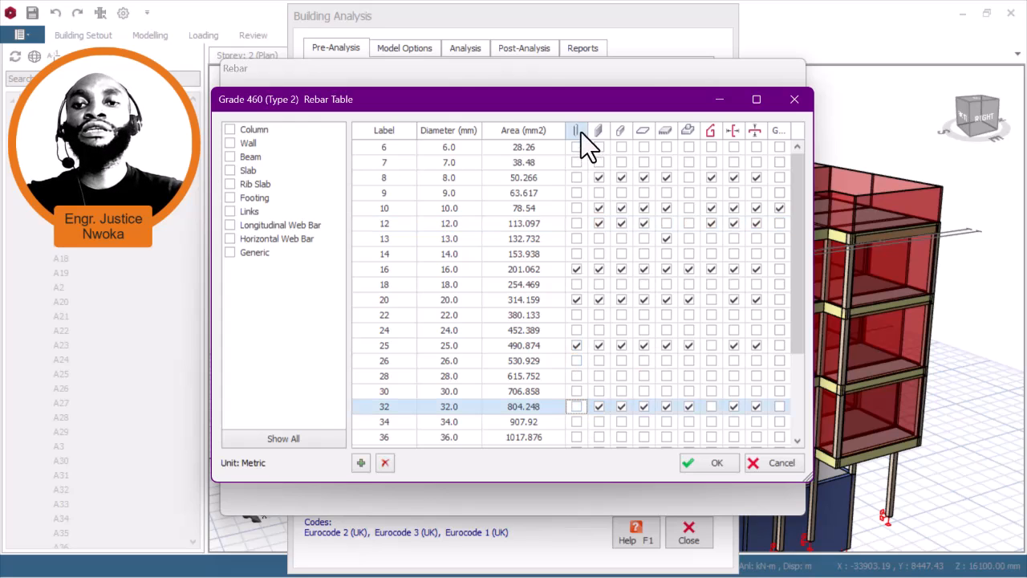
- Exclude the 8, 10, 12 and 32 mm bar diameters for walls in the rebar table
{"action": "left_click", "coordinate": [599, 178]}
{"action": "left_click", "coordinate": [599, 208]}
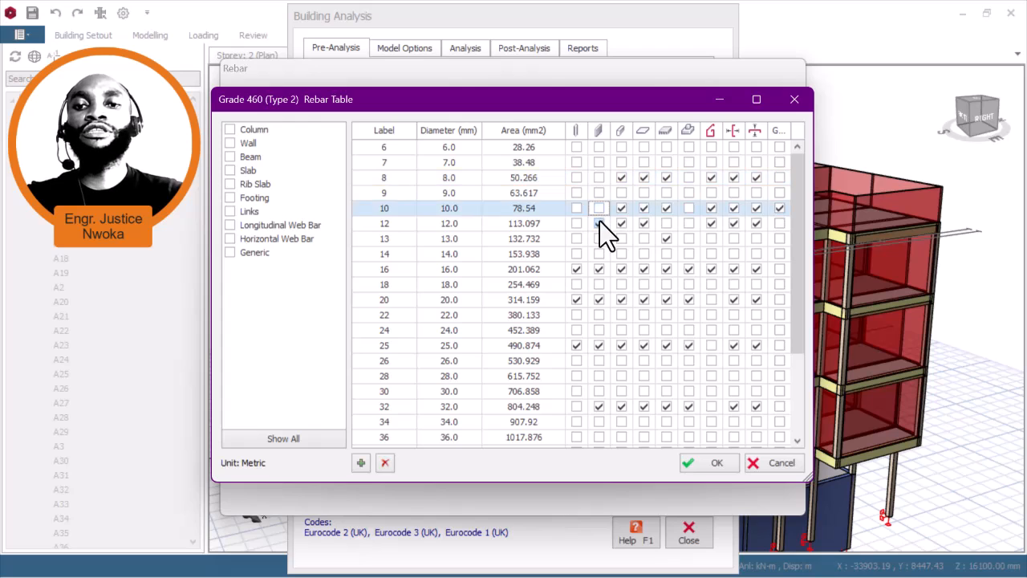
{"action": "left_click", "coordinate": [599, 223]}
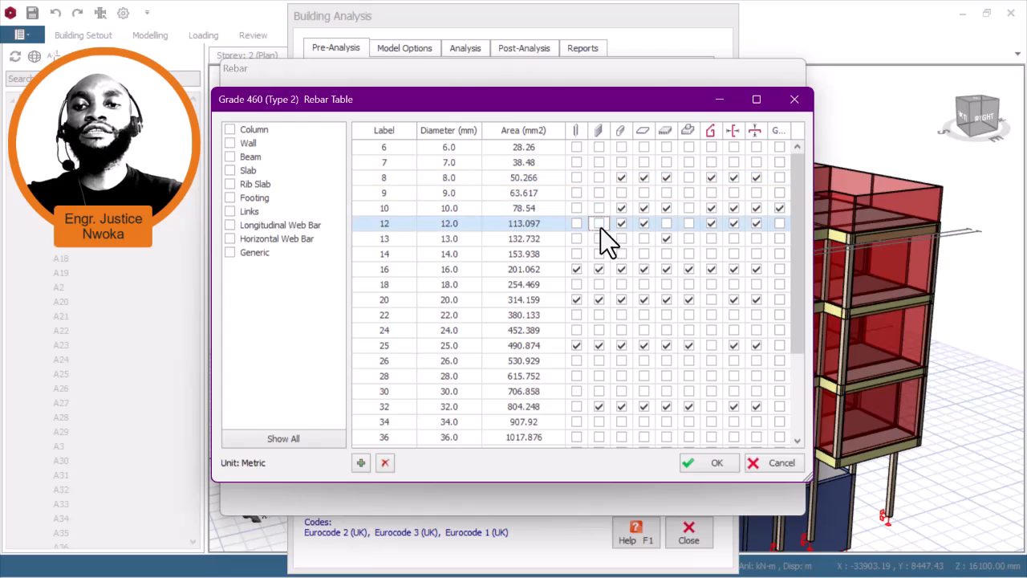
{"action": "left_click", "coordinate": [600, 407]}
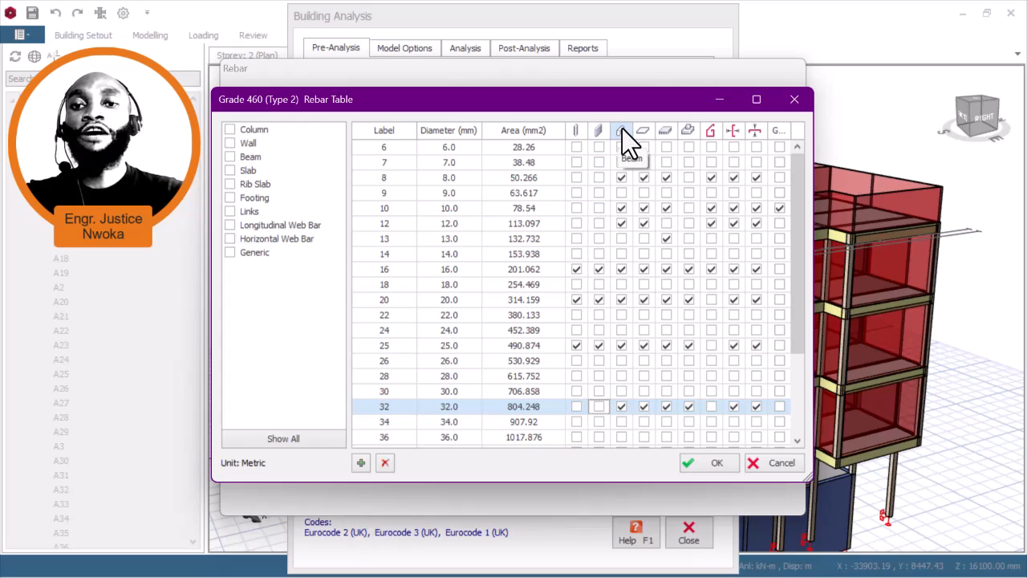
- Exclude the 8, 10, 12 and 32 mm bar diameters for beams in the rebar table
{"action": "left_click", "coordinate": [622, 176]}
{"action": "left_click", "coordinate": [620, 208]}
{"action": "left_click", "coordinate": [622, 222]}
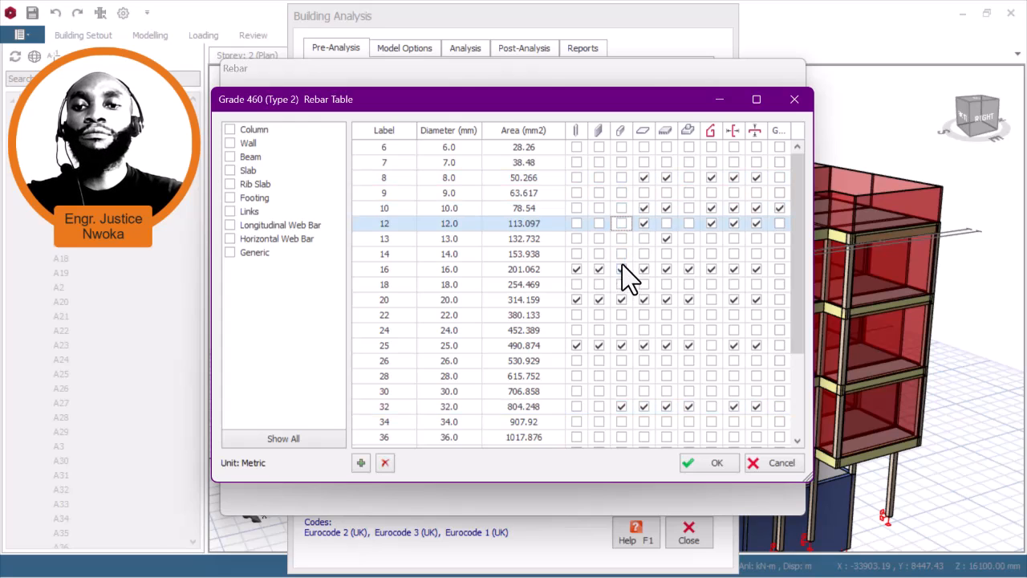
{"action": "left_click", "coordinate": [622, 406]}
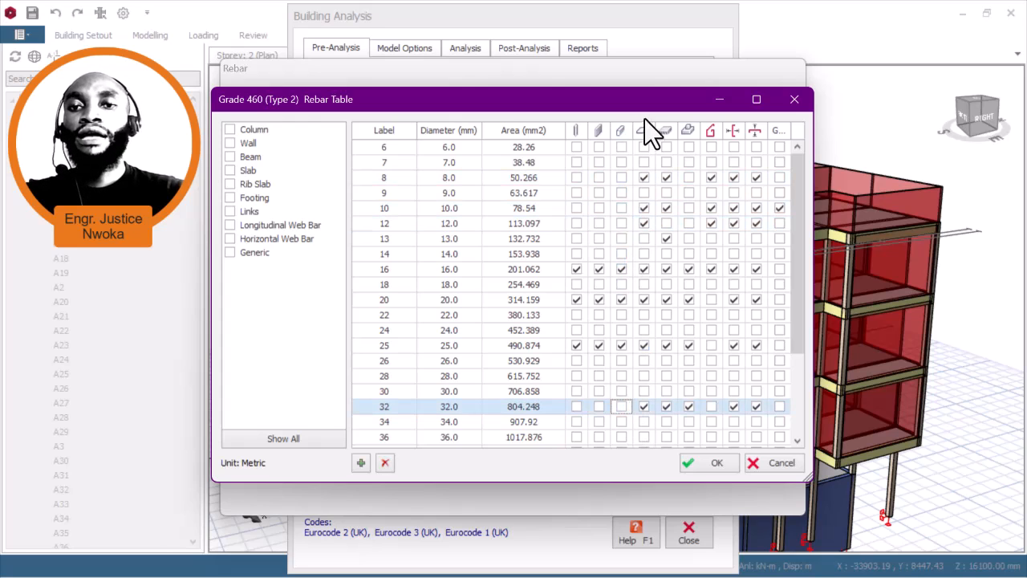
- Exclude the 8, 10, 16, 20, 25 and 32 mm bars for slabs, leaving only the 12 mm diameter enabled
{"action": "left_click", "coordinate": [644, 178]}
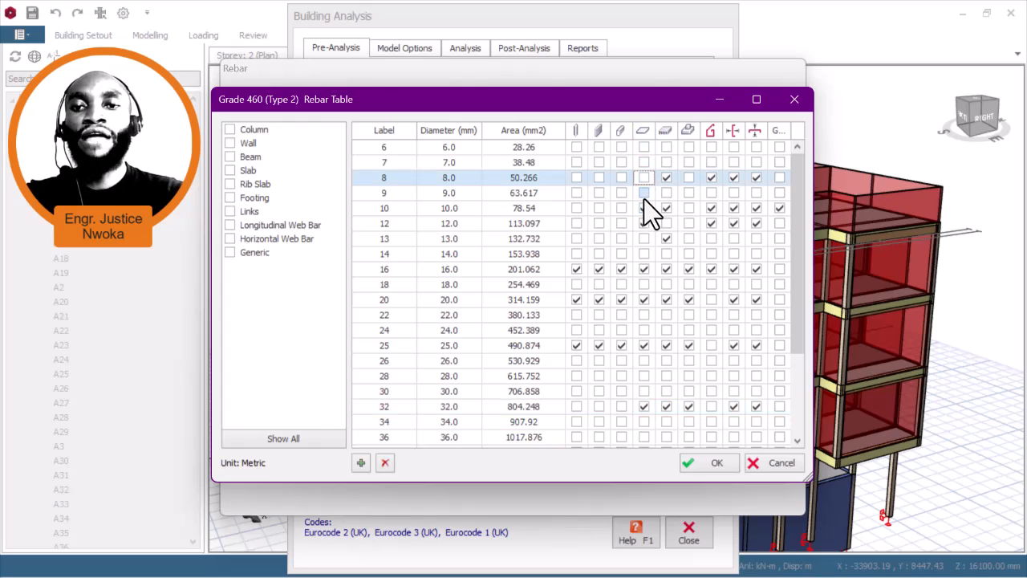
{"action": "left_click", "coordinate": [645, 224]}
{"action": "left_click", "coordinate": [647, 270]}
{"action": "left_click", "coordinate": [645, 299]}
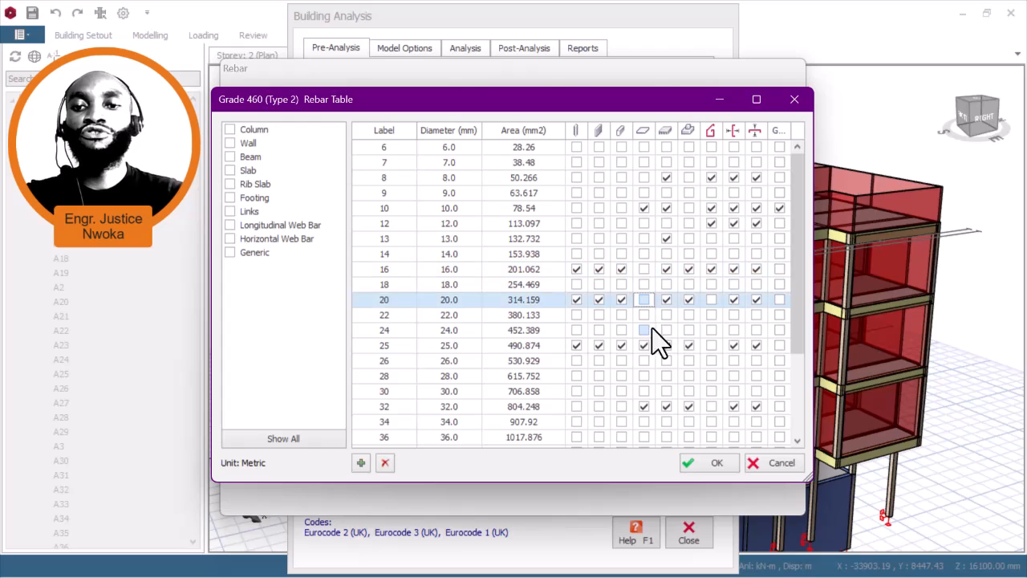
{"action": "left_click", "coordinate": [644, 345]}
{"action": "left_click", "coordinate": [643, 406]}
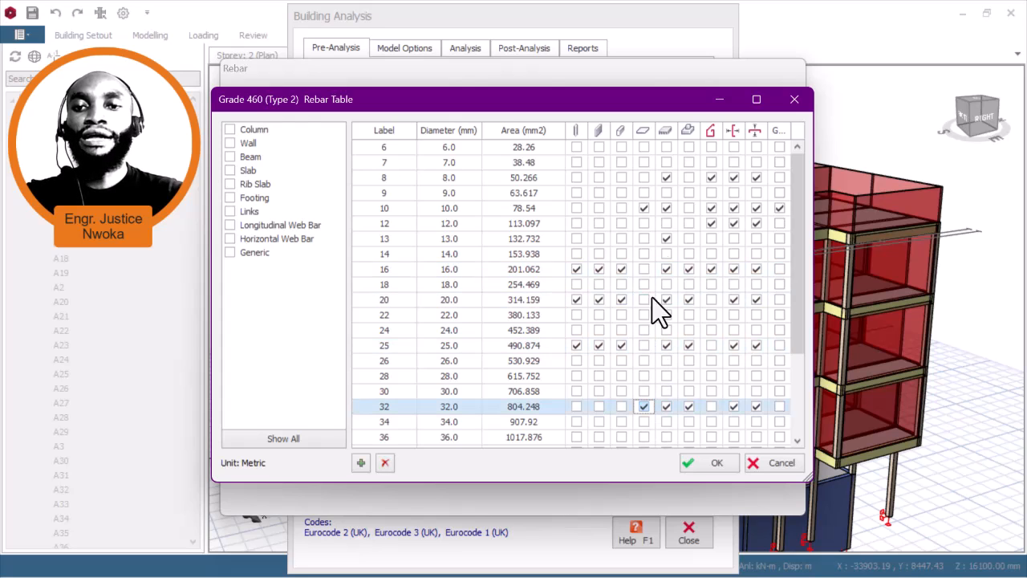
{"action": "left_click", "coordinate": [644, 223]}
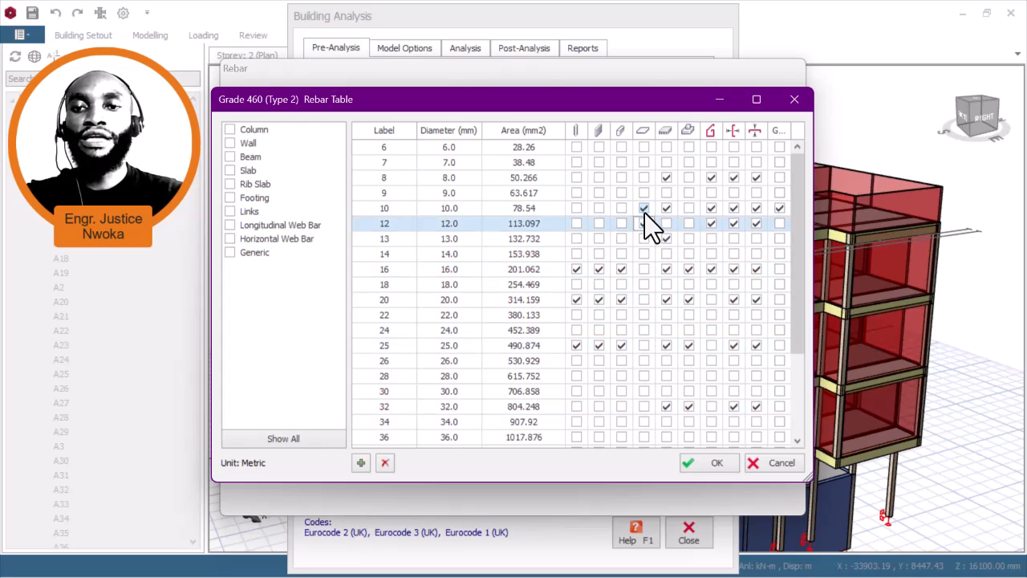
{"action": "left_click", "coordinate": [644, 208]}
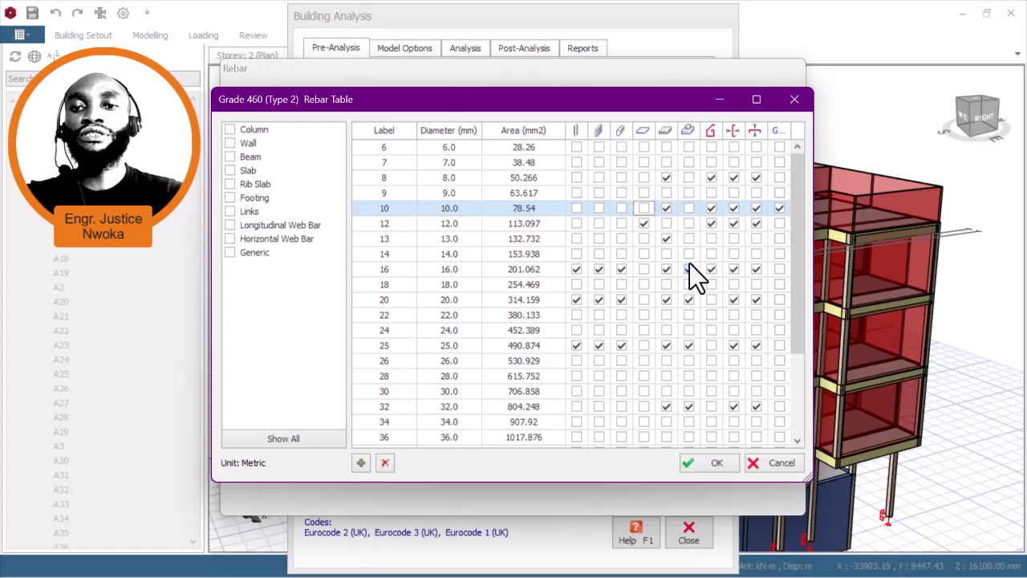
- Allow the 12 mm bars for footings and exclude the 32 mm bars for footings and rib slabs
{"action": "left_click", "coordinate": [689, 223]}
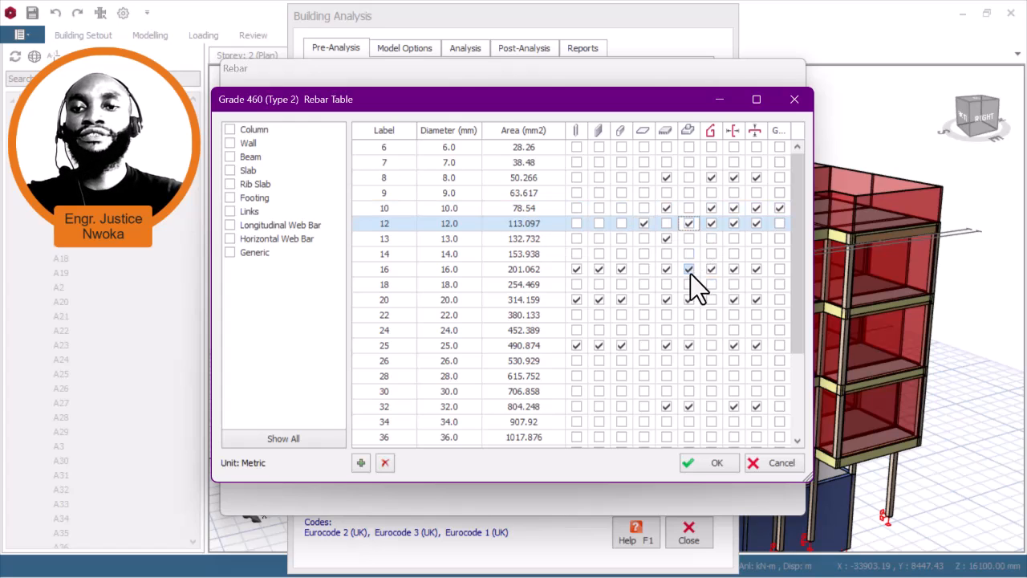
{"action": "left_click", "coordinate": [689, 406]}
{"action": "left_click", "coordinate": [666, 406]}
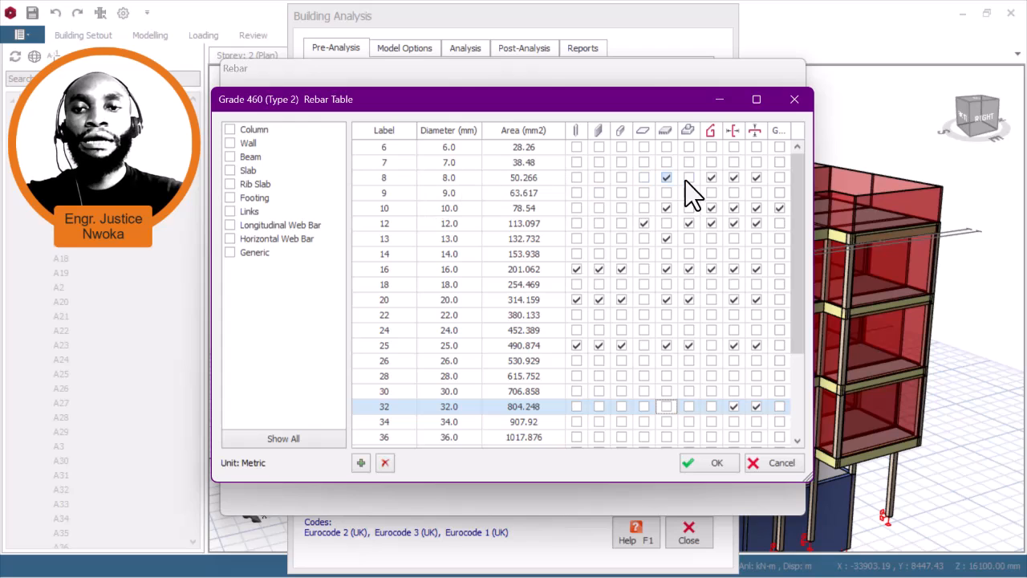
- Exclude the 8 and 16 mm bars for links and accept the rebar table and default material settings
{"action": "left_click", "coordinate": [711, 177]}
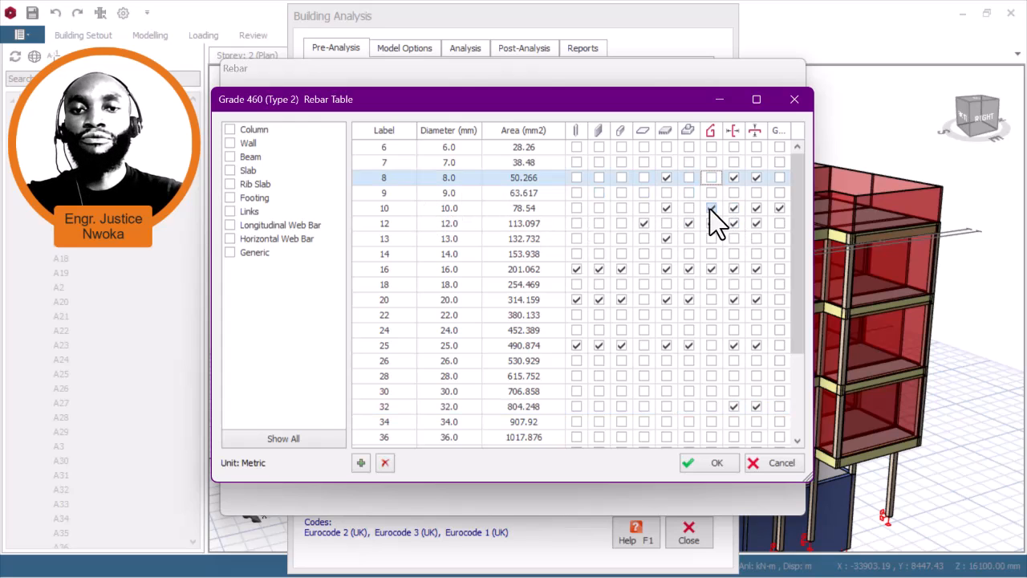
{"action": "left_click", "coordinate": [712, 269]}
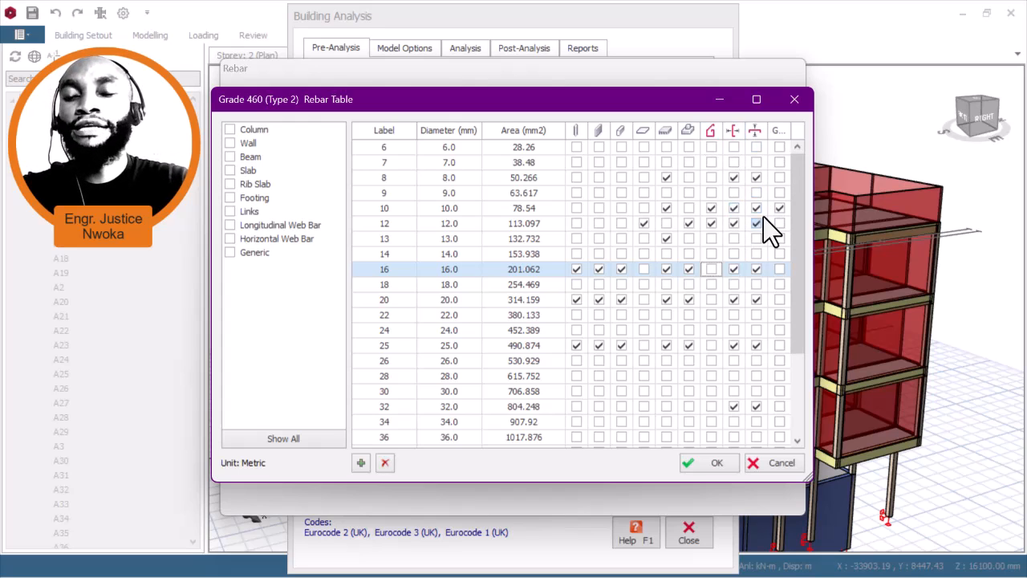
{"action": "left_click", "coordinate": [701, 466]}
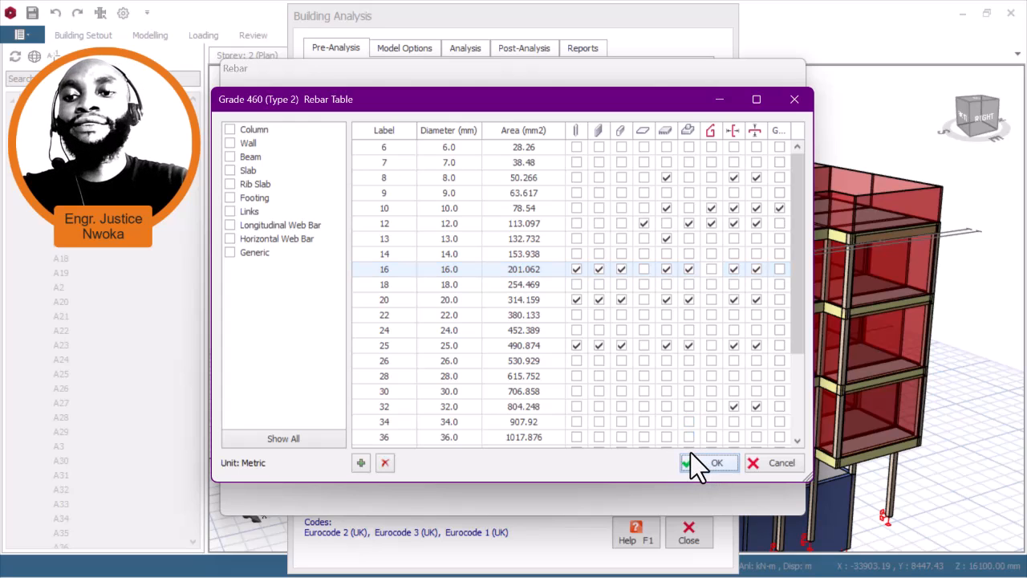
{"action": "left_click", "coordinate": [690, 455]}
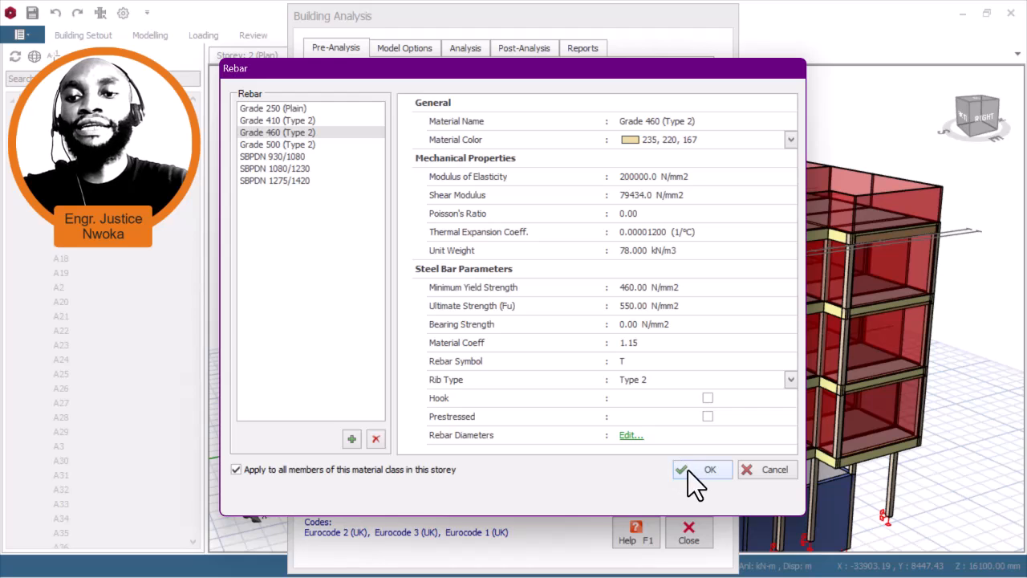
{"action": "left_click", "coordinate": [690, 470]}
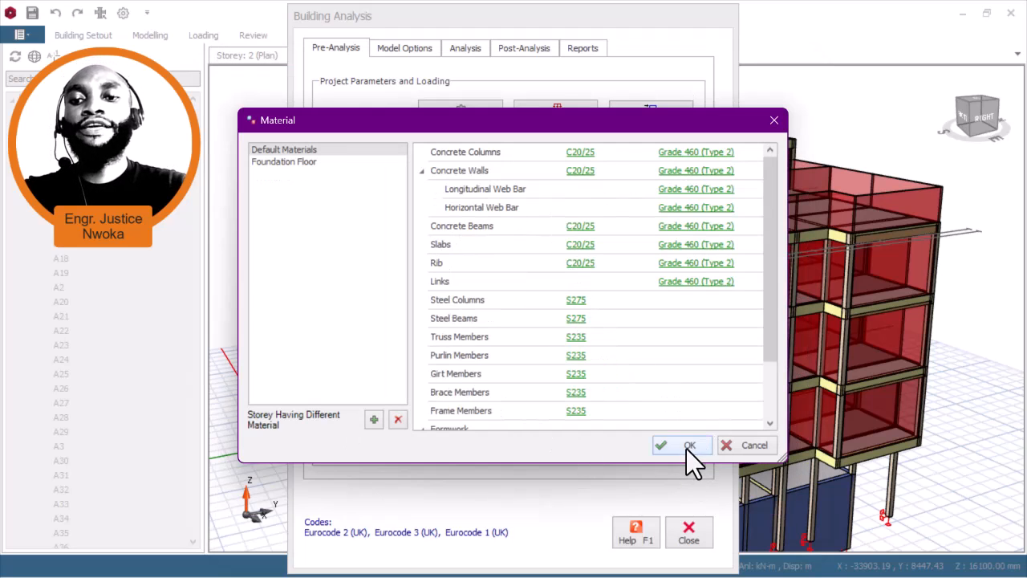
{"action": "left_click", "coordinate": [683, 445]}
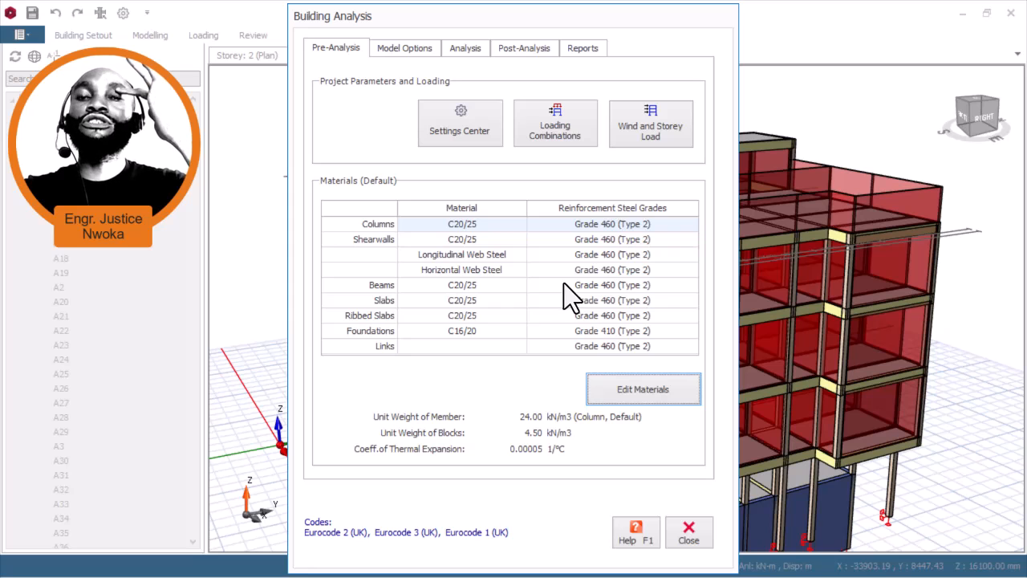
- Set the shear wall model for the analysis to Finite Elements Shell Model
{"action": "left_click", "coordinate": [466, 48]}
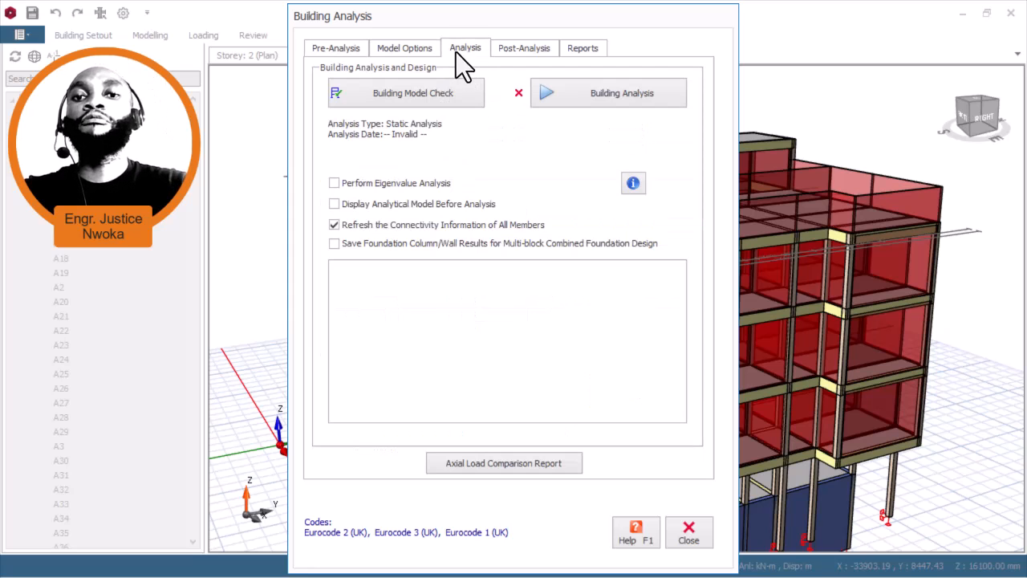
{"action": "left_click", "coordinate": [403, 49]}
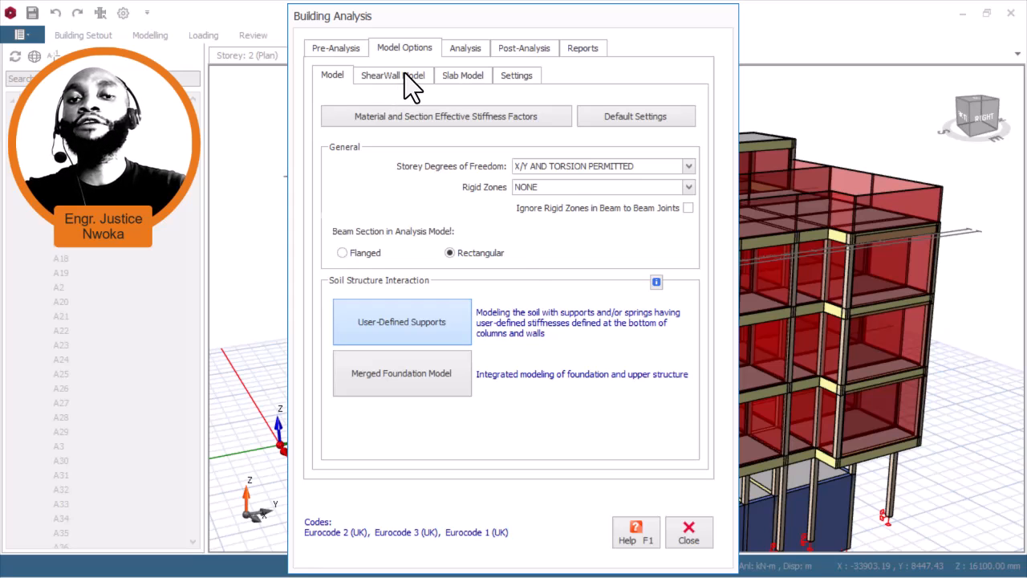
{"action": "left_click", "coordinate": [406, 74]}
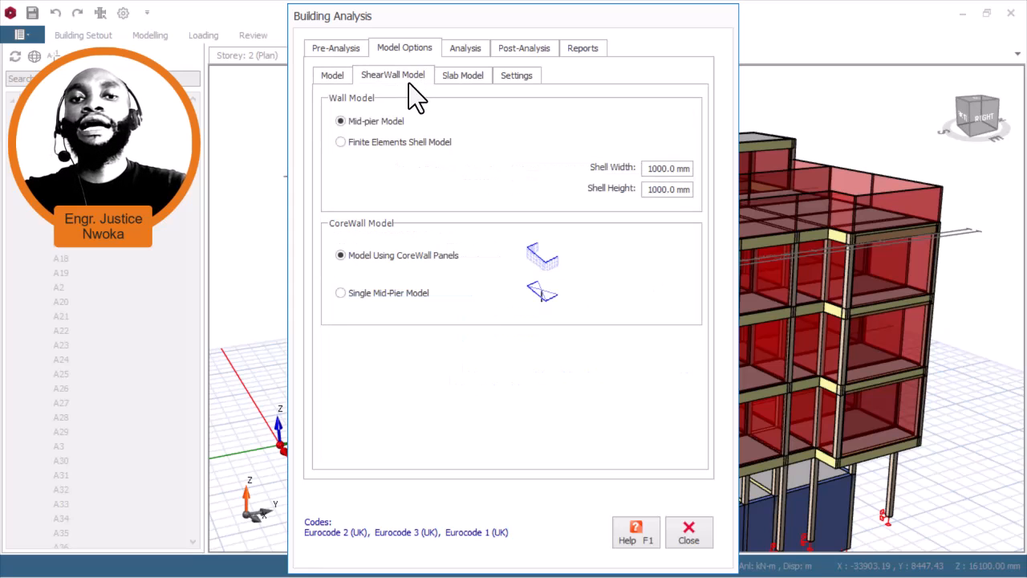
{"action": "left_click", "coordinate": [373, 143]}
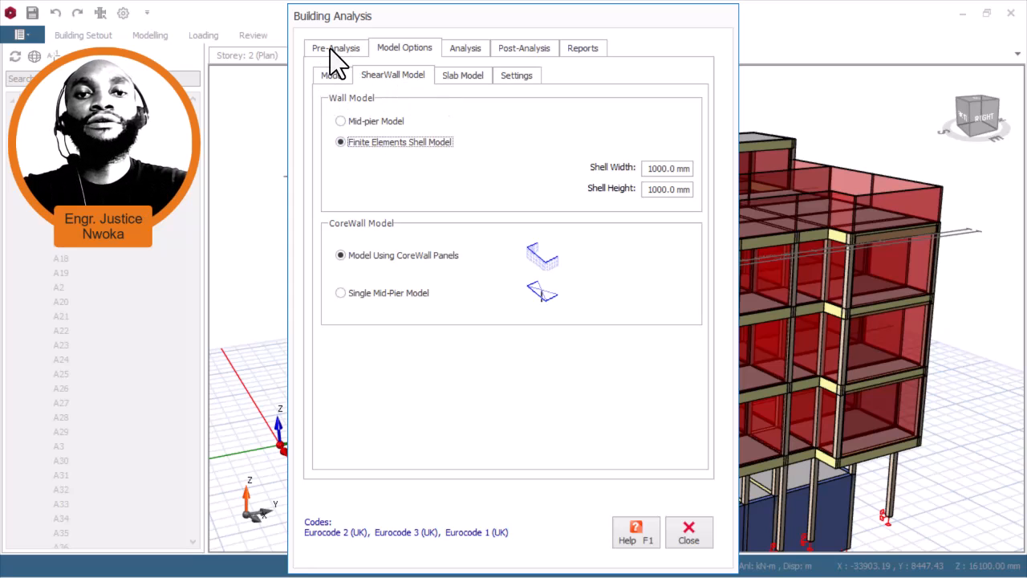
- Run the building analysis with column/wall and beam reinforcement design enabled, re-selecting bars for both
{"action": "left_click", "coordinate": [464, 48]}
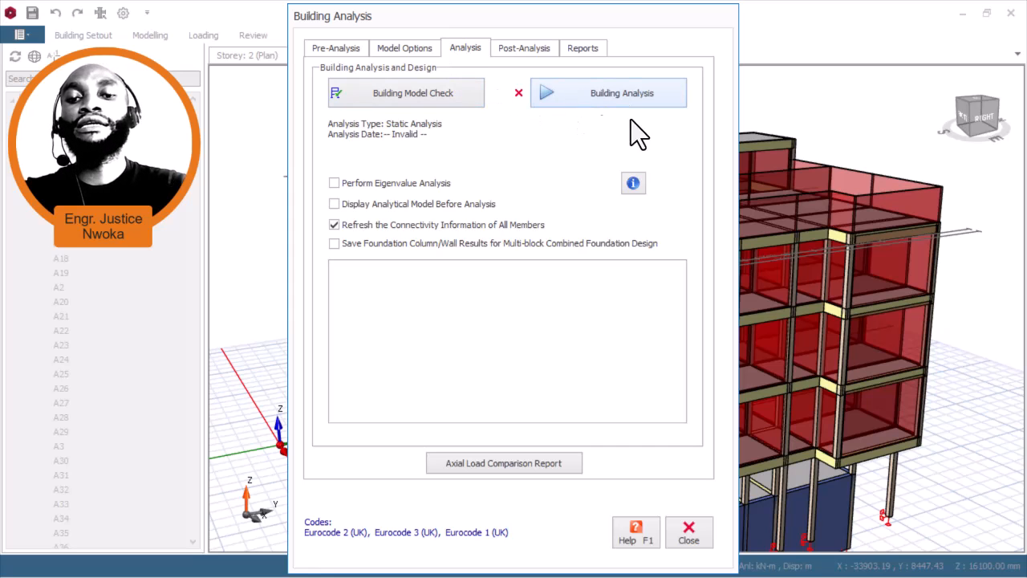
{"action": "left_click", "coordinate": [591, 93]}
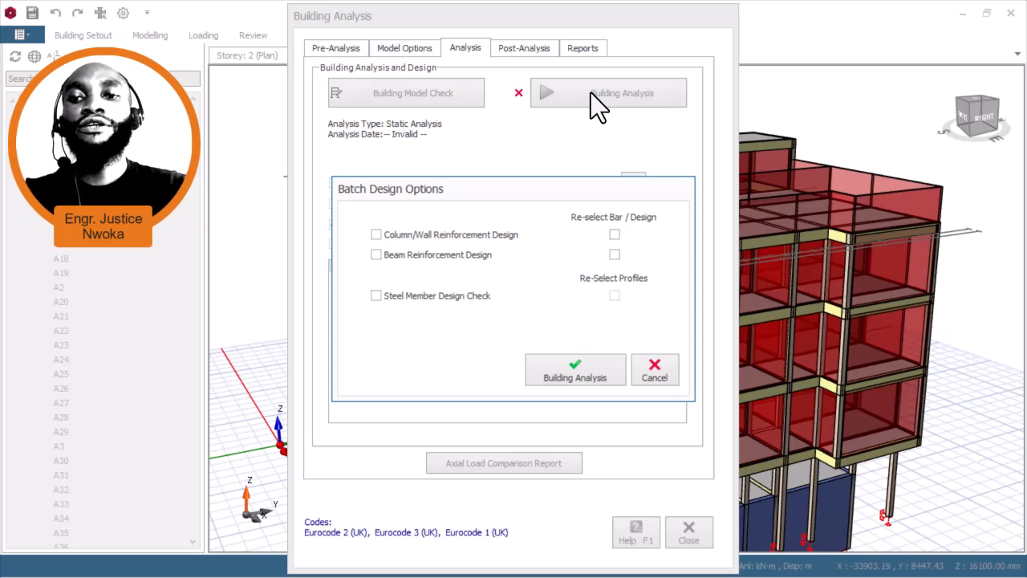
{"action": "left_click", "coordinate": [377, 255]}
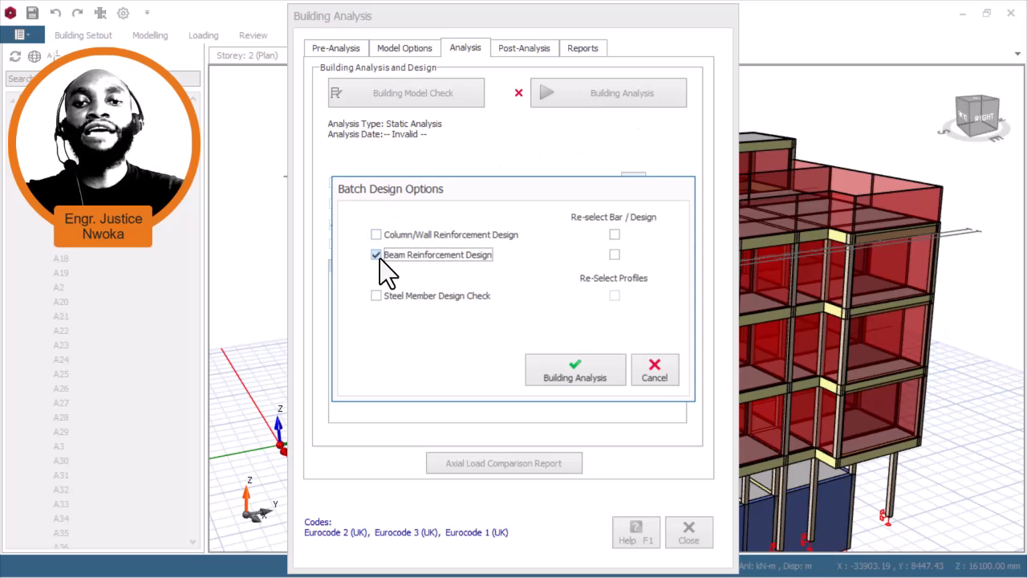
{"action": "left_click", "coordinate": [377, 234]}
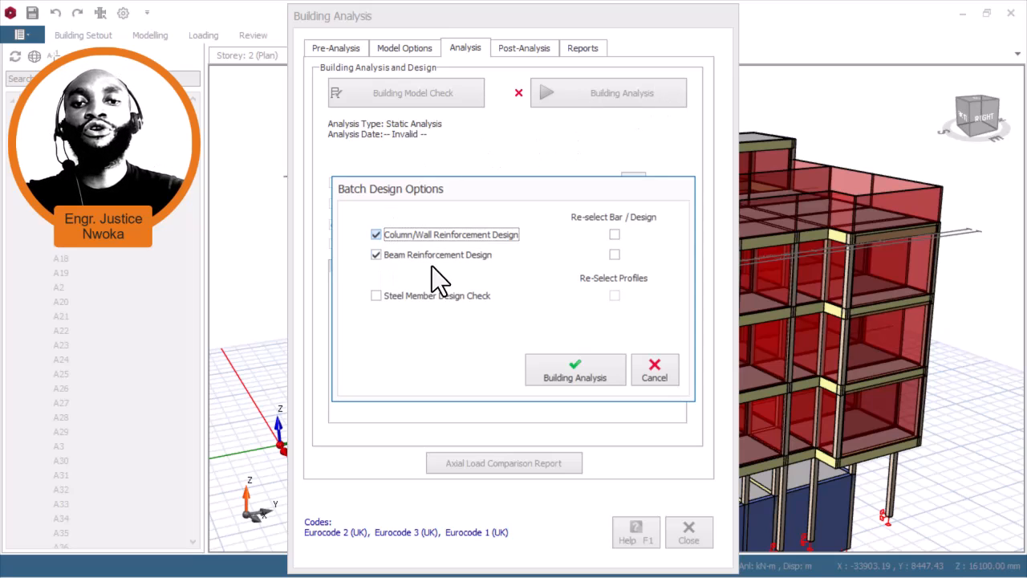
{"action": "left_click", "coordinate": [615, 235]}
{"action": "left_click", "coordinate": [614, 255]}
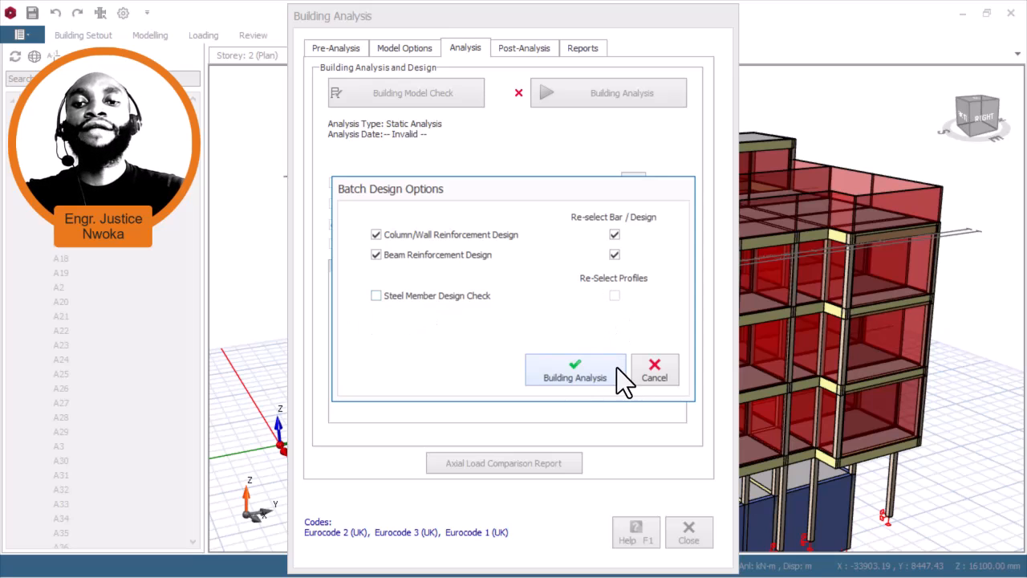
{"action": "left_click", "coordinate": [579, 374]}
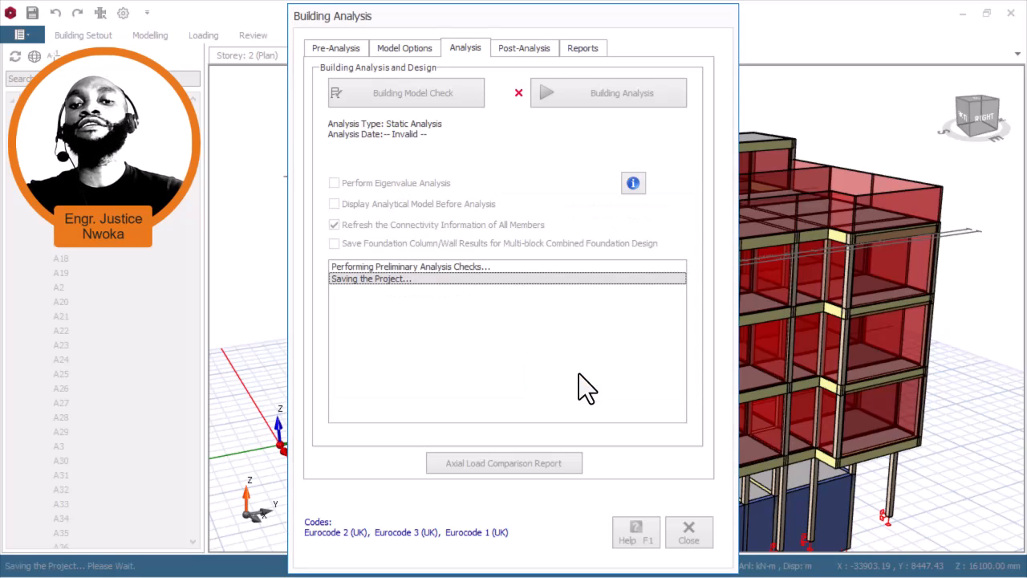
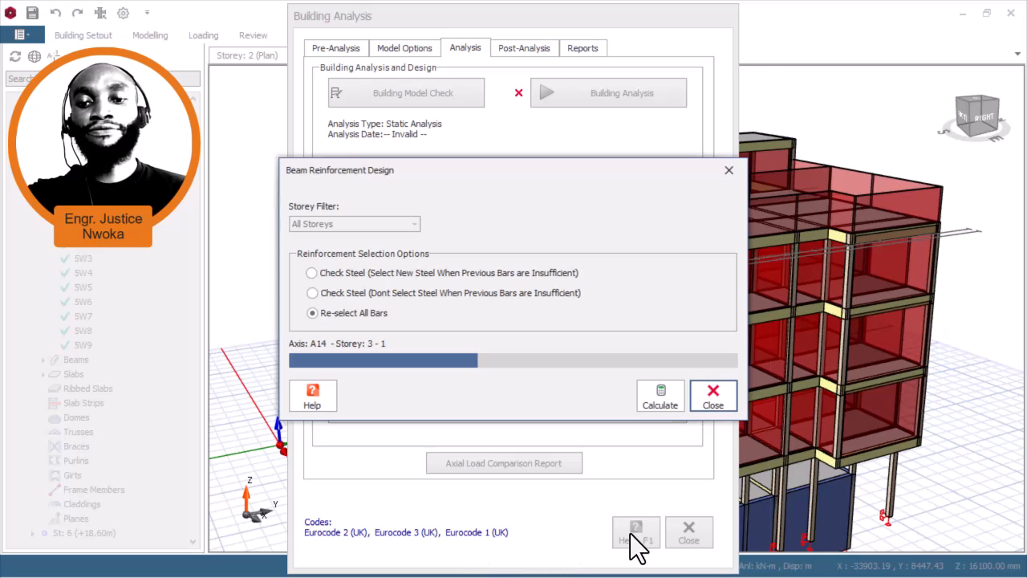
- Switch to the 30TH_STOREY_HOTEL_BUILDING_DESIGN project and examine its twin-tower 3D model from several angles, including the right and isometric views
{"action": "key", "text": "super"}
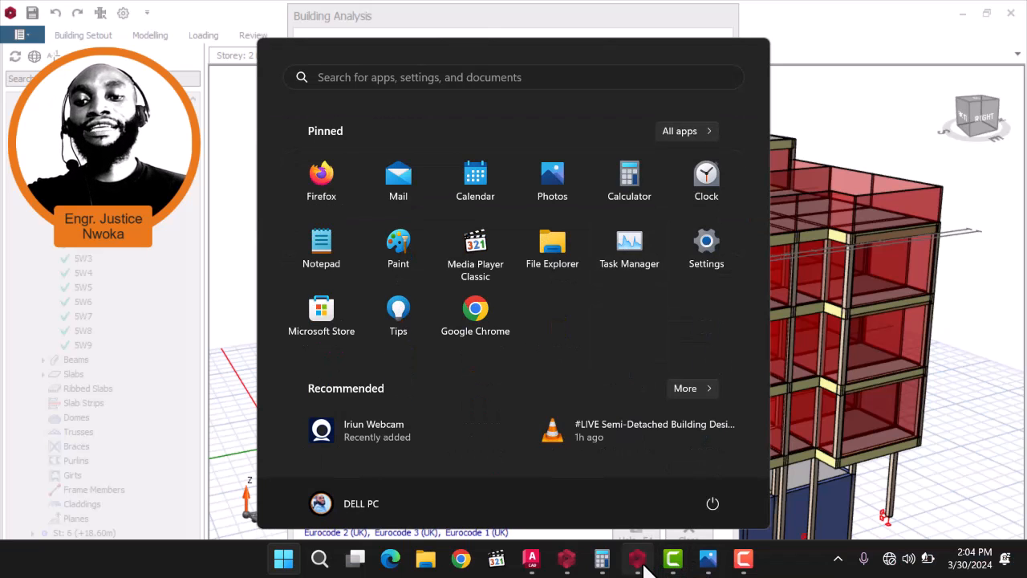
{"action": "left_click", "coordinate": [645, 564]}
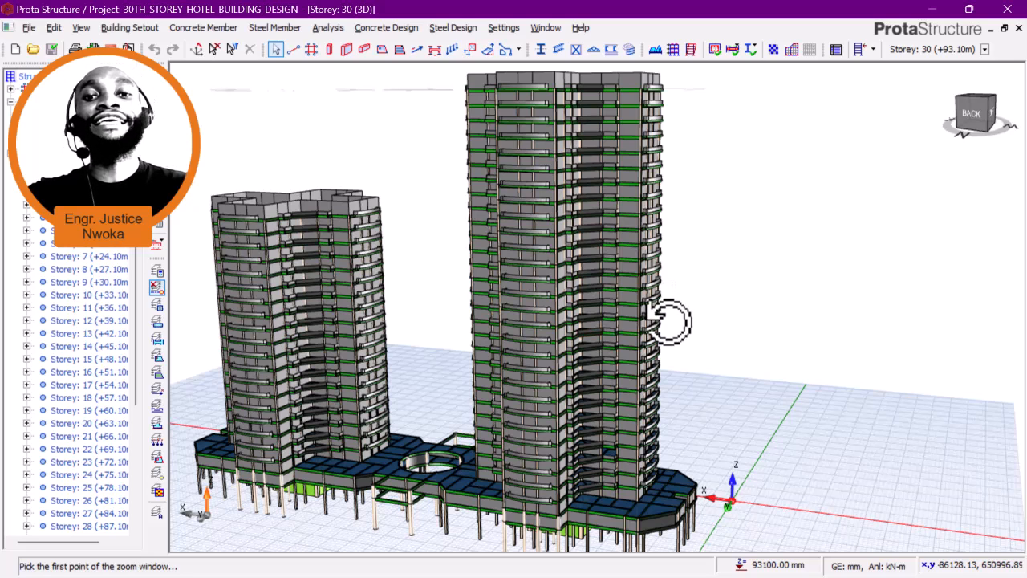
{"action": "middle_click_drag", "start_coordinate": [668, 328], "coordinate": [657, 314]}
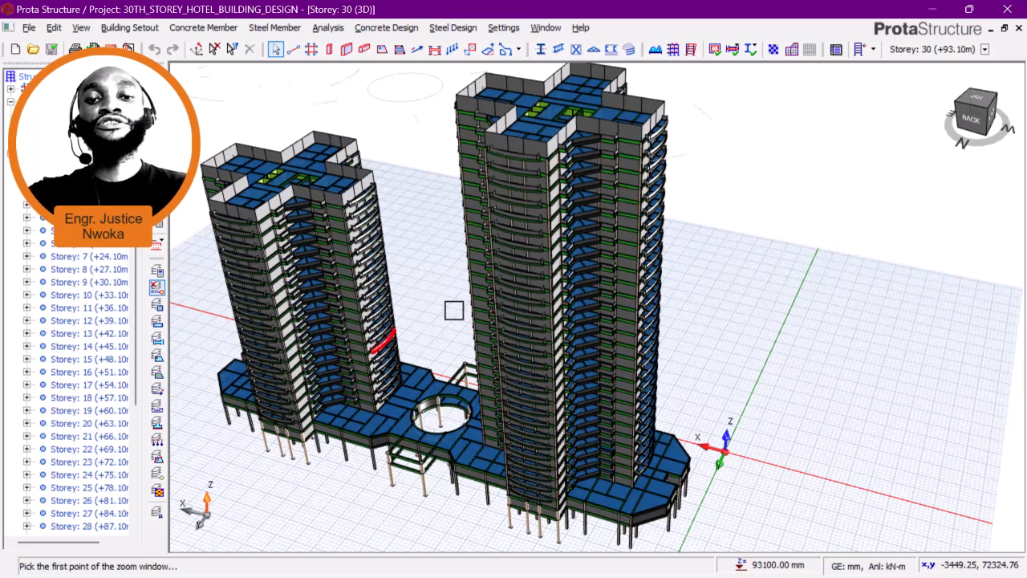
{"action": "middle_click_drag", "start_coordinate": [464, 307], "coordinate": [466, 306]}
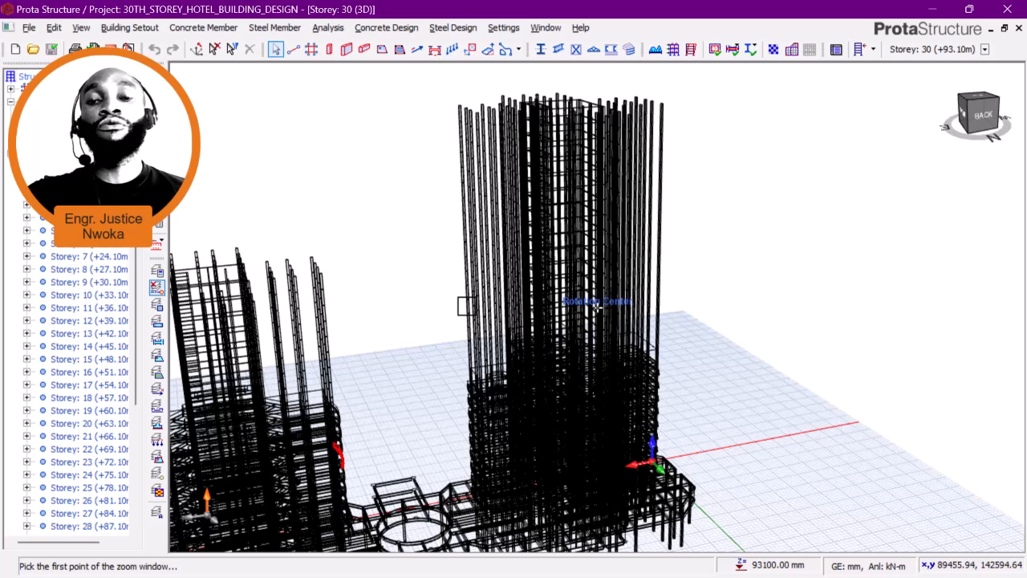
{"action": "middle_click_drag", "start_coordinate": [466, 306], "coordinate": [462, 313]}
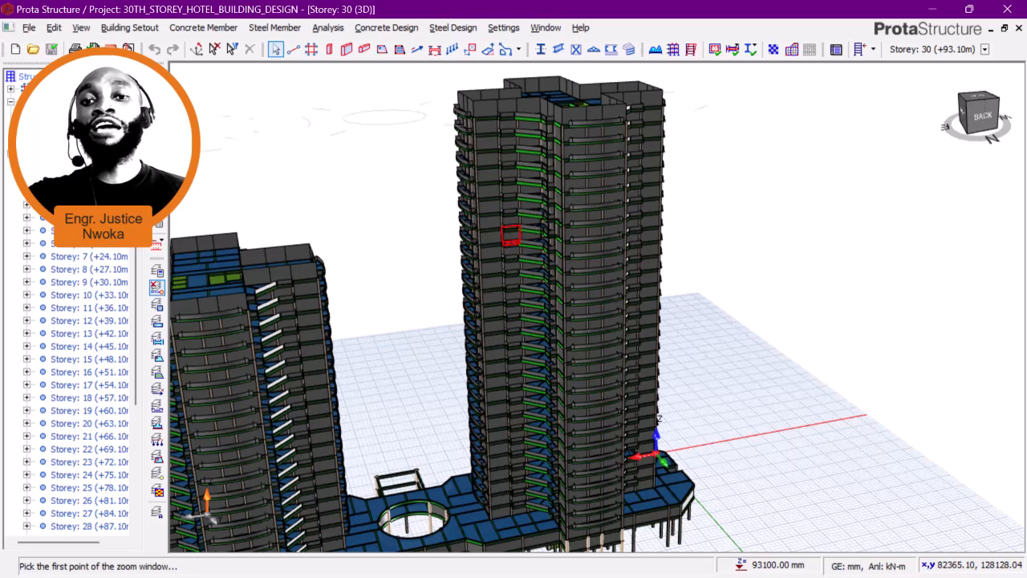
{"action": "middle_click_drag", "start_coordinate": [566, 221], "coordinate": [575, 215]}
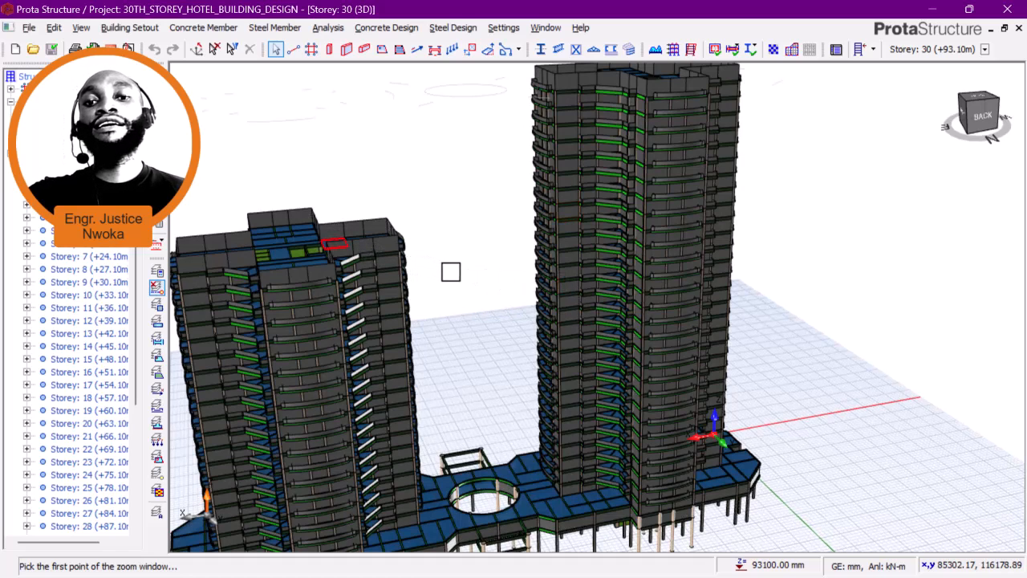
{"action": "mouse_move", "coordinate": [469, 273]}
{"action": "middle_mouse_down", "text": "shift"}
{"action": "mouse_move", "coordinate": [857, 65]}
{"action": "mouse_move", "coordinate": [811, 42]}
{"action": "middle_mouse_up", "text": "shift"}
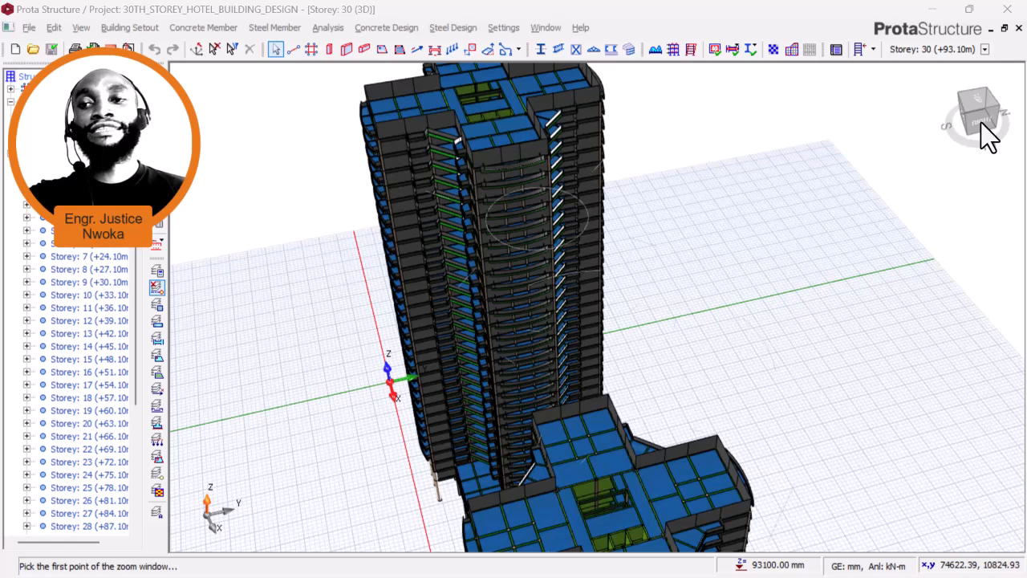
{"action": "left_click", "coordinate": [892, 123]}
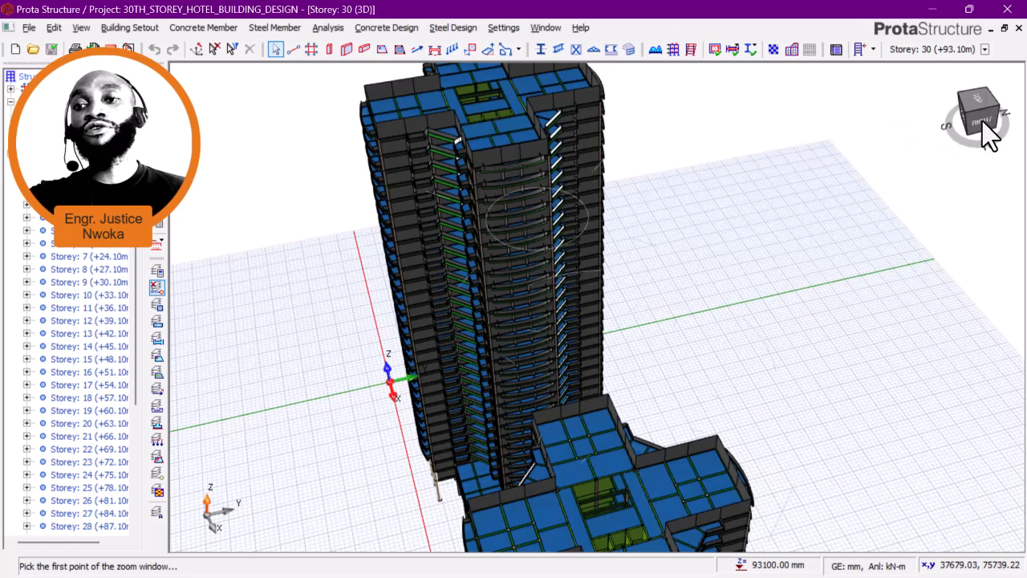
{"action": "left_click", "coordinate": [983, 124]}
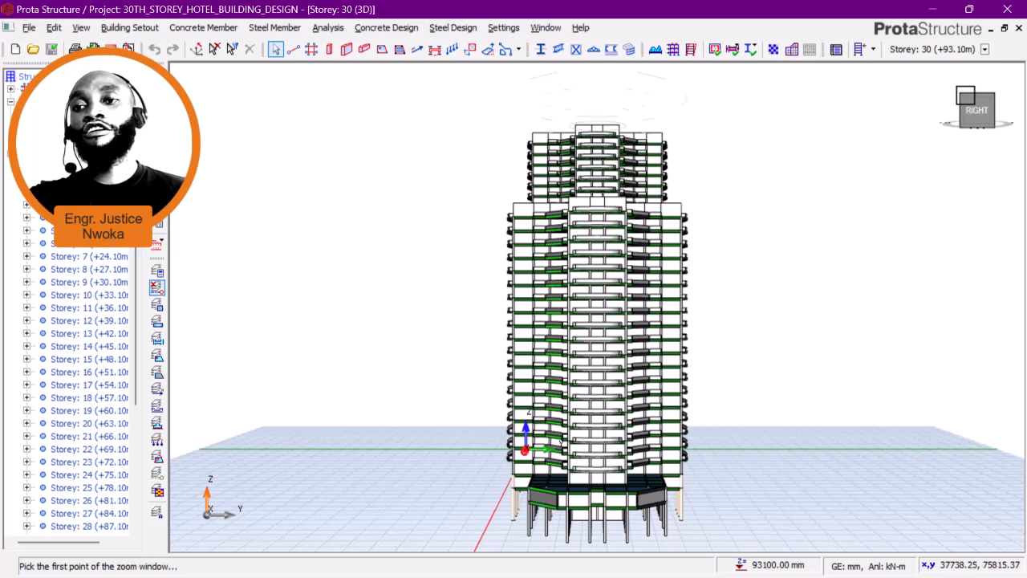
{"action": "left_click", "coordinate": [964, 96]}
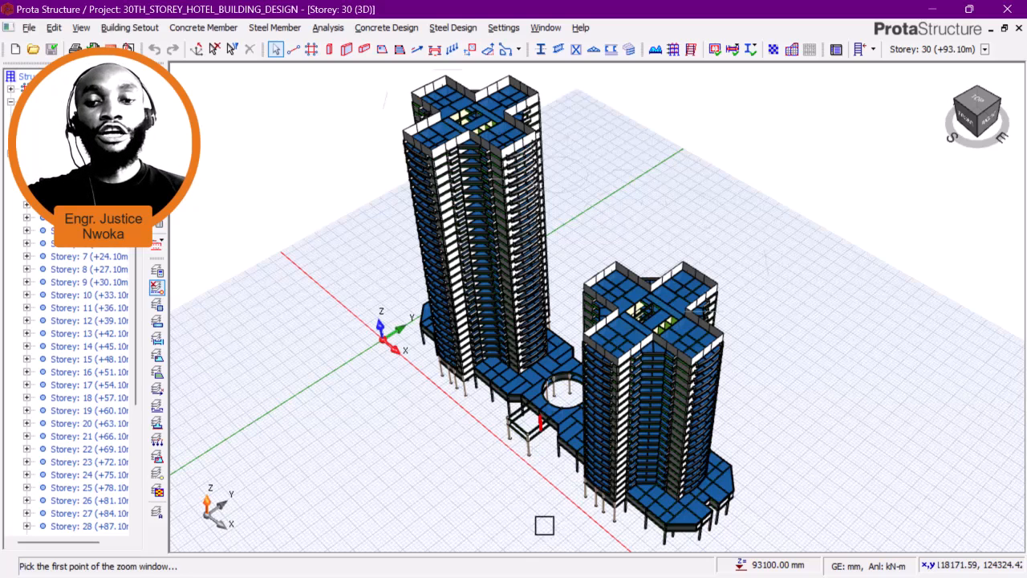
- Return to the Webinar_3_STOREY_HOTEL_BUILDING project and close the storey drift message and the Building Analysis dialog
{"action": "key", "text": "super"}
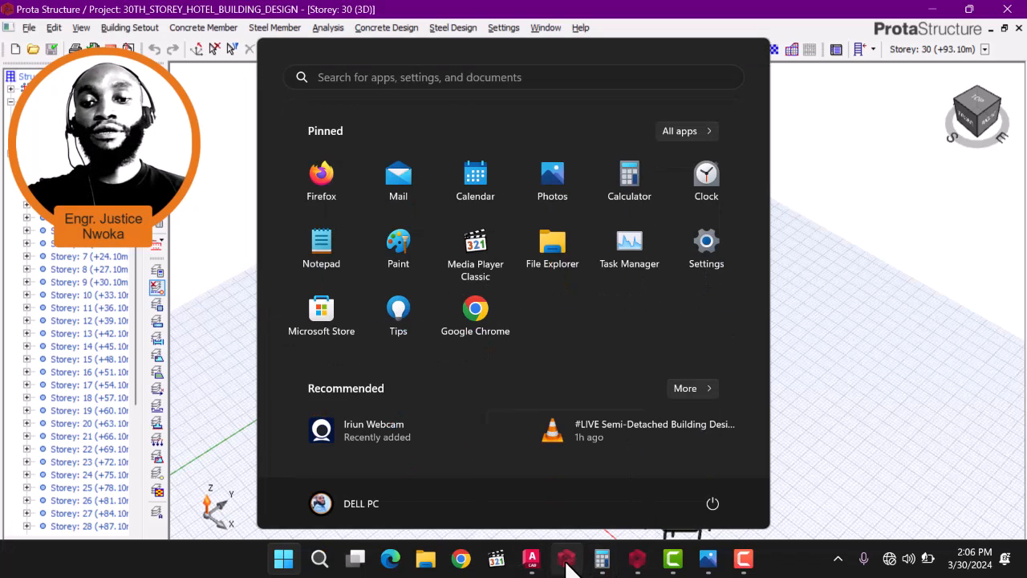
{"action": "mouse_move", "coordinate": [568, 562]}
{"action": "left_click", "coordinate": [591, 508]}
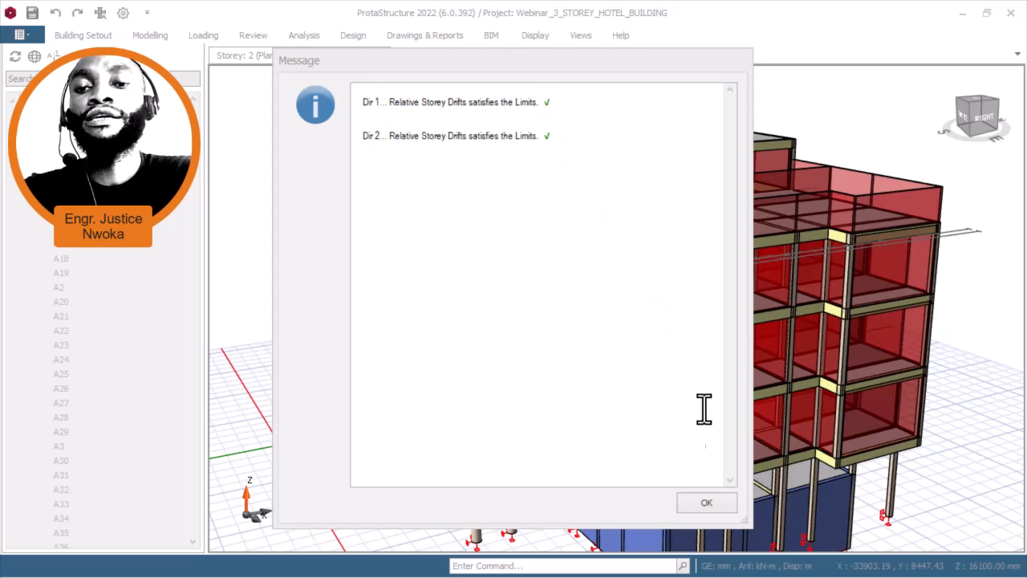
{"action": "left_click", "coordinate": [707, 504]}
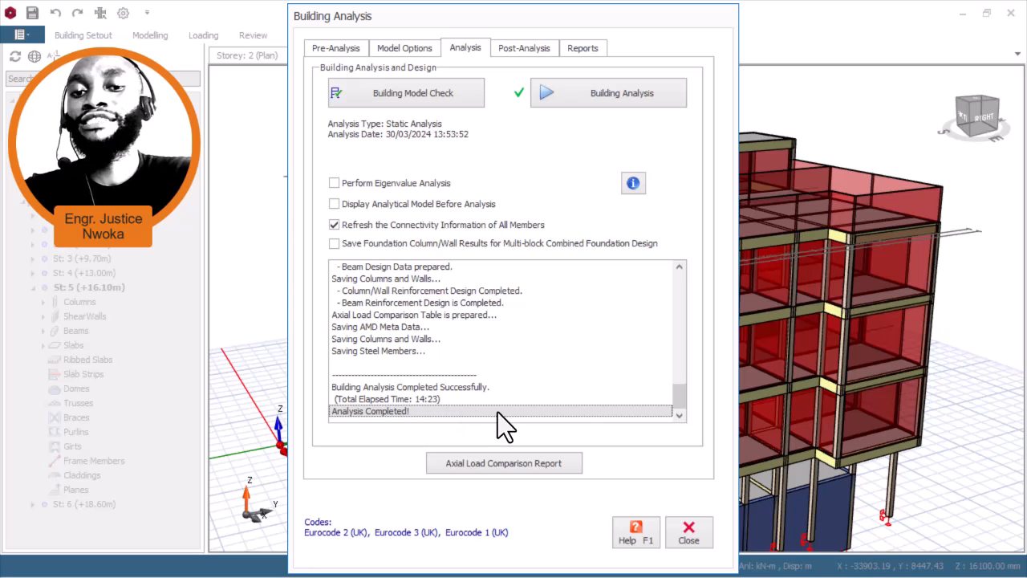
{"action": "left_click", "coordinate": [695, 539]}
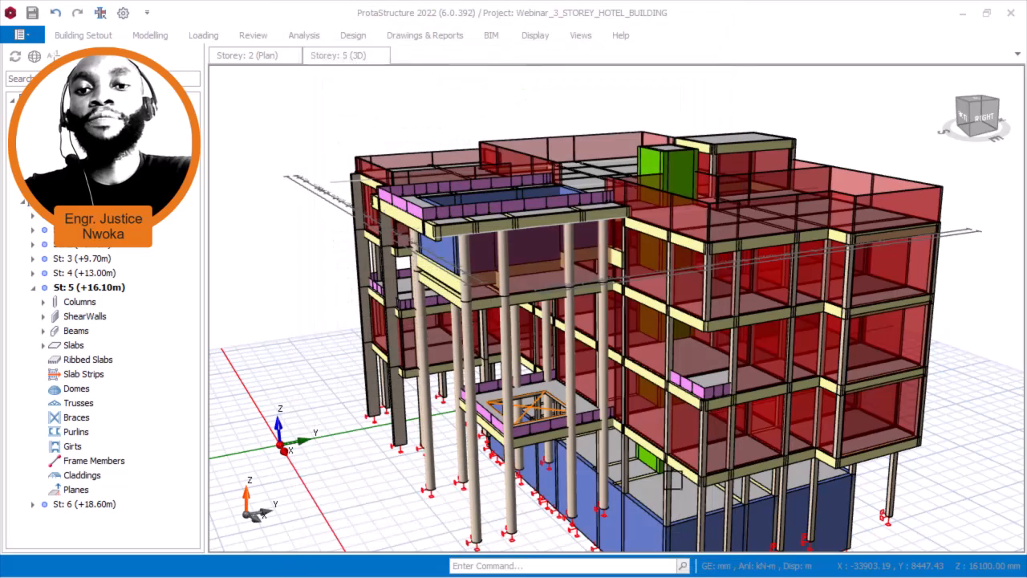
{"action": "middle_click_drag", "start_coordinate": [548, 120], "coordinate": [487, 119]}
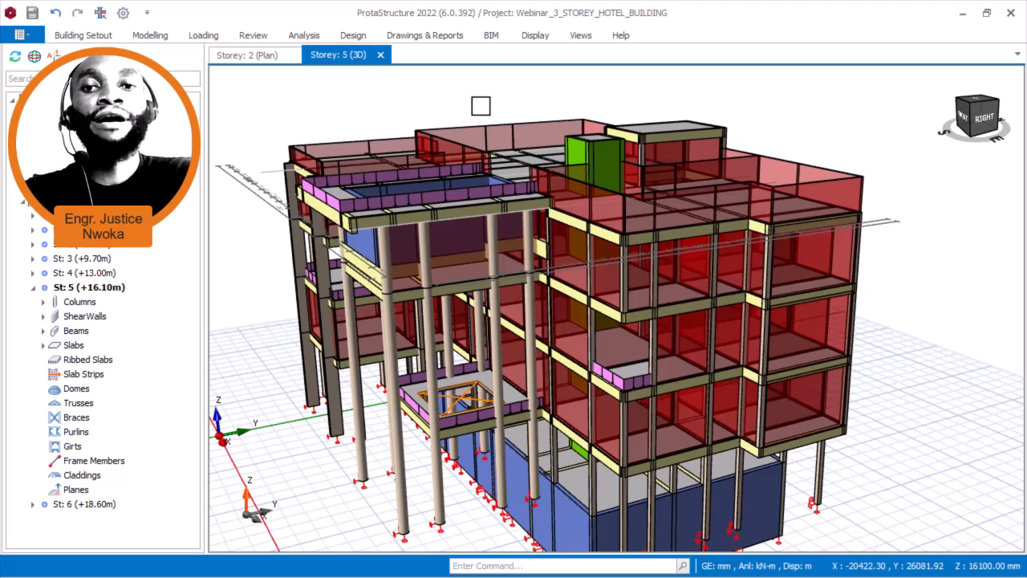
{"action": "left_click", "coordinate": [461, 24]}
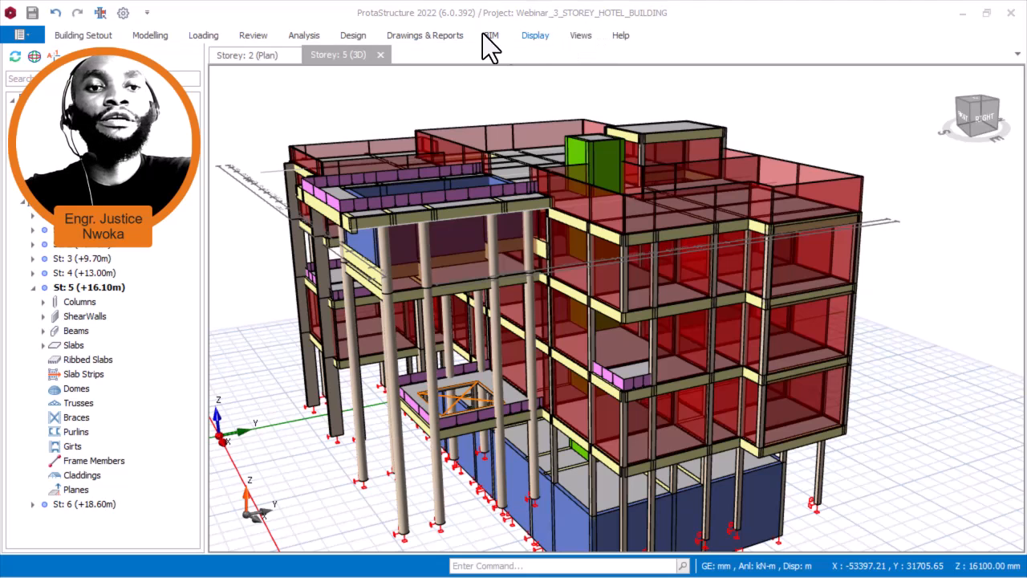
- Recolour the 3D hotel model by Design Status using Visual Interrogation
{"action": "left_click", "coordinate": [258, 37]}
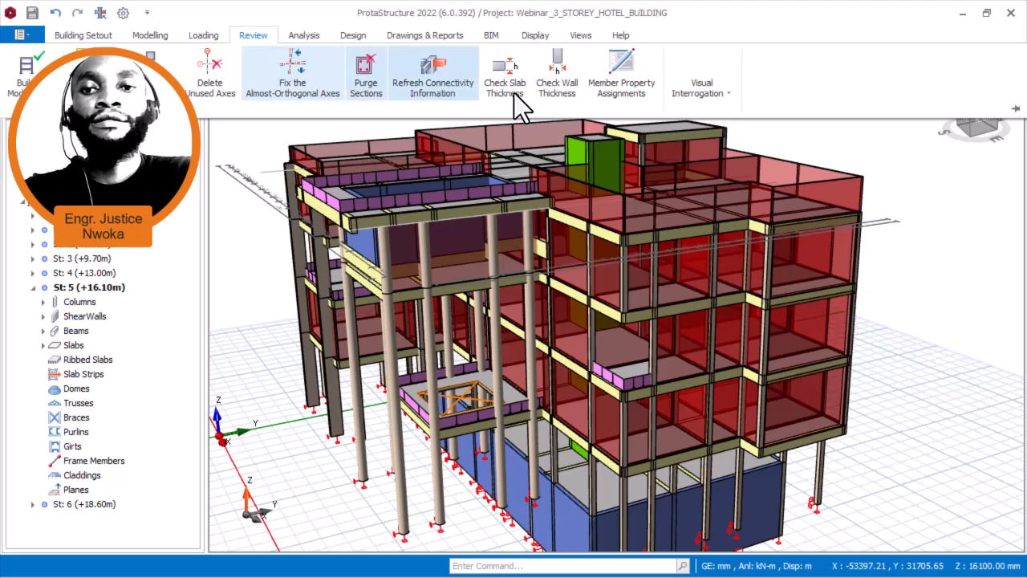
{"action": "left_click", "coordinate": [725, 89]}
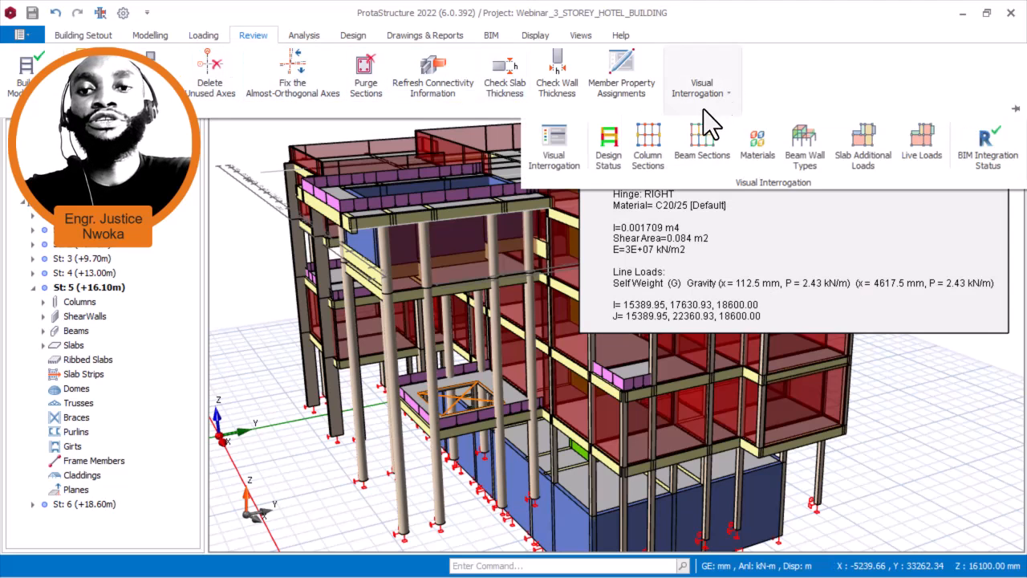
{"action": "left_click", "coordinate": [563, 150]}
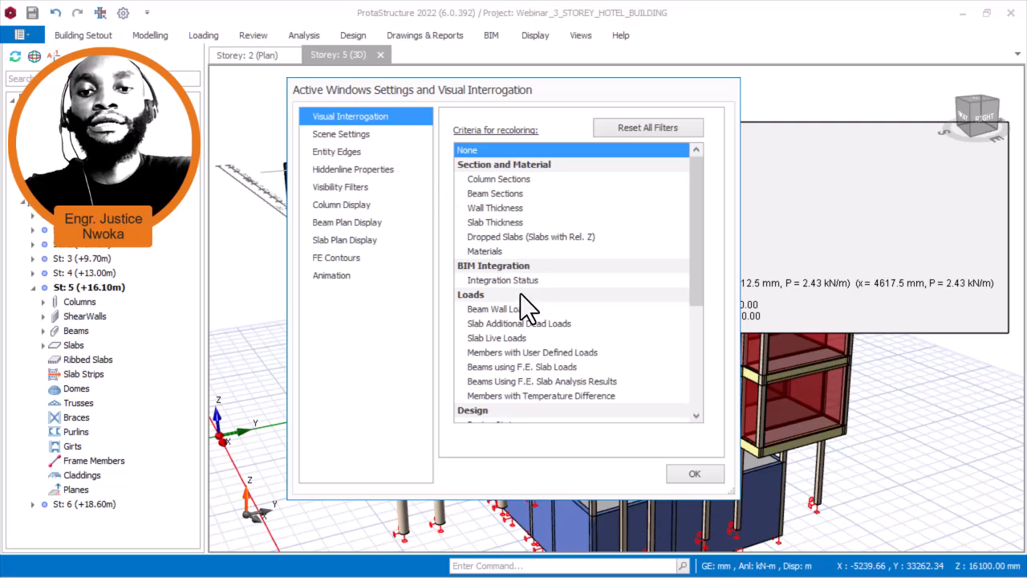
{"action": "scroll", "coordinate": [561, 280], "scroll_direction": "down", "scroll_amount": 1}
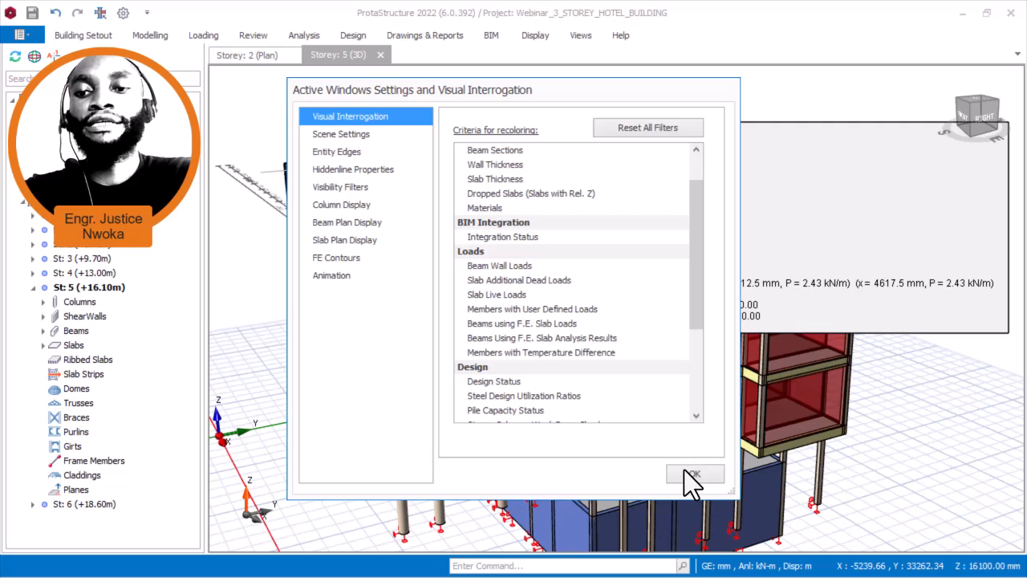
{"action": "left_click", "coordinate": [504, 383]}
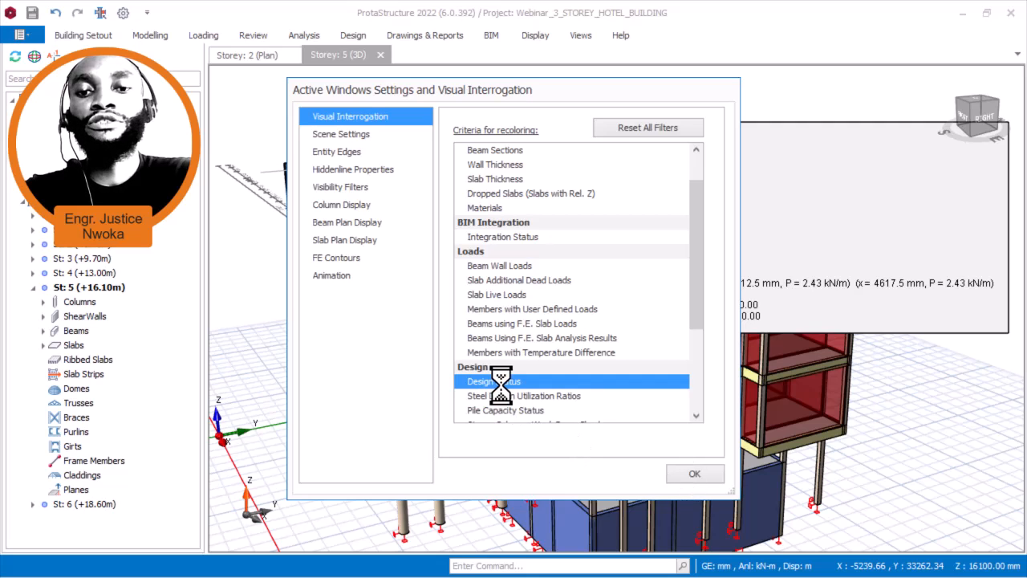
{"action": "left_click", "coordinate": [695, 475]}
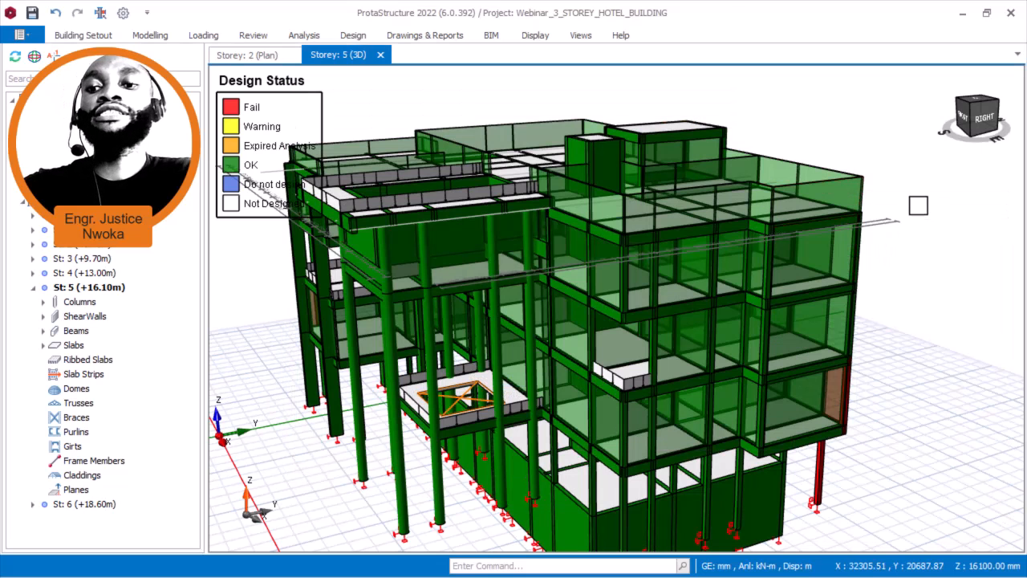
- Examine the design status colours of the members on the right and back sides and of the lowest columns from underneath
{"action": "mouse_move", "coordinate": [851, 241]}
{"action": "middle_mouse_down"}
{"action": "mouse_move", "coordinate": [856, 230]}
{"action": "mouse_move", "coordinate": [846, 255]}
{"action": "mouse_move", "coordinate": [794, 257]}
{"action": "mouse_move", "coordinate": [775, 220]}
{"action": "mouse_move", "coordinate": [720, 199]}
{"action": "mouse_move", "coordinate": [635, 206]}
{"action": "mouse_move", "coordinate": [693, 188]}
{"action": "mouse_move", "coordinate": [806, 210]}
{"action": "mouse_move", "coordinate": [802, 229]}
{"action": "middle_mouse_up"}
{"action": "right_click", "coordinate": [658, 233]}
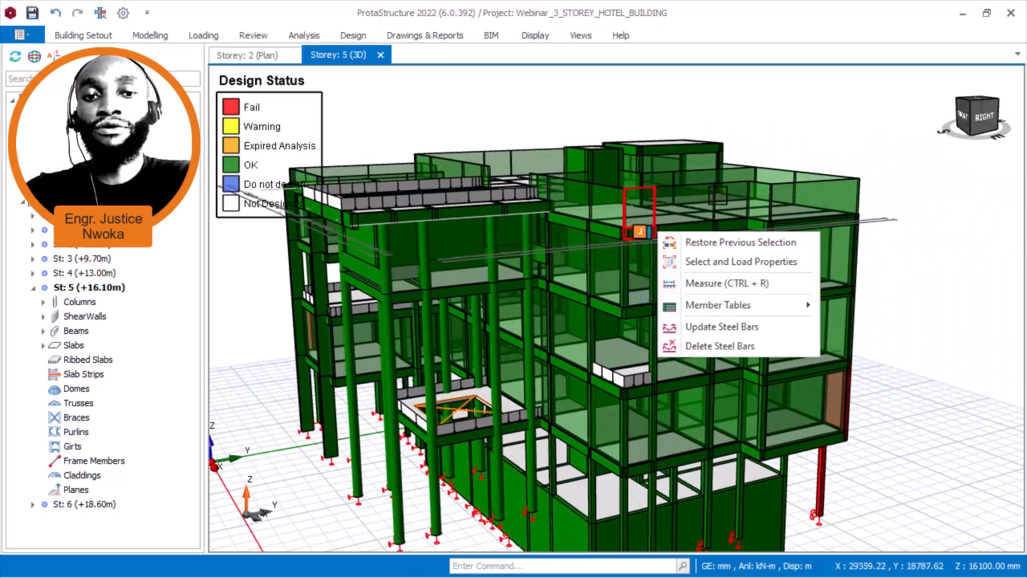
{"action": "middle_click_drag", "start_coordinate": [601, 204], "coordinate": [692, 184]}
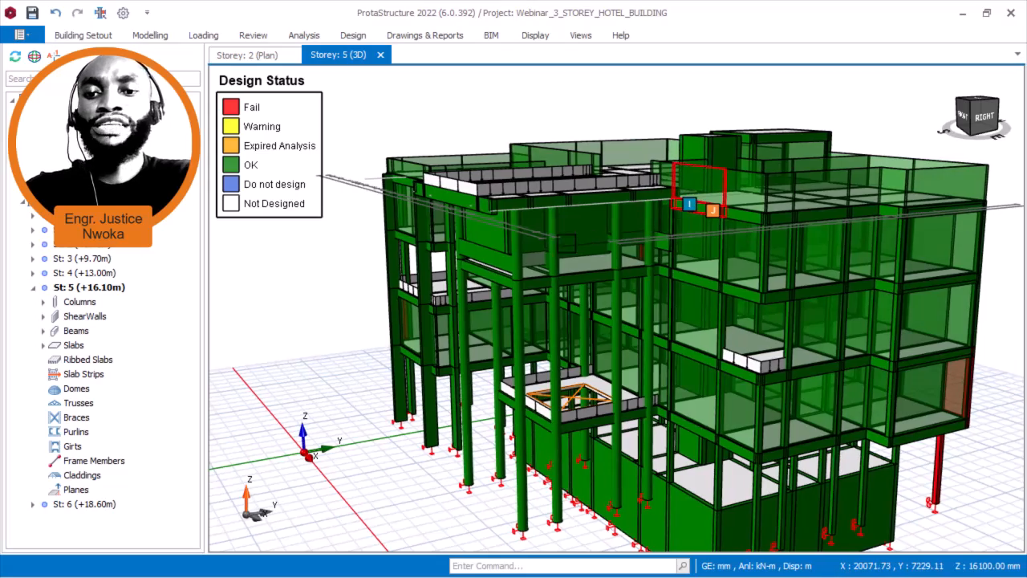
{"action": "middle_click_drag", "start_coordinate": [806, 310], "coordinate": [748, 283]}
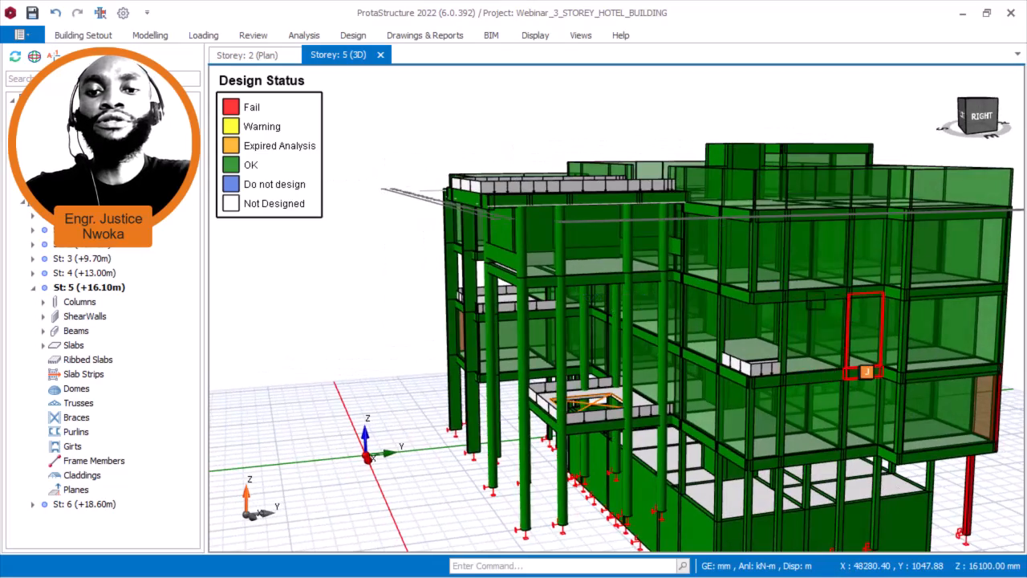
{"action": "middle_click_drag", "start_coordinate": [833, 305], "coordinate": [707, 263]}
{"action": "middle_click_drag", "start_coordinate": [722, 377], "coordinate": [481, 393]}
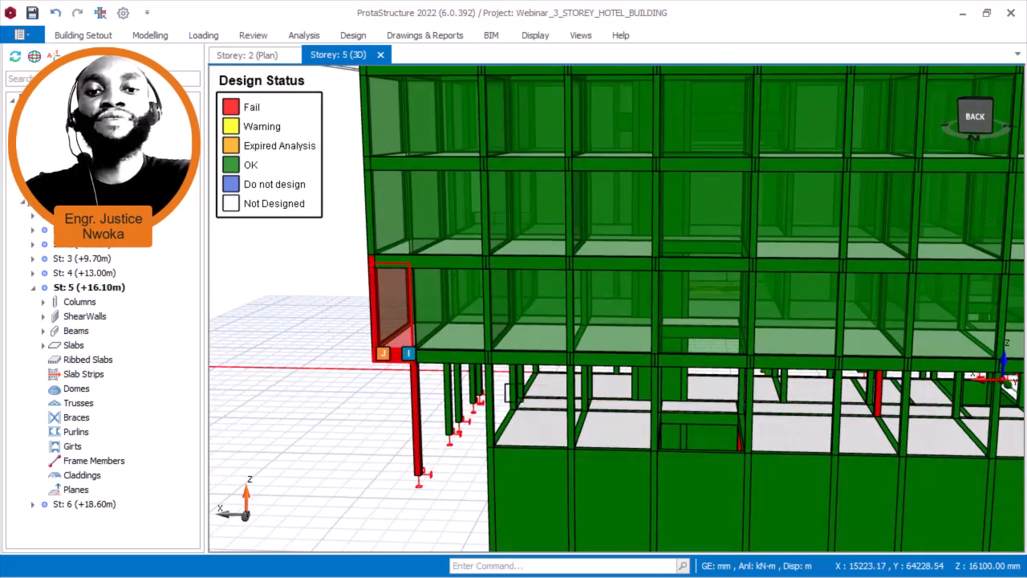
{"action": "scroll", "coordinate": [500, 390], "scroll_direction": "down", "scroll_amount": 3}
{"action": "middle_click_drag", "start_coordinate": [859, 406], "coordinate": [693, 367]}
{"action": "middle_click_drag", "start_coordinate": [675, 404], "coordinate": [658, 321]}
{"action": "scroll", "coordinate": [678, 399], "scroll_direction": "up", "scroll_amount": 3}
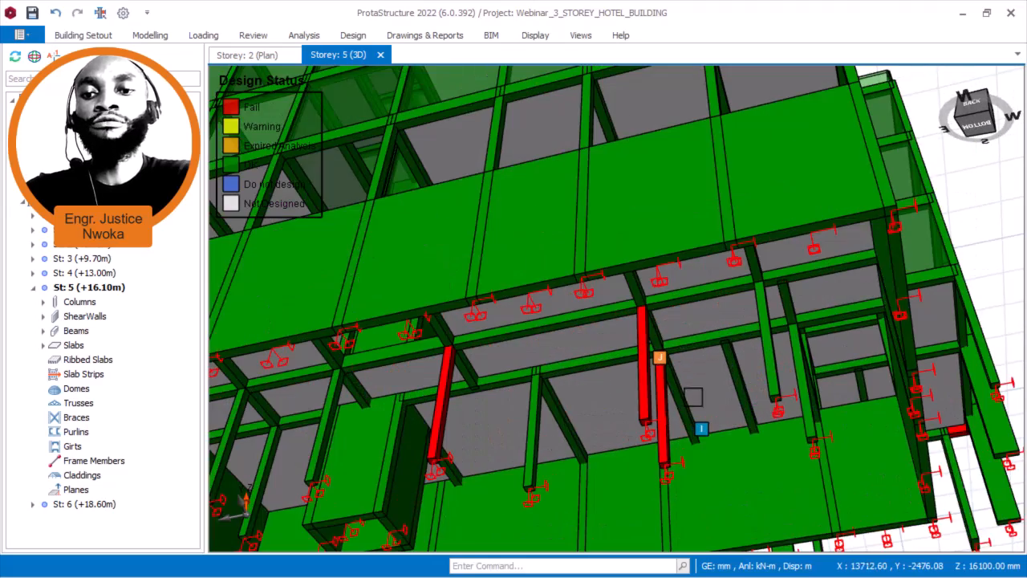
- Inspect the design status from the underside round to the front-right of the building, including a storey 3 beam's properties
{"action": "mouse_move", "coordinate": [710, 394]}
{"action": "middle_mouse_down"}
{"action": "mouse_move", "coordinate": [642, 374]}
{"action": "mouse_move", "coordinate": [629, 434]}
{"action": "mouse_move", "coordinate": [606, 465]}
{"action": "middle_mouse_up"}
{"action": "middle_click_drag", "start_coordinate": [757, 322], "coordinate": [551, 405]}
{"action": "scroll", "coordinate": [611, 394], "scroll_direction": "down", "scroll_amount": 3}
{"action": "middle_click_drag", "start_coordinate": [635, 364], "coordinate": [578, 499]}
{"action": "scroll", "coordinate": [706, 364], "scroll_direction": "down", "scroll_amount": 2}
{"action": "middle_click_drag", "start_coordinate": [723, 344], "coordinate": [620, 341]}
{"action": "middle_click_drag", "start_coordinate": [725, 308], "coordinate": [623, 290]}
{"action": "scroll", "coordinate": [624, 291], "scroll_direction": "down", "scroll_amount": 1}
{"action": "middle_click_drag", "start_coordinate": [761, 311], "coordinate": [740, 299]}
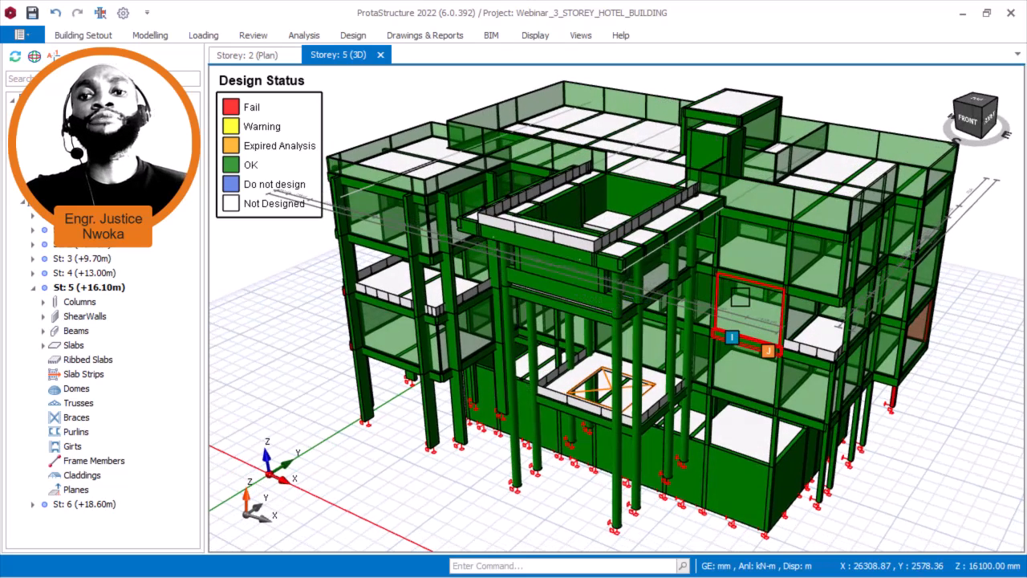
{"action": "mouse_move", "coordinate": [740, 298]}
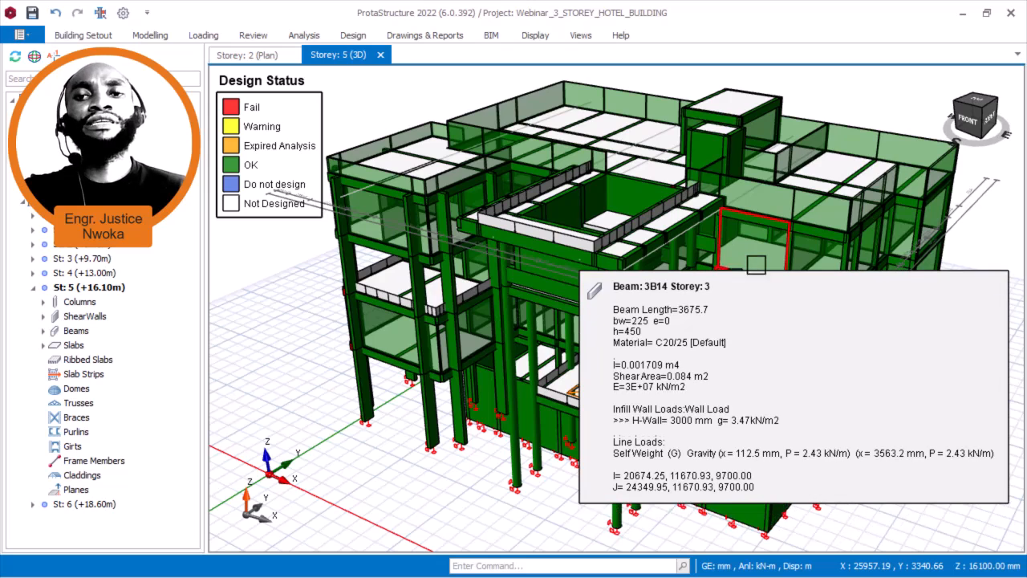
{"action": "middle_click_drag", "start_coordinate": [816, 208], "coordinate": [801, 232]}
{"action": "mouse_move", "coordinate": [845, 205]}
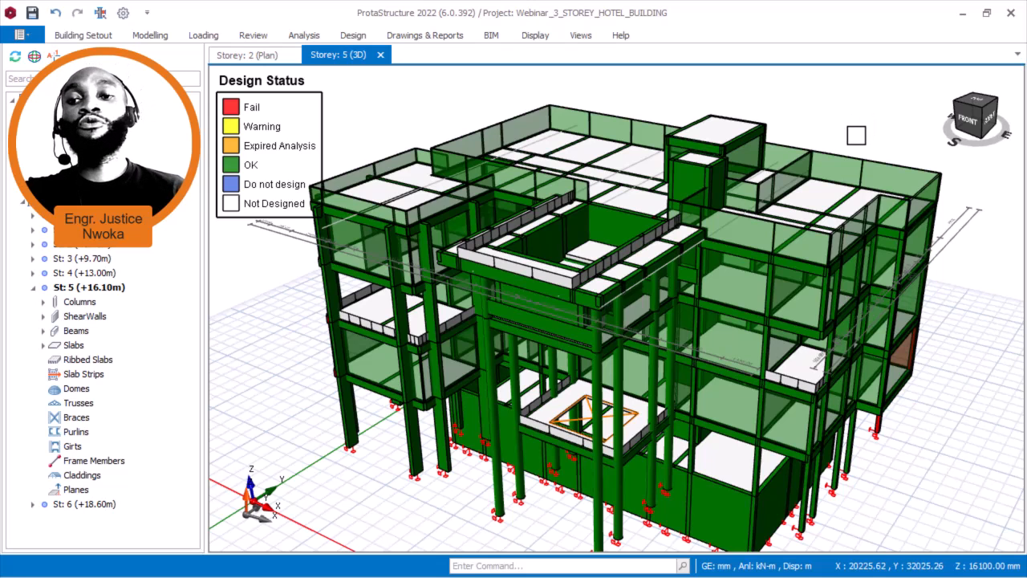
{"action": "mouse_move", "coordinate": [856, 135]}
{"action": "middle_mouse_down"}
{"action": "mouse_move", "coordinate": [834, 161]}
{"action": "mouse_move", "coordinate": [818, 143]}
{"action": "mouse_move", "coordinate": [820, 151]}
{"action": "middle_mouse_up"}
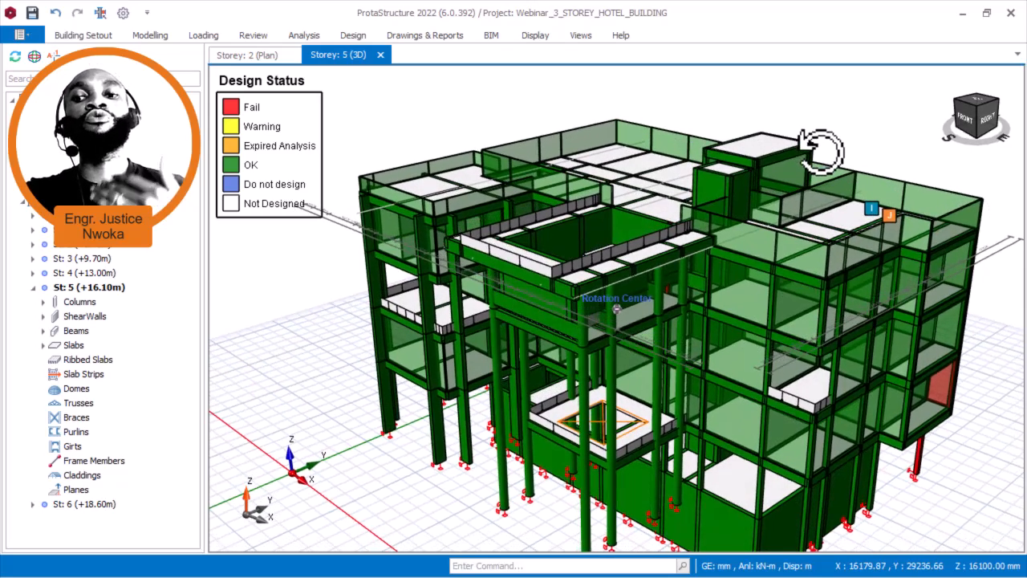
- Inspect the design status of the walls, beams and slabs around the sunken rooftop enclosure at storey 5
{"action": "scroll", "coordinate": [745, 223], "scroll_direction": "up", "scroll_amount": 5}
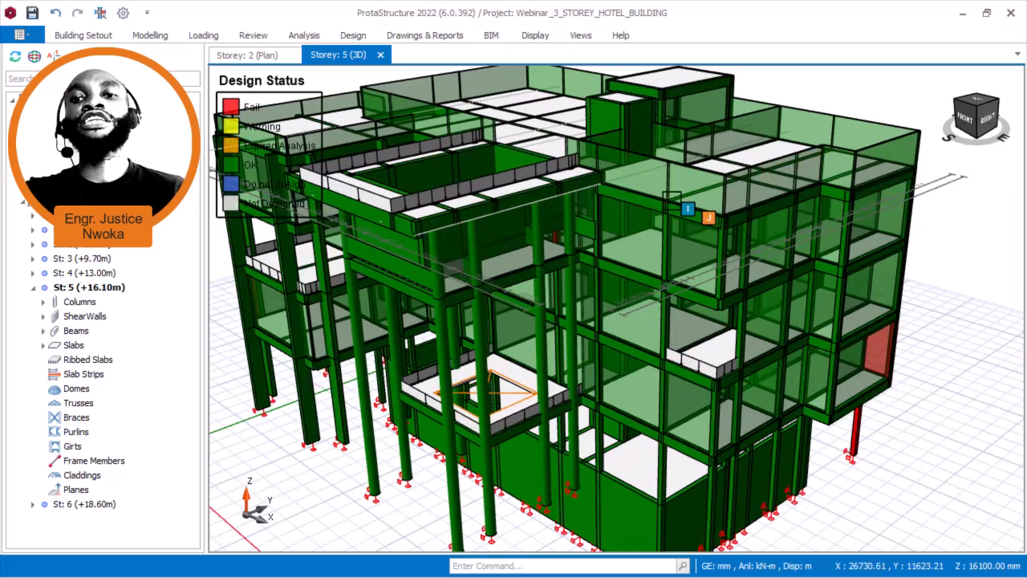
{"action": "middle_click_drag", "start_coordinate": [835, 219], "coordinate": [760, 291]}
{"action": "middle_click_drag", "start_coordinate": [859, 317], "coordinate": [629, 298]}
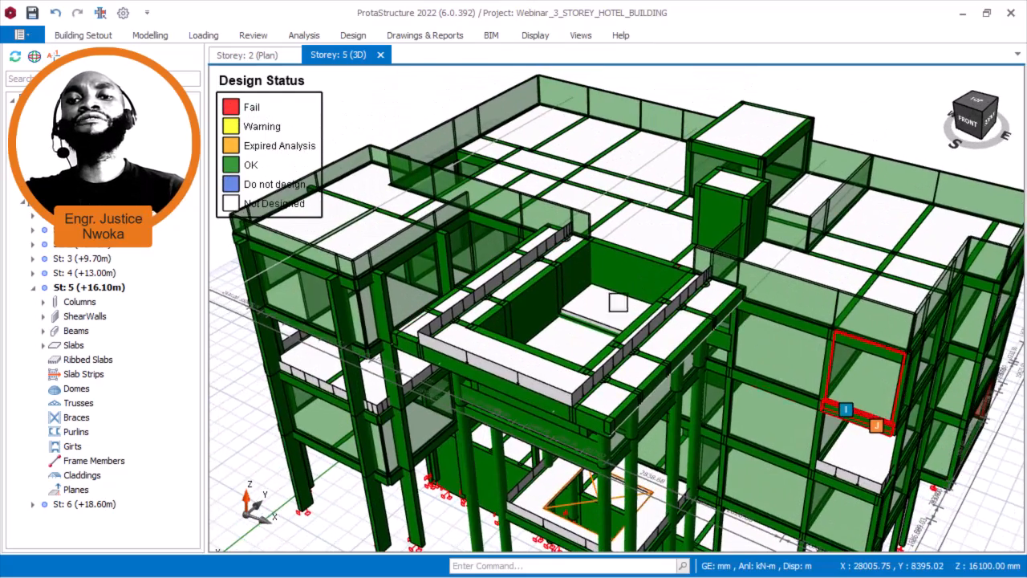
{"action": "scroll", "coordinate": [628, 298], "scroll_direction": "up", "scroll_amount": 3}
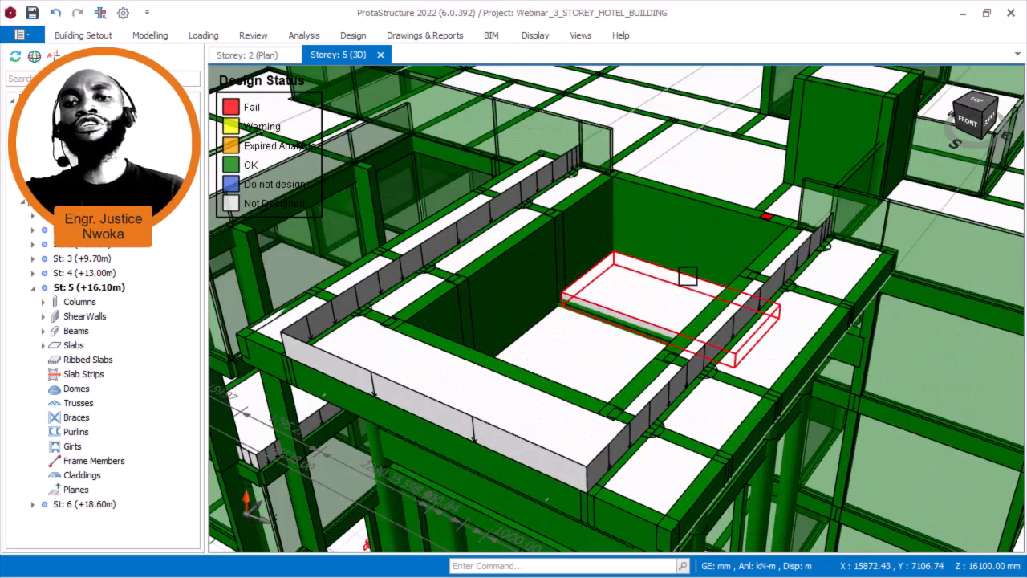
{"action": "scroll", "coordinate": [701, 262], "scroll_direction": "down", "scroll_amount": 5}
{"action": "scroll", "coordinate": [730, 241], "scroll_direction": "up", "scroll_amount": 7}
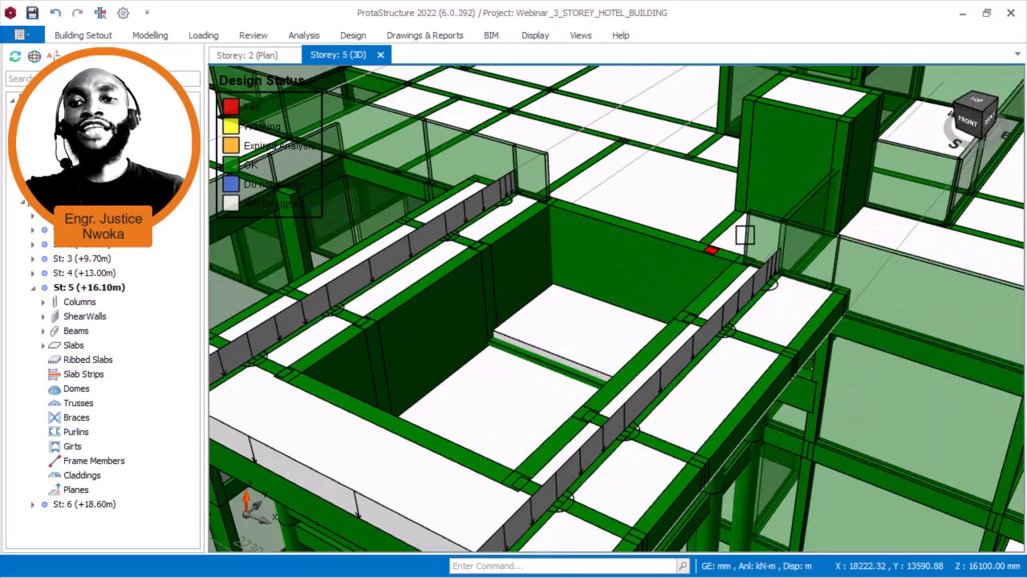
{"action": "scroll", "coordinate": [720, 263], "scroll_direction": "up", "scroll_amount": 3}
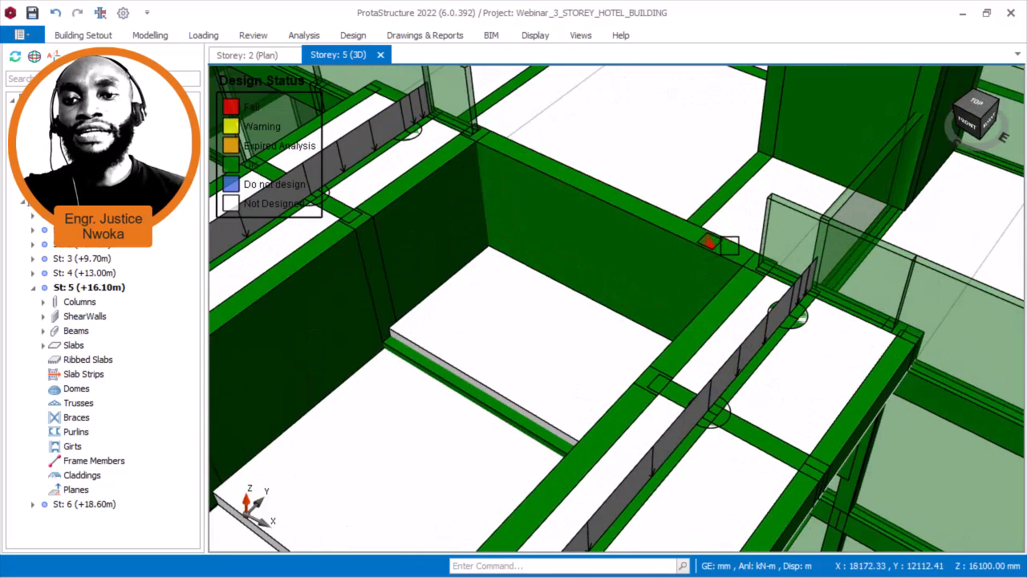
{"action": "scroll", "coordinate": [736, 231], "scroll_direction": "down", "scroll_amount": 8}
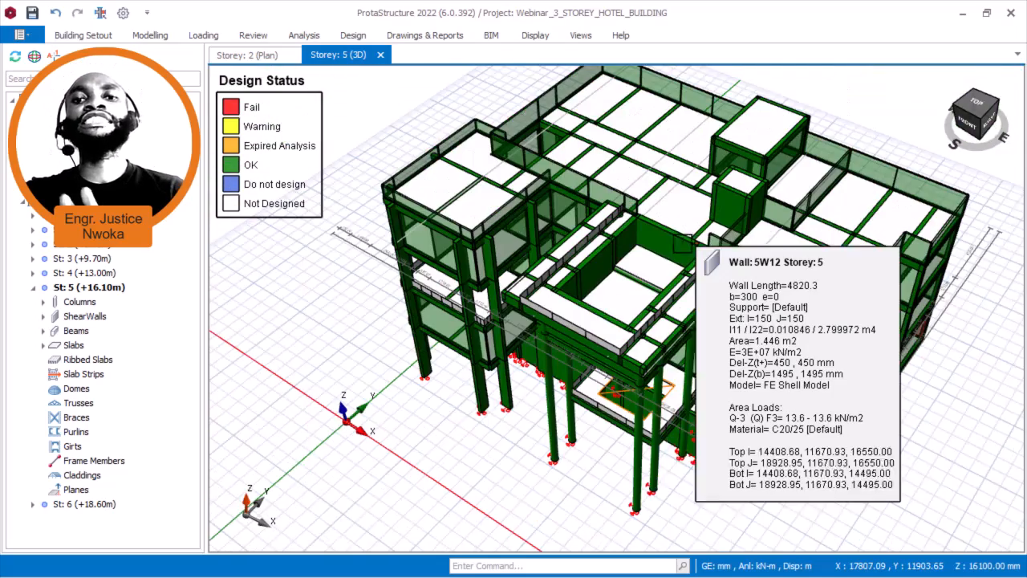
{"action": "mouse_move", "coordinate": [674, 243]}
{"action": "middle_mouse_down"}
{"action": "mouse_move", "coordinate": [752, 204]}
{"action": "mouse_move", "coordinate": [690, 241]}
{"action": "middle_mouse_up"}
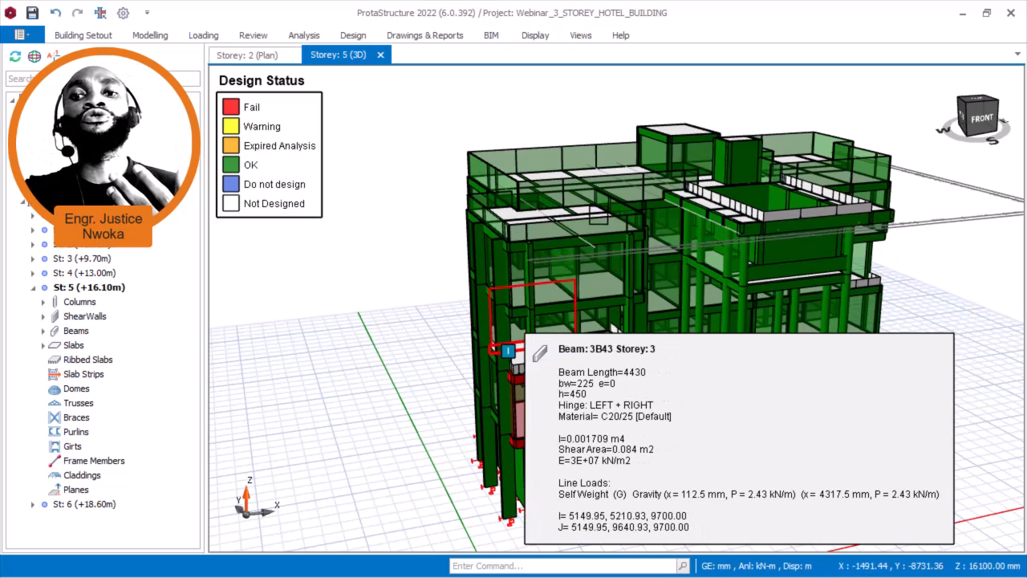
- Examine the design status of the members across the front and left sides of the building
{"action": "middle_click_drag", "start_coordinate": [823, 95], "coordinate": [738, 103], "text": "shift"}
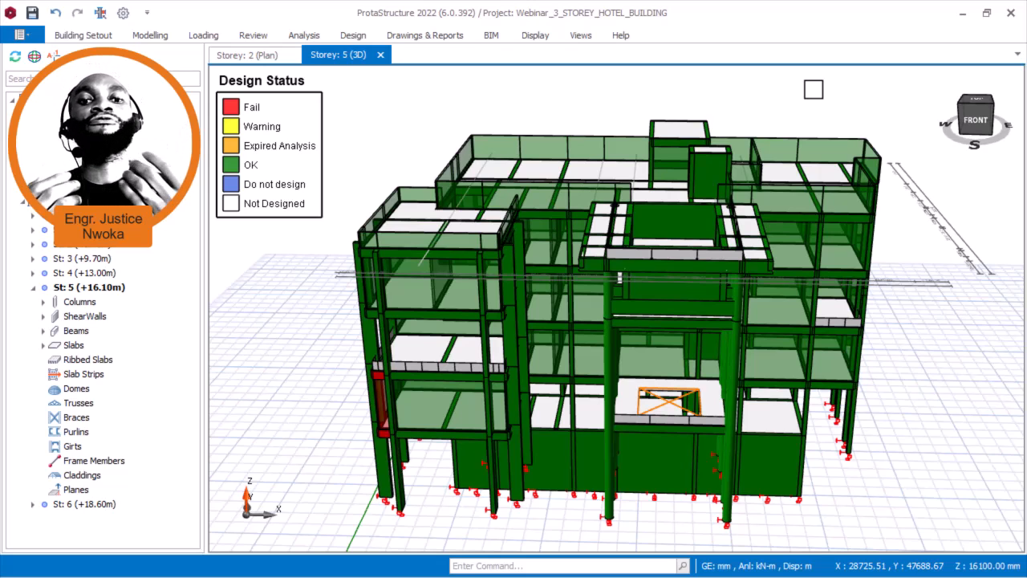
{"action": "middle_click_drag", "start_coordinate": [618, 158], "coordinate": [683, 168]}
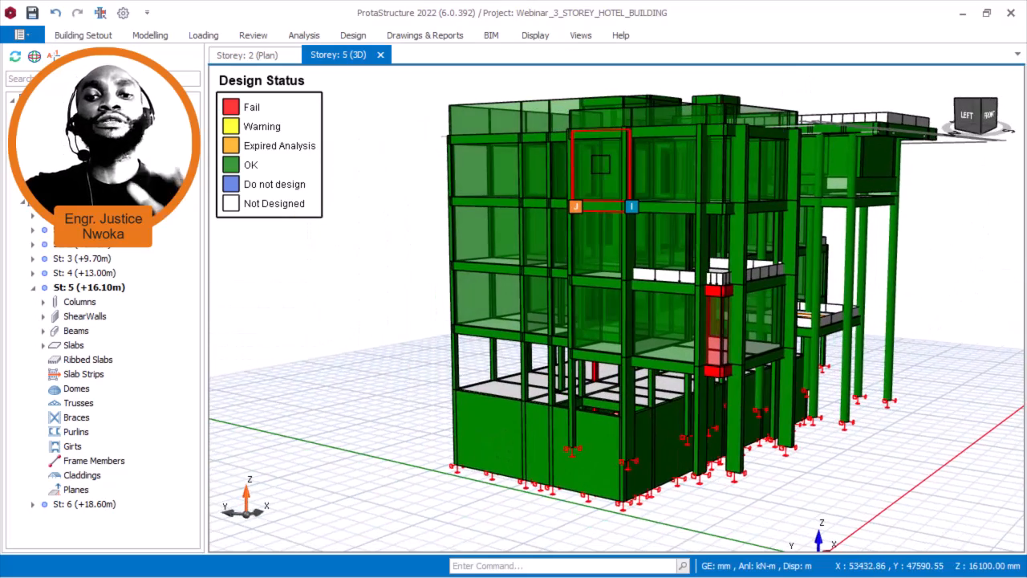
{"action": "mouse_move", "coordinate": [595, 165]}
{"action": "middle_mouse_down"}
{"action": "mouse_move", "coordinate": [660, 166]}
{"action": "mouse_move", "coordinate": [672, 143]}
{"action": "middle_mouse_up"}
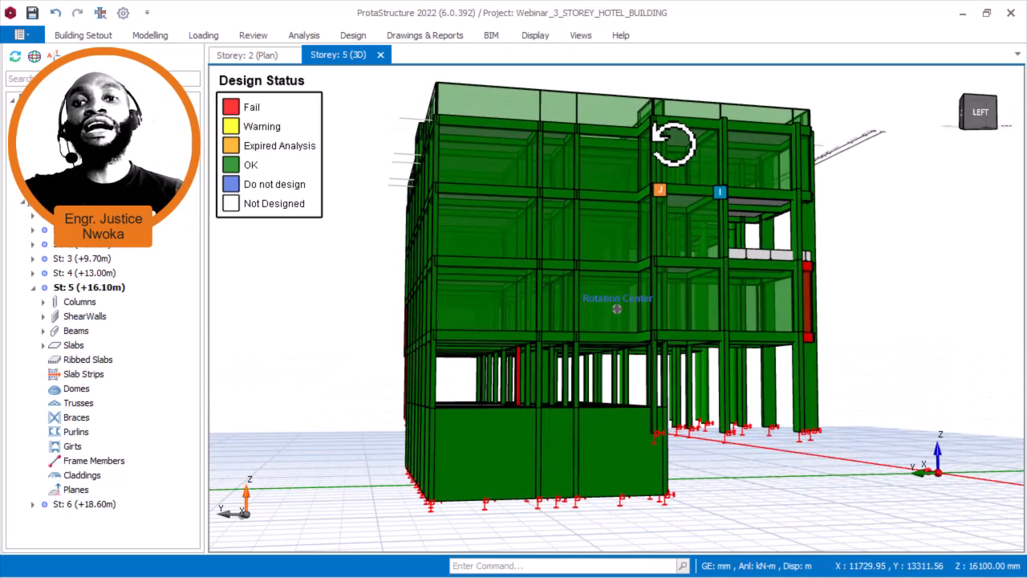
{"action": "middle_click_drag", "start_coordinate": [672, 143], "coordinate": [650, 151]}
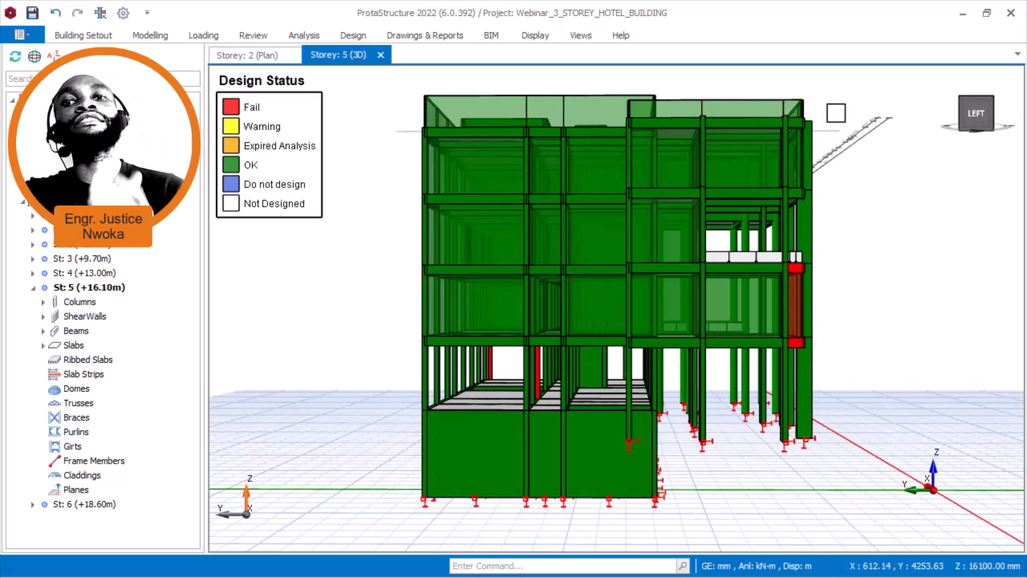
{"action": "mouse_move", "coordinate": [828, 102]}
{"action": "middle_mouse_down"}
{"action": "mouse_move", "coordinate": [801, 129]}
{"action": "mouse_move", "coordinate": [626, 143]}
{"action": "mouse_move", "coordinate": [670, 140]}
{"action": "middle_mouse_up"}
{"action": "middle_click_drag", "start_coordinate": [734, 131], "coordinate": [679, 145]}
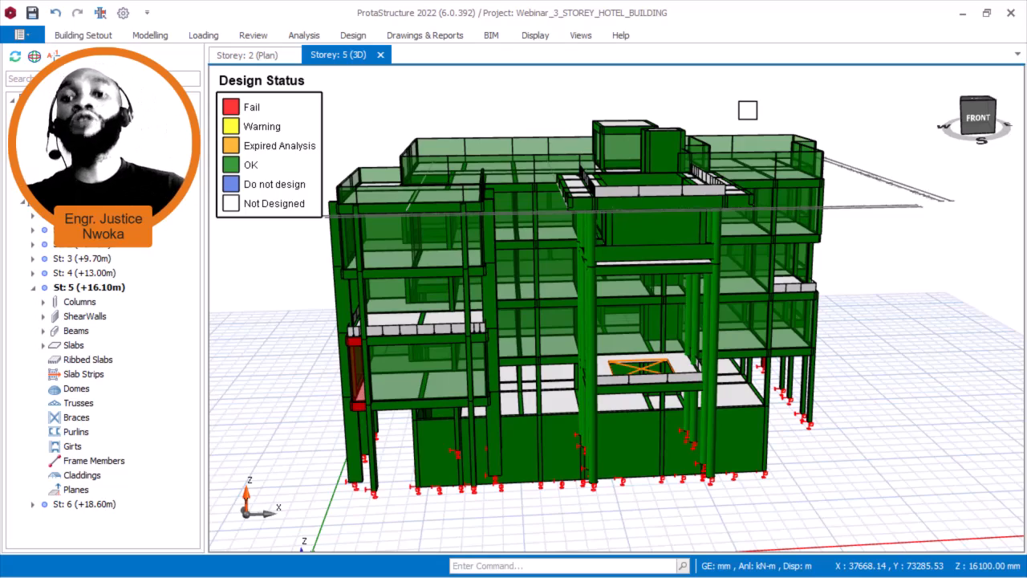
{"action": "middle_click_drag", "start_coordinate": [750, 109], "coordinate": [676, 138]}
{"action": "middle_click_drag", "start_coordinate": [771, 139], "coordinate": [728, 127]}
{"action": "middle_click_drag", "start_coordinate": [731, 129], "coordinate": [752, 137]}
- Inspect the design status of the front-right side, including the basement walls, lower columns and roof level
{"action": "scroll", "coordinate": [767, 128], "scroll_direction": "up", "scroll_amount": 3}
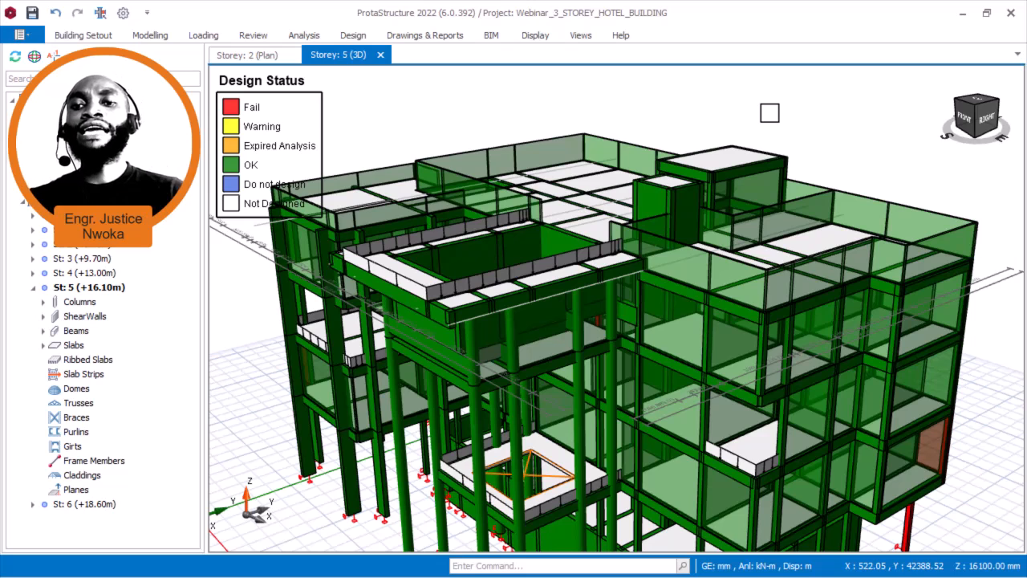
{"action": "scroll", "coordinate": [584, 143], "scroll_direction": "down", "scroll_amount": 1}
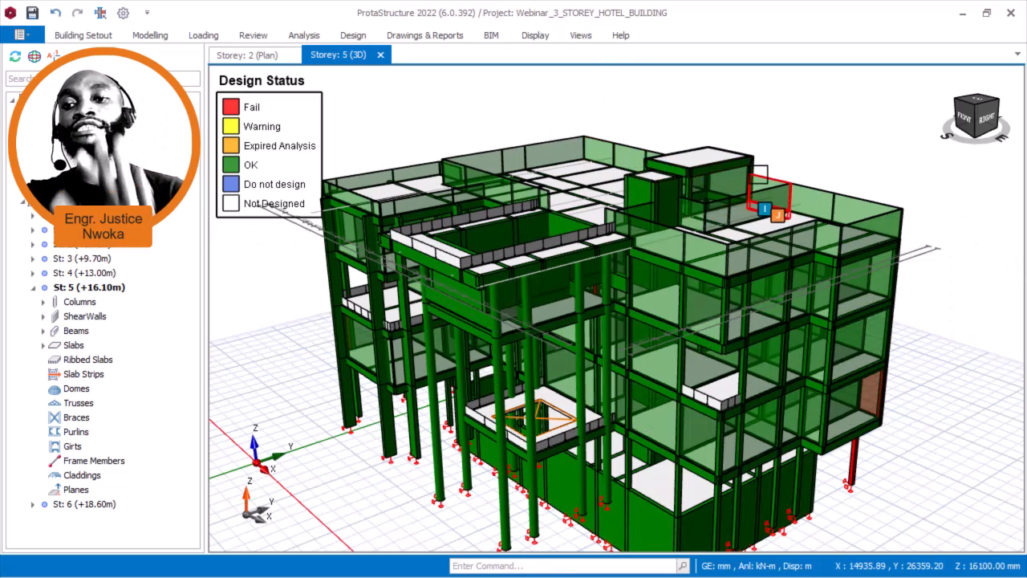
{"action": "scroll", "coordinate": [757, 174], "scroll_direction": "down", "scroll_amount": 1}
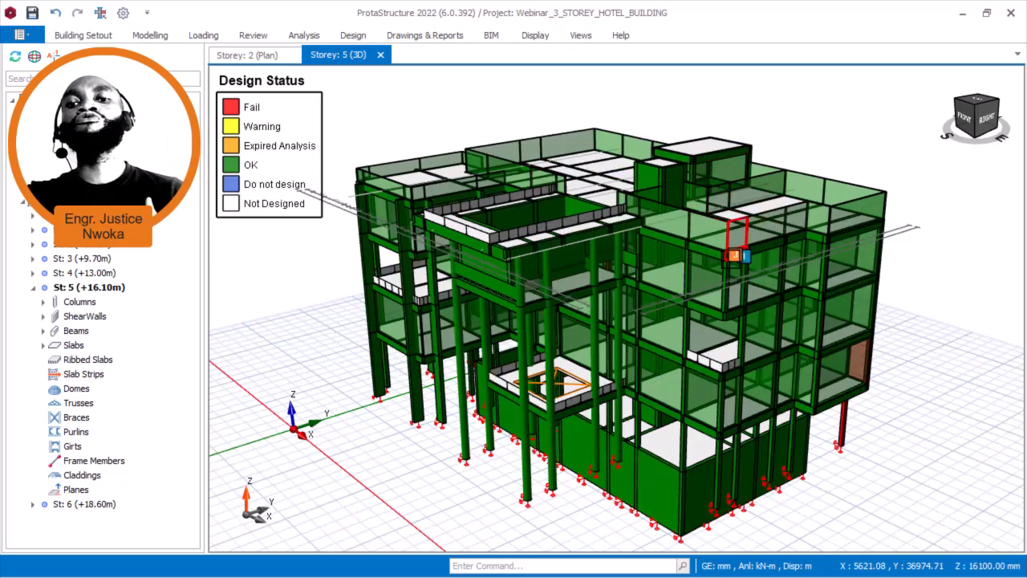
{"action": "middle_click_drag", "start_coordinate": [727, 222], "coordinate": [727, 160]}
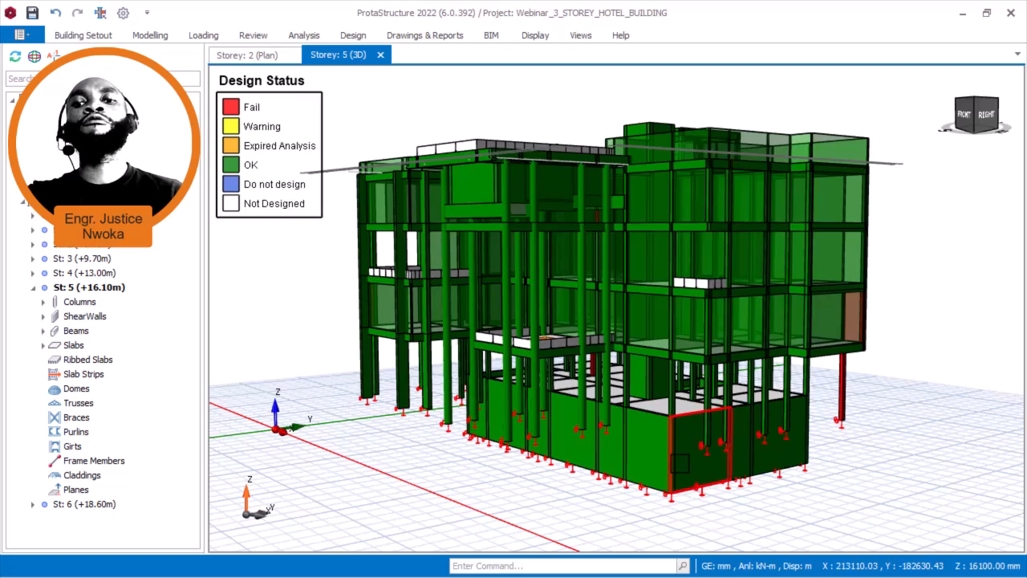
{"action": "scroll", "coordinate": [678, 463], "scroll_direction": "up", "scroll_amount": 2}
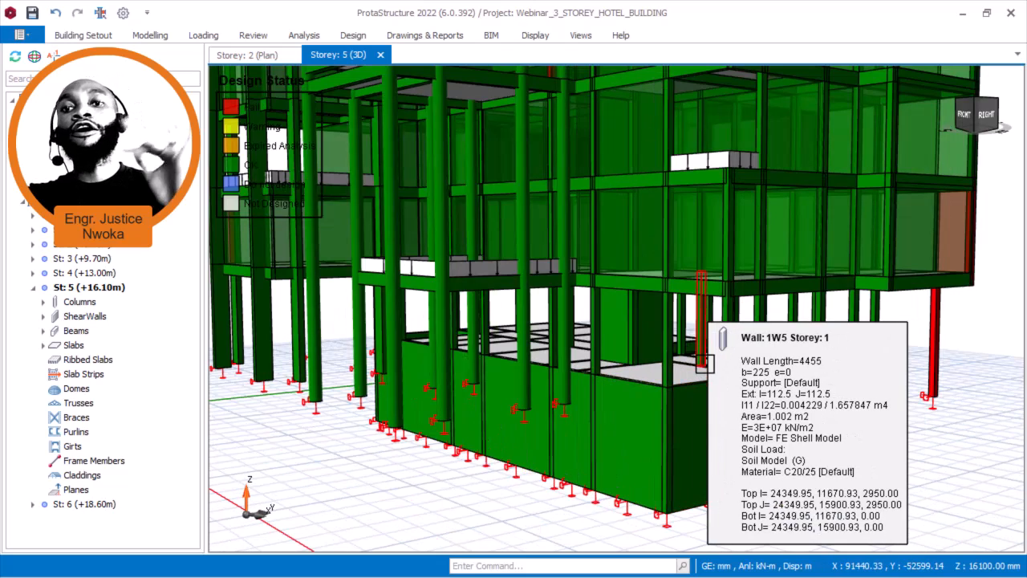
{"action": "middle_click_drag", "start_coordinate": [705, 363], "coordinate": [720, 401]}
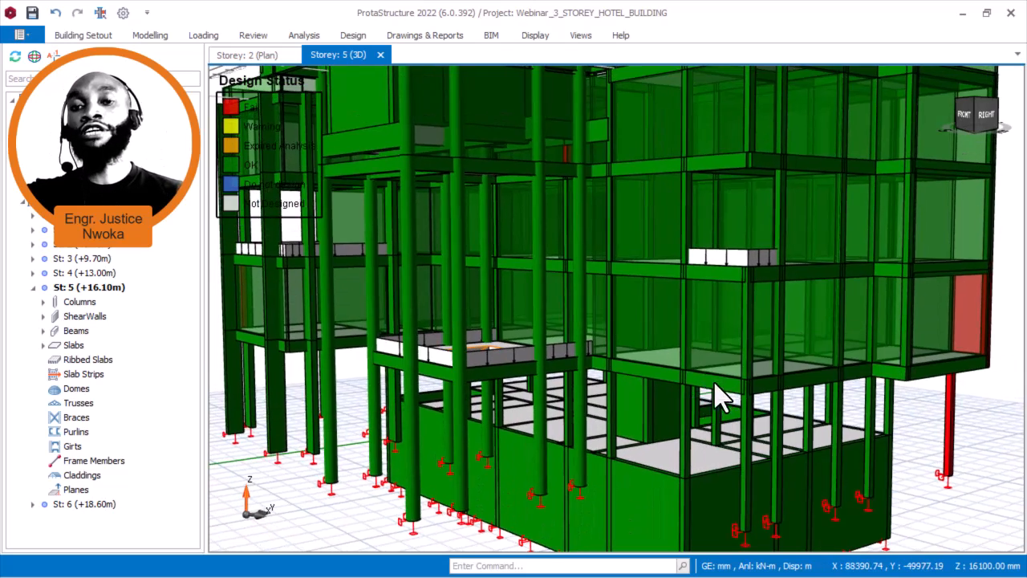
{"action": "scroll", "coordinate": [720, 401], "scroll_direction": "down", "scroll_amount": 4}
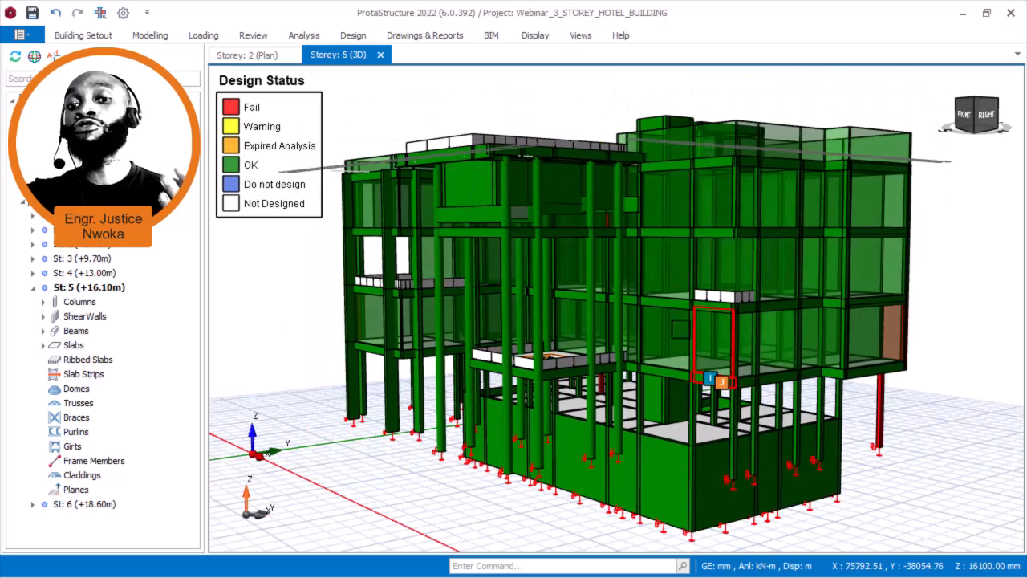
{"action": "middle_click_drag", "start_coordinate": [675, 310], "coordinate": [690, 330], "text": "shift"}
{"action": "middle_click_drag", "start_coordinate": [640, 282], "coordinate": [666, 353]}
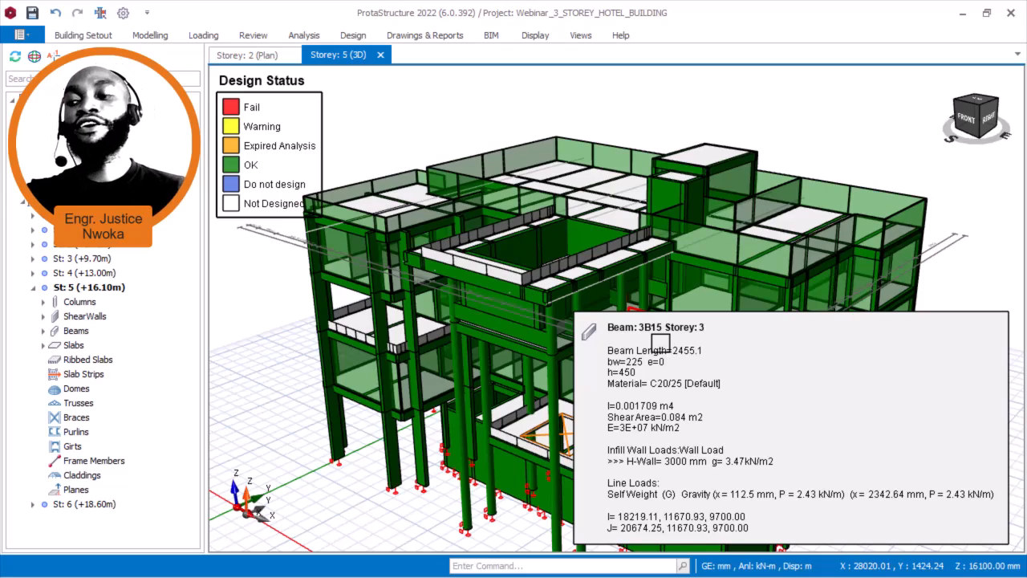
- Inspect the design status of the whole building from a raised front view, including the roof parapets, stair tower and front columns
{"action": "scroll", "coordinate": [699, 157], "scroll_direction": "up", "scroll_amount": 3}
{"action": "middle_click_drag", "start_coordinate": [704, 150], "coordinate": [795, 129], "text": "shift"}
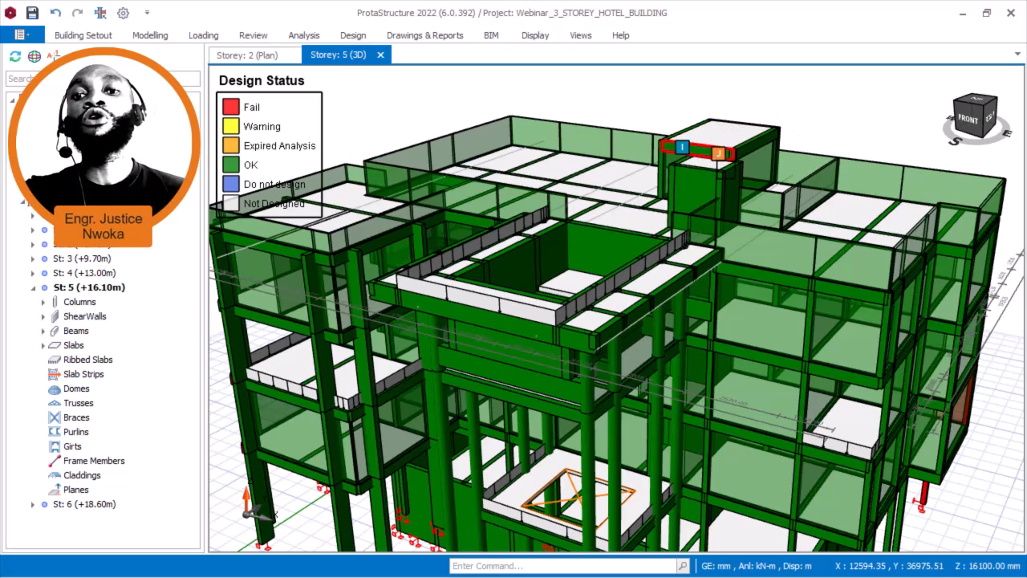
{"action": "scroll", "coordinate": [722, 100], "scroll_direction": "down", "scroll_amount": 2}
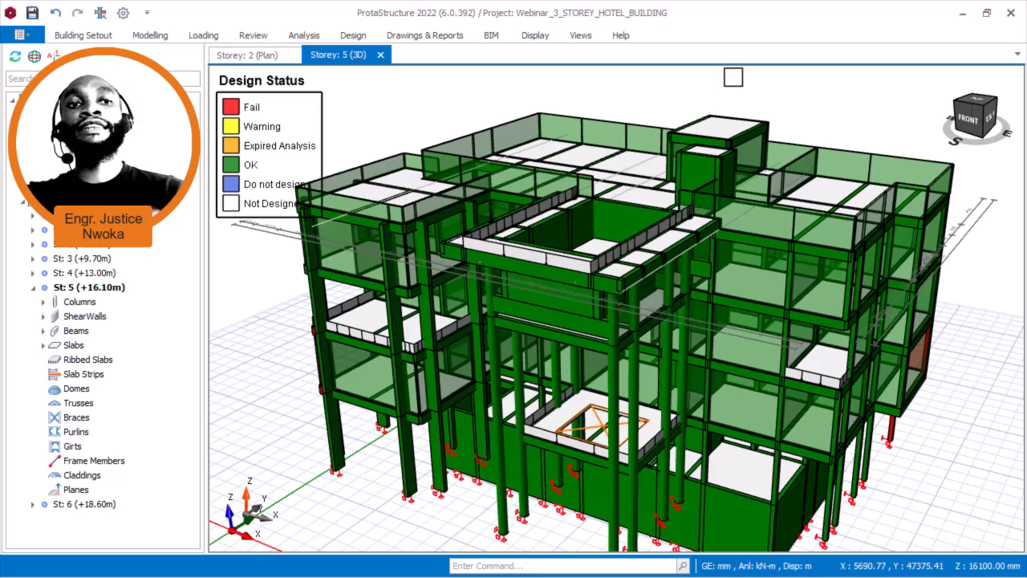
{"action": "scroll", "coordinate": [735, 89], "scroll_direction": "down", "scroll_amount": 1}
{"action": "middle_click_drag", "start_coordinate": [736, 89], "coordinate": [654, 120]}
{"action": "scroll", "coordinate": [653, 120], "scroll_direction": "up", "scroll_amount": 1}
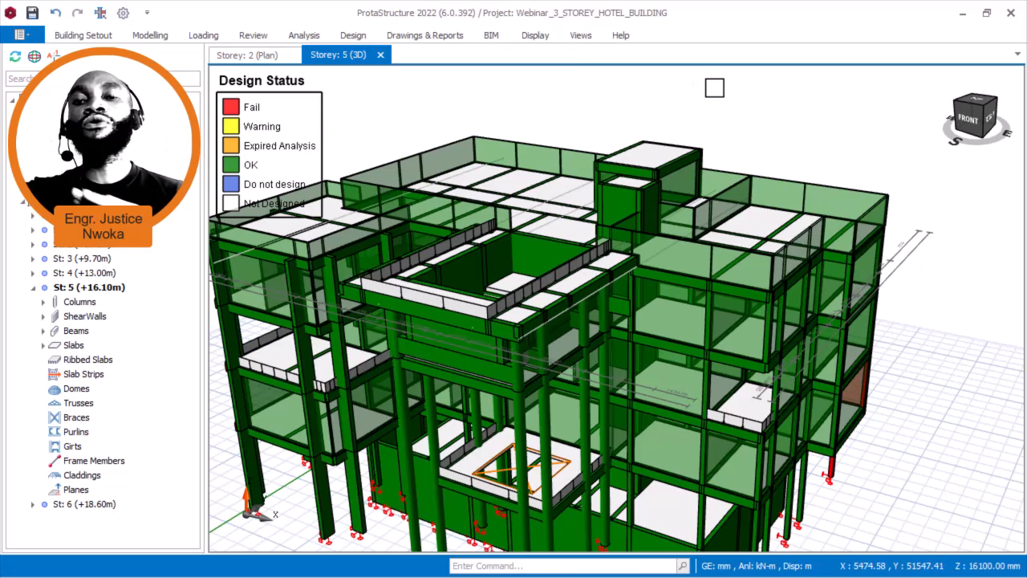
{"action": "scroll", "coordinate": [713, 88], "scroll_direction": "down", "scroll_amount": 1}
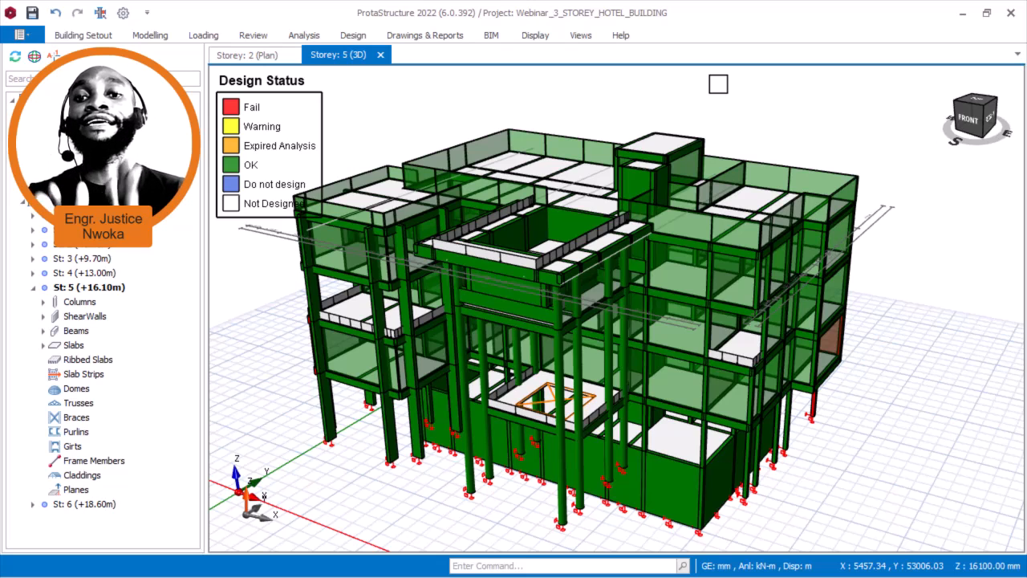
{"action": "scroll", "coordinate": [585, 132], "scroll_direction": "up", "scroll_amount": 4}
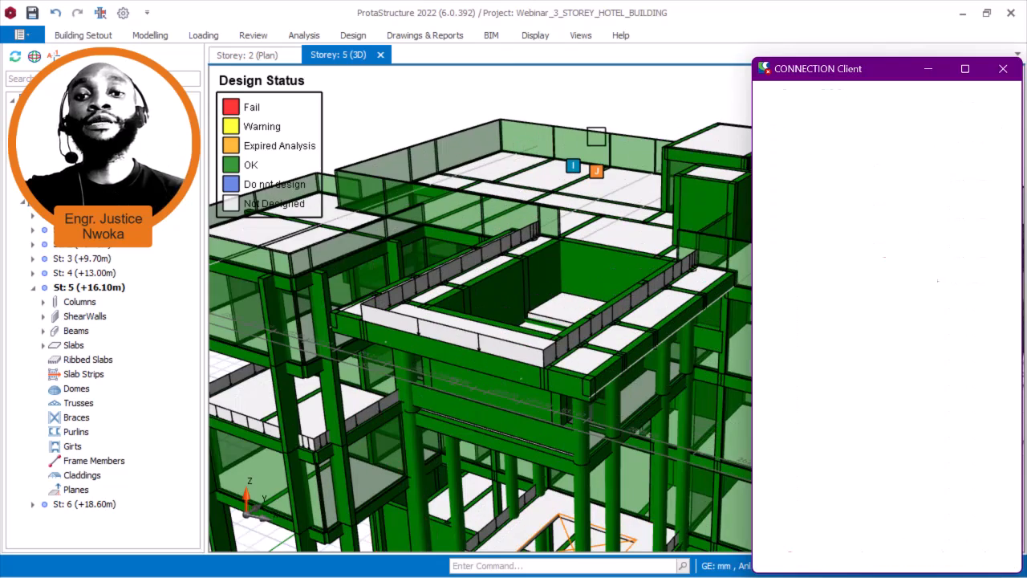
- Dismiss the CONNECTION Client pop-up and recheck the design status of the front facade and roof level
{"action": "left_click", "coordinate": [1002, 69]}
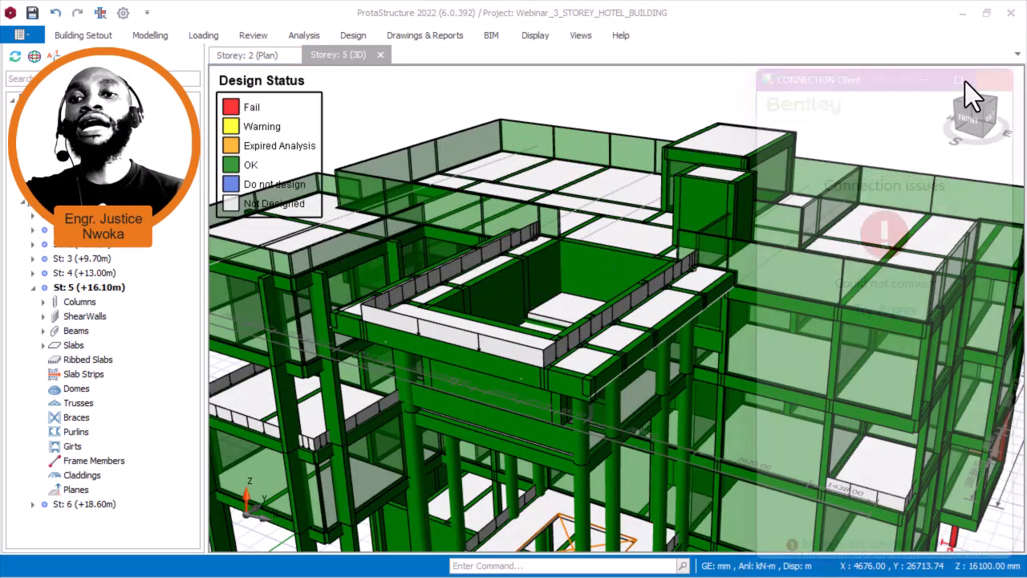
{"action": "scroll", "coordinate": [578, 133], "scroll_direction": "down", "scroll_amount": 4}
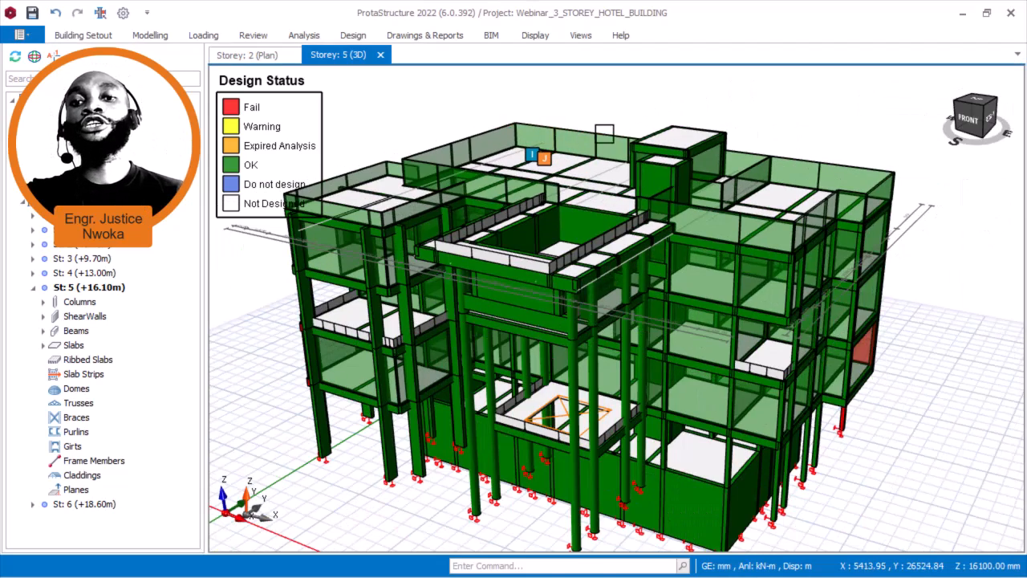
{"action": "middle_click_drag", "start_coordinate": [652, 120], "coordinate": [662, 125]}
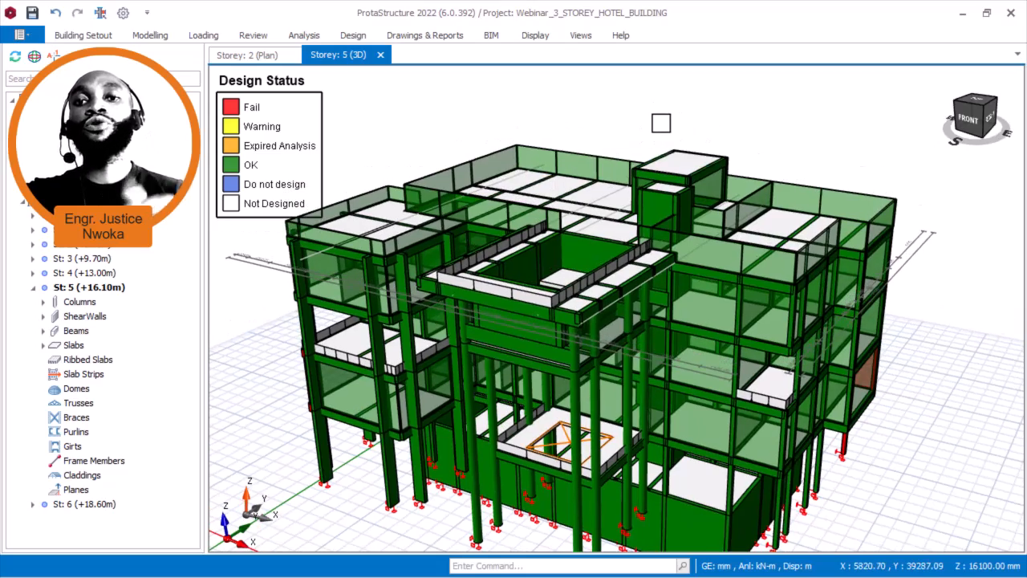
{"action": "scroll", "coordinate": [695, 244], "scroll_direction": "up", "scroll_amount": 3}
{"action": "scroll", "coordinate": [696, 217], "scroll_direction": "down", "scroll_amount": 2}
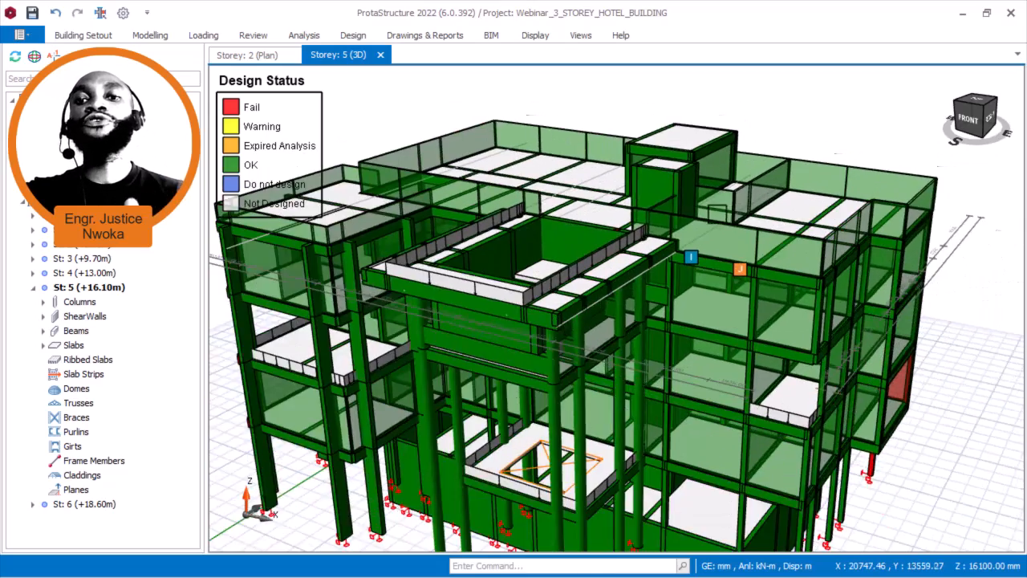